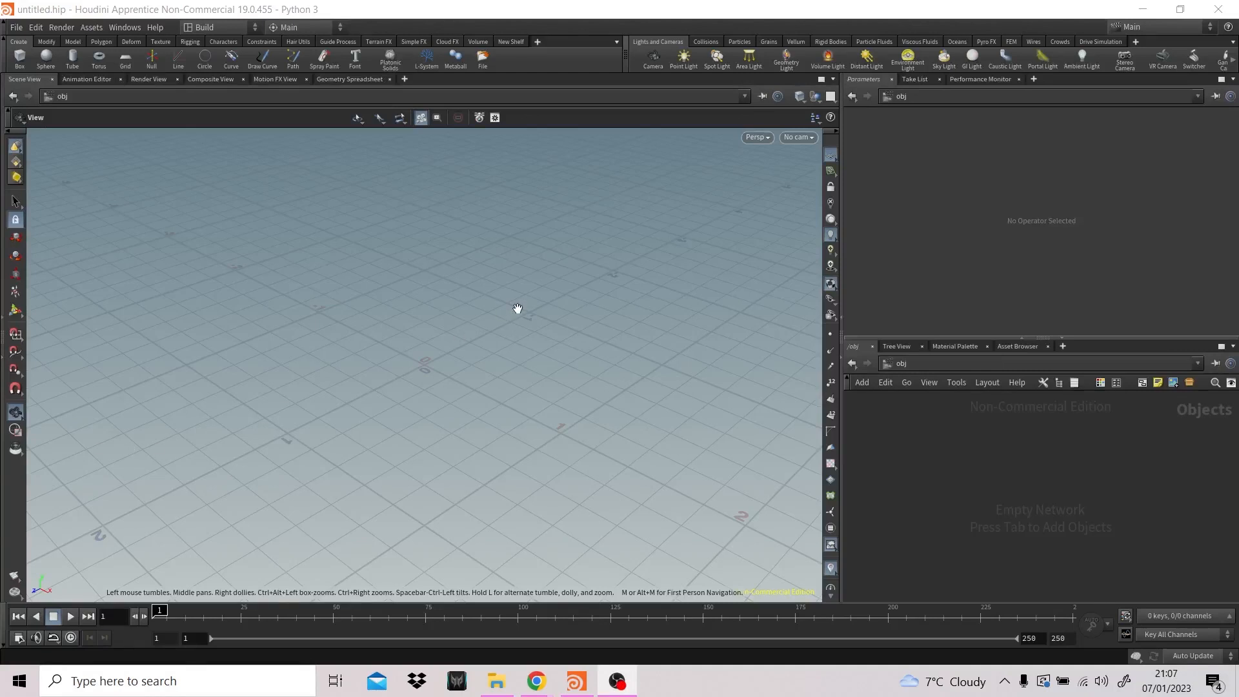
# - Create a Geometry object in the obj network and name it Magic
pyautogui.press('Tab')
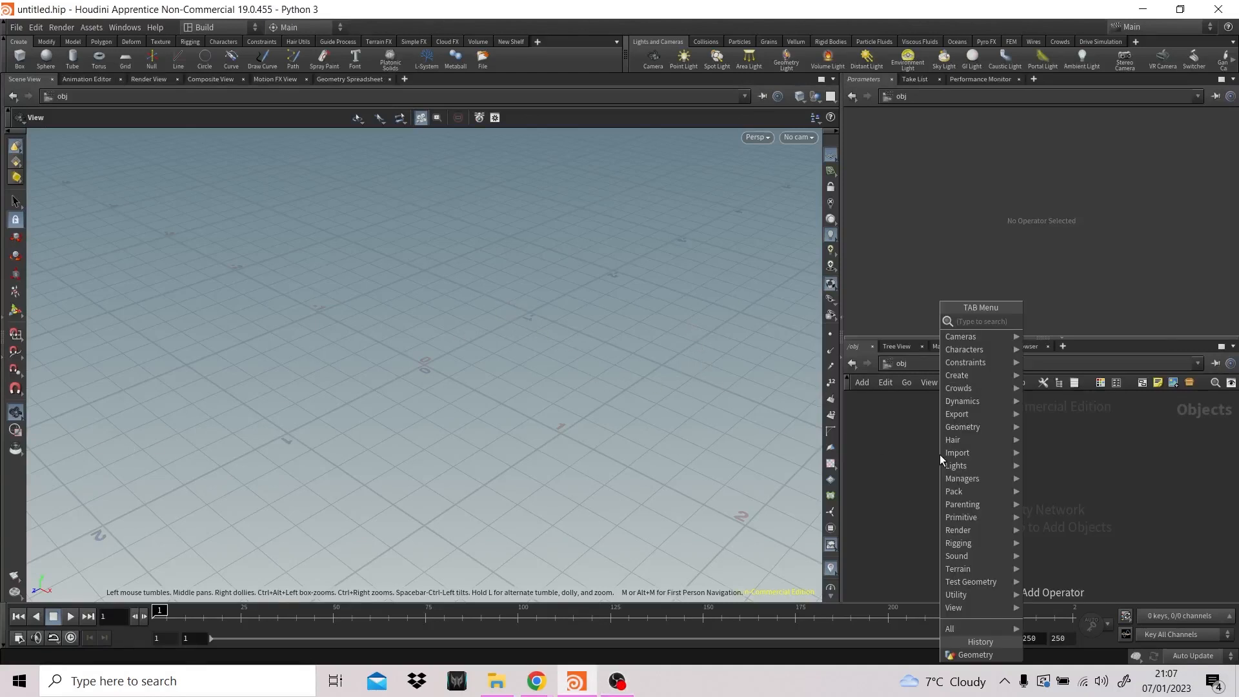
pyautogui.write('geo')
pyautogui.press('Return')
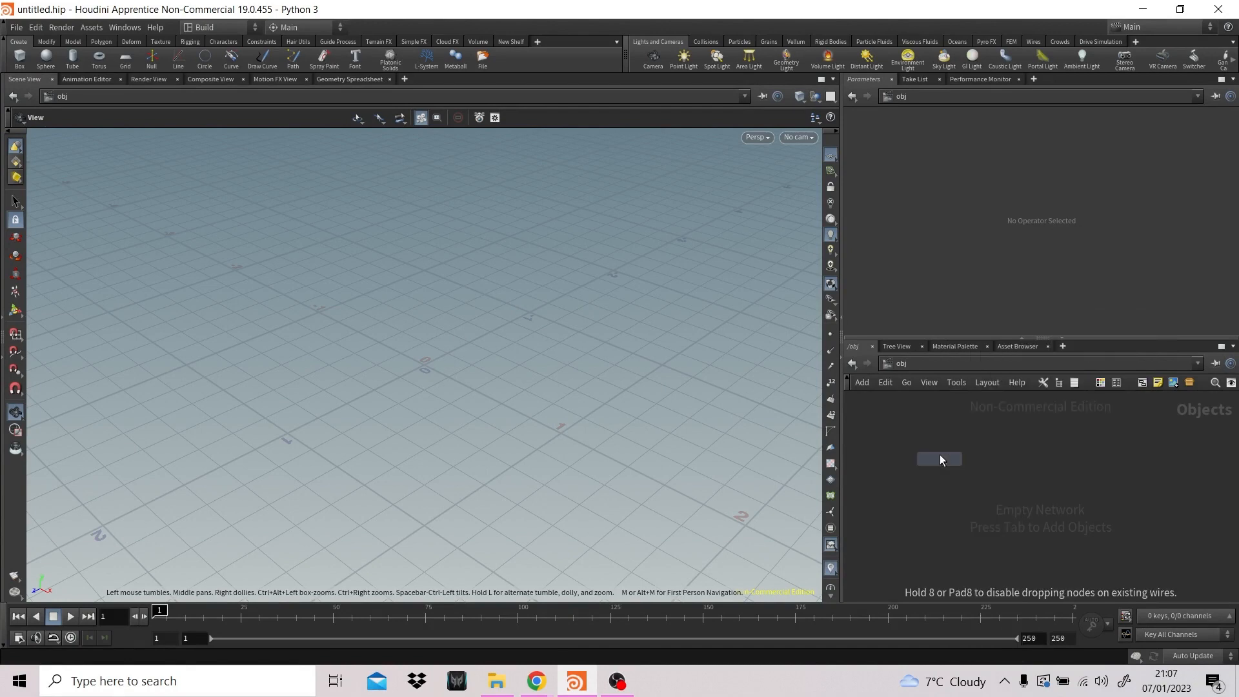
pyautogui.click(942, 445)
pyautogui.doubleClick(988, 440)
pyautogui.write('Ma')
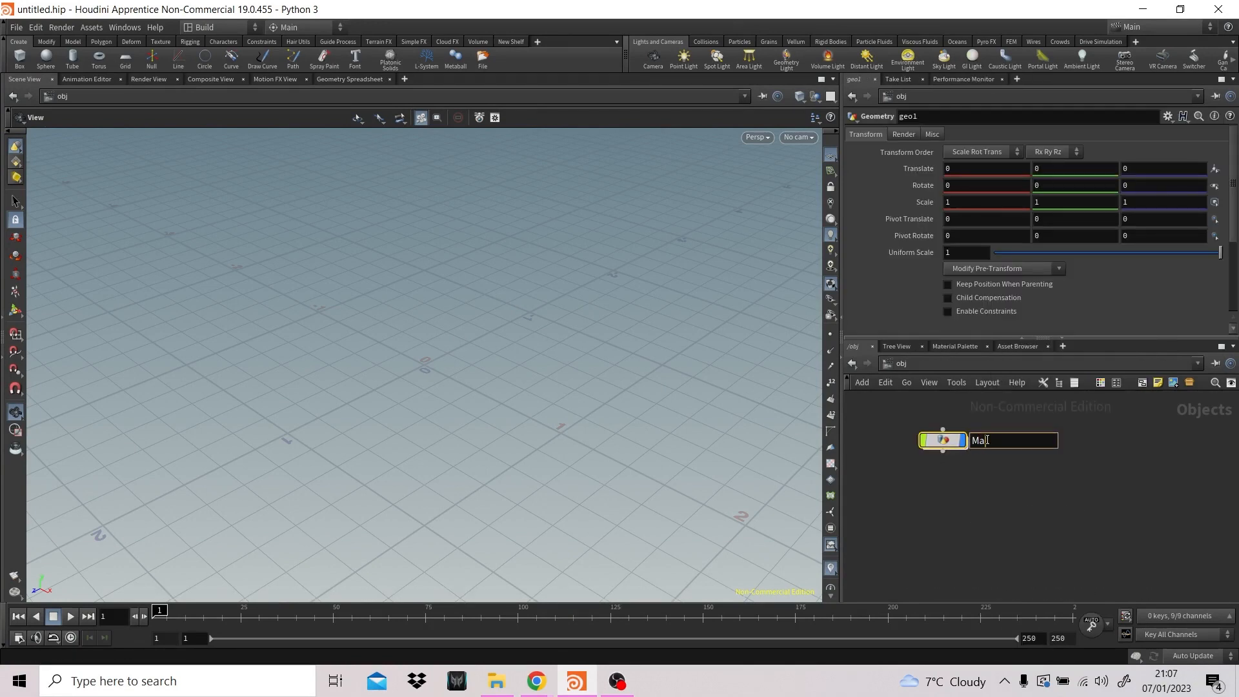
pyautogui.write('gic')
pyautogui.press('Return')
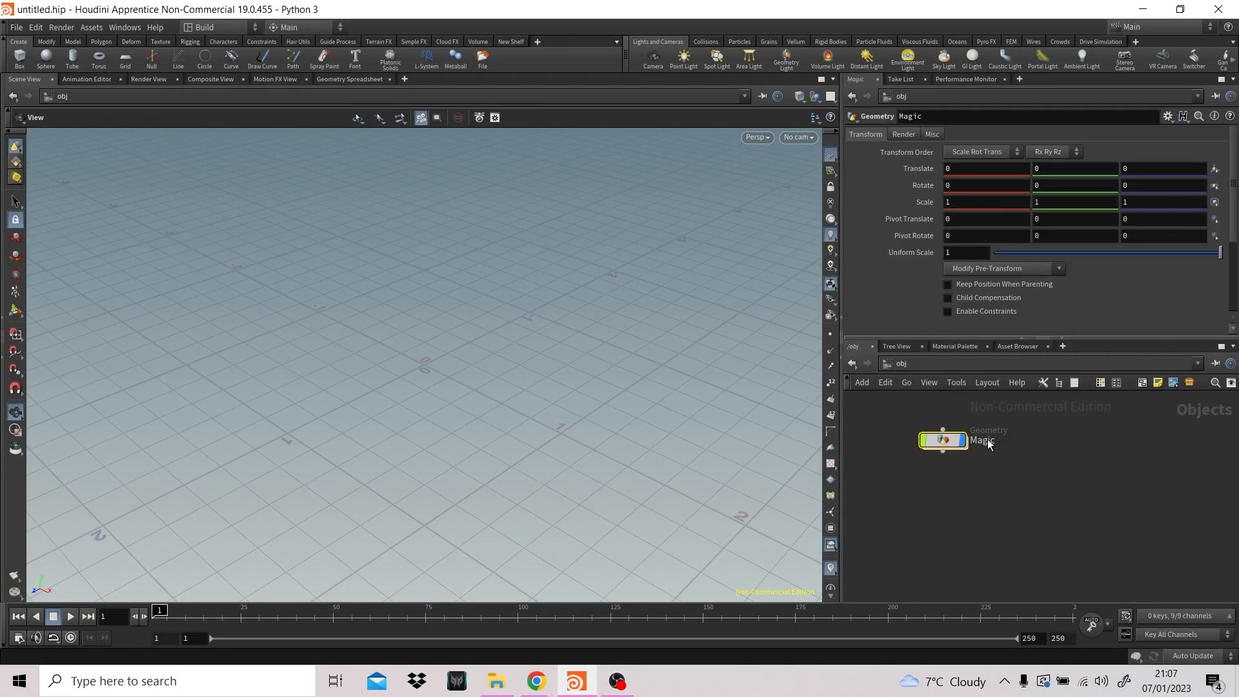
# - Duplicate the Magic geometry object, rename the copy Character_Part and line it up beneath the original
pyautogui.hotkey('ctrl', 'c')
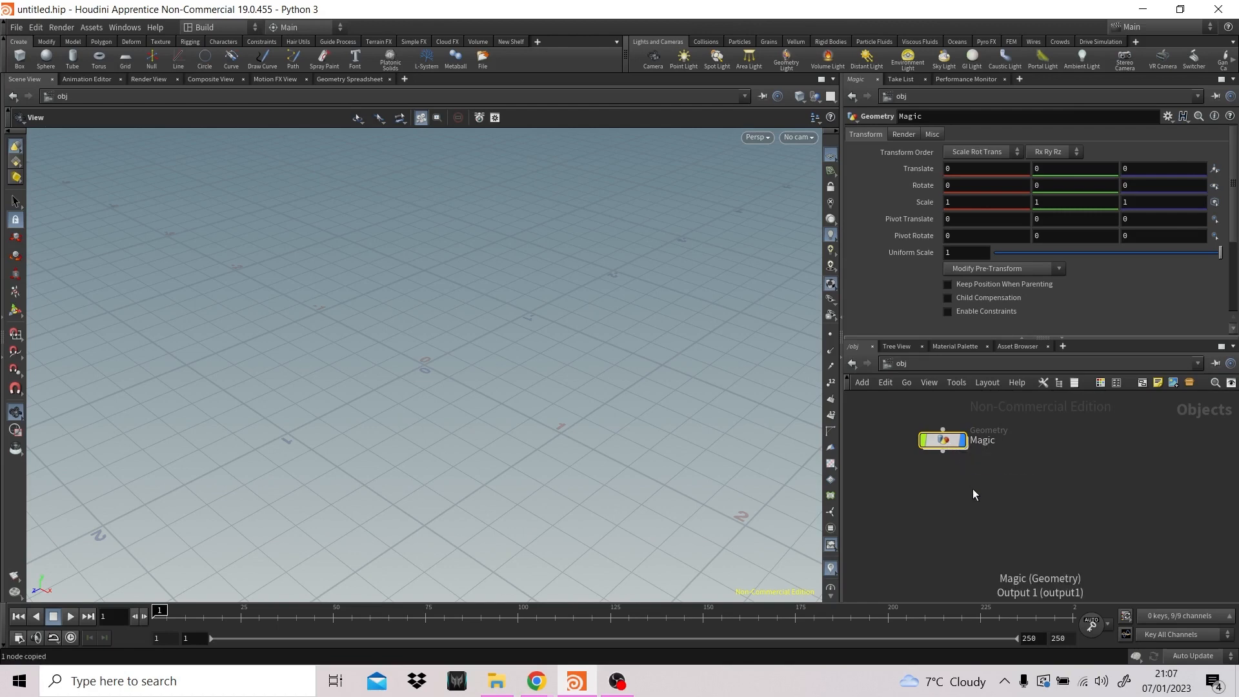
pyautogui.hotkey('ctrl', 'v')
pyautogui.doubleClick(1017, 507)
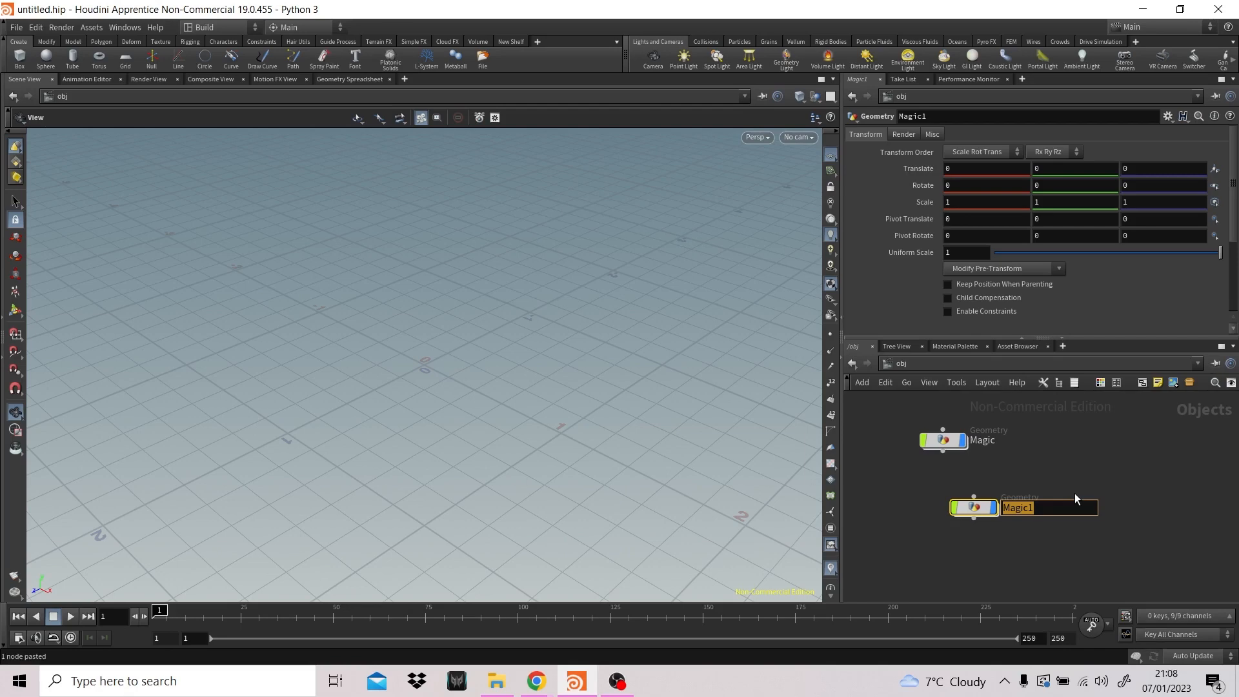
pyautogui.write('Character_Part')
pyautogui.press('Return')
pyautogui.moveTo(979, 510); pyautogui.dragTo(948, 510)
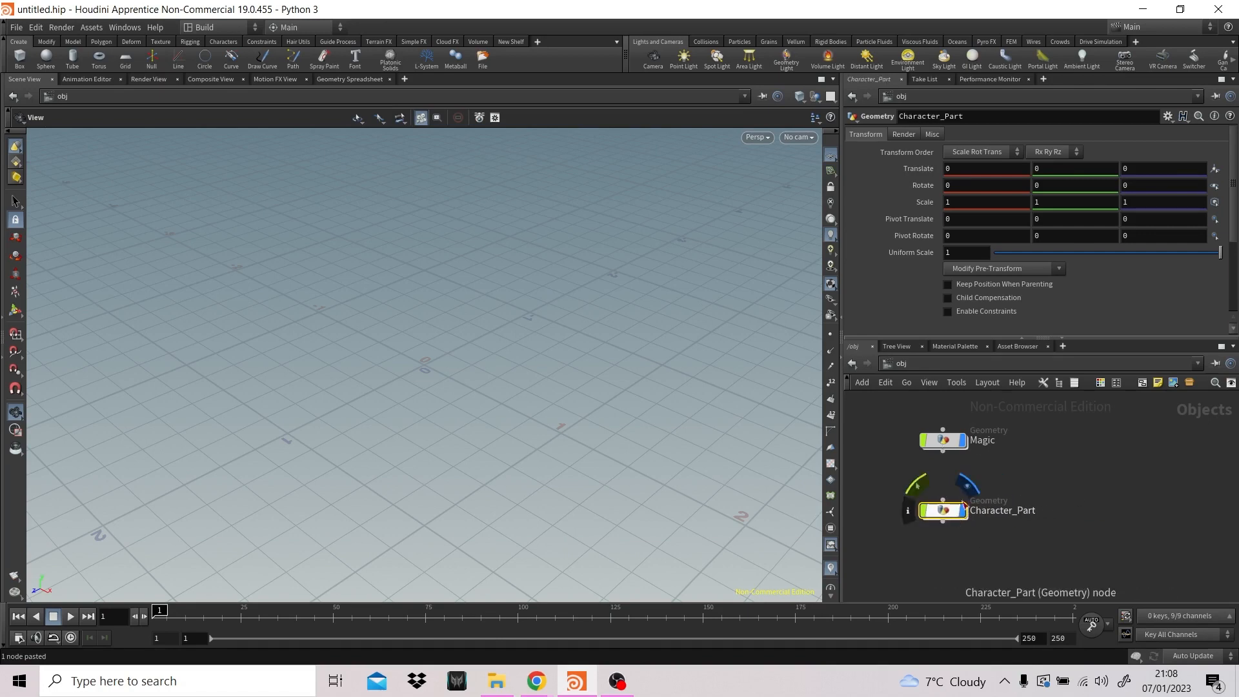
# - Enter the Magic object and add a POP Network node to its empty network
pyautogui.doubleClick(949, 445)
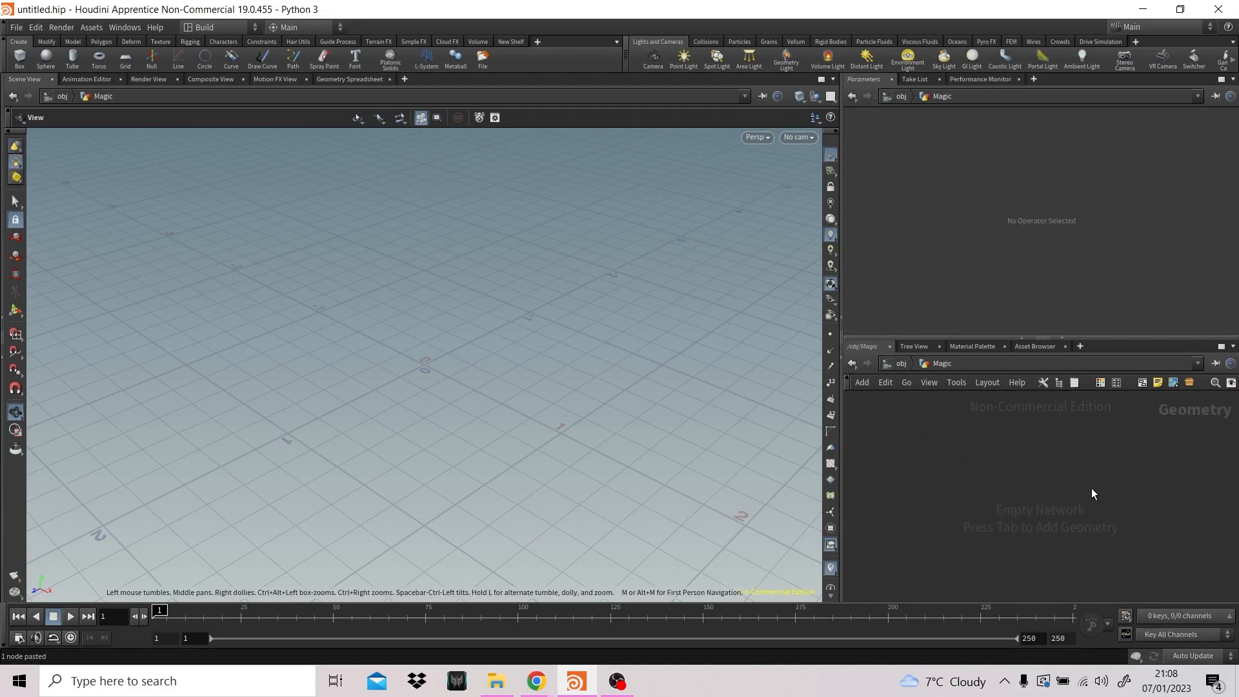
pyautogui.press('Tab')
pyautogui.write('pop')
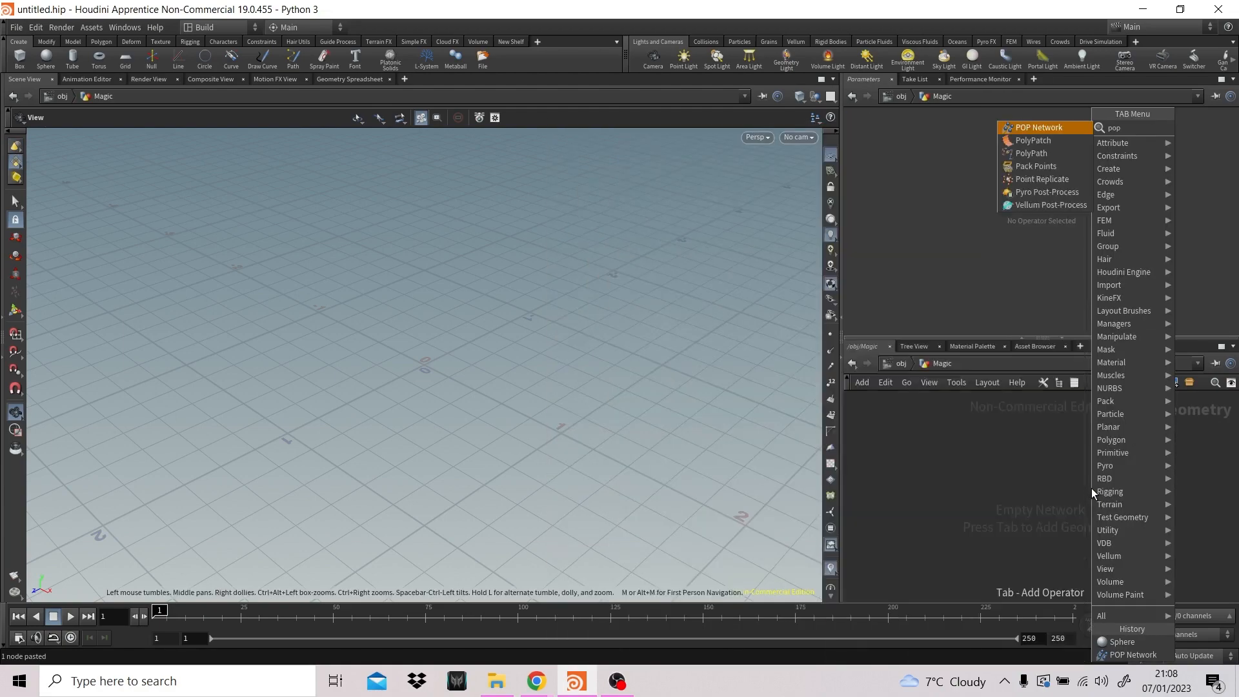
pyautogui.press('Return')
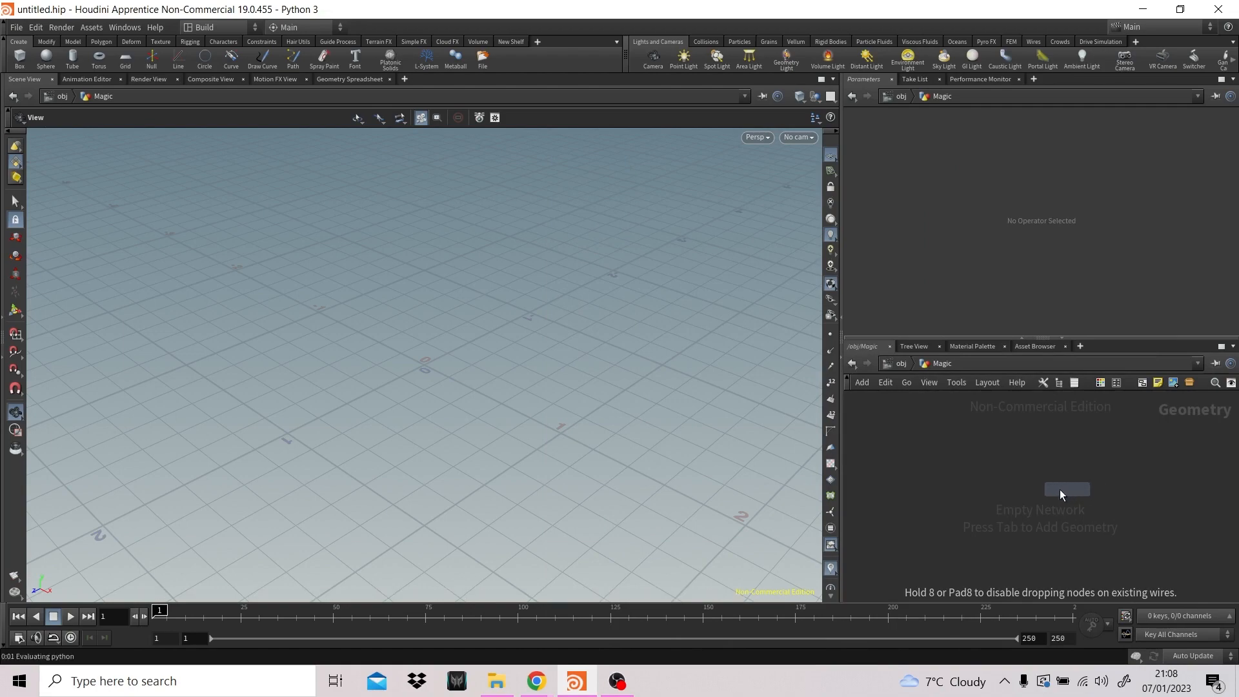
pyautogui.click(962, 480)
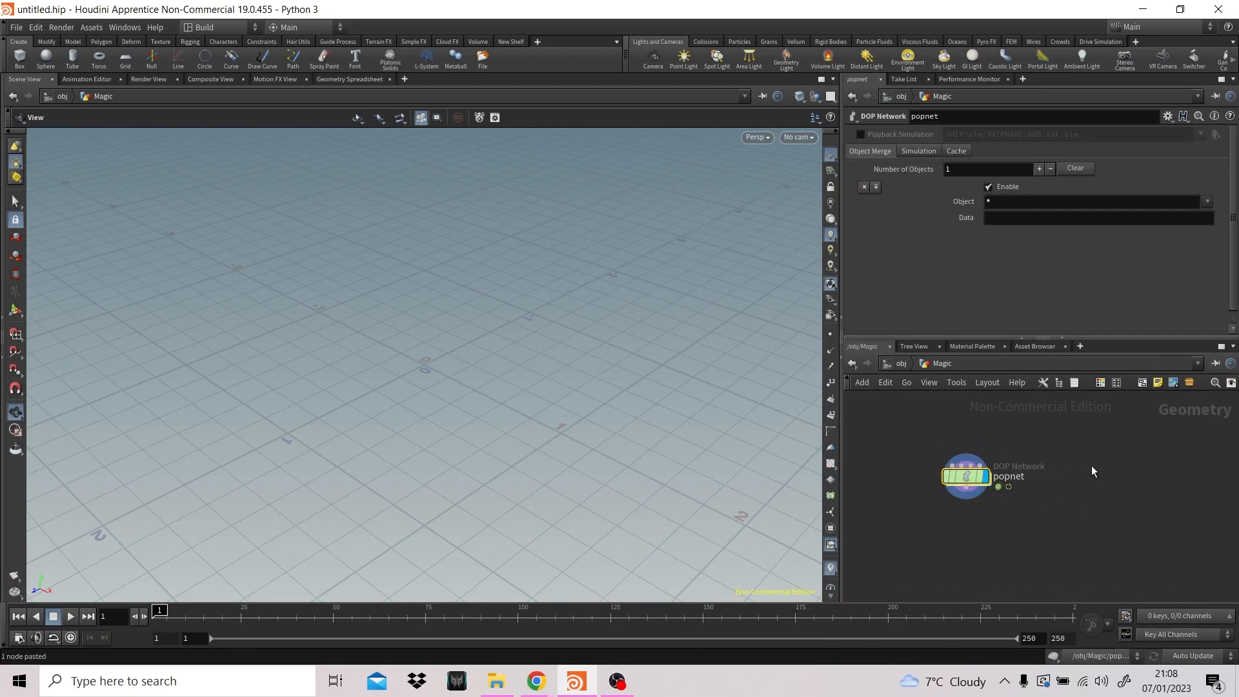
# - Add a Sphere node above the POP network and wire its output into the popnet's first input
pyautogui.press('Tab')
pyautogui.write('sphere')
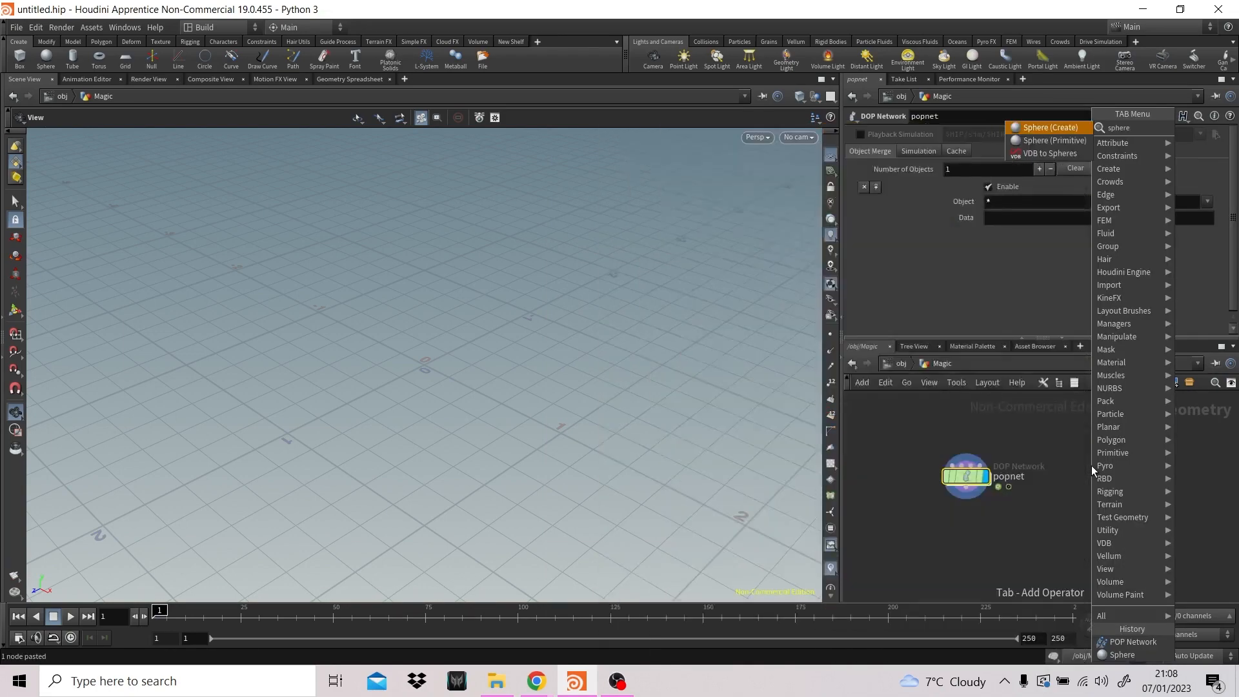
pyautogui.press('Return')
pyautogui.click(918, 422)
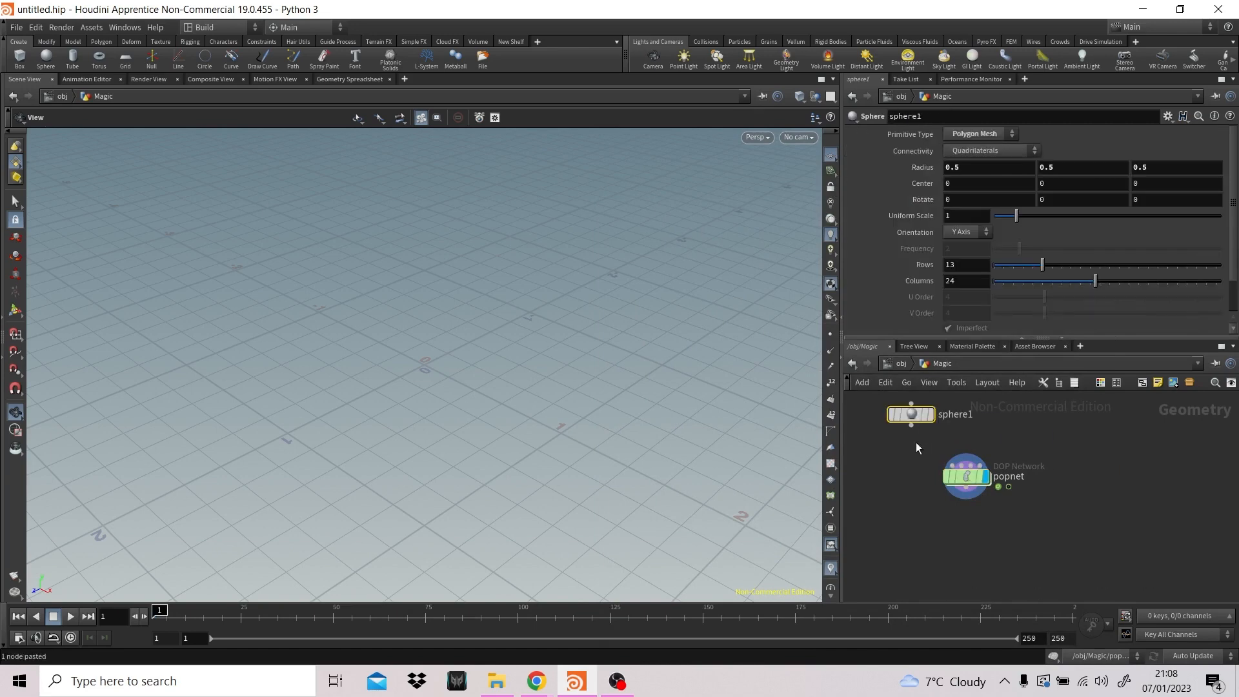
pyautogui.moveTo(910, 425); pyautogui.dragTo(953, 477)
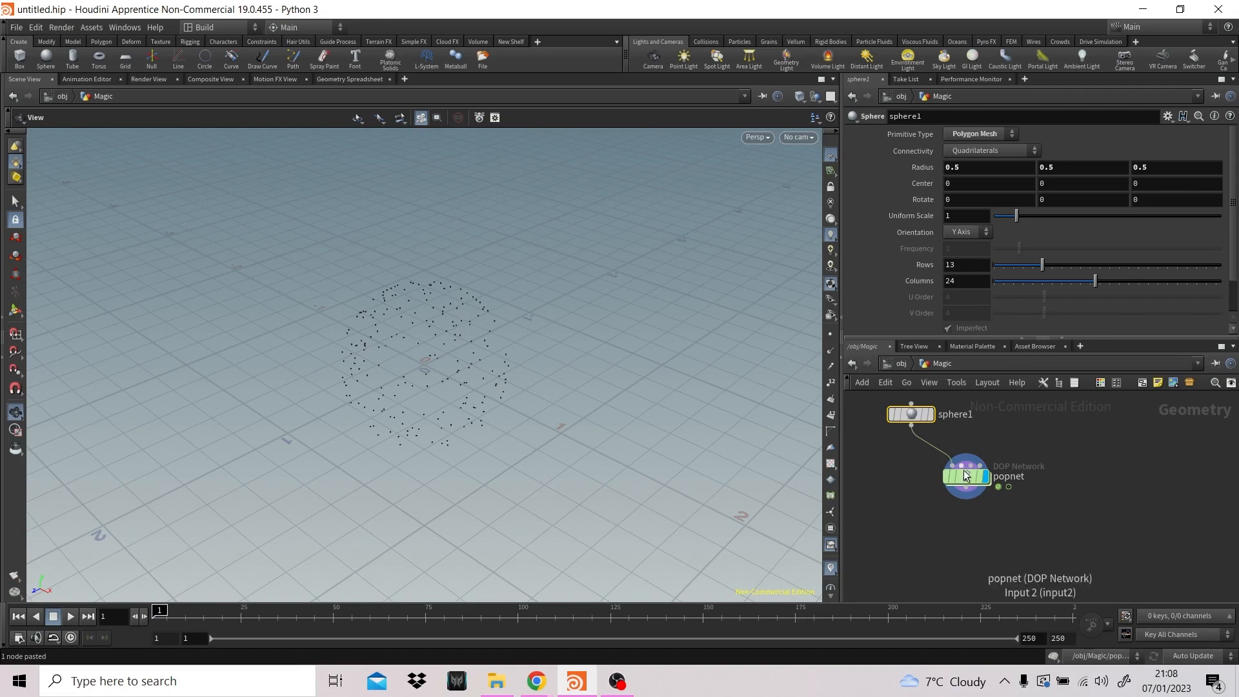
# - In the viewport's geometry display options, set particles to display as Pixels
pyautogui.scroll(-1, 831, 551)
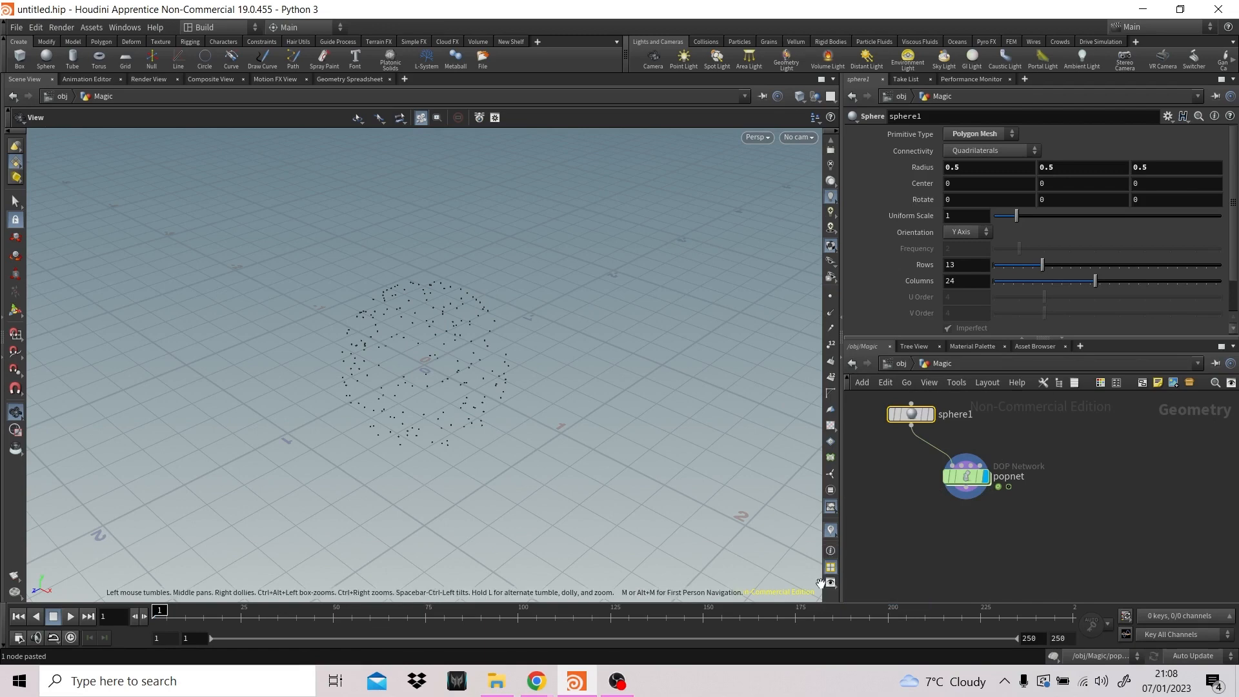
pyautogui.click(830, 582)
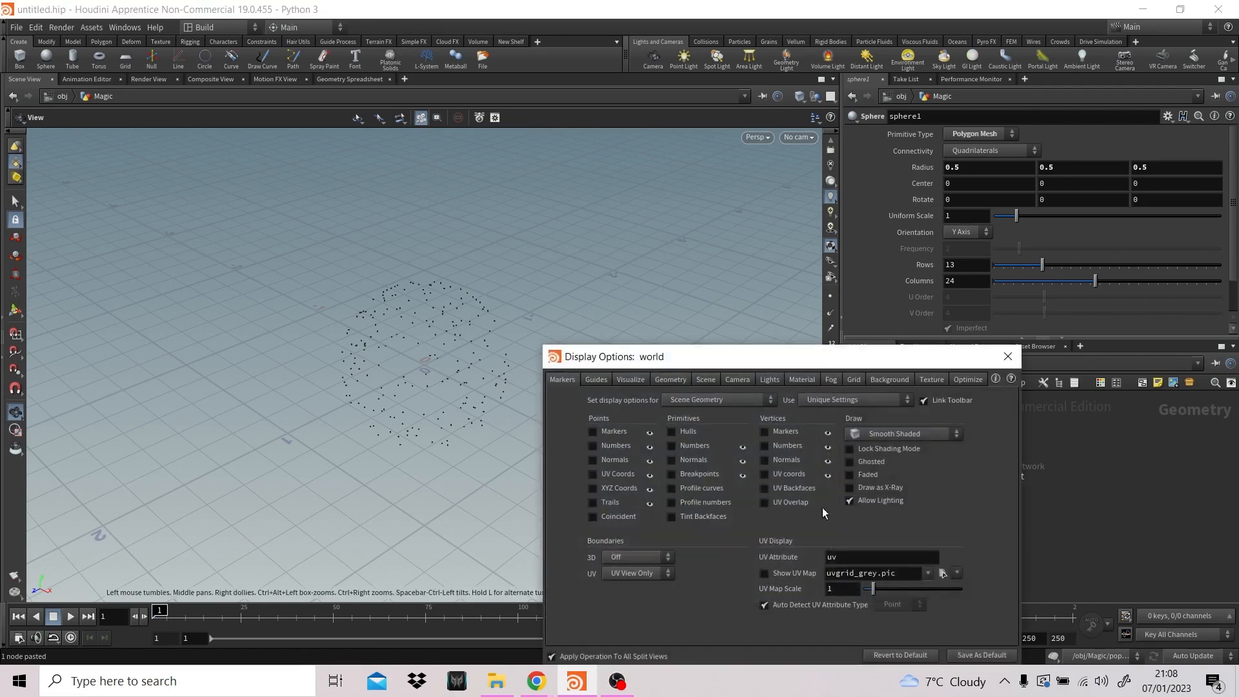
pyautogui.click(664, 380)
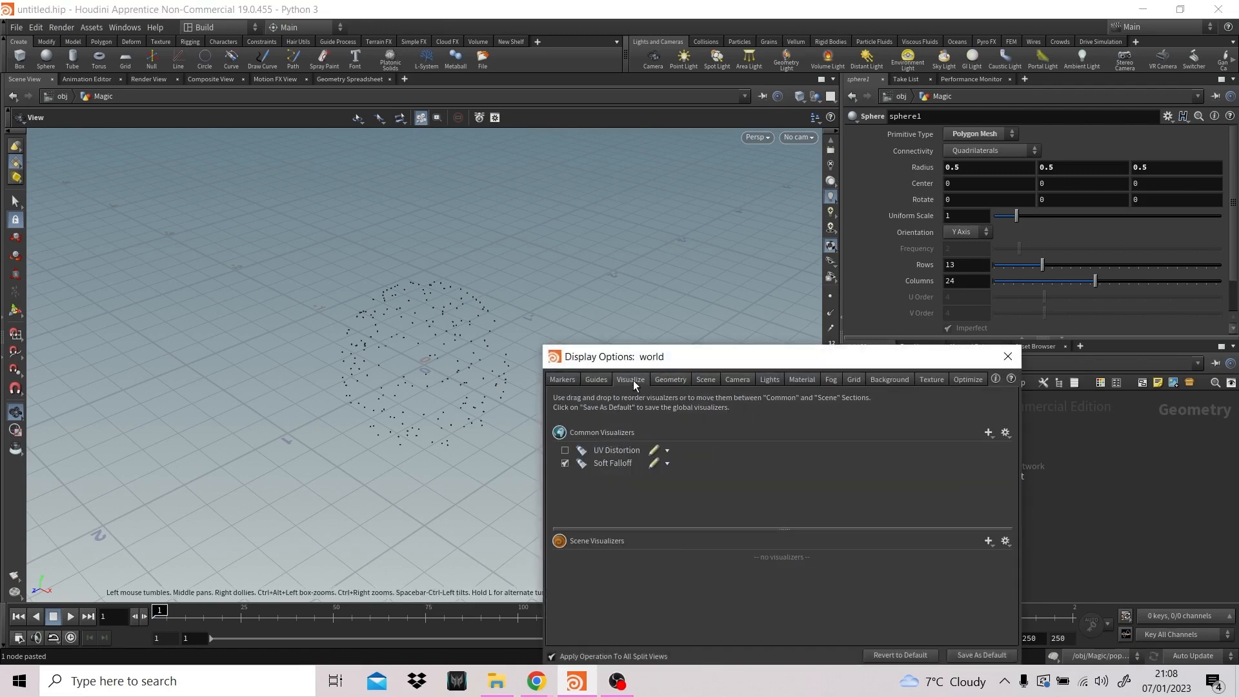
pyautogui.moveTo(738, 357); pyautogui.dragTo(769, 192)
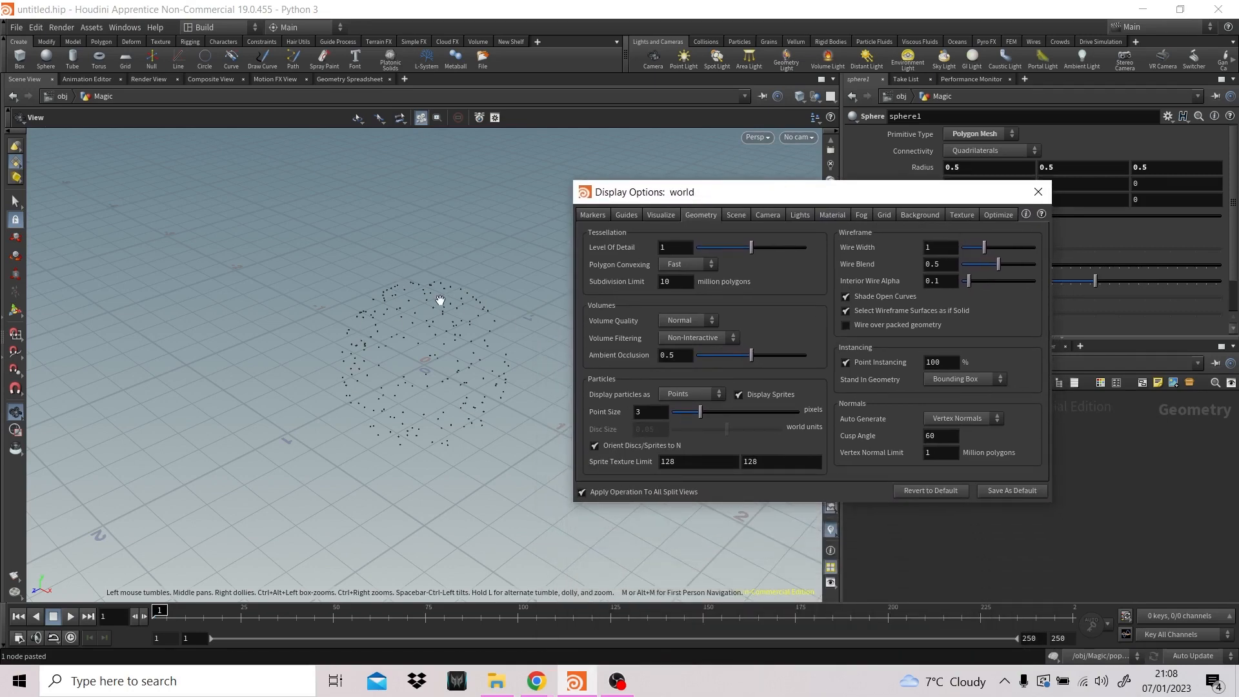
pyautogui.click(697, 394)
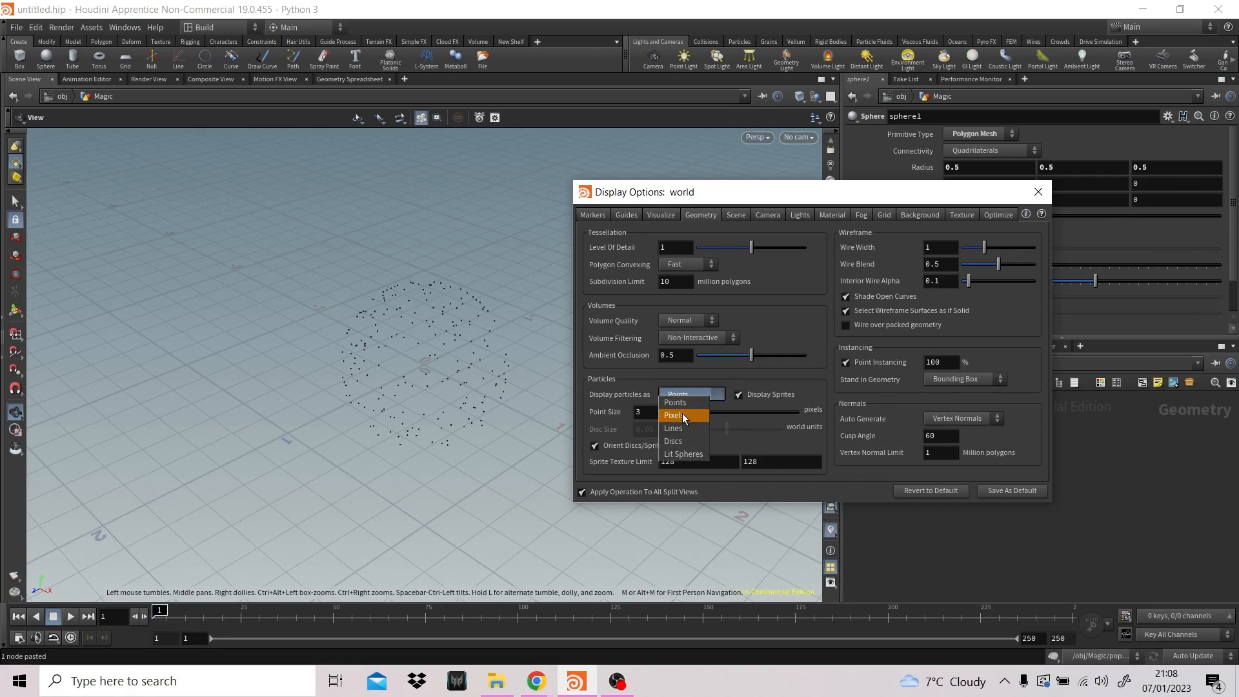
pyautogui.click(683, 414)
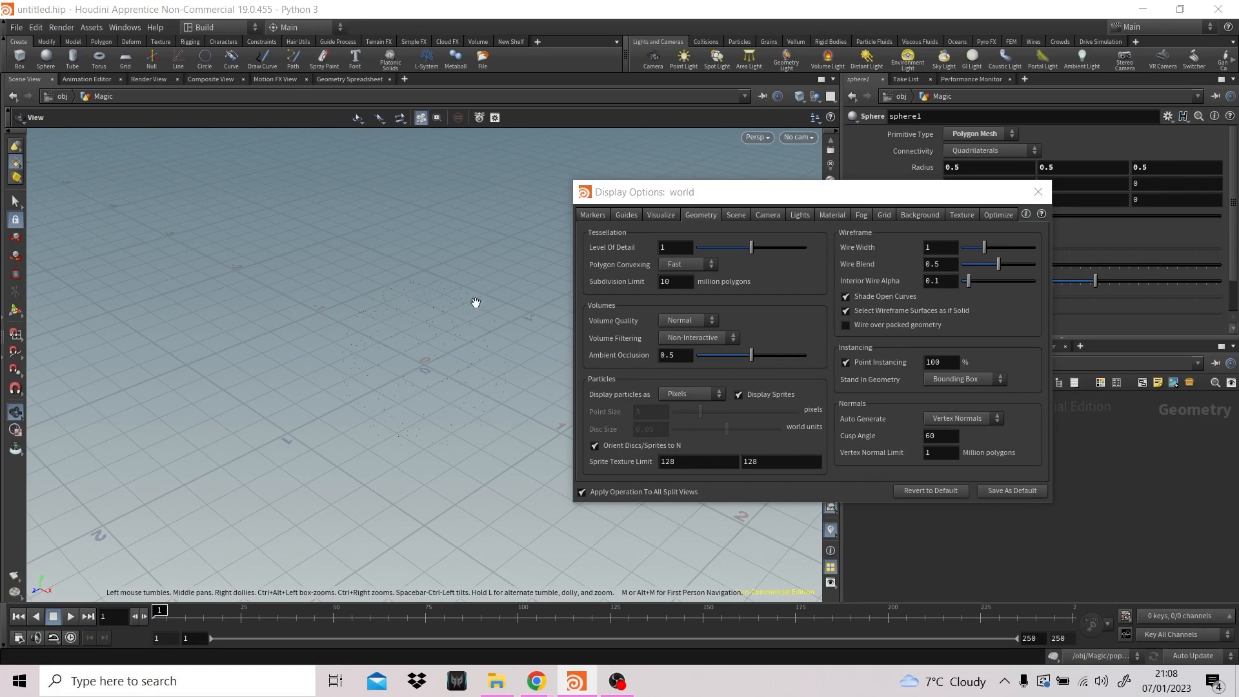
# - Set the particle display back to Points with a point size of 3 and close the display options
pyautogui.click(687, 395)
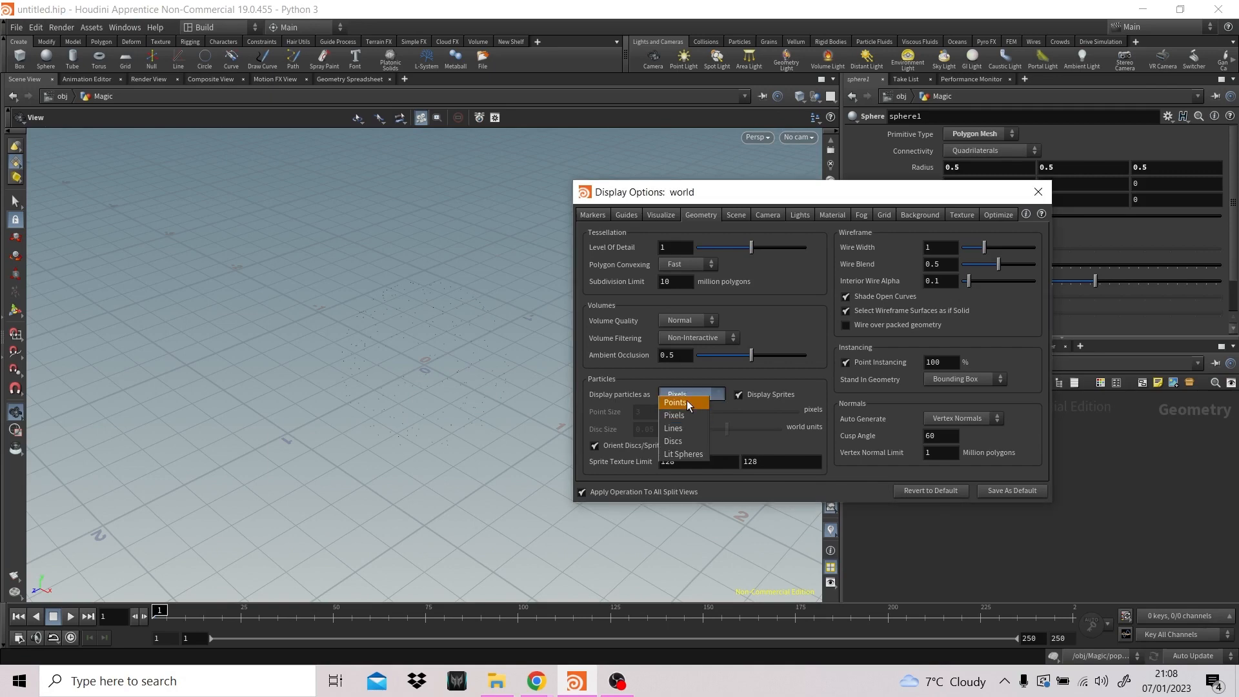
pyautogui.click(686, 400)
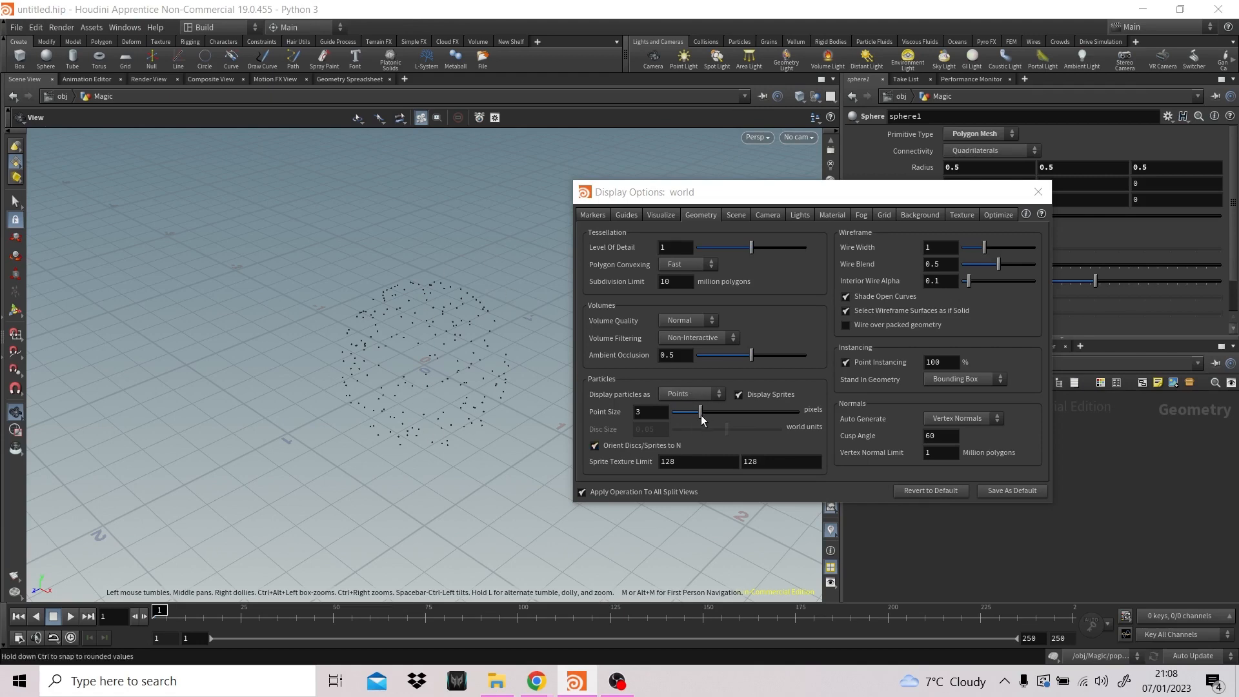
pyautogui.moveTo(700, 413); pyautogui.dragTo(590, 414)
pyautogui.write('3')
pyautogui.press('Return')
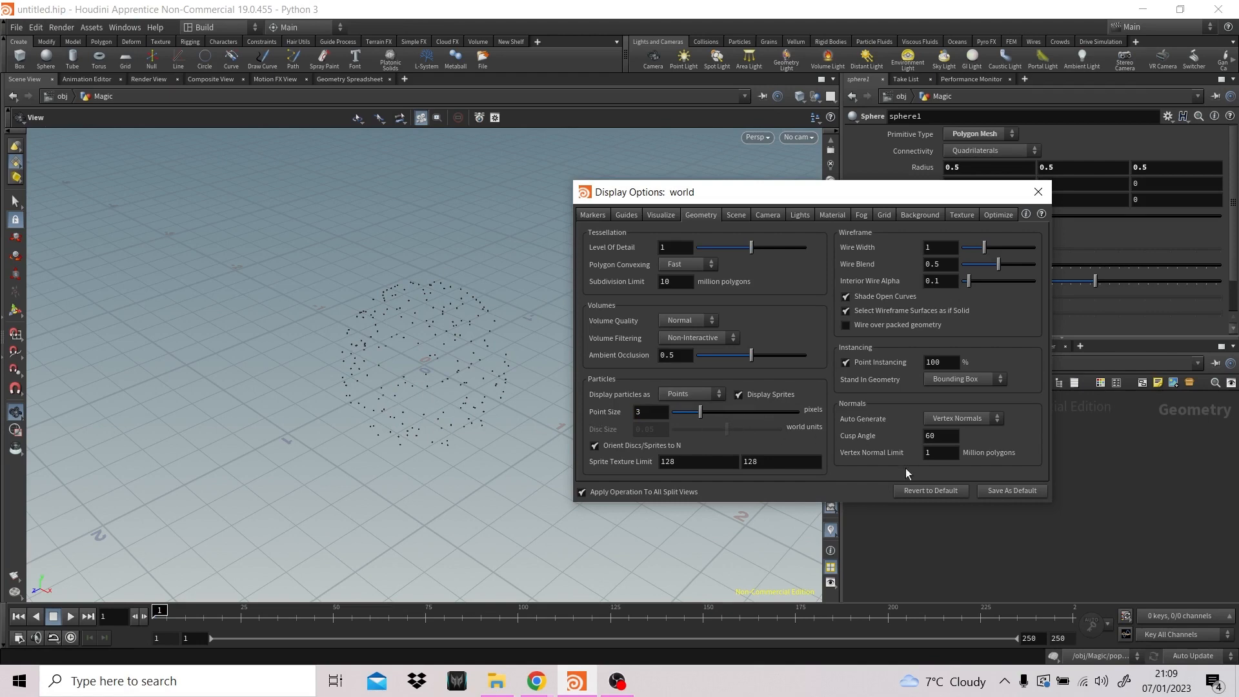
pyautogui.click(1038, 191)
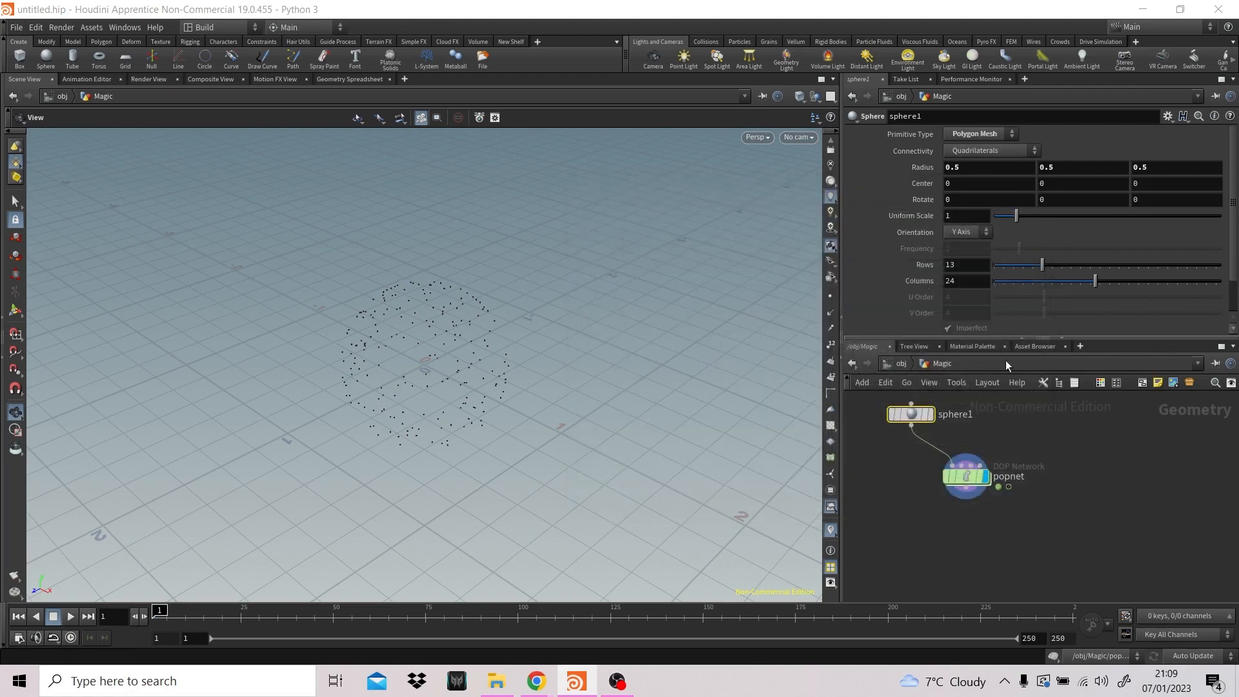
# - Inside the popnet, delete the wire_pops_into_here merge node and move source_first_input further from the solver
pyautogui.doubleClick(976, 483)
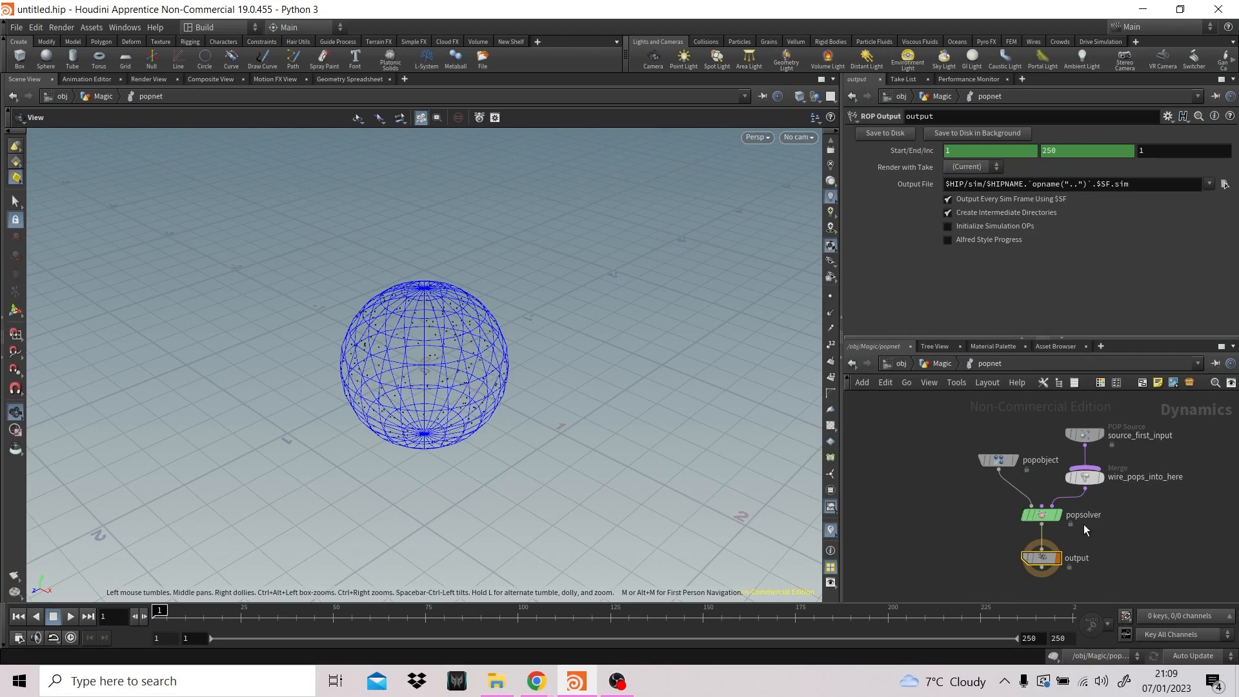
pyautogui.click(1084, 477)
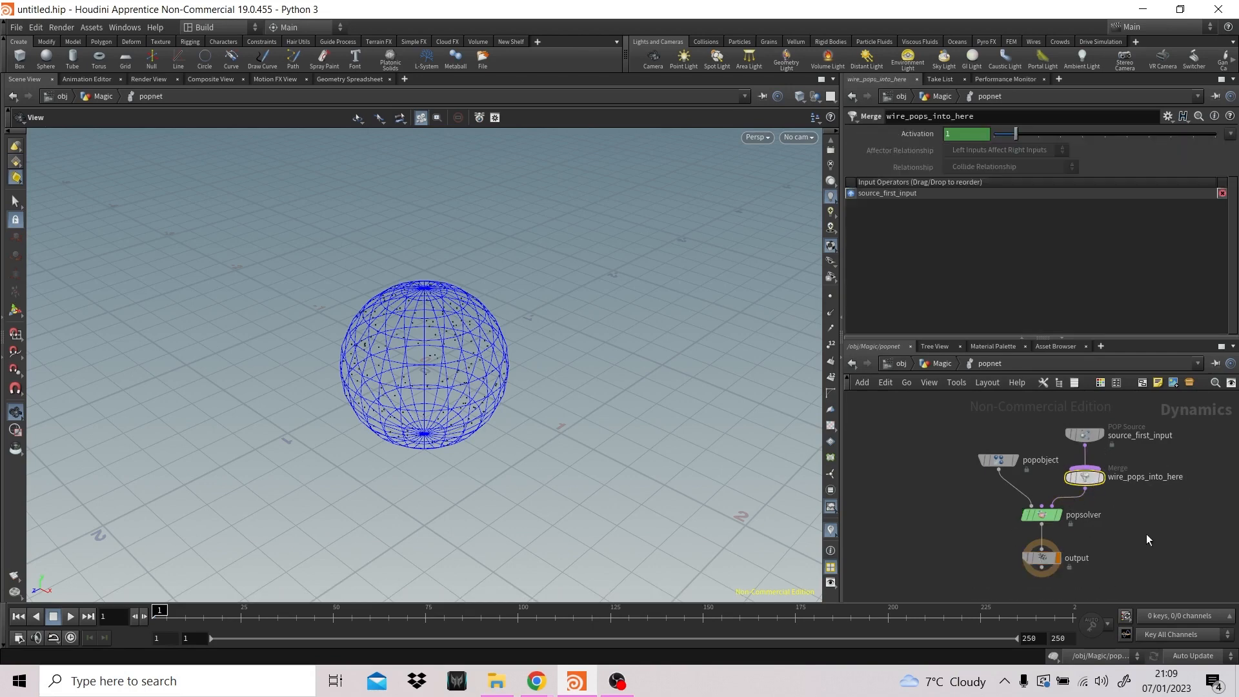
pyautogui.press('Delete')
pyautogui.moveTo(1093, 439); pyautogui.dragTo(1113, 420)
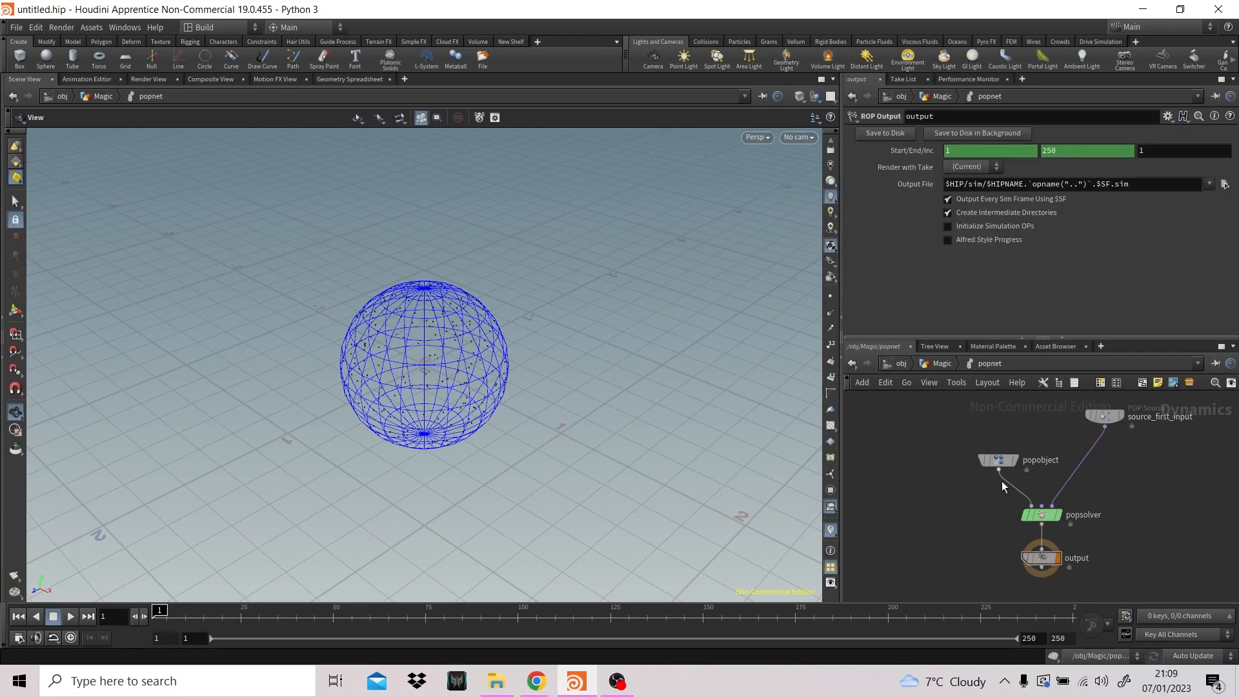
pyautogui.click(994, 459)
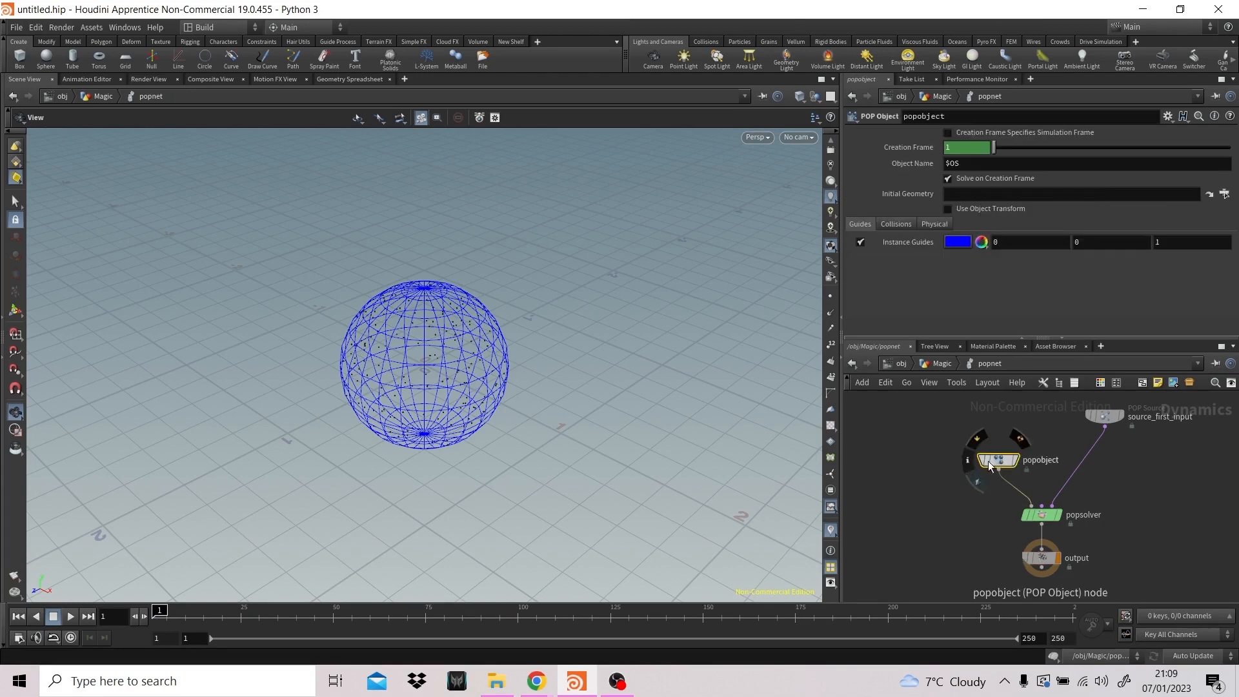
# - Return to the Magic network, insert a Null node between the sphere and the popnet, and align it under the sphere
pyautogui.click(943, 364)
pyautogui.moveTo(913, 408); pyautogui.dragTo(918, 398)
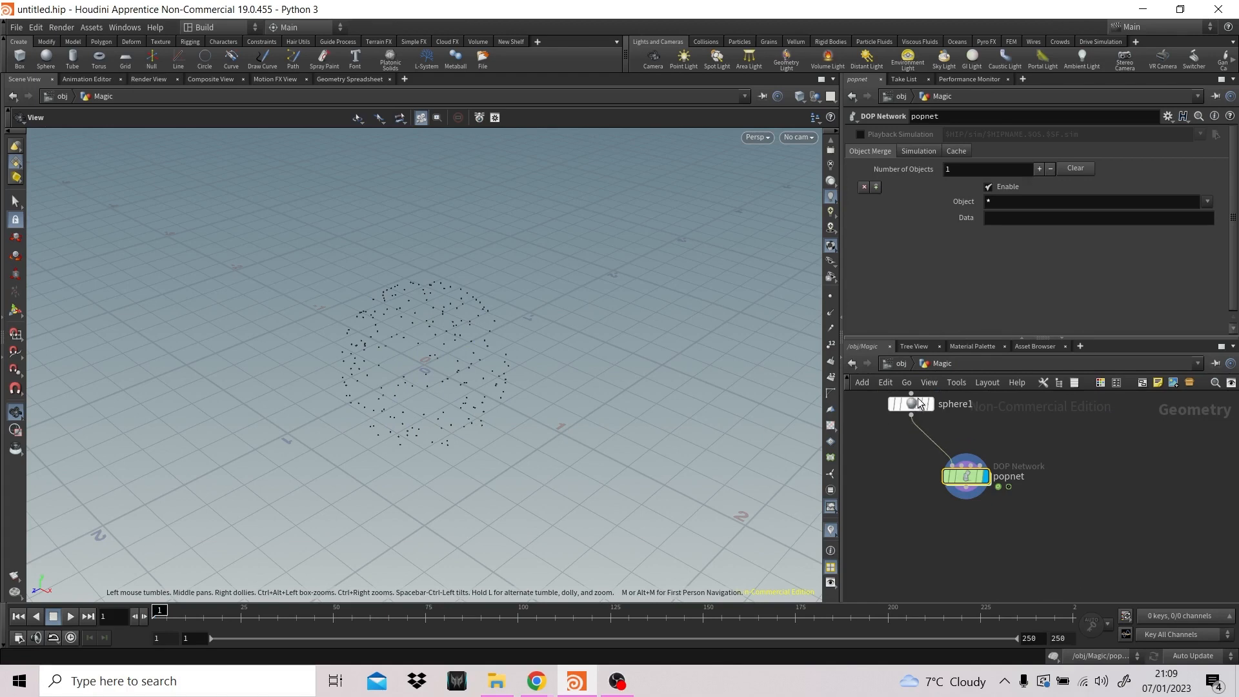
pyautogui.moveTo(1085, 426); pyautogui.dragTo(1092, 489, button='middle')
pyautogui.scroll(-3, 1079, 478)
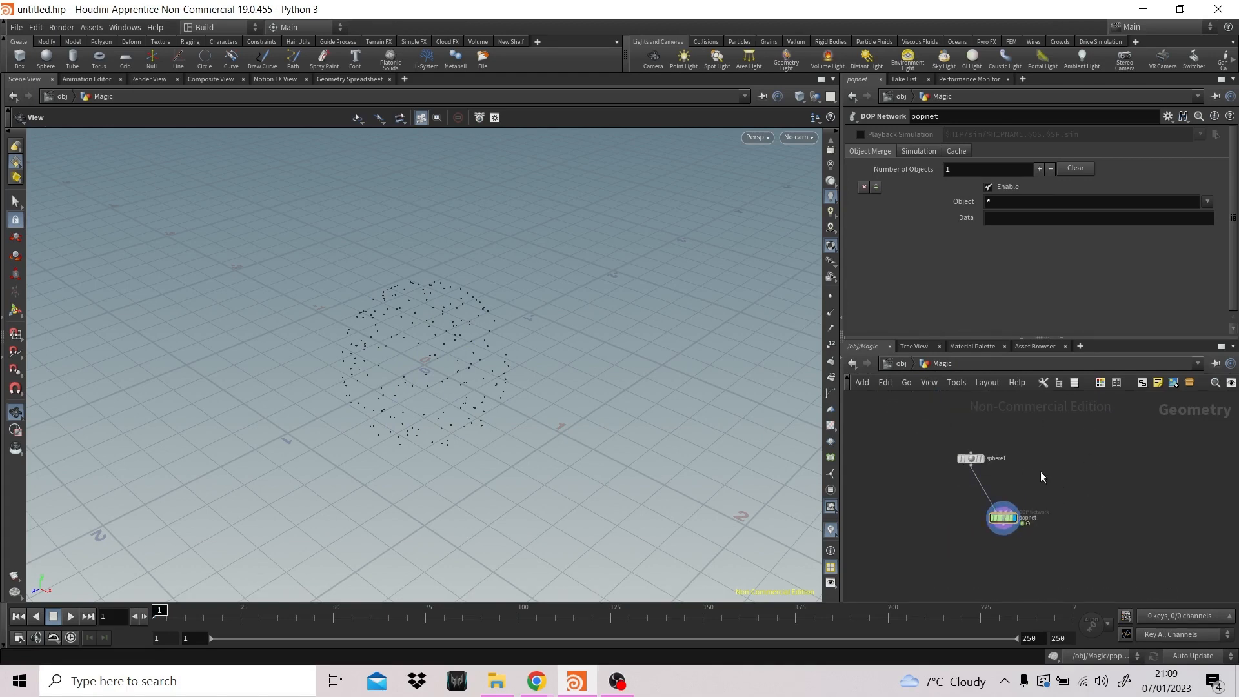
pyautogui.press('Tab')
pyautogui.write('nu')
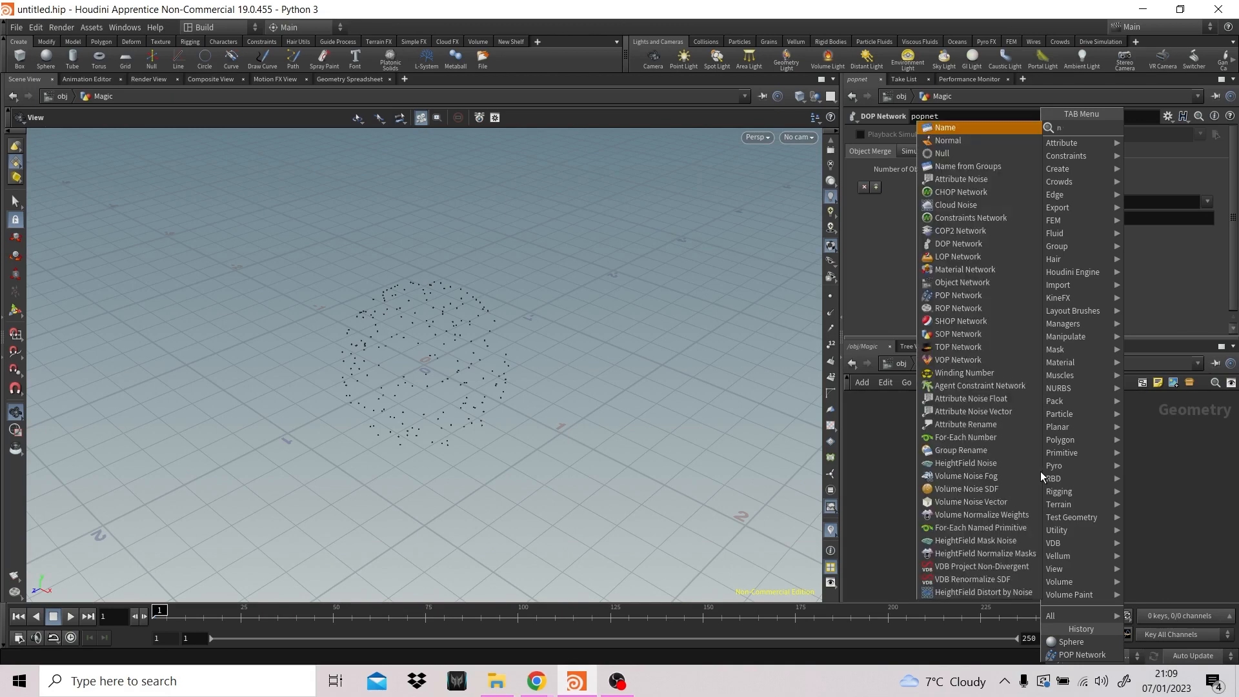
pyautogui.press('Return')
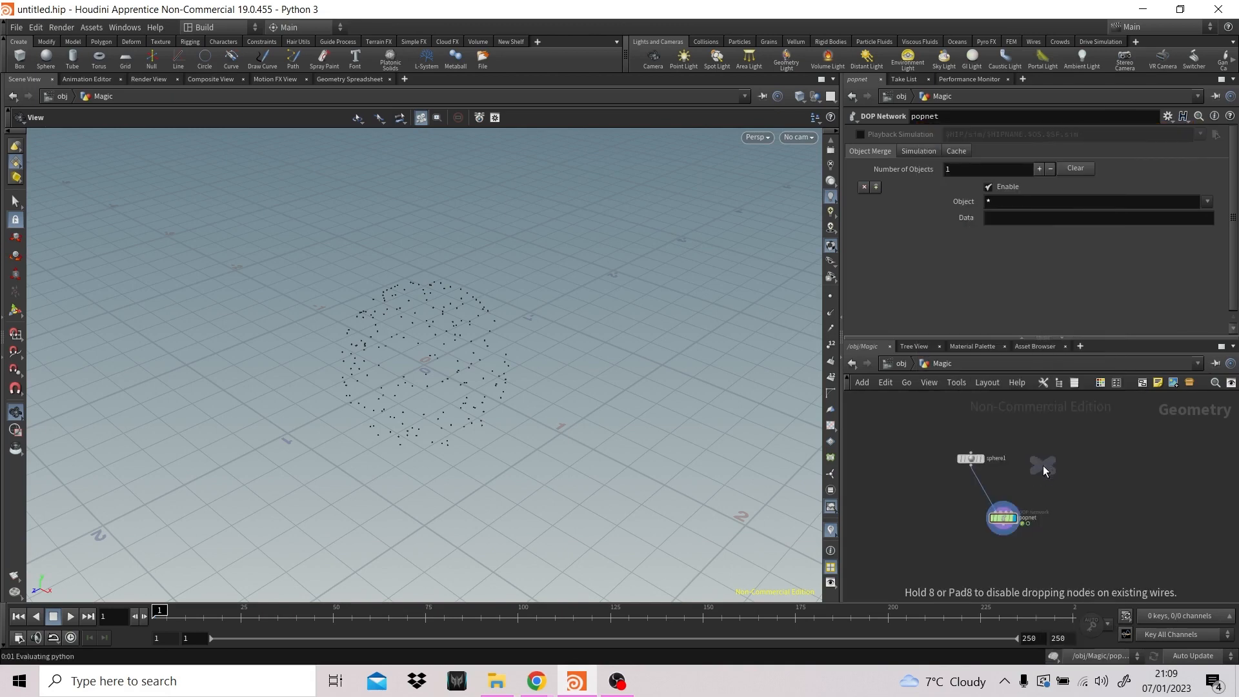
pyautogui.click(978, 485)
pyautogui.moveTo(974, 462); pyautogui.dragTo(973, 443)
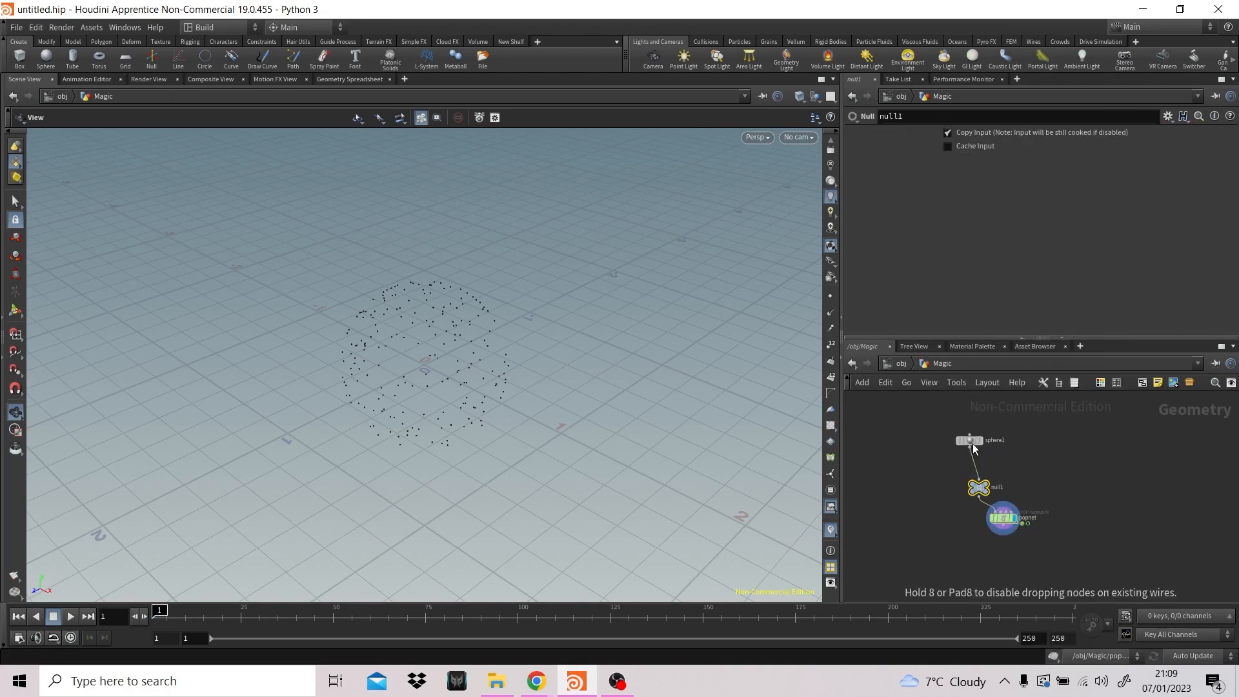
pyautogui.moveTo(978, 488); pyautogui.dragTo(973, 485)
# - Make the null the displayed node in the Magic network and color it black
pyautogui.press('r')
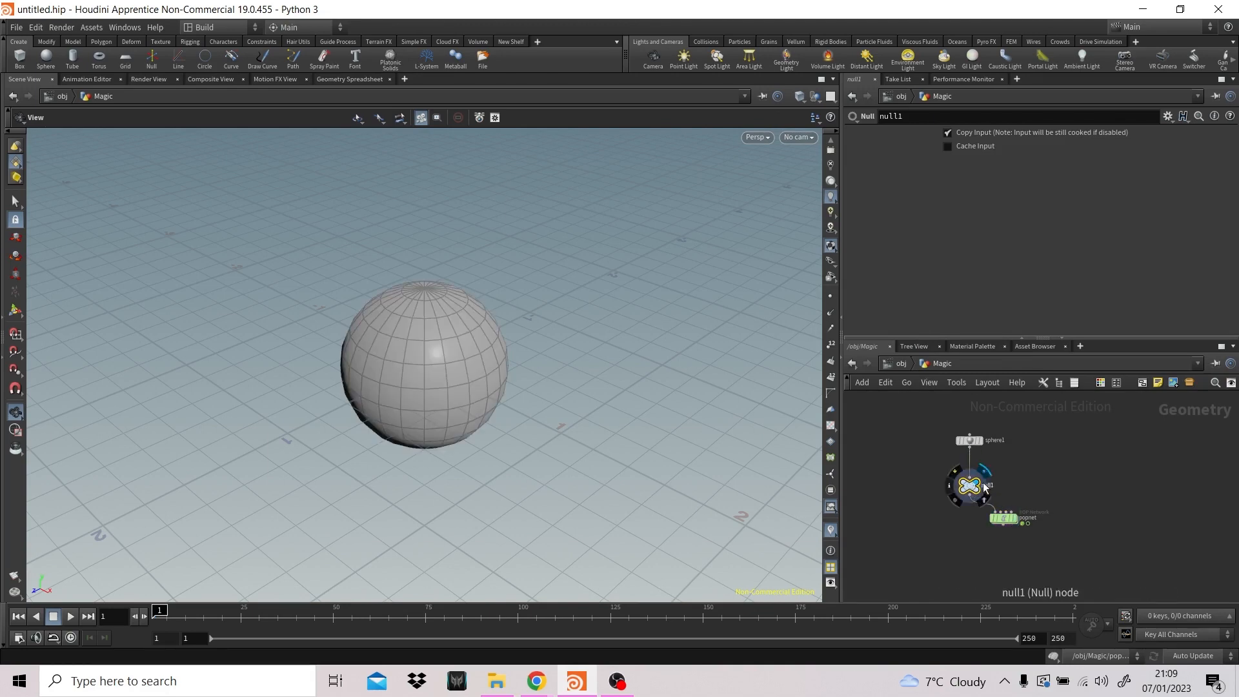
pyautogui.press('c')
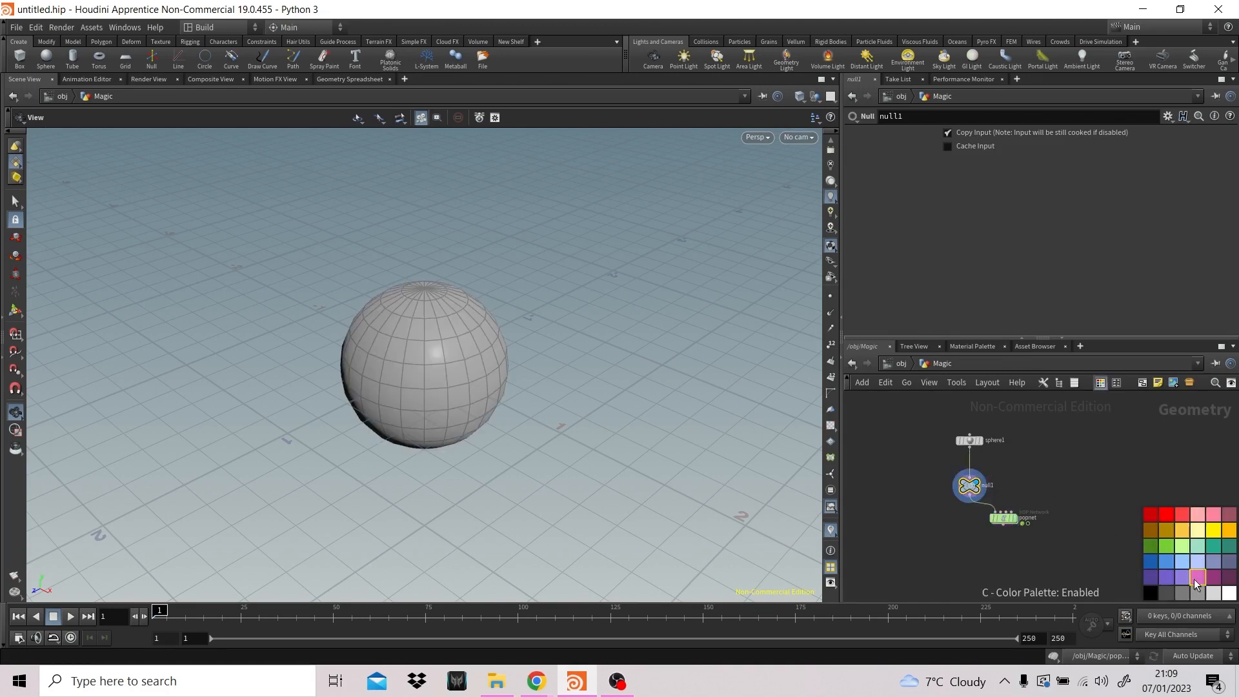
pyautogui.click(1149, 593)
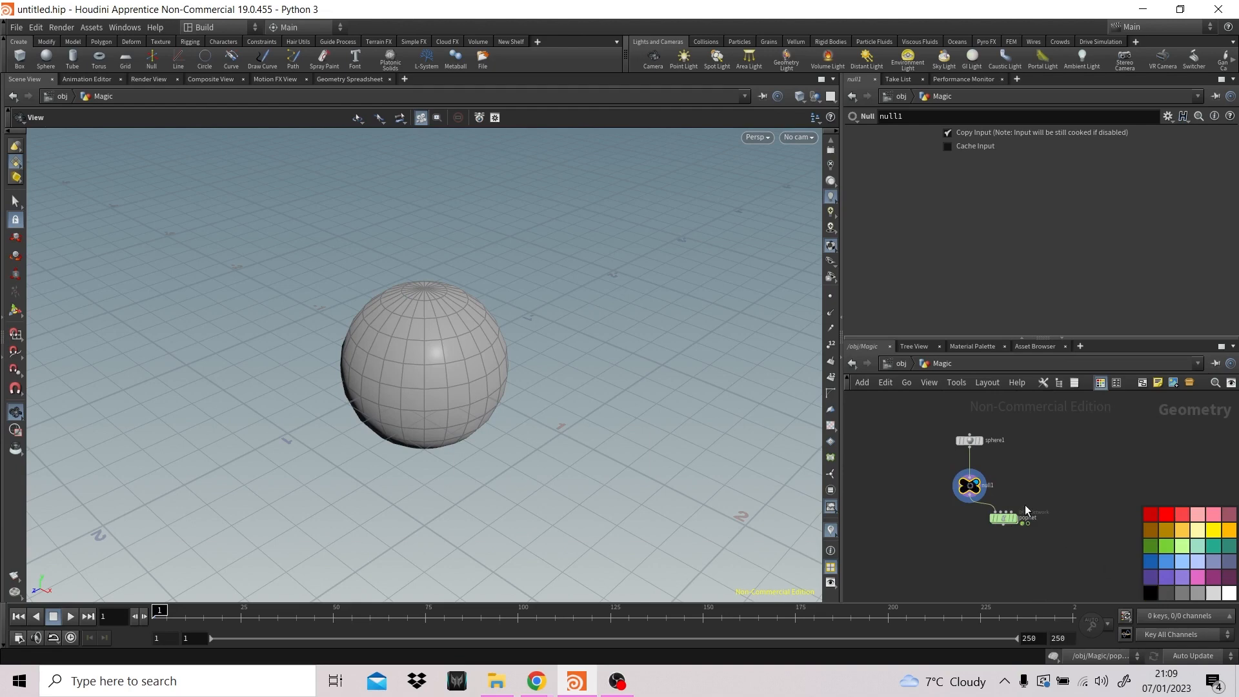
pyautogui.press('c')
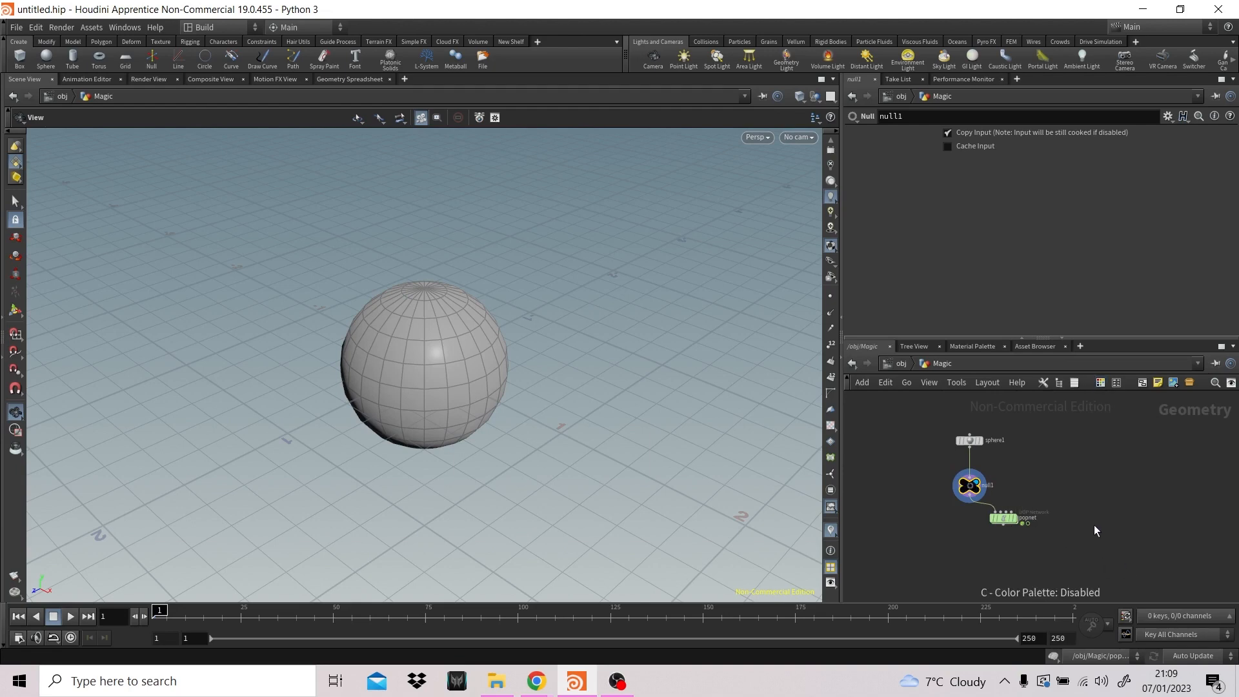
# - Rename the null EMITTER_OUT, then switch the display back to the popnet and enter it
pyautogui.doubleClick(990, 485)
pyautogui.write('EM')
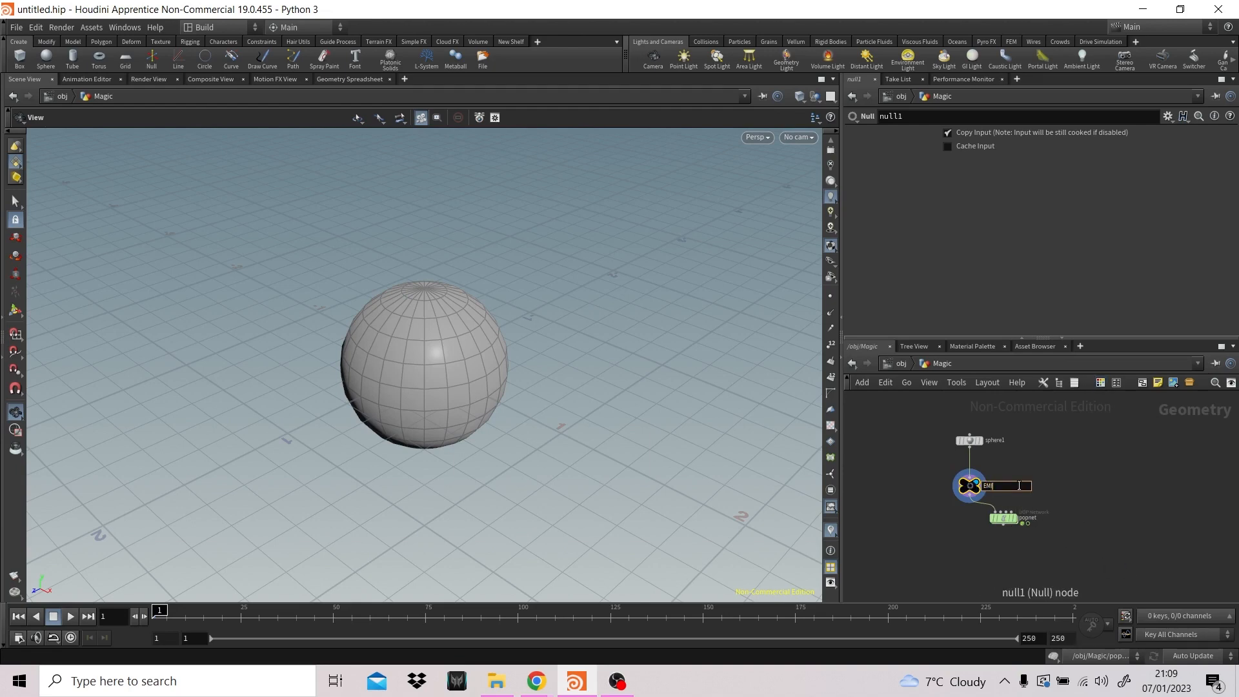
pyautogui.write('ITTER_OUT')
pyautogui.press('Return')
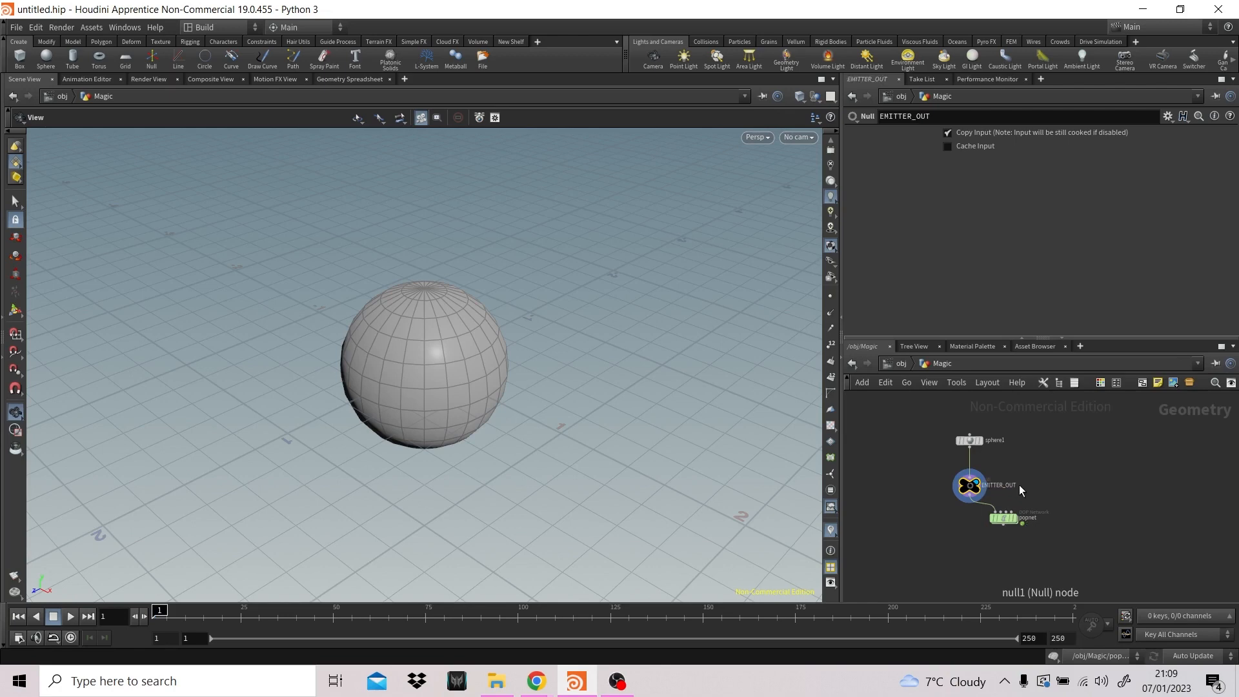
pyautogui.click(1021, 520)
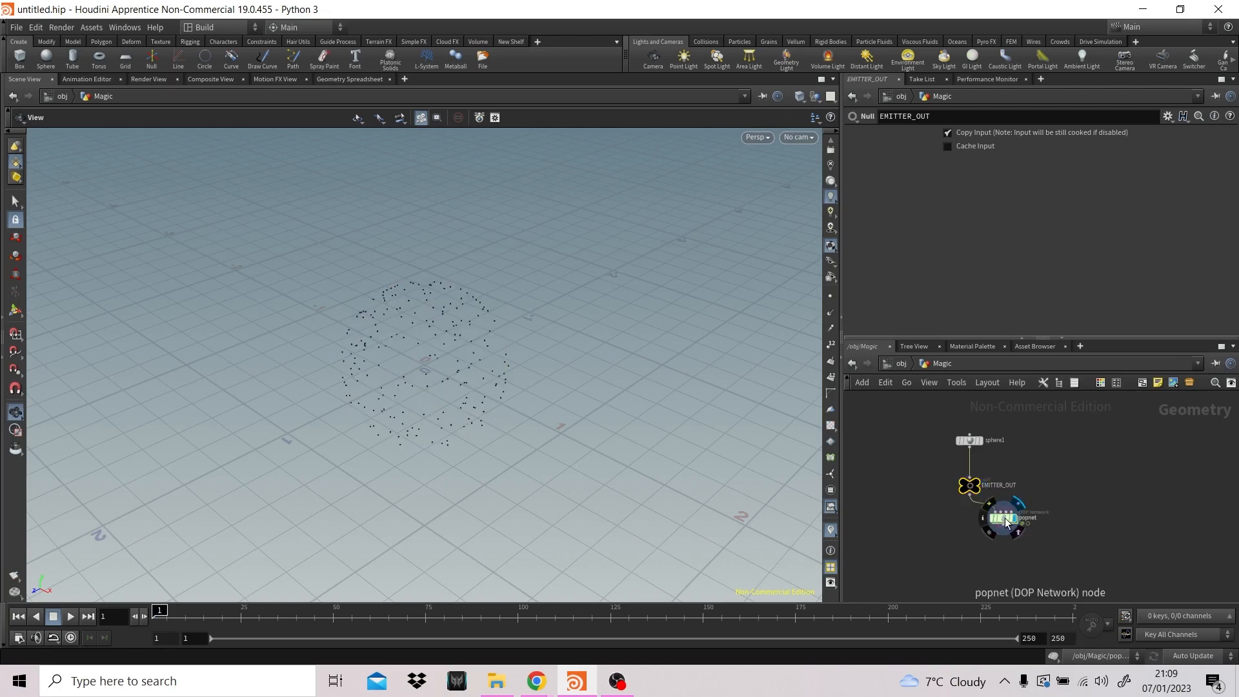
pyautogui.doubleClick(1005, 522)
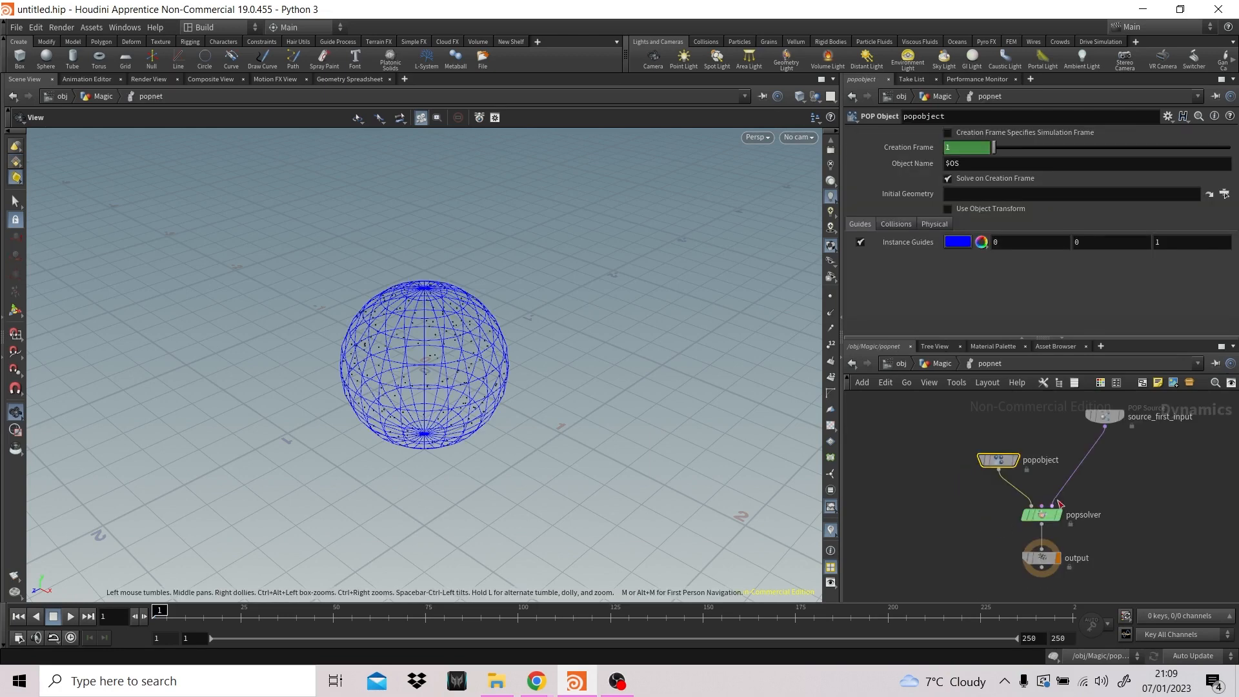
# - Review the popobject's Collisions, Physical and Guides settings, and the Source and Birth settings of source_first_input
pyautogui.click(896, 222)
pyautogui.click(926, 220)
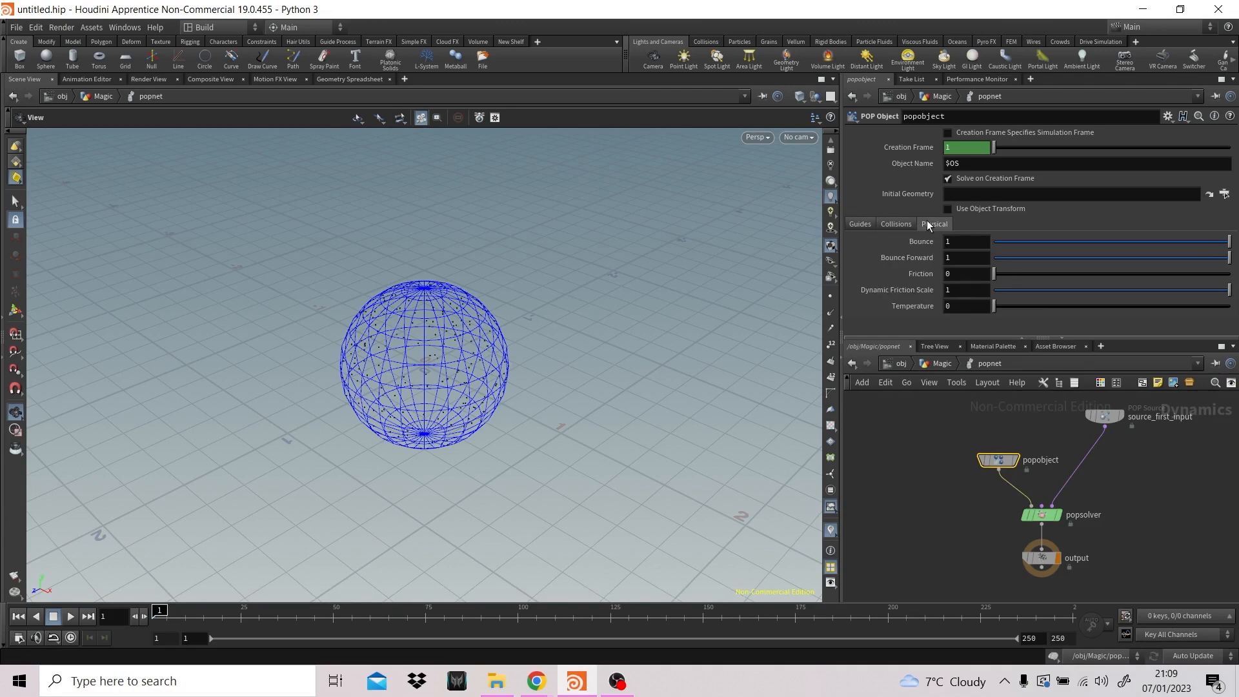
pyautogui.click(859, 223)
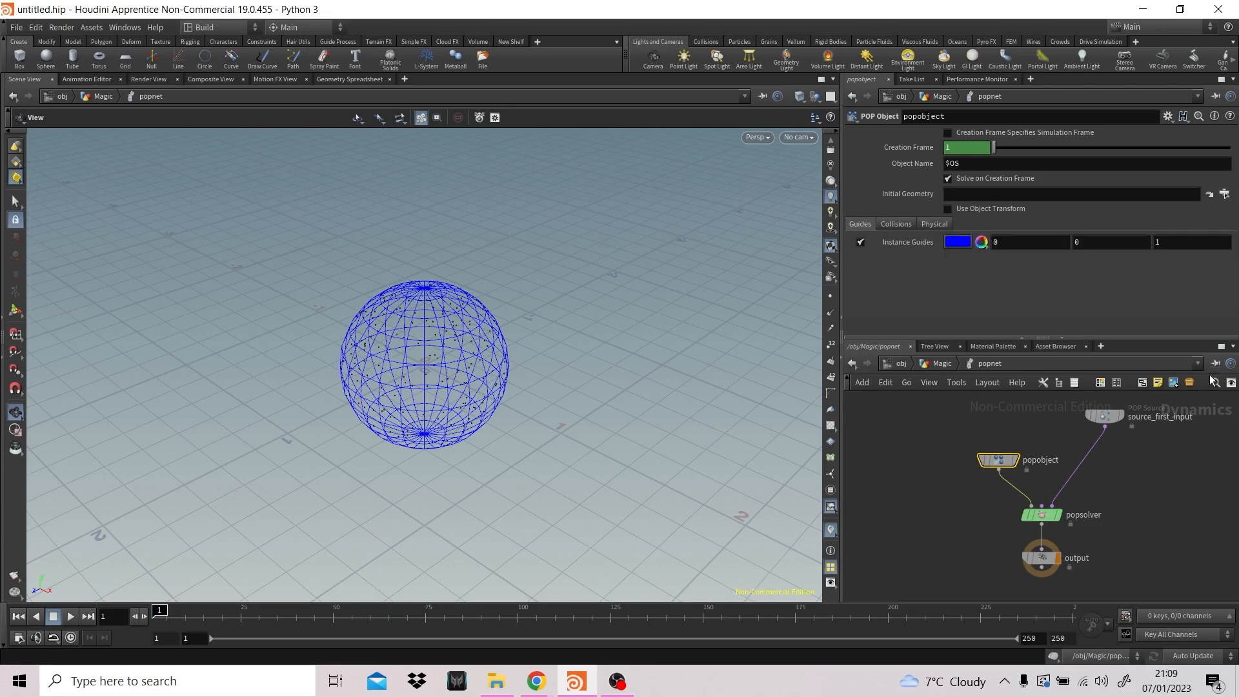
pyautogui.click(1104, 416)
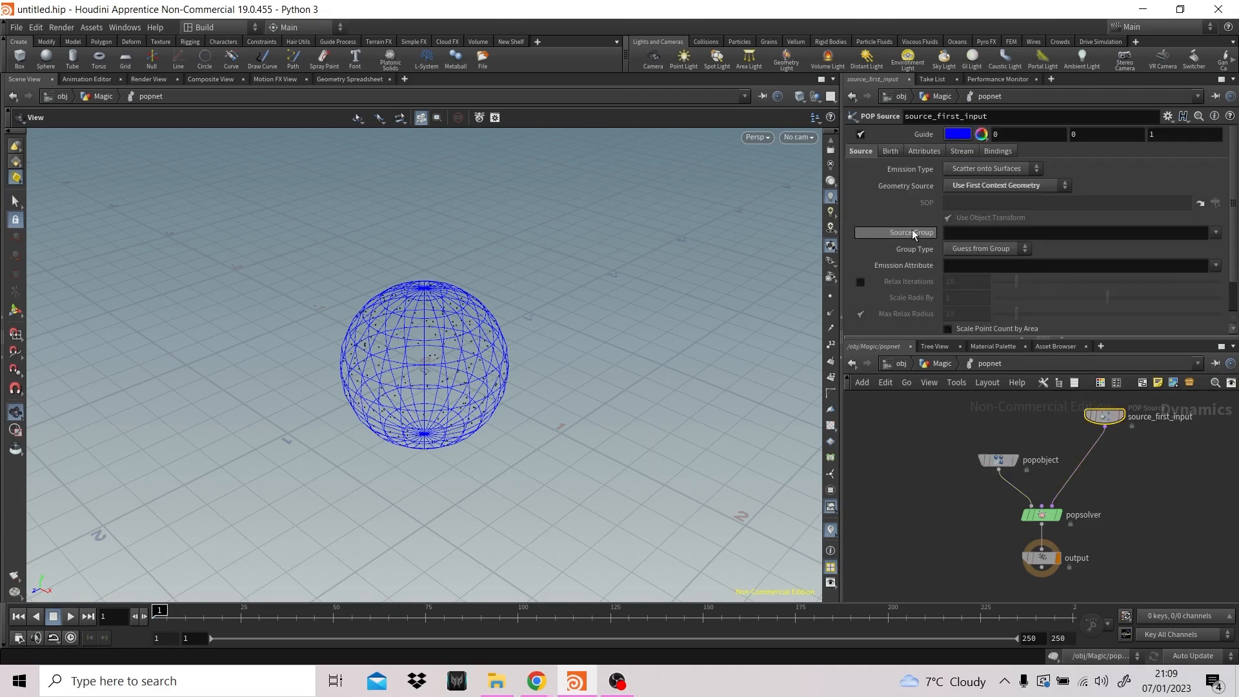
pyautogui.click(889, 152)
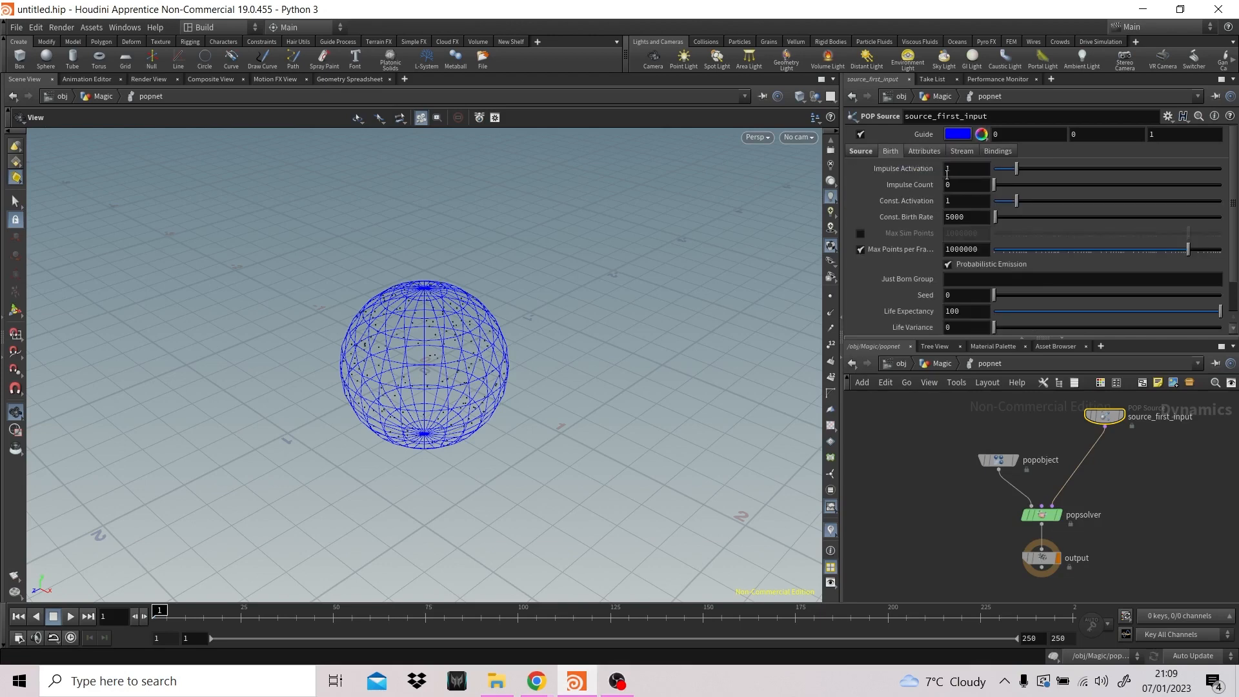
pyautogui.click(866, 155)
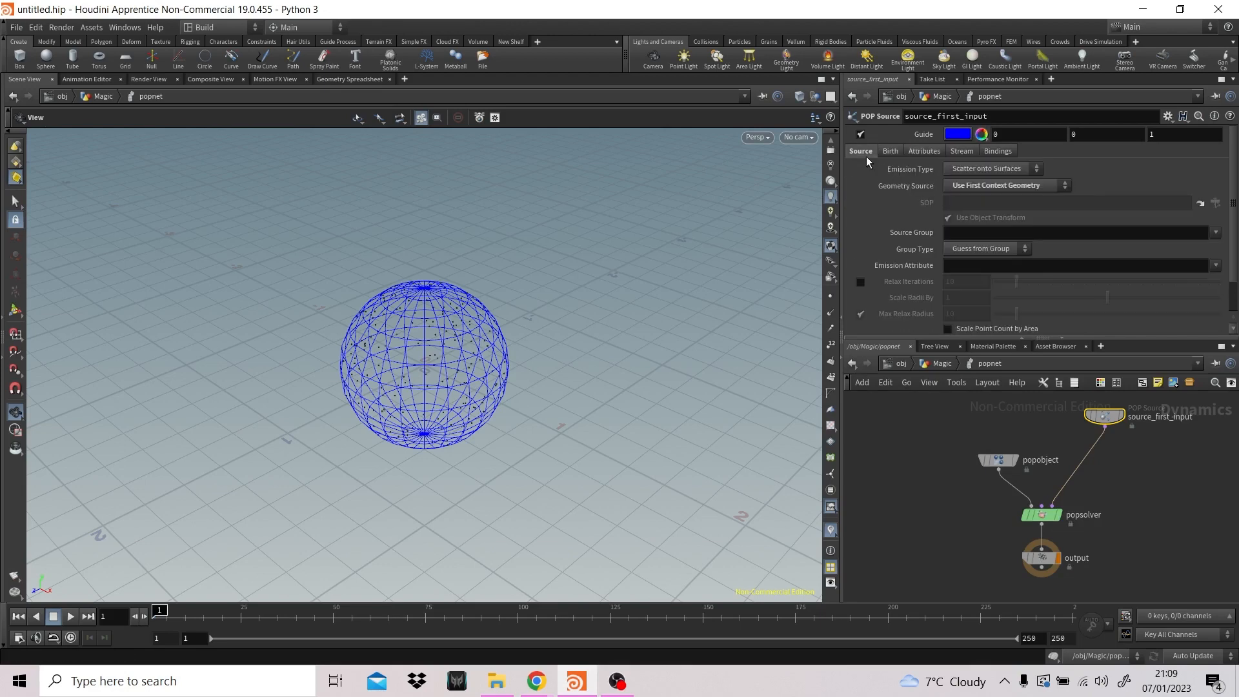
# - Try the All Points and All Geometry emission types on source_first_input, and return to Scatter onto Surfaces
pyautogui.click(987, 170)
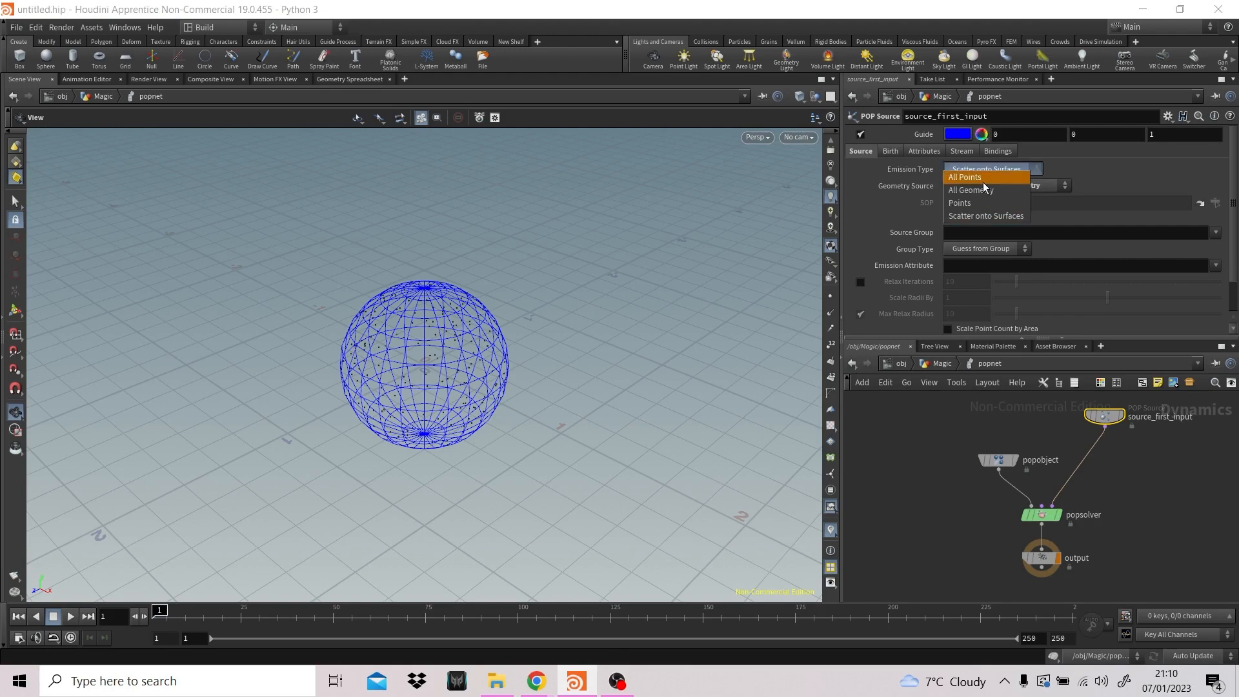
pyautogui.click(982, 180)
pyautogui.click(984, 169)
pyautogui.click(985, 191)
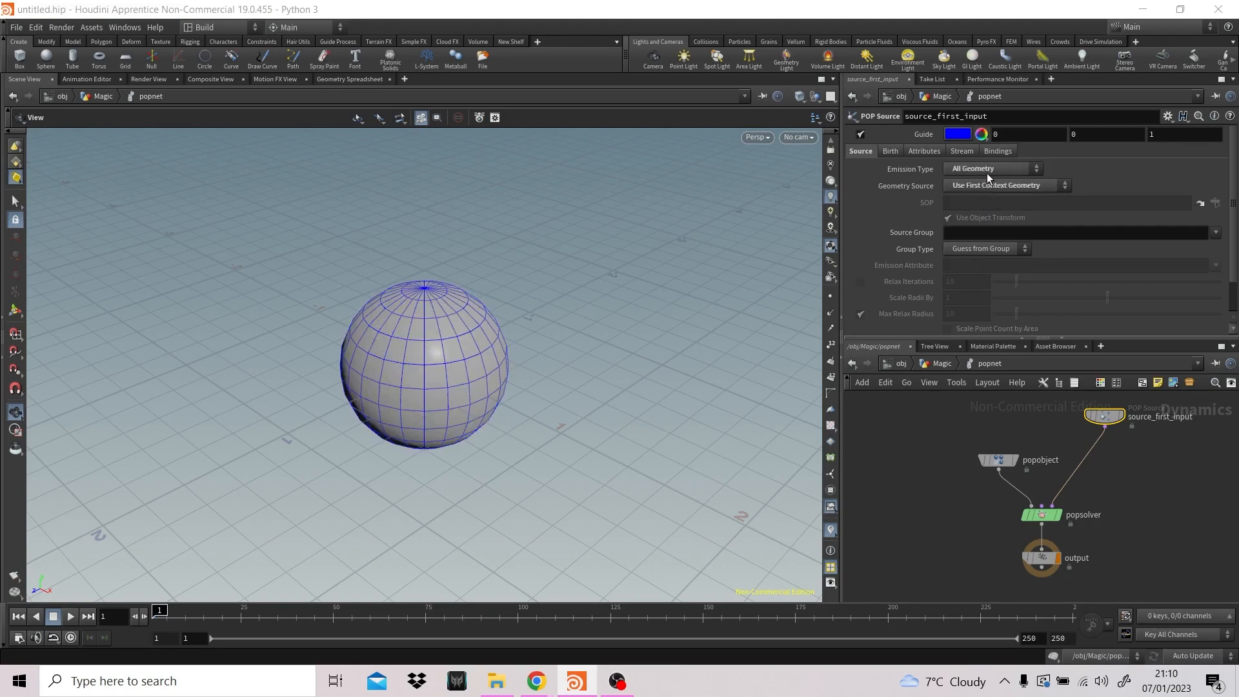
pyautogui.click(986, 171)
pyautogui.click(990, 217)
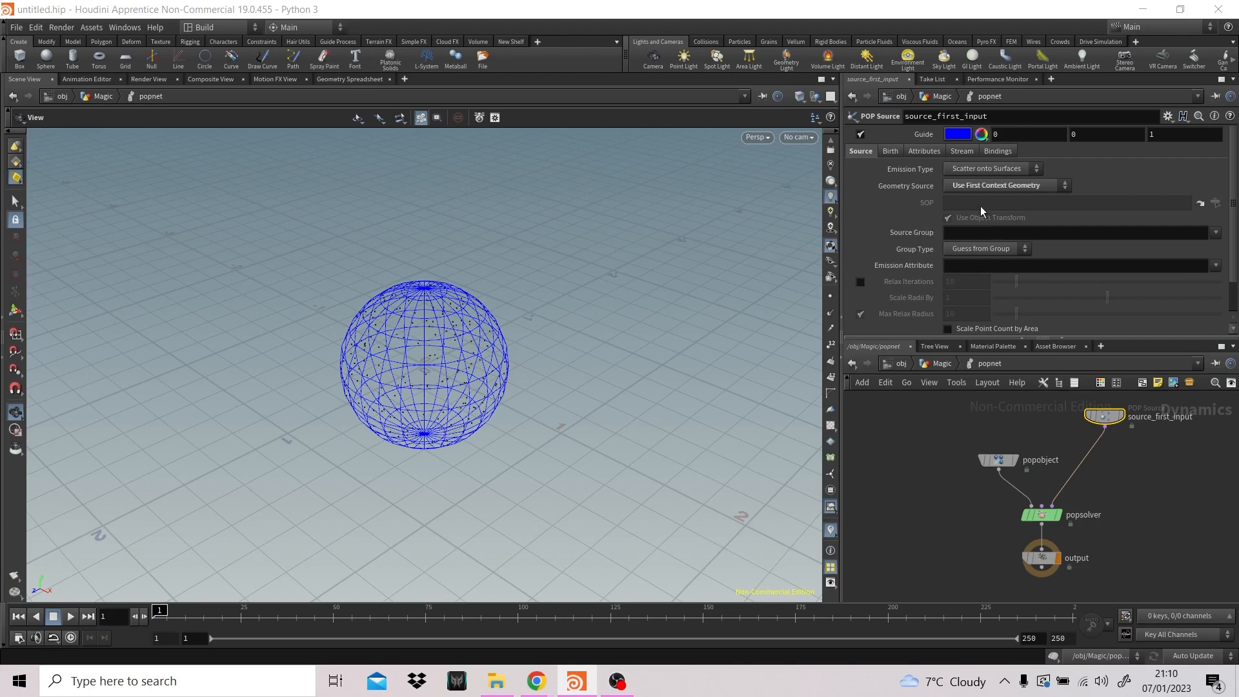
# - Turn off the guide of source_first_input and set its Life Expectancy to 2
pyautogui.click(891, 152)
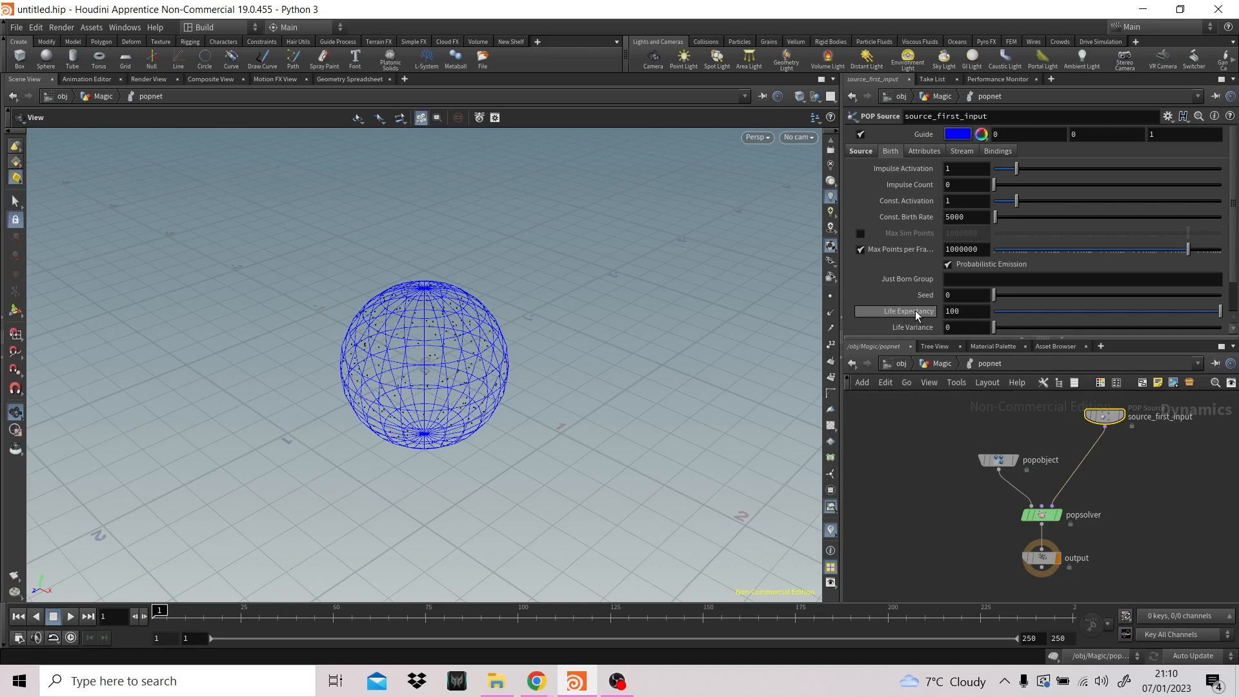
pyautogui.click(860, 134)
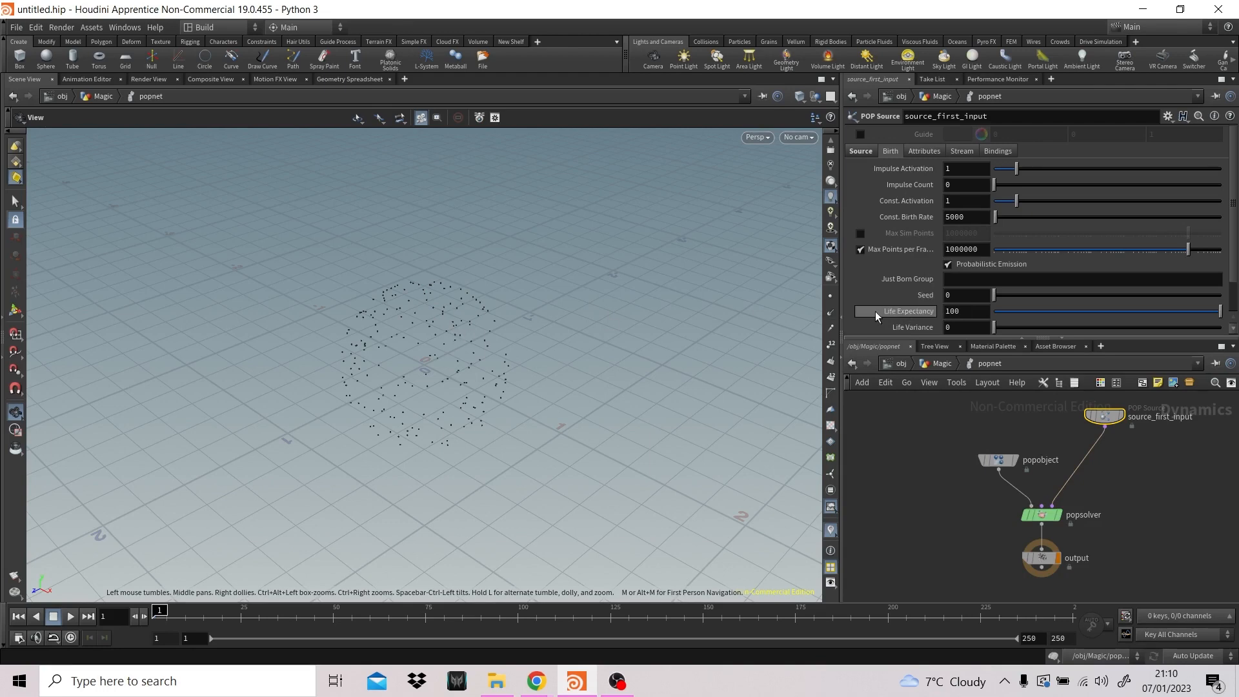
pyautogui.doubleClick(954, 312)
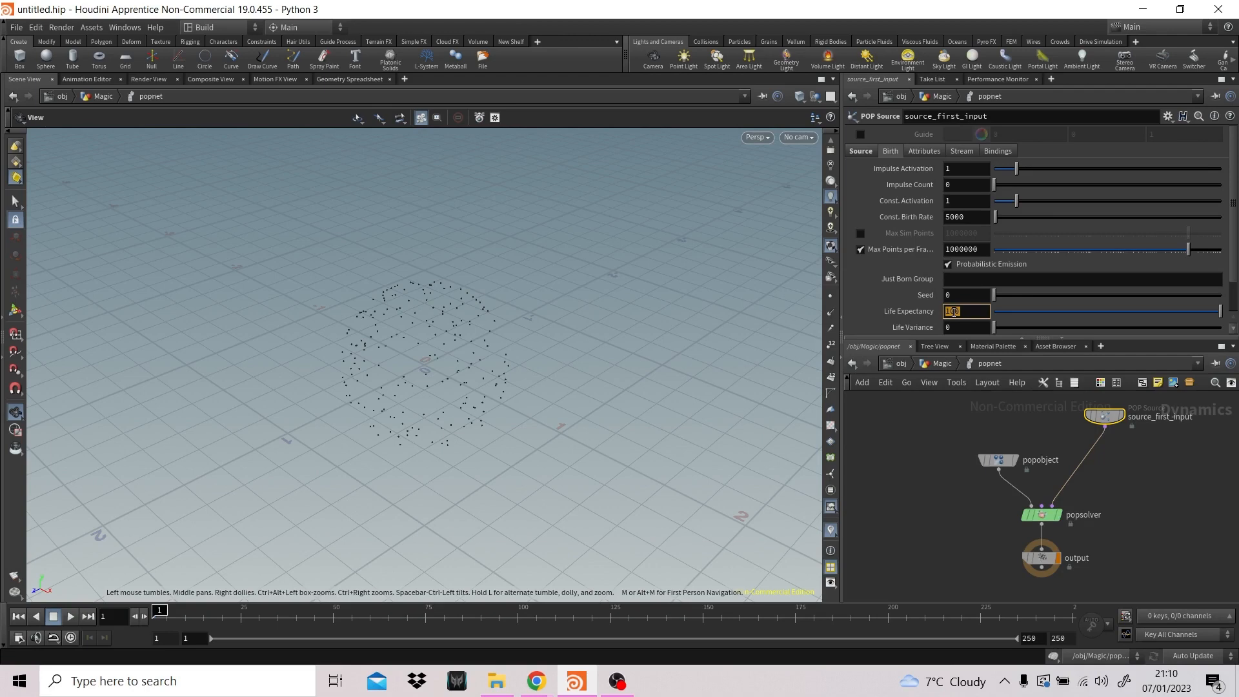
pyautogui.write('2')
pyautogui.press('Return')
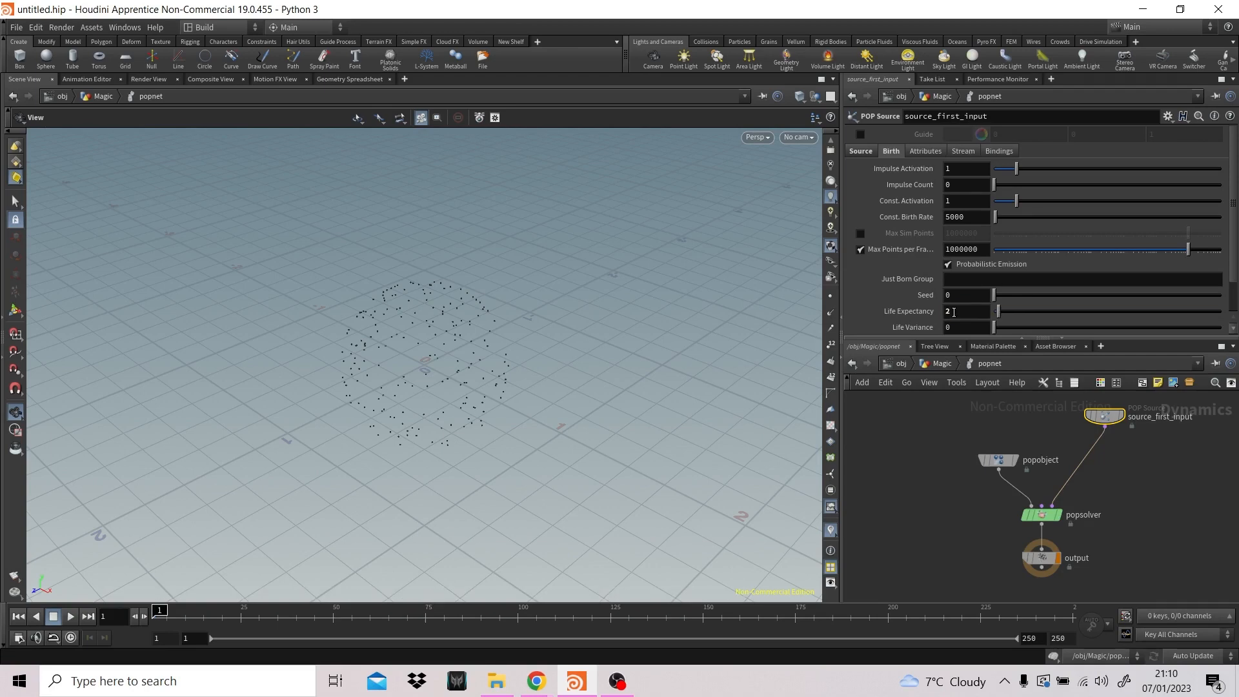
# - Check the global animation options, close them, and preview the particles at frame 50 before returning to frame 1
pyautogui.click(20, 637)
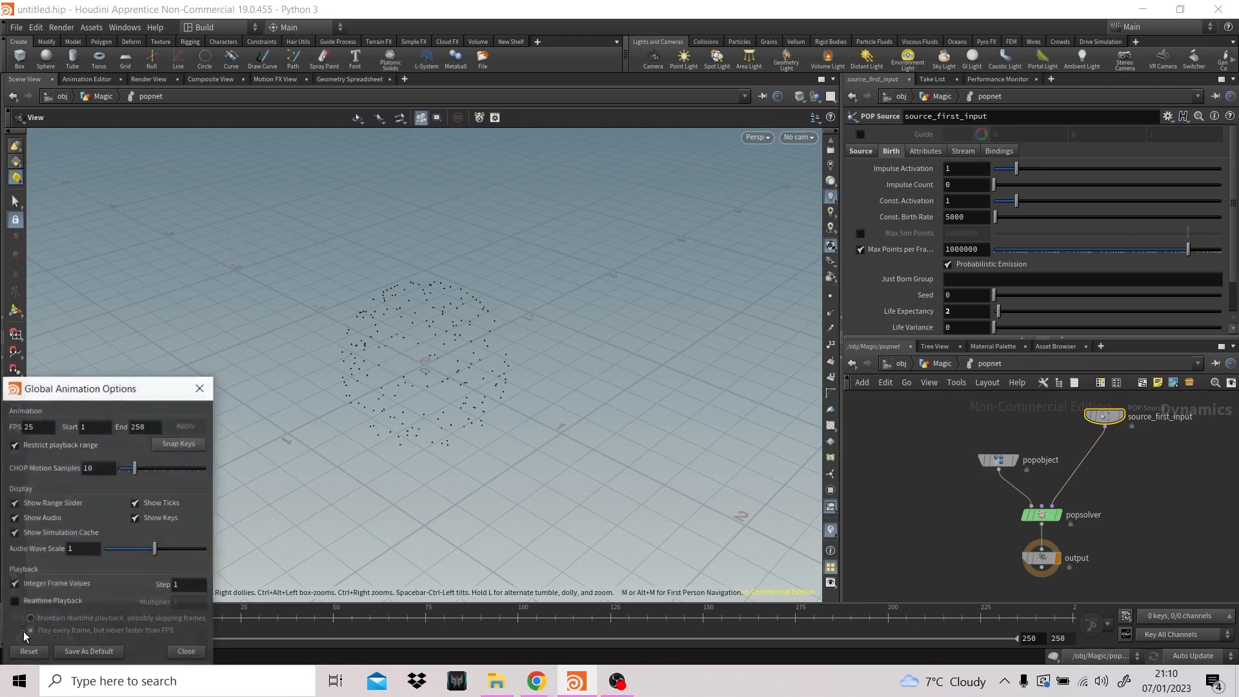
pyautogui.click(199, 387)
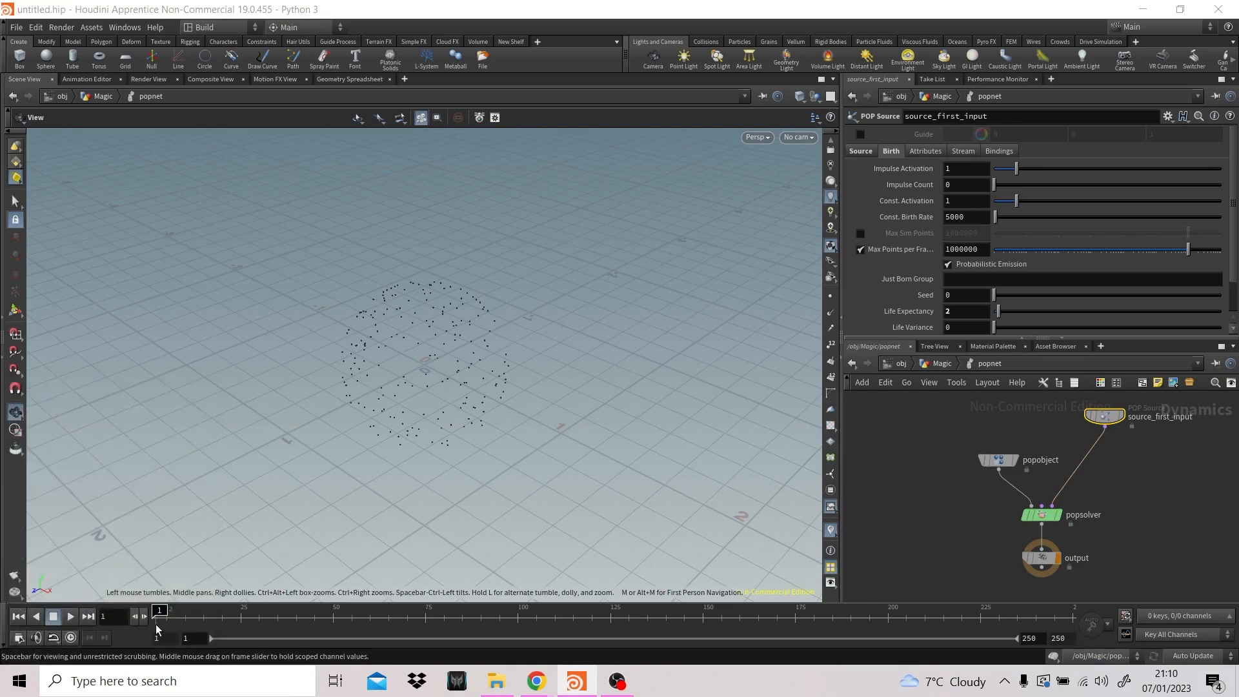
pyautogui.click(333, 621)
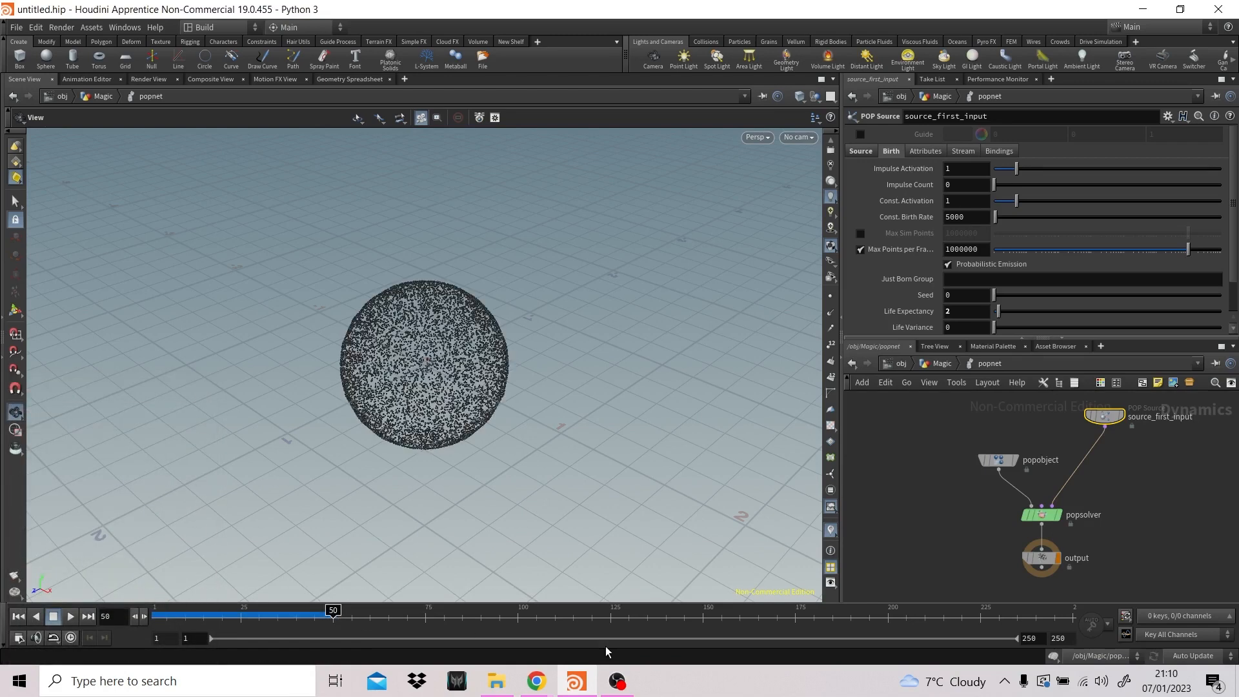
pyautogui.moveTo(333, 612)
pyautogui.mouseDown()
pyautogui.moveTo(527, 610)
pyautogui.moveTo(180, 613)
pyautogui.moveTo(206, 621)
pyautogui.moveTo(337, 610)
pyautogui.moveTo(160, 611)
pyautogui.mouseUp()
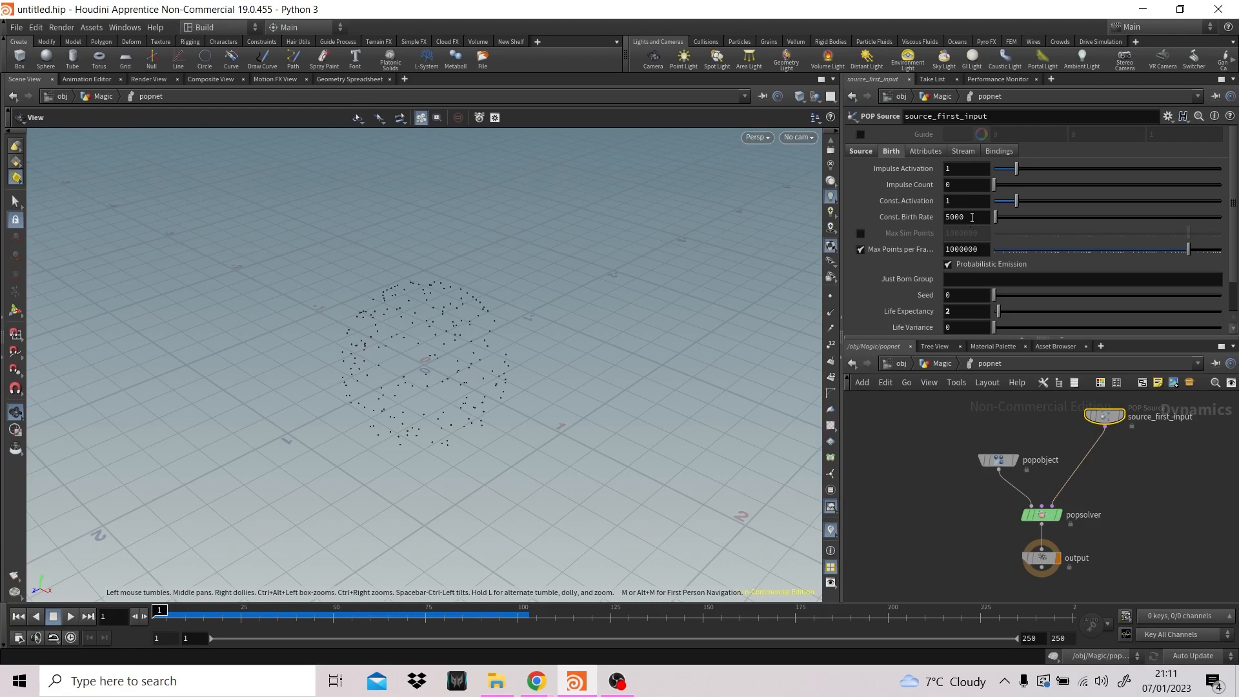
# - Set both Const. Activation and Const. Birth Rate of source_first_input to 0
pyautogui.moveTo(956, 200); pyautogui.dragTo(935, 200)
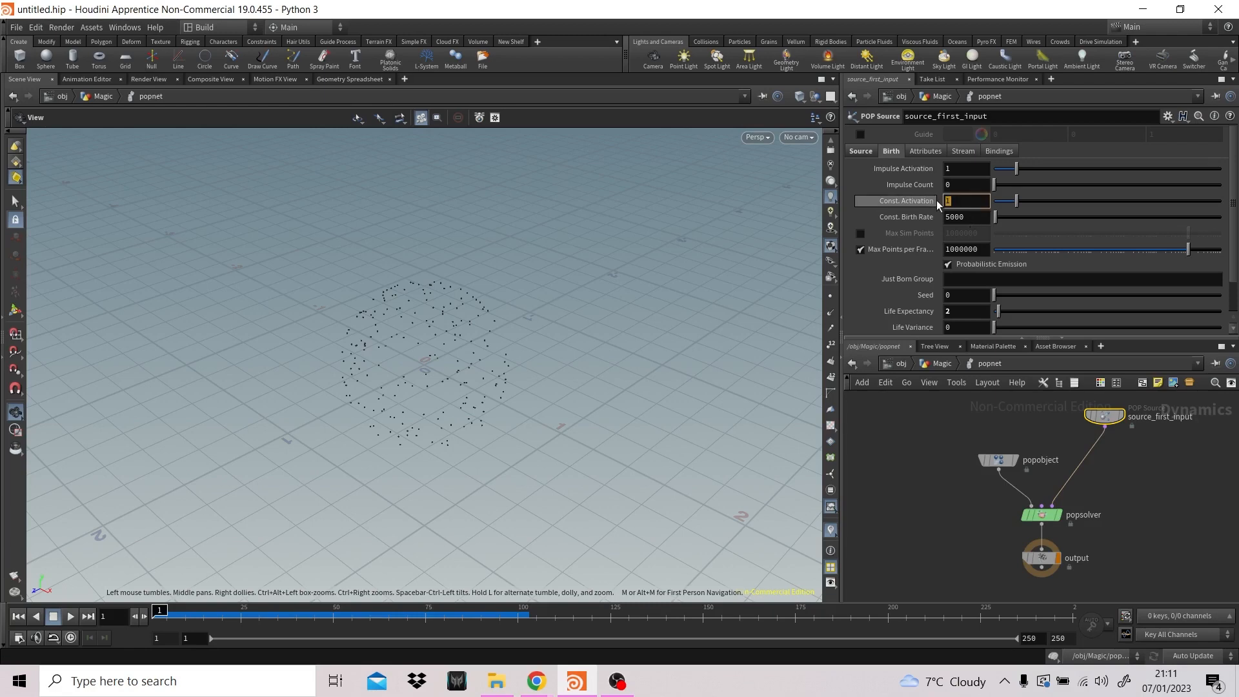
pyautogui.write('0')
pyautogui.press('Return')
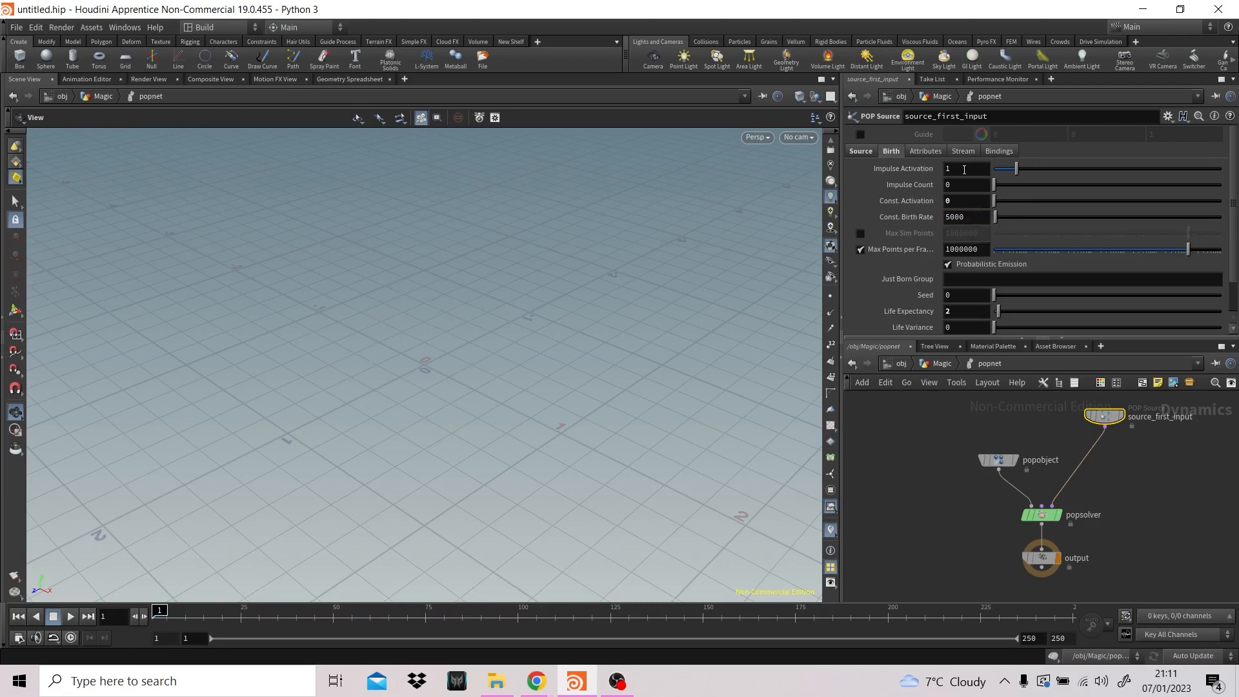
pyautogui.moveTo(970, 217); pyautogui.dragTo(892, 215)
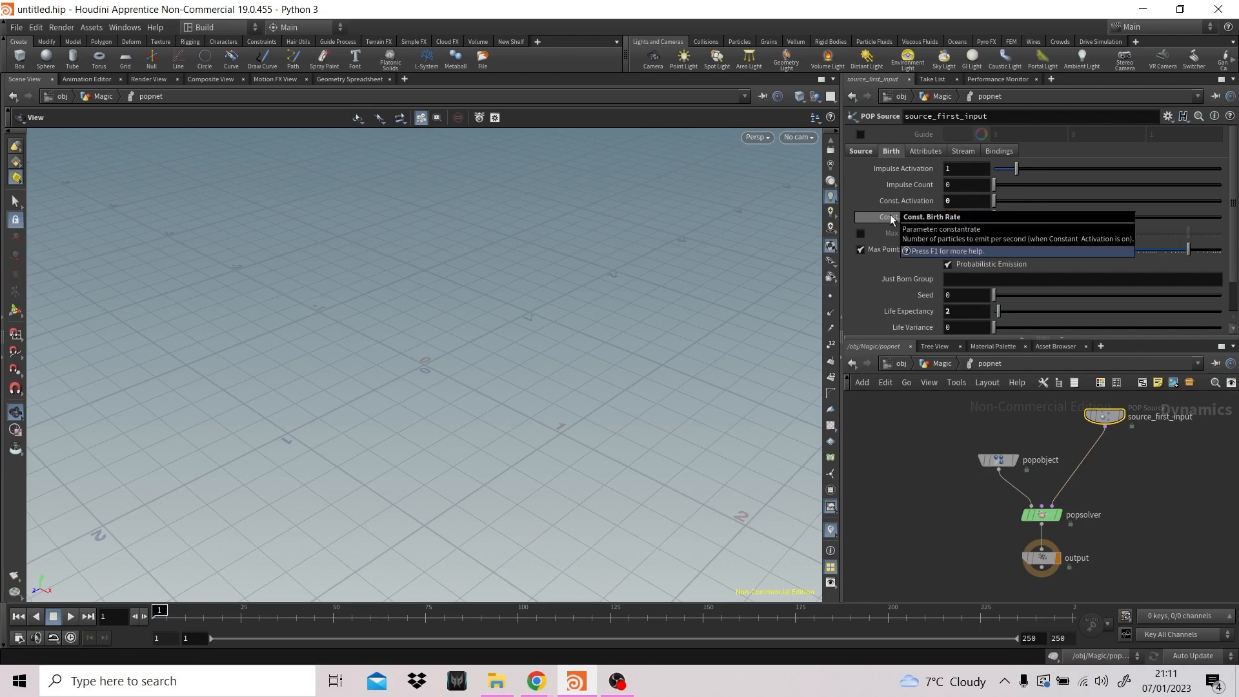
pyautogui.write('0')
pyautogui.press('Return')
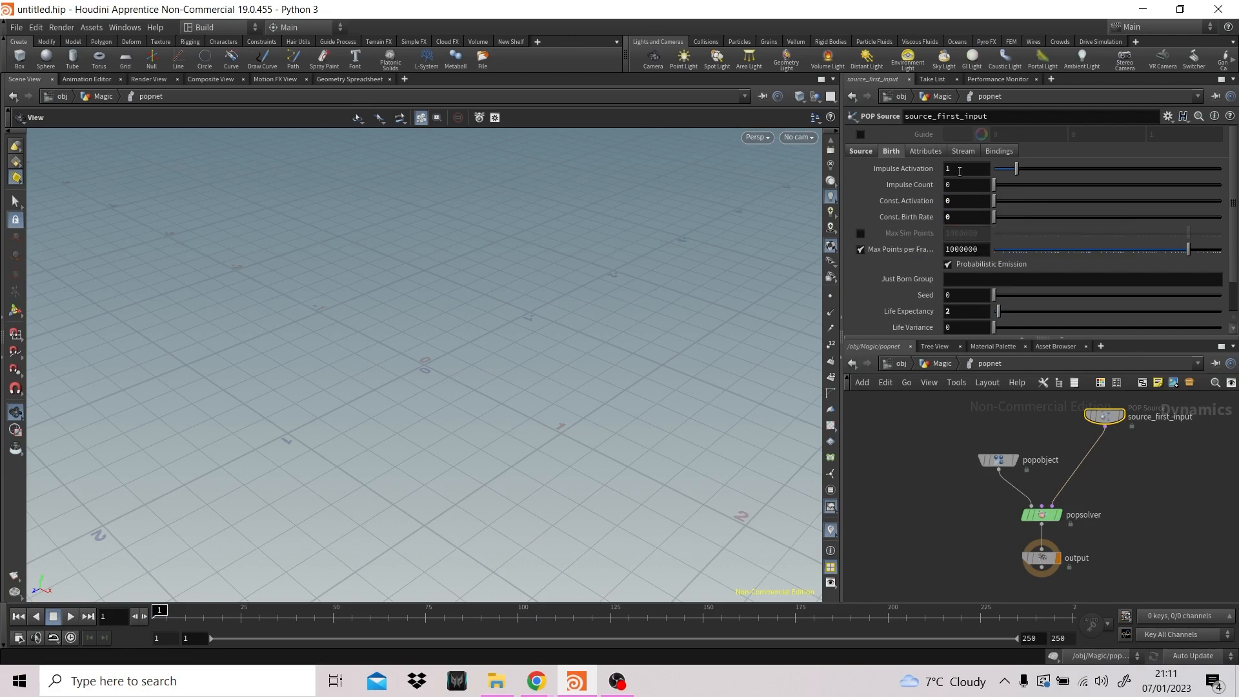
# - Enter the expression $FF == 1 for the Impulse Activation of source_first_input
pyautogui.doubleClick(974, 171)
pyautogui.write('$')
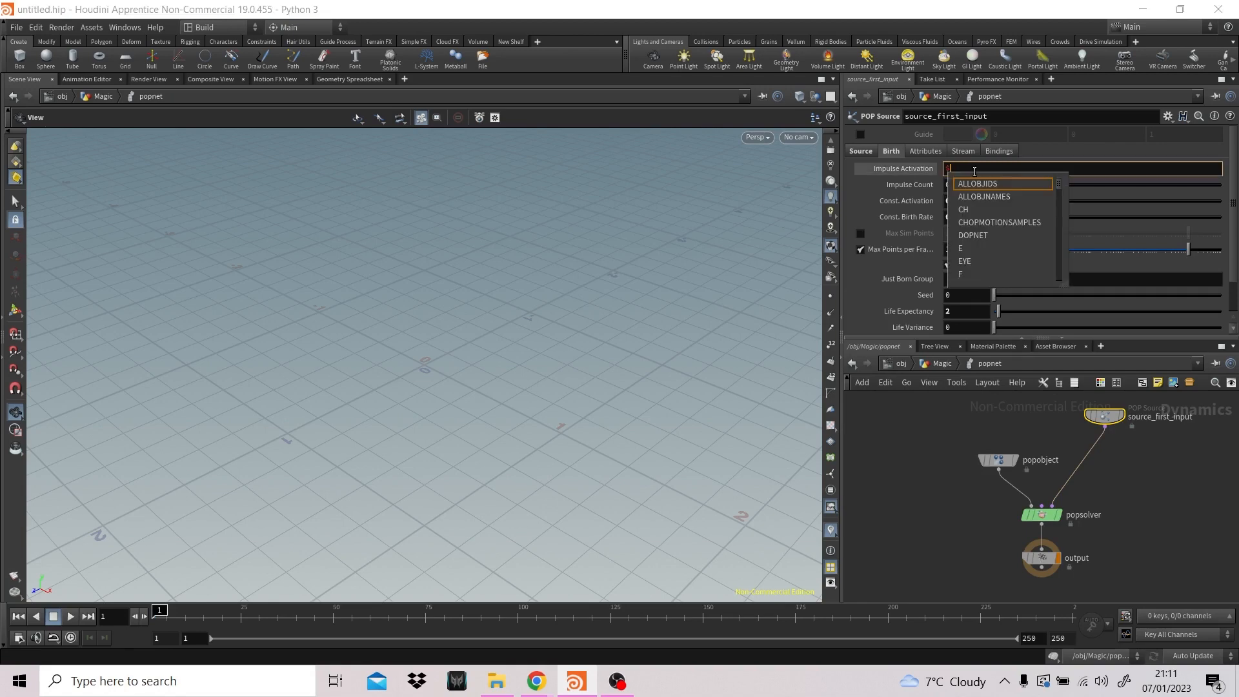
pyautogui.write('FF')
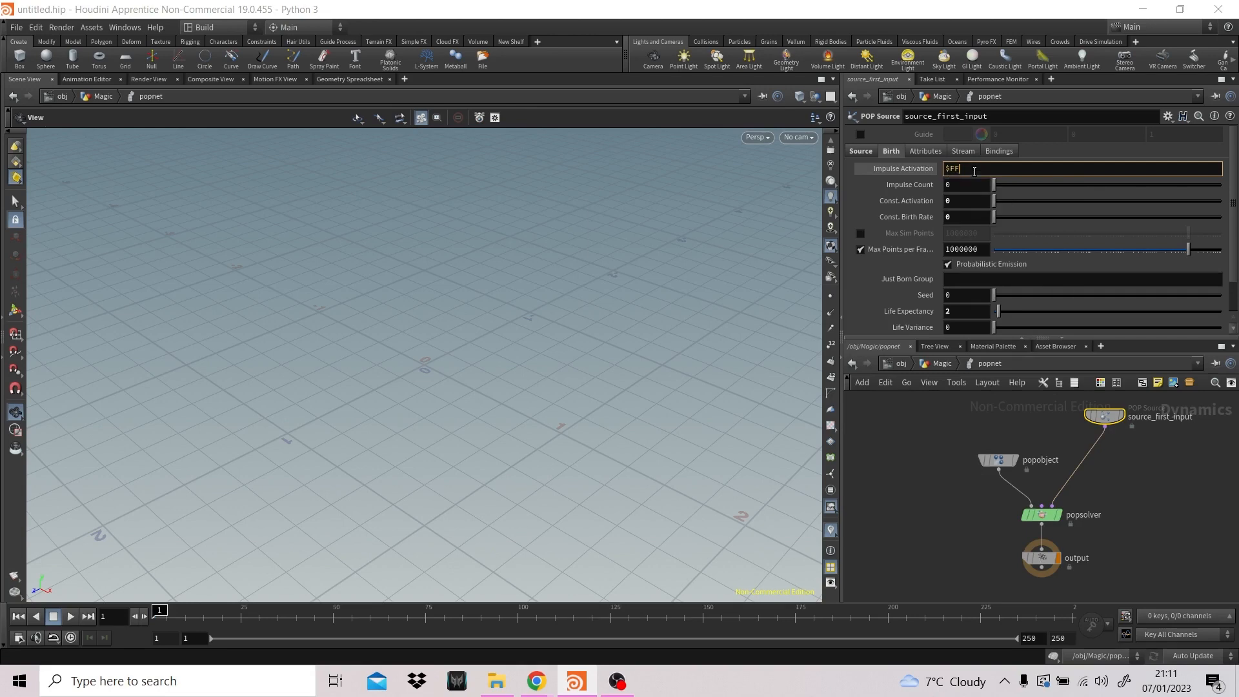
pyautogui.write(' == 1')
pyautogui.press('Return')
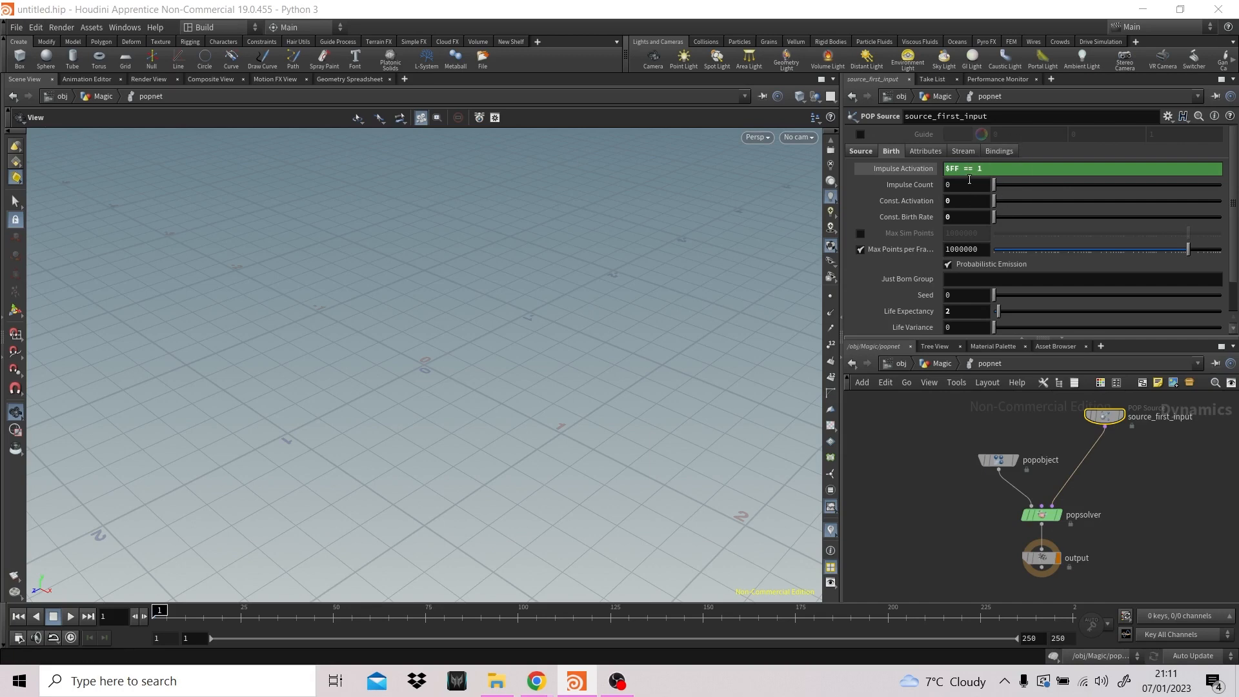
# - Set the Impulse Count to 10000 and scrub through the early frames back to frame 1
pyautogui.click(954, 186)
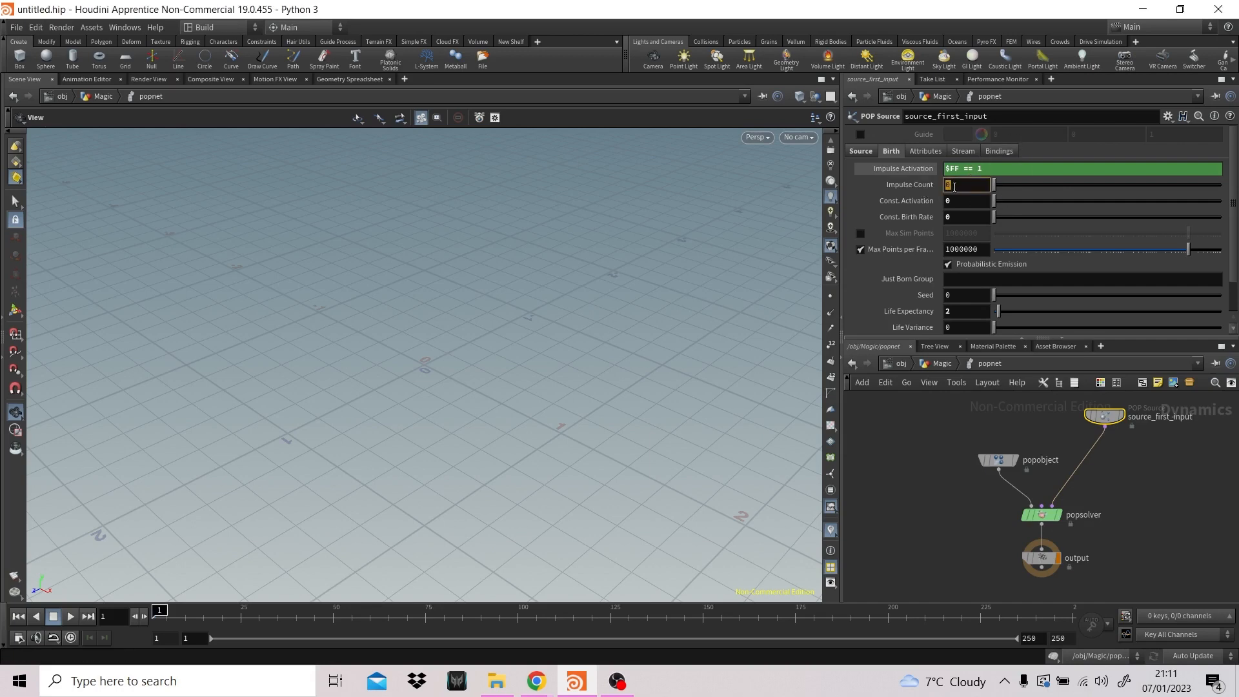
pyautogui.write('10')
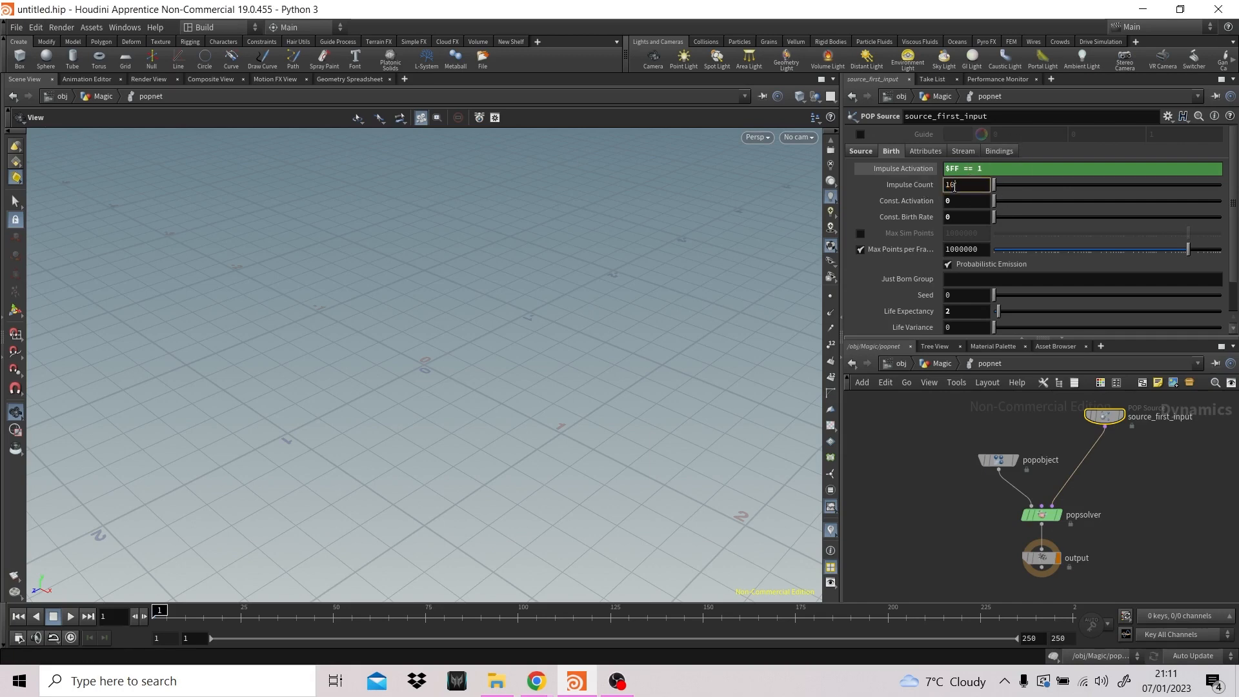
pyautogui.write('000')
pyautogui.press('Return')
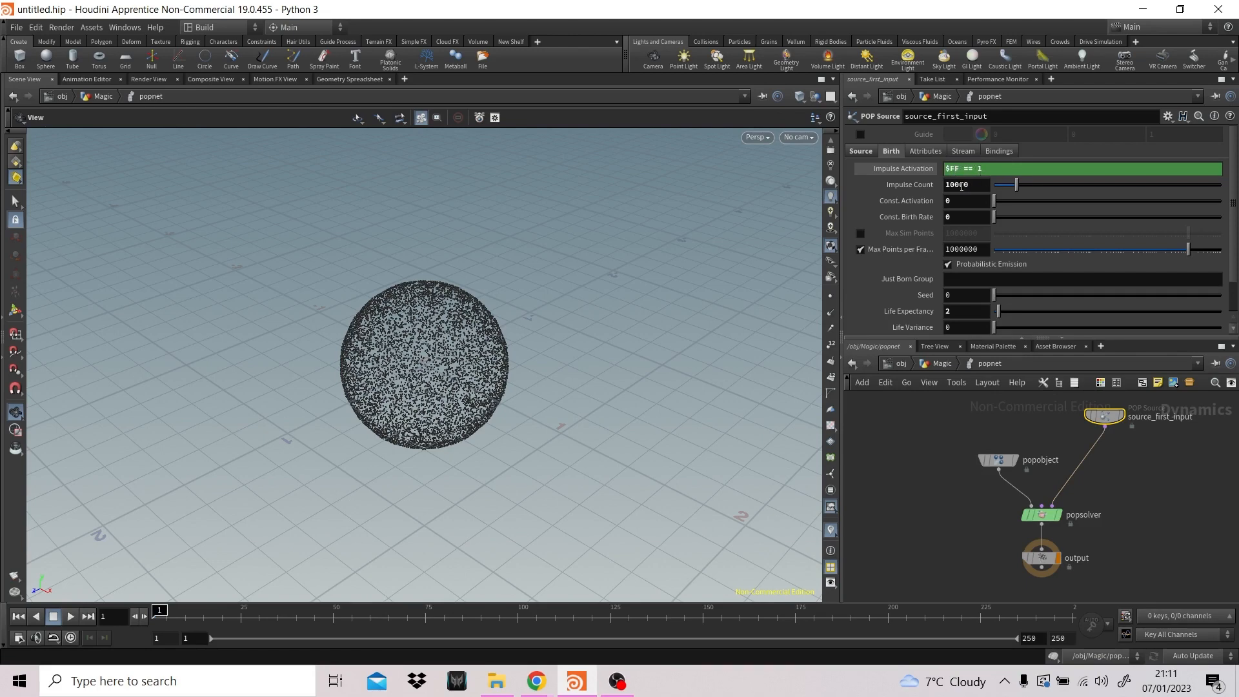
pyautogui.click(217, 611)
pyautogui.moveTo(218, 611)
pyautogui.mouseDown()
pyautogui.moveTo(277, 610)
pyautogui.moveTo(158, 611)
pyautogui.mouseUp()
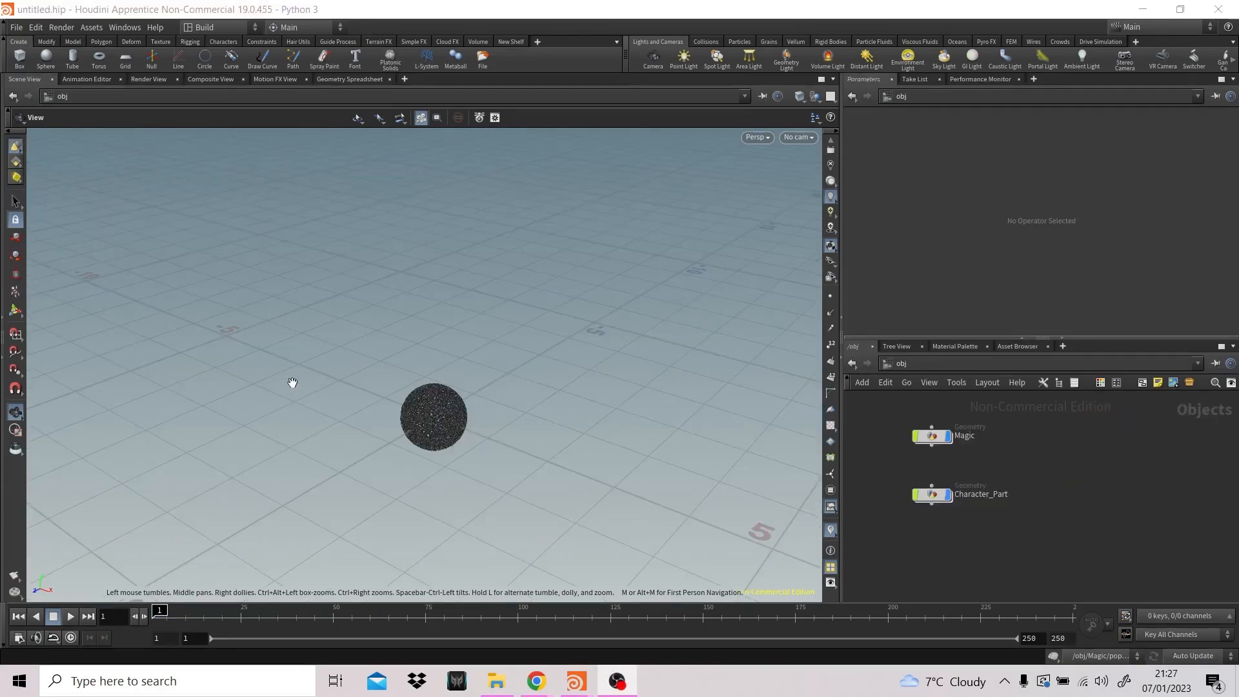
# - Import the Filmbox FBX file Magic_Mollies_scene.fbx with its current import options and place its subnetwork node beside Magic
pyautogui.click(15, 28)
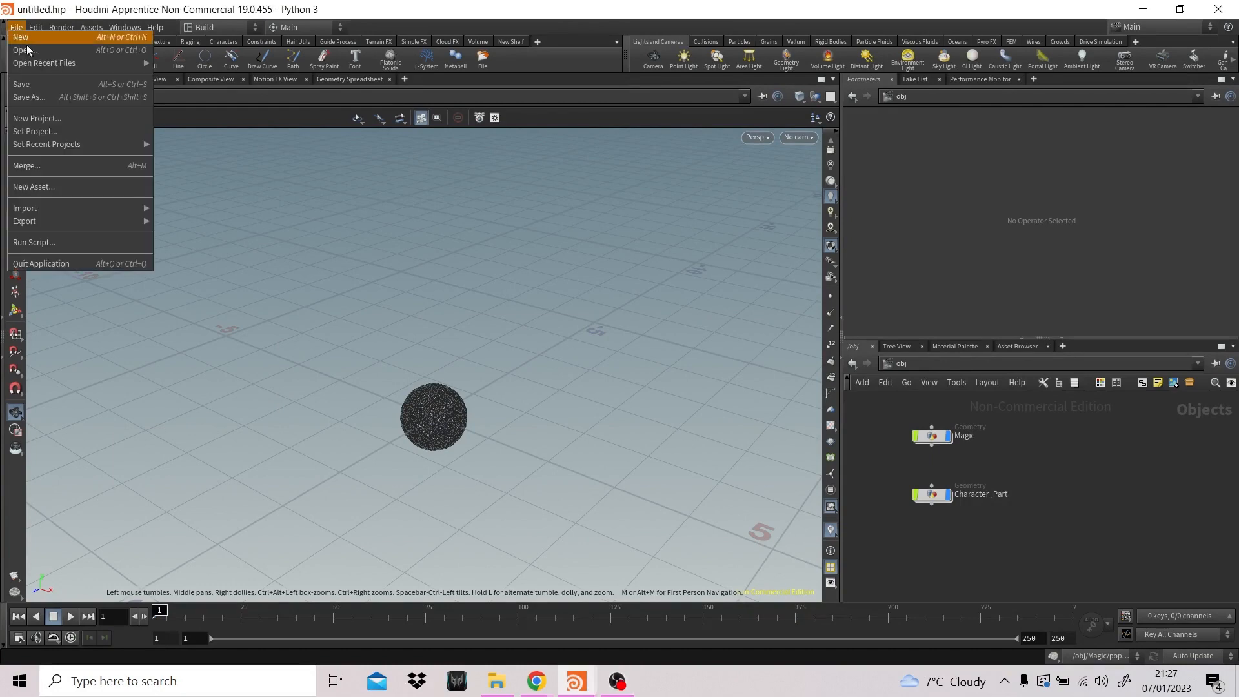
pyautogui.moveTo(44, 222)
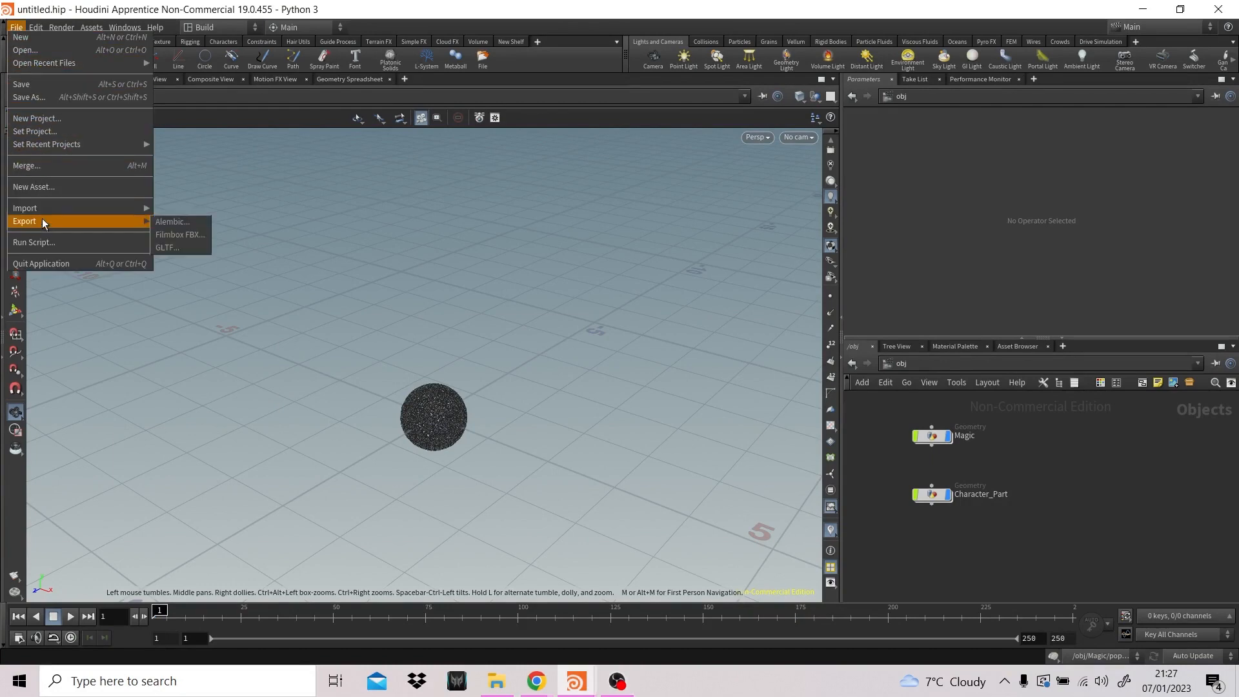
pyautogui.moveTo(115, 206)
pyautogui.click(187, 243)
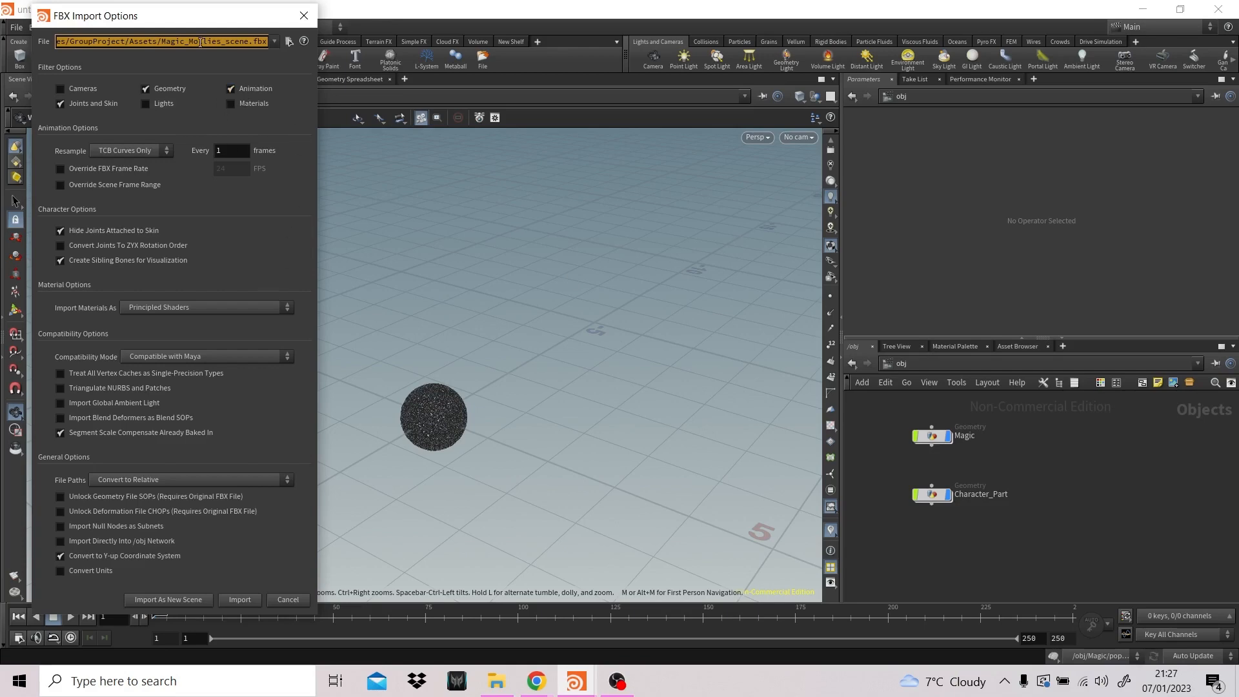
pyautogui.click(253, 603)
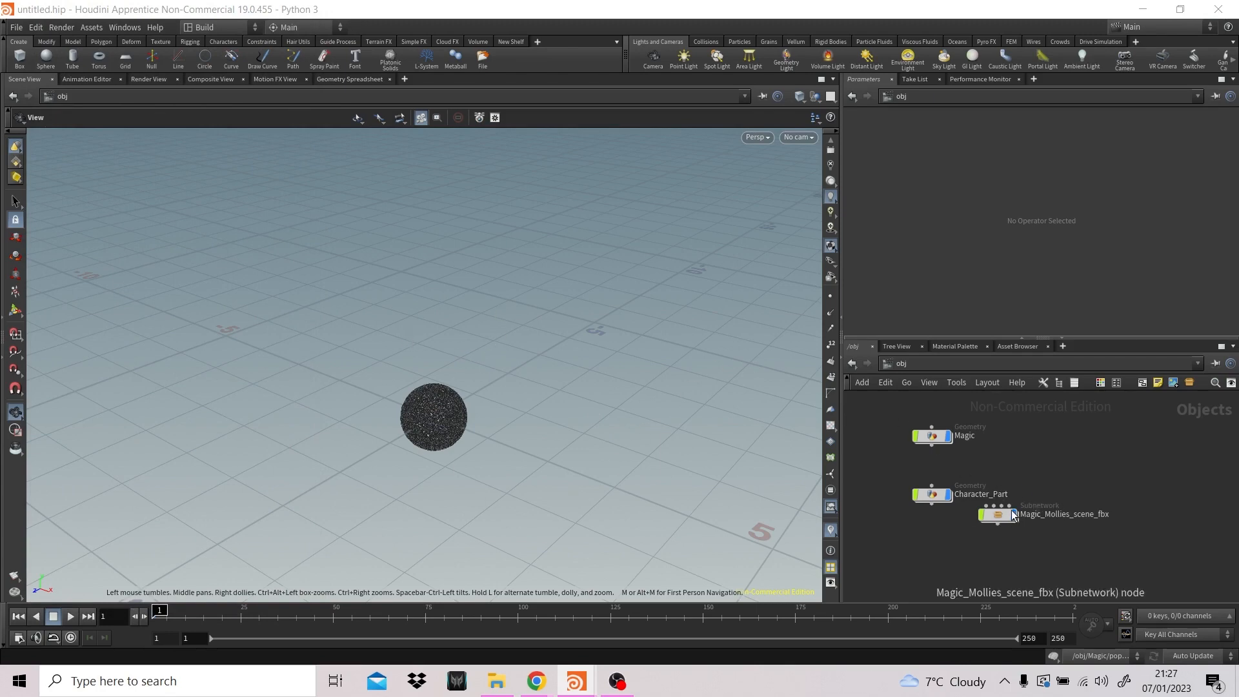
pyautogui.moveTo(1012, 514); pyautogui.dragTo(1050, 435)
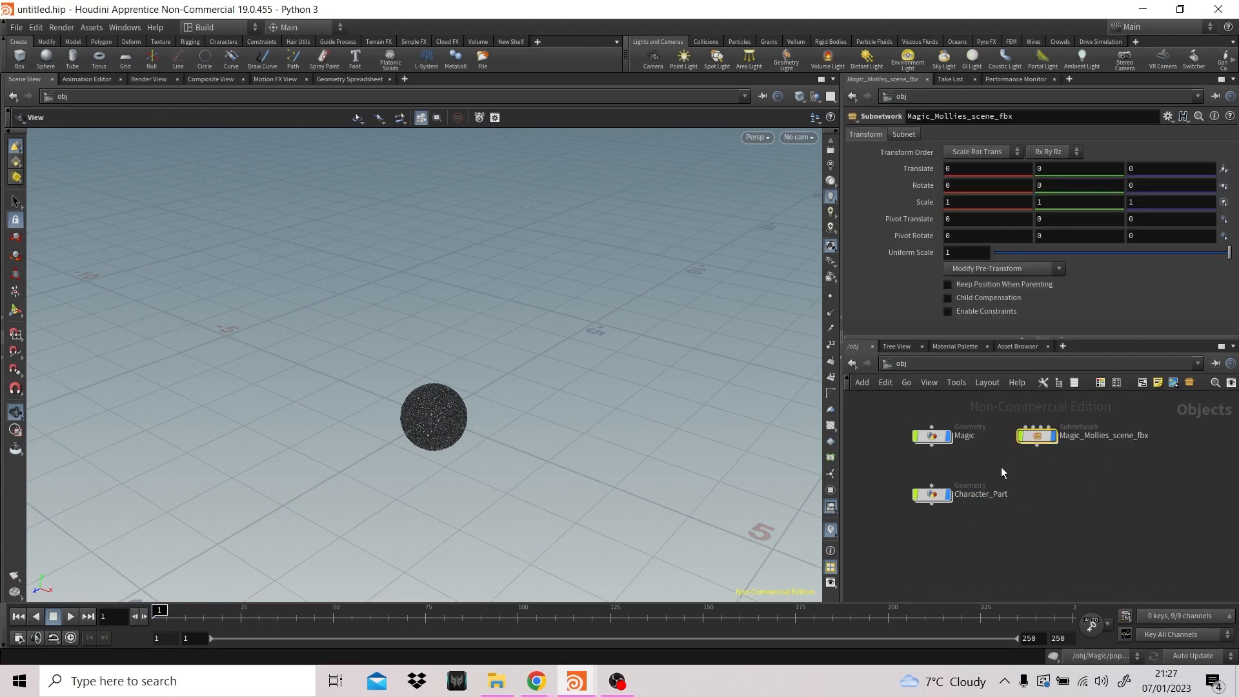
# - Set the Uniform Scale of Magic_Mollies_scene_fbx to 0.15 and inspect the character's size in the scene
pyautogui.hotkey('space', 'g')
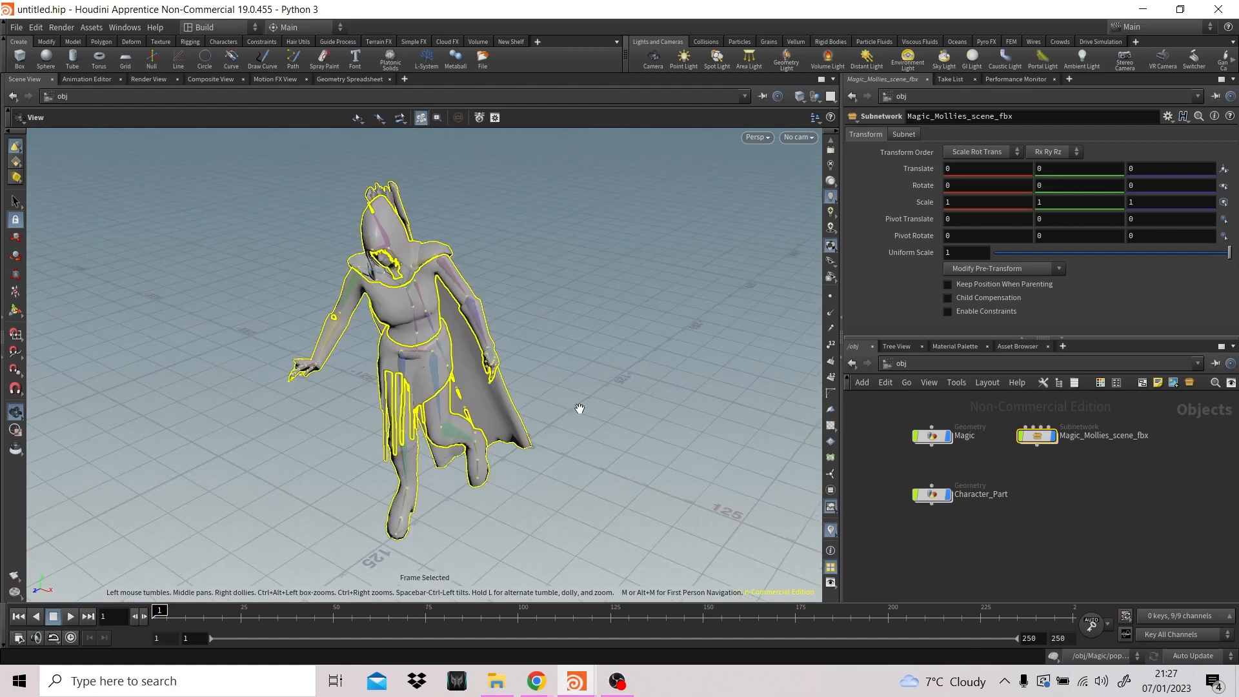
pyautogui.moveTo(559, 335); pyautogui.dragTo(475, 299)
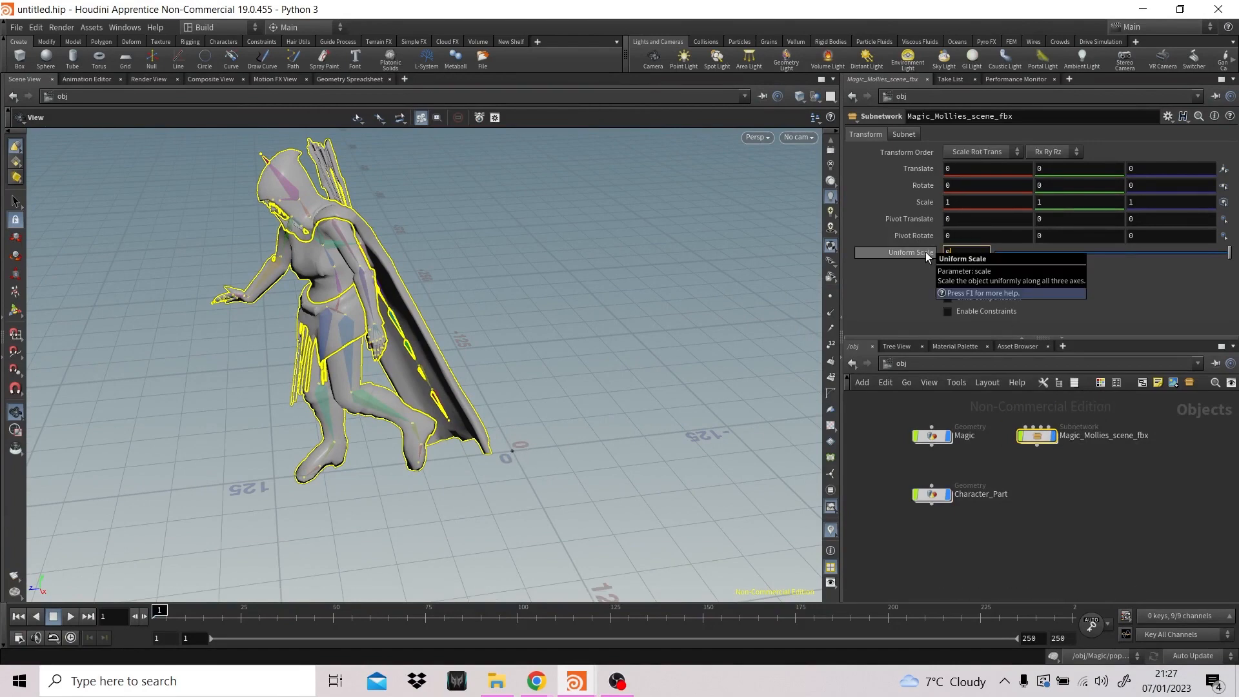
pyautogui.write('5')
pyautogui.press('Return')
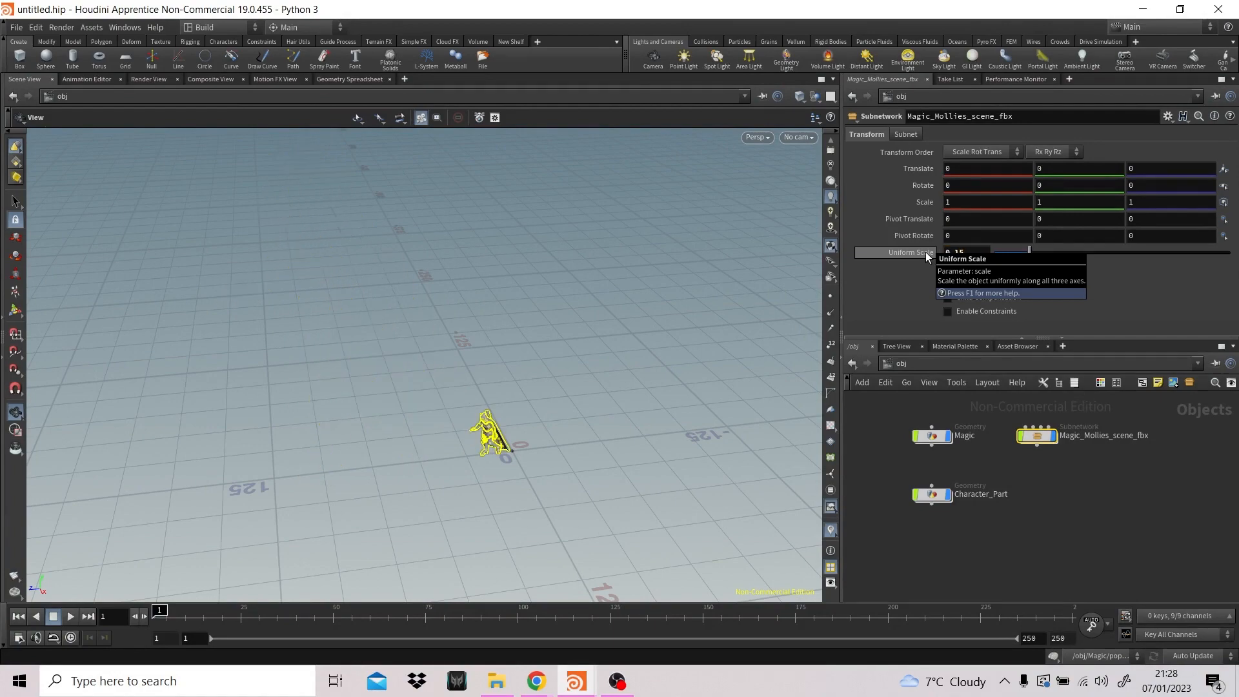
pyautogui.scroll(8, 539, 431)
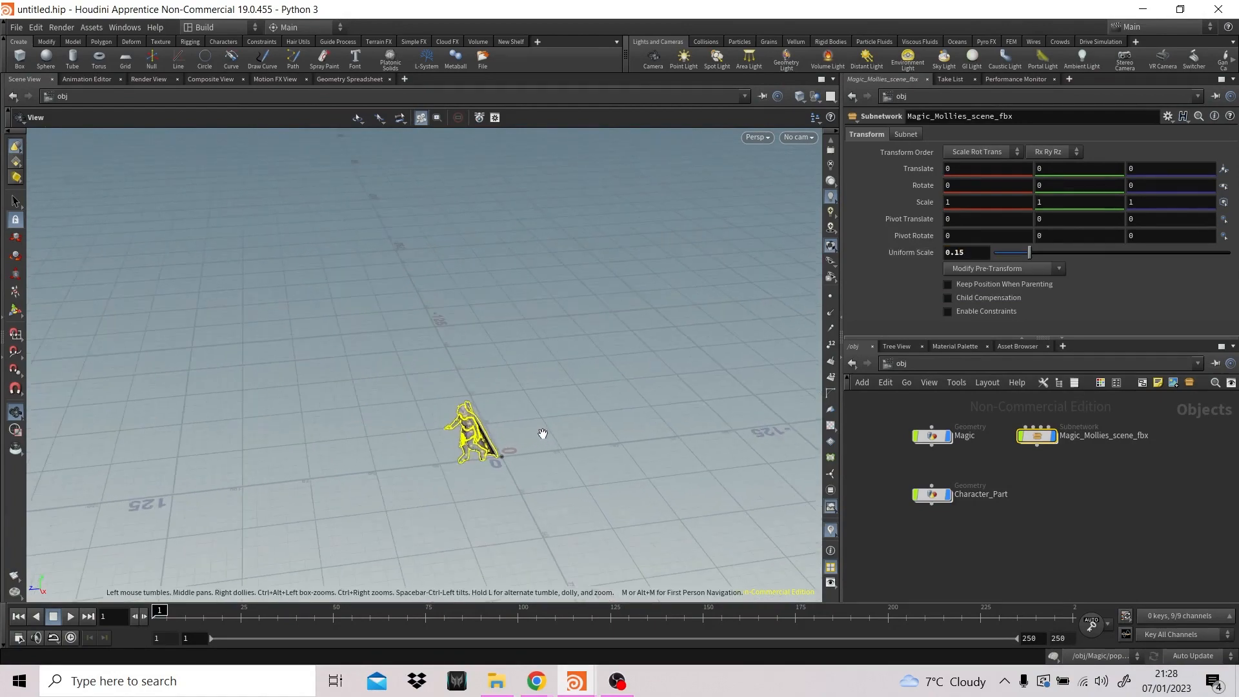
pyautogui.moveTo(492, 441); pyautogui.dragTo(609, 406)
pyautogui.moveTo(489, 421); pyautogui.dragTo(600, 403, button='middle')
pyautogui.scroll(10, 599, 403)
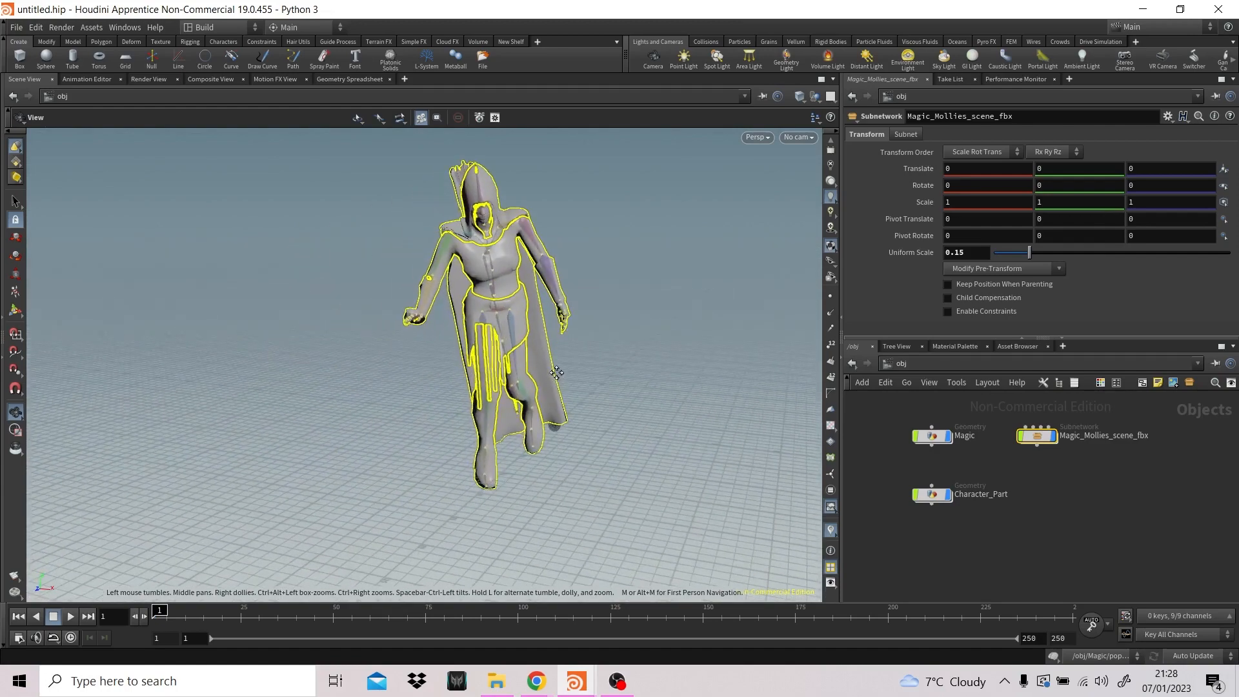
# - Set the Uniform Scale of Magic_Mollies_scene_fbx to 0.015 and compare the character with the particle sphere from several angles
pyautogui.click(955, 253)
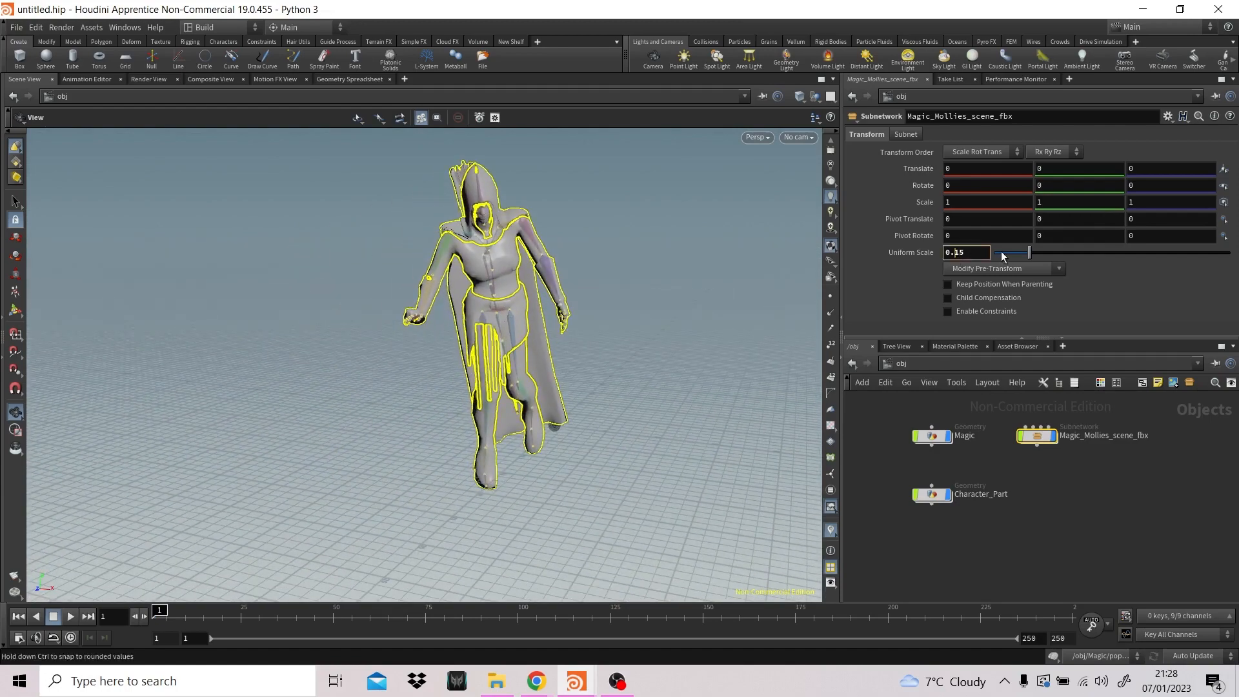
pyautogui.write('0')
pyautogui.press('Return')
pyautogui.scroll(8, 624, 389)
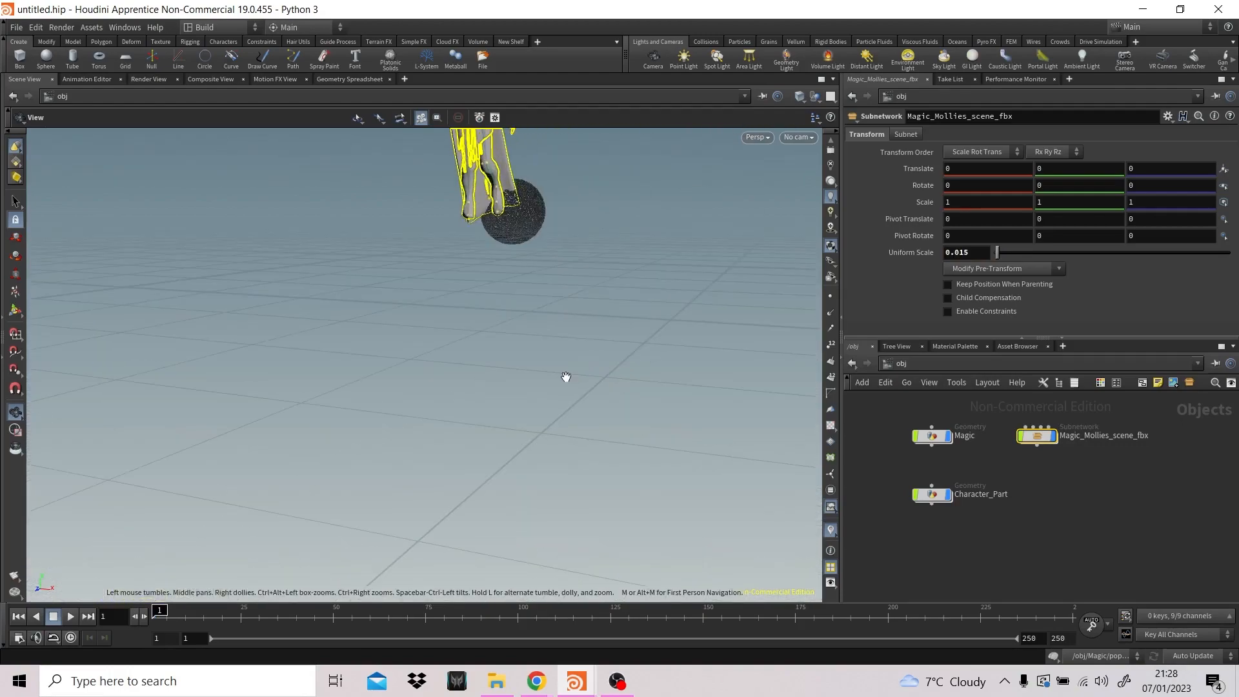
pyautogui.press('f')
pyautogui.moveTo(566, 377); pyautogui.dragTo(529, 406)
pyautogui.scroll(-6, 561, 406)
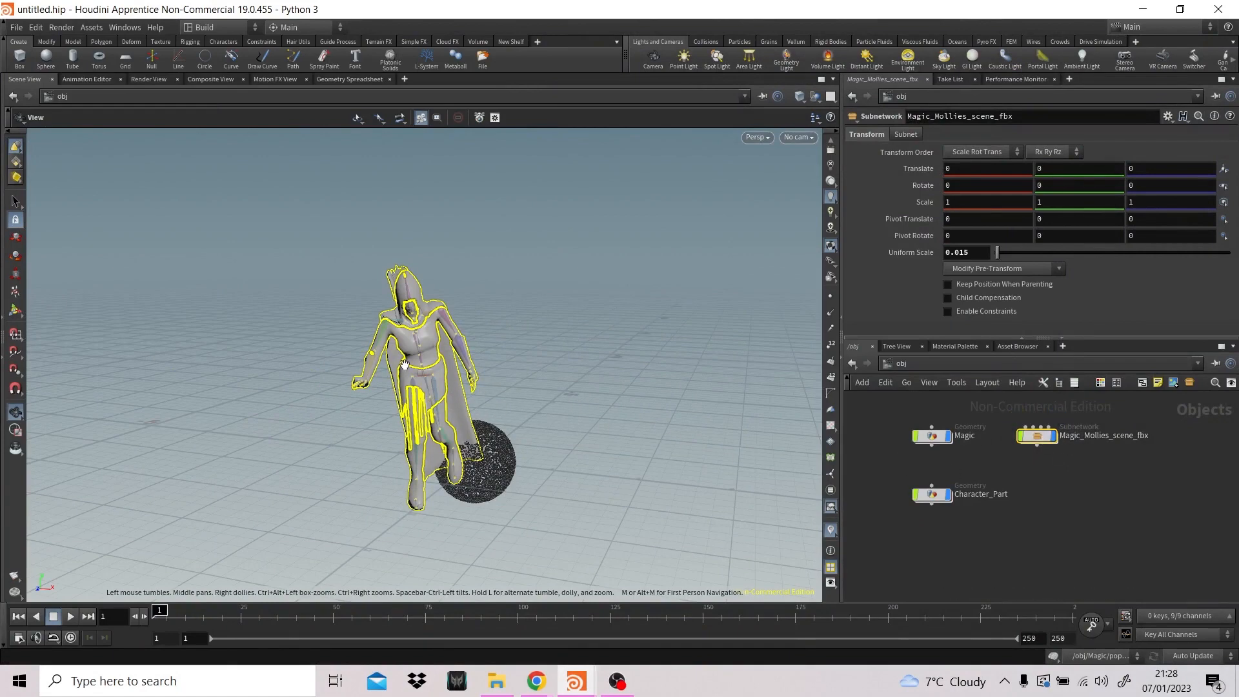
pyautogui.moveTo(534, 379); pyautogui.dragTo(482, 416)
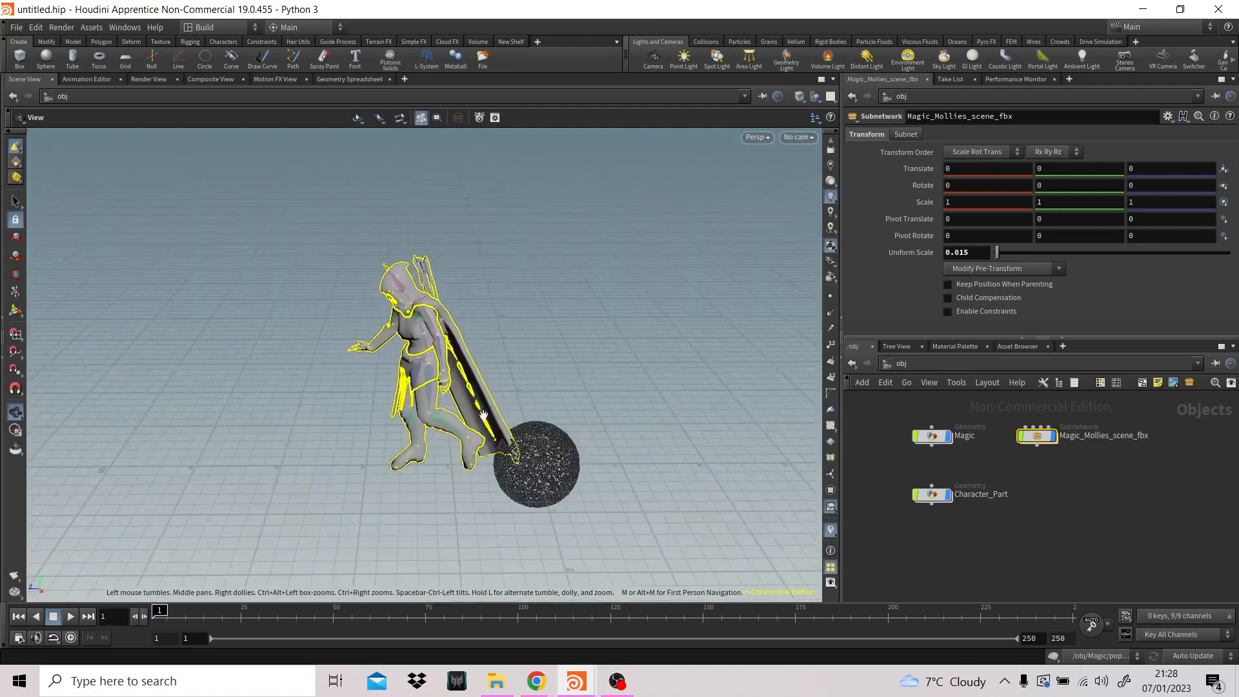
pyautogui.moveTo(464, 346); pyautogui.dragTo(561, 346)
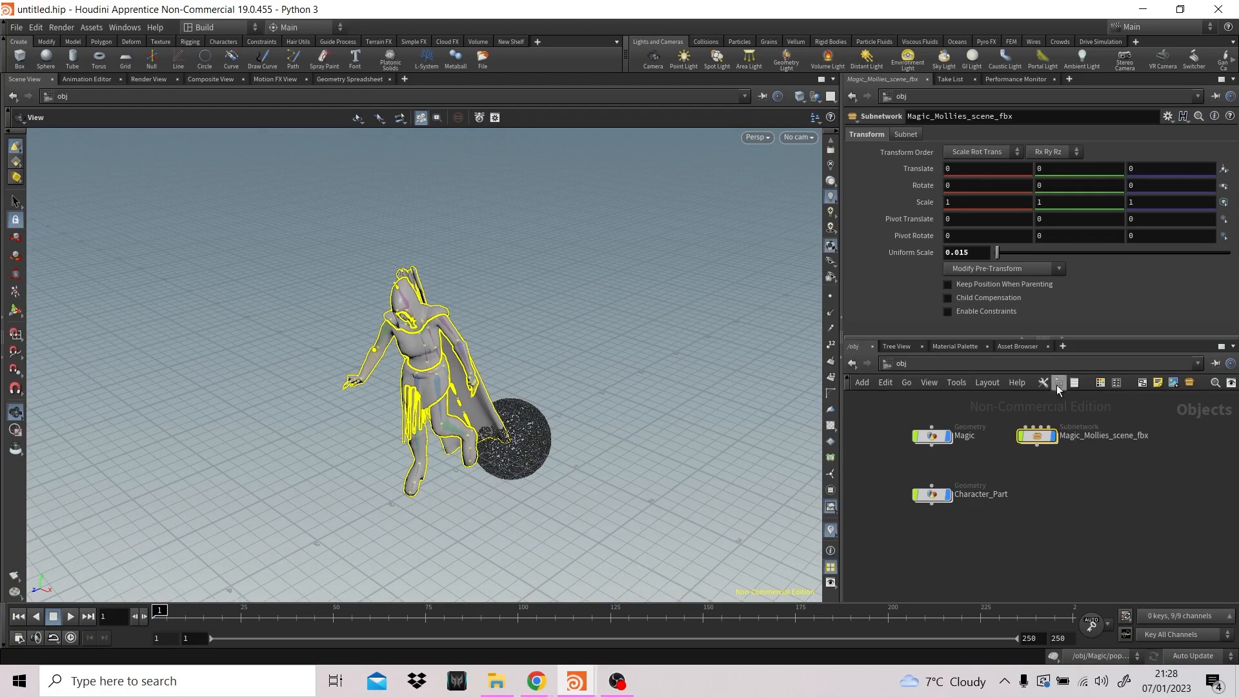
# - Inside Magic, insert a Transform node between sphere1 and EMITTER_OUT and display its result
pyautogui.doubleClick(937, 438)
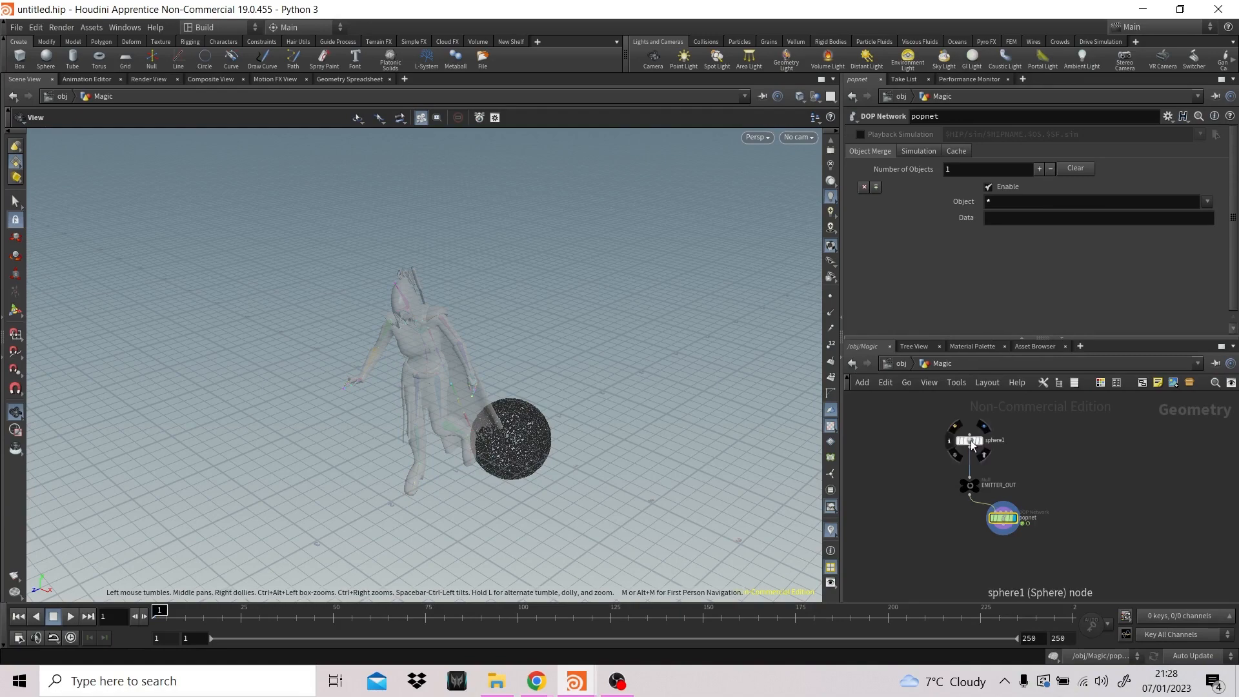
pyautogui.moveTo(969, 439); pyautogui.dragTo(969, 421)
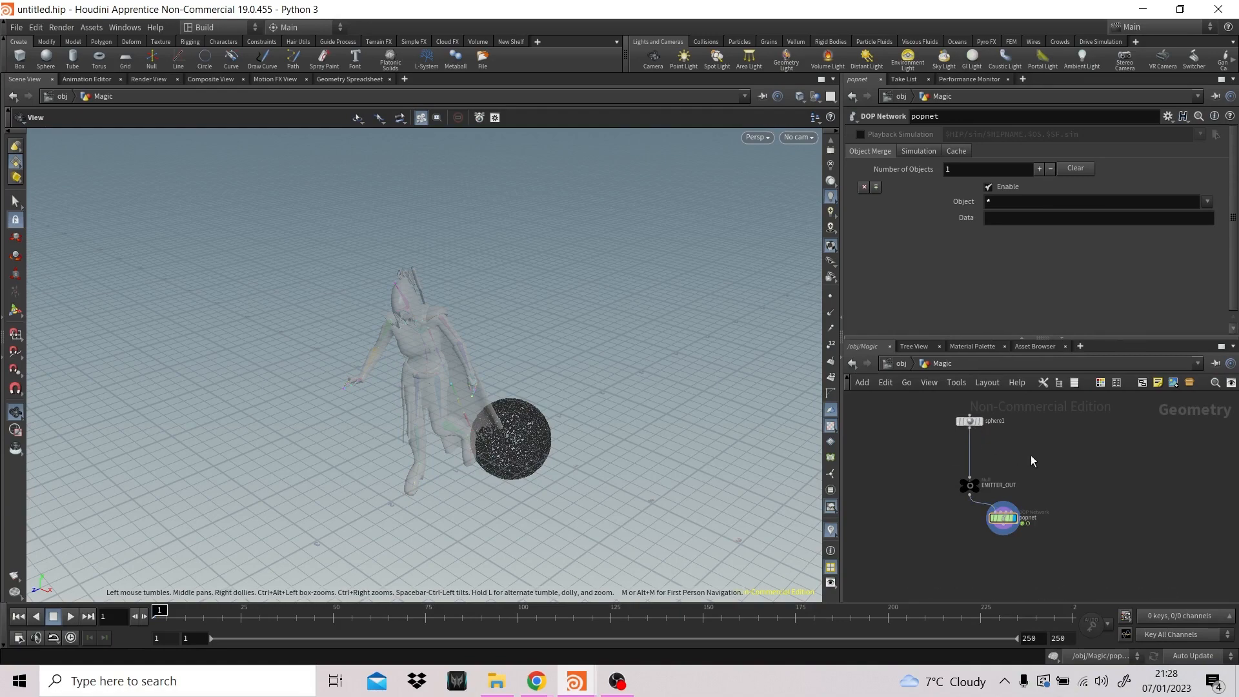
pyautogui.press('Tab')
pyautogui.write('trans')
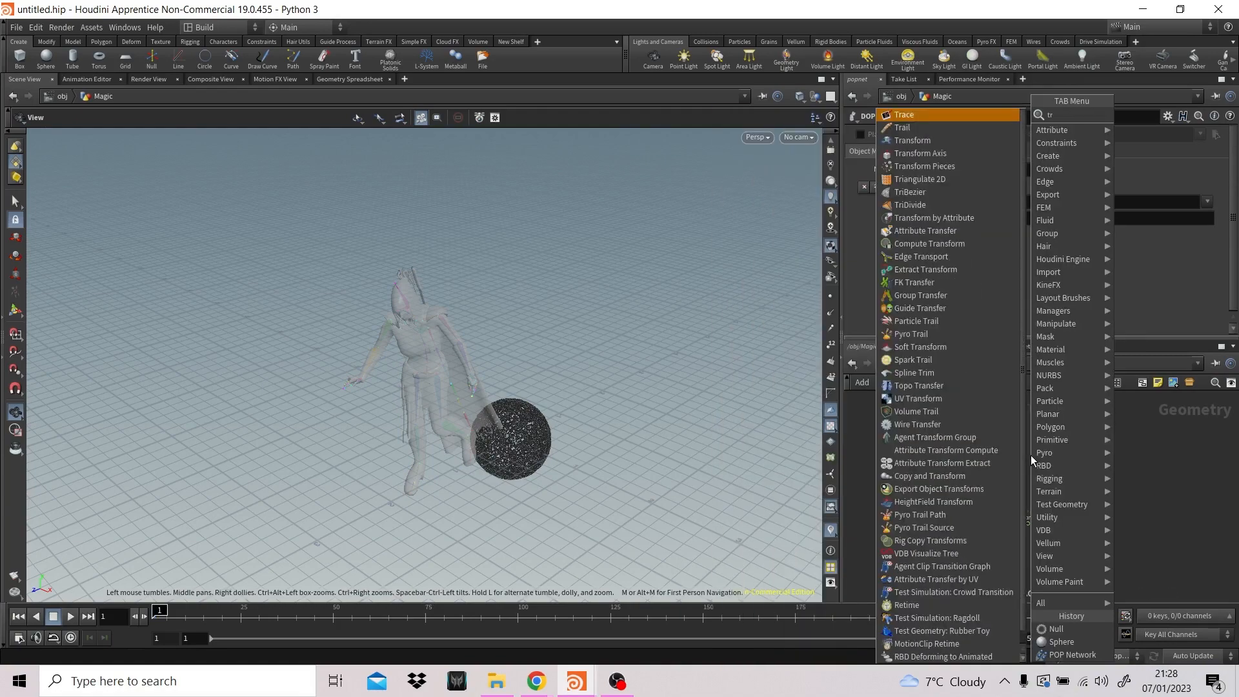
pyautogui.press('Return')
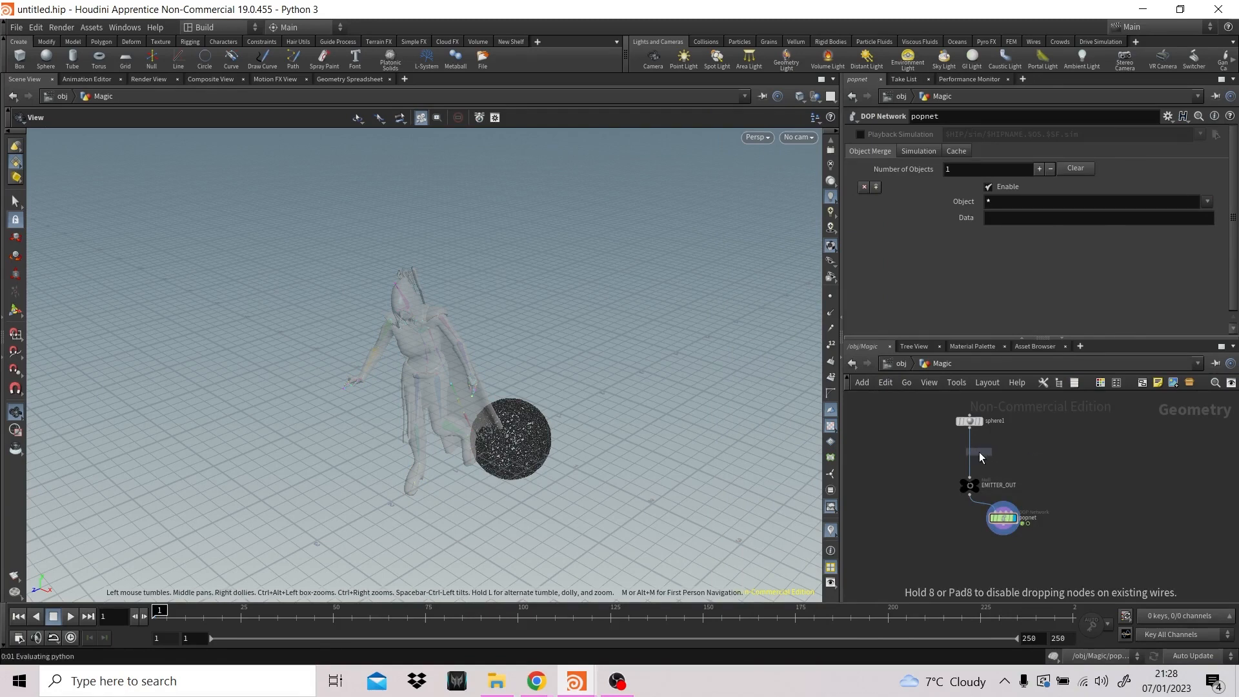
pyautogui.click(970, 452)
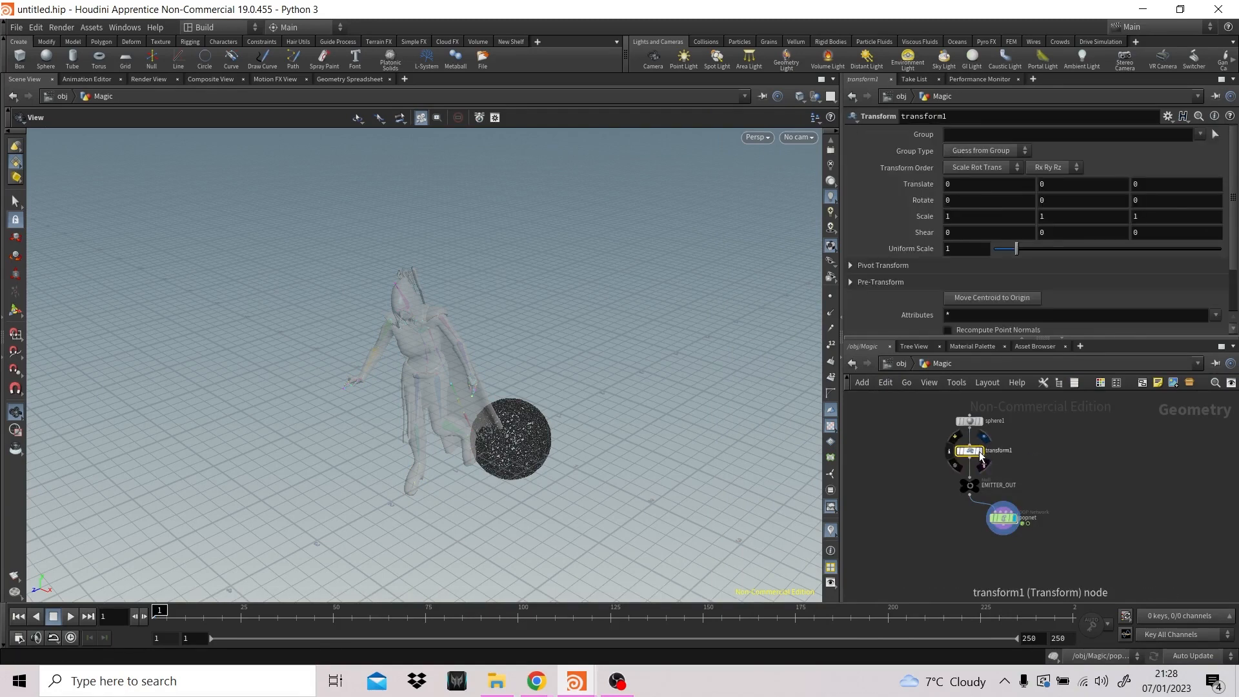
pyautogui.click(979, 453)
# - Move the sphere with transform1 onto the character's torso, translating it to about 1.51 in Y and -0.87 in Z
pyautogui.moveTo(572, 389); pyautogui.dragTo(497, 406)
pyautogui.press('t')
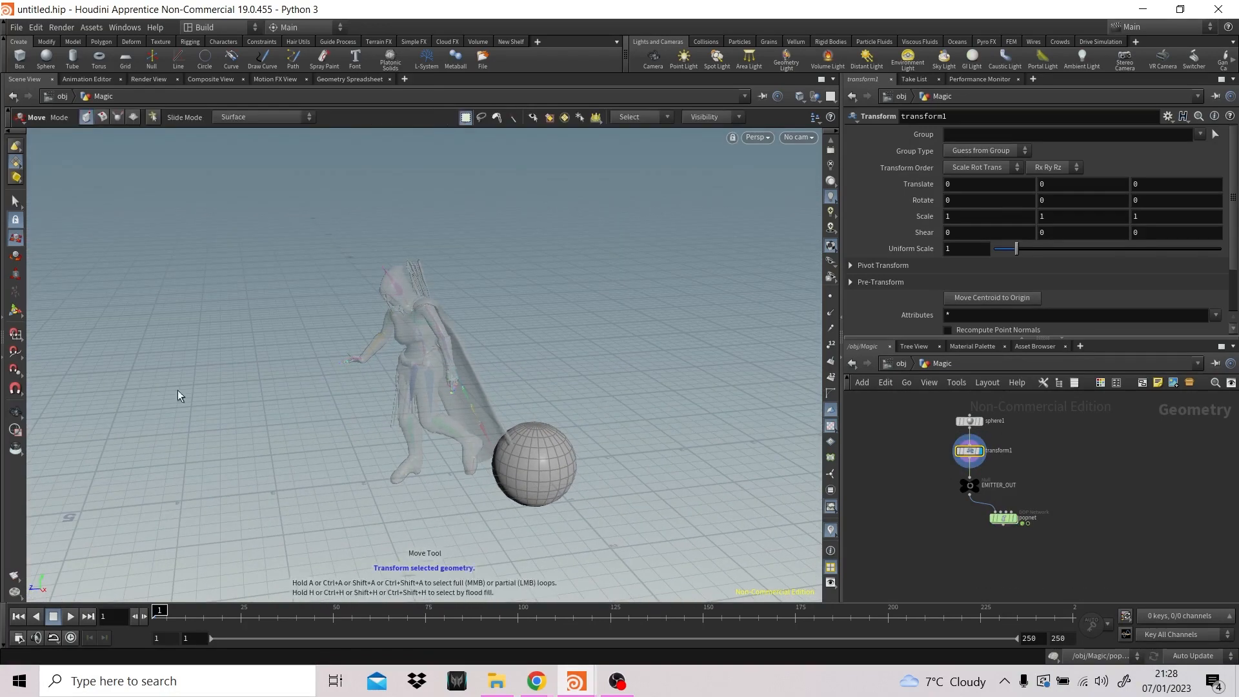
pyautogui.click(16, 310)
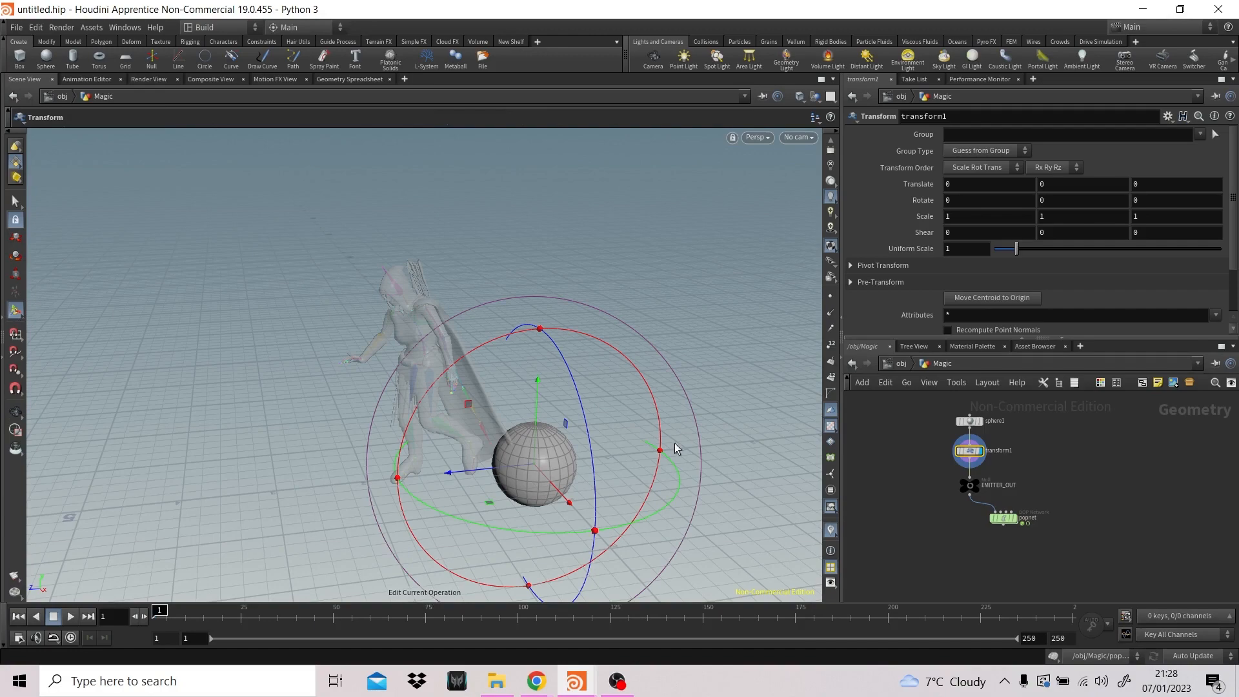
pyautogui.press('t')
pyautogui.moveTo(466, 471); pyautogui.dragTo(609, 279)
# - Face the character from the front and create a new camera from the current view
pyautogui.keyDown('alt'); pyautogui.moveTo(479, 356); pyautogui.dragTo(633, 329); pyautogui.keyUp('alt')
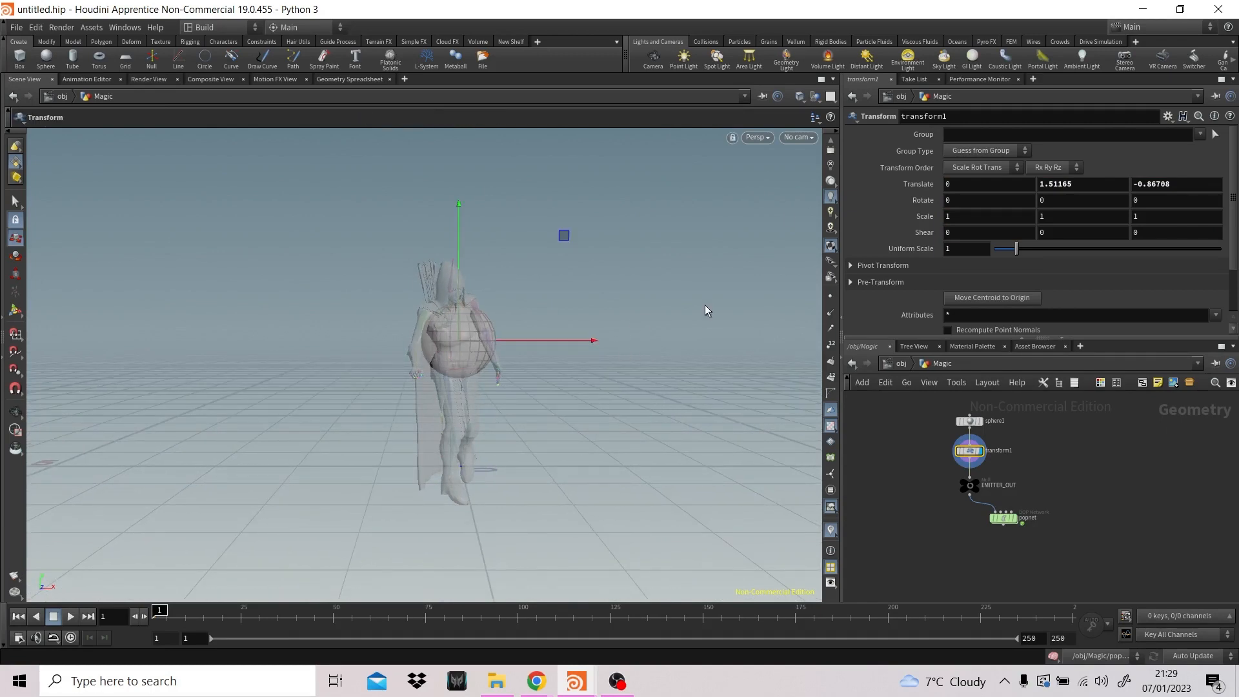
pyautogui.click(799, 139)
pyautogui.click(815, 171)
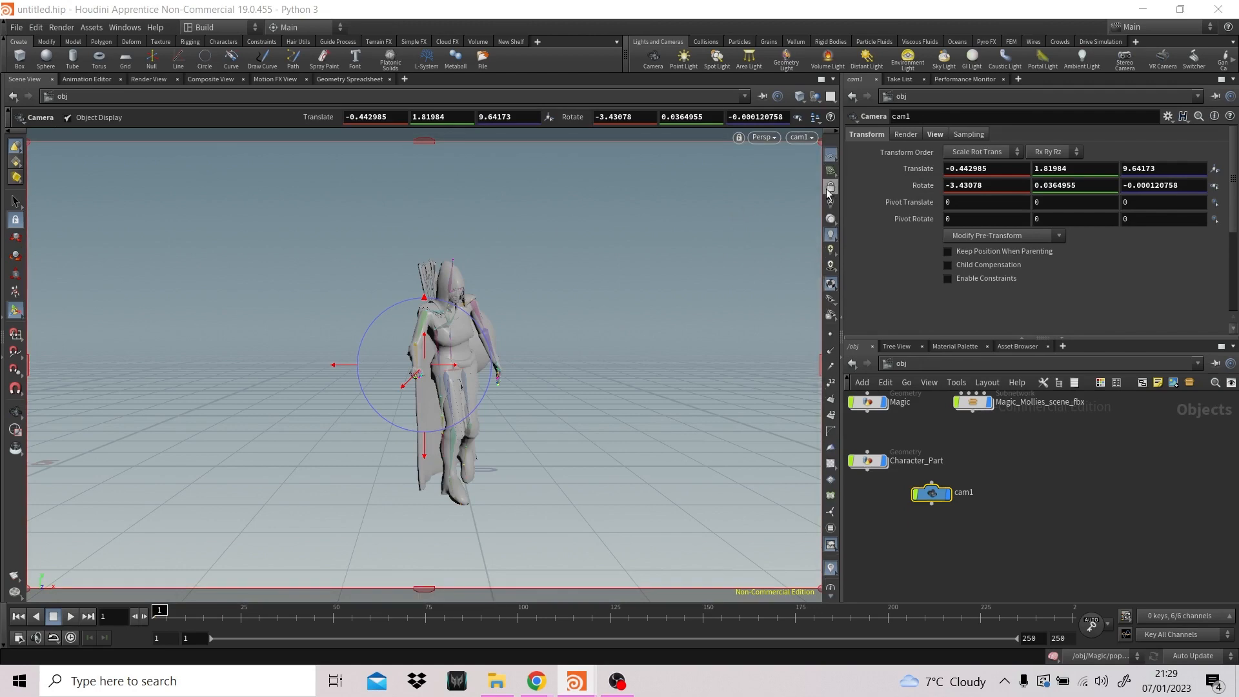
# - Lock cam1 to the view and reframe the full character from the front, at about -0.03, 1.43, 14.39
pyautogui.click(830, 189)
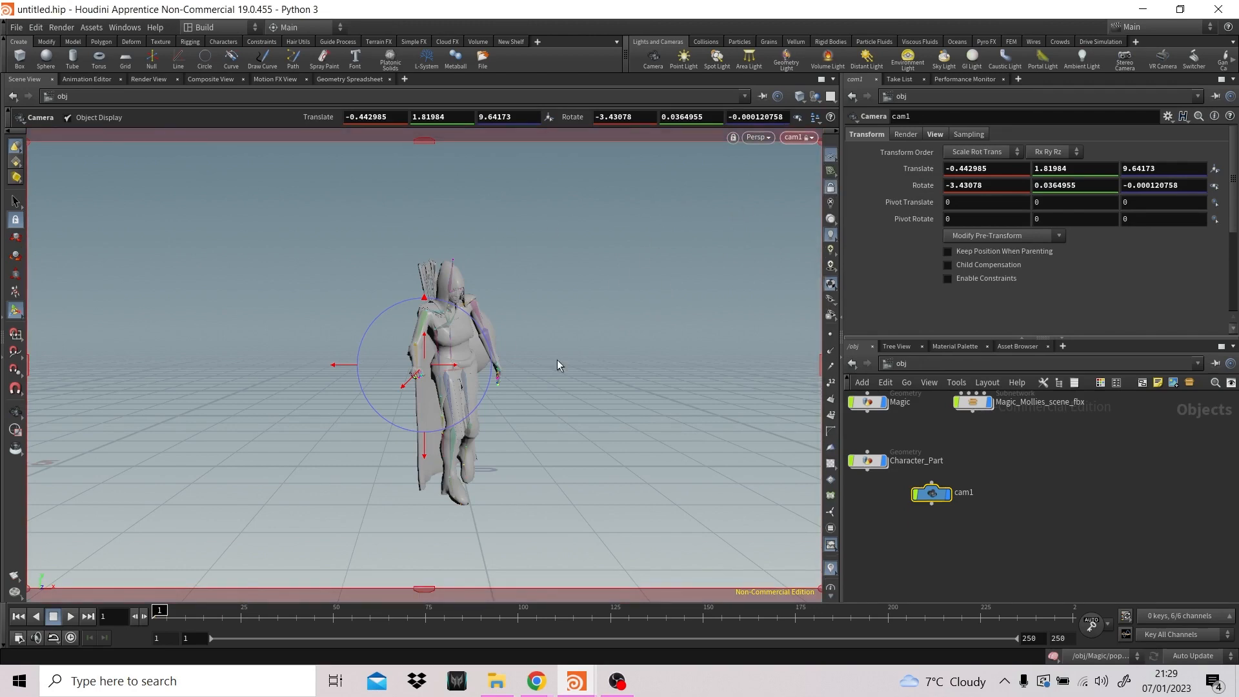
pyautogui.press('Escape')
pyautogui.moveTo(556, 358); pyautogui.dragTo(576, 355)
pyautogui.moveTo(575, 354); pyautogui.dragTo(505, 376, button='middle')
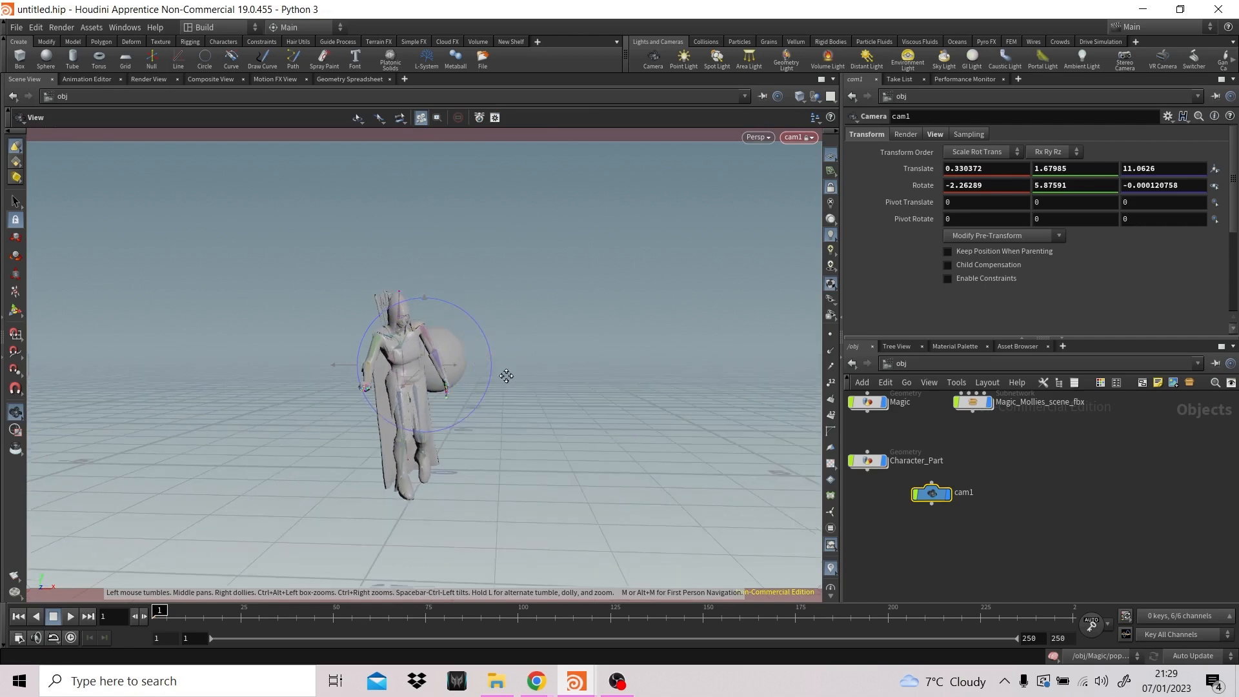
pyautogui.moveTo(517, 373); pyautogui.dragTo(562, 344)
pyautogui.scroll(-2, 562, 345)
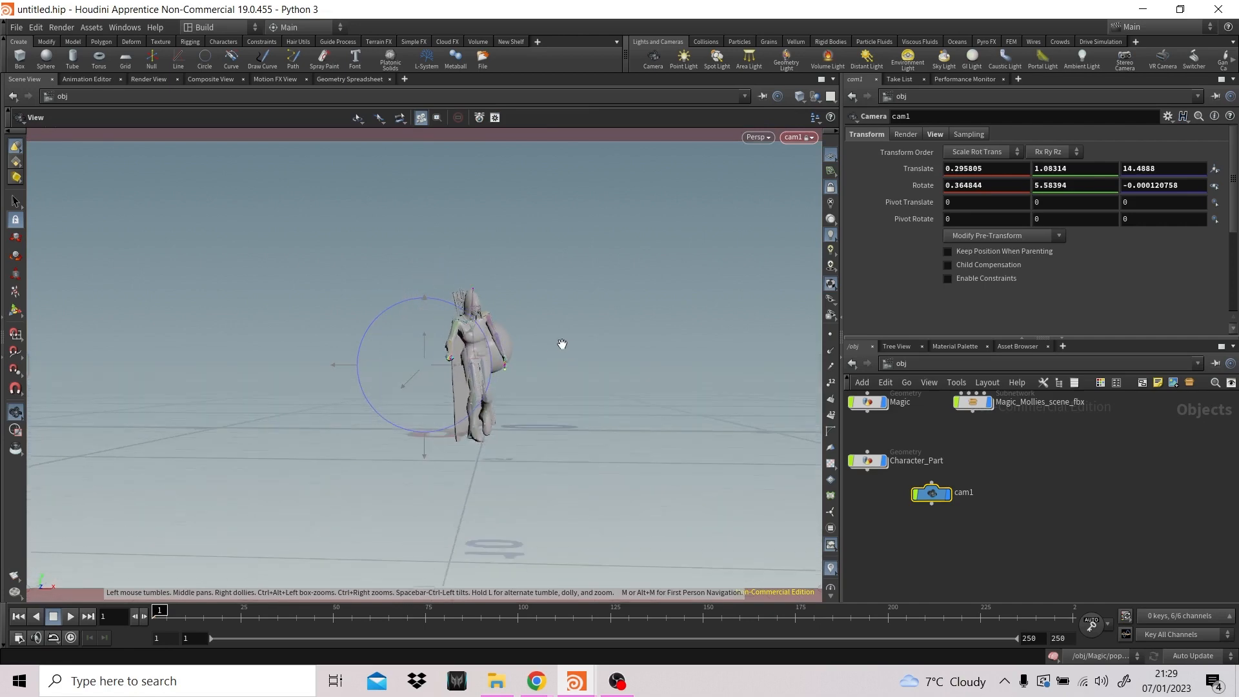
pyautogui.moveTo(561, 345); pyautogui.dragTo(525, 374, button='middle')
pyautogui.moveTo(525, 374); pyautogui.dragTo(525, 372)
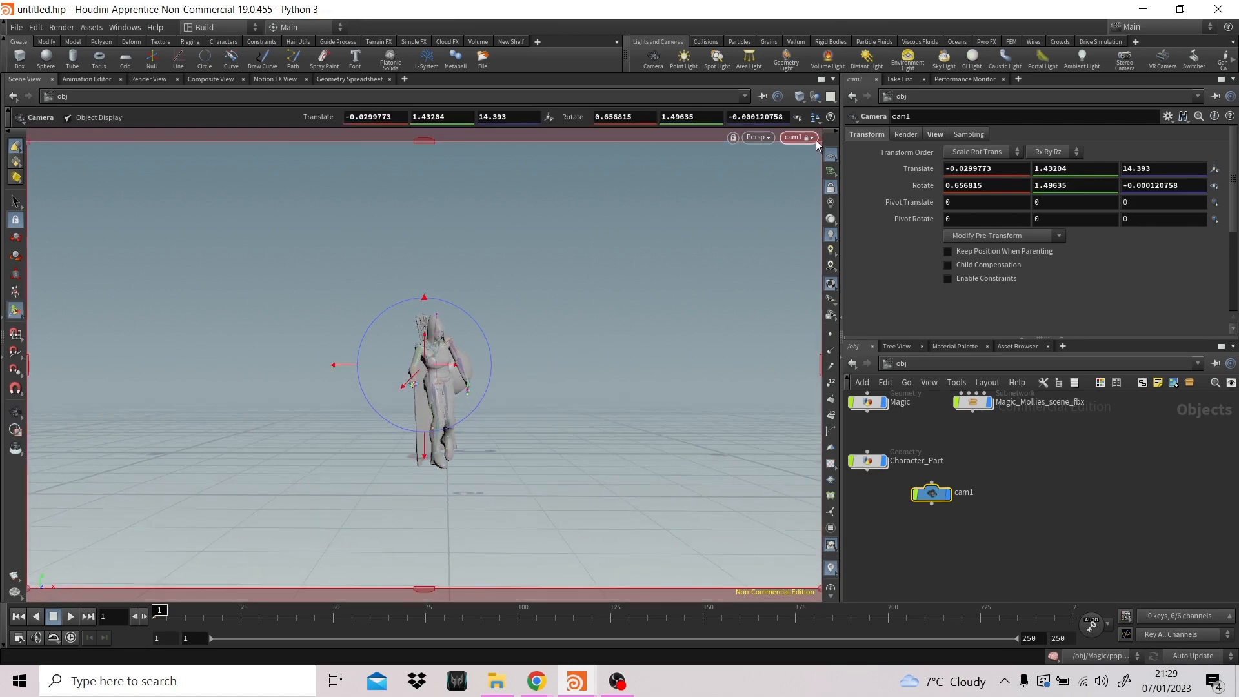
# - Unlock cam1 from the view, orbit the scene freely, and look through cam1 again
pyautogui.click(829, 186)
pyautogui.keyDown('alt'); pyautogui.moveTo(678, 266); pyautogui.dragTo(530, 317); pyautogui.keyUp('alt')
pyautogui.scroll(1, 608, 321)
pyautogui.click(798, 137)
pyautogui.click(822, 185)
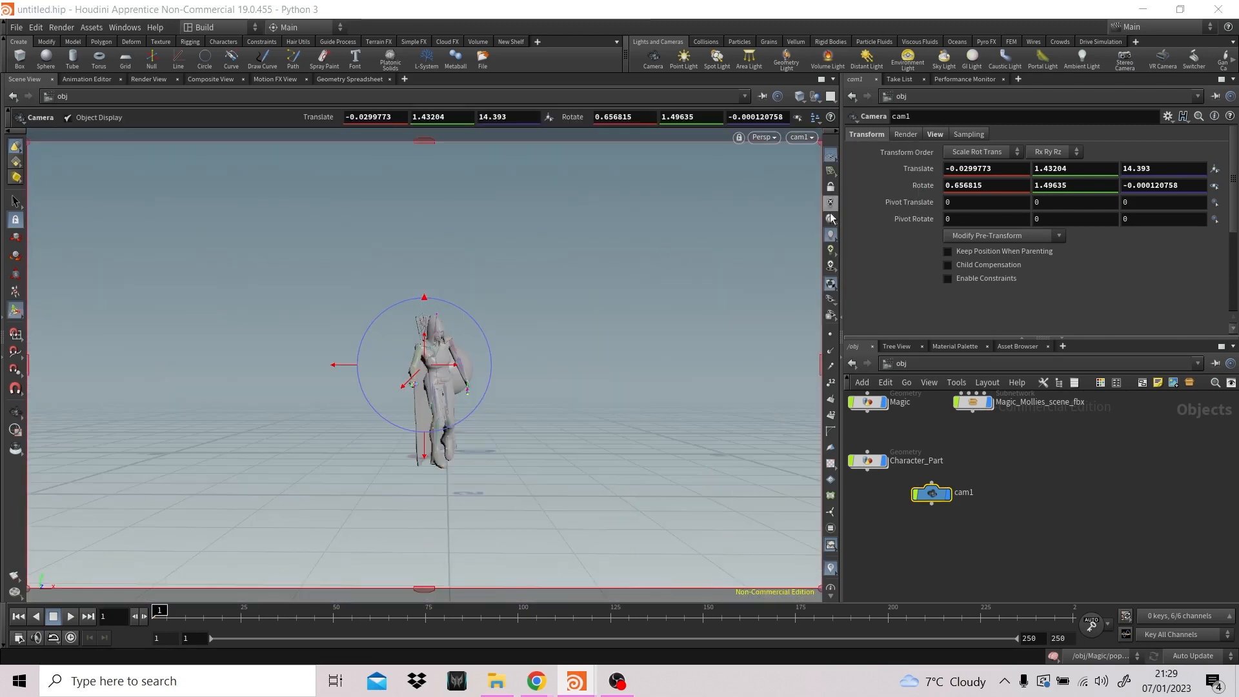
# - Move the cam1 node away from the other object nodes and select Magic_Mollies_scene_fbx
pyautogui.moveTo(952, 480); pyautogui.dragTo(1068, 460)
pyautogui.click(973, 402)
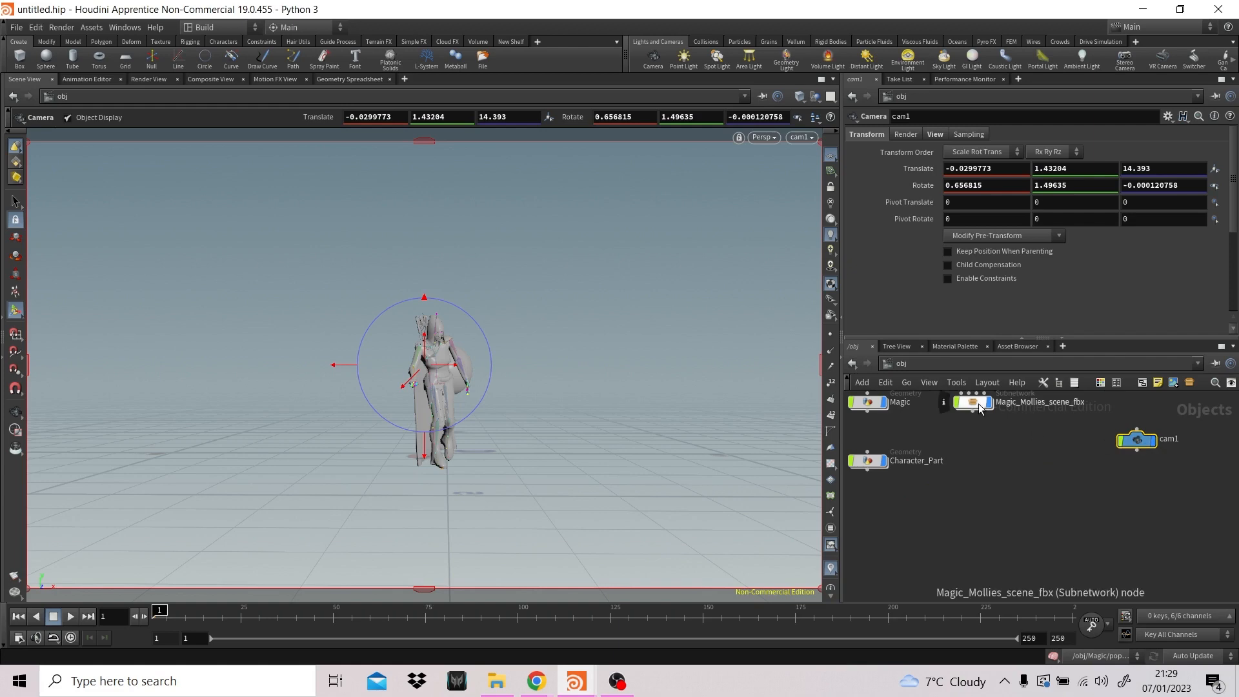
pyautogui.doubleClick(973, 403)
pyautogui.click(900, 365)
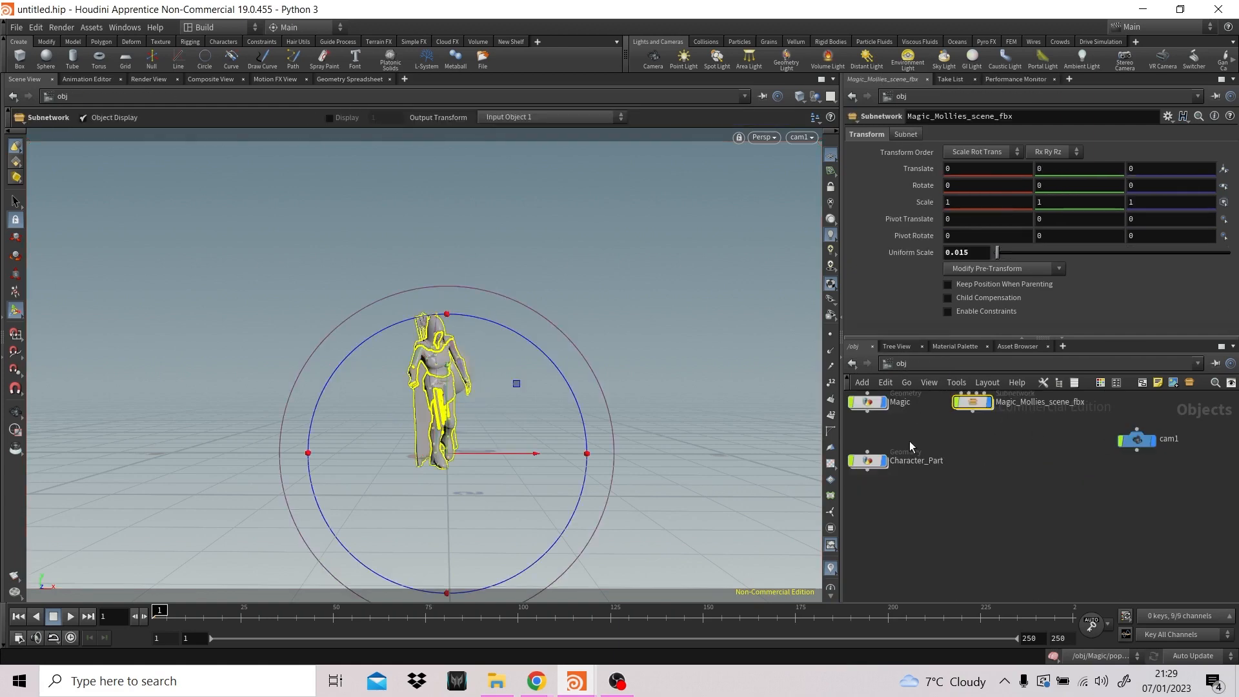
# - Inside Magic, use transform1 to reposition the sphere over the chest through cam1, at about -0.12 in X and 1.78 in Y
pyautogui.doubleClick(865, 407)
pyautogui.click(976, 454)
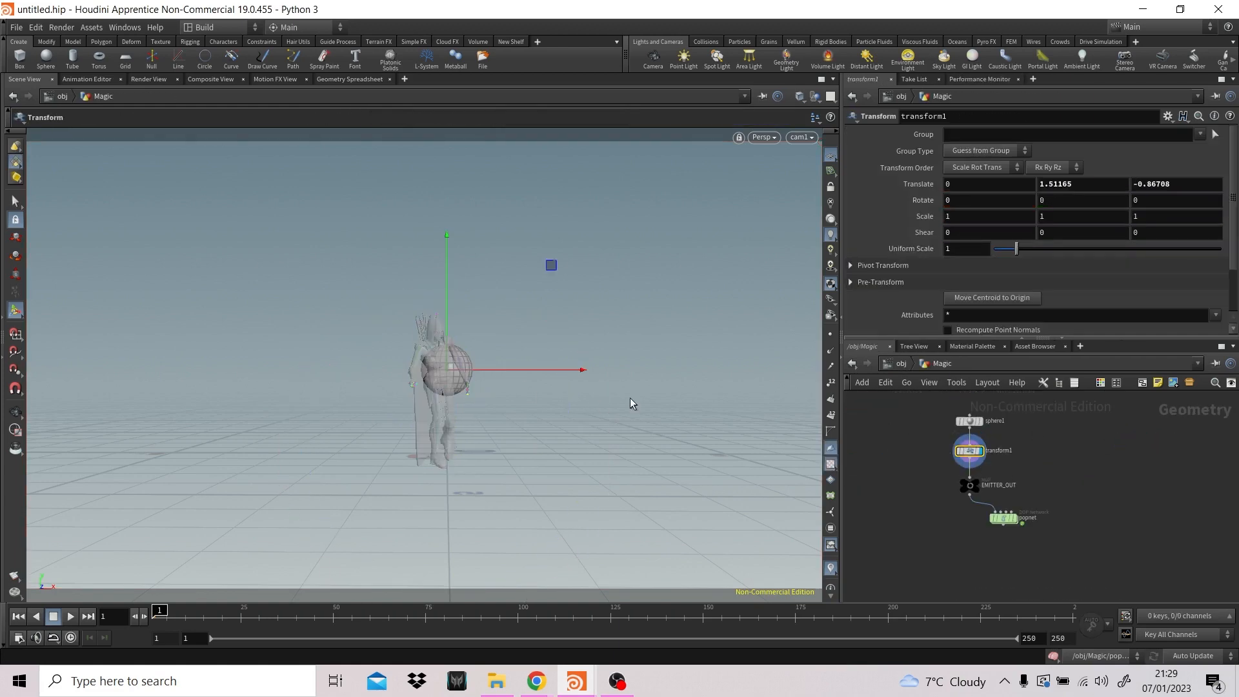
pyautogui.press('Escape')
pyautogui.moveTo(631, 331); pyautogui.dragTo(622, 332)
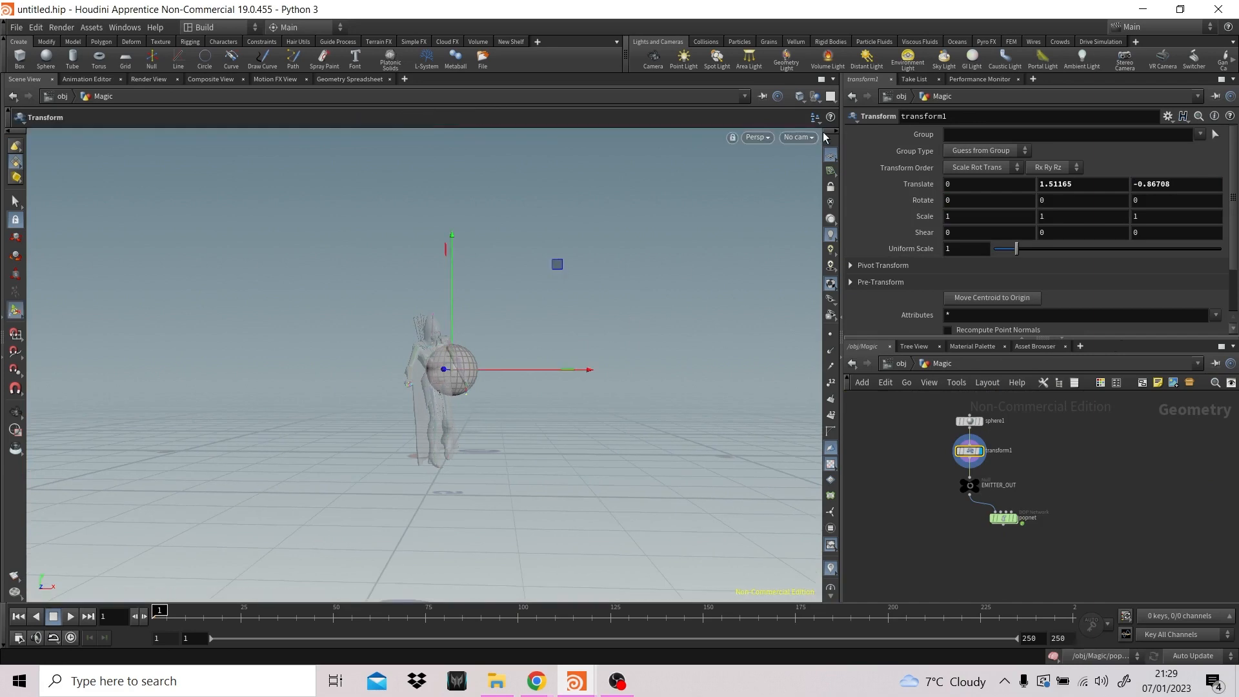
pyautogui.click(806, 137)
pyautogui.click(814, 193)
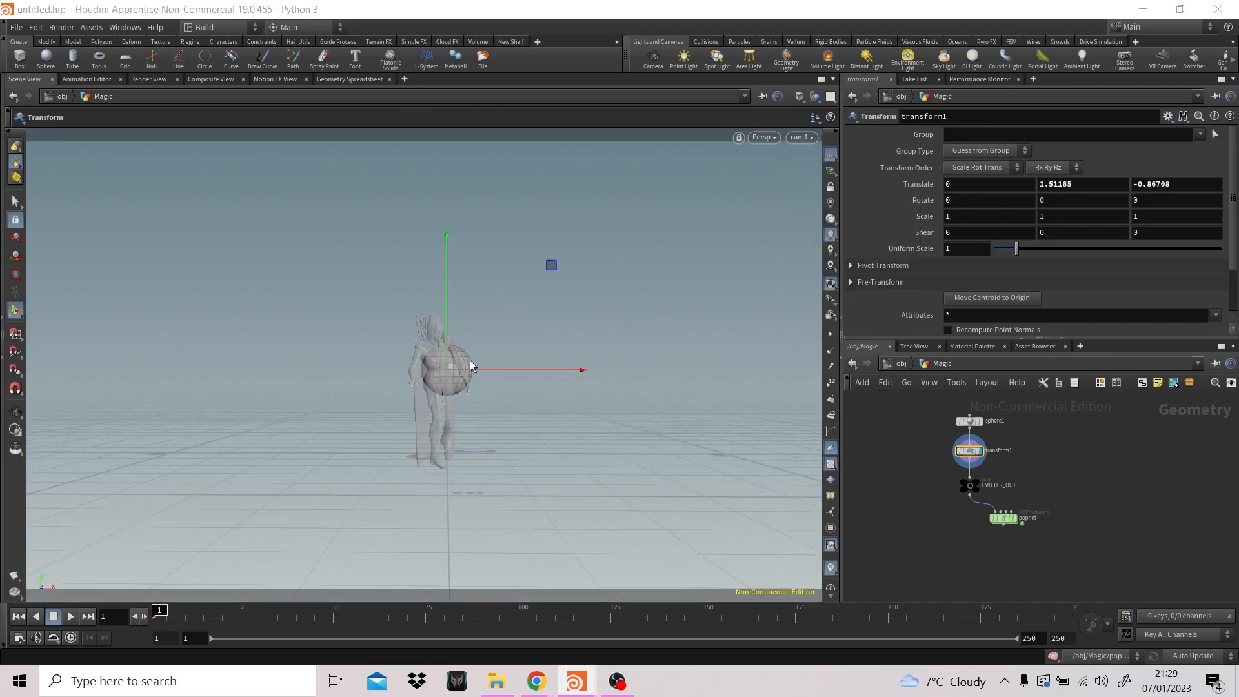
pyautogui.moveTo(496, 371); pyautogui.dragTo(486, 366)
pyautogui.moveTo(442, 310); pyautogui.dragTo(442, 296)
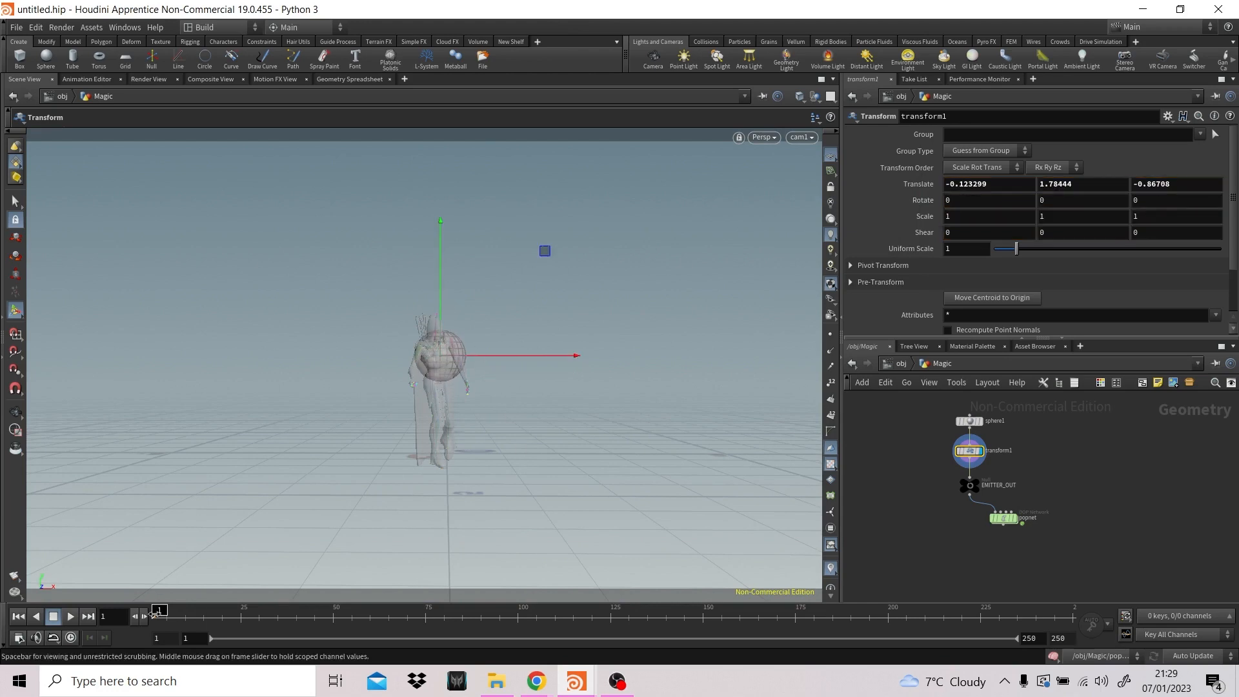
# - At frame 62, reposition the sphere onto the character's chest at about 0.25, 1.78, -1.09, and look through cam1
pyautogui.moveTo(170, 610); pyautogui.dragTo(394, 609)
pyautogui.press('Escape')
pyautogui.moveTo(713, 299); pyautogui.dragTo(615, 389)
pyautogui.keyDown('alt'); pyautogui.moveTo(516, 381); pyautogui.dragTo(702, 317); pyautogui.keyUp('alt')
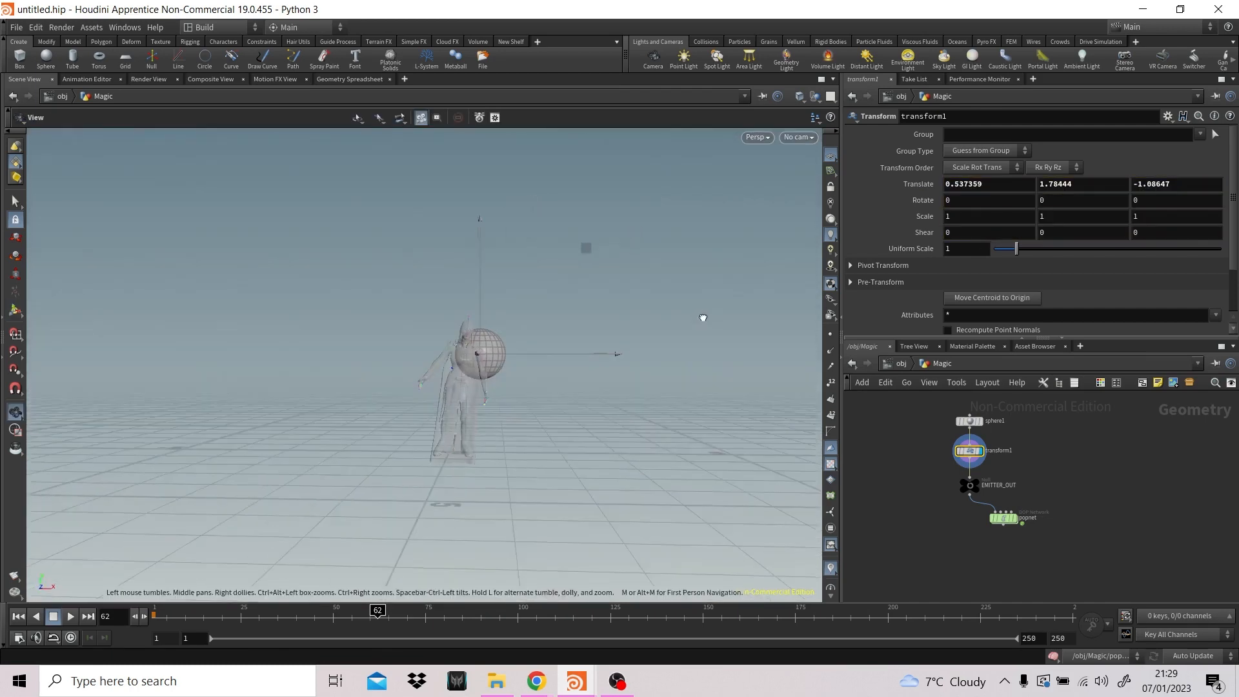
pyautogui.moveTo(576, 360); pyautogui.dragTo(561, 359)
pyautogui.click(798, 137)
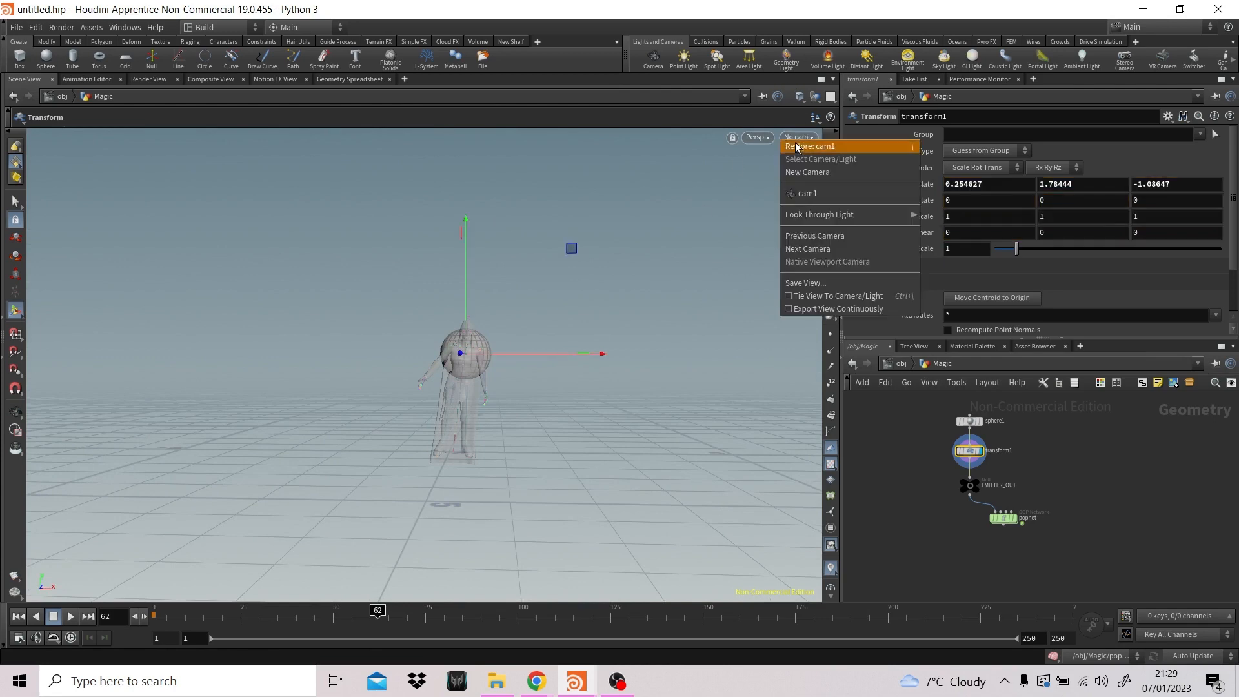
pyautogui.click(800, 195)
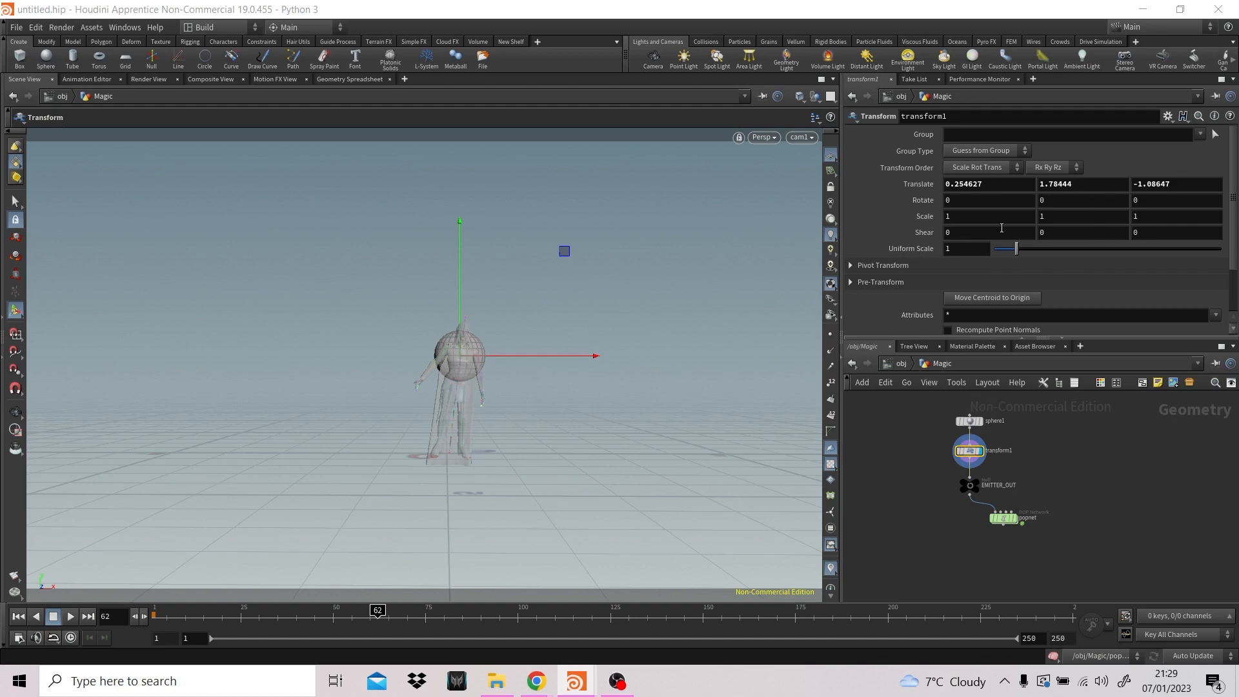
# - Set the uniform scale of transform1 to 0.5
pyautogui.click(967, 251)
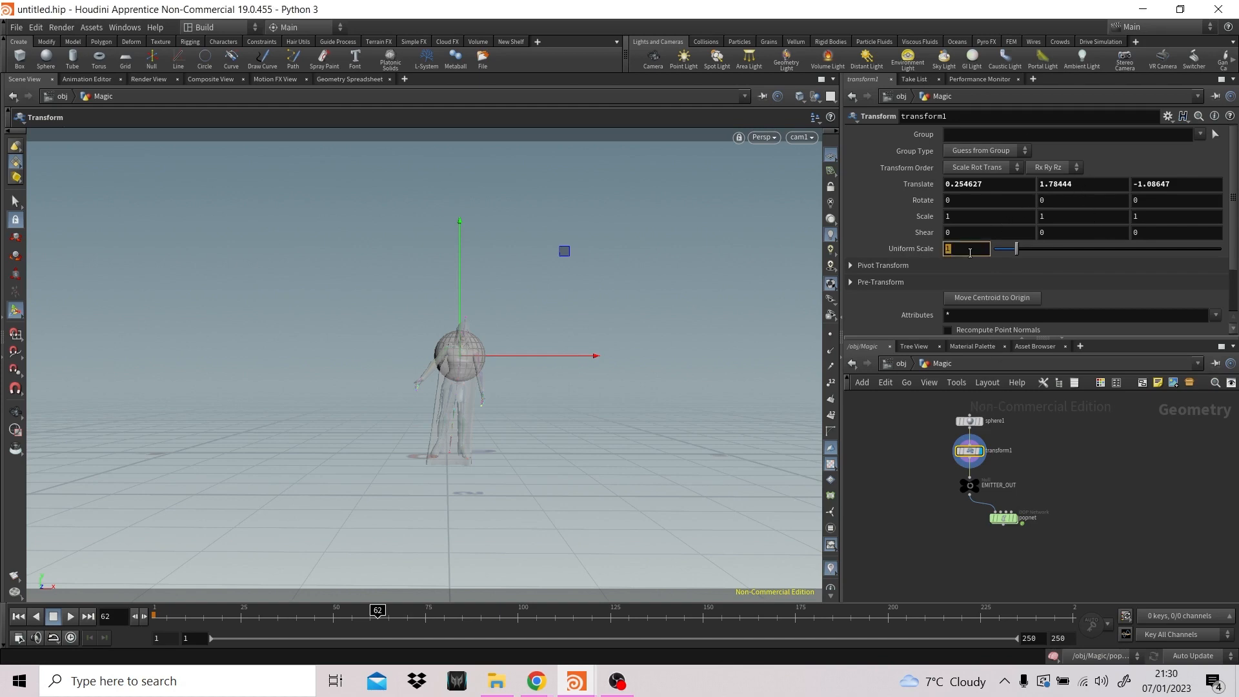
pyautogui.write('0.5')
pyautogui.press('Return')
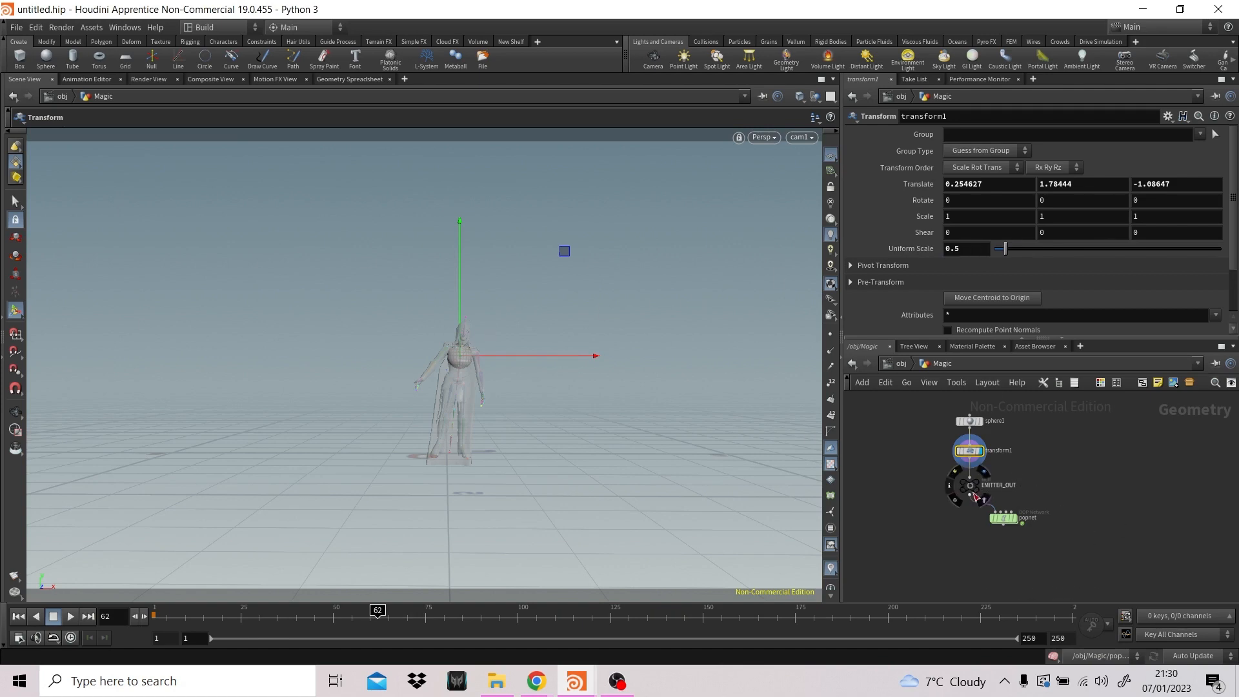
# - Inside popnet, set the life expectancy of source_first_input to 10
pyautogui.moveTo(1005, 526)
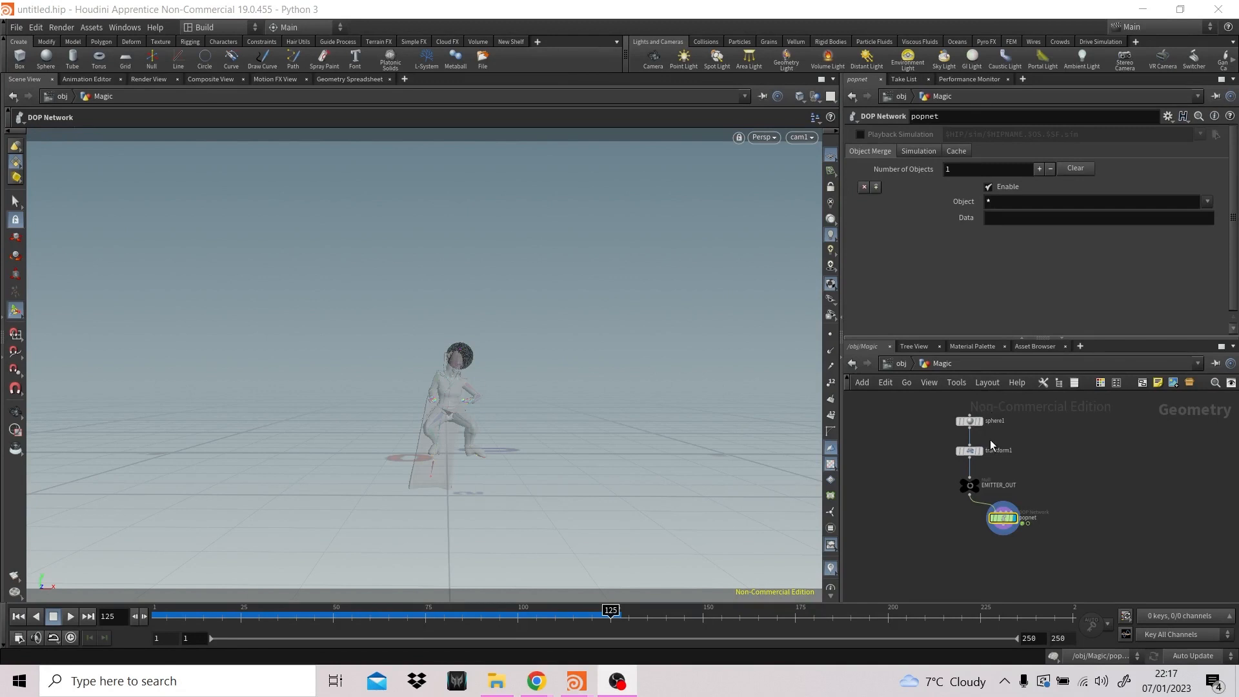
pyautogui.doubleClick(1003, 518)
pyautogui.click(1105, 417)
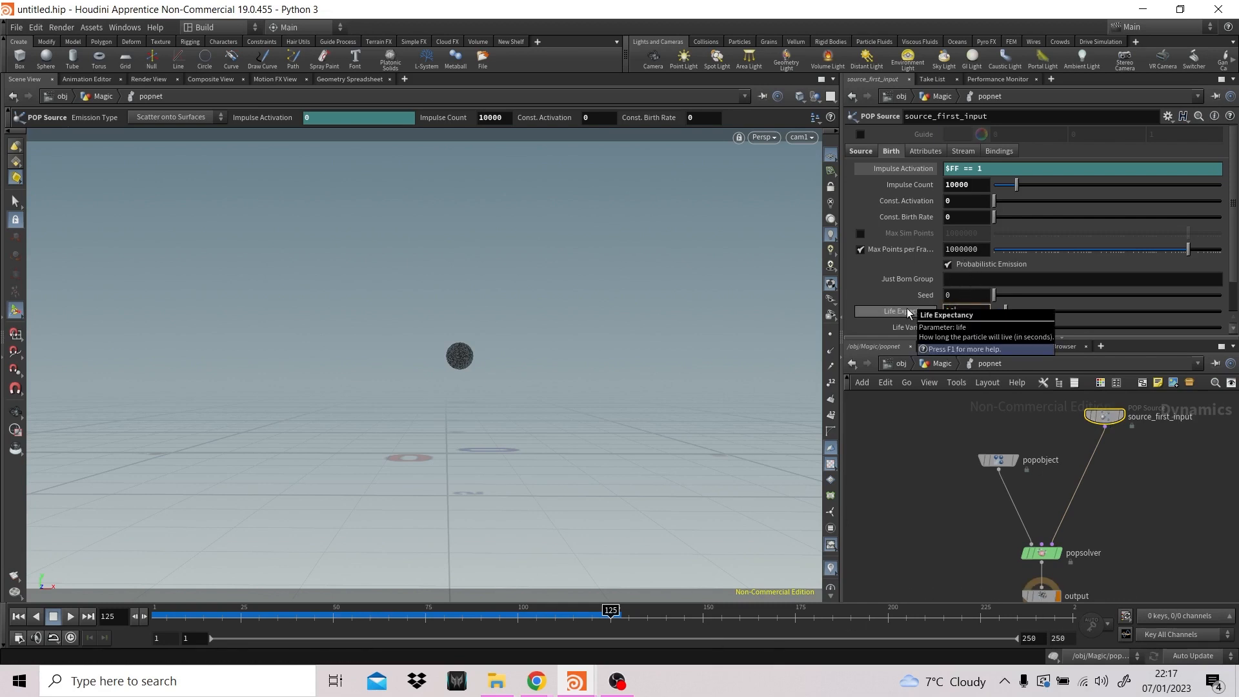
pyautogui.press('Return')
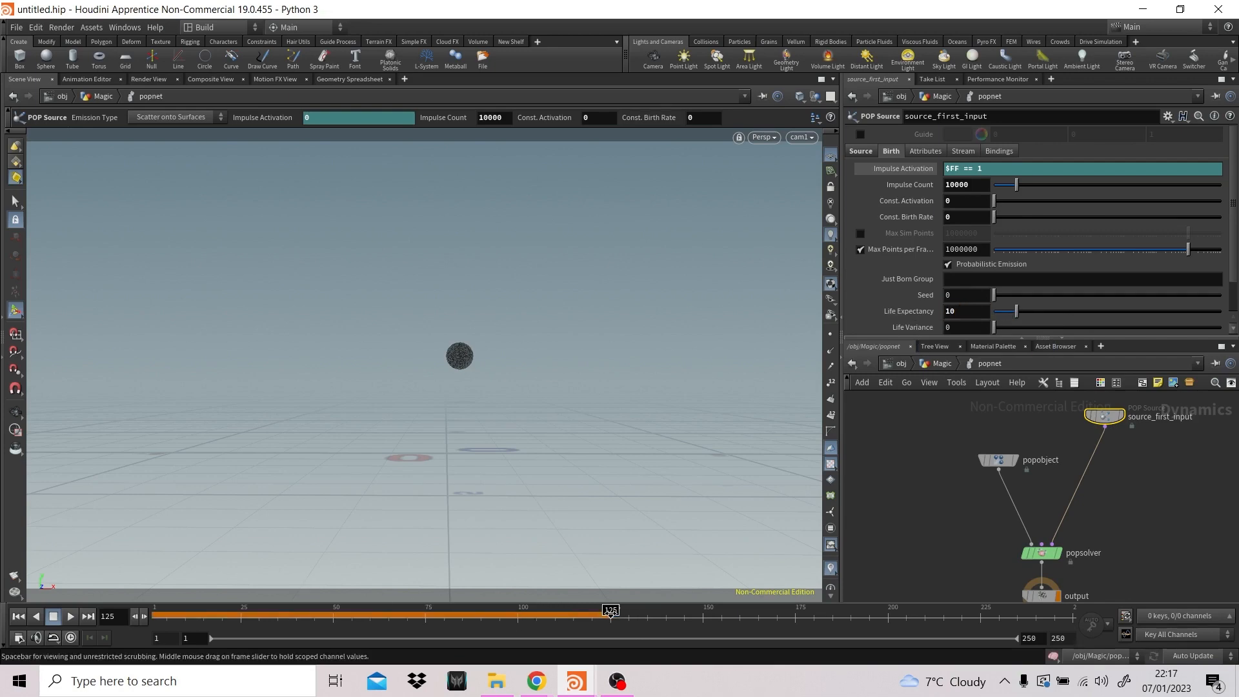
# - Play the particle simulation from the first frame, stop it, and rewind to frame 1
pyautogui.moveTo(612, 613); pyautogui.dragTo(543, 610)
pyautogui.click(18, 616)
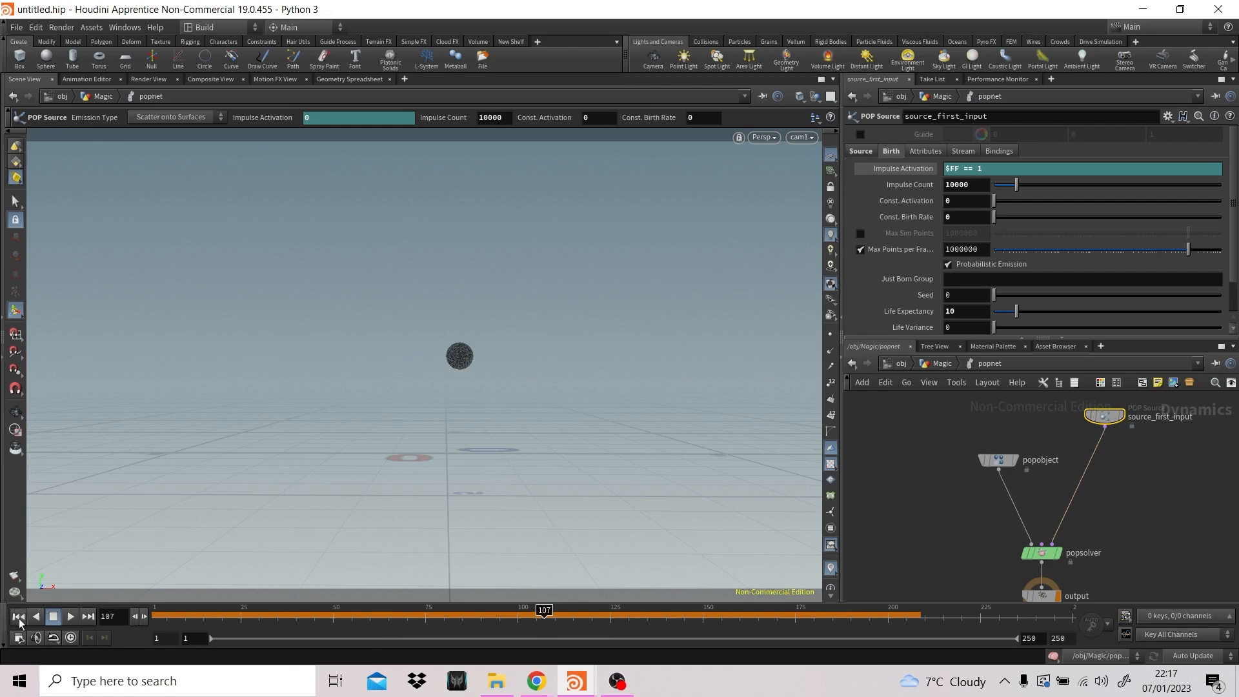
pyautogui.click(71, 616)
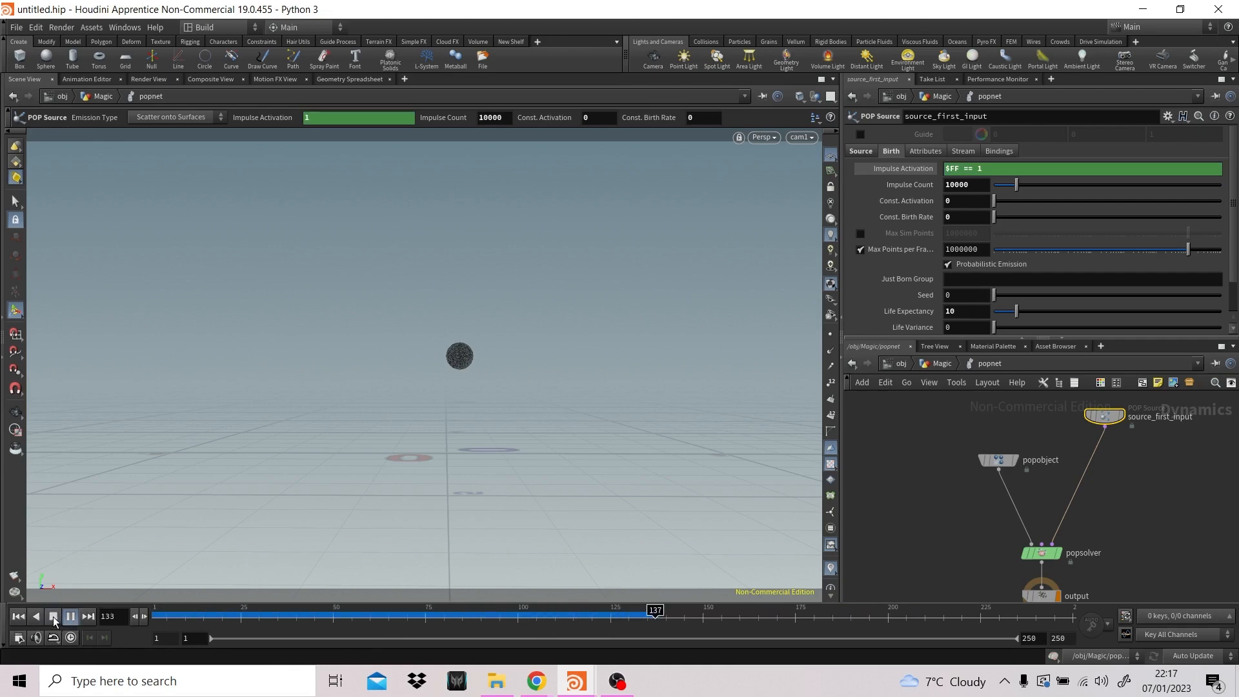
pyautogui.click(53, 617)
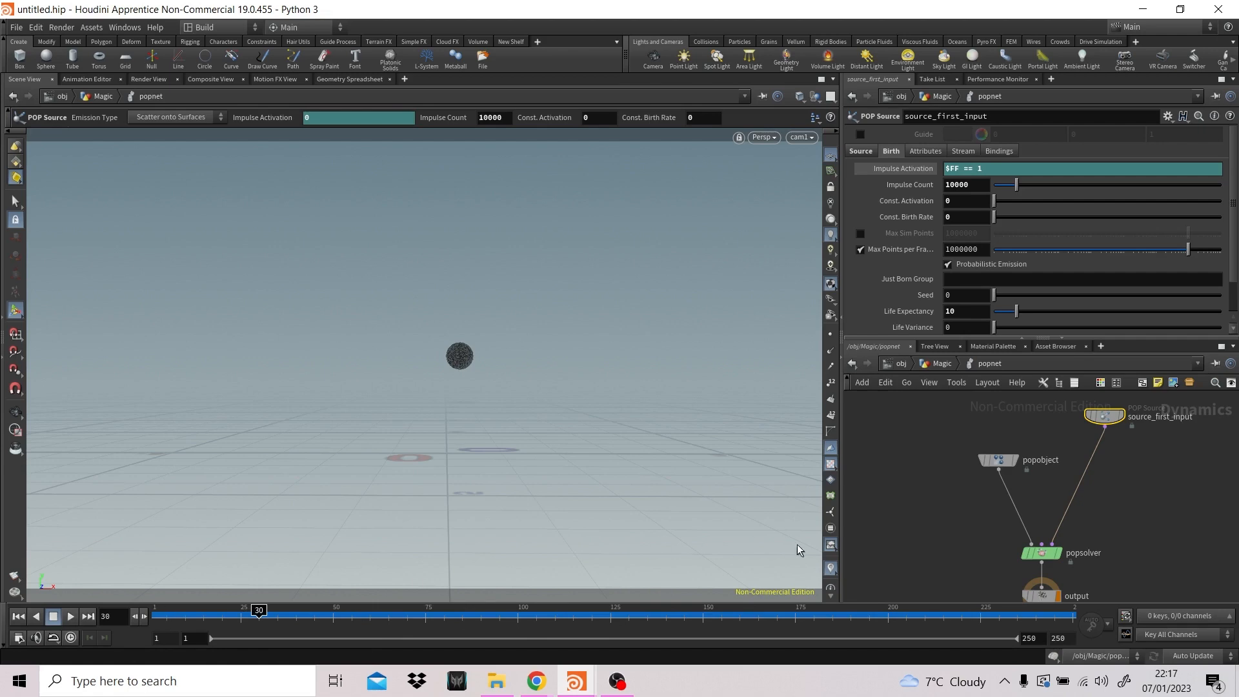
pyautogui.click(18, 617)
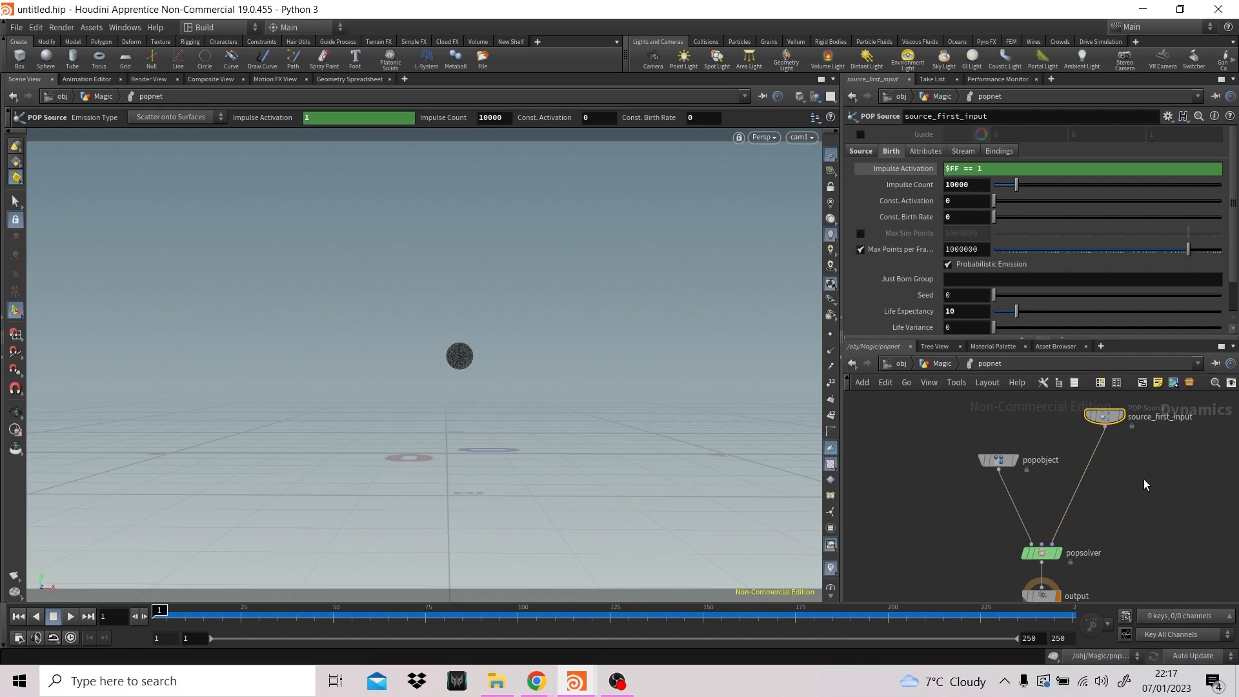
# - Add a POP Attract node on the wire between source_first_input and popsolver, aligned below the source
pyautogui.press('Tab')
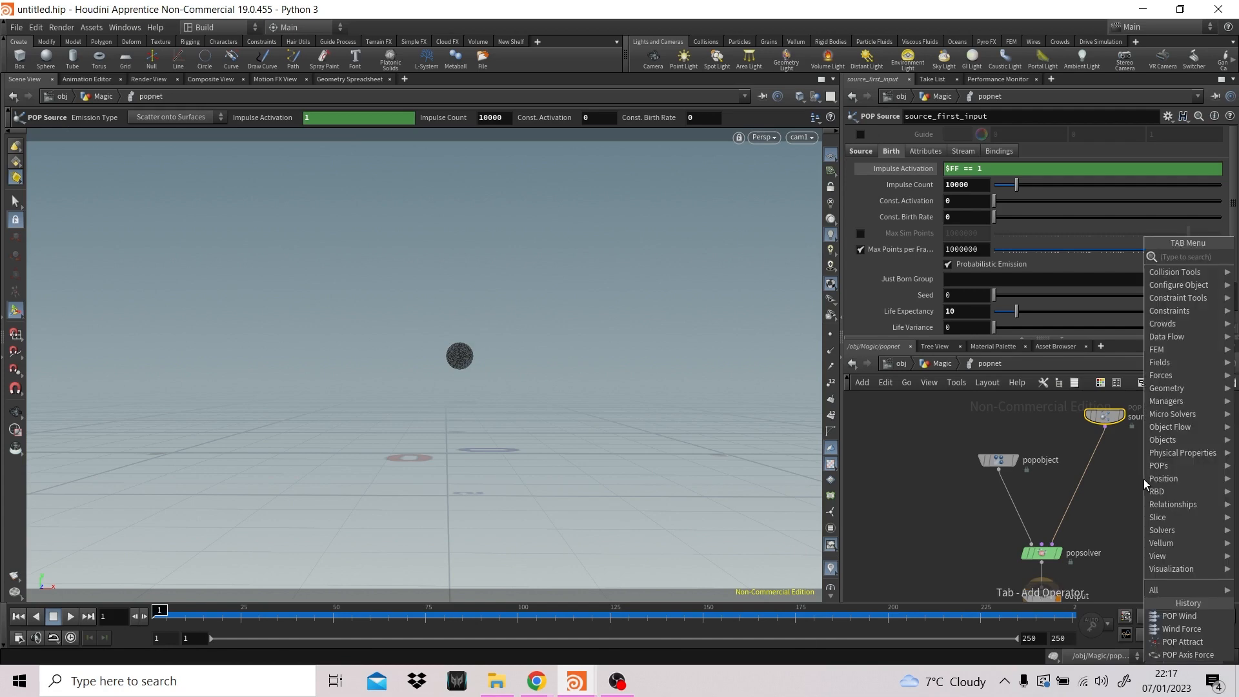
pyautogui.click(1173, 642)
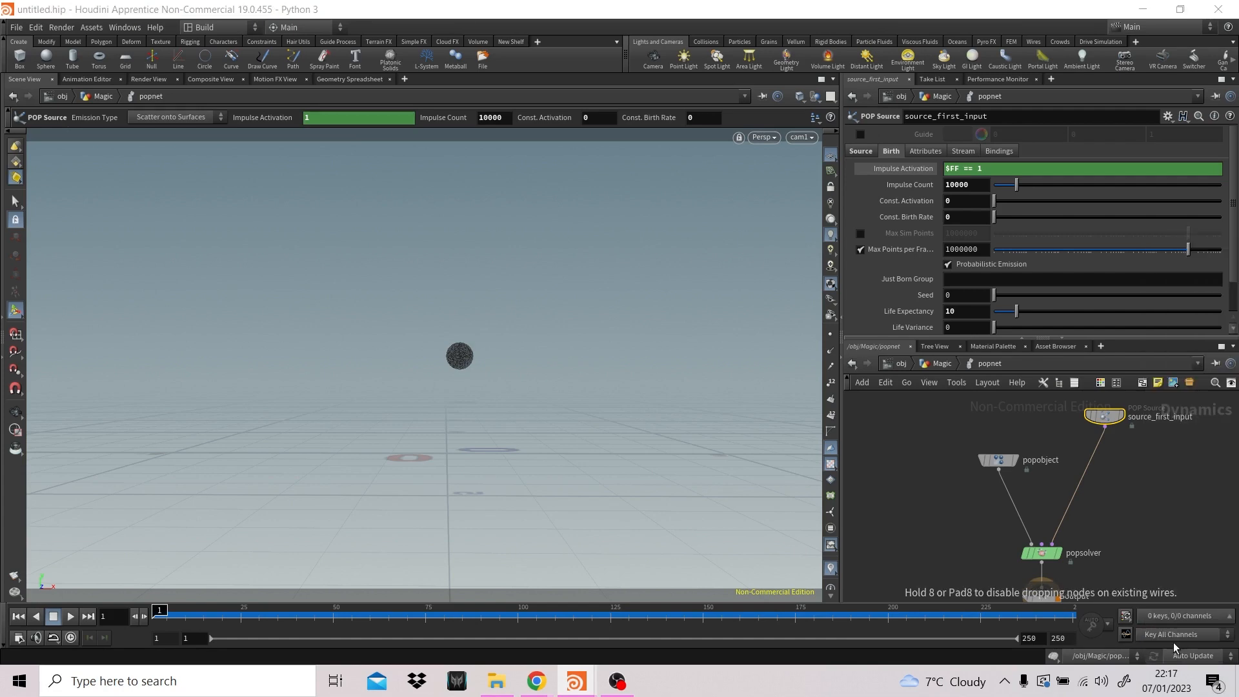
pyautogui.click(1094, 451)
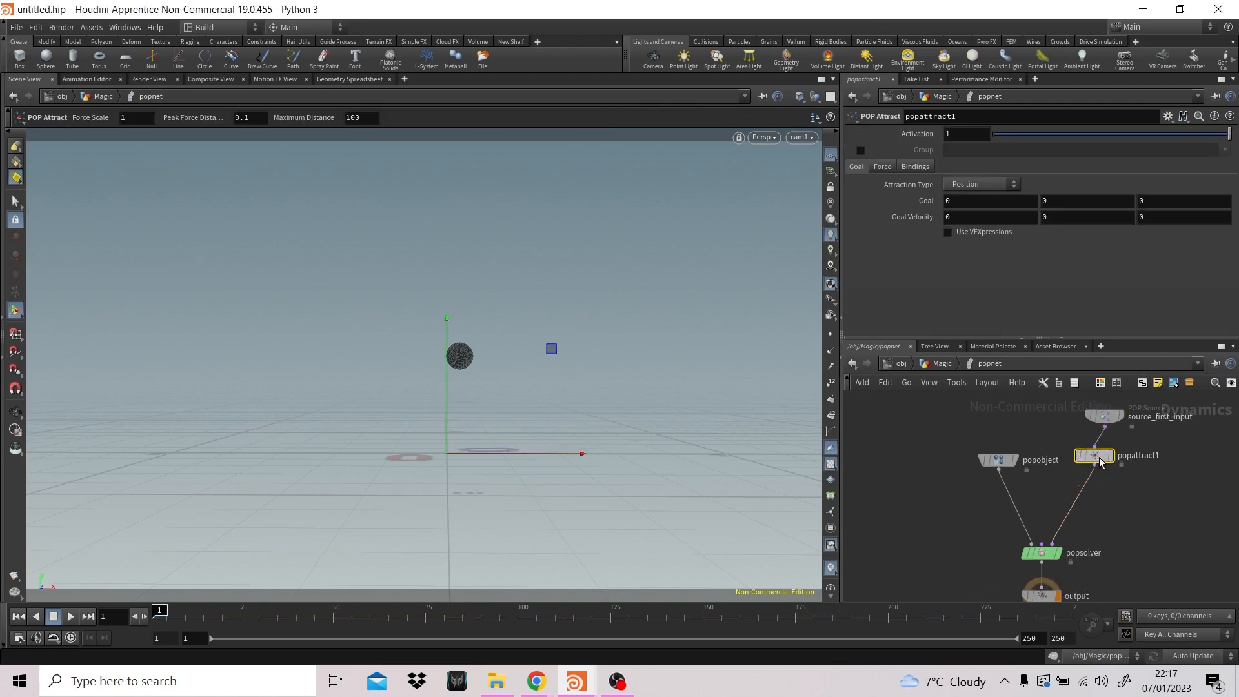
pyautogui.moveTo(1099, 462); pyautogui.dragTo(1109, 458)
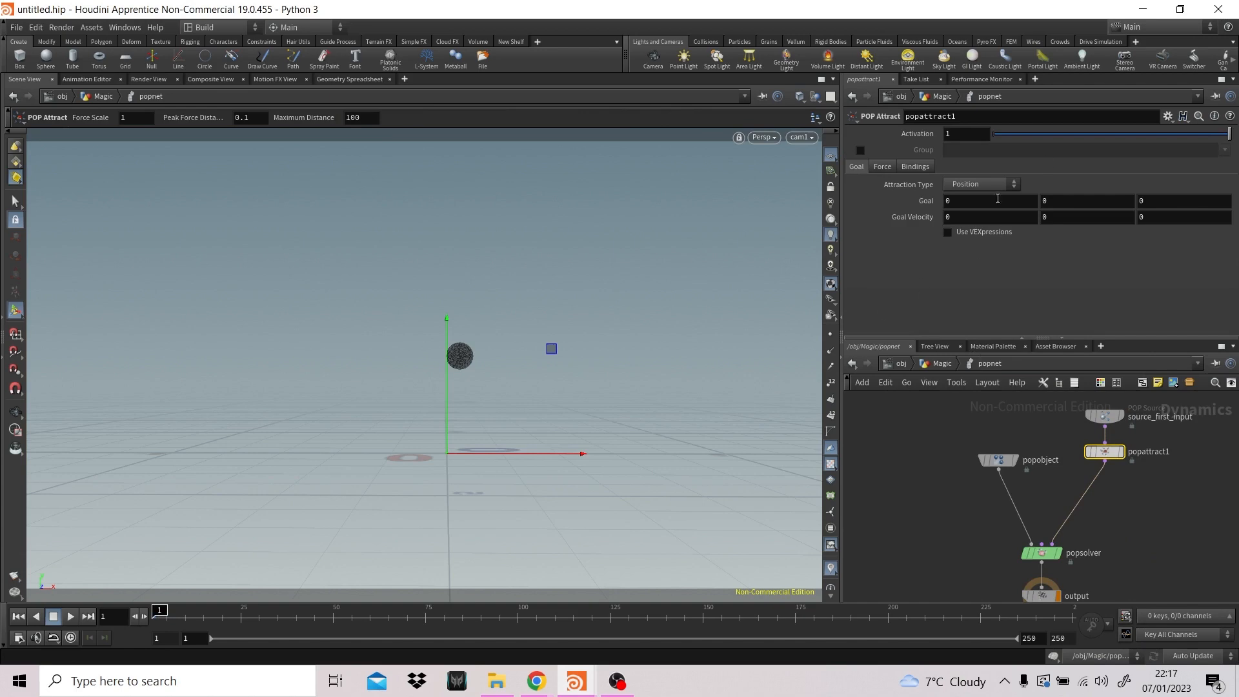
# - Keyframe the popattract1 goal on frame 1 and move it onto the particles, at about 0.24 in X and 1.94 in Y
pyautogui.keyDown('alt'); pyautogui.click(926, 202); pyautogui.keyUp('alt')
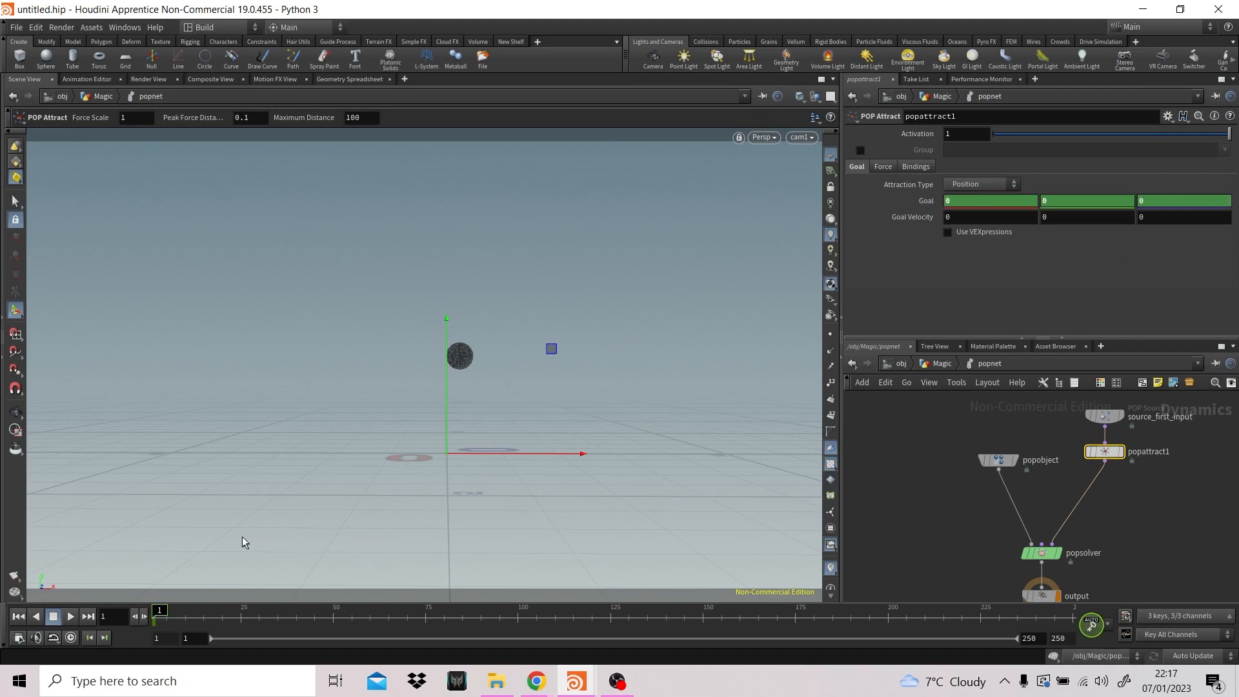
pyautogui.click(333, 629)
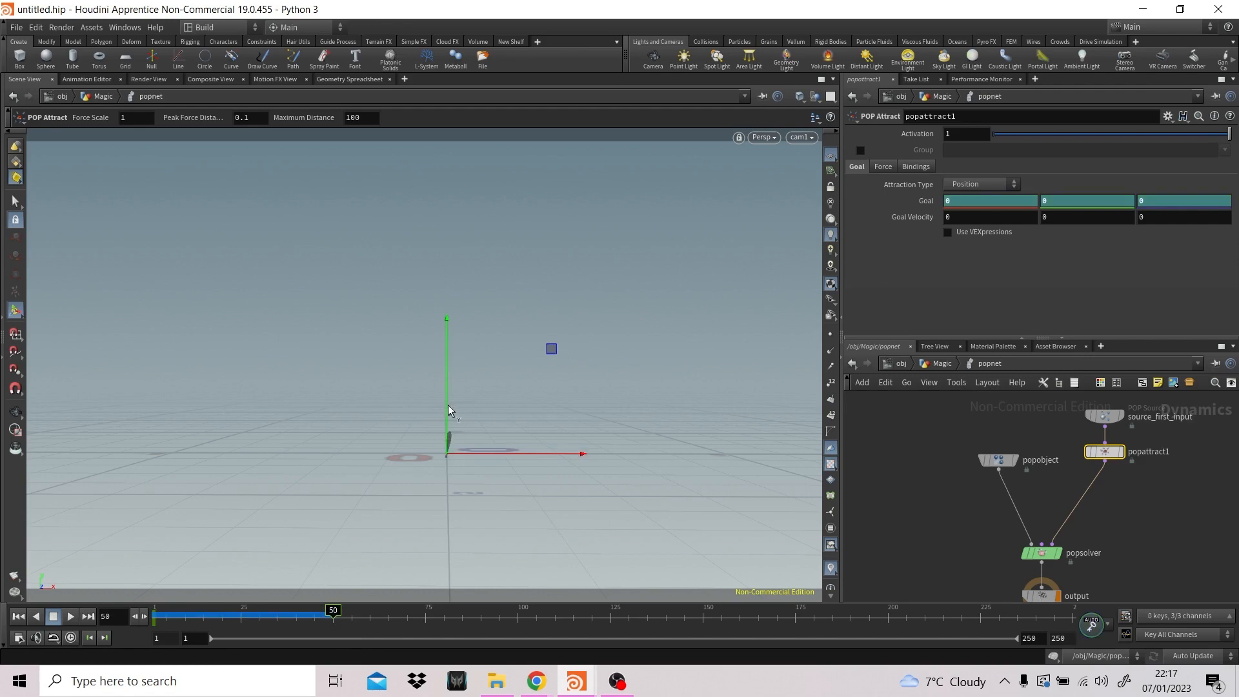
pyautogui.moveTo(160, 622); pyautogui.dragTo(154, 621)
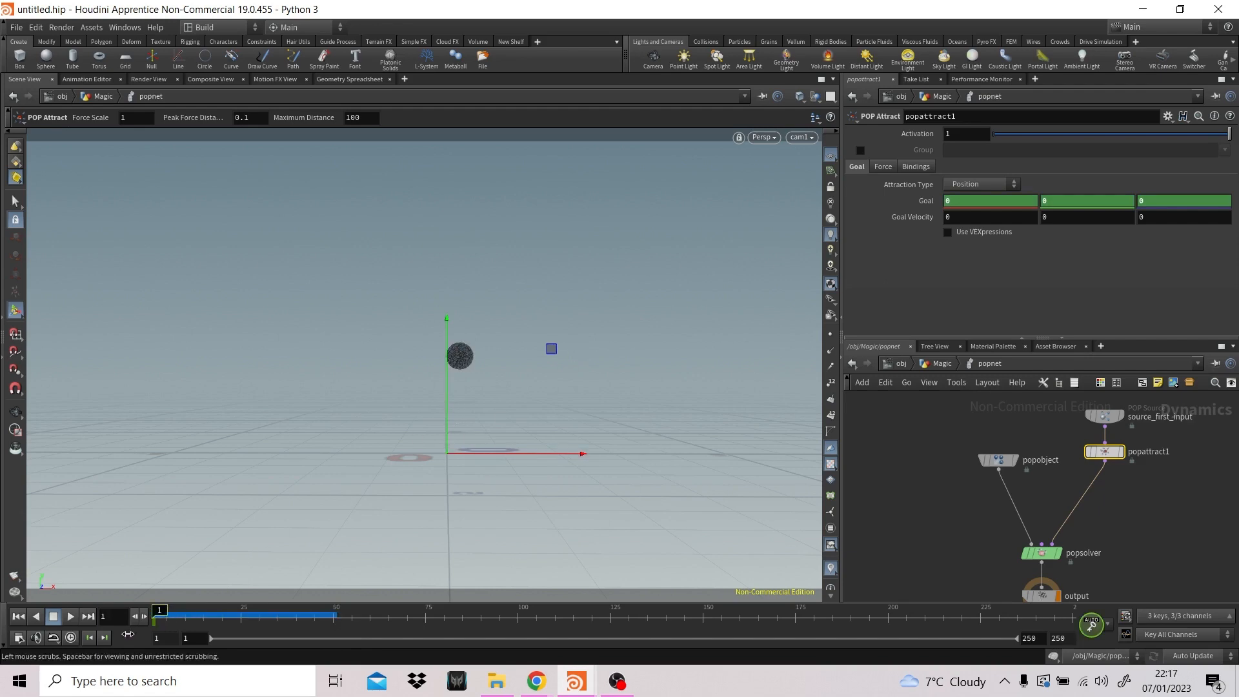
pyautogui.moveTo(447, 400); pyautogui.dragTo(452, 294)
pyautogui.moveTo(462, 346); pyautogui.dragTo(473, 345)
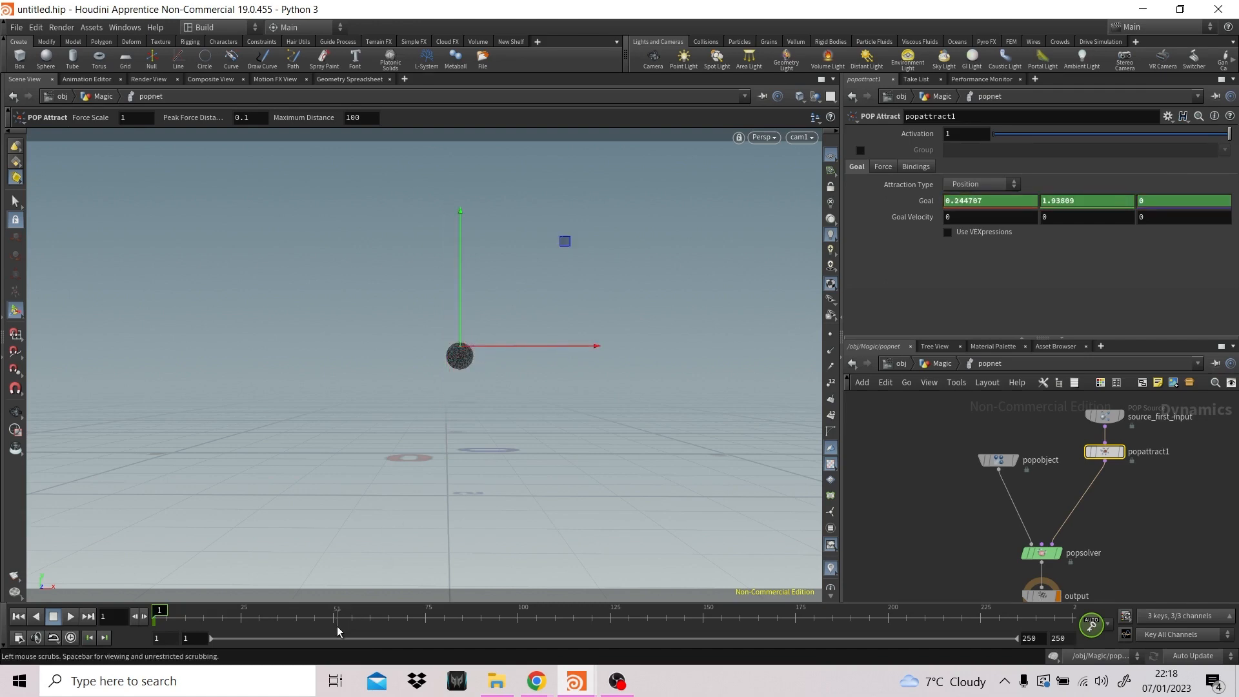
# - Keyframe the attract goal at about 1.97, 3.26, 0 on frame 50 and about -1.86, 4.35, 0 on frame 100
pyautogui.click(333, 629)
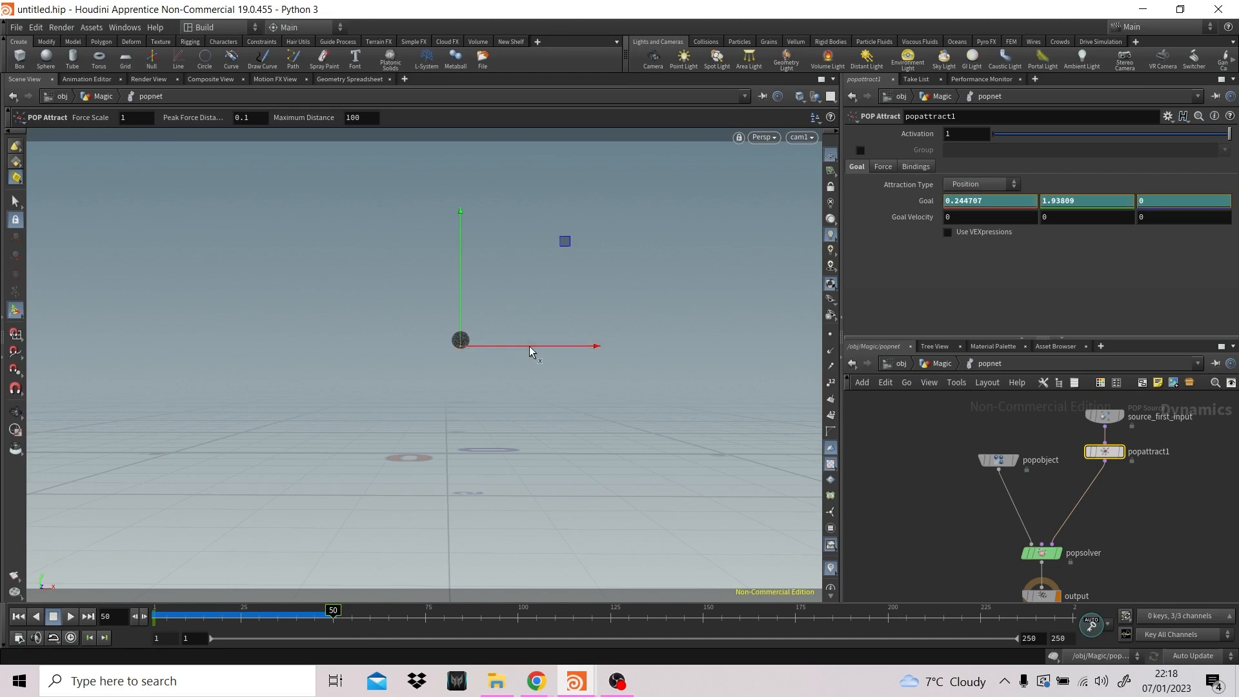
pyautogui.moveTo(529, 346); pyautogui.dragTo(596, 273)
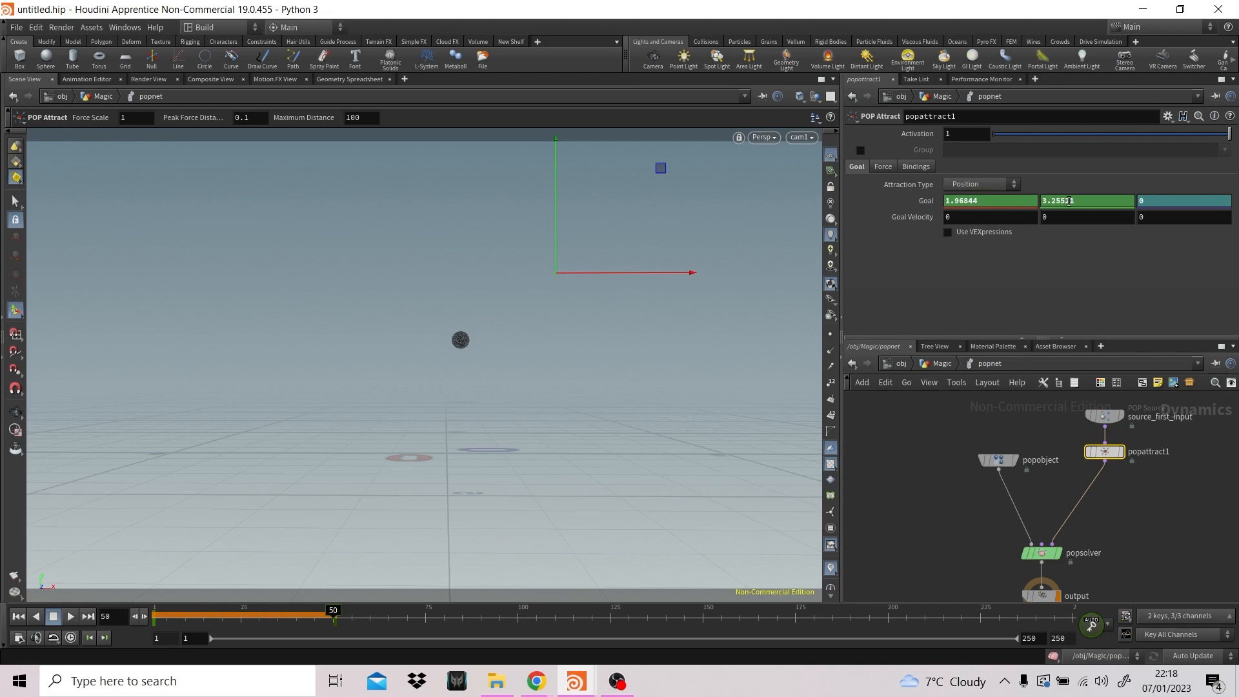
pyautogui.click(518, 623)
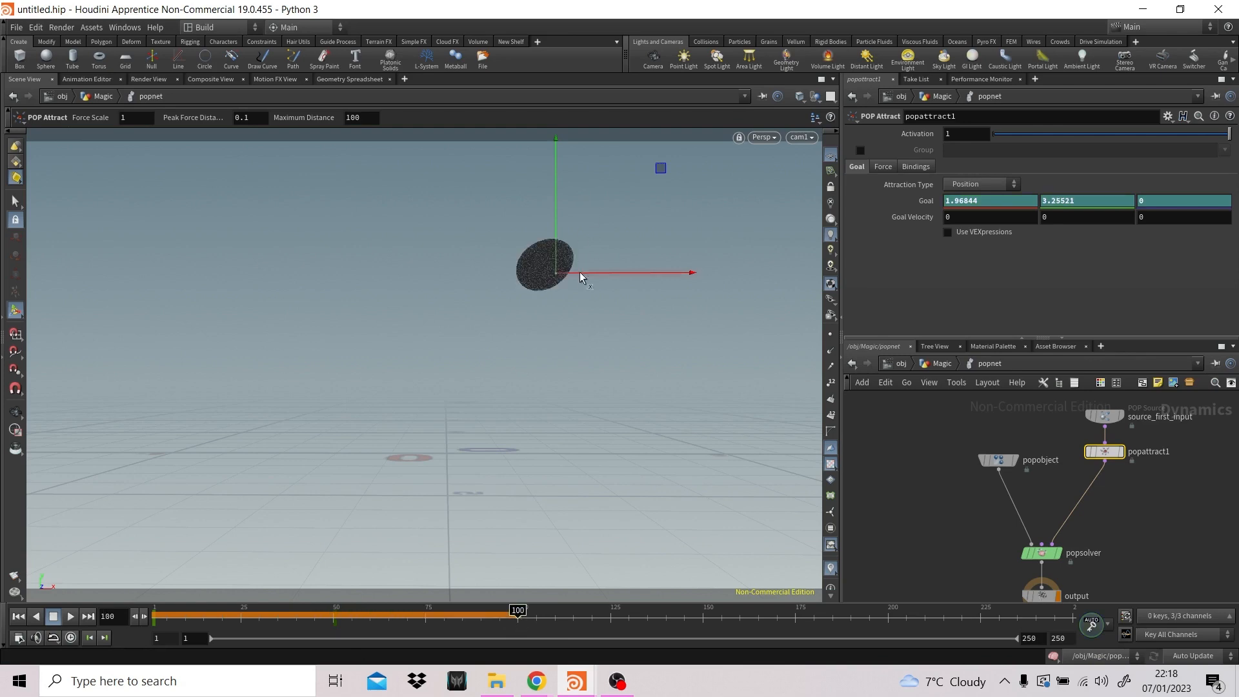
pyautogui.moveTo(578, 273); pyautogui.dragTo(374, 215)
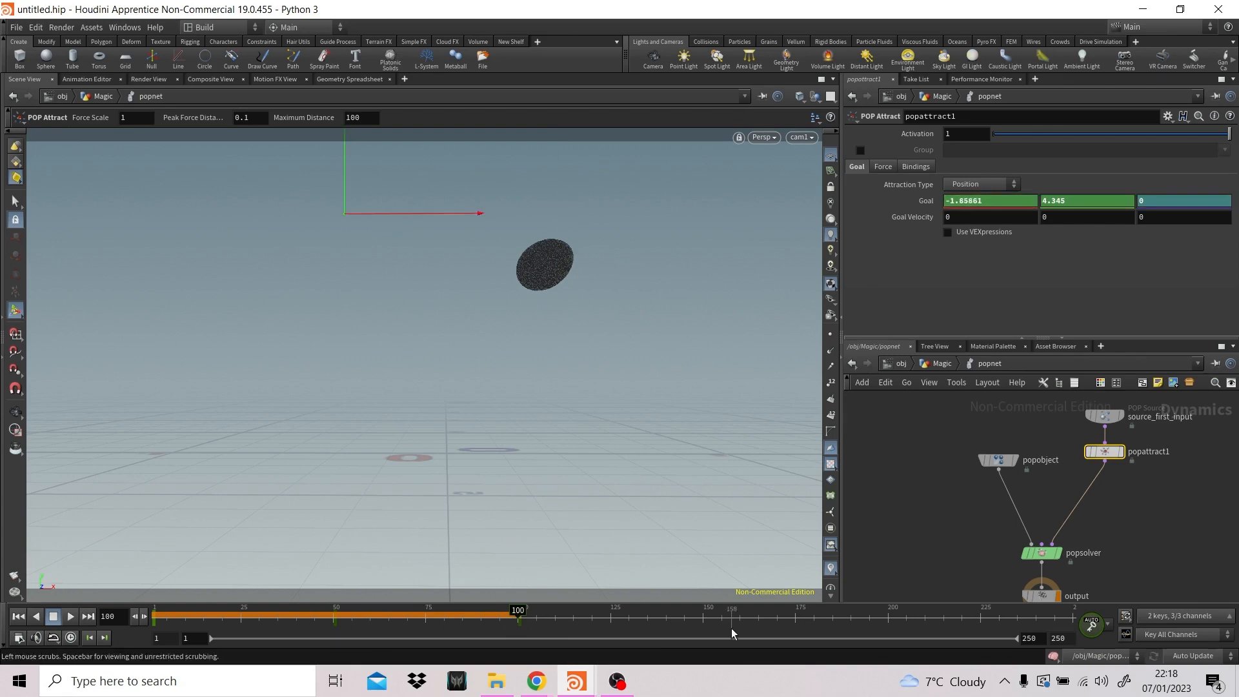
# - Keyframe the attract goal at about -2.95, 2.17, 0 on frame 150 and about -2.95, 0.85, 5.04 on frame 200
pyautogui.click(702, 618)
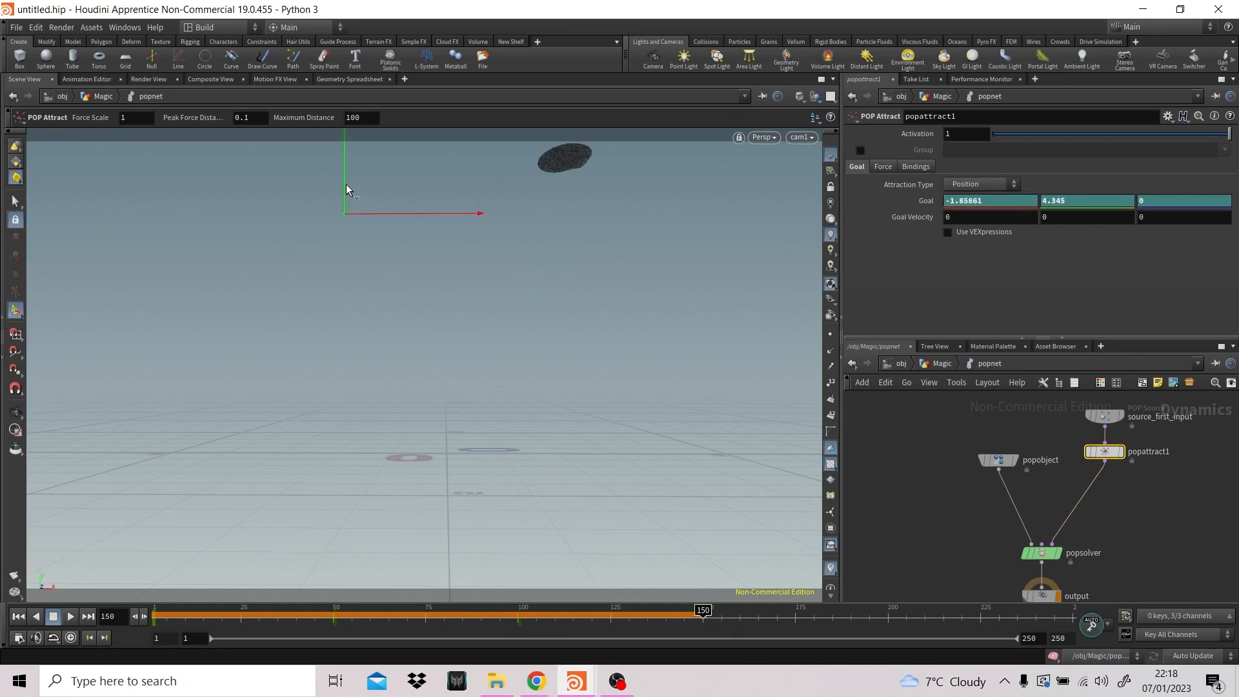
pyautogui.moveTo(346, 185); pyautogui.dragTo(335, 323)
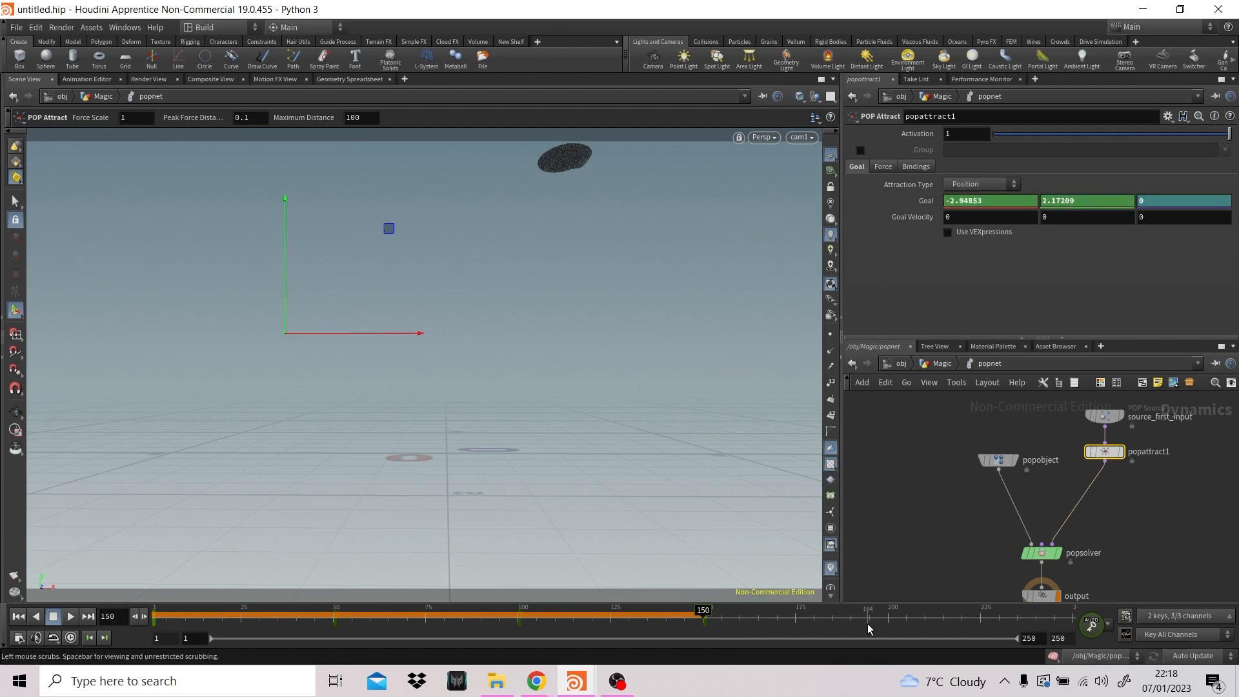
pyautogui.click(887, 630)
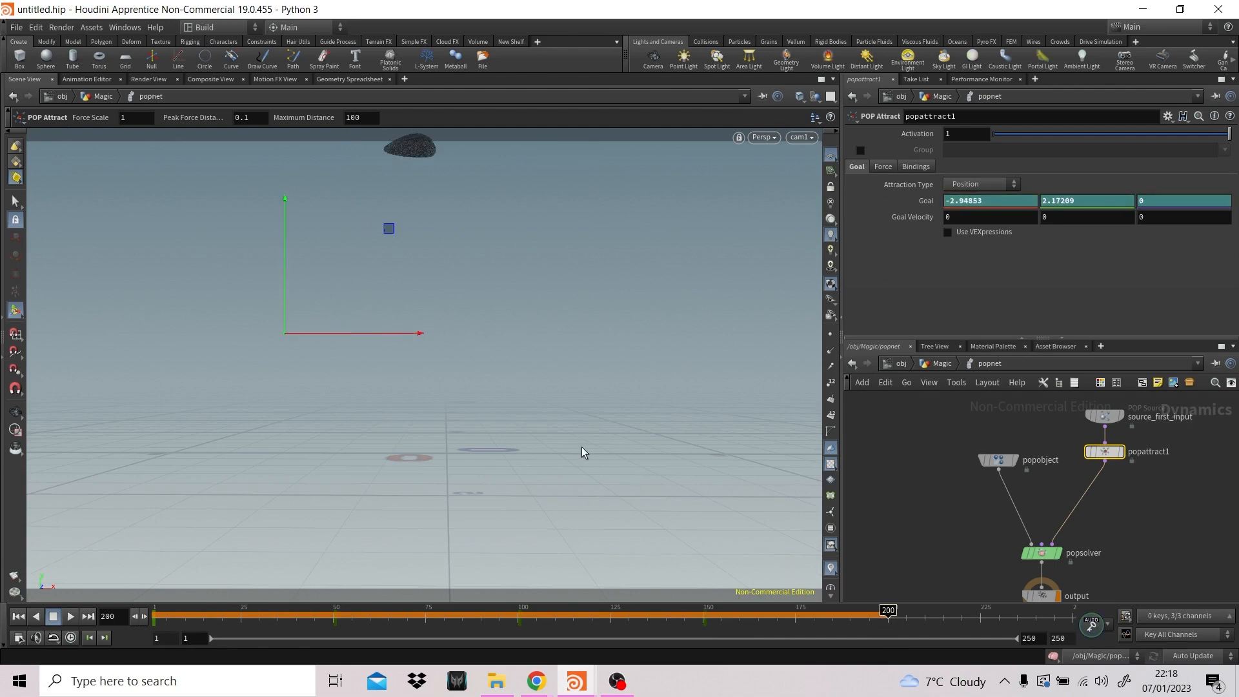
pyautogui.press('Escape')
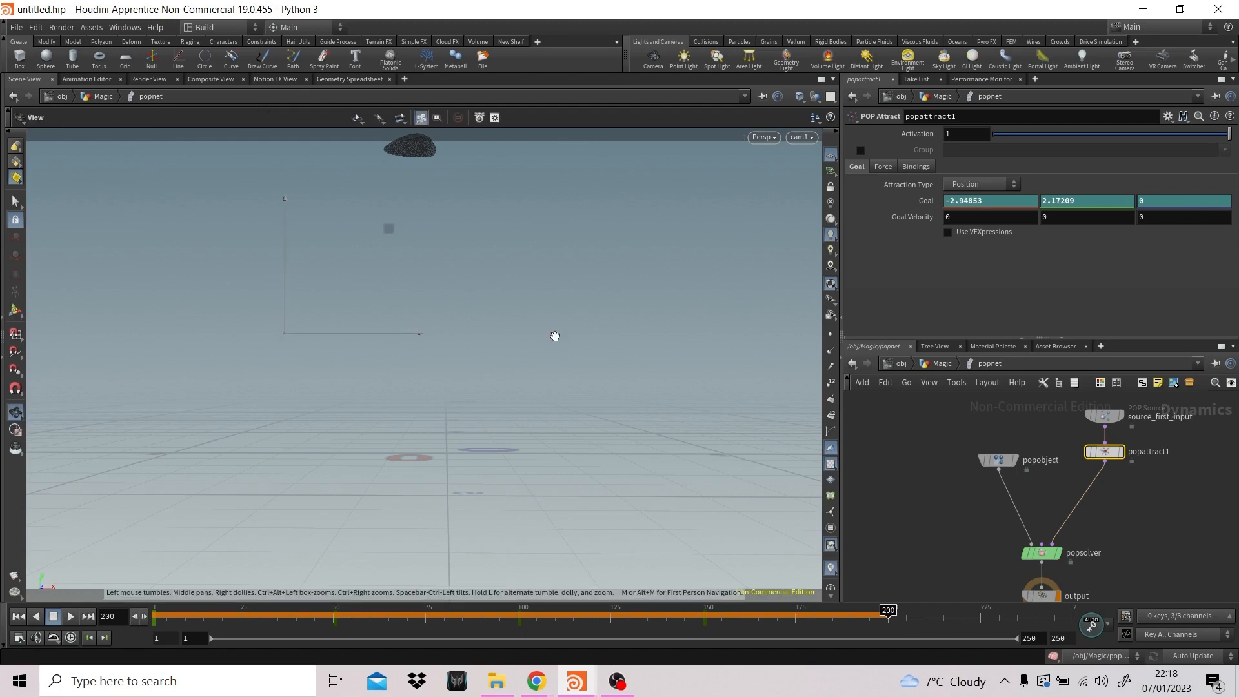
pyautogui.moveTo(555, 336); pyautogui.dragTo(428, 359)
pyautogui.press('Return')
pyautogui.moveTo(330, 319); pyautogui.dragTo(97, 351)
pyautogui.press('Escape')
pyautogui.moveTo(320, 349); pyautogui.dragTo(642, 327)
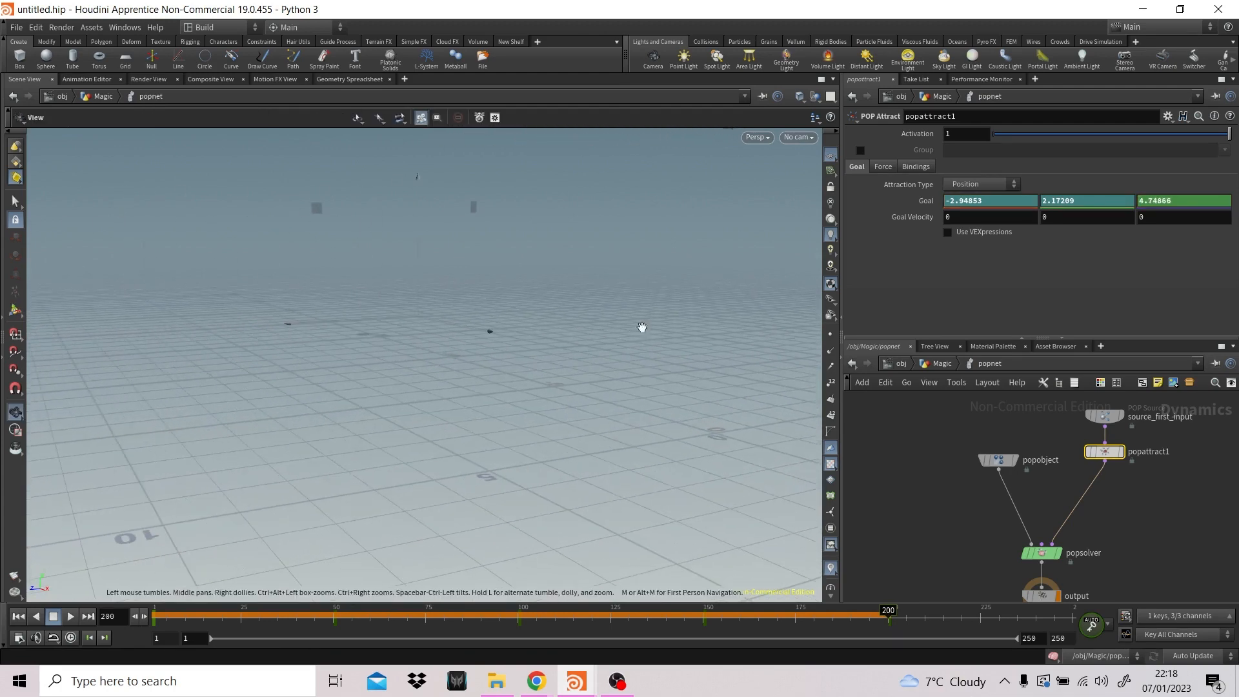
pyautogui.press('Return')
pyautogui.moveTo(406, 321); pyautogui.dragTo(410, 368)
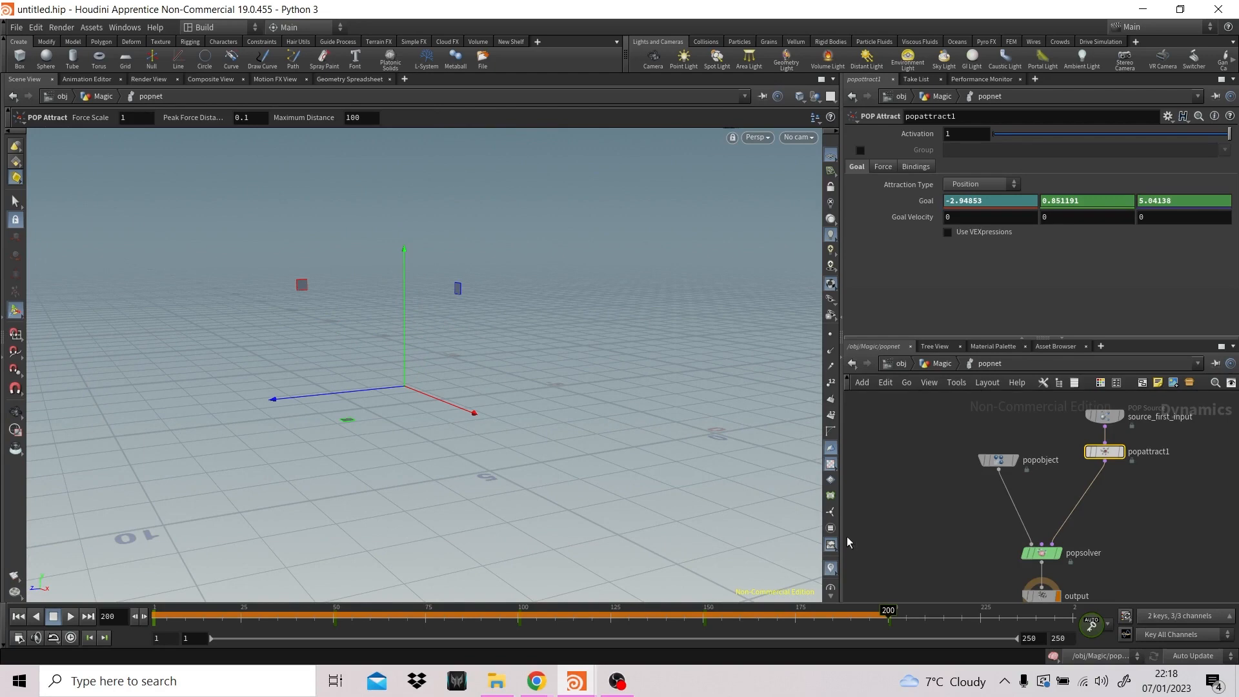
# - Keyframe the attract goal on frame 250, moving it to about -0.08 in X and 8.04 in Z
pyautogui.click(906, 611)
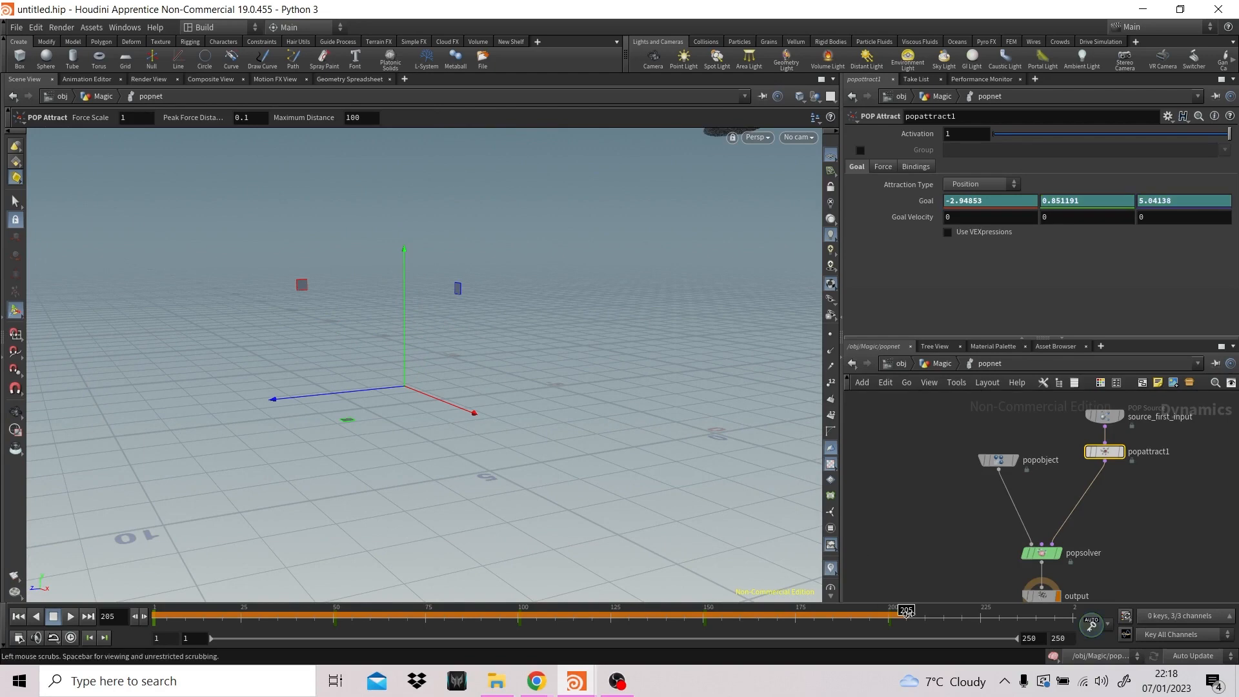
pyautogui.moveTo(906, 611); pyautogui.dragTo(1071, 611)
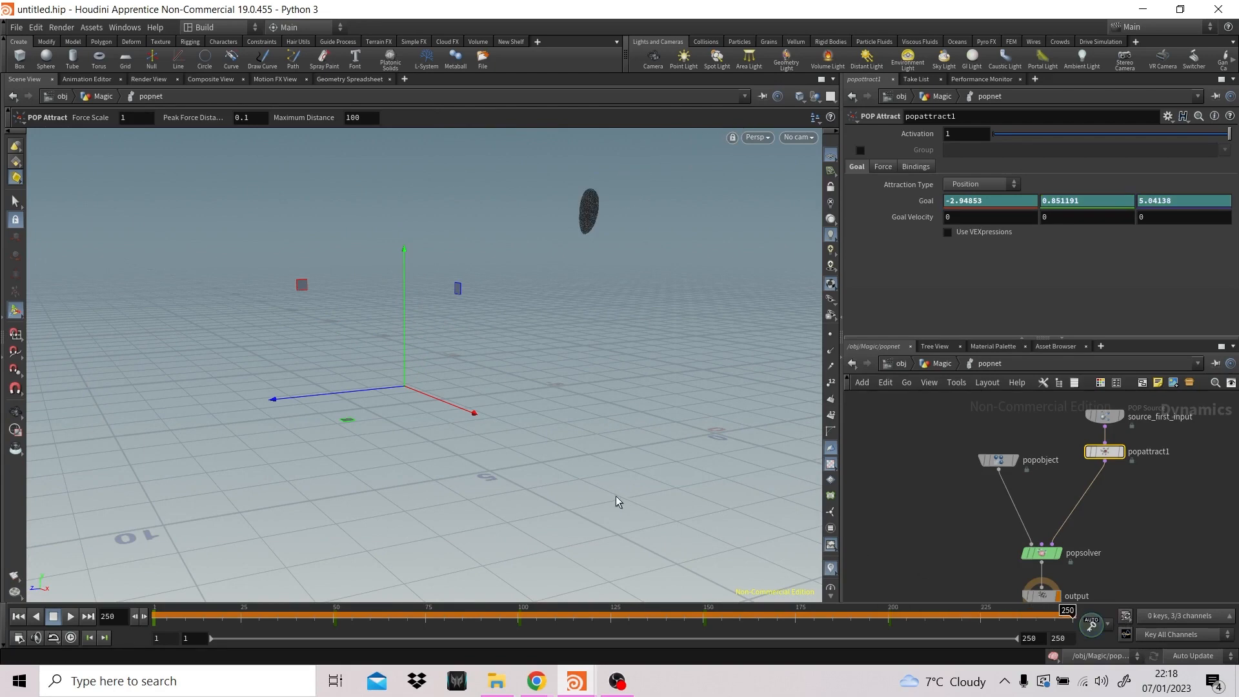
pyautogui.keyDown('alt'); pyautogui.moveTo(547, 474); pyautogui.dragTo(726, 391); pyautogui.keyUp('alt')
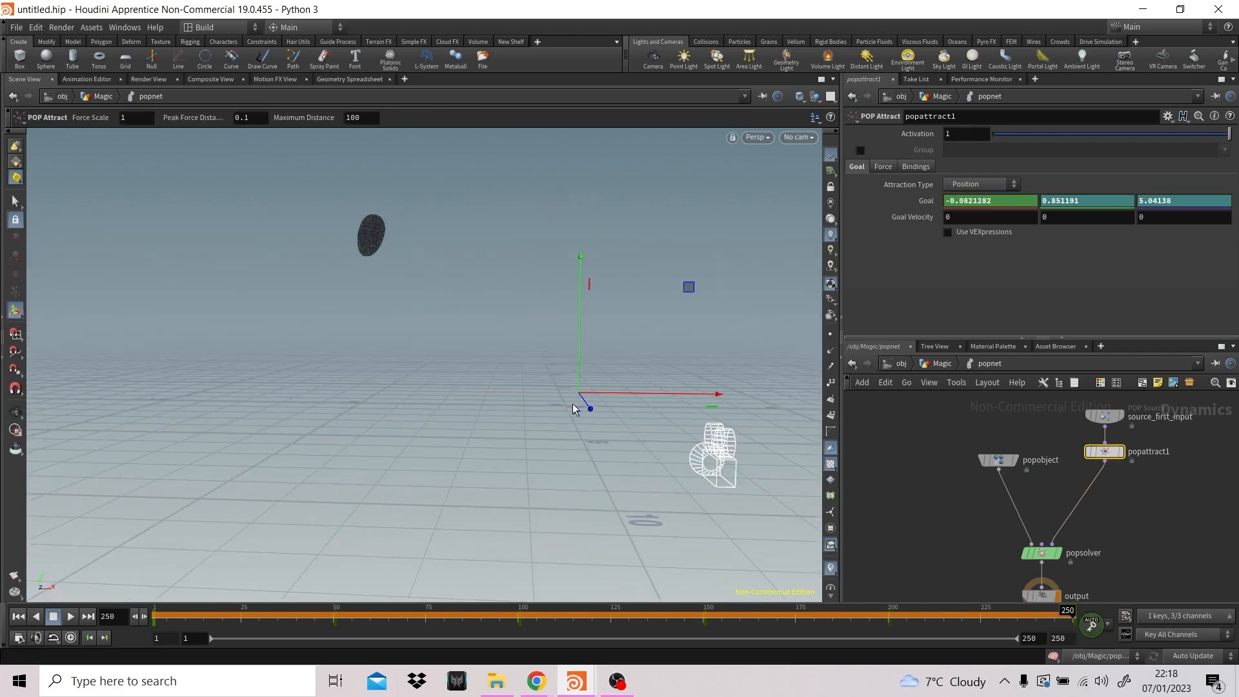
pyautogui.moveTo(588, 410); pyautogui.dragTo(639, 370)
# - Look through cam1 again and return the timeline to frame 1
pyautogui.click(799, 137)
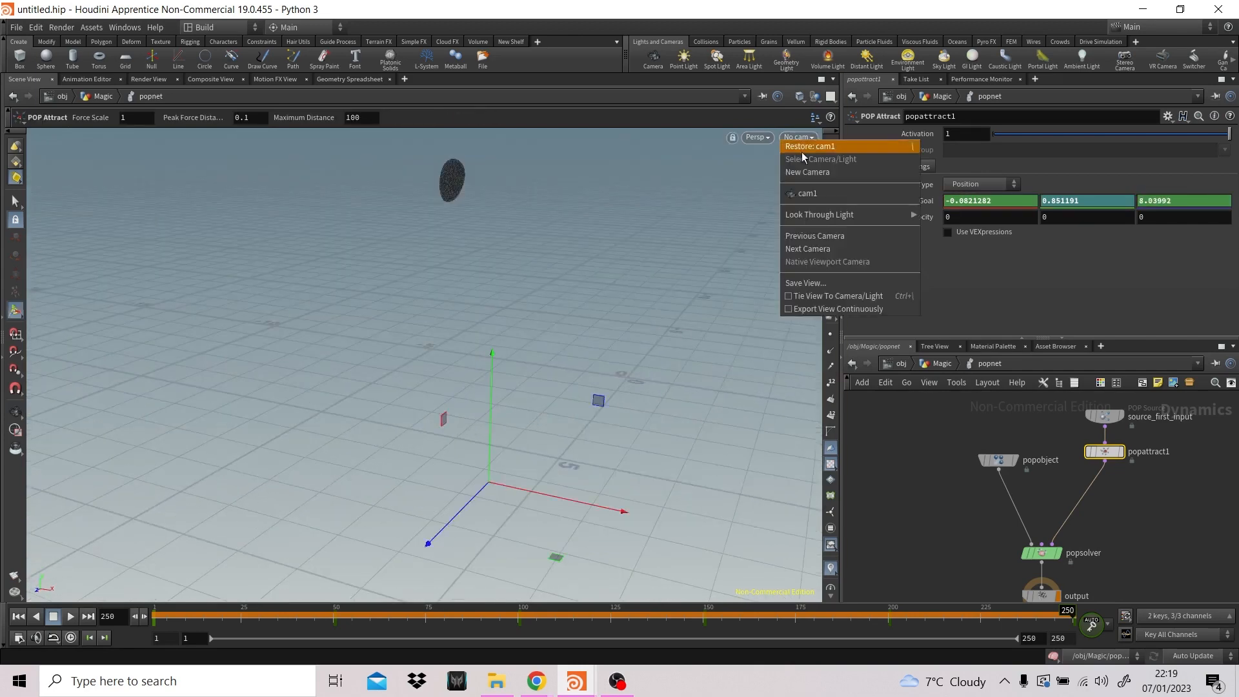
pyautogui.click(815, 189)
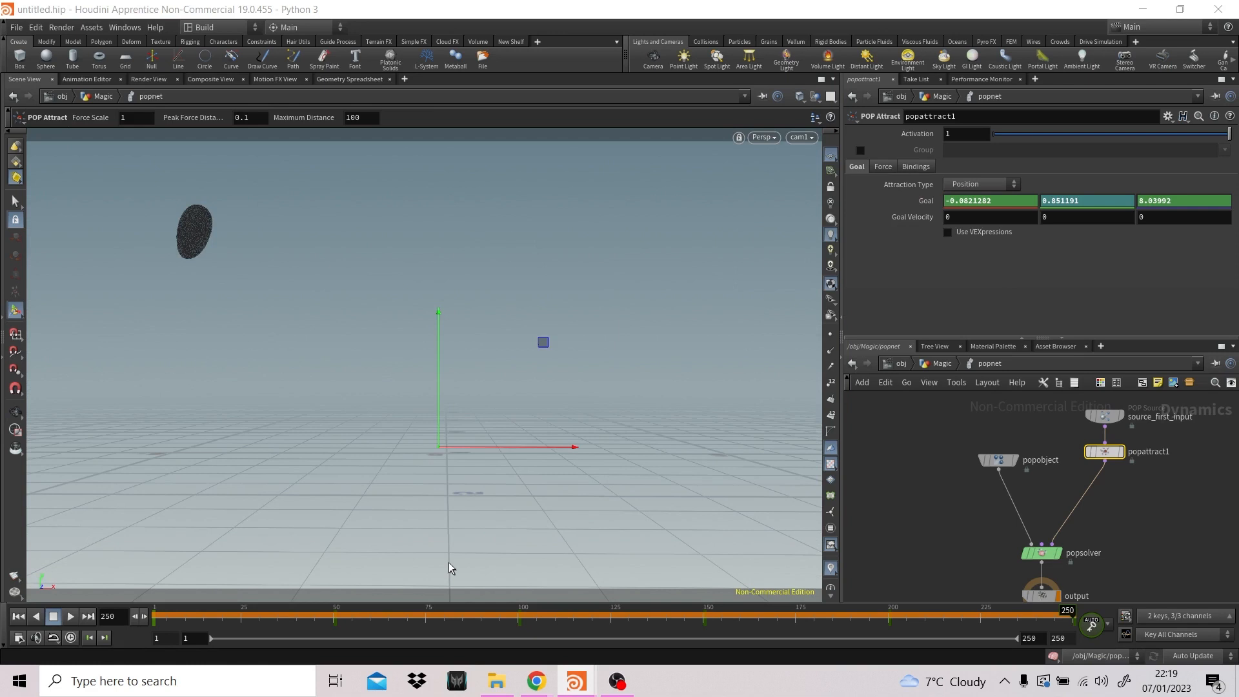
pyautogui.click(18, 617)
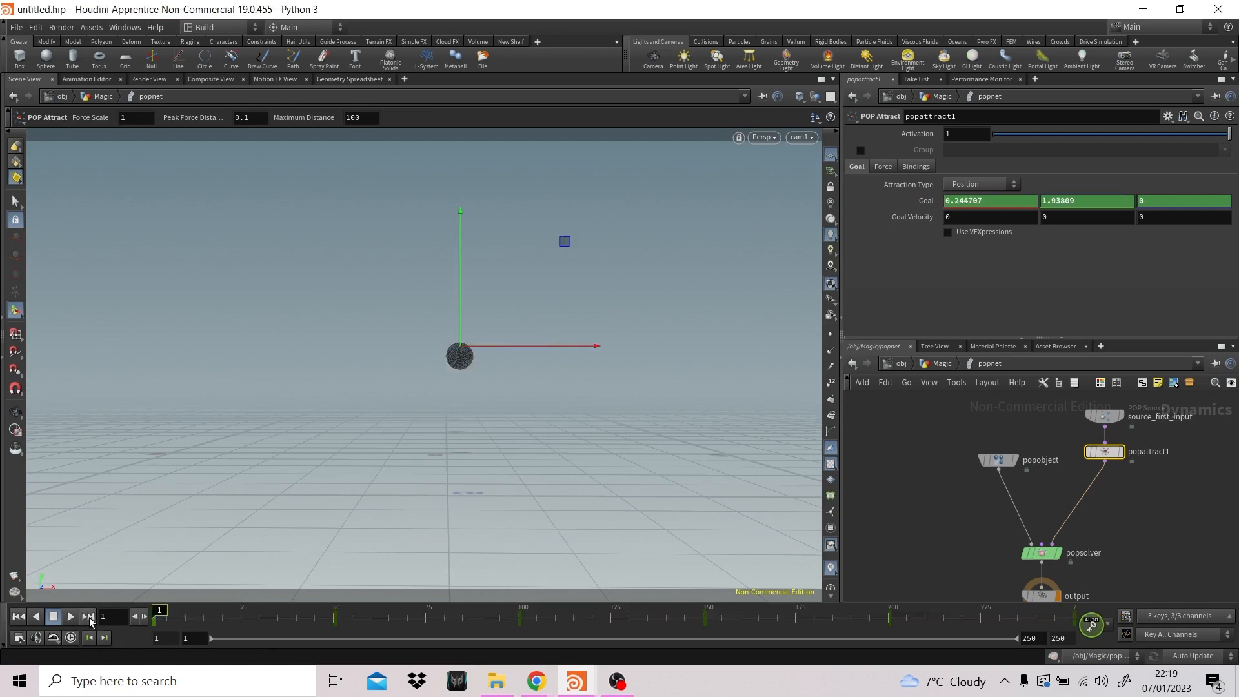
# - Play the simulation through cam1 to review the animated attract goal, and rewind to frame 1
pyautogui.click(73, 614)
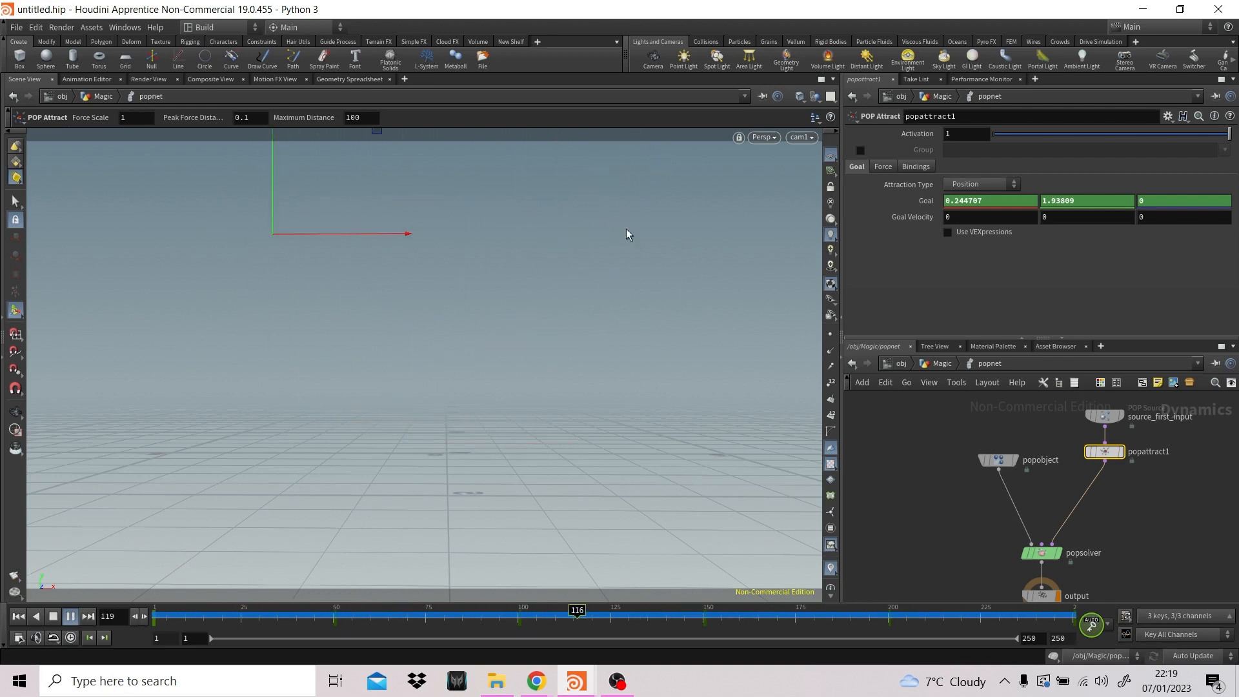
pyautogui.click(70, 616)
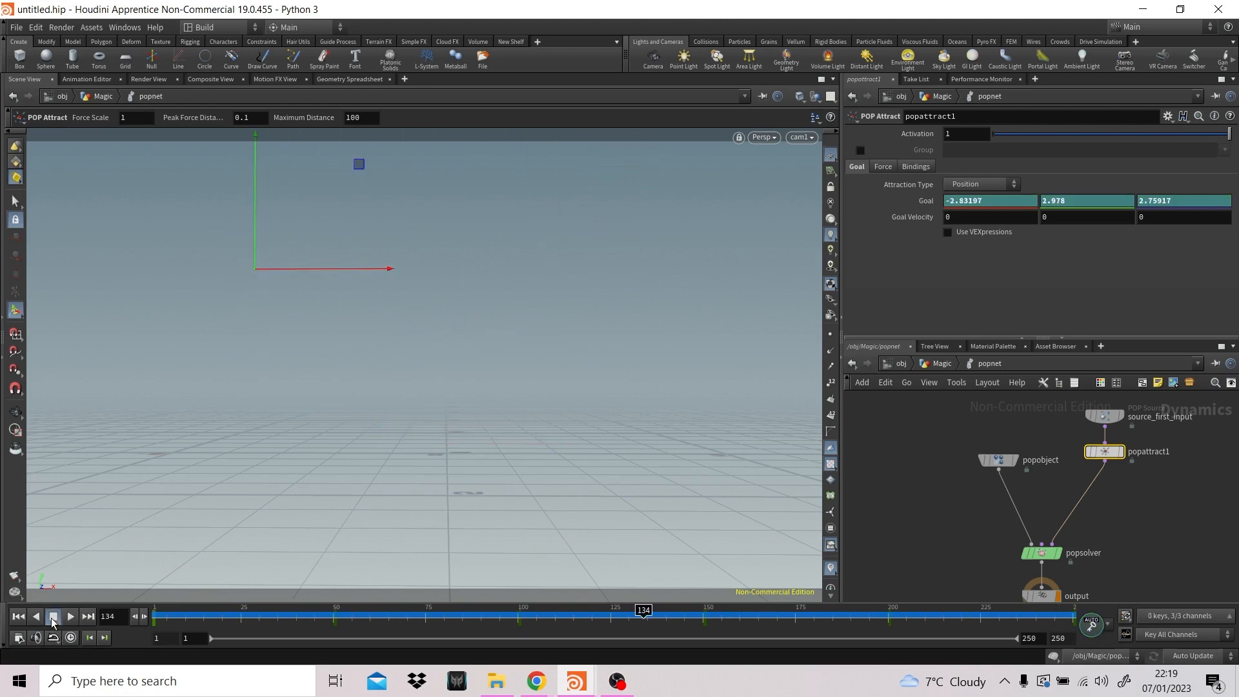
pyautogui.click(18, 617)
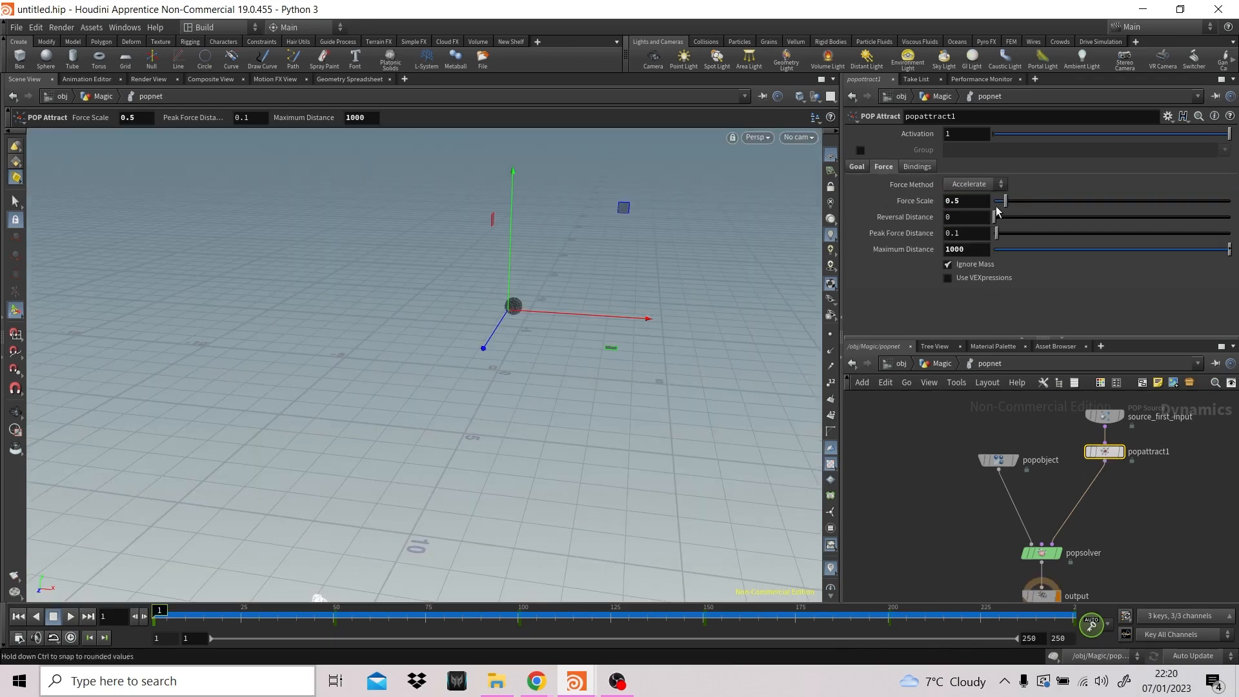
# - Set the POP Attract's Force Scale to 10, preview the particle motion along the timeline and return to frame 1
pyautogui.doubleClick(974, 201)
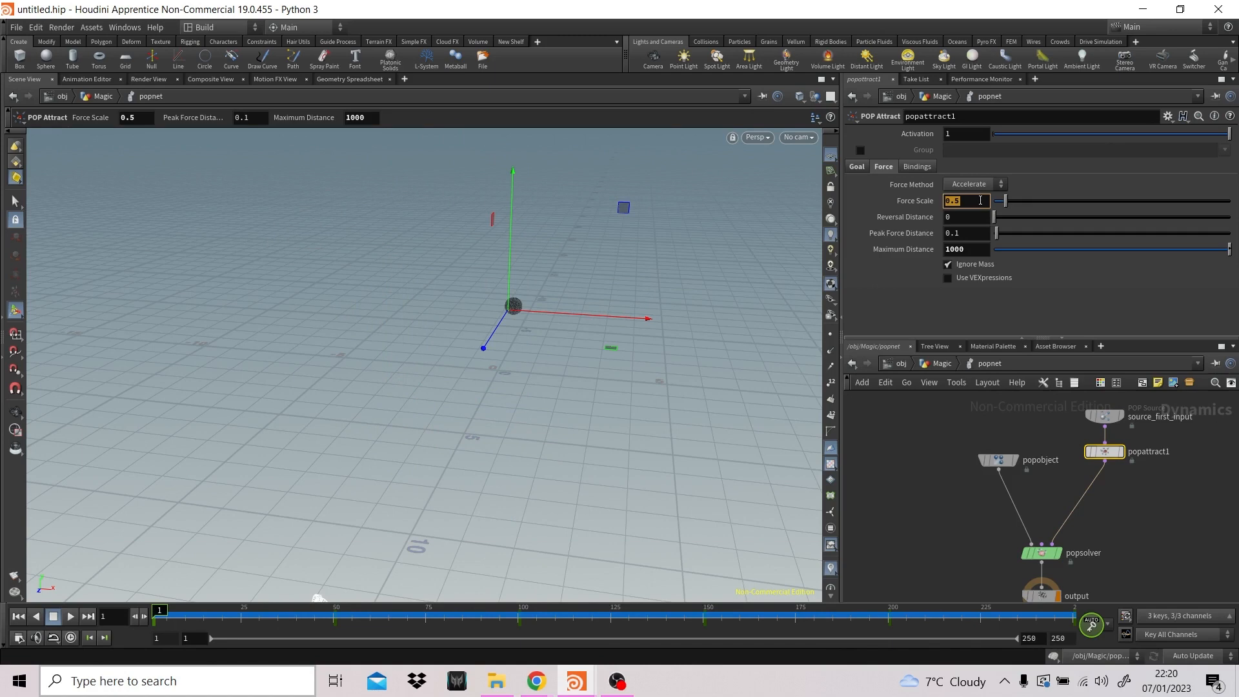
pyautogui.write('10')
pyautogui.press('Return')
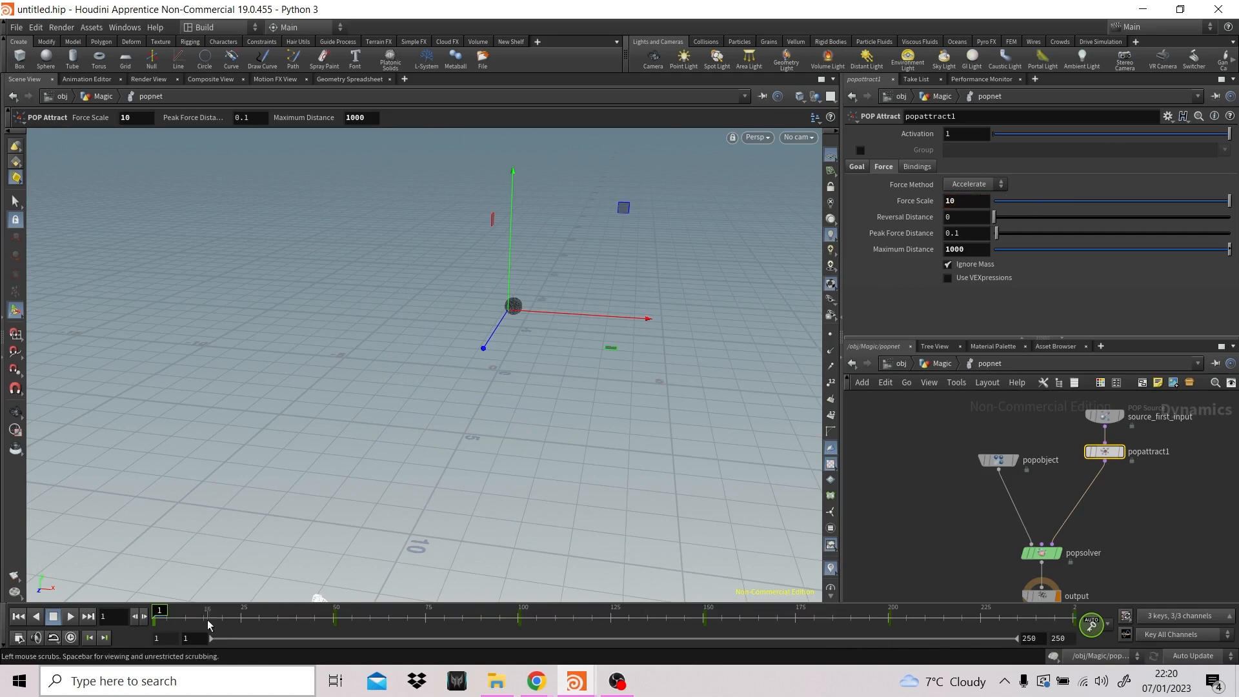
pyautogui.click(67, 617)
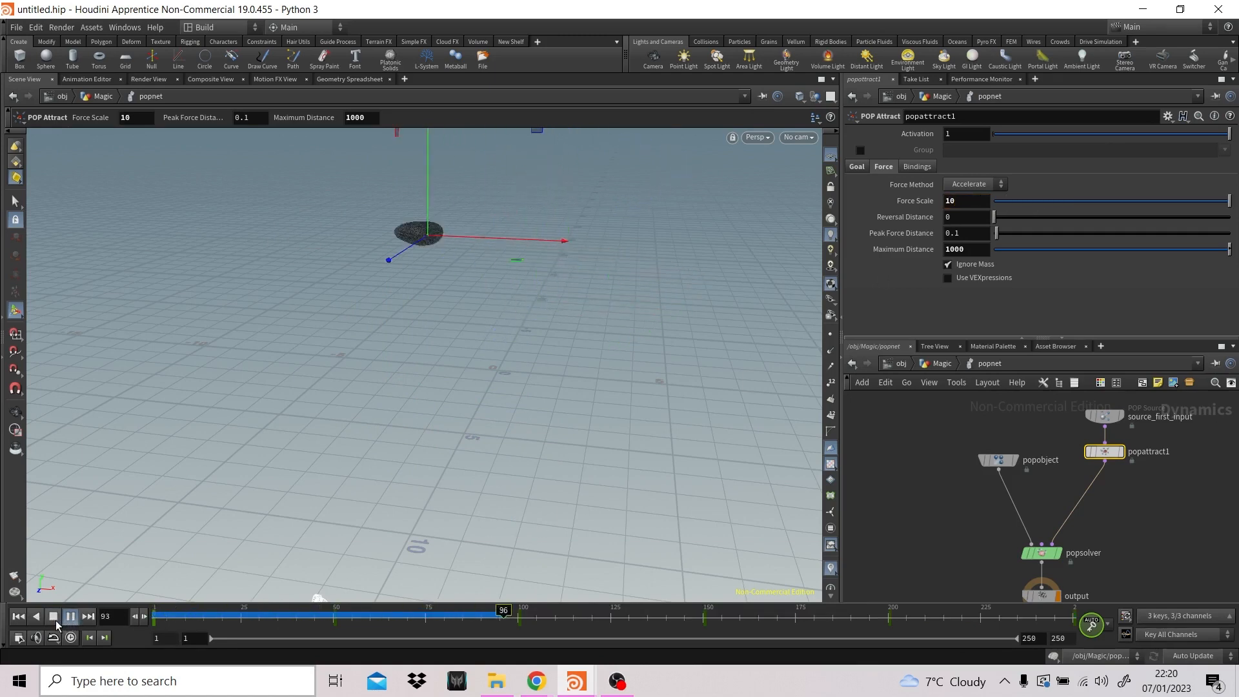
pyautogui.click(56, 621)
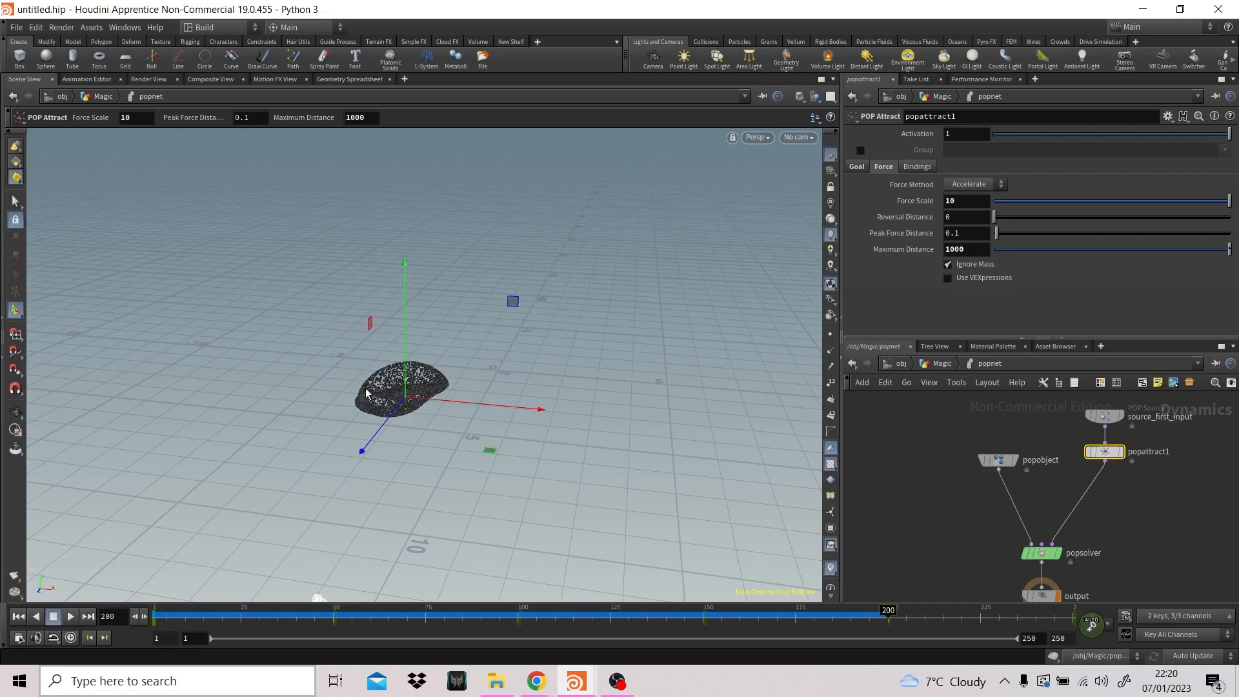
pyautogui.moveTo(432, 620); pyautogui.dragTo(159, 596)
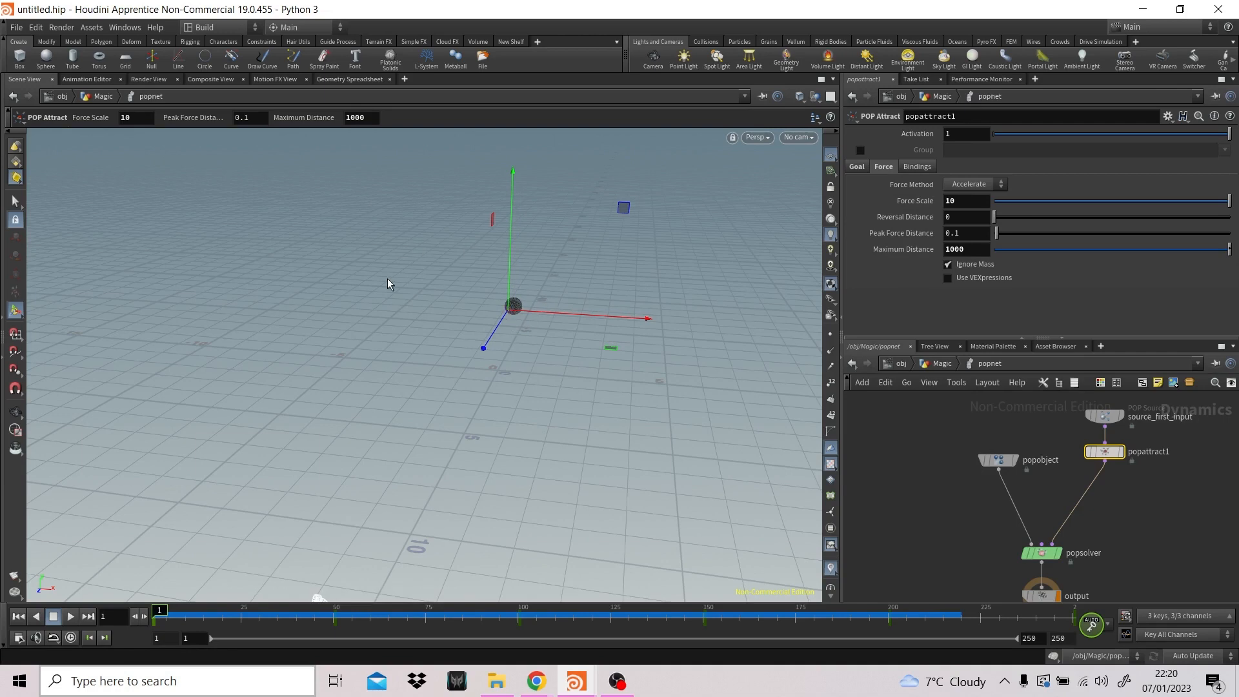
pyautogui.moveTo(159, 610)
pyautogui.mouseDown()
pyautogui.moveTo(501, 589)
pyautogui.moveTo(967, 600)
pyautogui.moveTo(152, 600)
pyautogui.mouseUp()
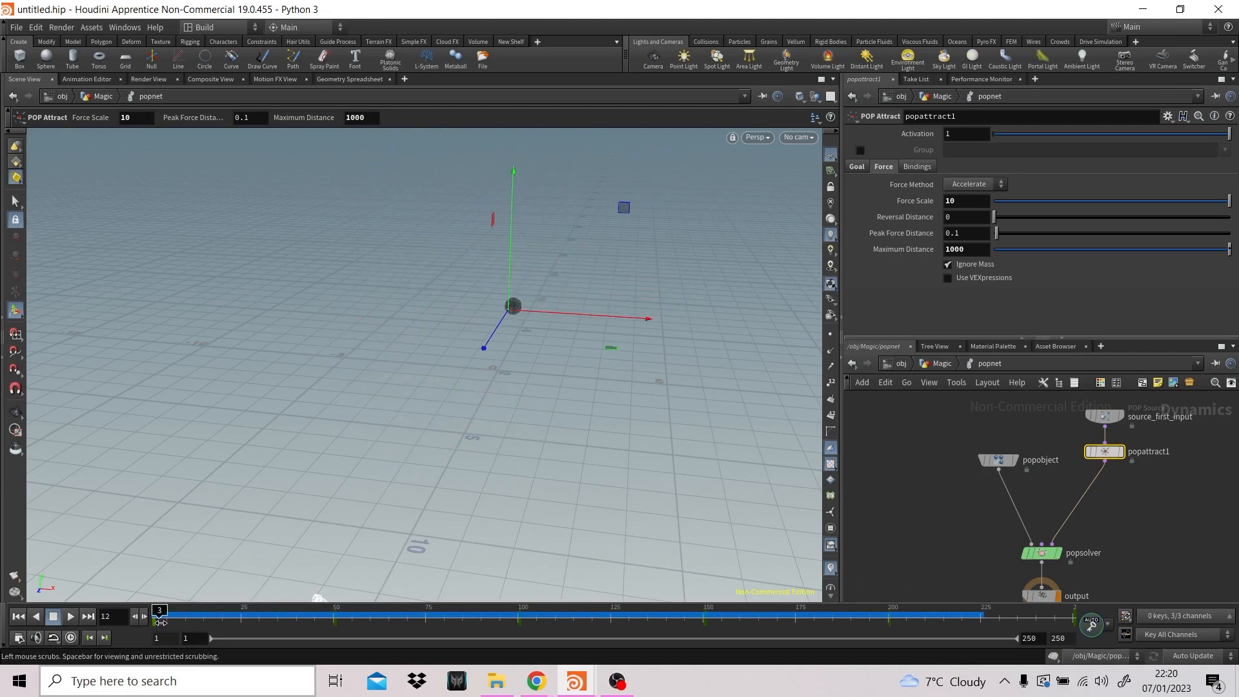
# - Insert a POP Wind node between the source and POP Attract nodes and set its noise Amplitude to 1
pyautogui.moveTo(1104, 451); pyautogui.dragTo(1104, 480)
pyautogui.press('Tab')
pyautogui.write('opwind')
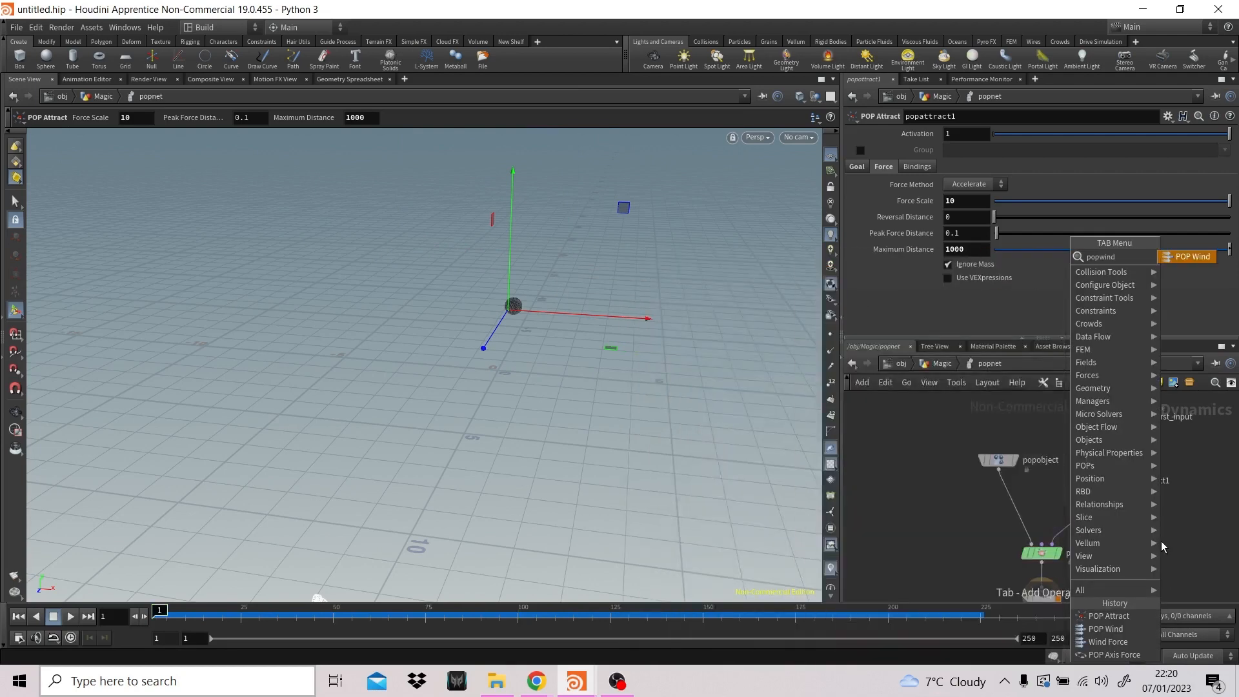
pyautogui.press('Return')
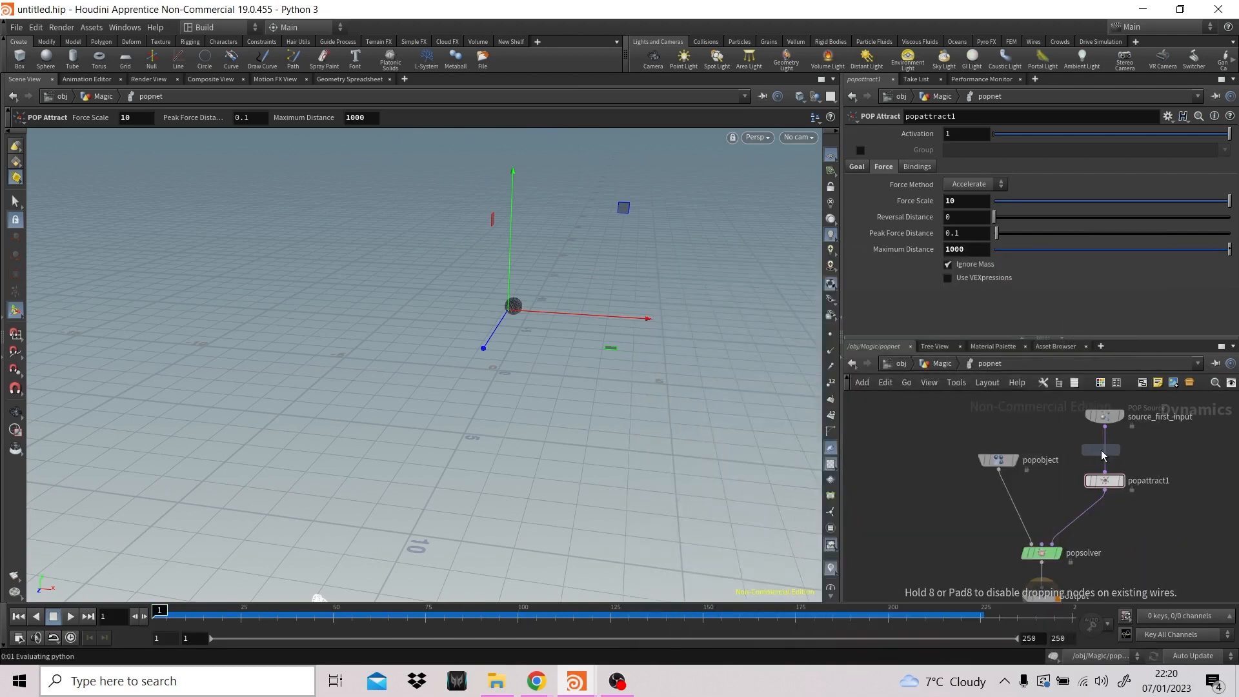
pyautogui.click(1106, 457)
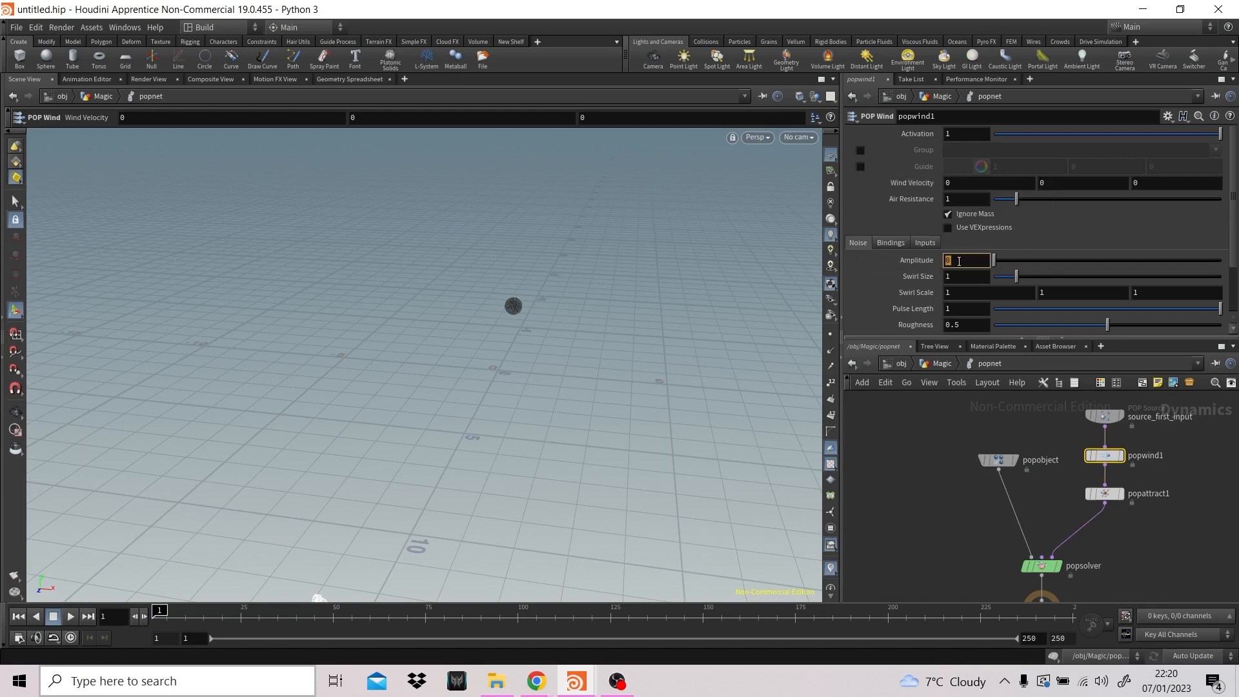
pyautogui.press('Return')
# - Play the simulation with the wind noise, rewind it and play it once more
pyautogui.click(70, 617)
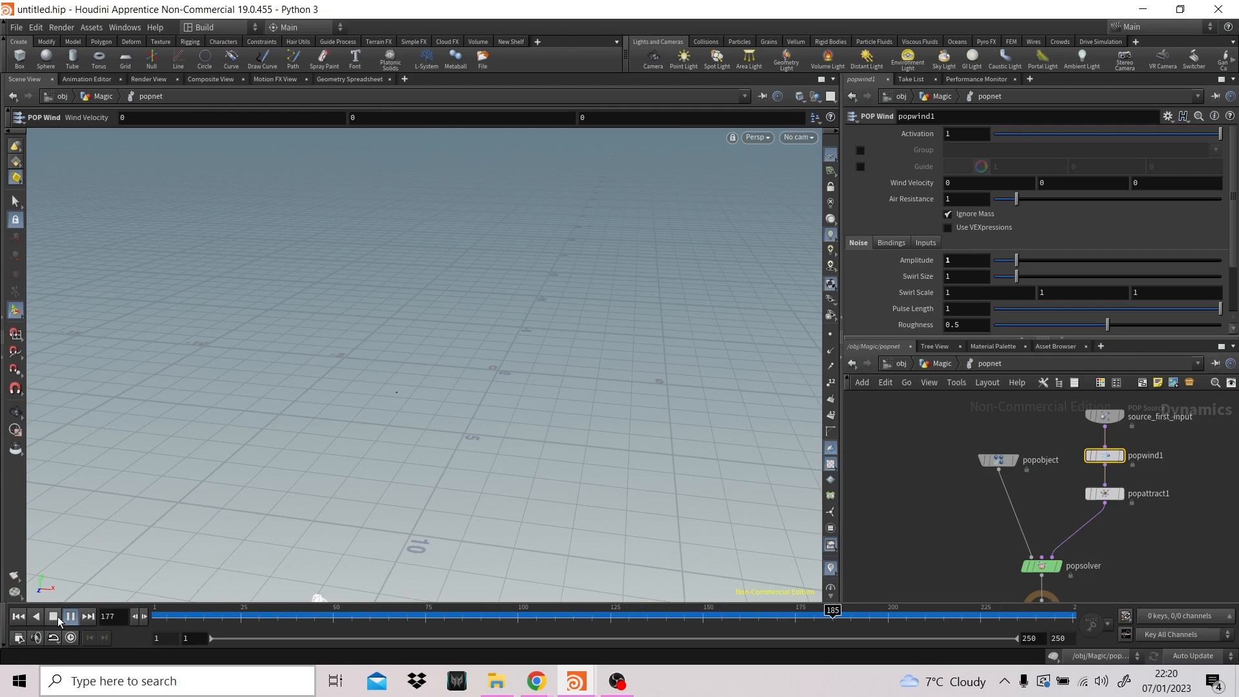
pyautogui.click(55, 616)
pyautogui.click(23, 618)
pyautogui.click(71, 617)
pyautogui.click(52, 617)
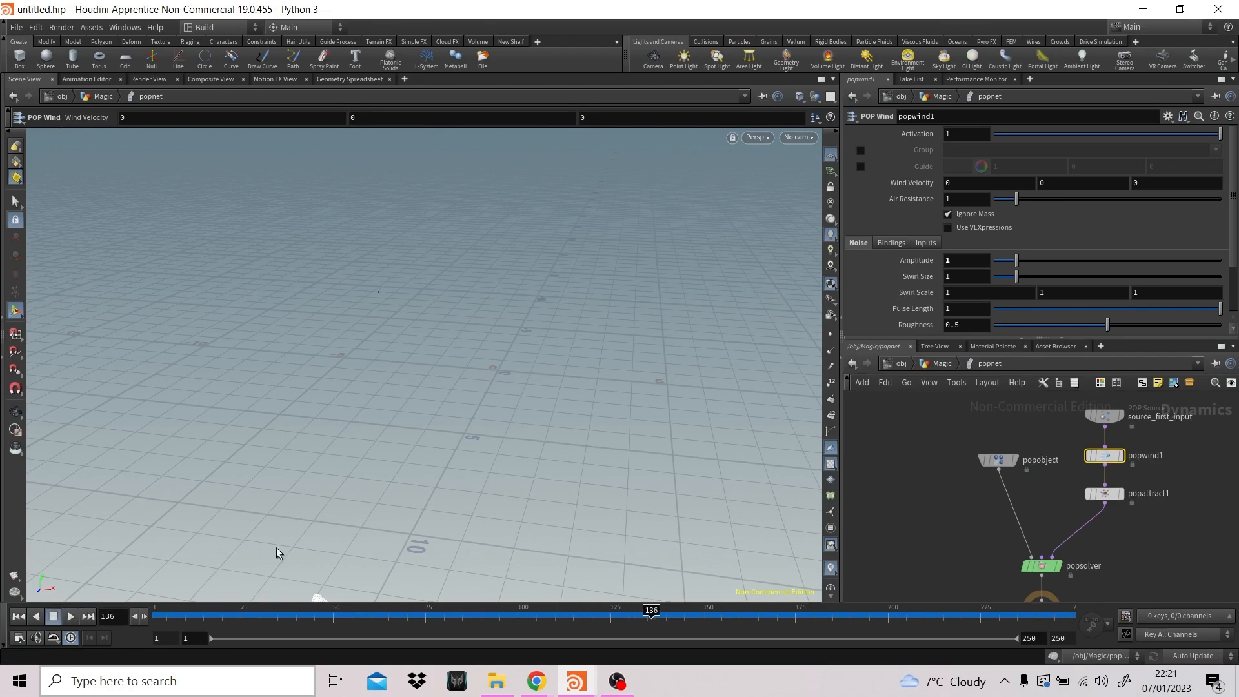
# - Set the POP Attract's Force Scale to 5 and replay the simulation from frame 1
pyautogui.click(1105, 493)
pyautogui.doubleClick(961, 201)
pyautogui.write('5')
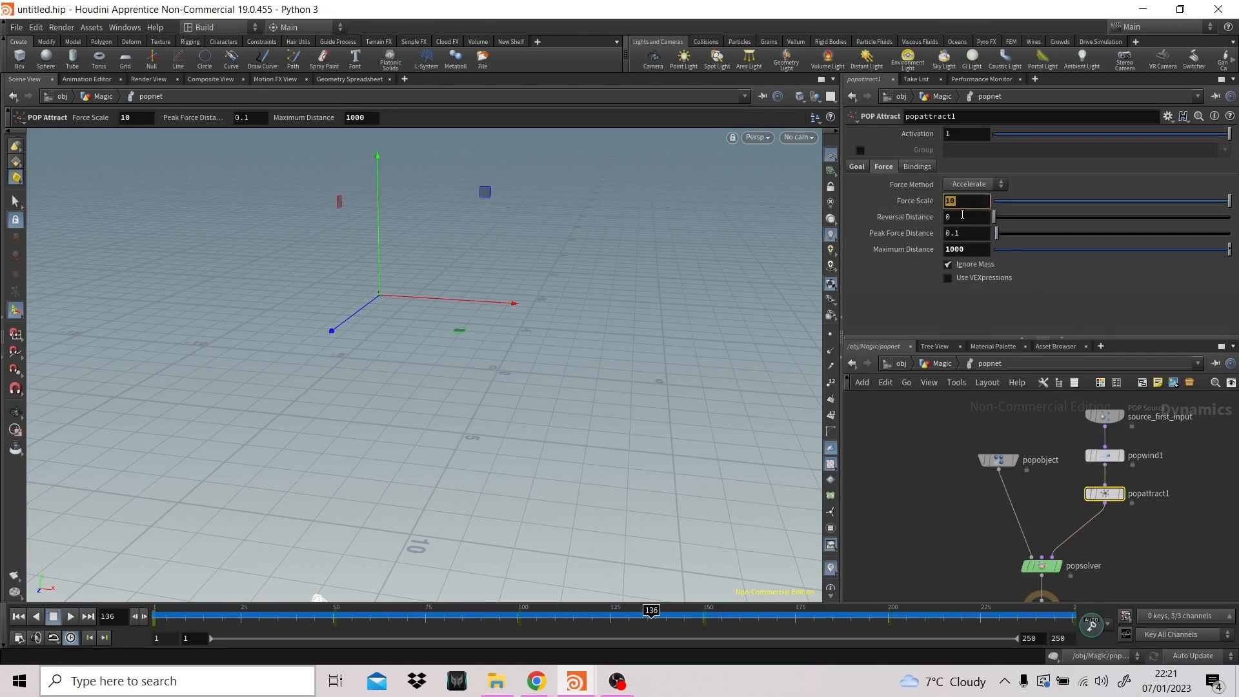
pyautogui.press('Return')
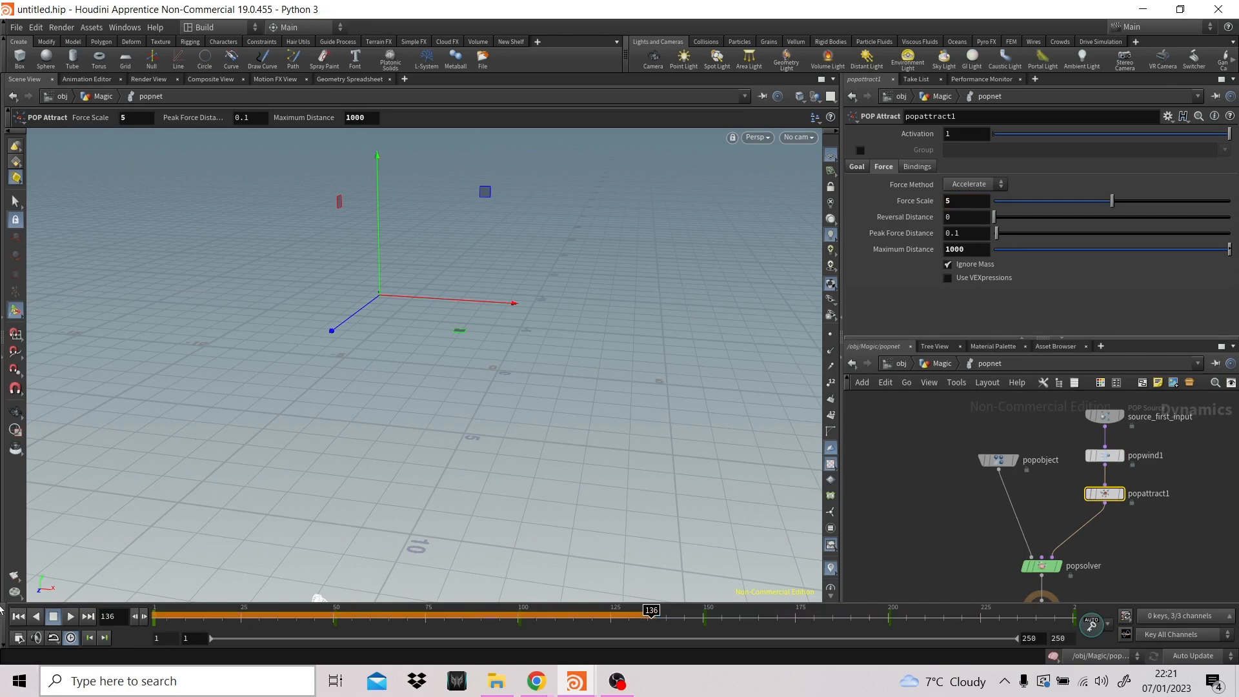
pyautogui.click(20, 618)
pyautogui.click(70, 617)
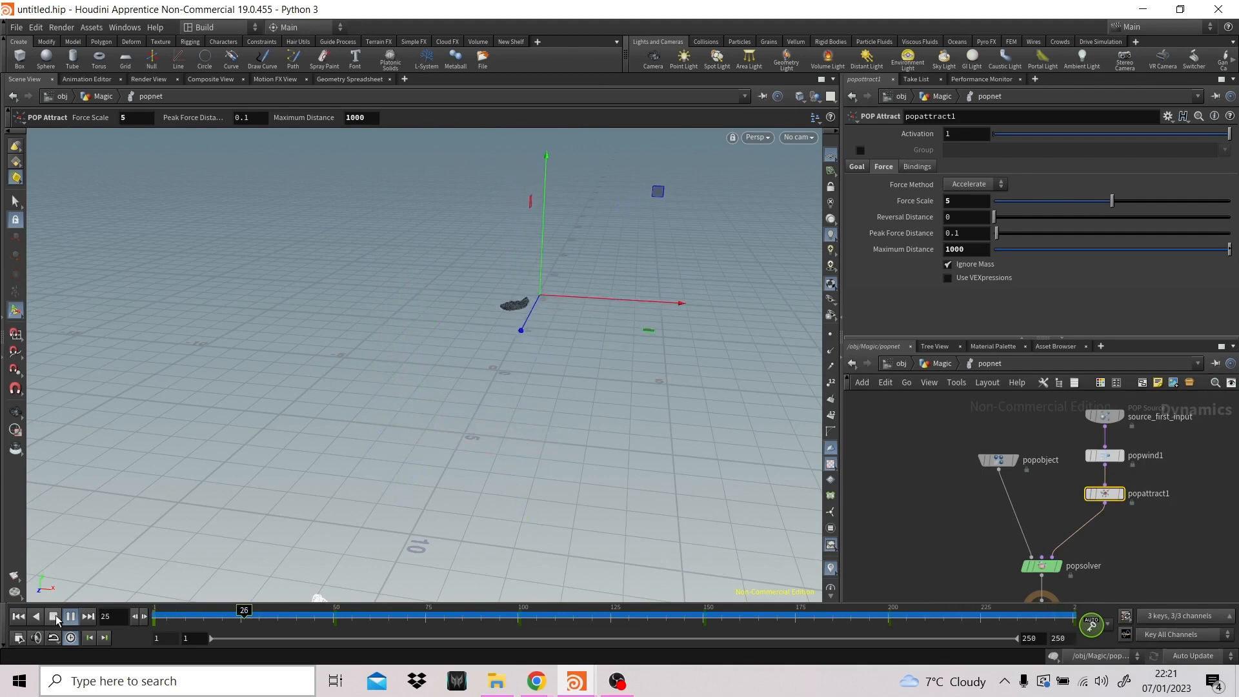
pyautogui.click(54, 616)
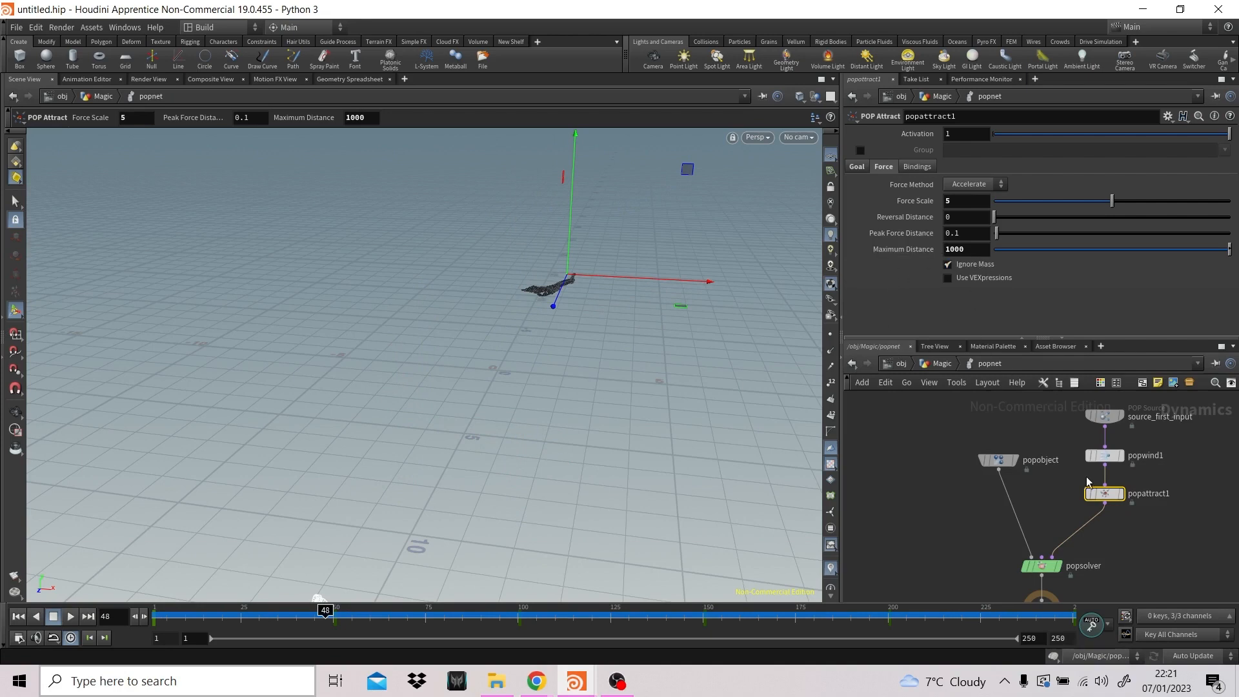
# - Revert the POP Attract's Maximum Distance to its default of 100 and replay the simulation from the start
pyautogui.rightClick(974, 250)
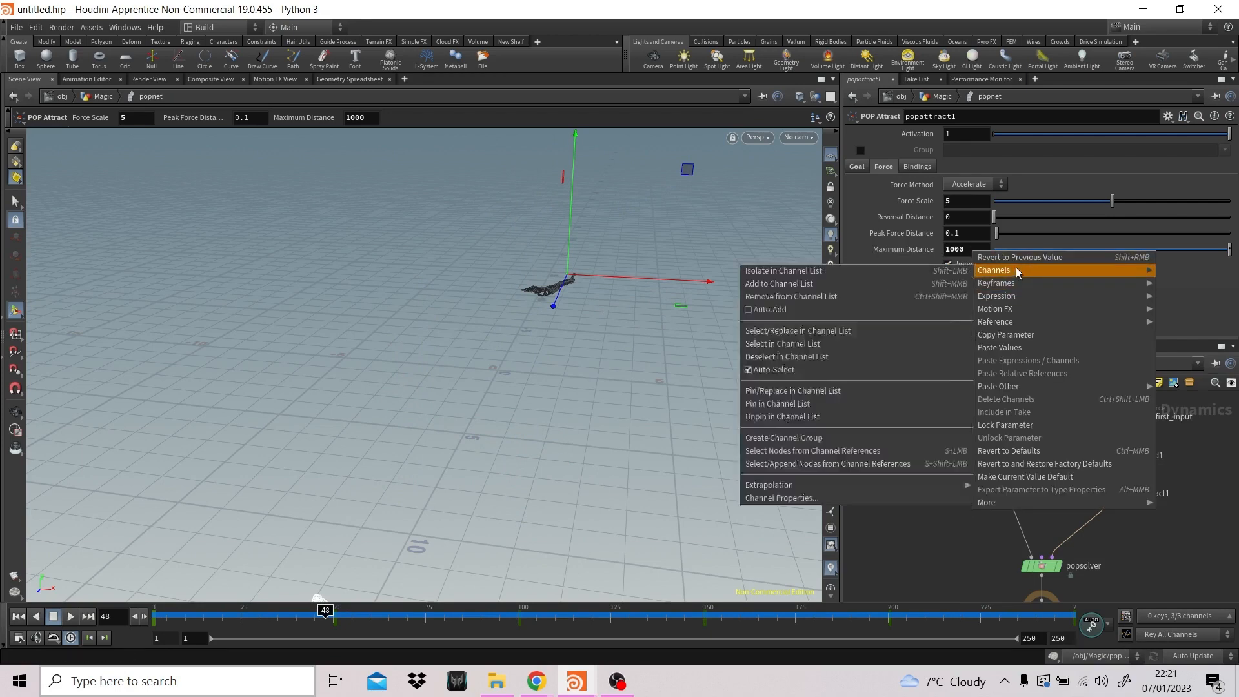
pyautogui.click(994, 450)
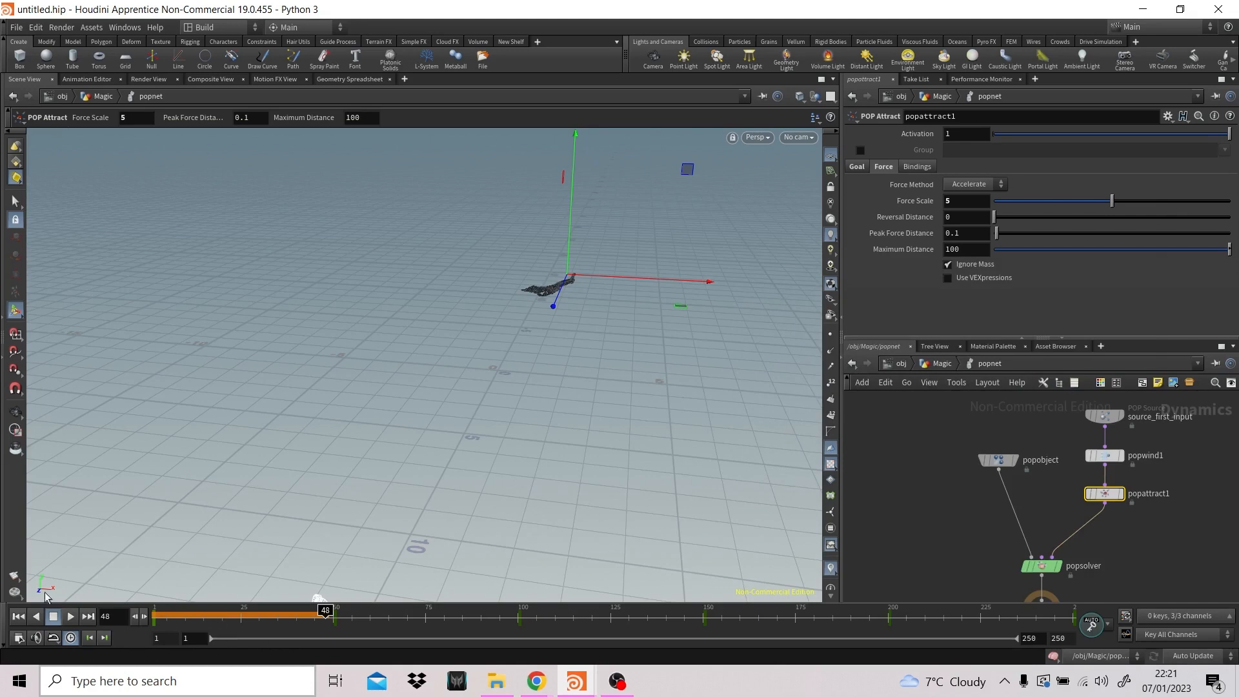
pyautogui.click(19, 617)
pyautogui.click(71, 616)
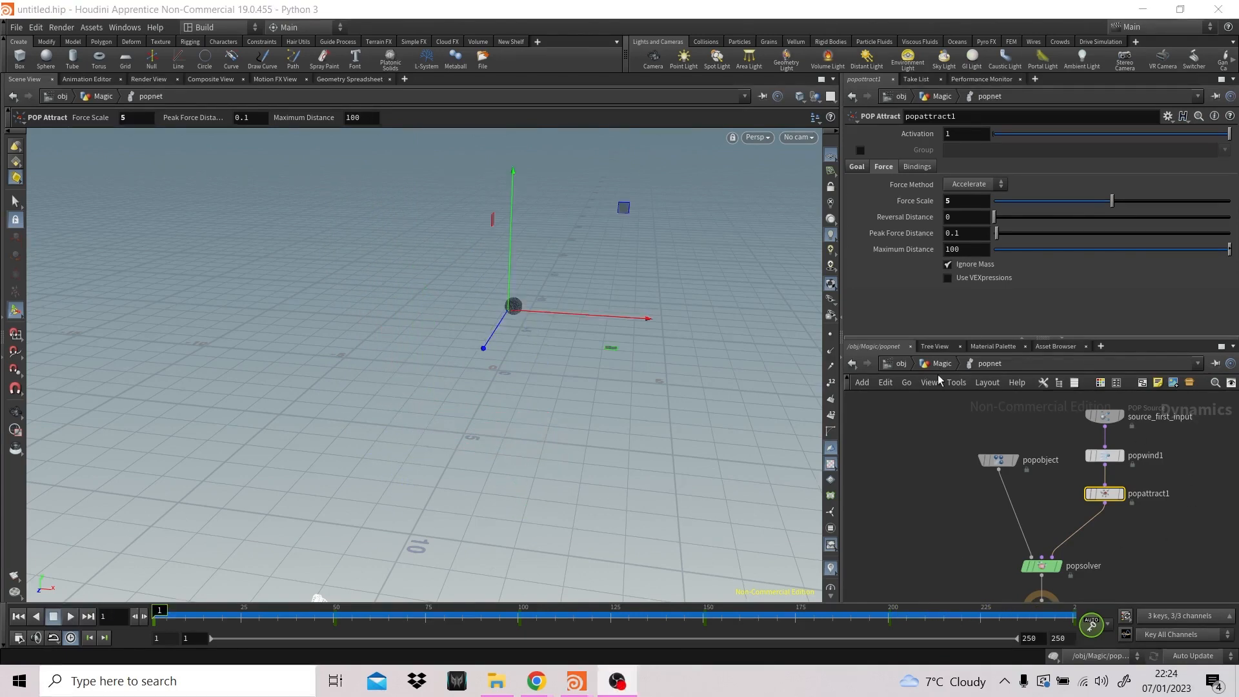
# - Insert a POP Color node between the POP Attract and POP Solver nodes
pyautogui.moveTo(1152, 538); pyautogui.dragTo(1125, 518, button='middle')
pyautogui.press('Tab')
pyautogui.write('pop')
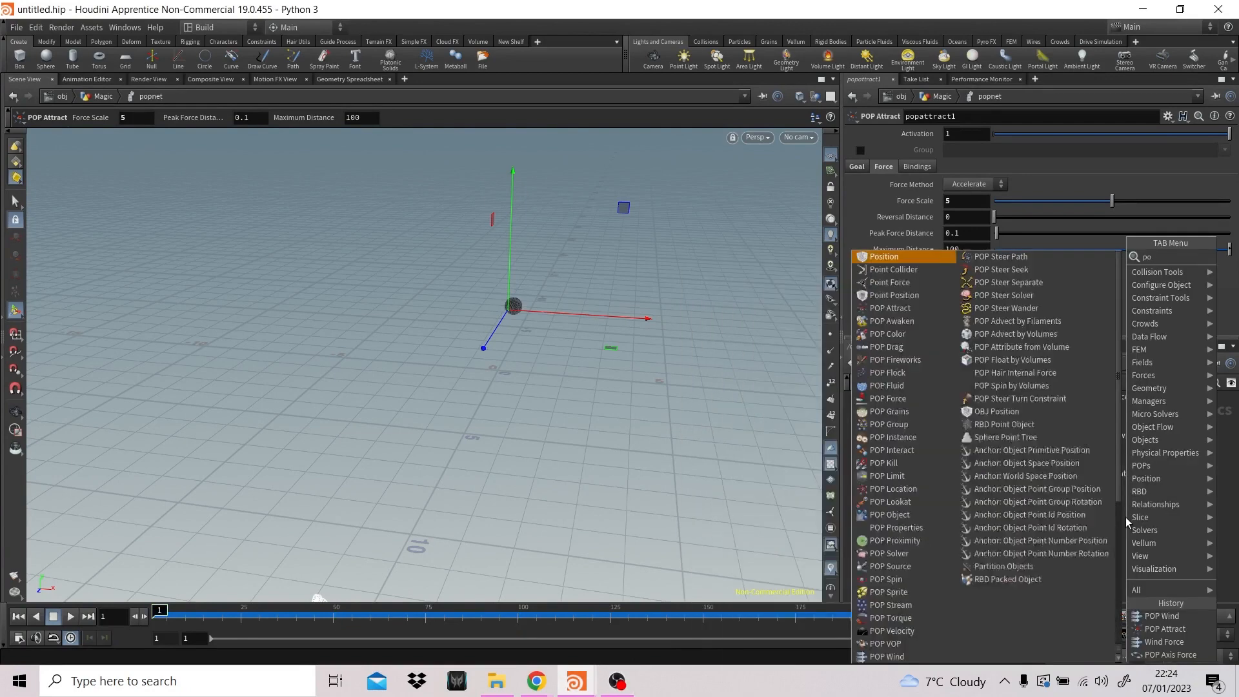
pyautogui.press('Down')
pyautogui.press('Down')
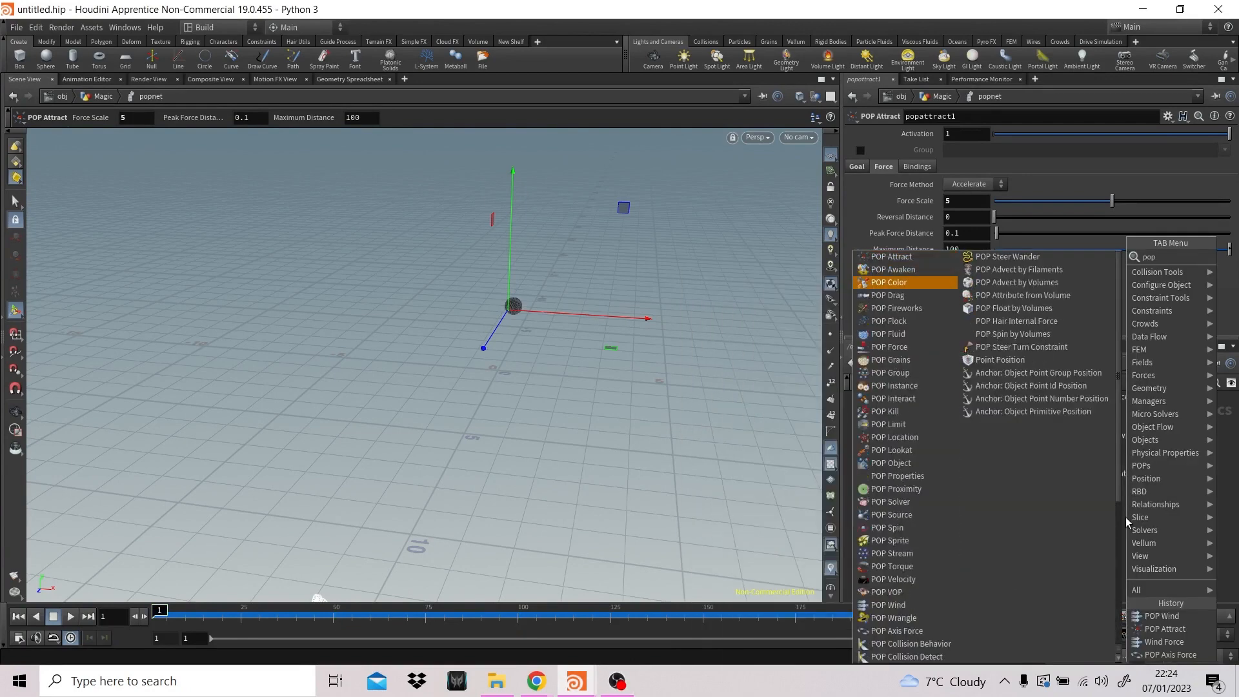
pyautogui.press('Return')
pyautogui.click(1071, 514)
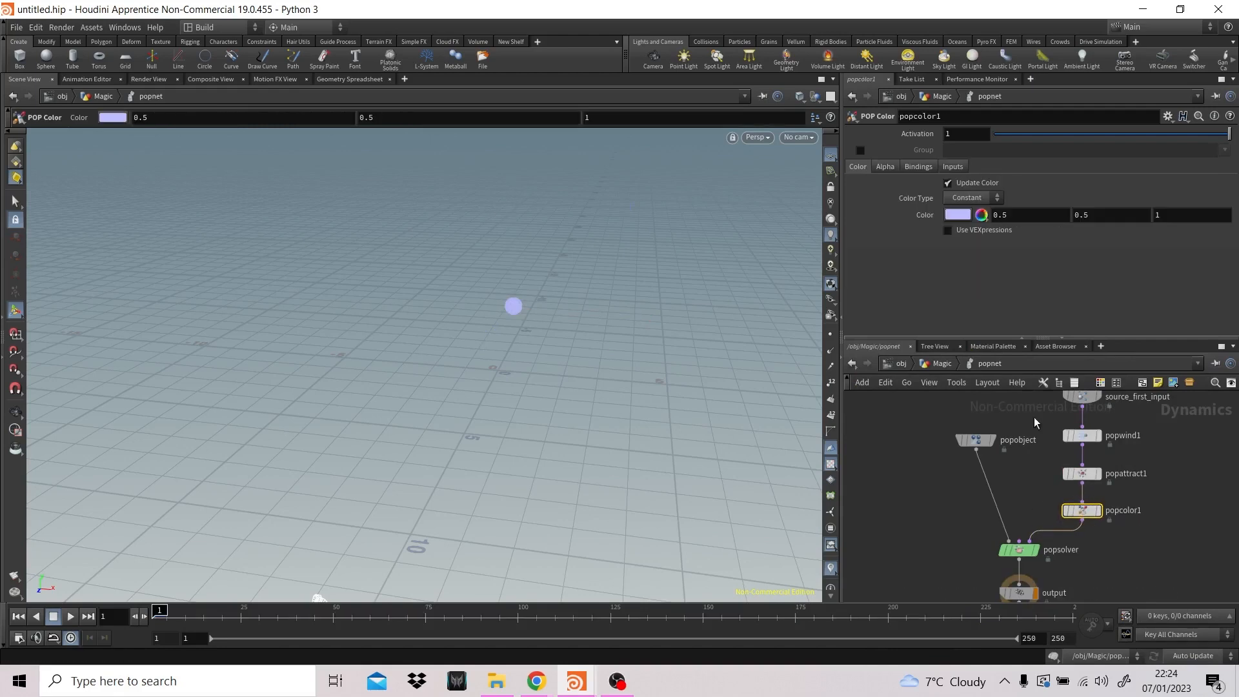
# - Set the POP Color node's constant color to magenta (1, 0, 1)
pyautogui.click(957, 214)
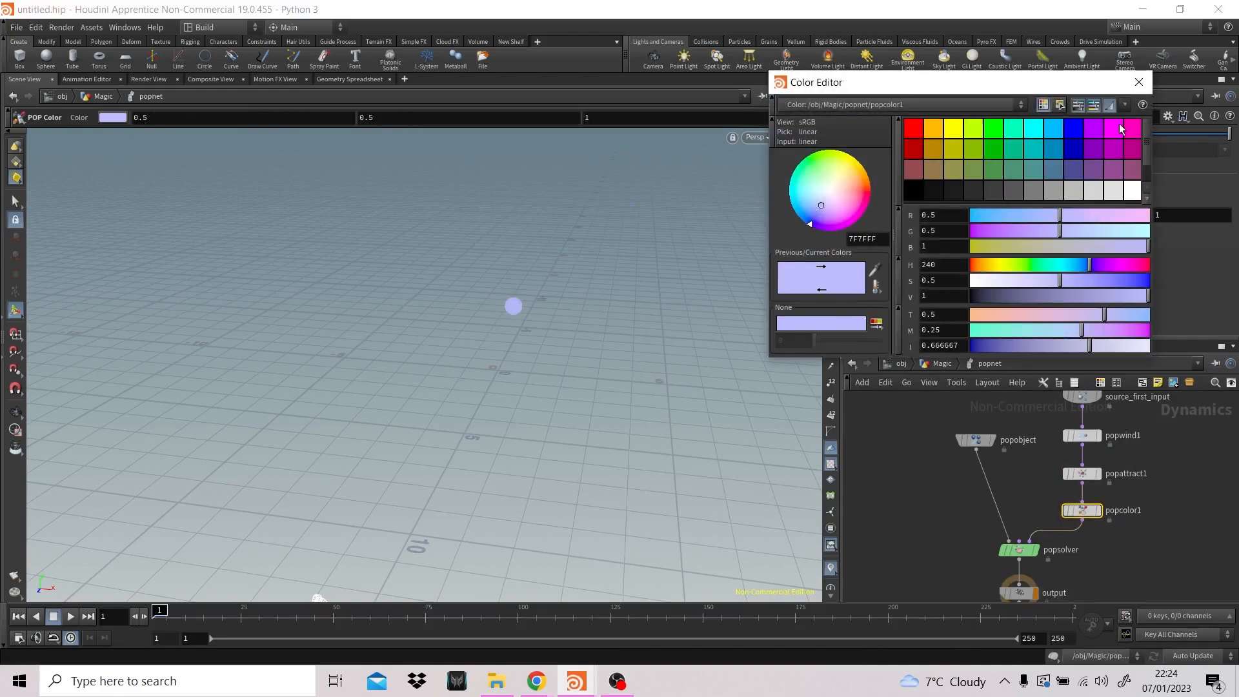
pyautogui.click(1114, 128)
pyautogui.click(1138, 82)
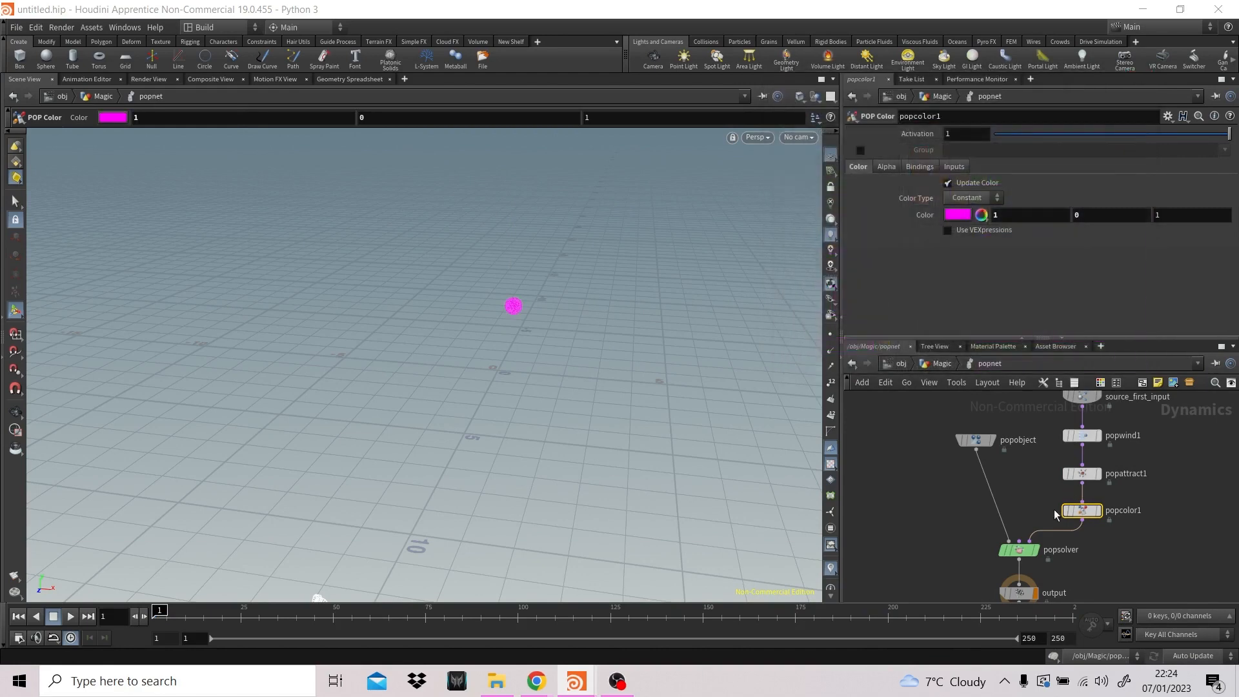
# - Try the Ramp color type on the POP Color node, inspect its VEXpression and return the type to Constant
pyautogui.click(974, 200)
pyautogui.click(974, 230)
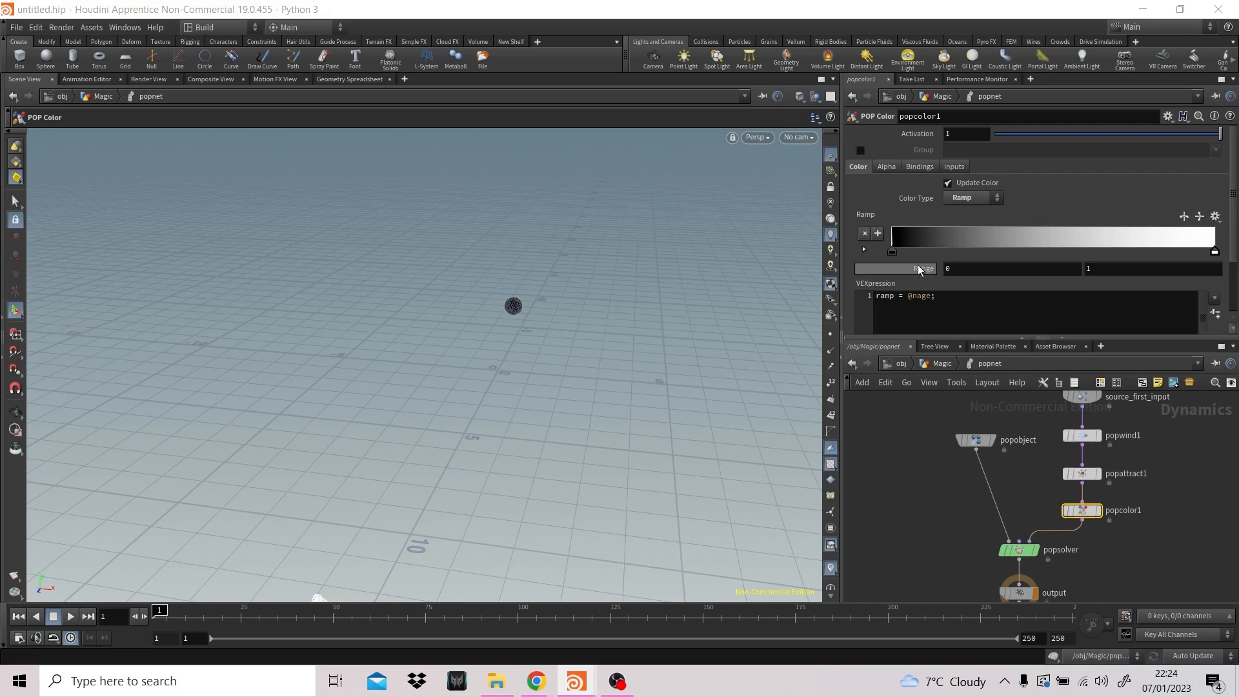
pyautogui.click(922, 297)
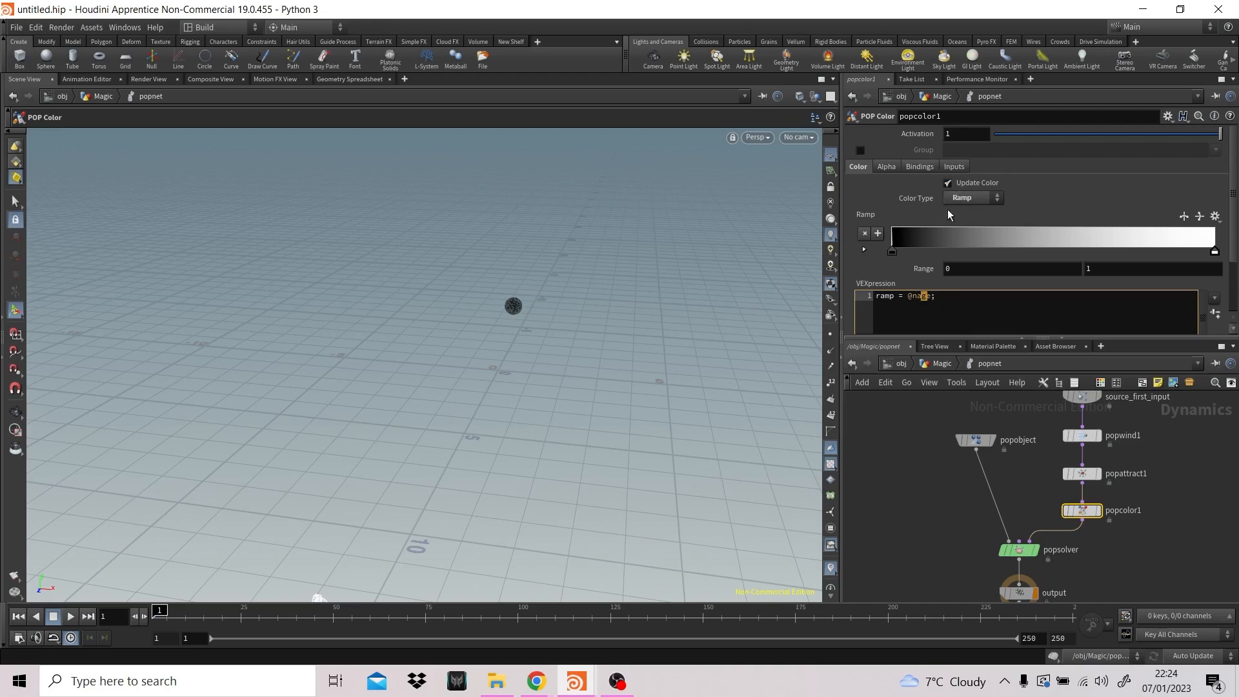
pyautogui.click(975, 200)
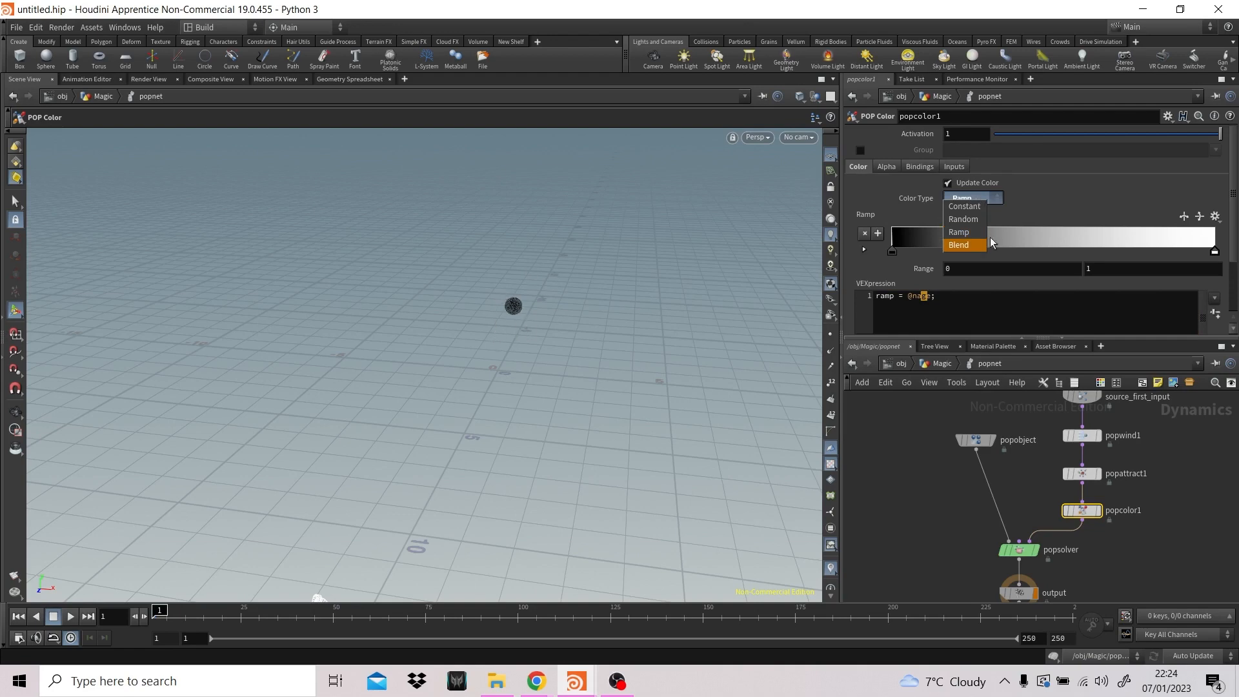
pyautogui.click(964, 206)
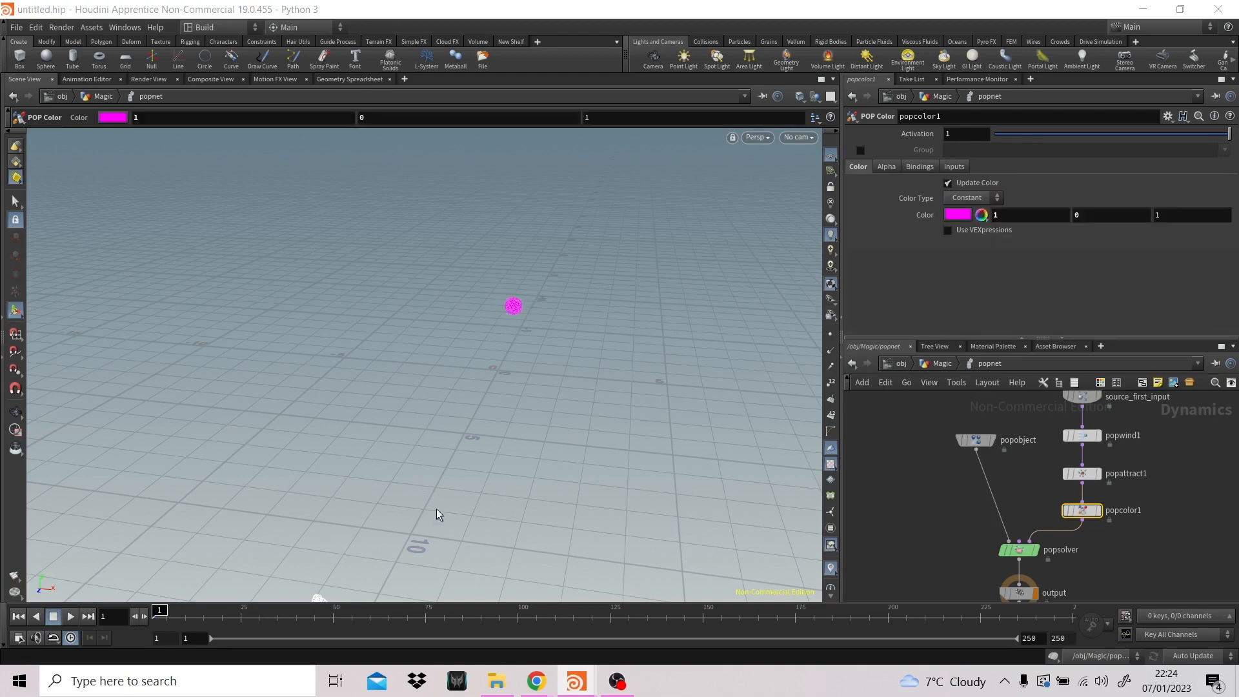
# - Go back up to the Magic network and add a Trail node connected below popnet
pyautogui.click(939, 364)
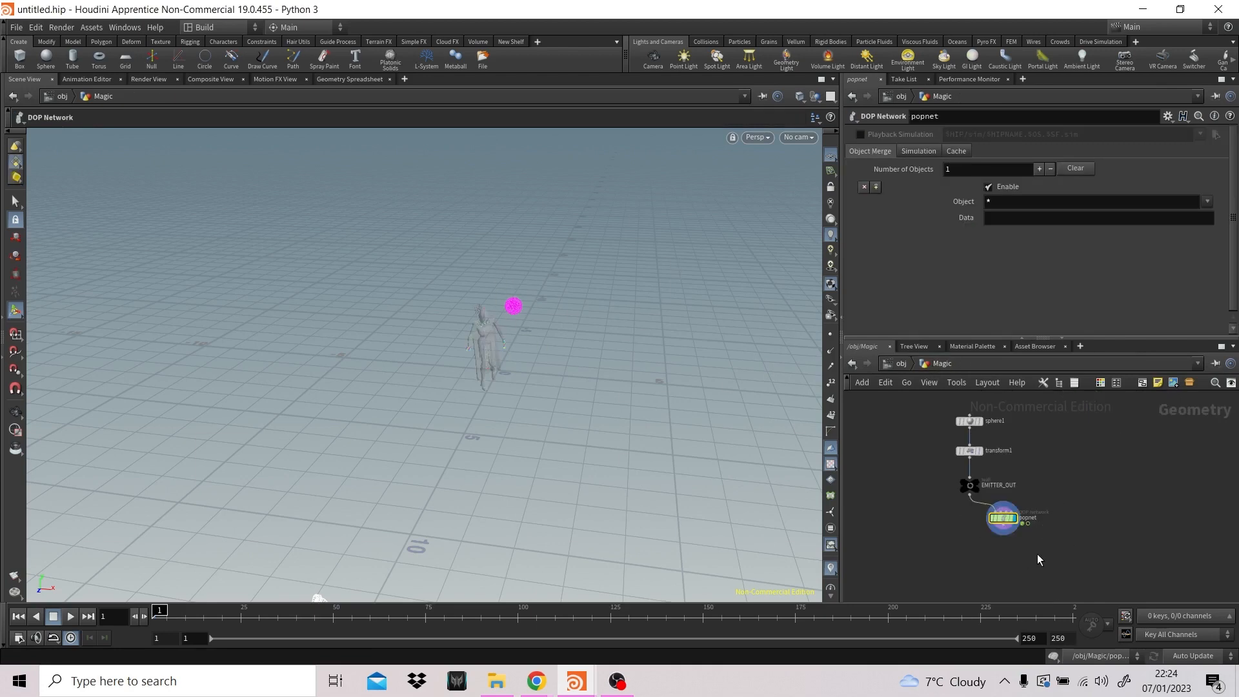
pyautogui.press('Tab')
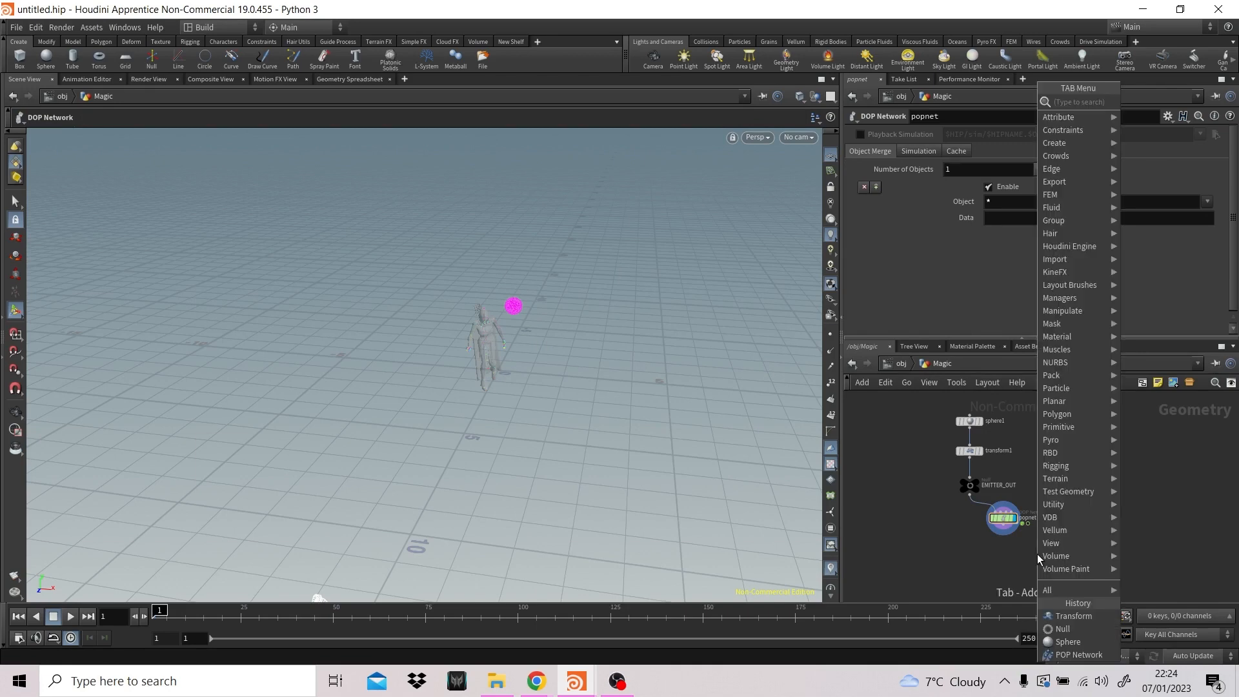
pyautogui.write('trail')
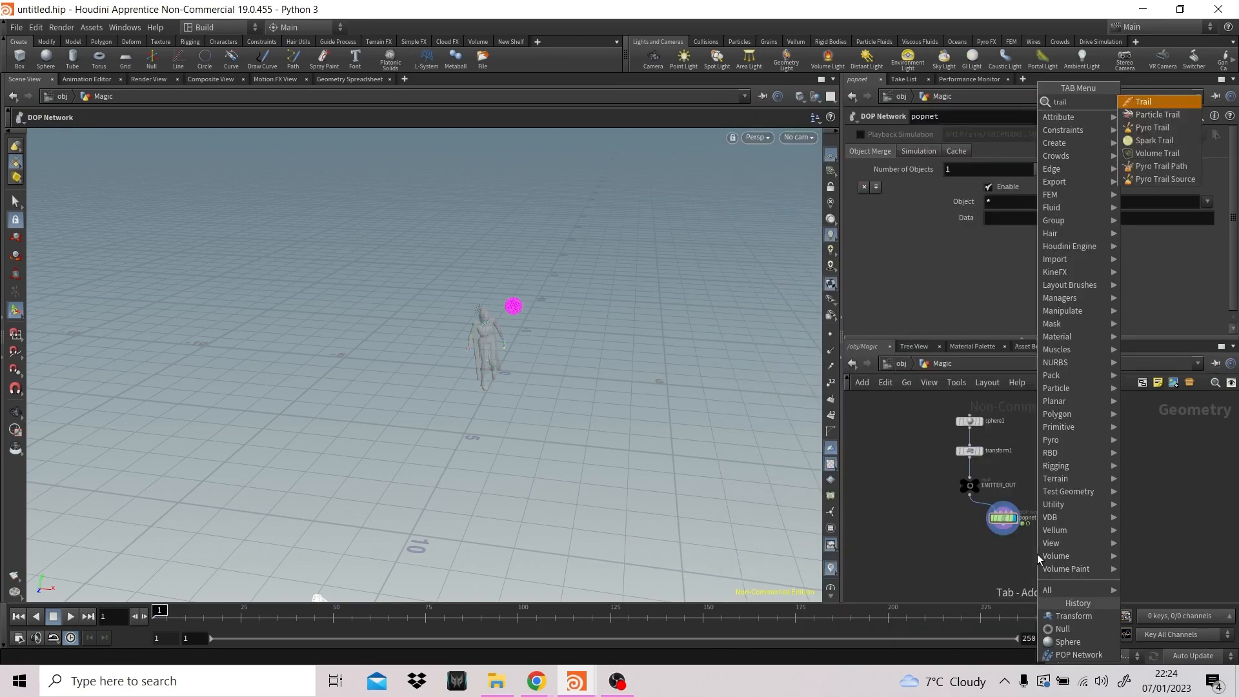
pyautogui.press('Return')
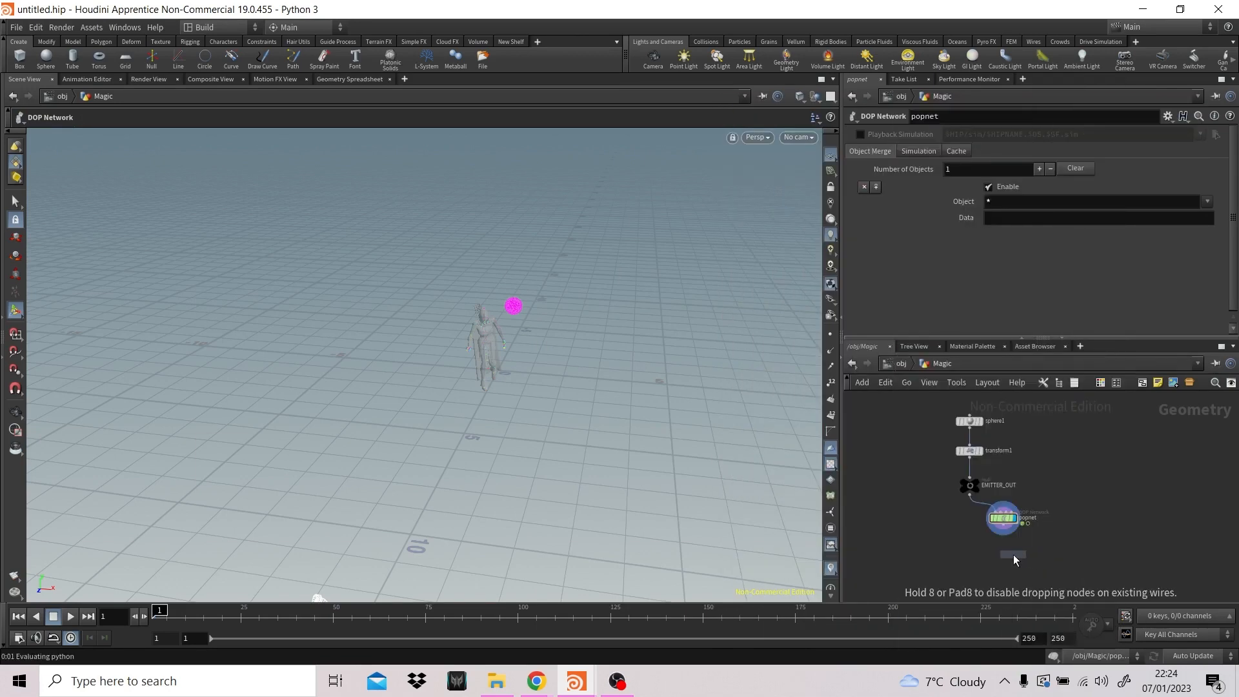
pyautogui.click(1002, 558)
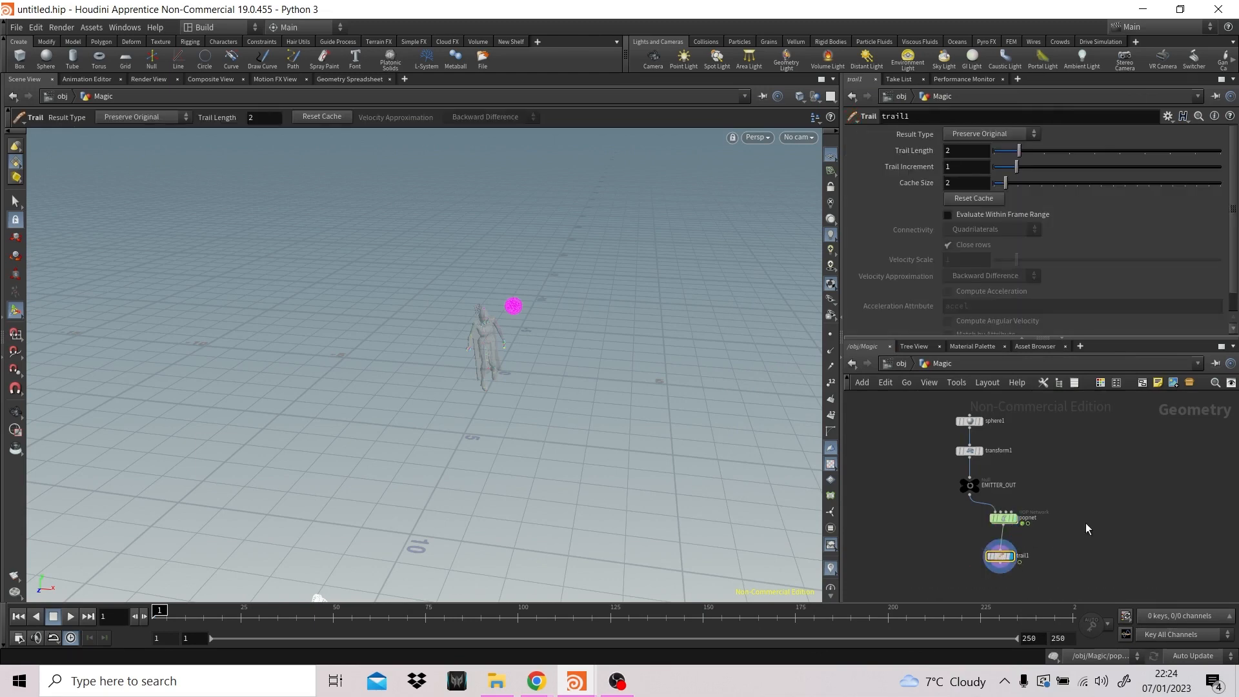
# - Play back the simulation to review the trail1 node's default trail, stopping partway through
pyautogui.moveTo(1062, 535); pyautogui.dragTo(1063, 487, button='middle')
pyautogui.scroll(1, 1063, 487)
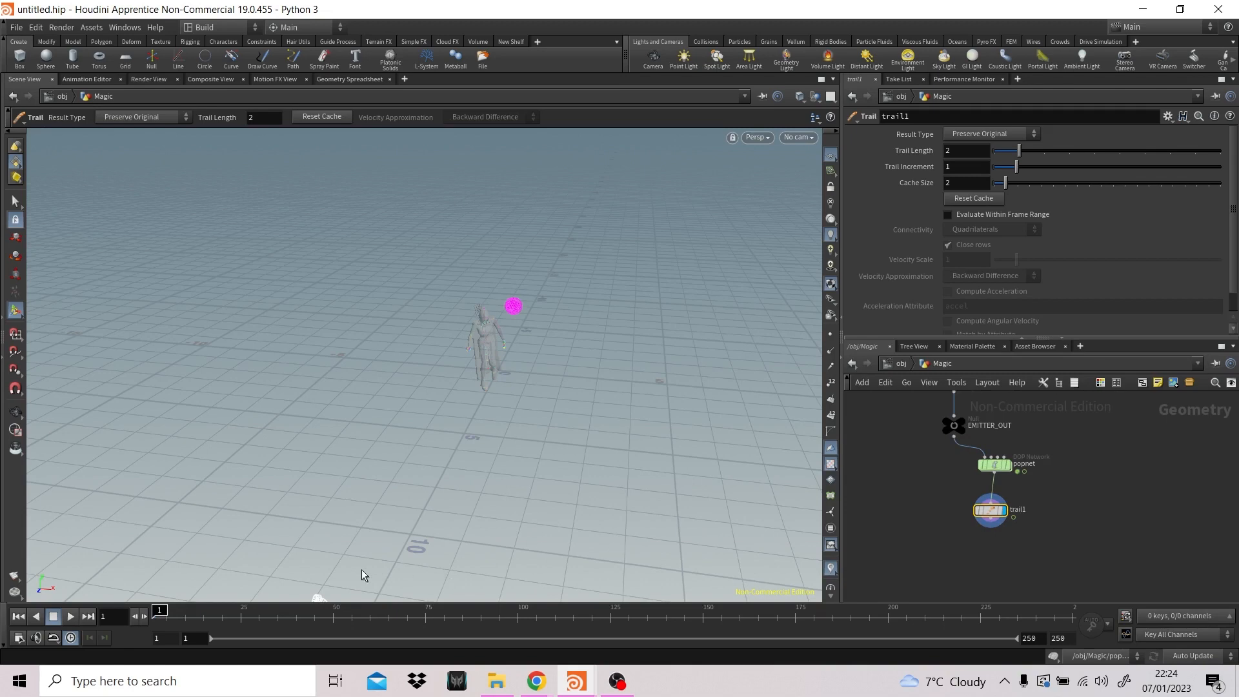
pyautogui.click(76, 614)
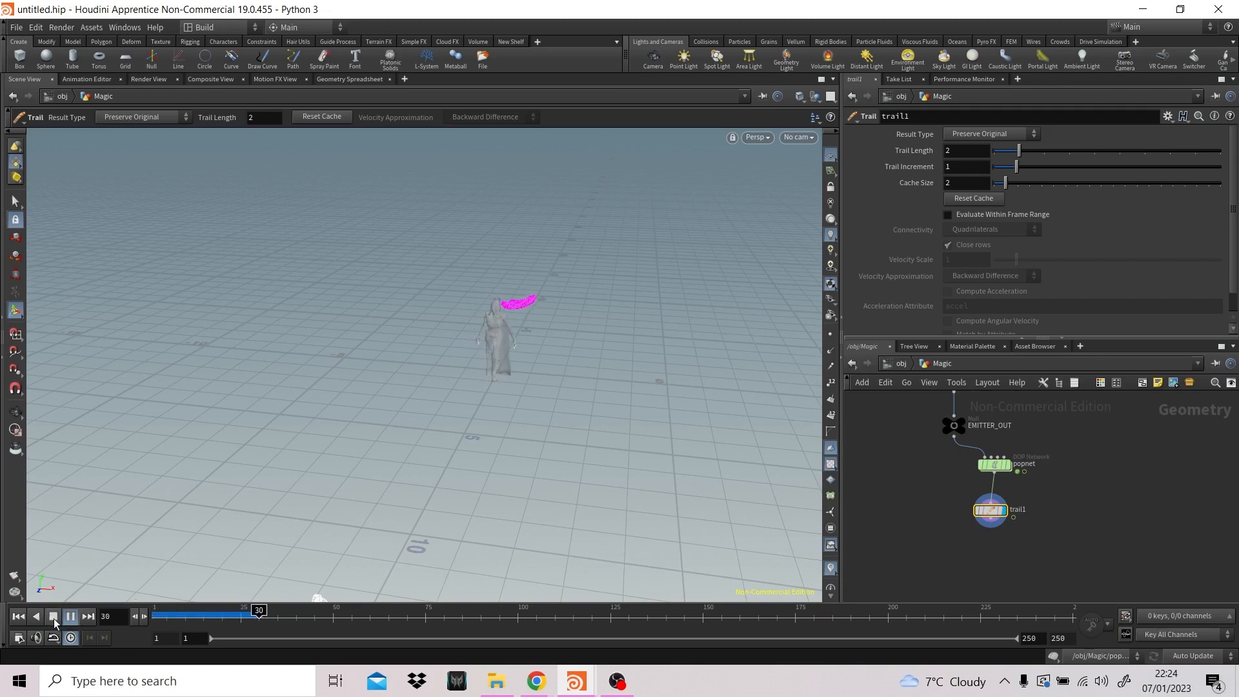
pyautogui.click(54, 617)
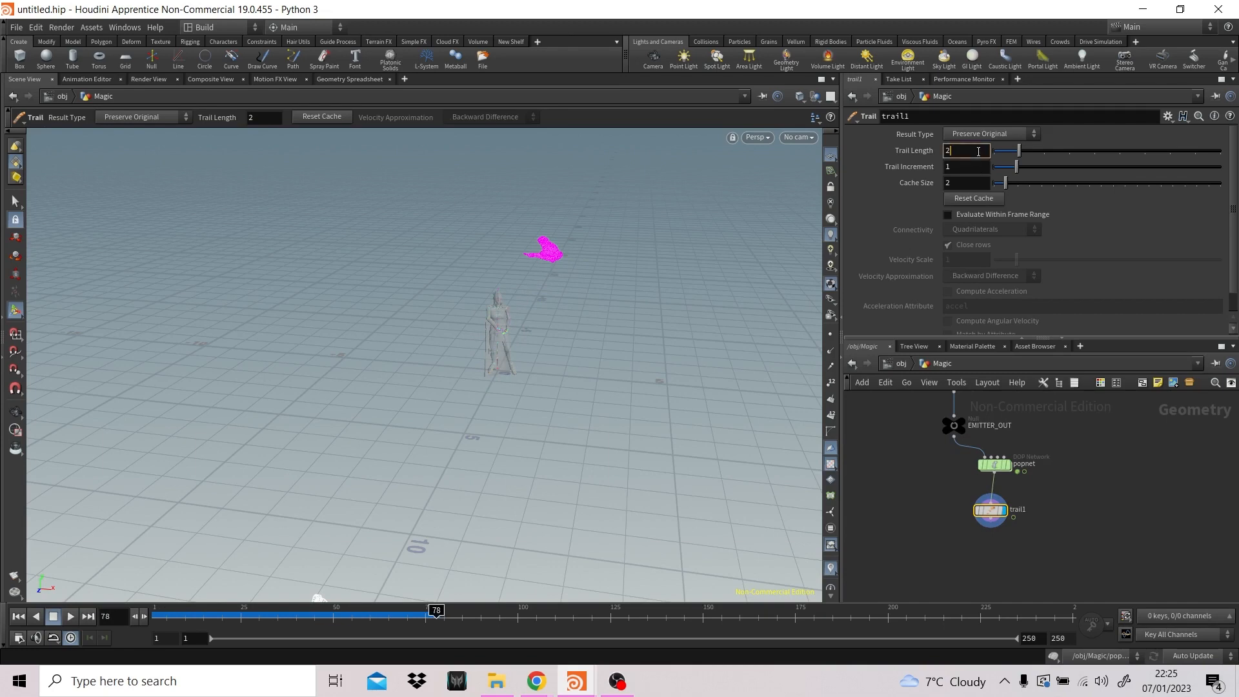
# - Set the Trail node's Trail Length to 20 and play the simulation from the first frame
pyautogui.write('0')
pyautogui.press('Return')
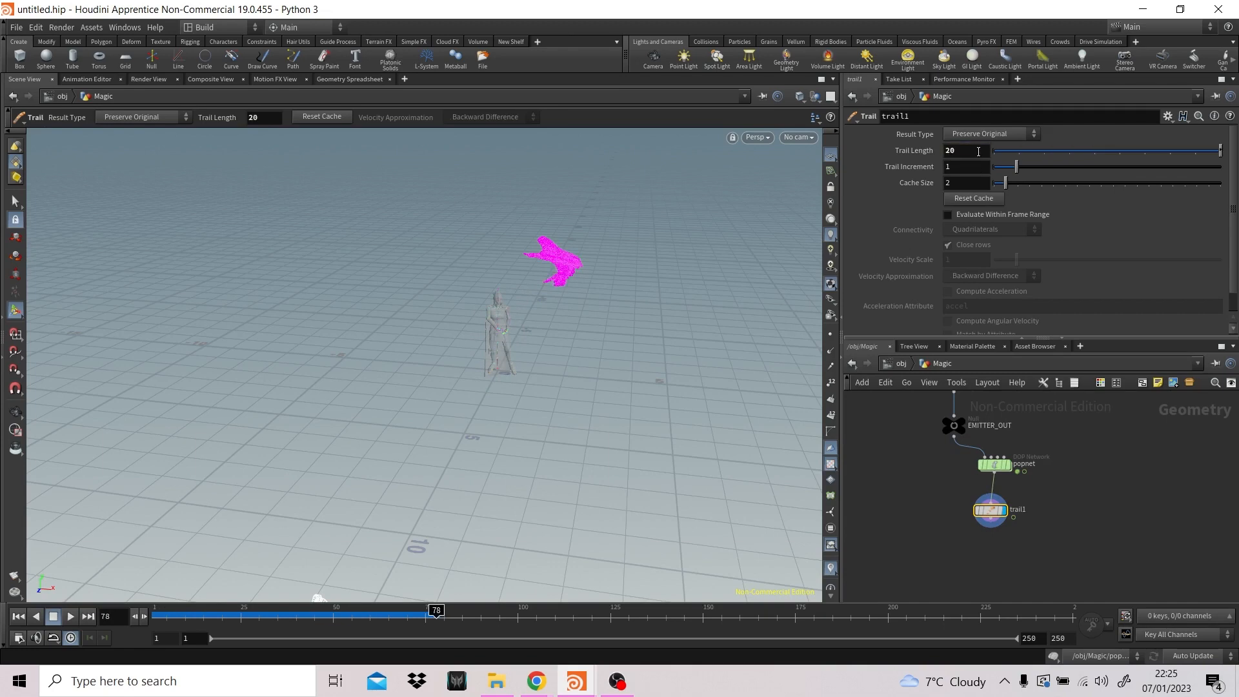
pyautogui.click(288, 612)
pyautogui.click(20, 617)
pyautogui.click(70, 617)
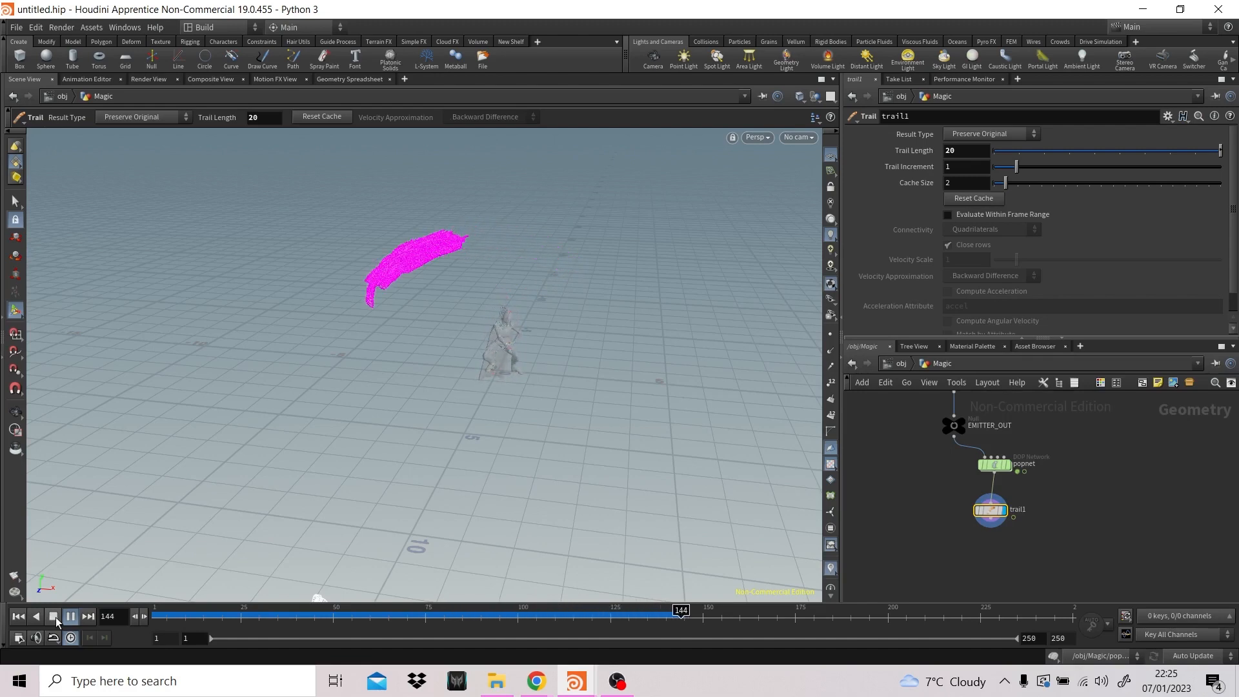
pyautogui.click(56, 617)
# - Set the Trail node's Trail Length to 100
pyautogui.click(967, 163)
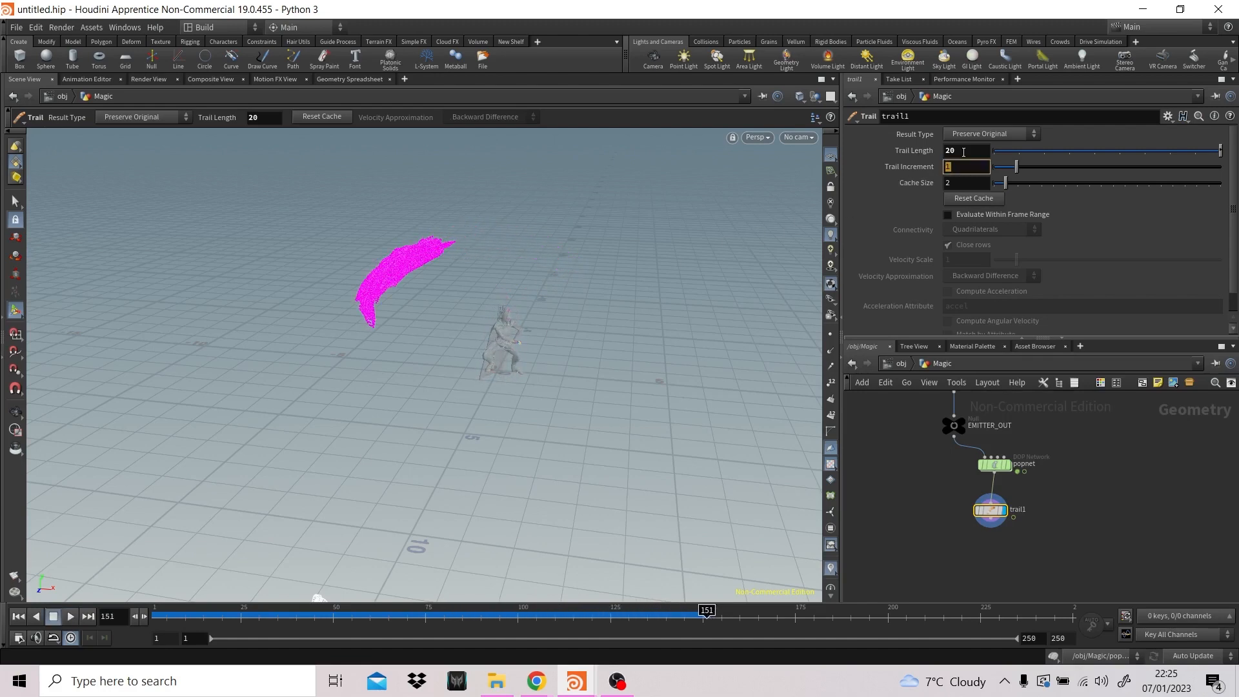
pyautogui.hotkey('shift', 'Tab')
pyautogui.write('100')
pyautogui.press('Return')
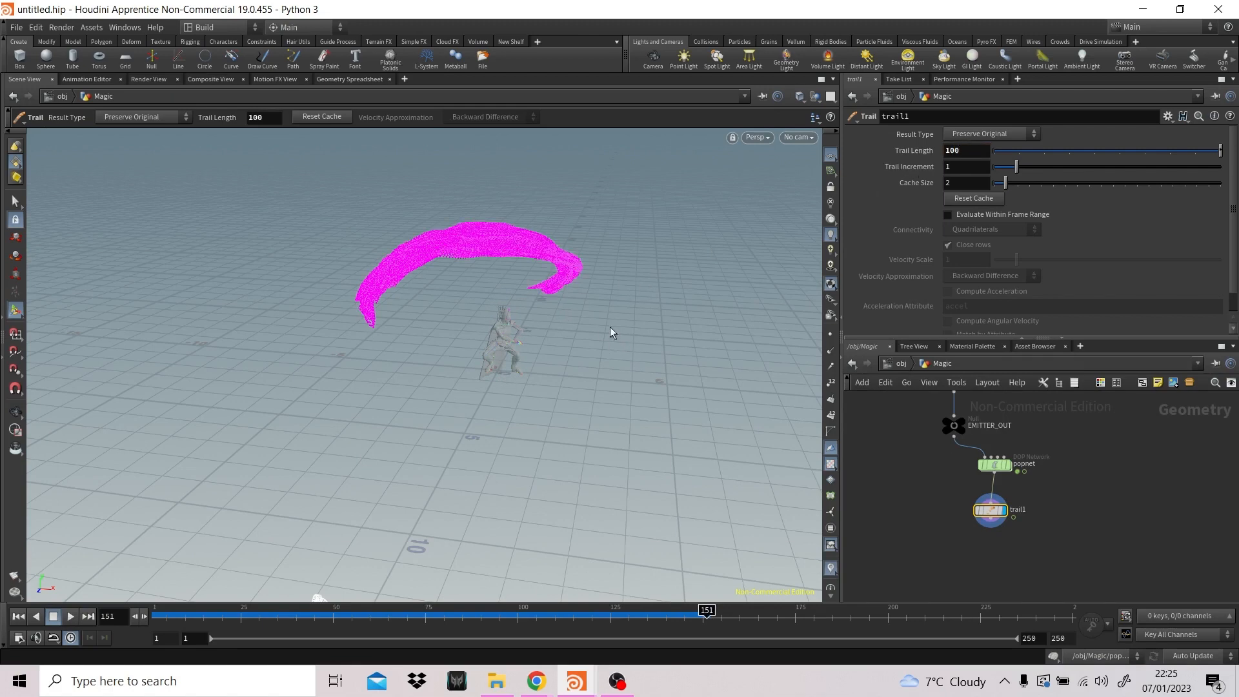
# - Look through cam1 in the viewport and set the Trail node's Trail Length to 200
pyautogui.click(799, 137)
pyautogui.click(794, 215)
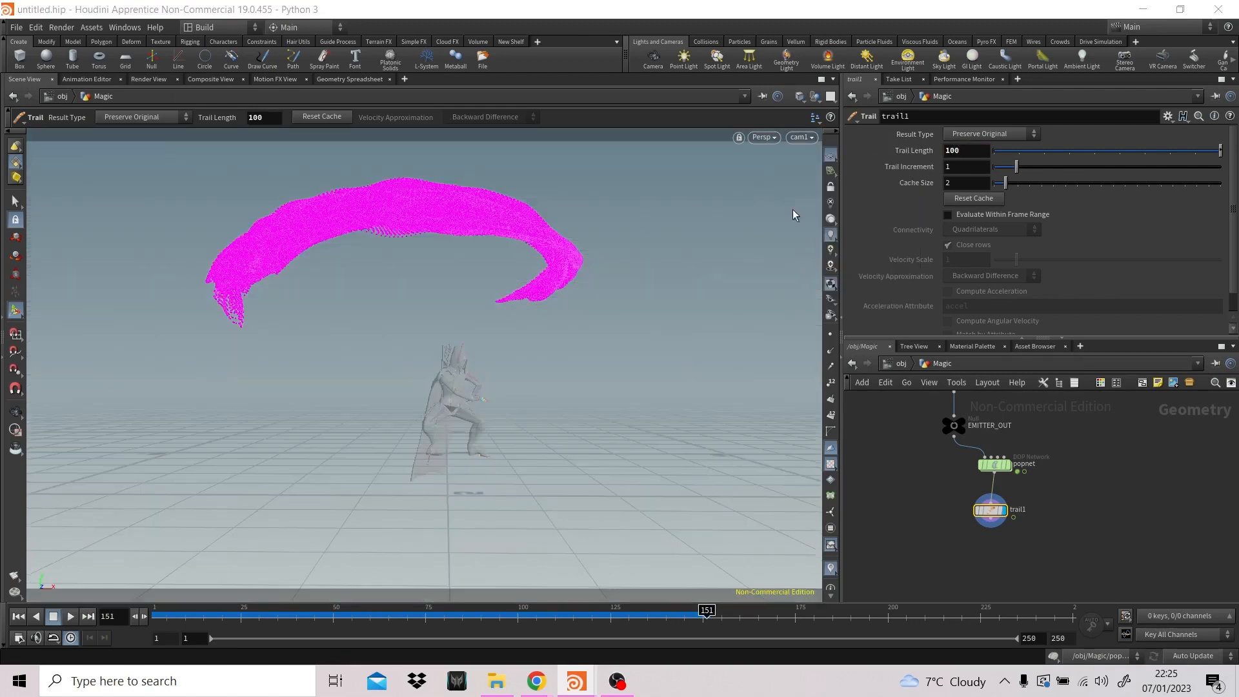
pyautogui.moveTo(973, 149); pyautogui.dragTo(923, 162)
pyautogui.write('200')
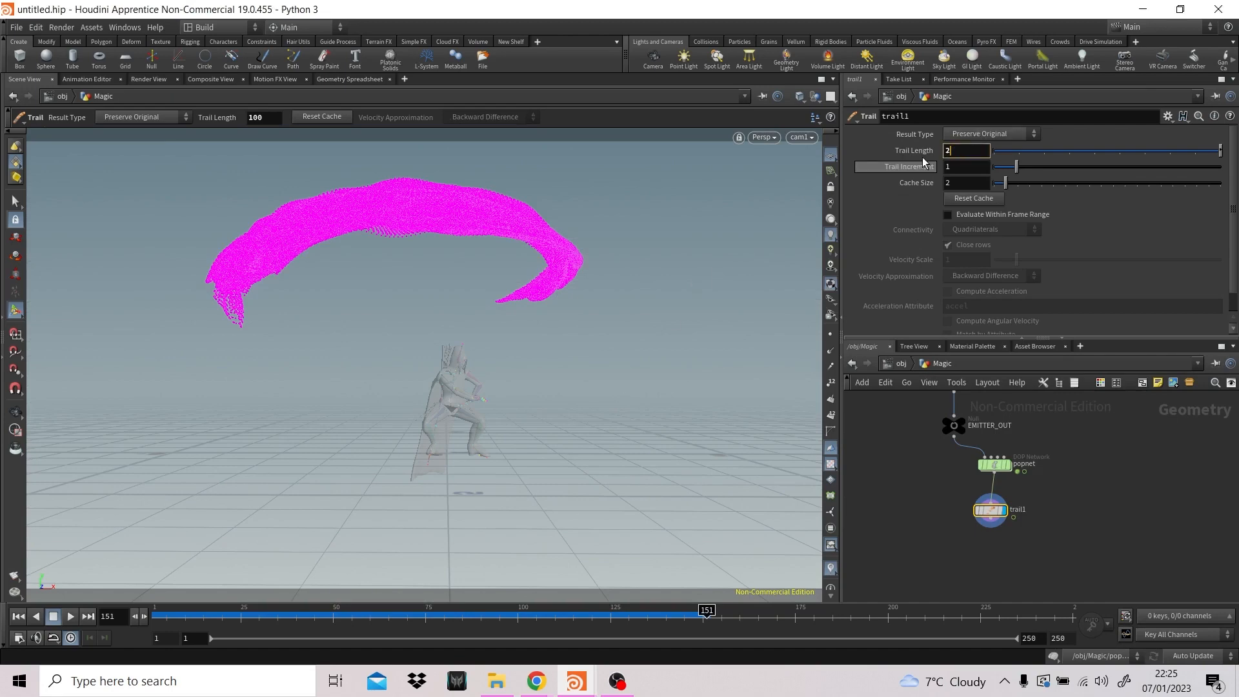
pyautogui.press('Return')
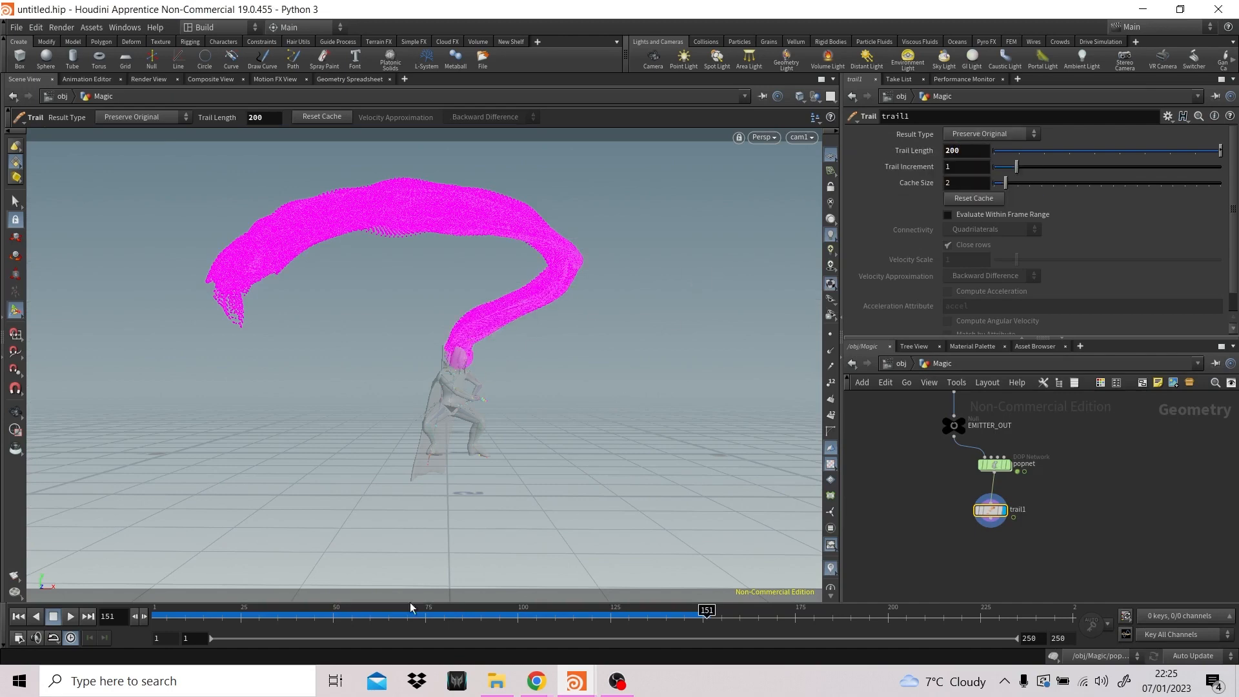
# - Play the animation from the first frame to review the long trail through the camera
pyautogui.click(18, 616)
pyautogui.click(70, 616)
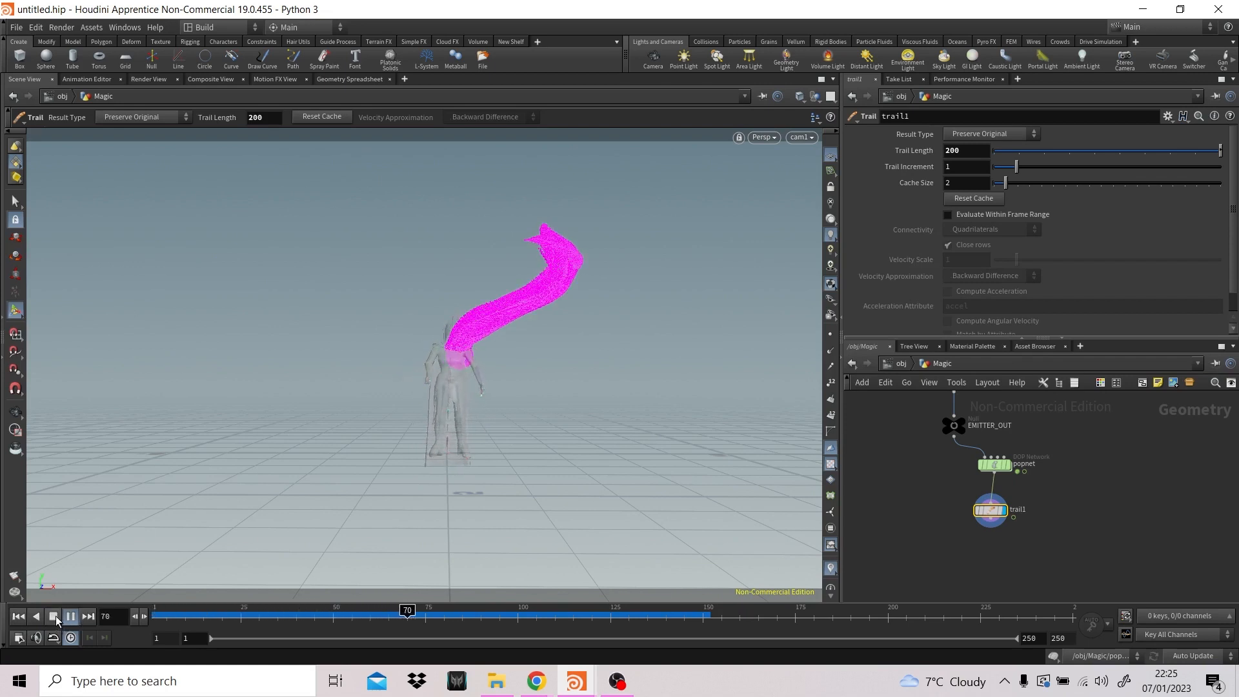
pyautogui.click(54, 617)
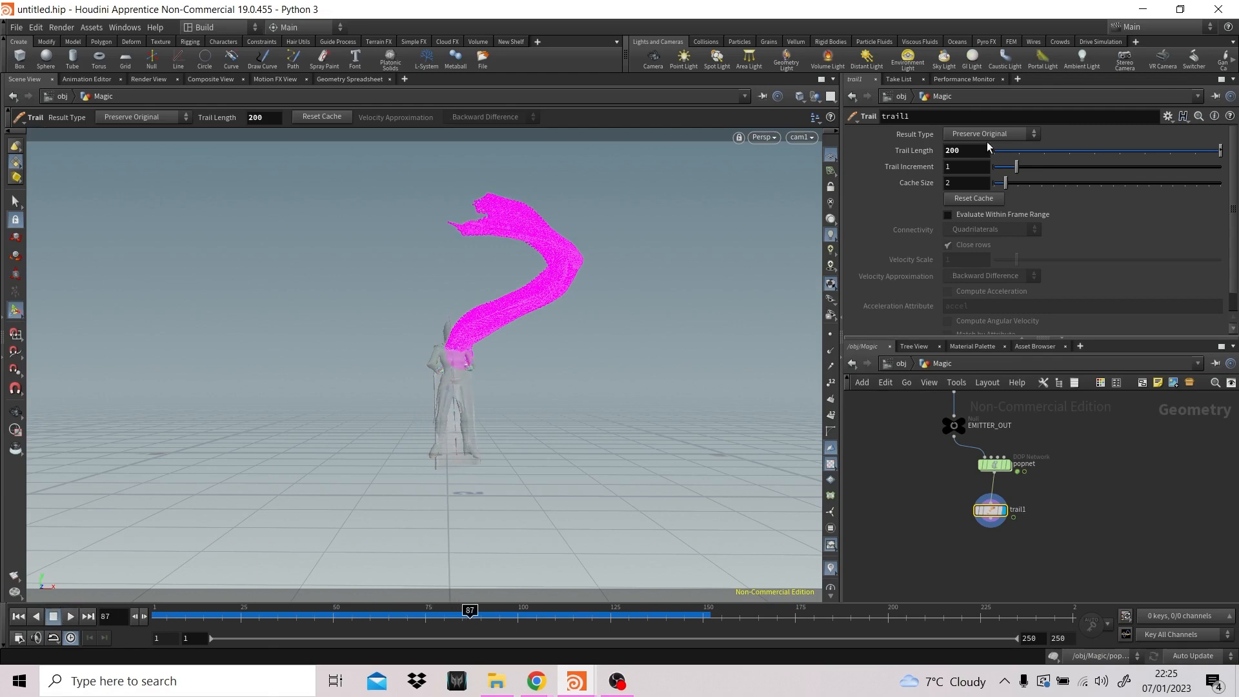
# - Set the Trail node's Trail Increment to 5 and play the simulation from the first frame
pyautogui.click(977, 165)
pyautogui.write('5')
pyautogui.press('Return')
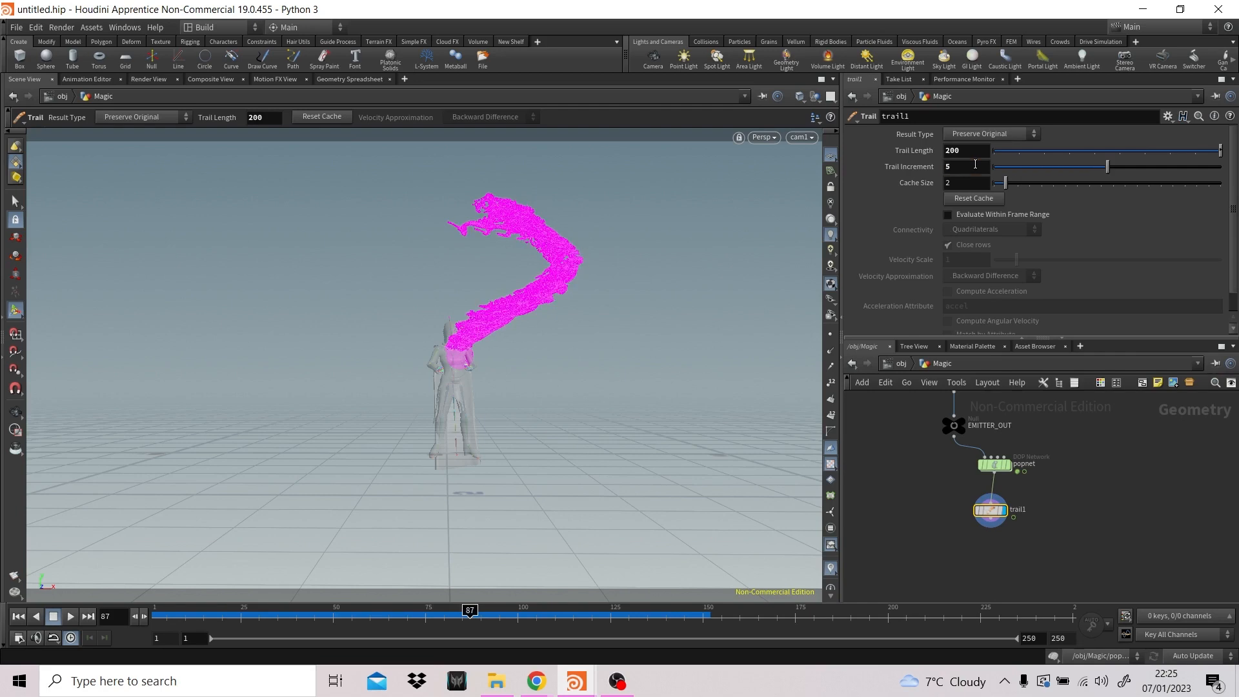
pyautogui.click(17, 616)
pyautogui.click(70, 616)
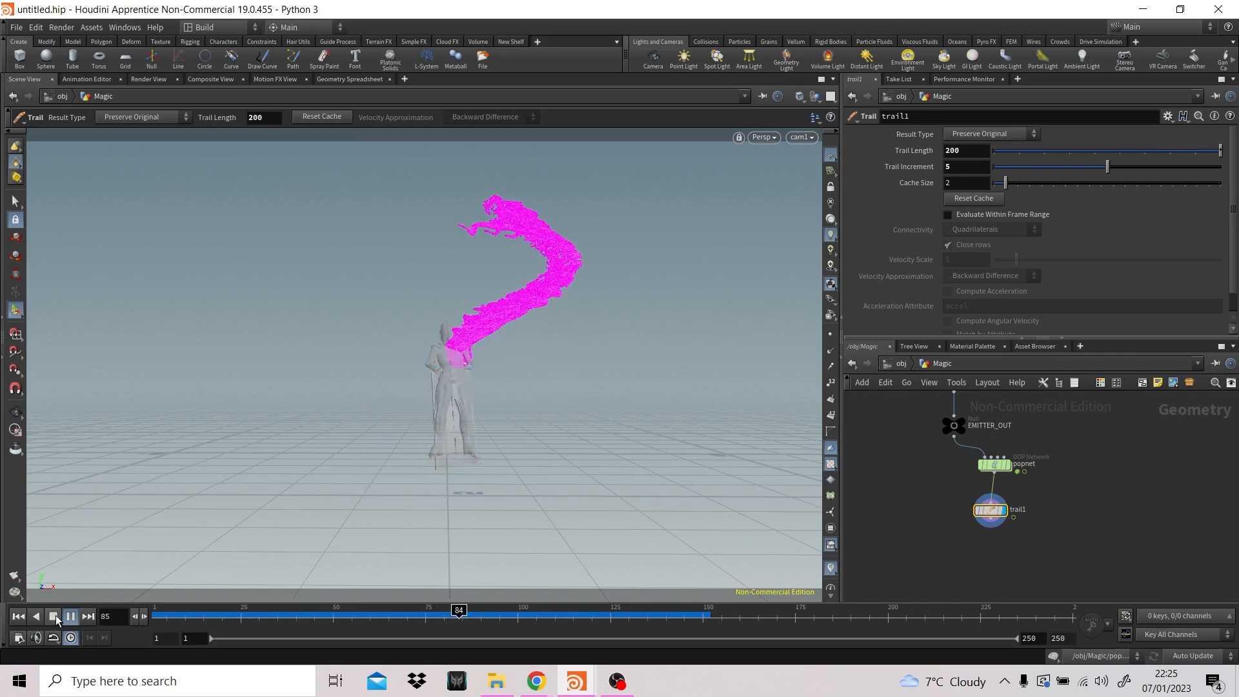
pyautogui.click(56, 617)
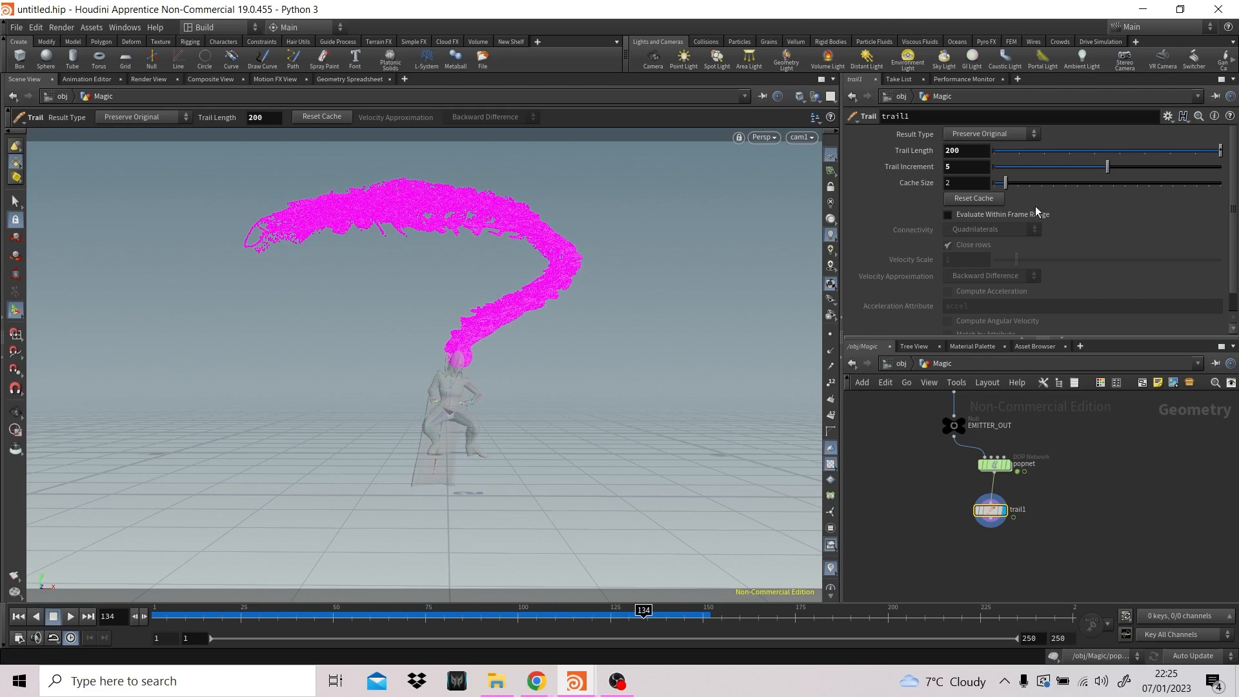
# - Try Trail Increment values of 1 and 10 on the Trail node, and return it to 5
pyautogui.write('1')
pyautogui.press('Return')
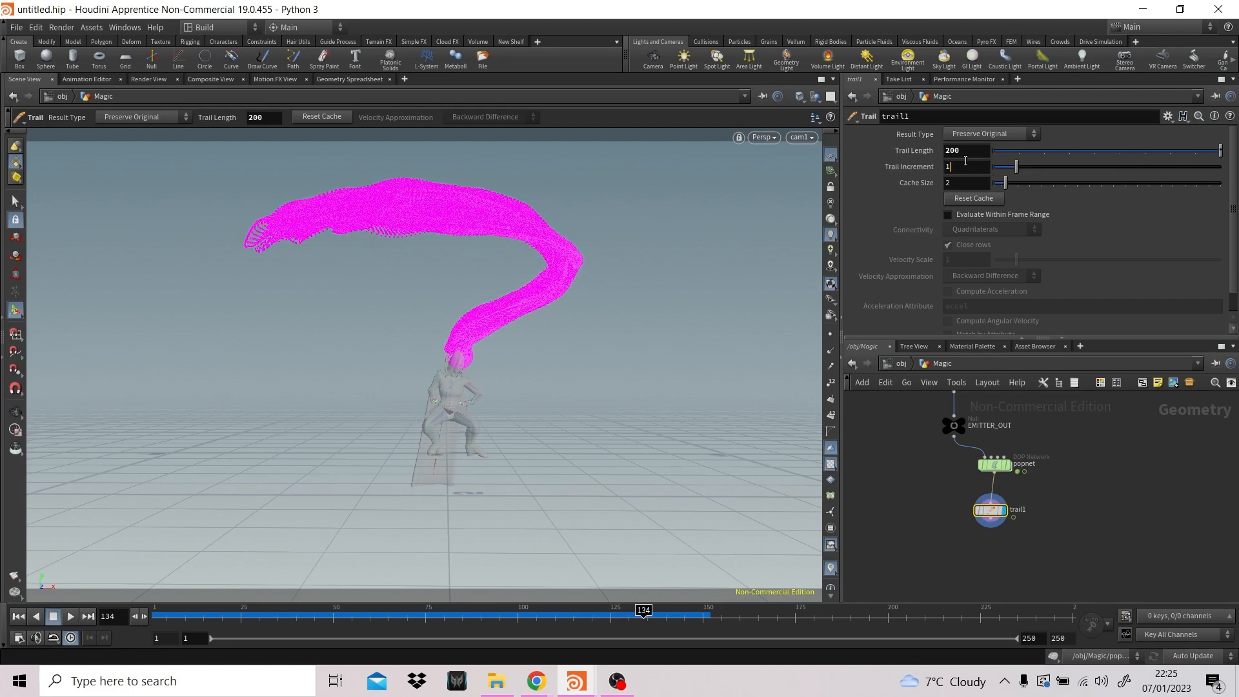
pyautogui.doubleClick(975, 165)
pyautogui.write('10')
pyautogui.press('Return')
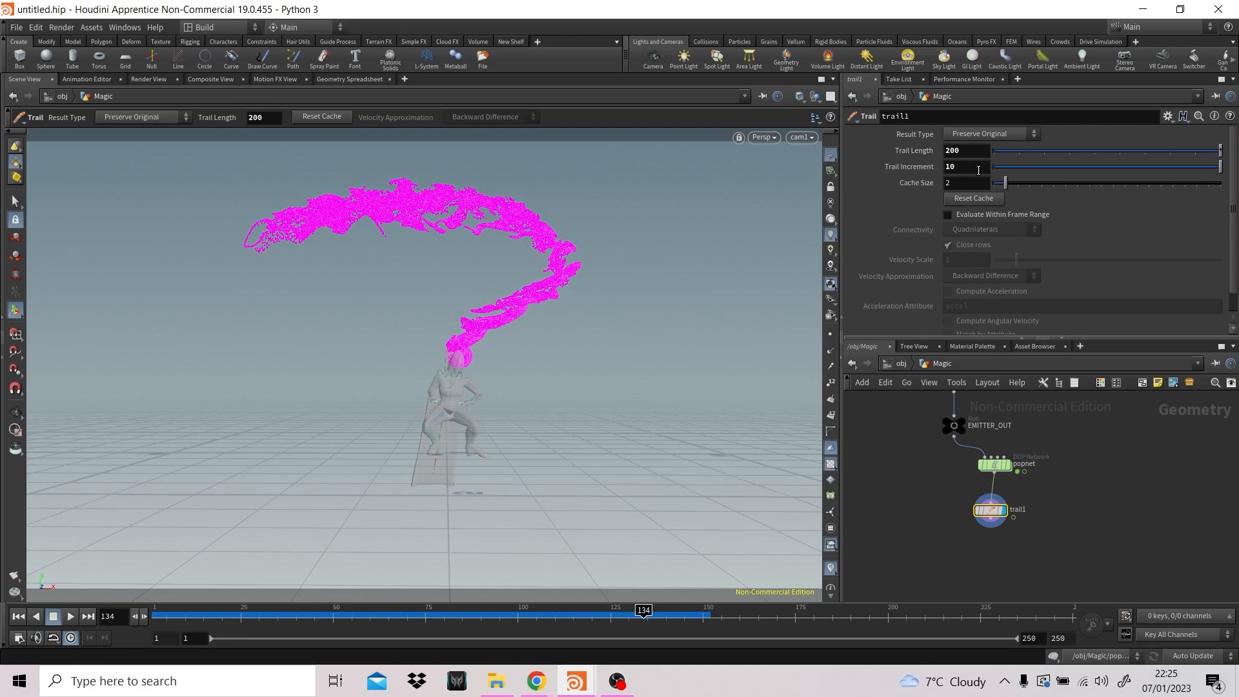
pyautogui.doubleClick(948, 169)
pyautogui.write('5')
pyautogui.press('Return')
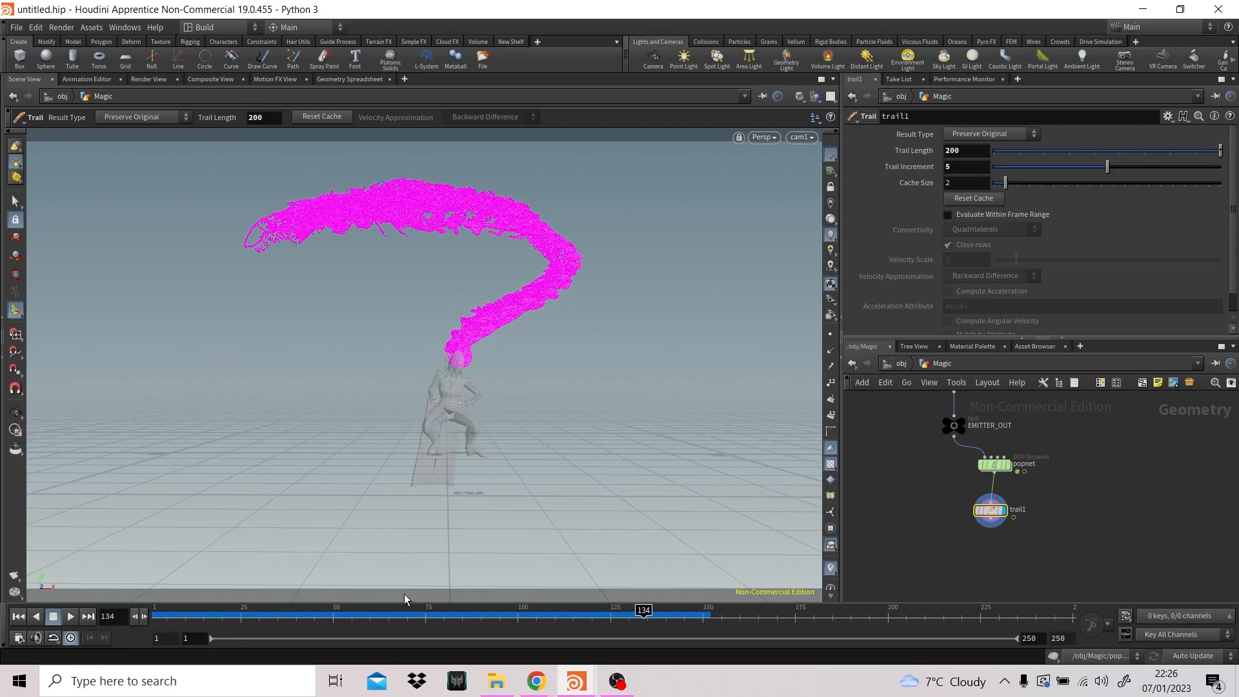
# - Scrub the timeline to frame 144 and render that frame in Render View, stopping and restarting the render
pyautogui.click(148, 617)
pyautogui.moveTo(148, 616)
pyautogui.mouseDown()
pyautogui.moveTo(509, 612)
pyautogui.moveTo(738, 592)
pyautogui.moveTo(353, 593)
pyautogui.moveTo(685, 596)
pyautogui.mouseUp()
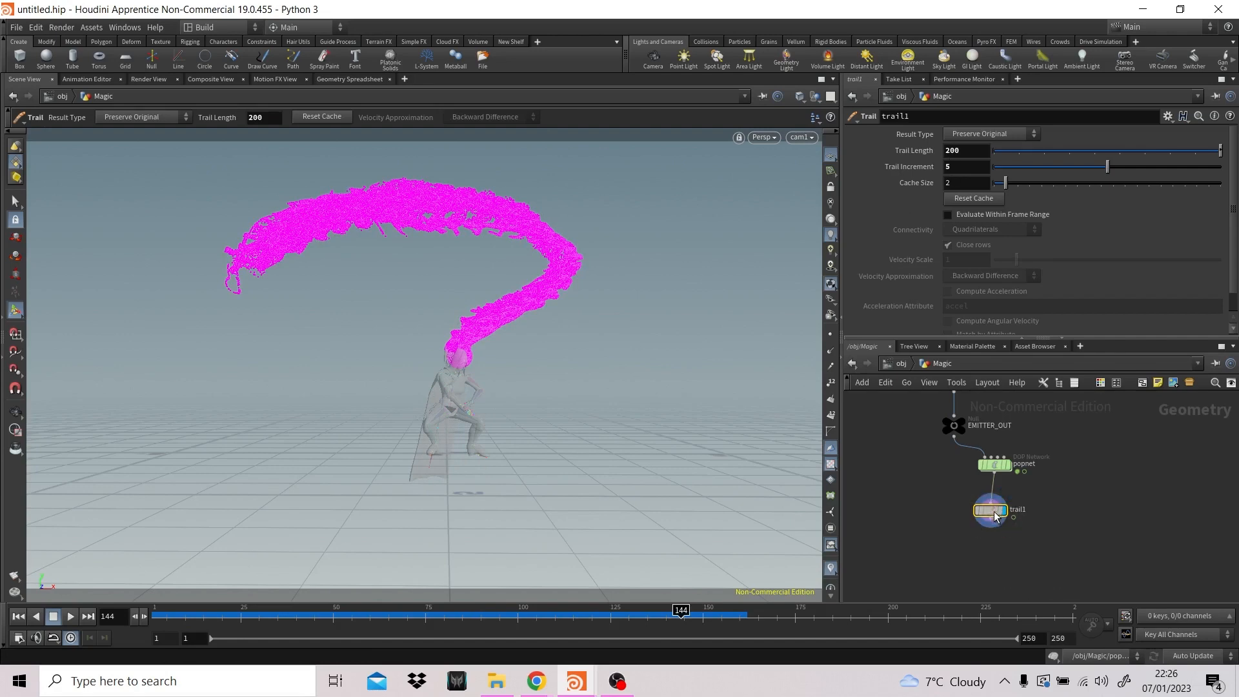
pyautogui.moveTo(991, 509); pyautogui.dragTo(994, 517)
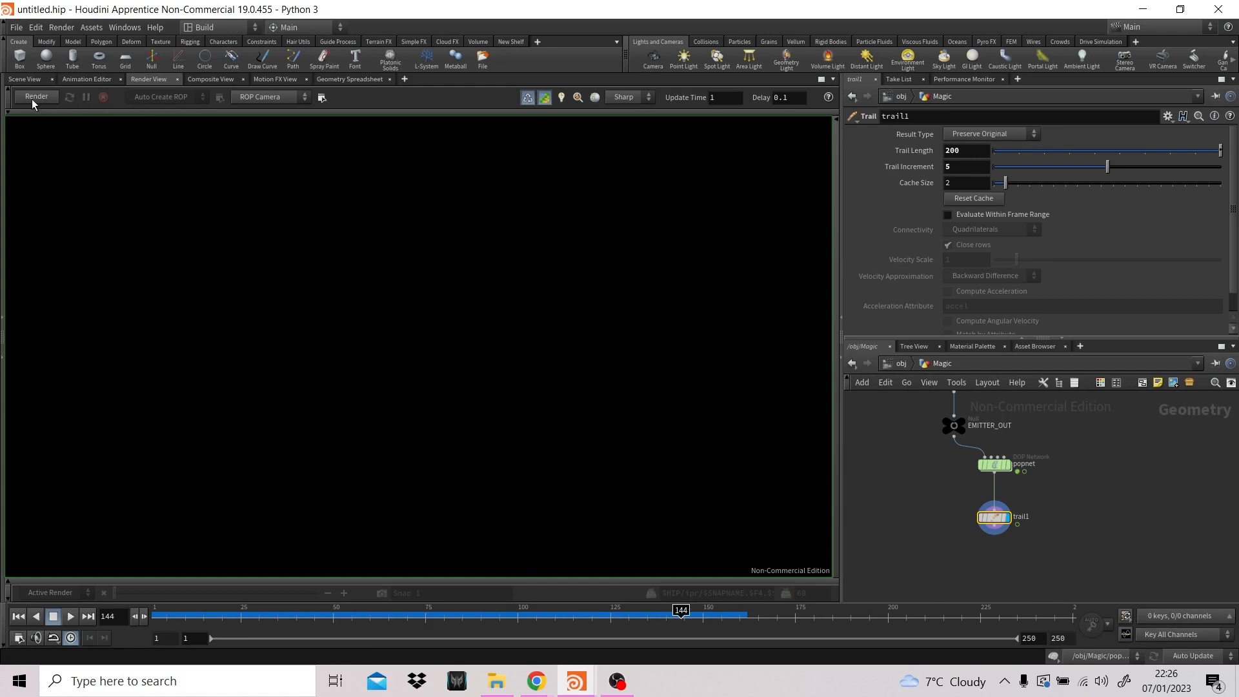
pyautogui.click(40, 98)
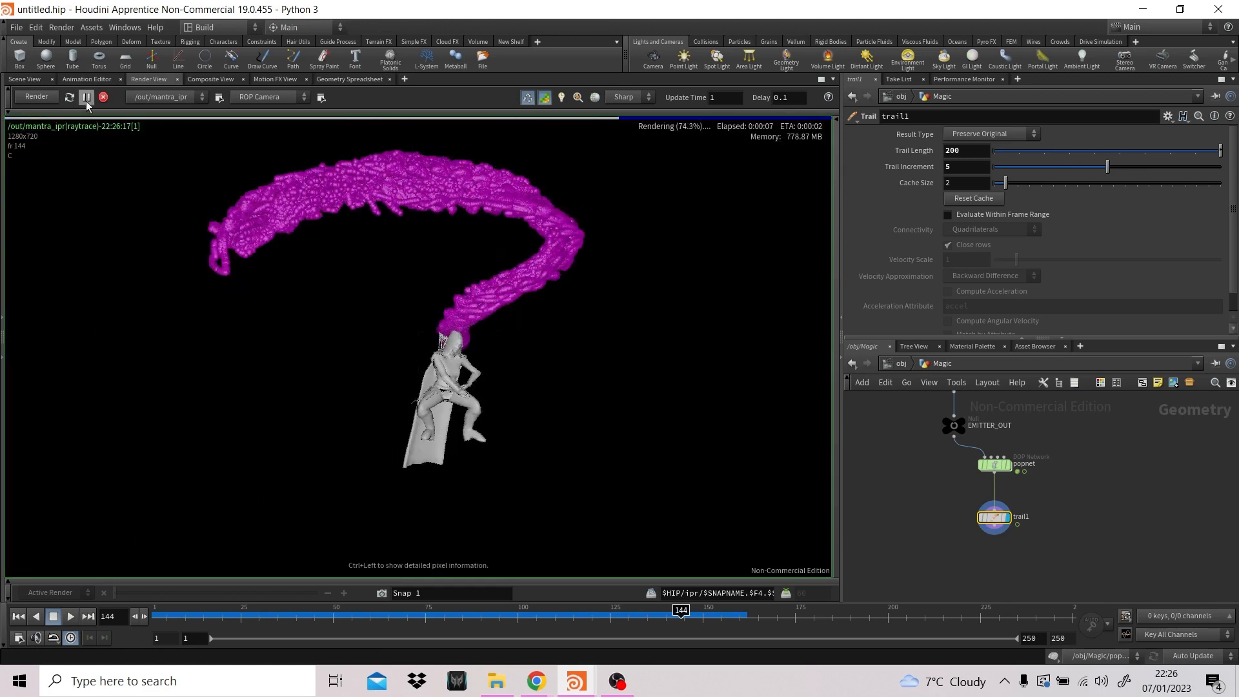
pyautogui.click(103, 97)
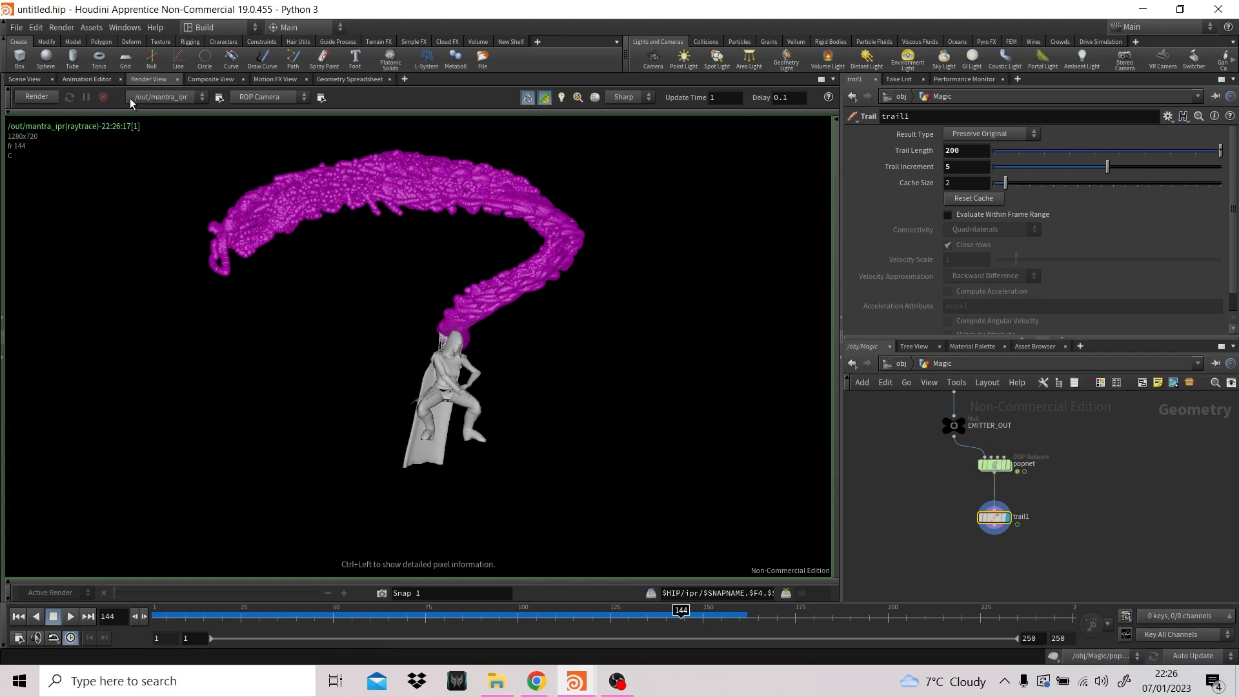
pyautogui.click(49, 97)
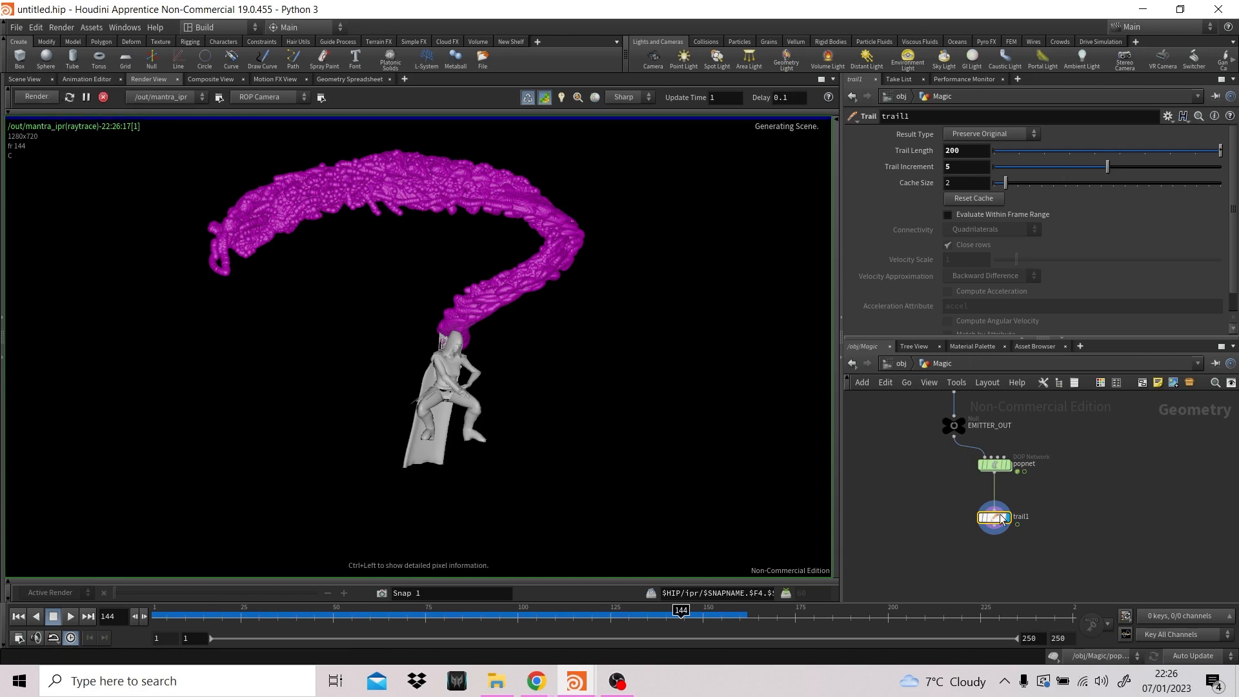
# - Make room above trail1 and insert an Attribute Wrangle node between popnet and trail1
pyautogui.moveTo(1000, 518); pyautogui.dragTo(999, 528)
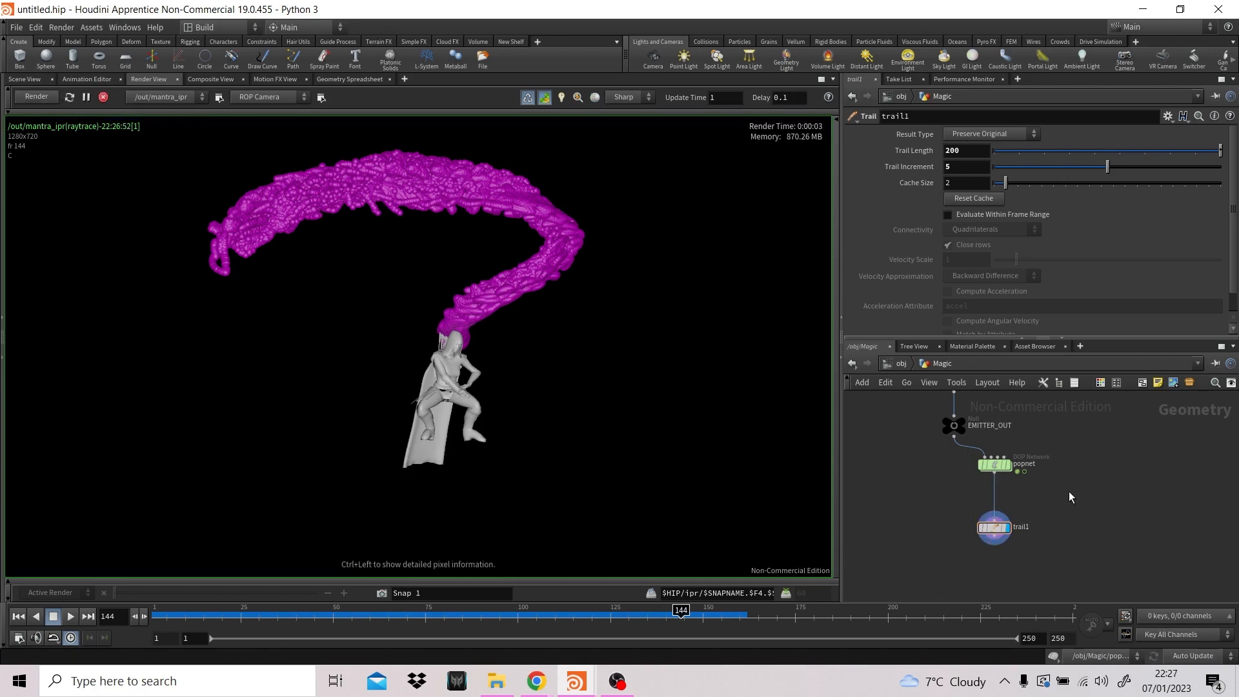
pyautogui.press('Tab')
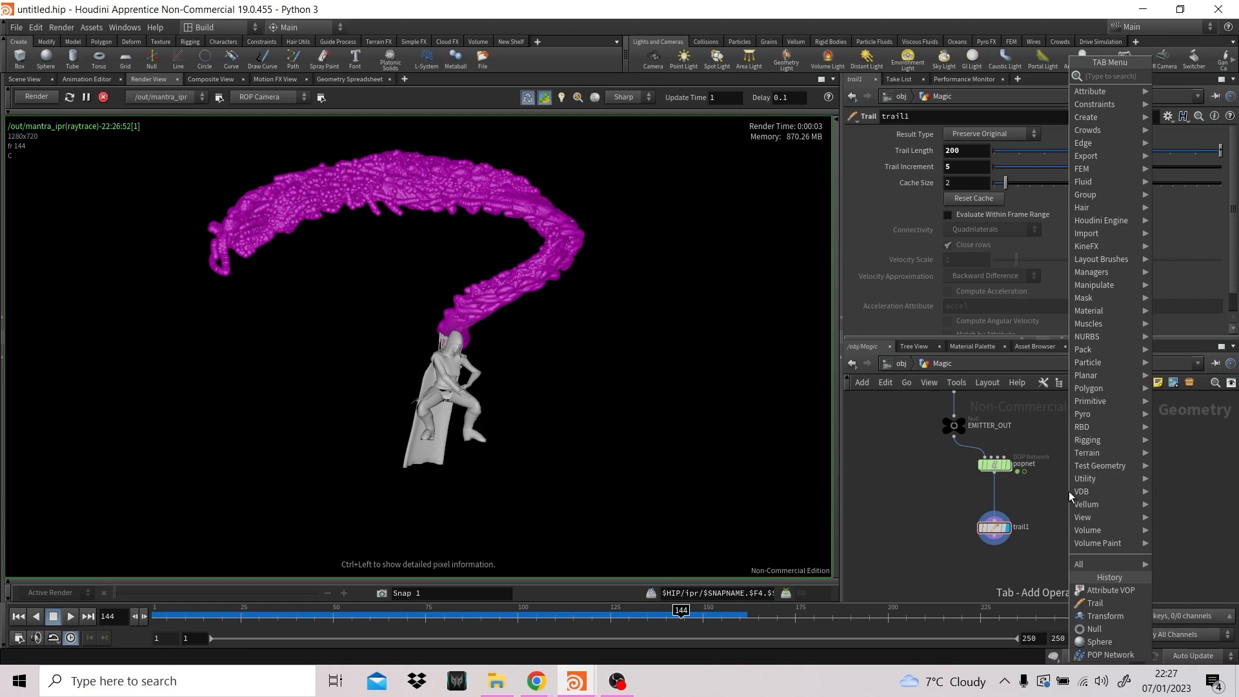
pyautogui.write('attrwra')
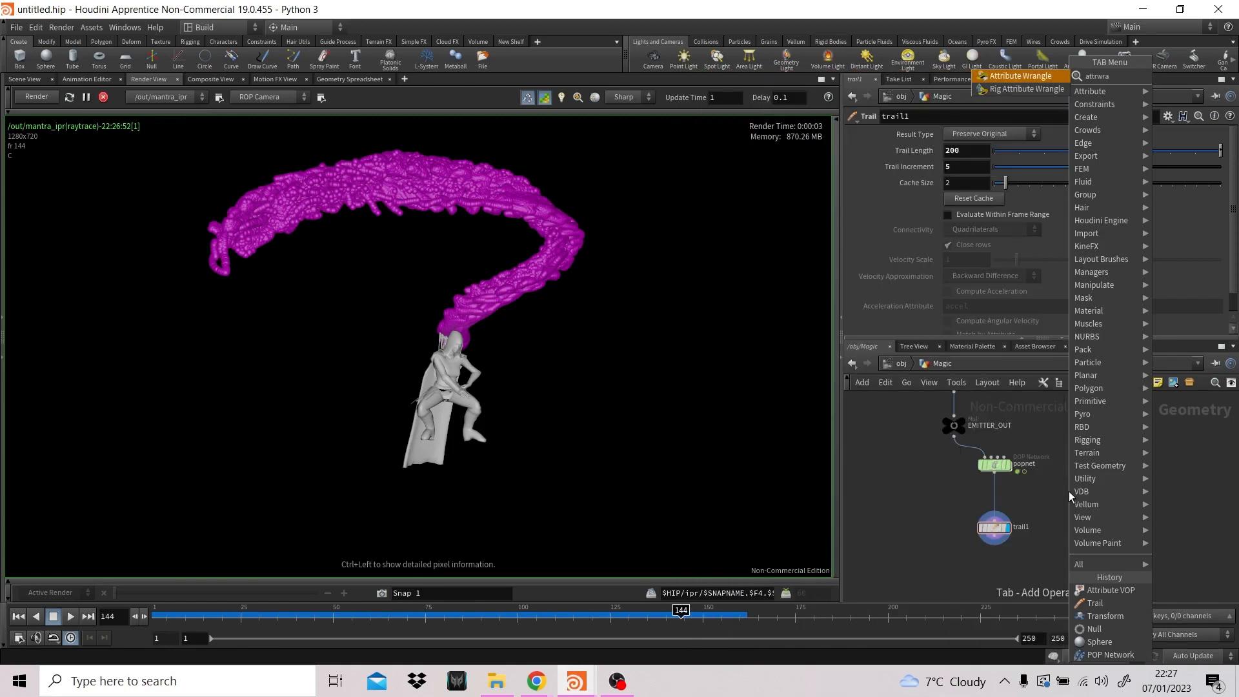
pyautogui.press('Return')
pyautogui.click(1020, 497)
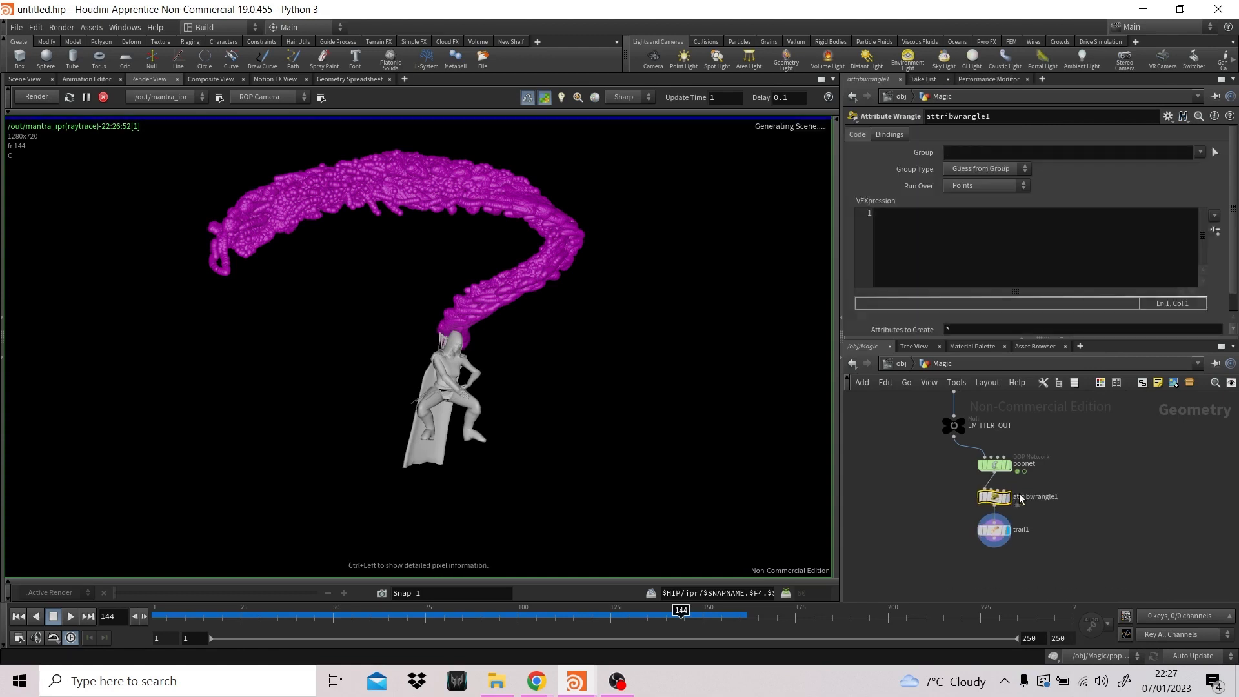
pyautogui.click(999, 232)
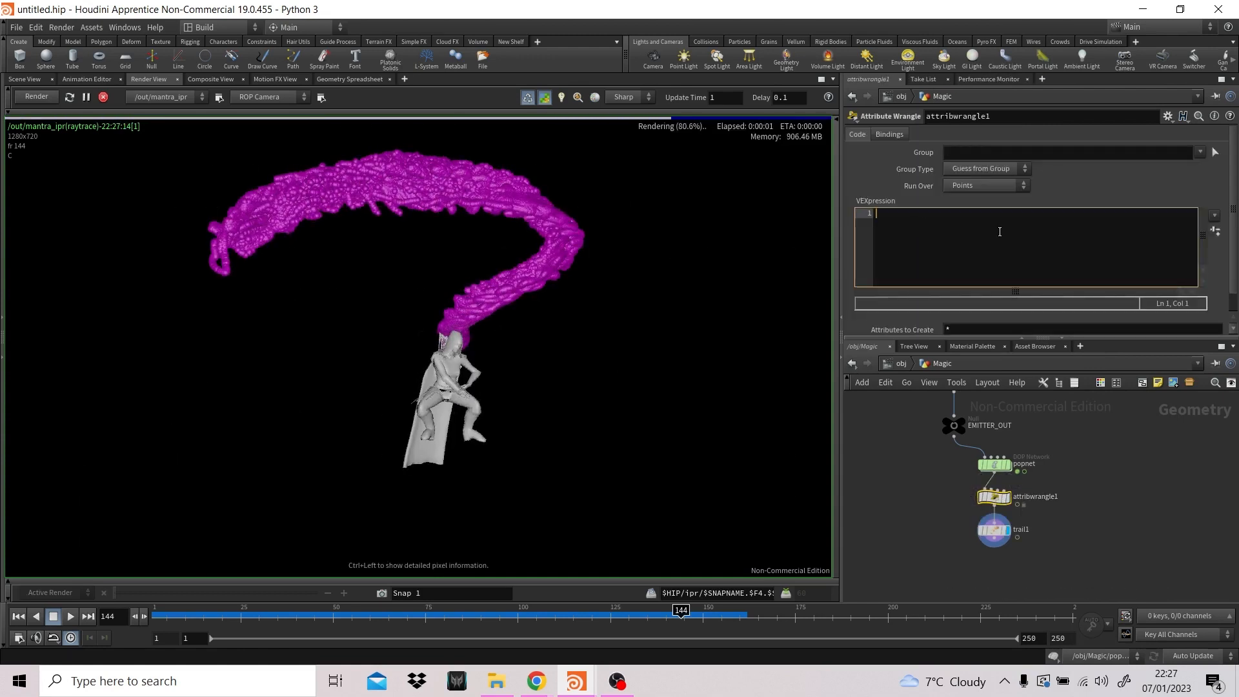
pyautogui.write('@')
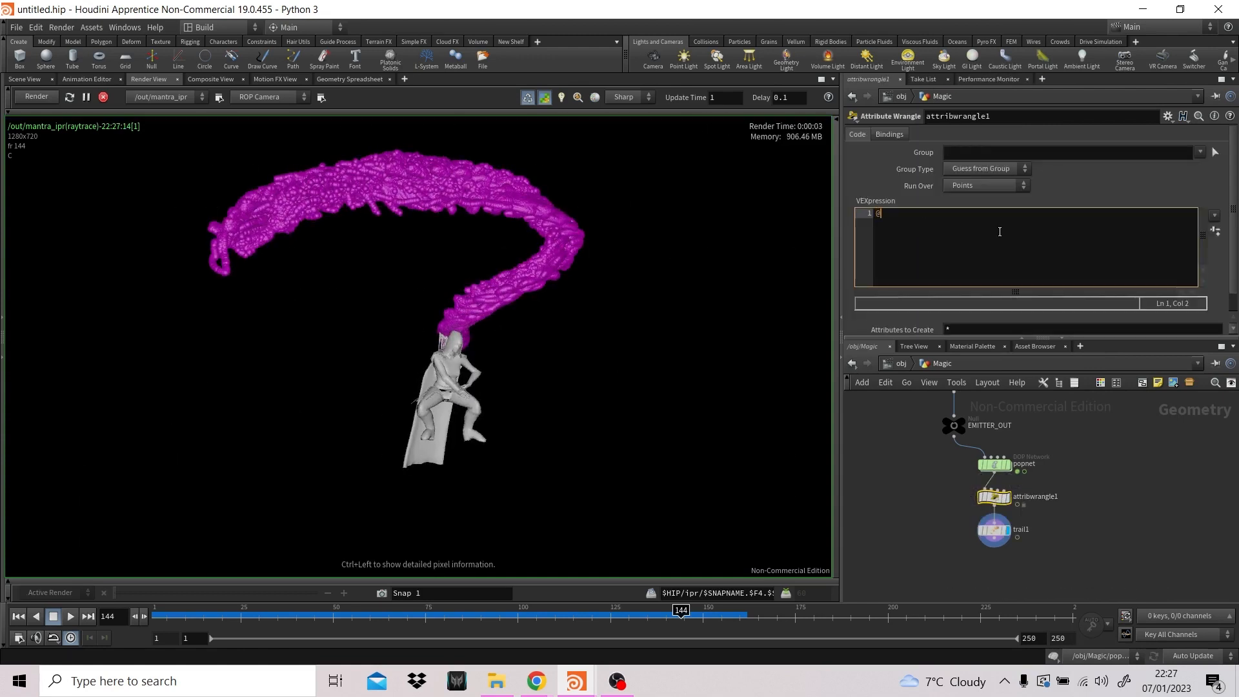
pyautogui.write('pscale = 0.1;')
pyautogui.click(1058, 186)
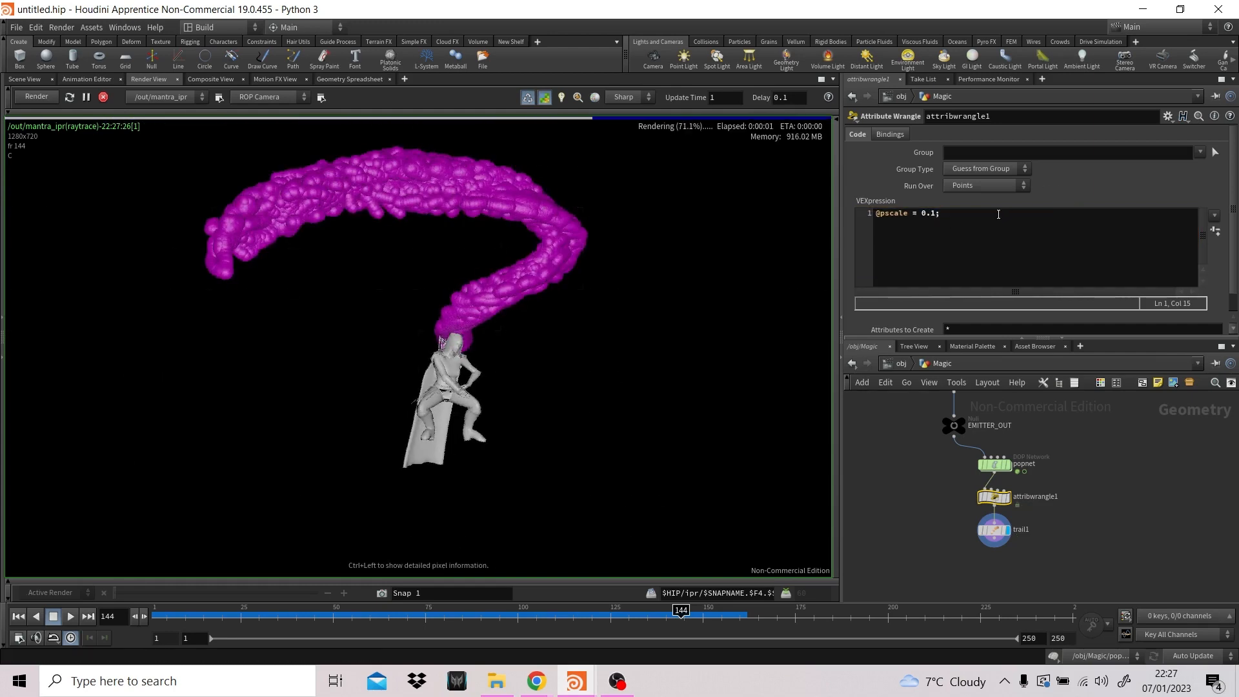
pyautogui.click(963, 217)
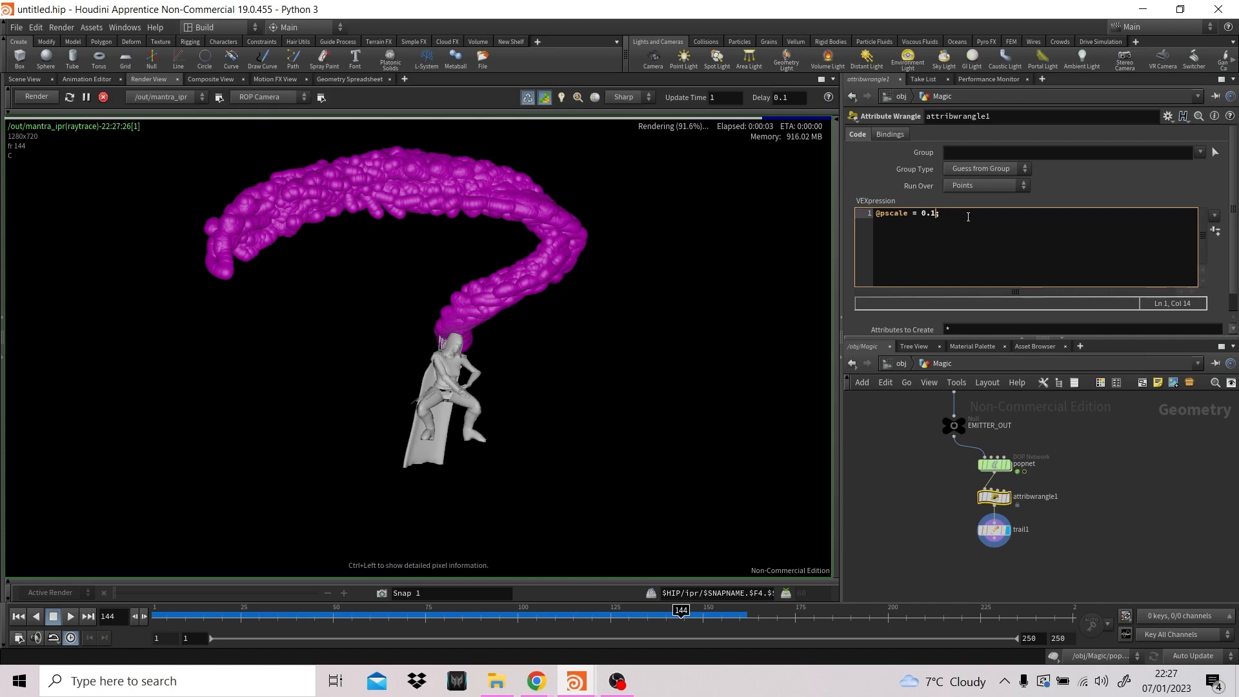
pyautogui.press('Left')
pyautogui.write('0')
pyautogui.press('Return')
pyautogui.press('BackSpace')
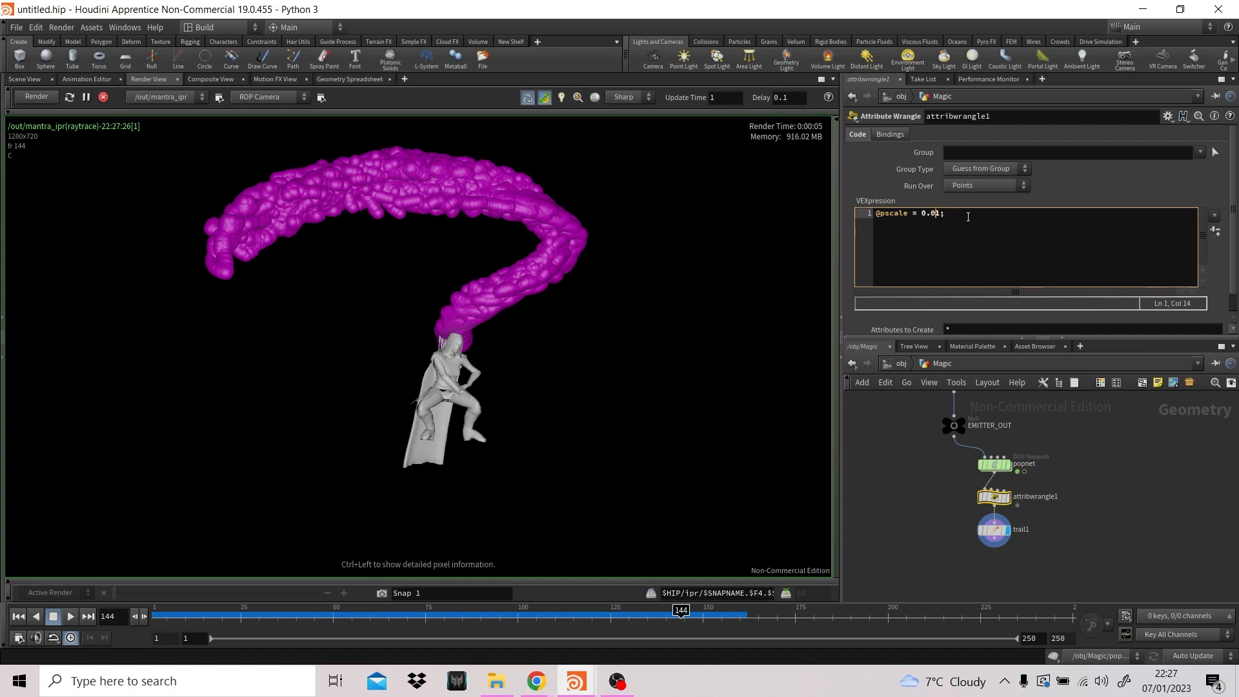
pyautogui.click(1085, 189)
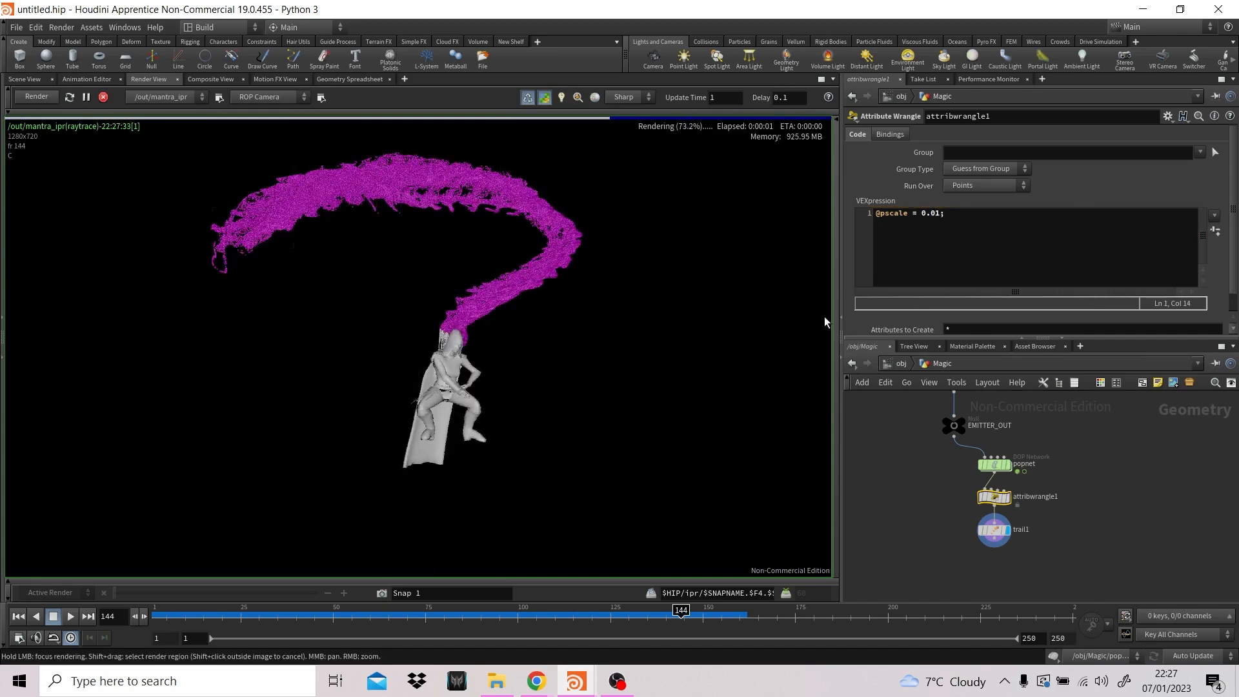
pyautogui.click(936, 217)
pyautogui.write('05')
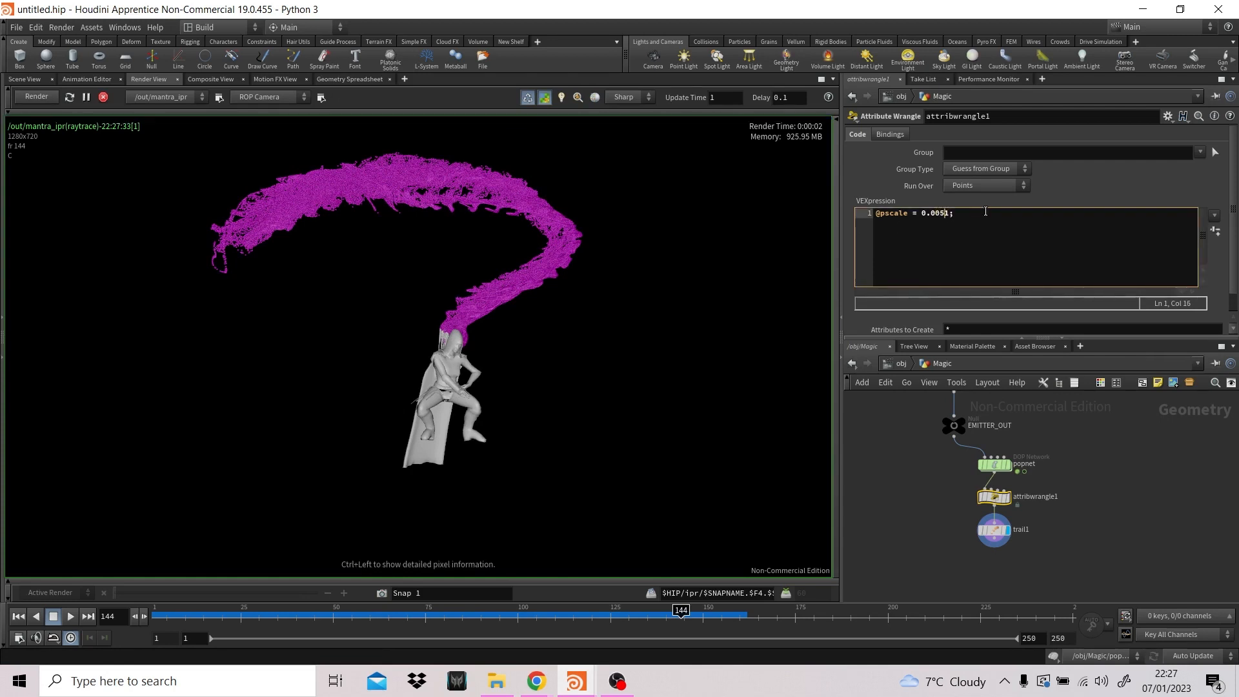
pyautogui.press('Delete')
pyautogui.press('Return')
pyautogui.press('BackSpace')
pyautogui.click(1101, 169)
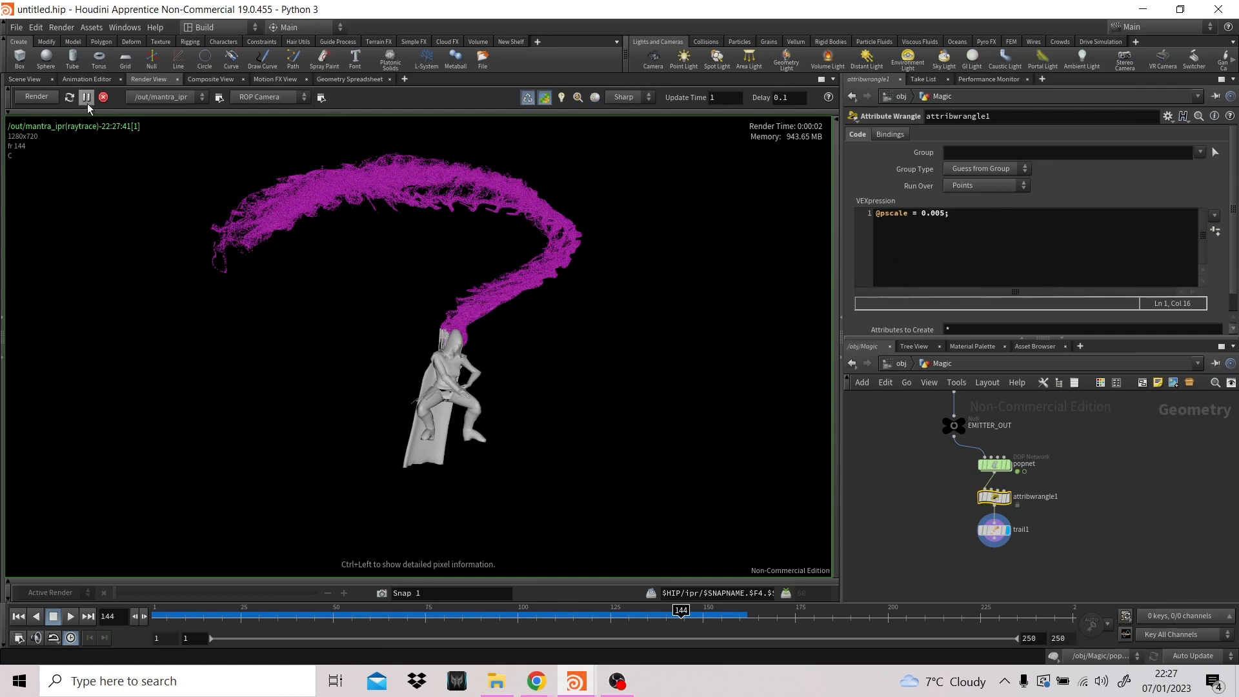
# - Return to the 3D scene view and add a Null node below trail1 in the Magic network
pyautogui.click(25, 79)
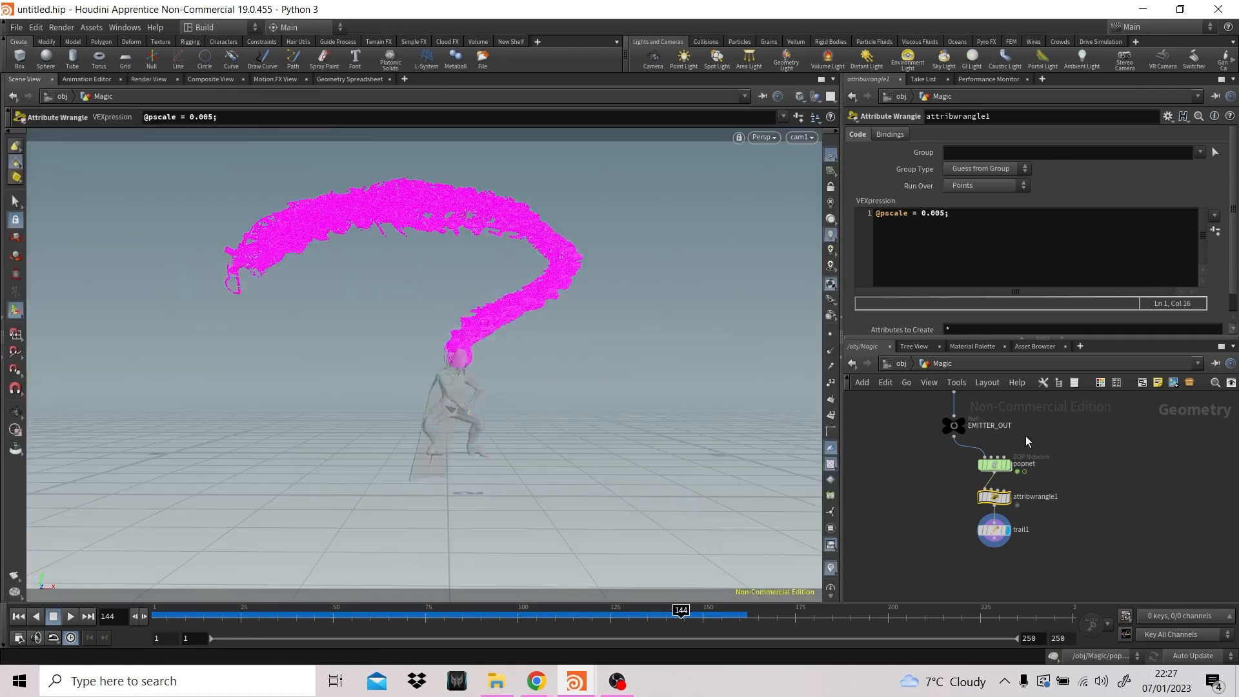
pyautogui.click(1035, 520)
pyautogui.moveTo(1072, 538); pyautogui.dragTo(1066, 518, button='middle')
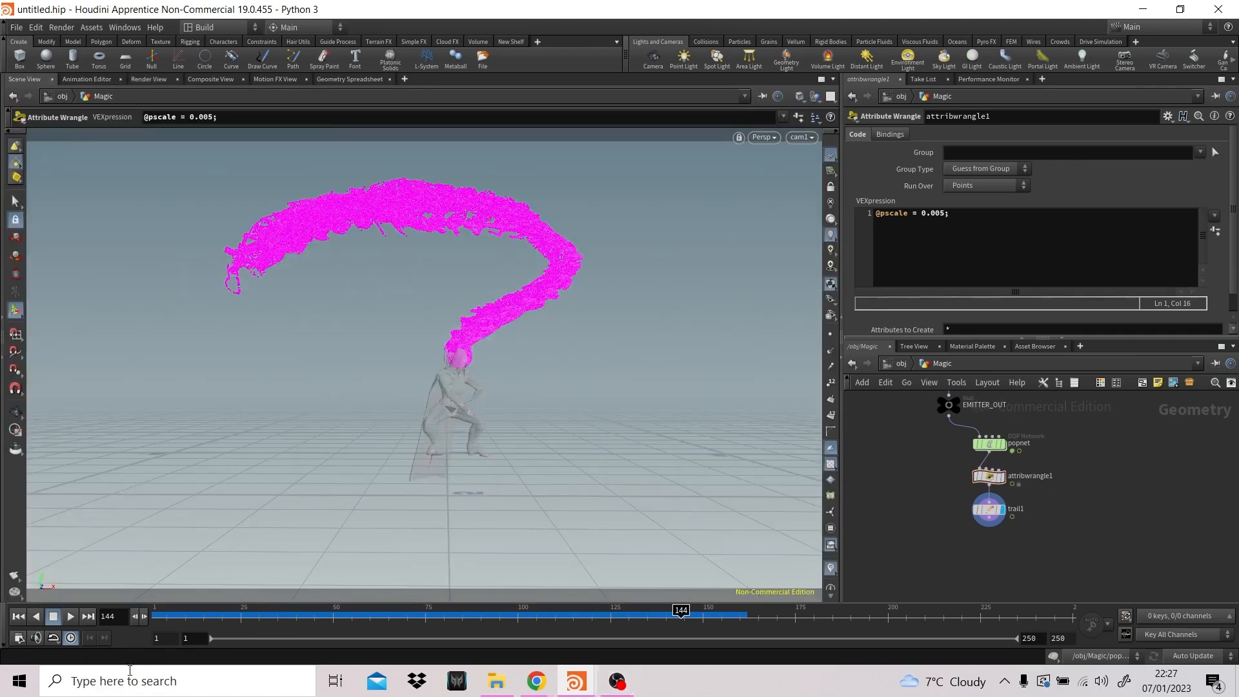
pyautogui.click(575, 681)
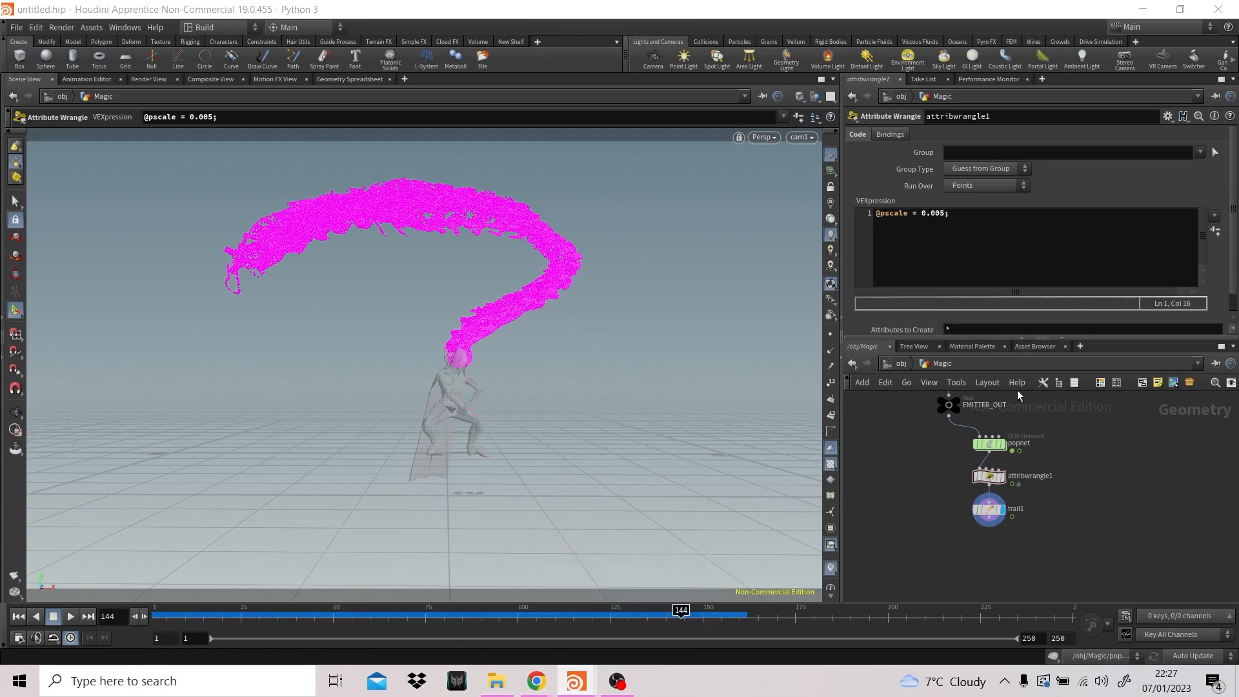
pyautogui.press('Tab')
pyautogui.write('nul')
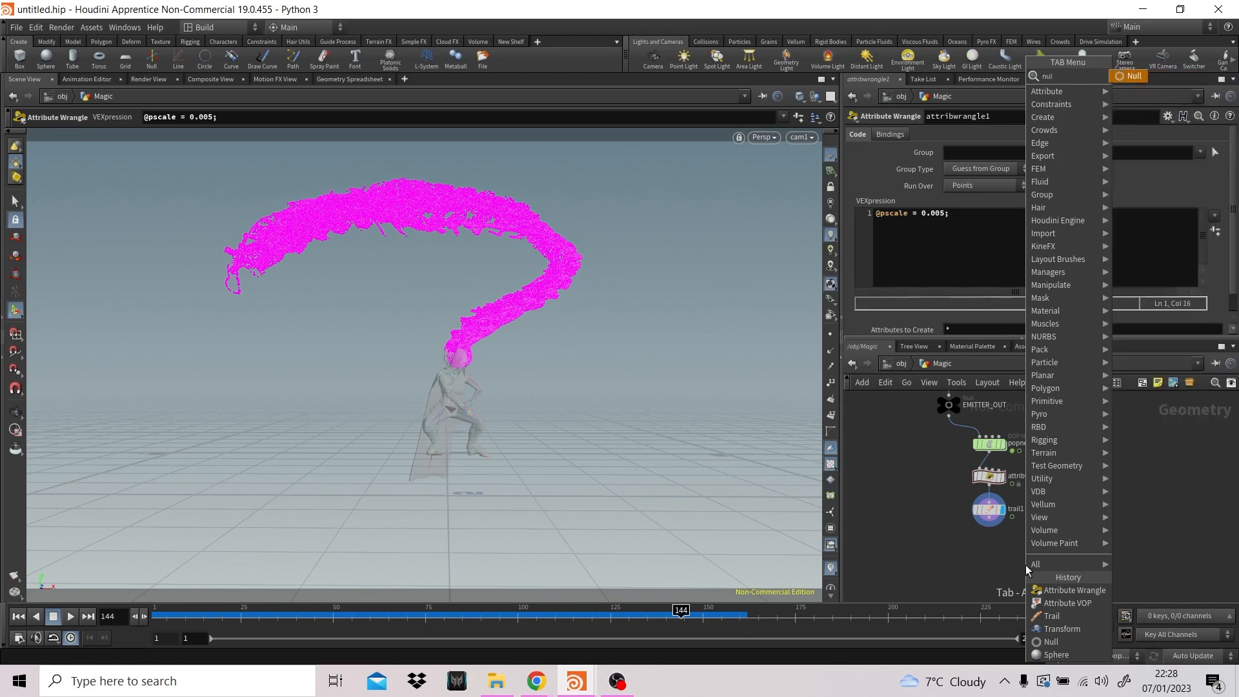
pyautogui.press('Return')
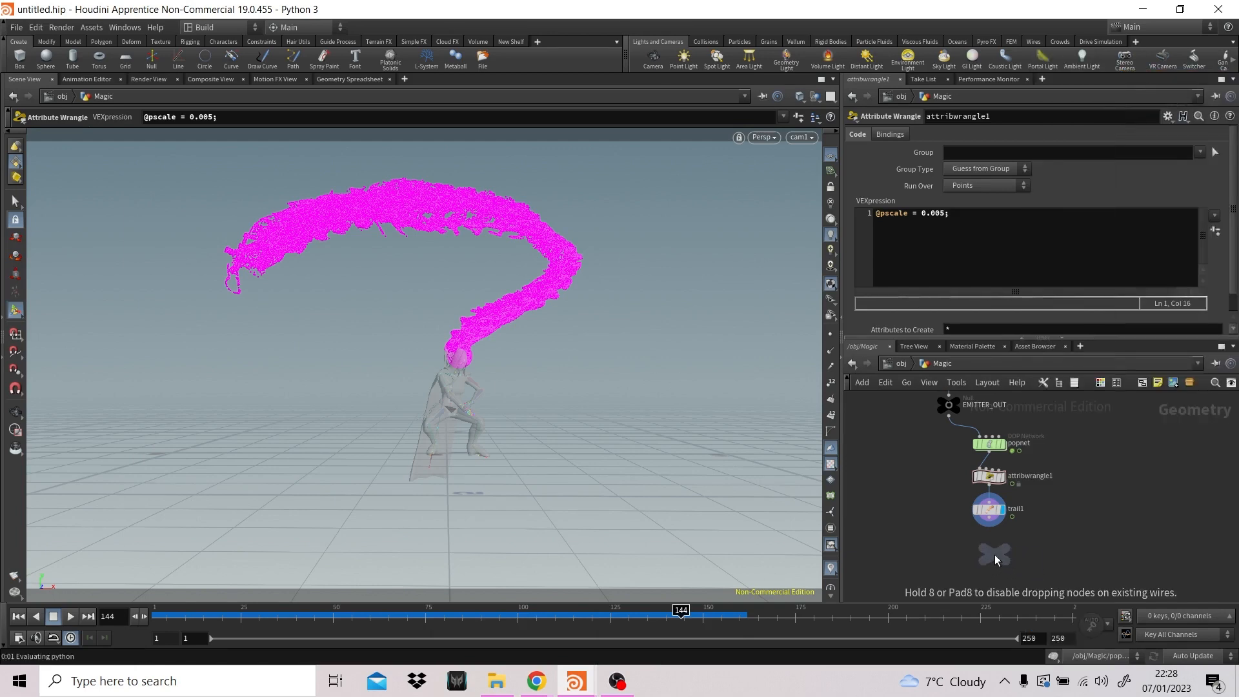
pyautogui.click(989, 544)
# - Color the new null black, connect trail1's output to it and make it the displayed node
pyautogui.press('c')
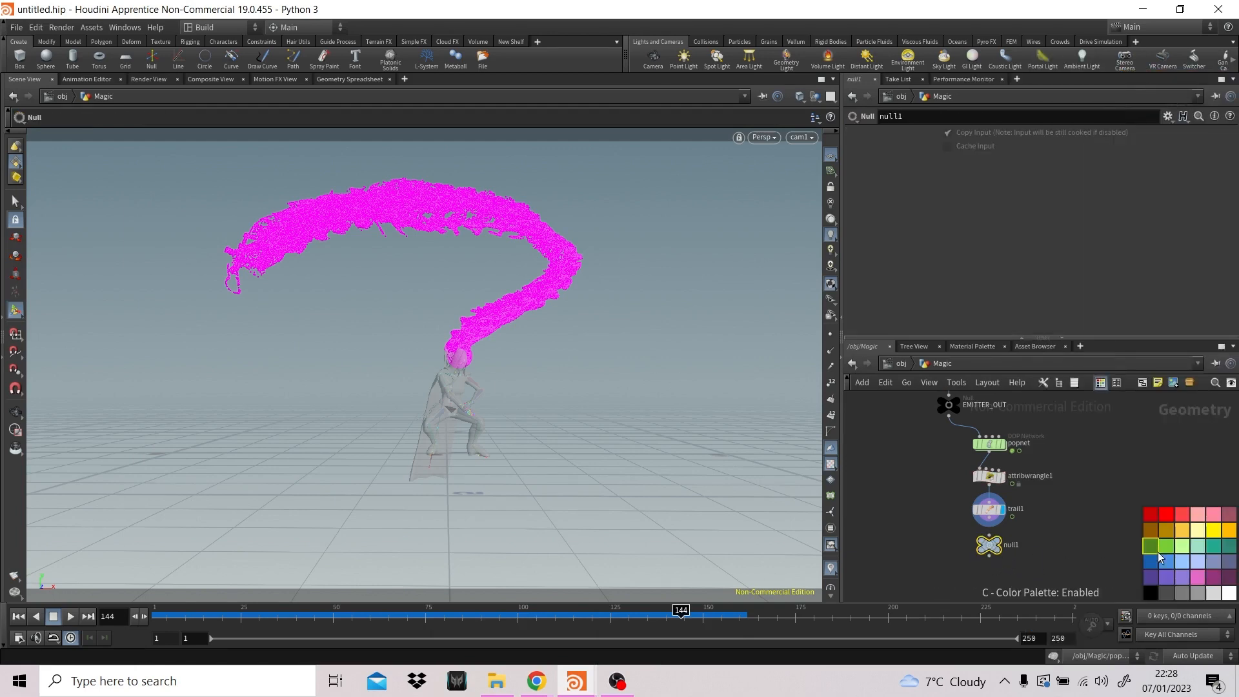
pyautogui.moveTo(989, 524); pyautogui.dragTo(992, 540)
pyautogui.click(990, 535)
# - Rename the null below trail1 as MAGIC_OUT
pyautogui.doubleClick(1010, 545)
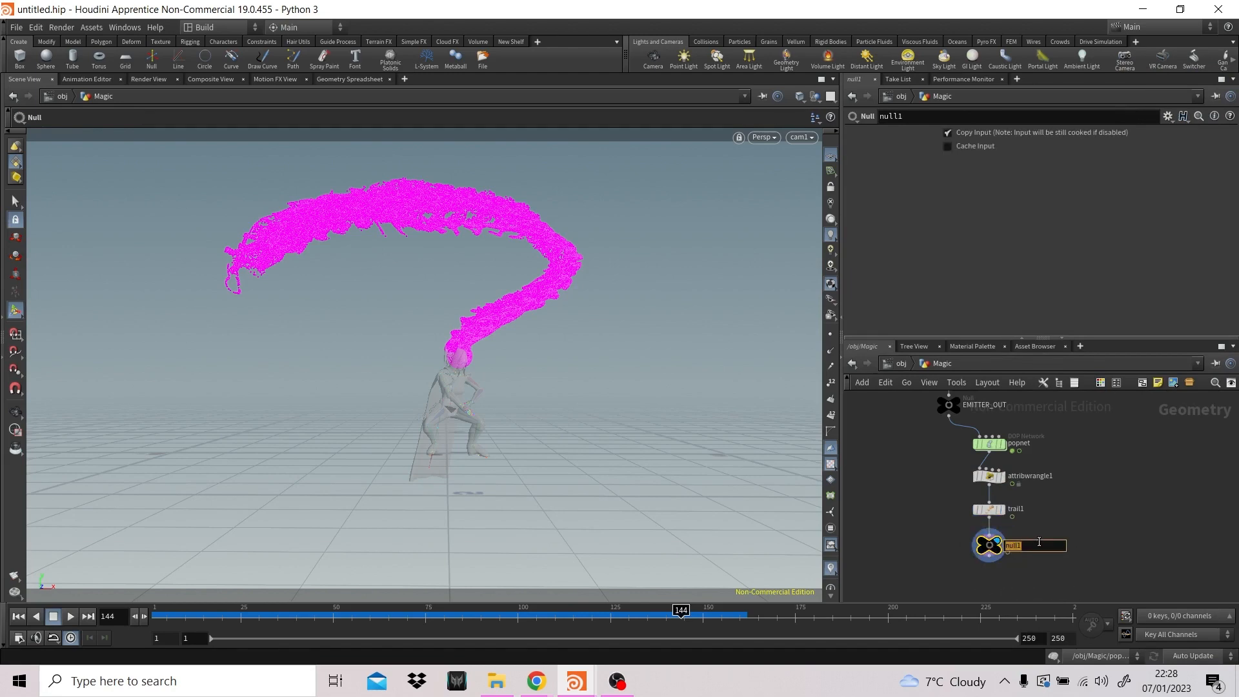
pyautogui.write('MAGIC_OUT')
pyautogui.press('Return')
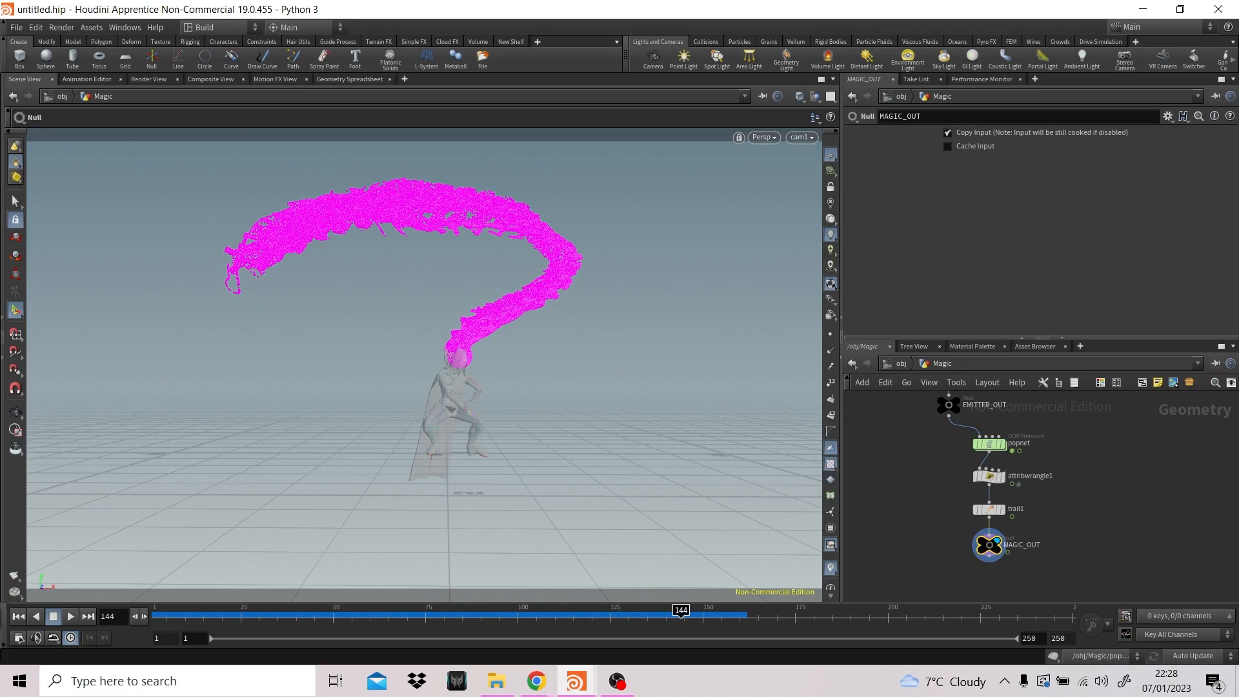
pyautogui.click(617, 681)
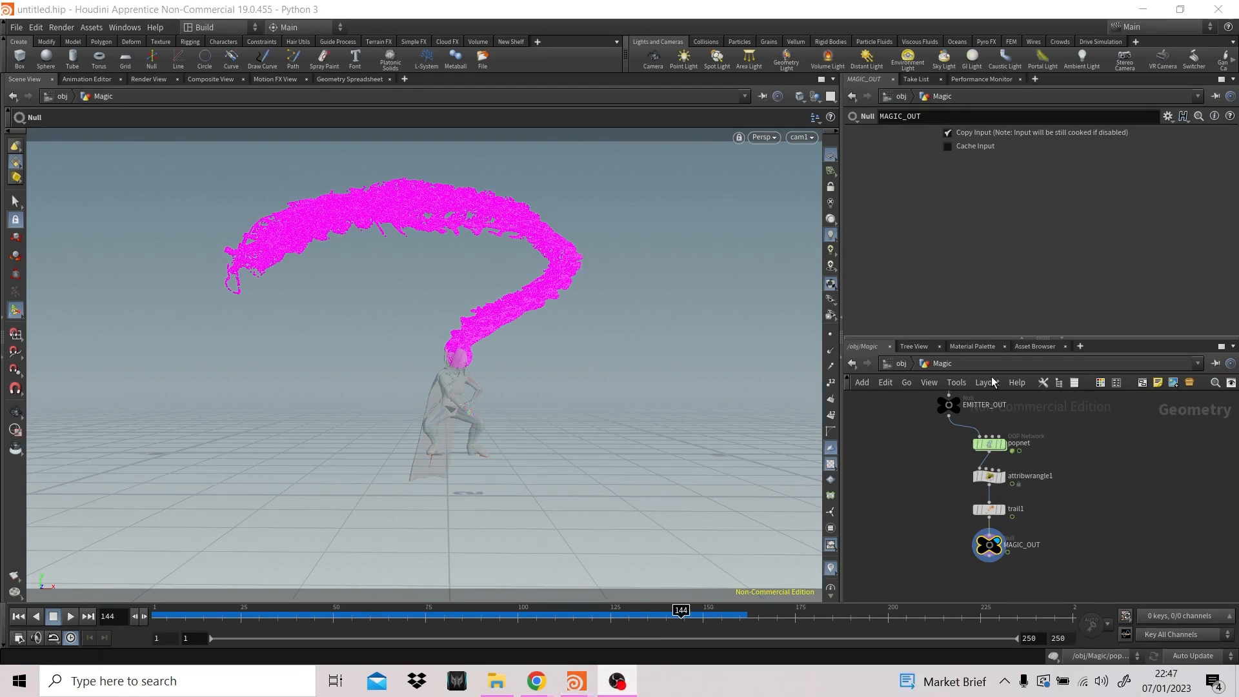
# - Go up to the object level and enter the Character_Part geometry's network
pyautogui.click(892, 363)
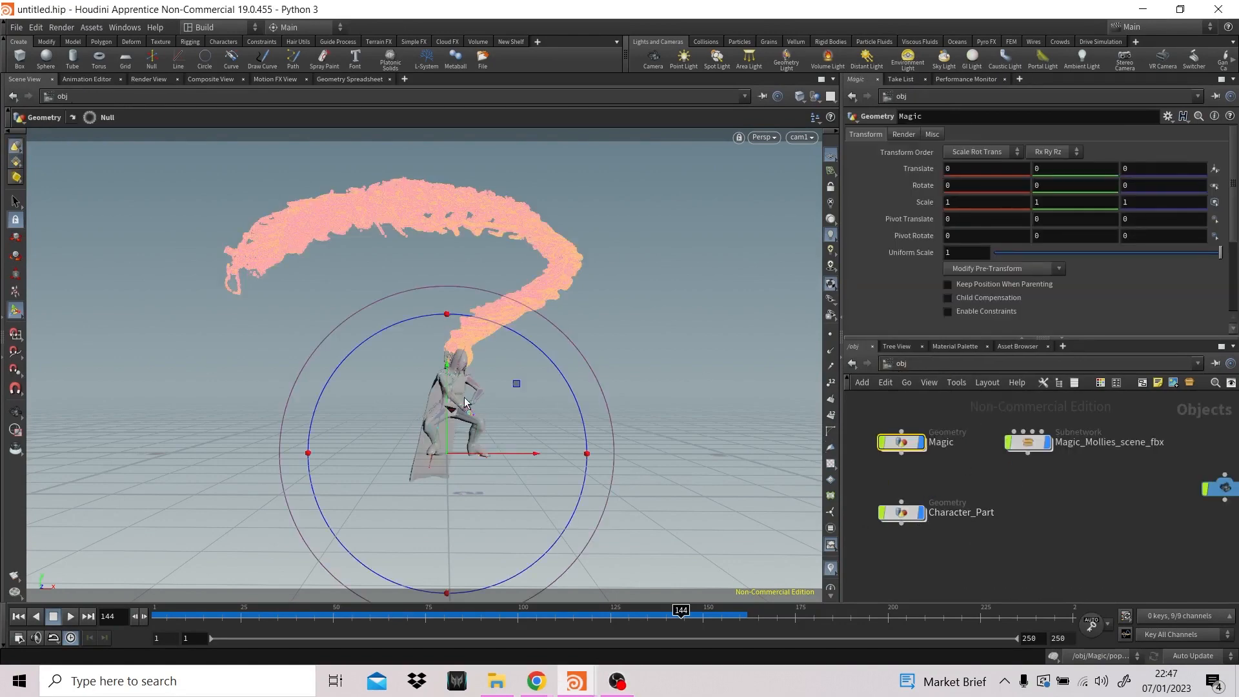
pyautogui.click(951, 511)
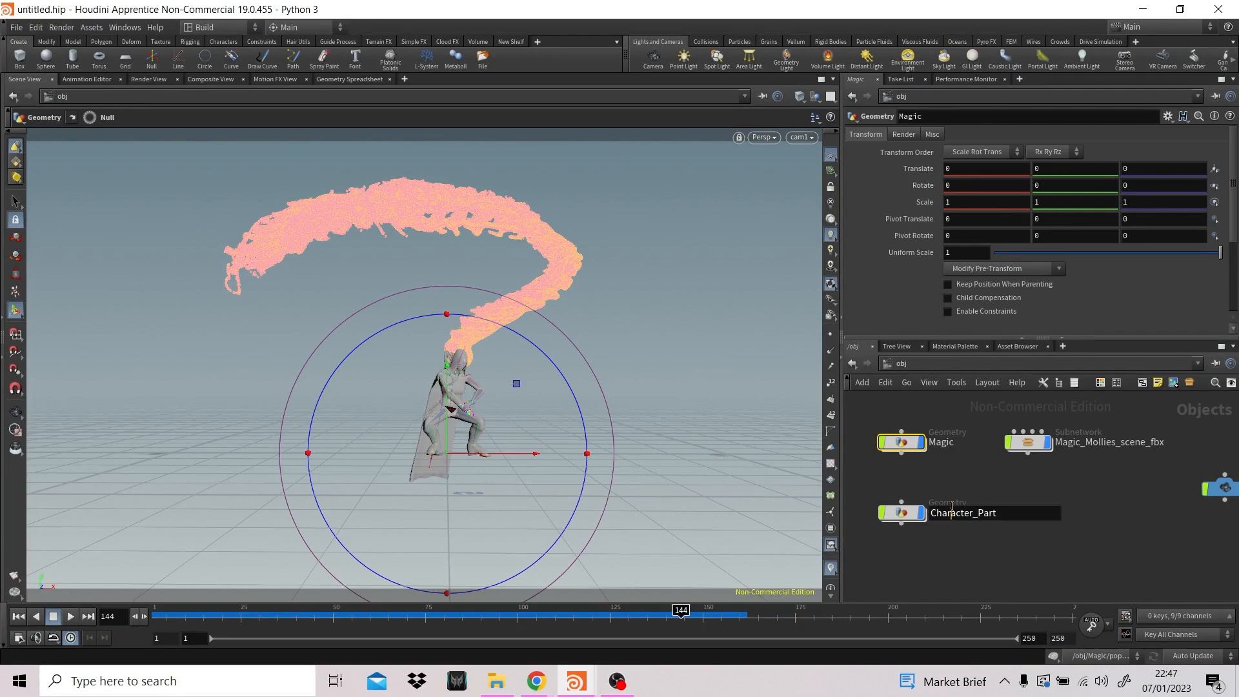
pyautogui.click(982, 486)
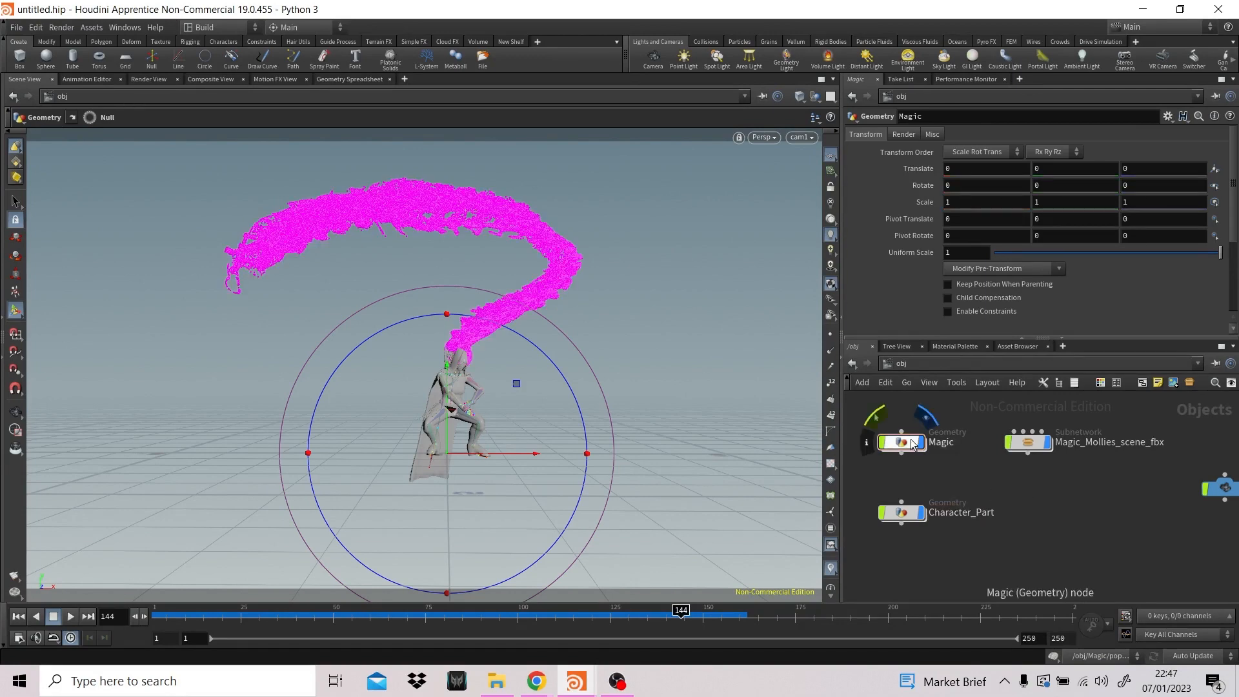
pyautogui.doubleClick(911, 514)
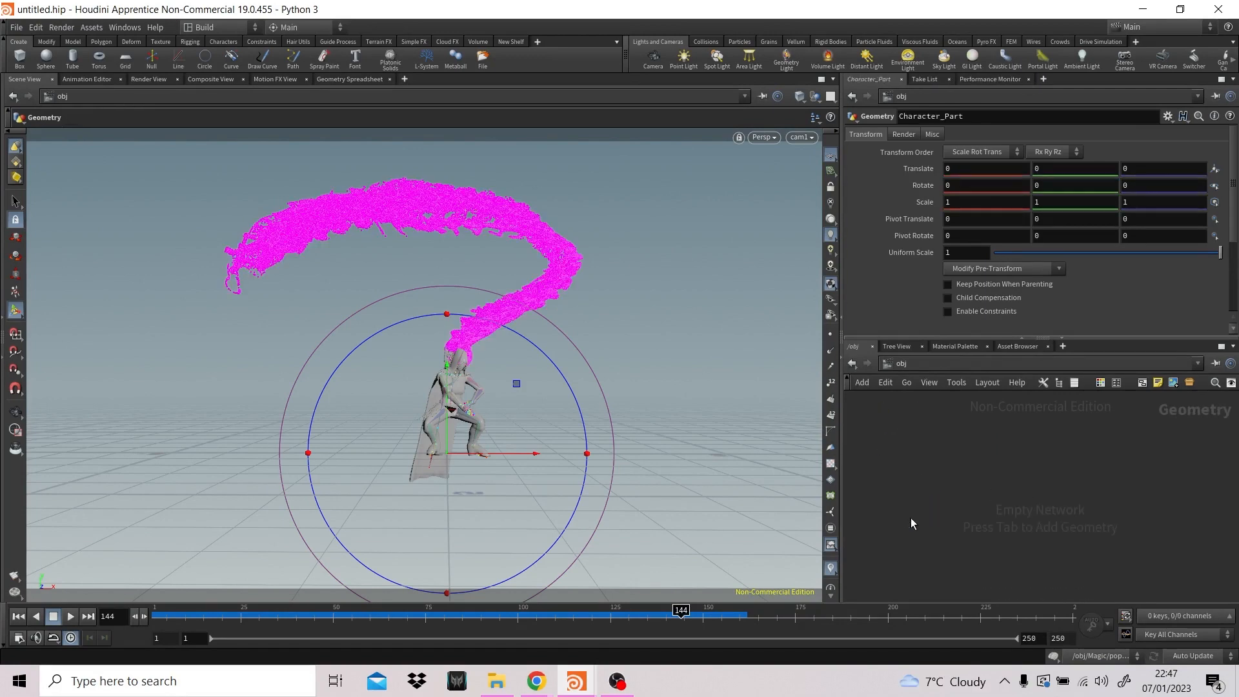
# - Create a POP Network in the empty Character_Part network and return the timeline to frame 1
pyautogui.press('Tab')
pyautogui.write('pop')
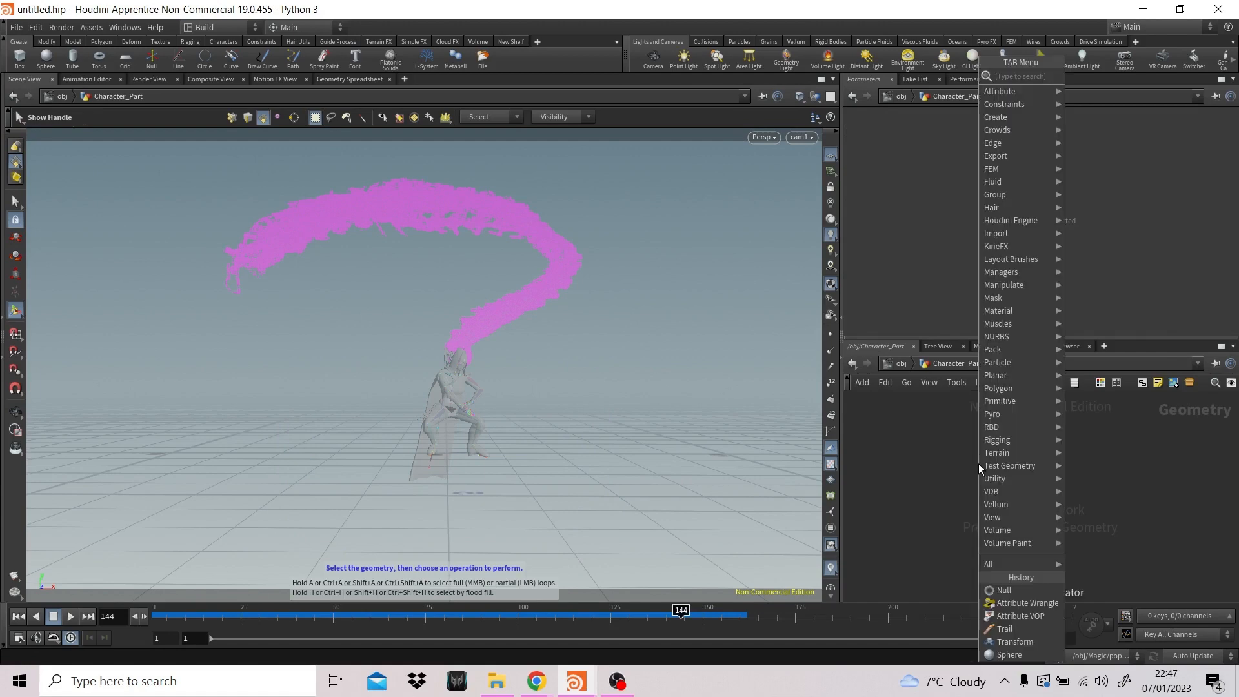
pyautogui.press('Return')
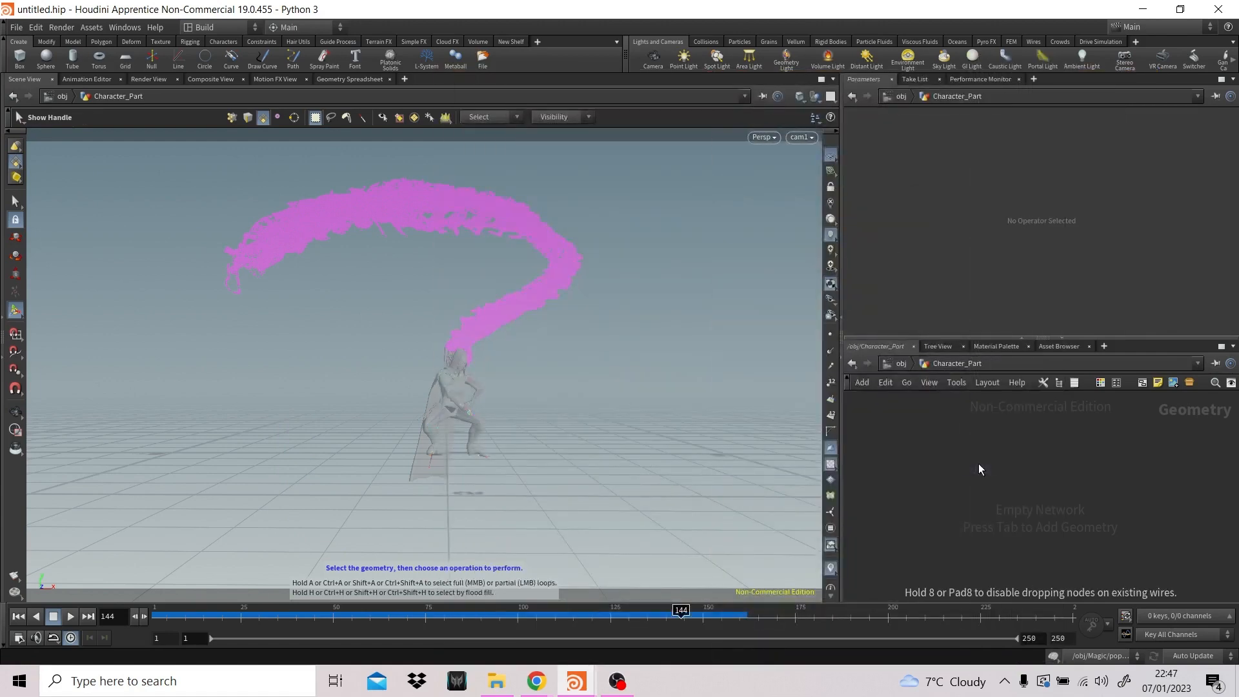
pyautogui.click(980, 466)
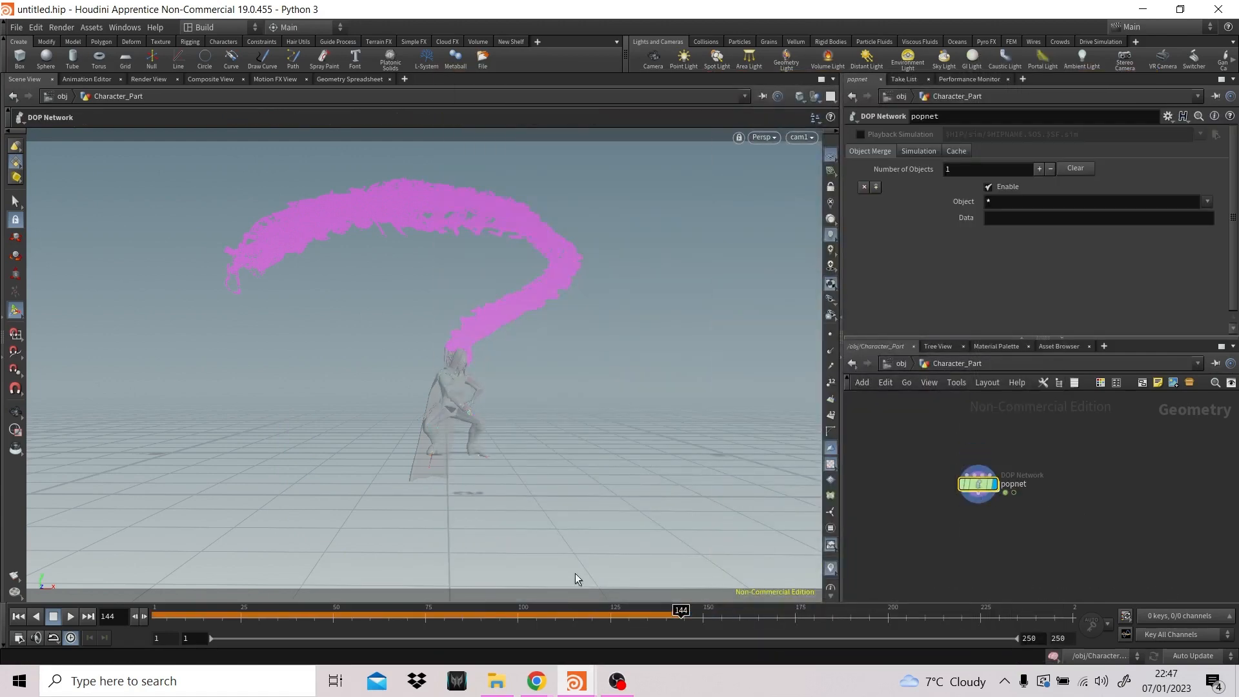
pyautogui.click(18, 617)
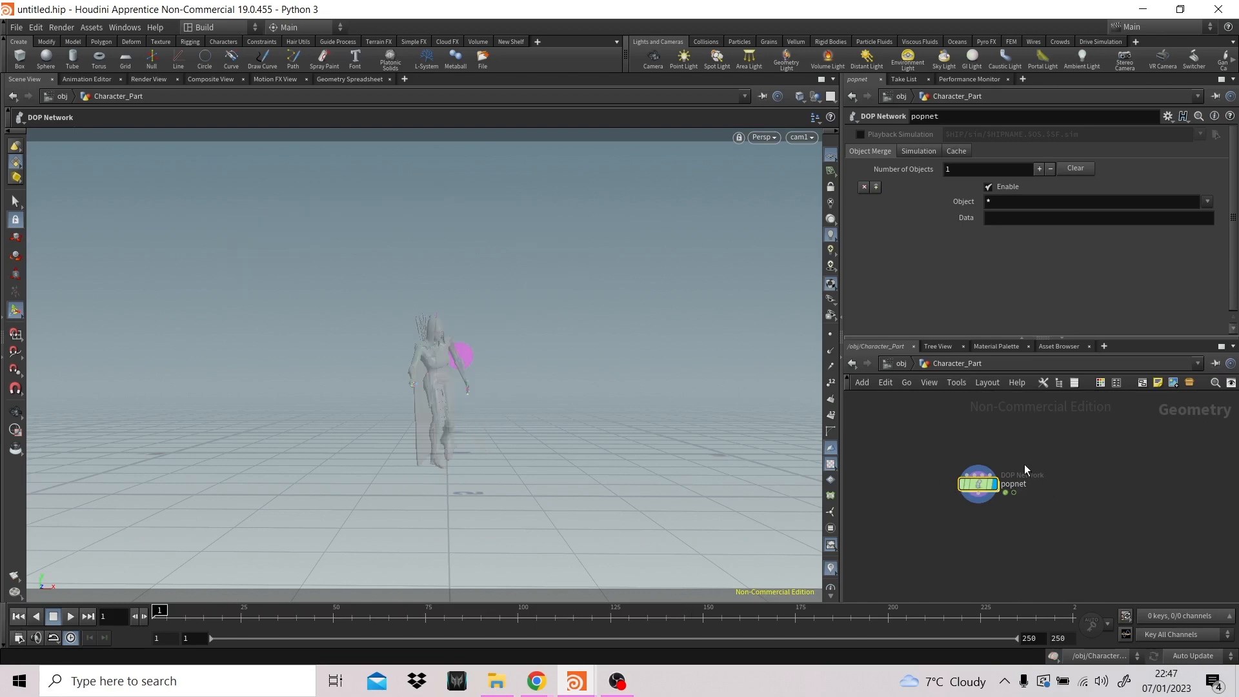
# - Make room above popnet and add an Object Merge node there
pyautogui.moveTo(984, 488); pyautogui.dragTo(965, 503)
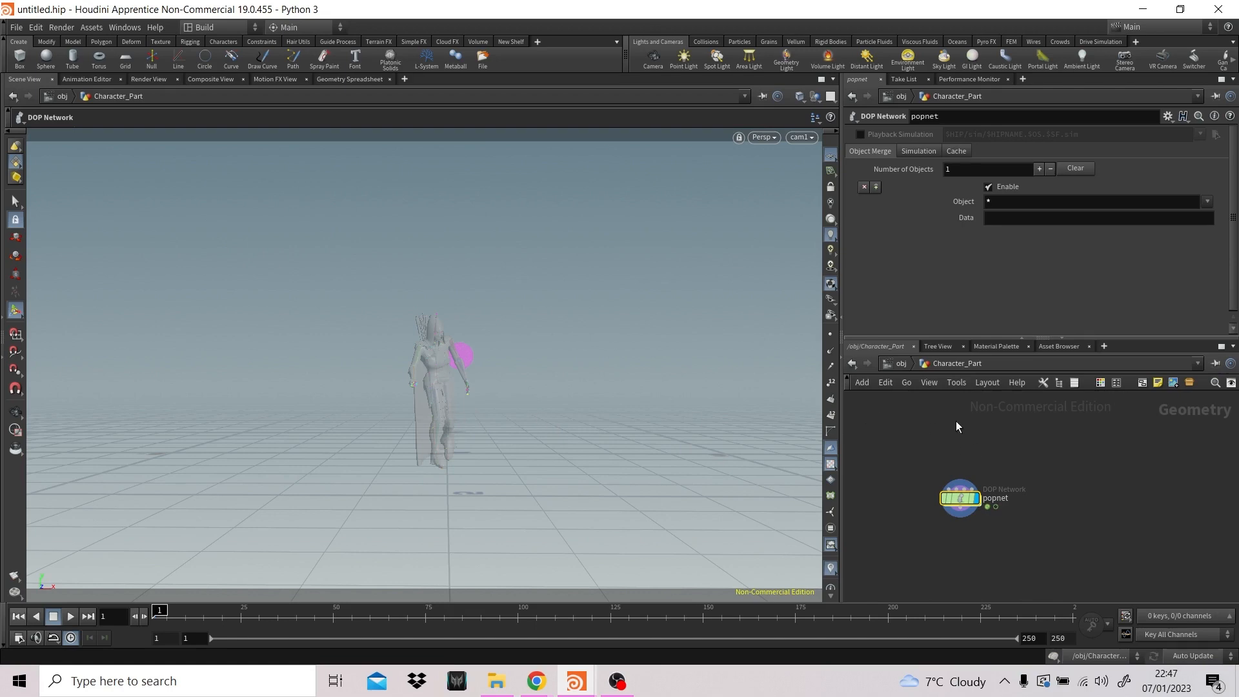
pyautogui.press('Tab')
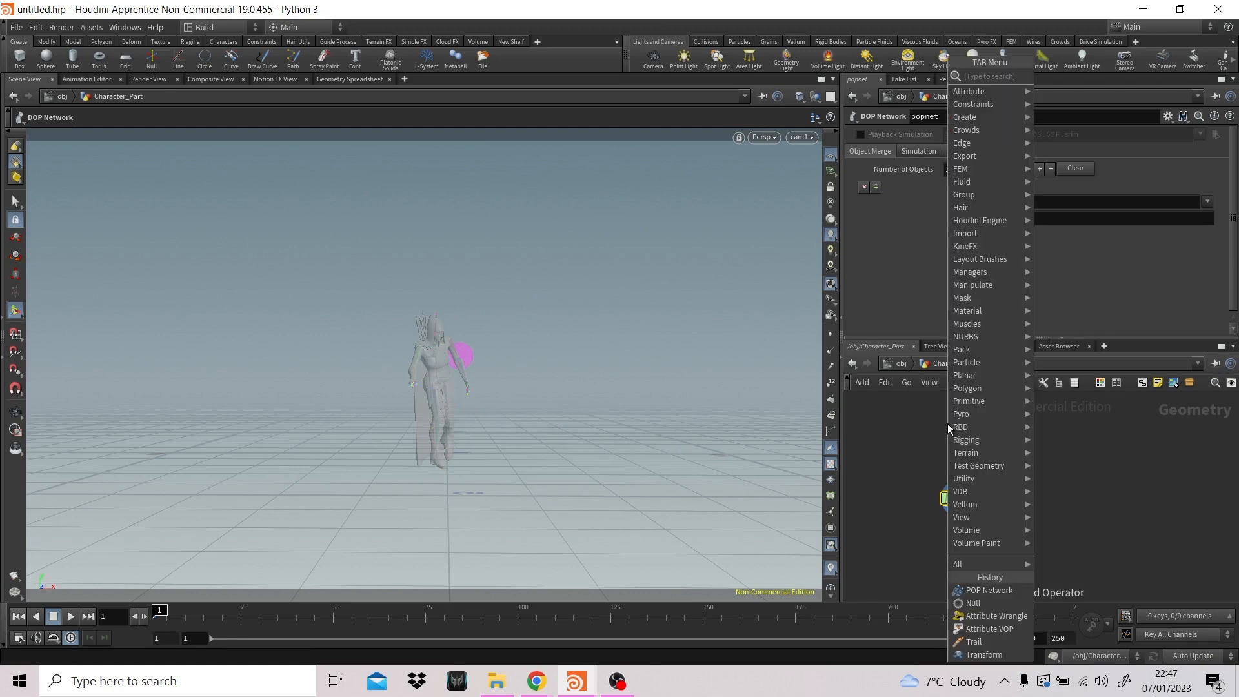
pyautogui.write('obj')
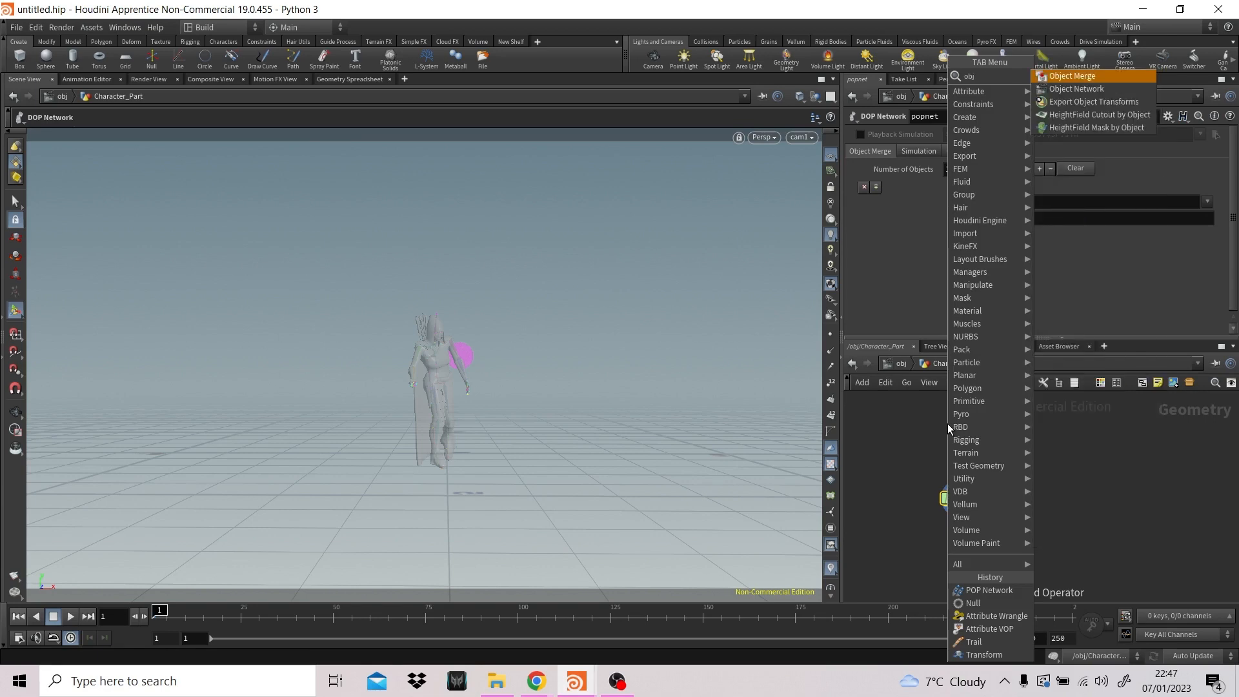
pyautogui.write('ec')
pyautogui.press('Return')
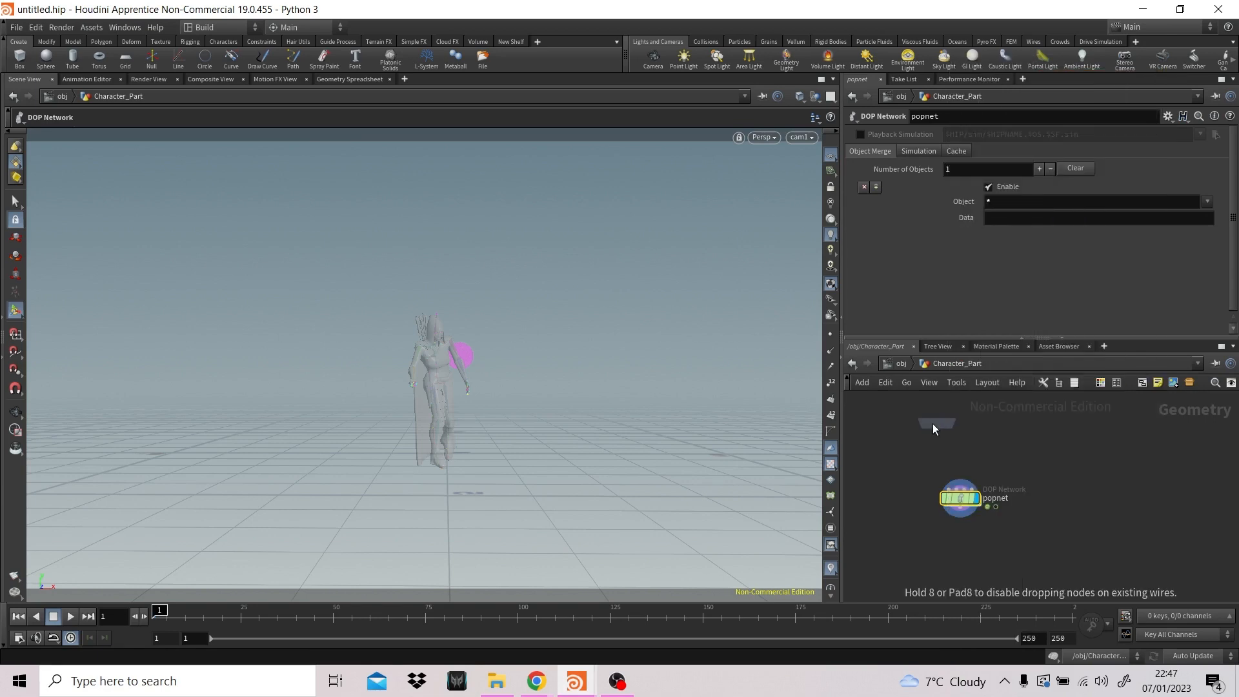
pyautogui.click(933, 426)
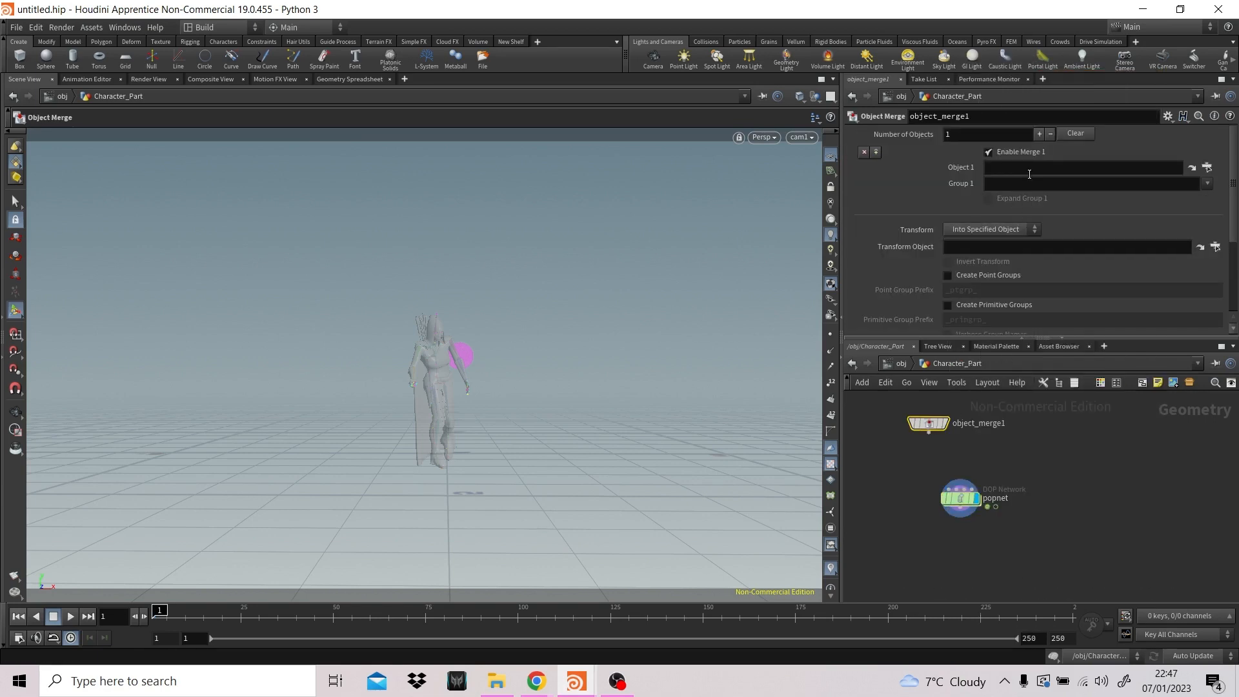
# - Set the Object Merge's Object 1 to arissa_Body_Geo from the Magic_Mollies_scene_fbx subnetwork
pyautogui.click(1206, 168)
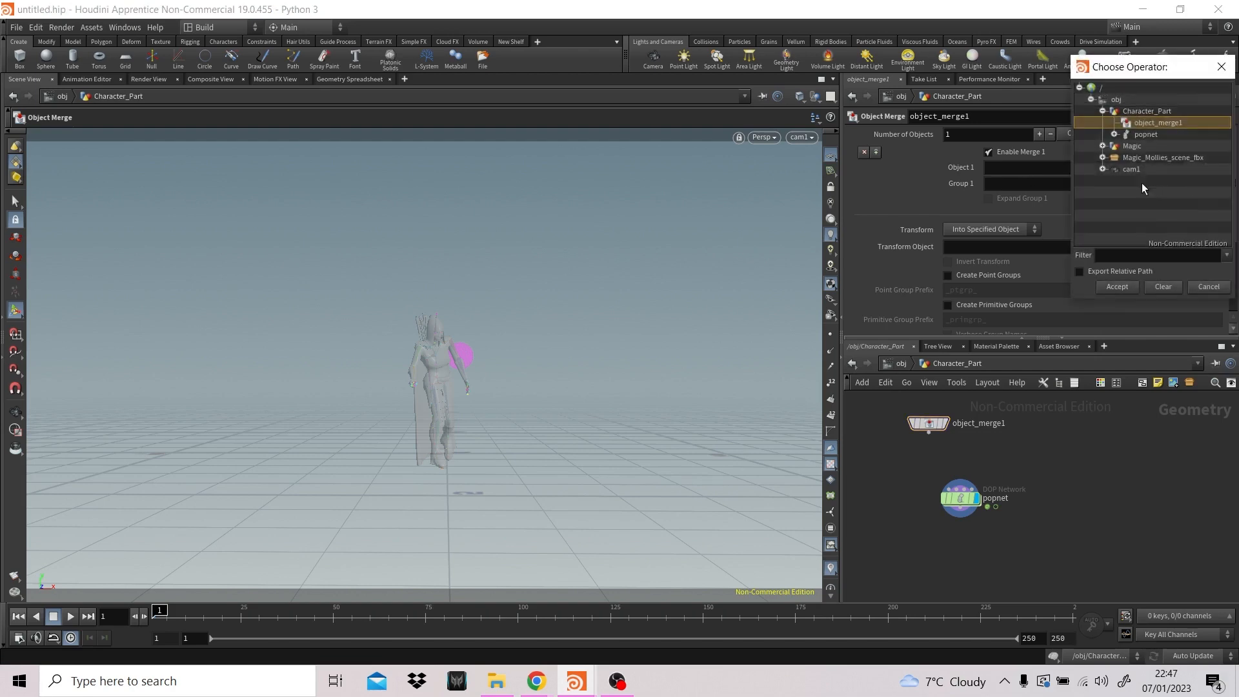
pyautogui.click(1102, 158)
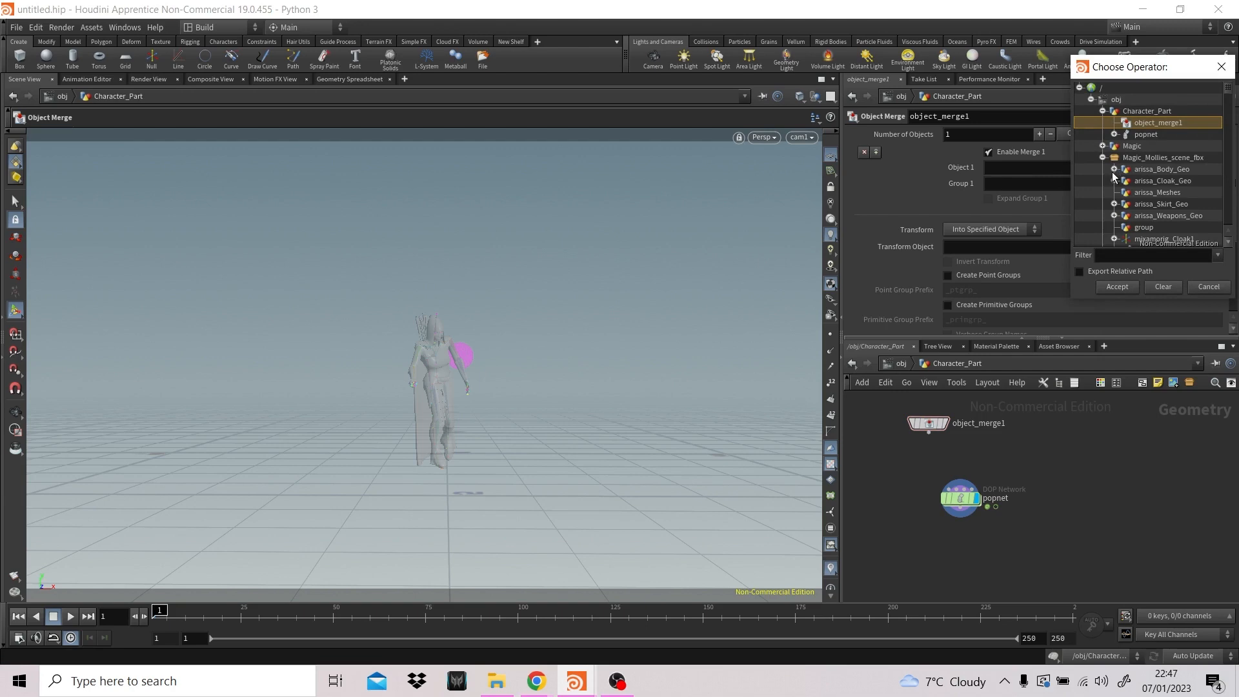
pyautogui.click(1113, 168)
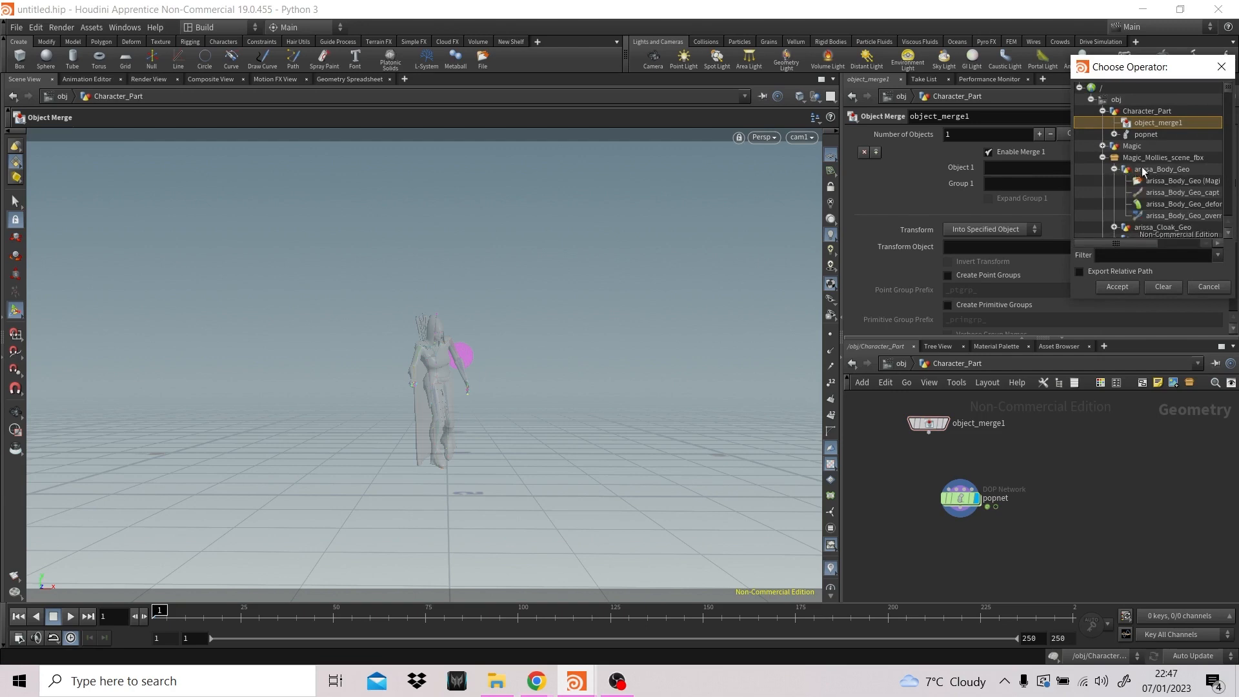
pyautogui.click(1113, 169)
pyautogui.click(1141, 169)
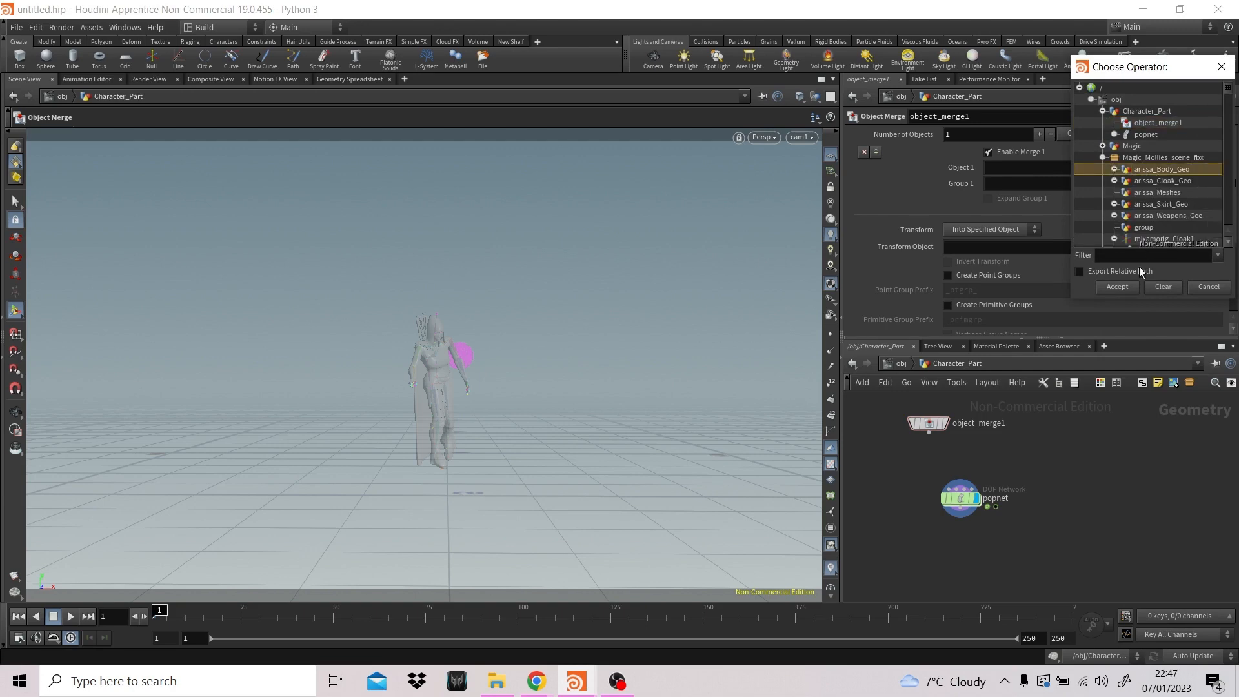
pyautogui.click(1117, 287)
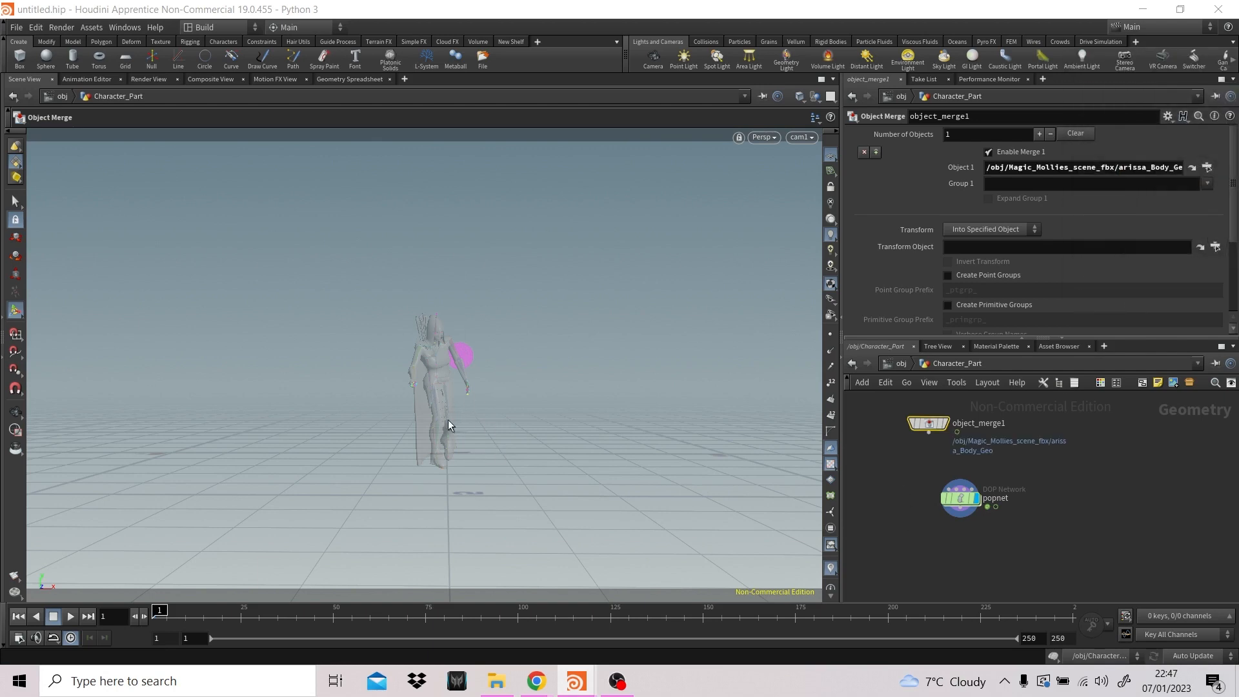
# - Space object_merge1 farther above popnet, display it and frame the merged body in the viewport
pyautogui.moveTo(967, 448); pyautogui.dragTo(966, 441)
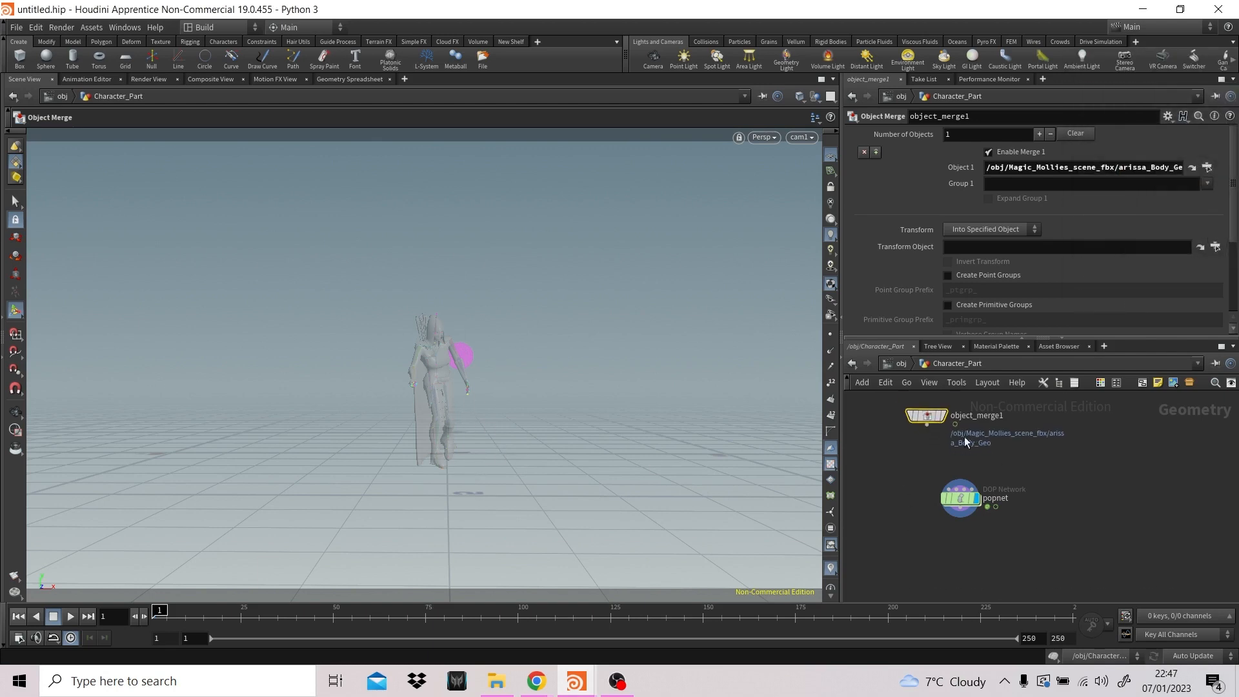
pyautogui.moveTo(1044, 473); pyautogui.dragTo(1051, 491, button='middle')
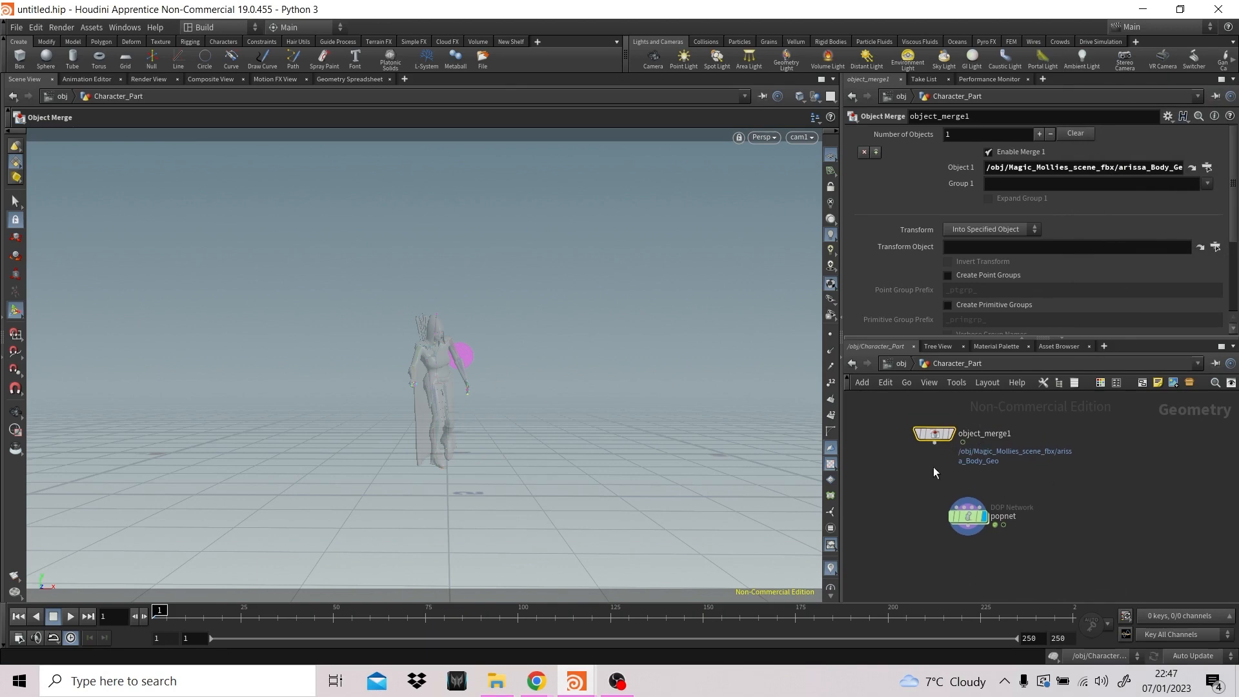
pyautogui.moveTo(949, 436); pyautogui.dragTo(950, 427)
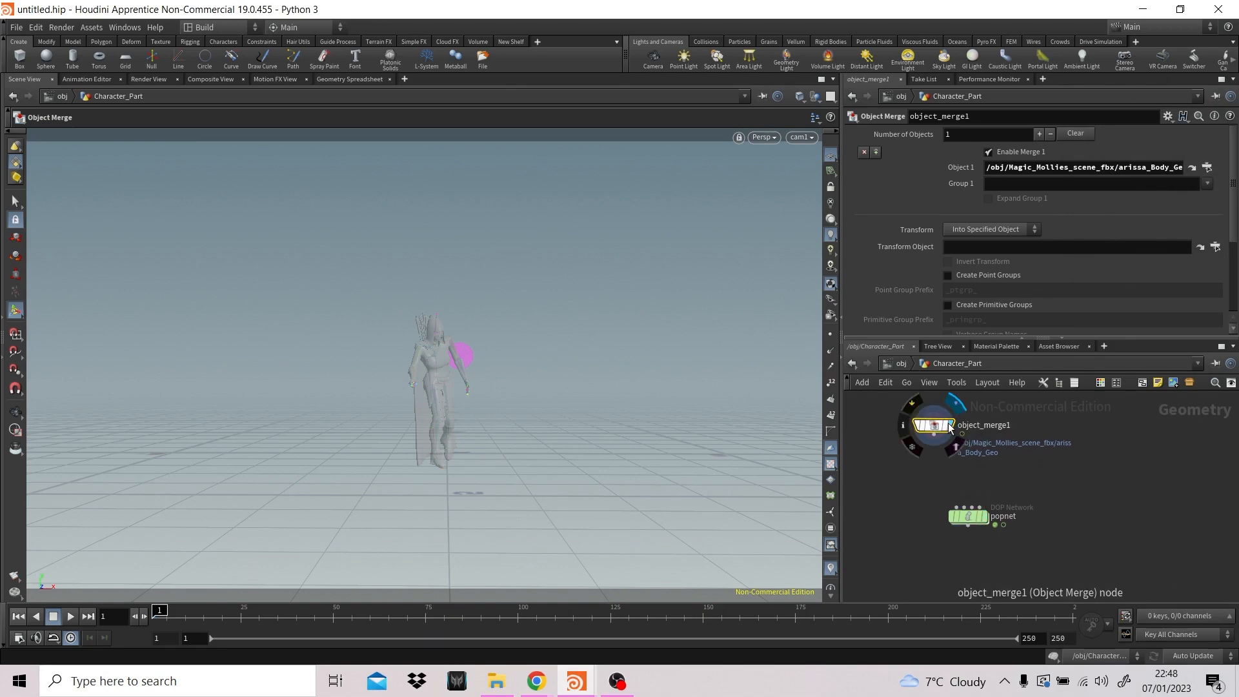
pyautogui.press('Escape')
pyautogui.press('f')
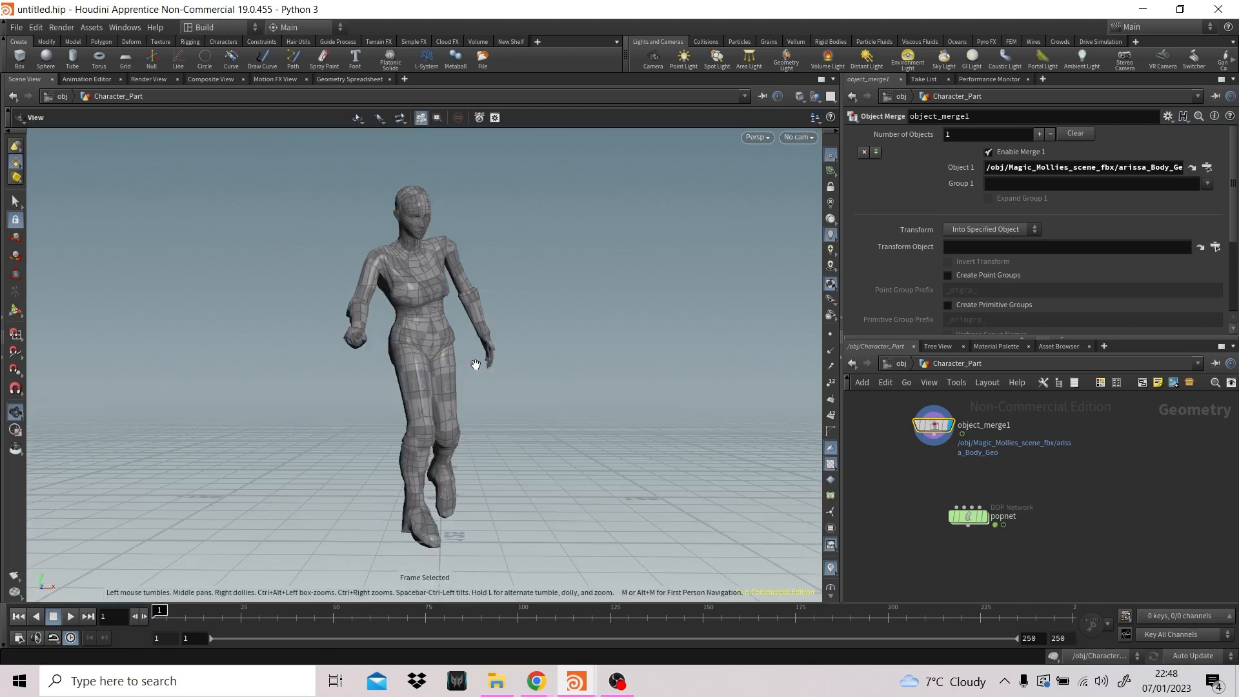
pyautogui.moveTo(561, 370); pyautogui.dragTo(470, 407)
pyautogui.press('Return')
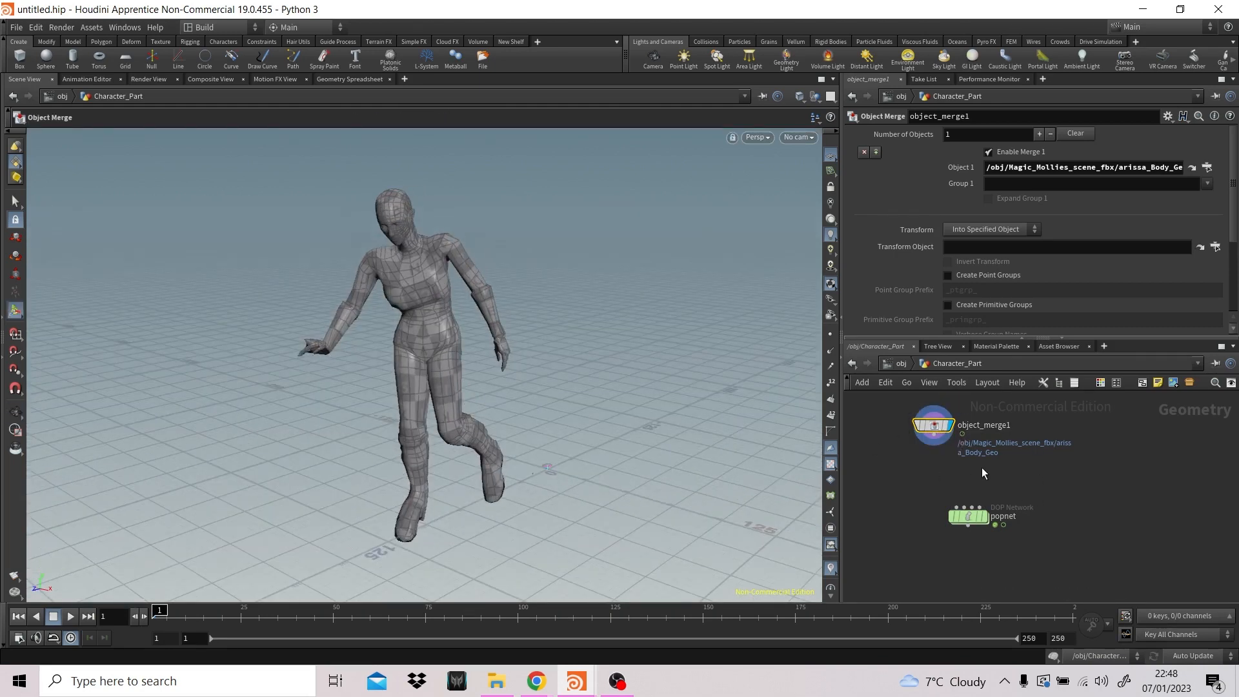
# - Add a Transform node directly below object_merge1
pyautogui.press('Tab')
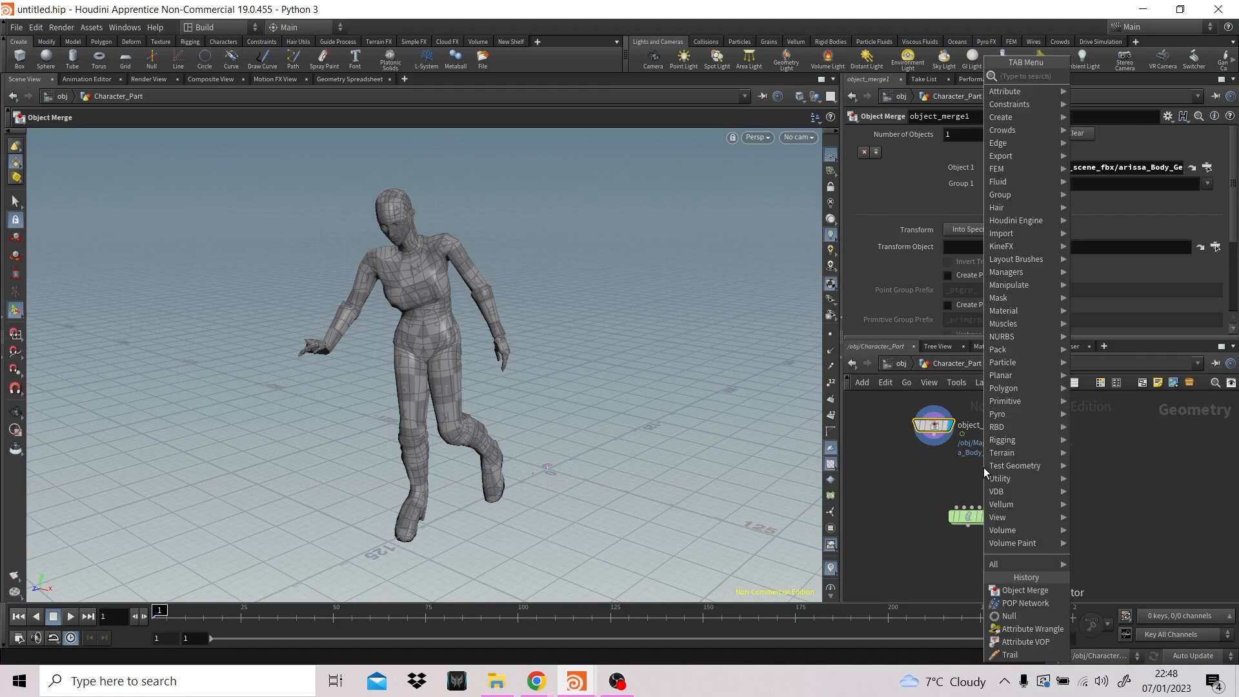
pyautogui.write('trans')
pyautogui.press('Return')
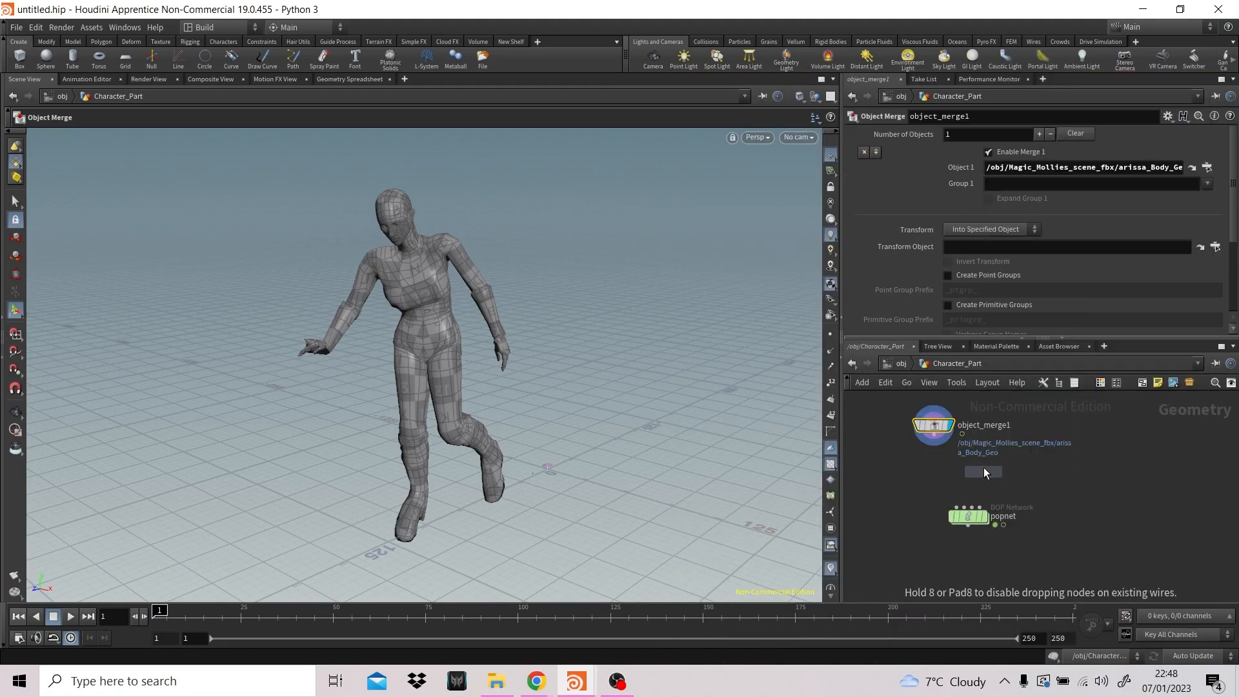
pyautogui.click(935, 456)
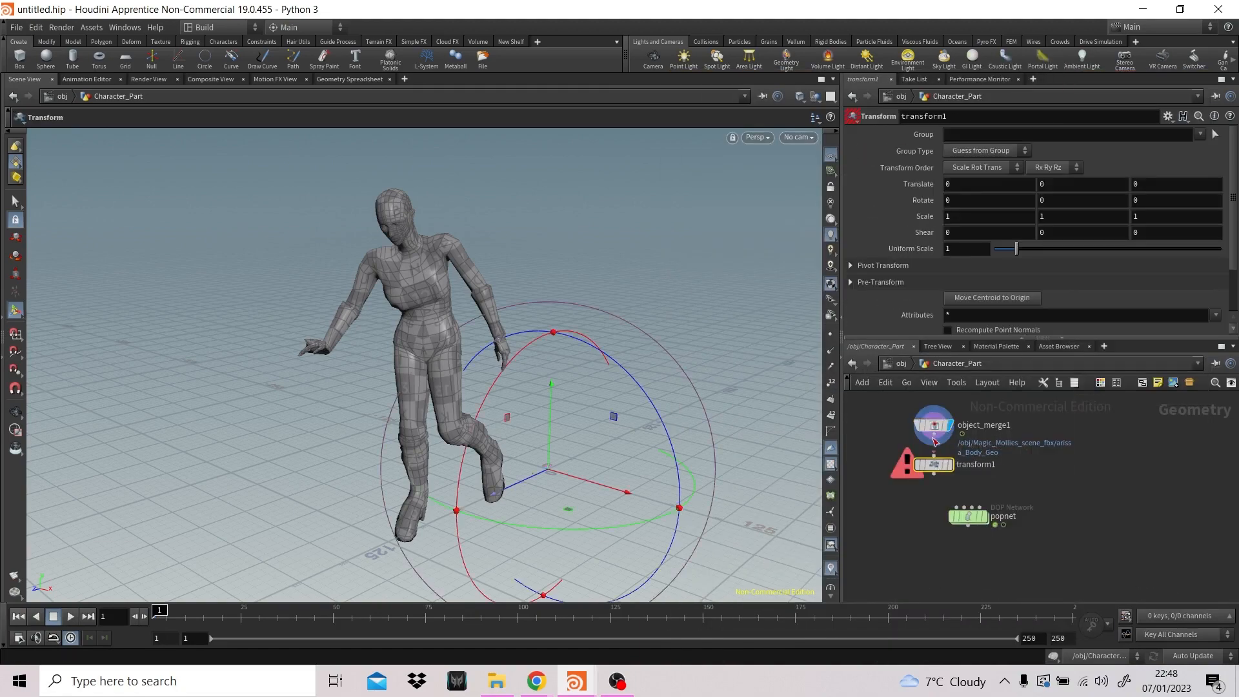
# - Display the transform1 node and set its Uniform Scale to 0.015 so the merged body matches the character
pyautogui.click(950, 466)
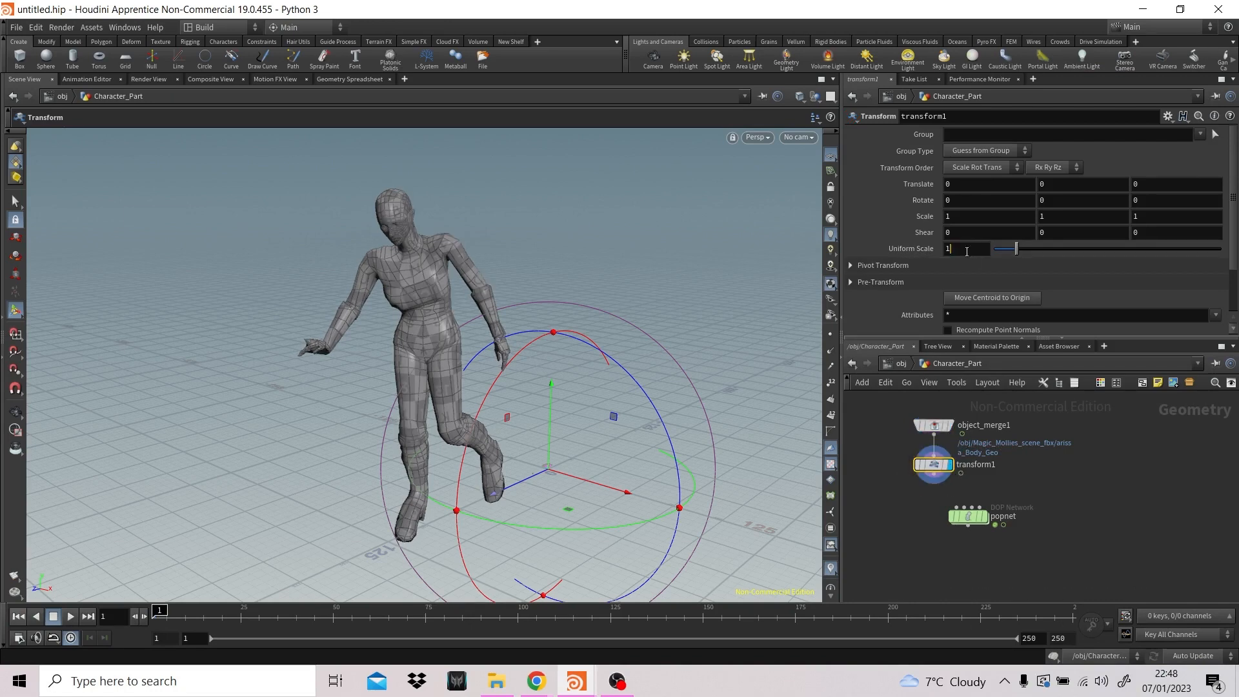
pyautogui.moveTo(958, 251); pyautogui.dragTo(927, 255)
pyautogui.write('0.015')
pyautogui.press('Return')
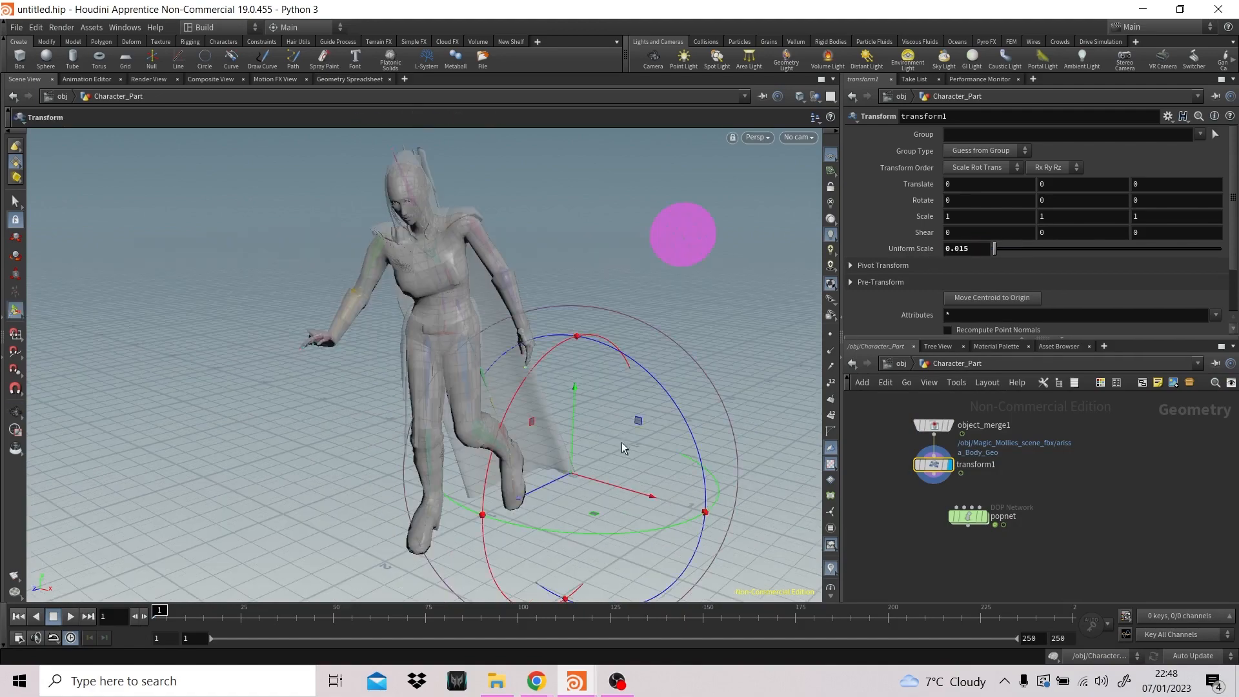
pyautogui.press('Escape')
pyautogui.moveTo(659, 438); pyautogui.dragTo(705, 423)
pyautogui.press('Return')
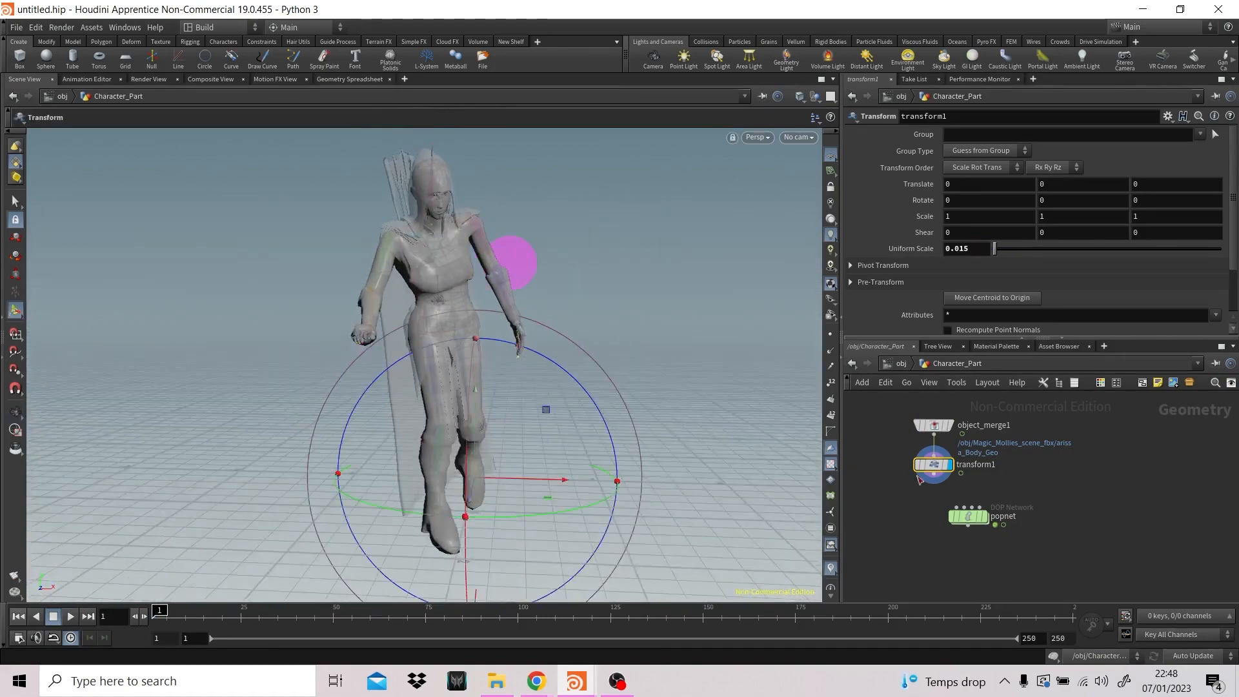
# - Make room above popnet, add a Null node directly below transform1 and colour it black
pyautogui.scroll(-3, 1139, 467)
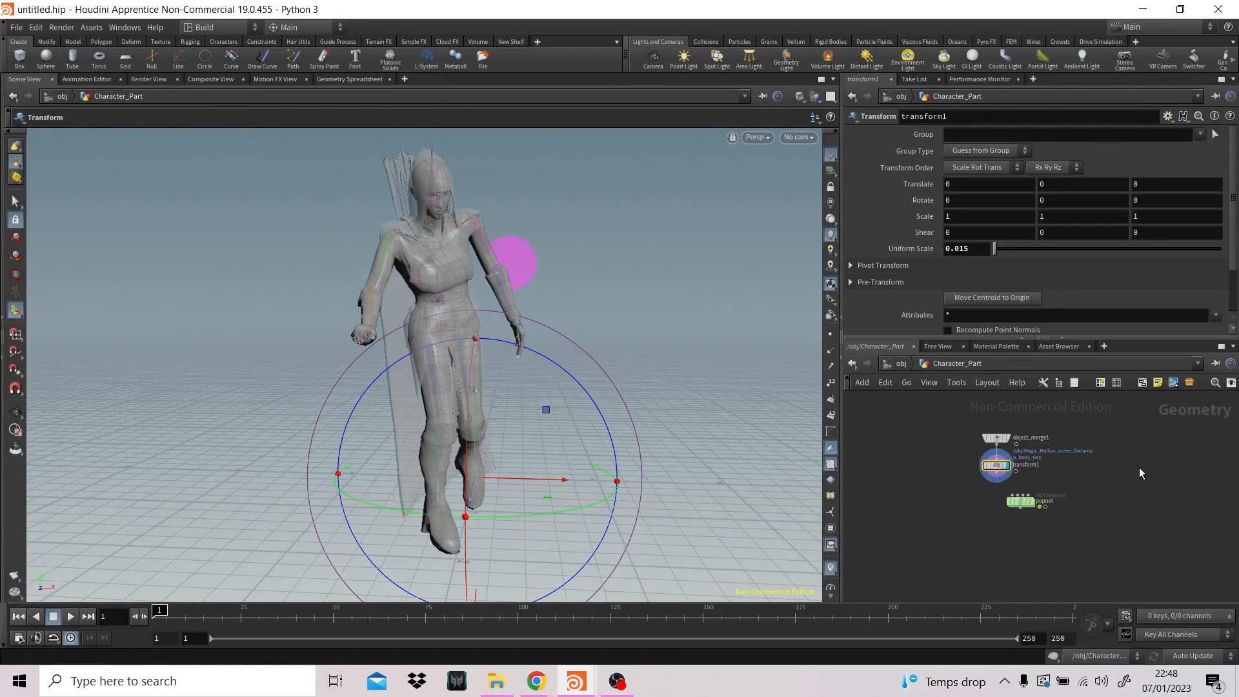
pyautogui.moveTo(985, 474); pyautogui.dragTo(978, 504)
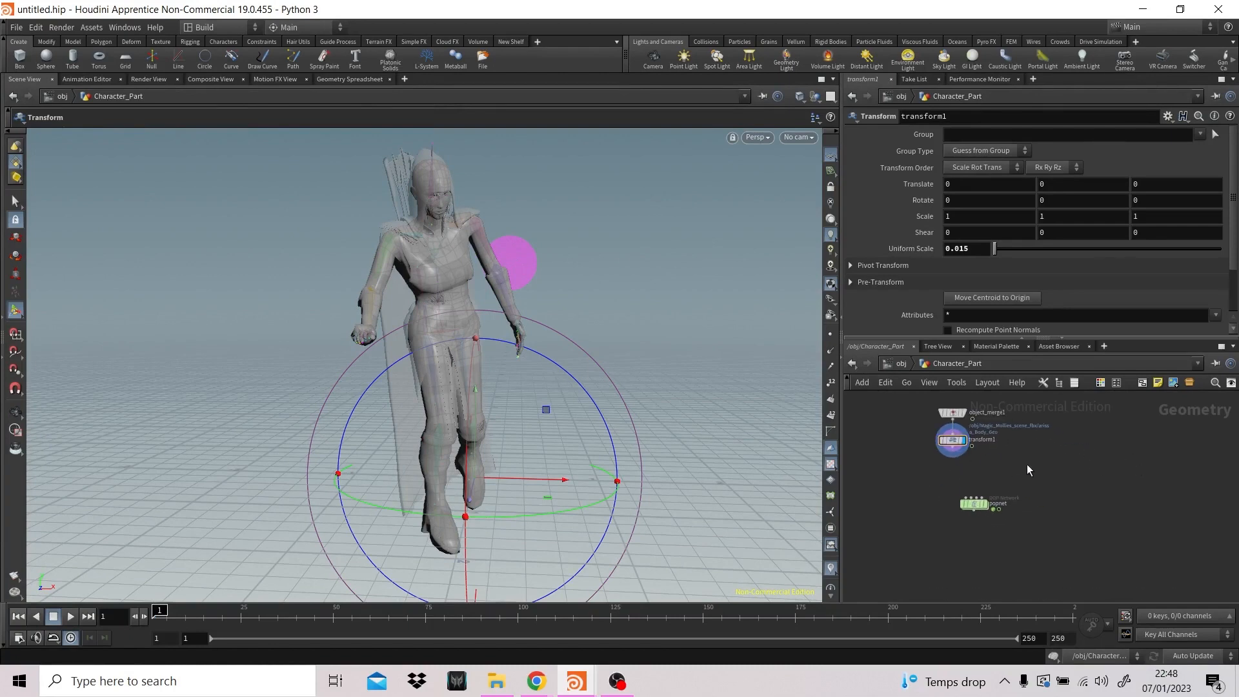
pyautogui.press('Tab')
pyautogui.click(1051, 628)
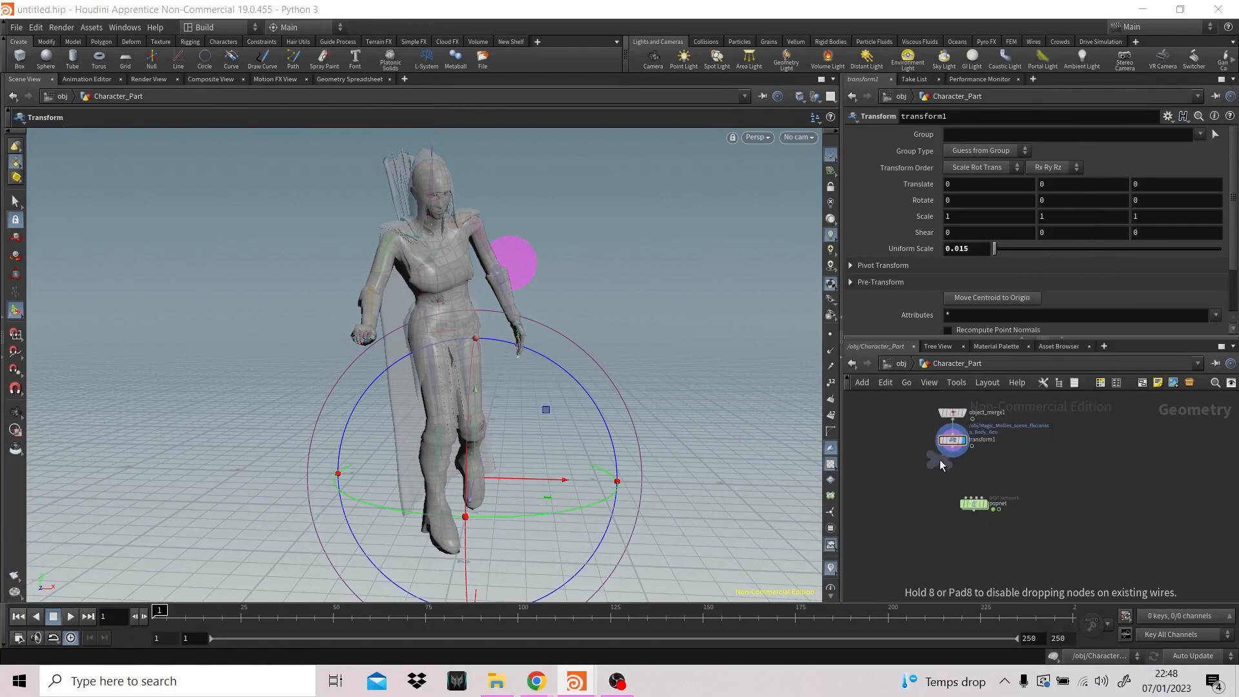
pyautogui.click(955, 463)
pyautogui.press('c')
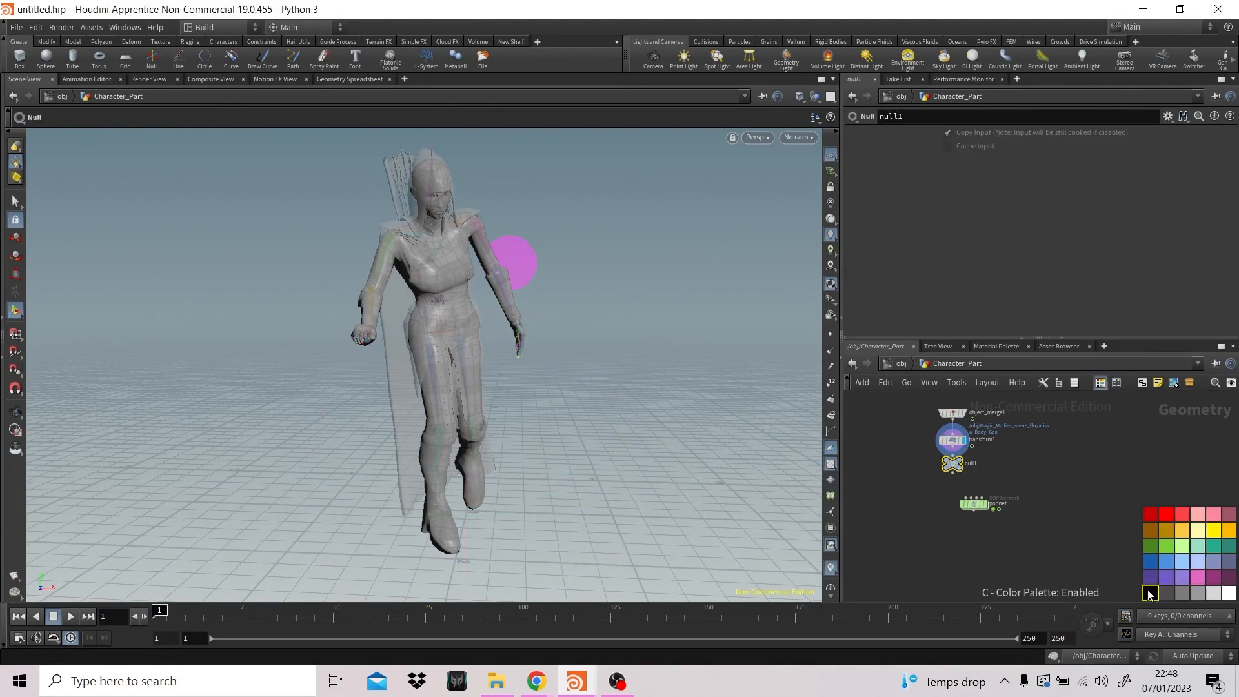
pyautogui.press('c')
# - Rename the new Null node as EMITTER_OUT
pyautogui.doubleClick(972, 464)
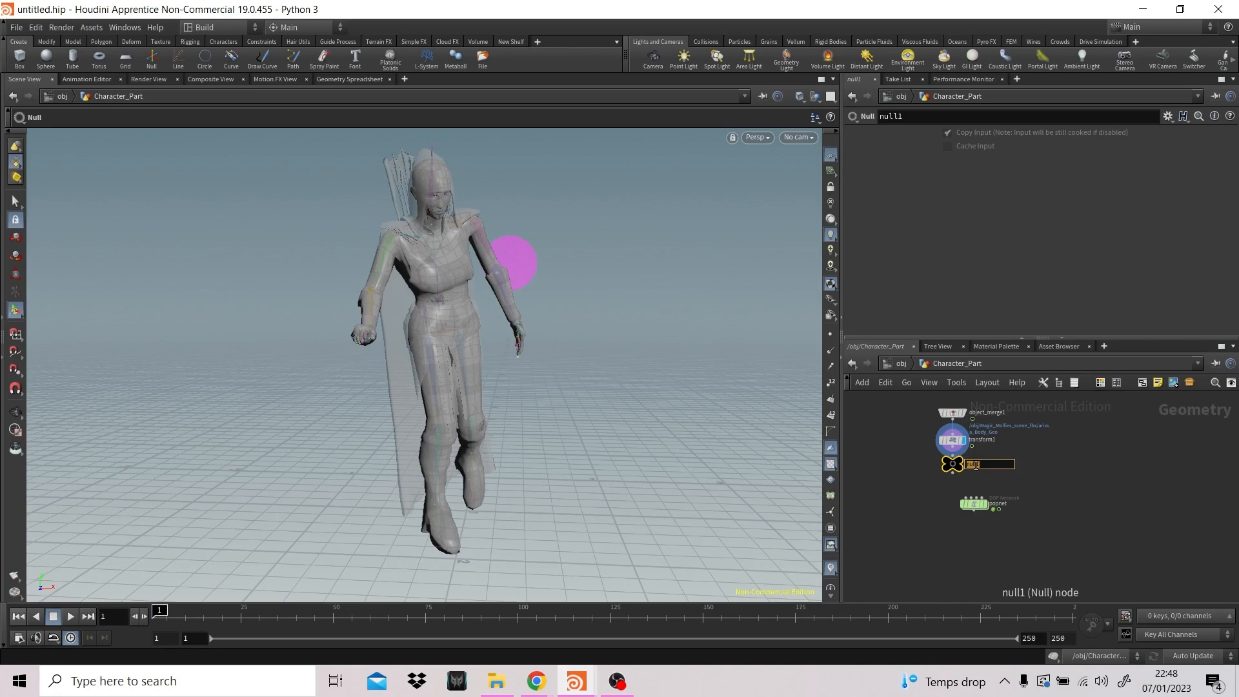
pyautogui.write('EMITTER_OUT')
pyautogui.press('Return')
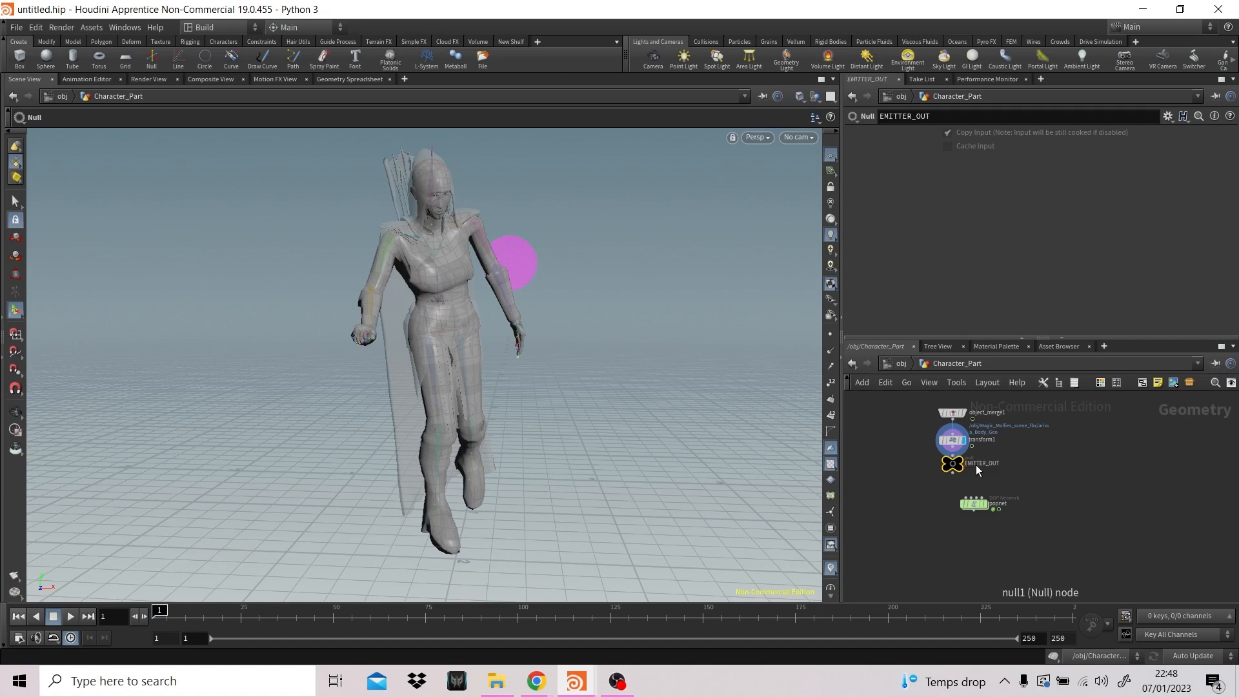
# - Connect EMITTER_OUT to popnet's first input, display popnet and examine the particle output around the character
pyautogui.click(952, 456)
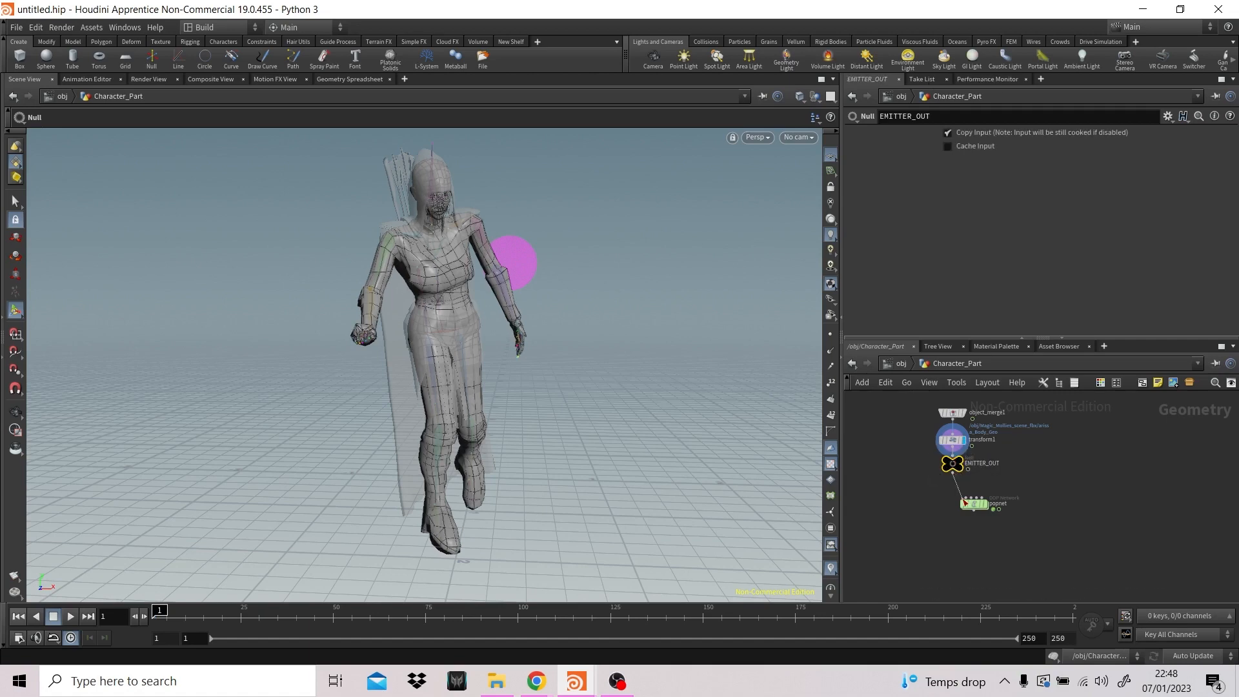
pyautogui.moveTo(956, 473); pyautogui.dragTo(987, 510)
pyautogui.click(987, 508)
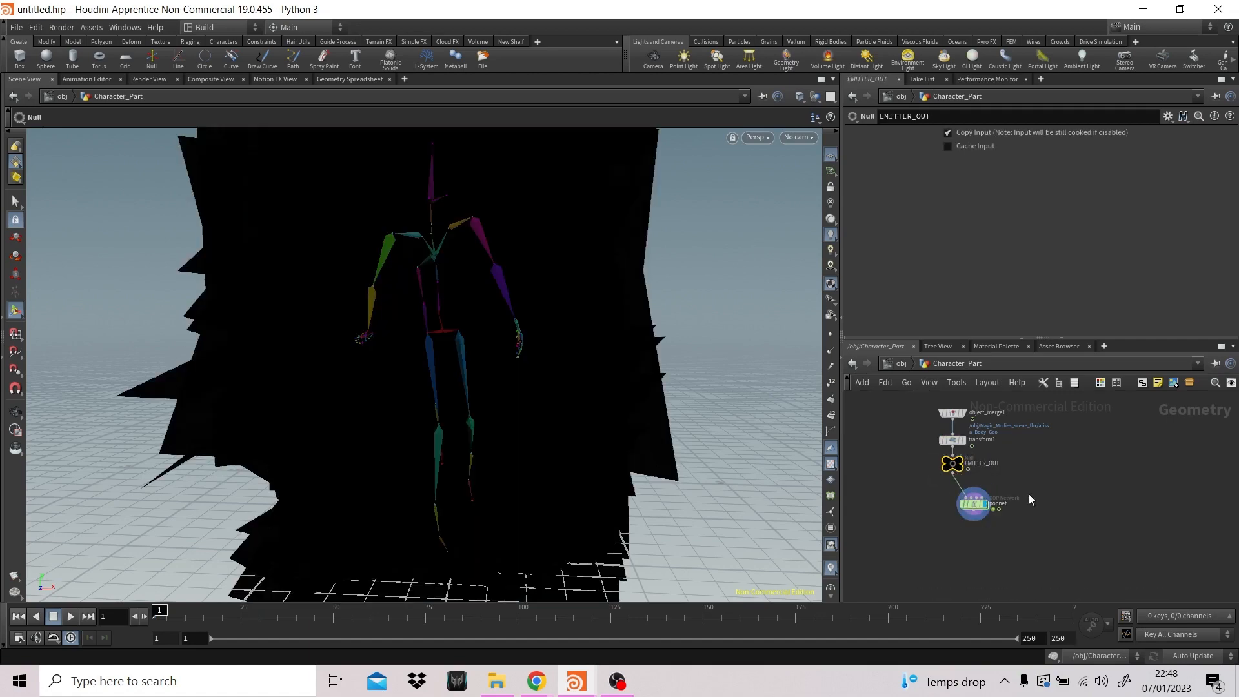
pyautogui.keyDown('alt'); pyautogui.moveTo(614, 358); pyautogui.dragTo(630, 284, button='right'); pyautogui.keyUp('alt')
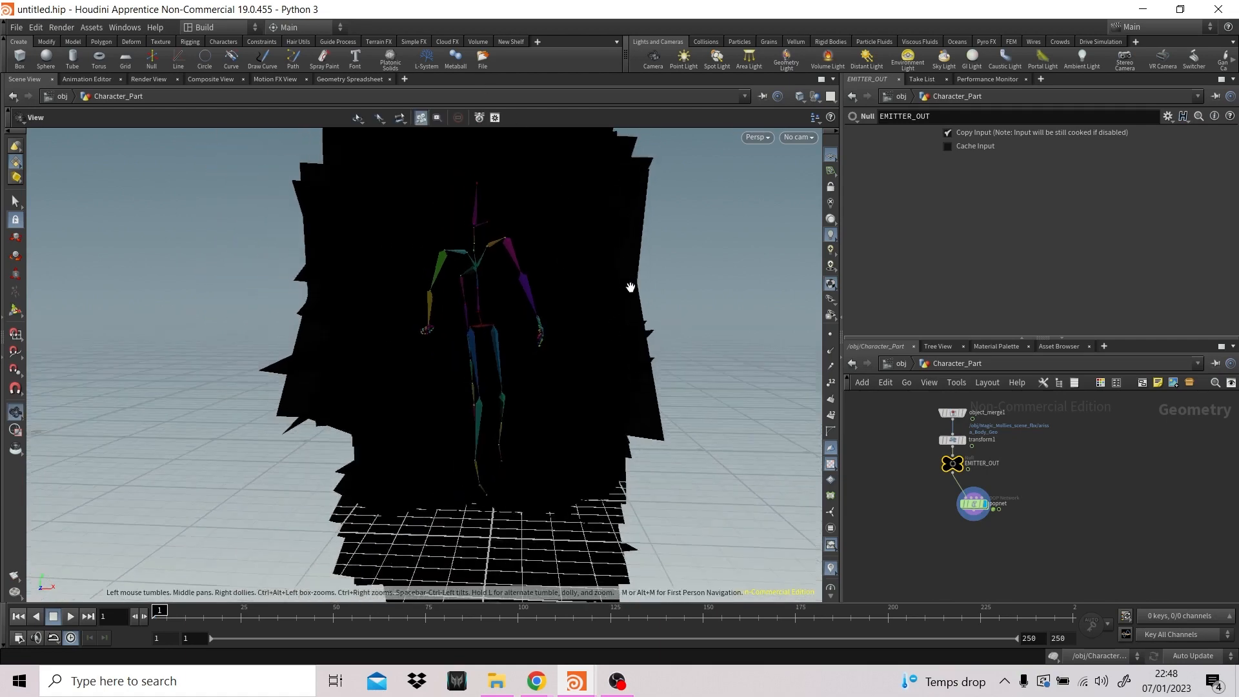
pyautogui.keyDown('alt'); pyautogui.moveTo(630, 285); pyautogui.dragTo(611, 326, button='middle'); pyautogui.keyUp('alt')
pyautogui.keyDown('alt'); pyautogui.moveTo(610, 327); pyautogui.dragTo(641, 318, button='right'); pyautogui.keyUp('alt')
pyautogui.keyDown('alt'); pyautogui.moveTo(642, 318); pyautogui.dragTo(583, 327); pyautogui.keyUp('alt')
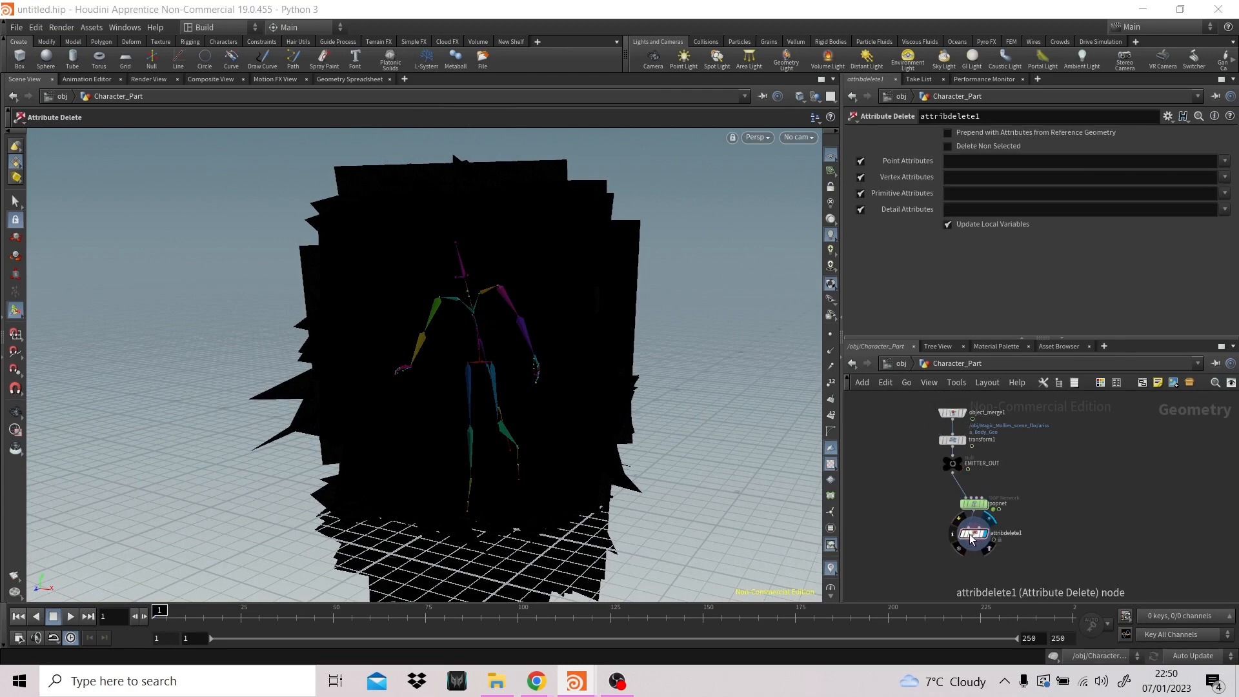
# - Insert the Attribute Delete node between transform1 and EMITTER_OUT and set its Primitive Attributes to shop_materialpath
pyautogui.moveTo(974, 539); pyautogui.dragTo(958, 456)
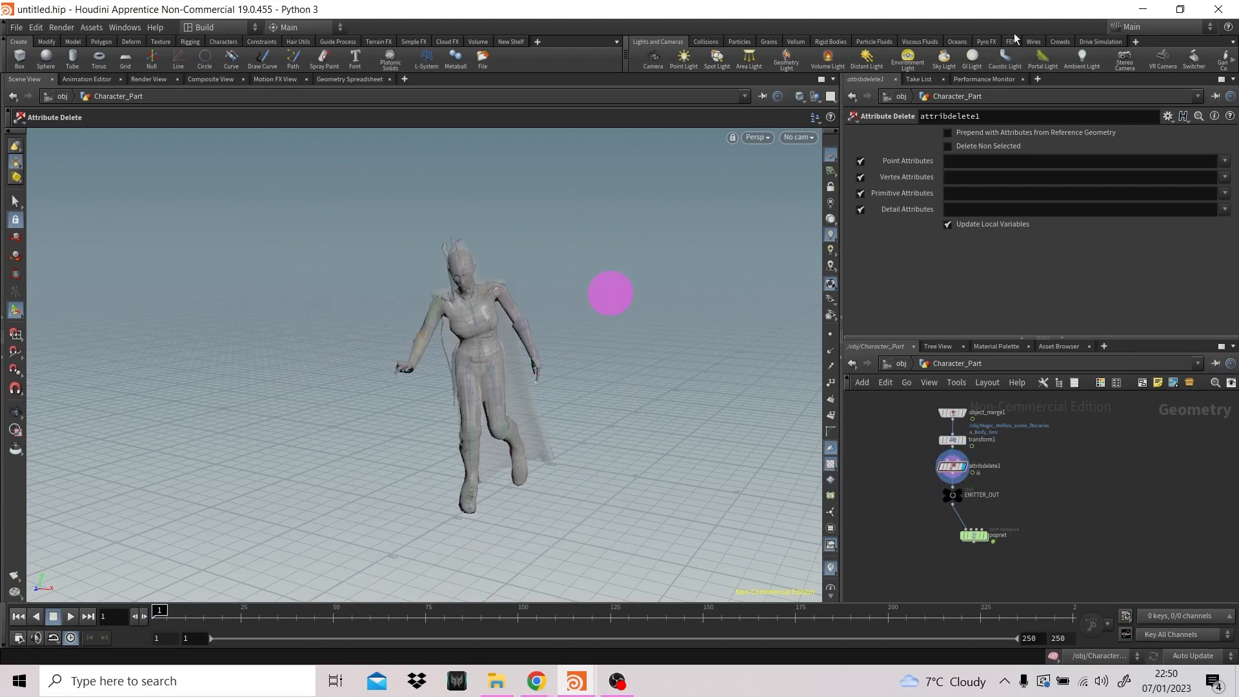
pyautogui.click(1224, 193)
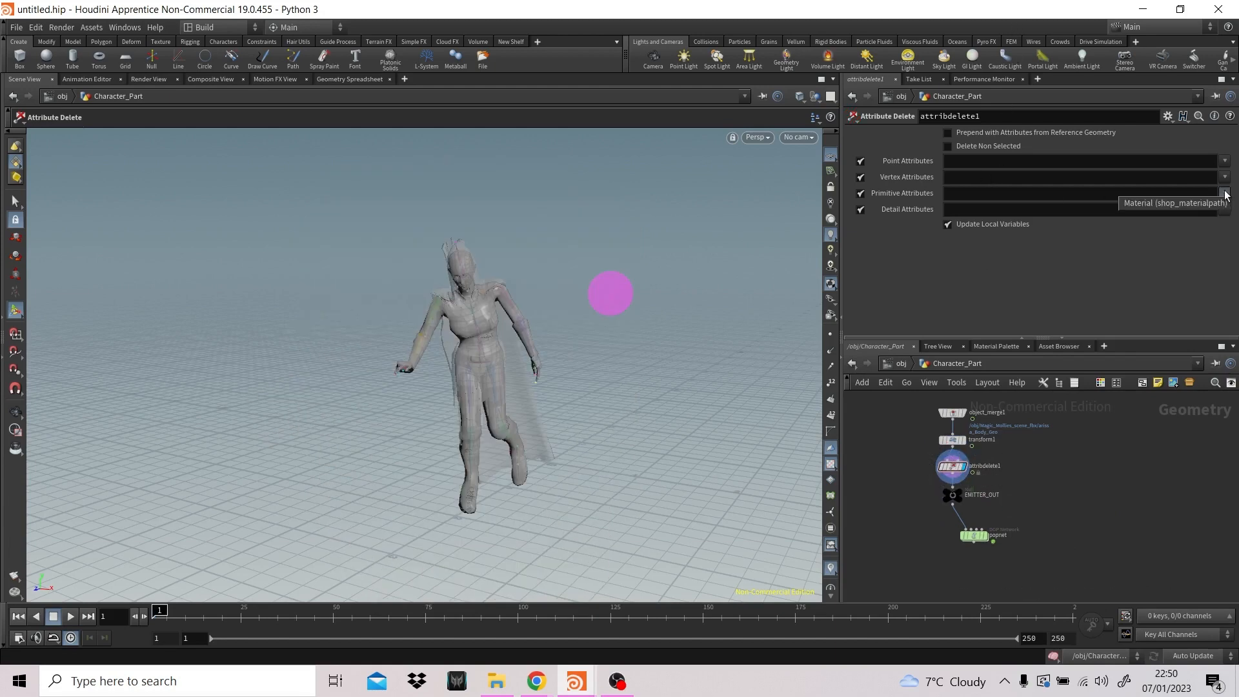
pyautogui.click(1174, 202)
pyautogui.moveTo(951, 497)
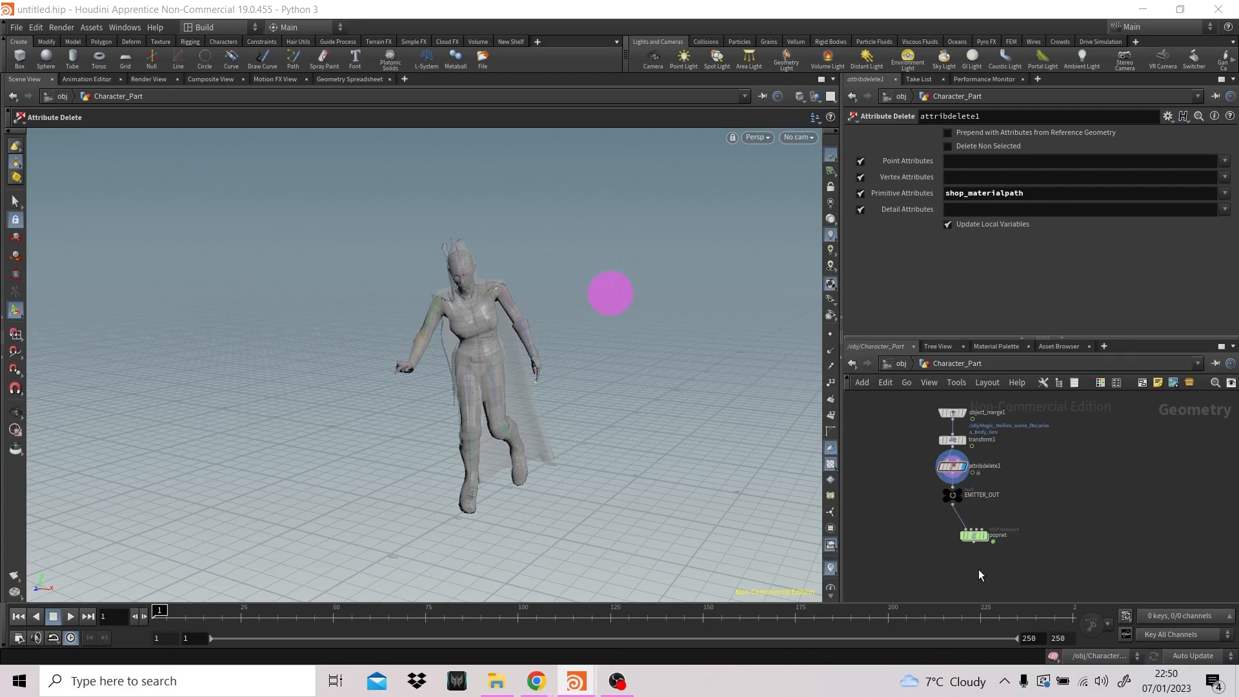
# - Display popnet, then go inside it and open the birth settings of the source_first_input POP Source
pyautogui.click(986, 535)
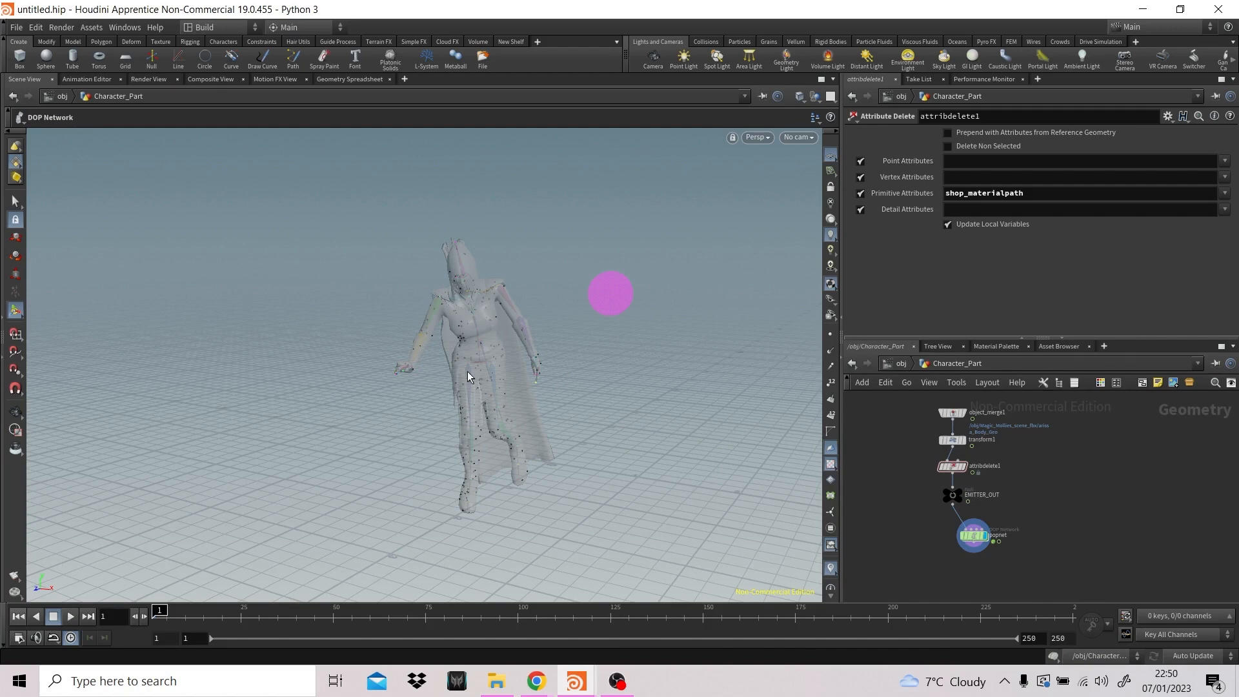
pyautogui.doubleClick(976, 539)
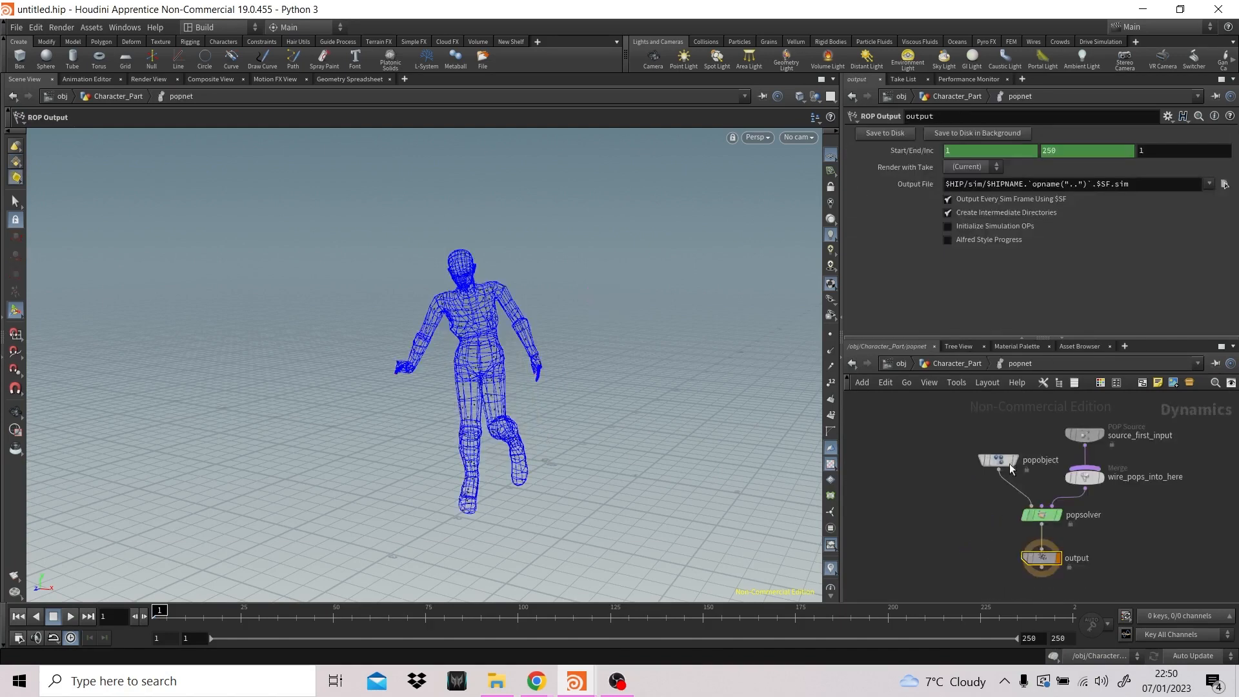
pyautogui.click(1084, 433)
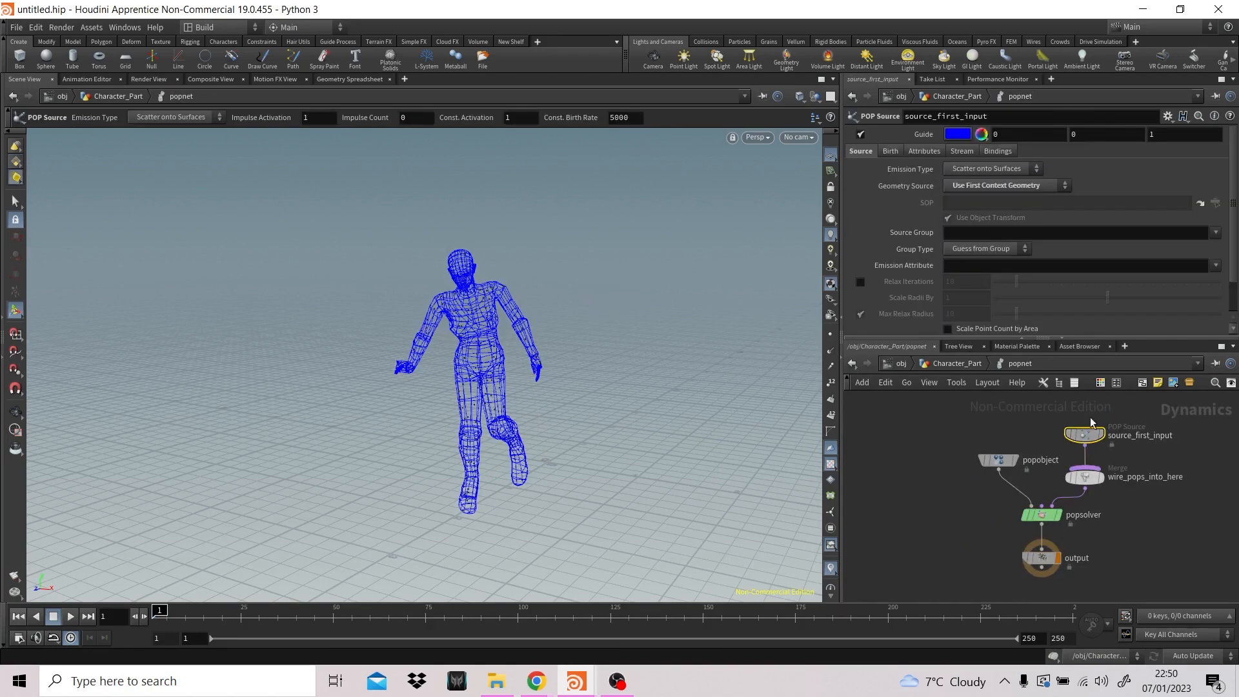
pyautogui.click(889, 151)
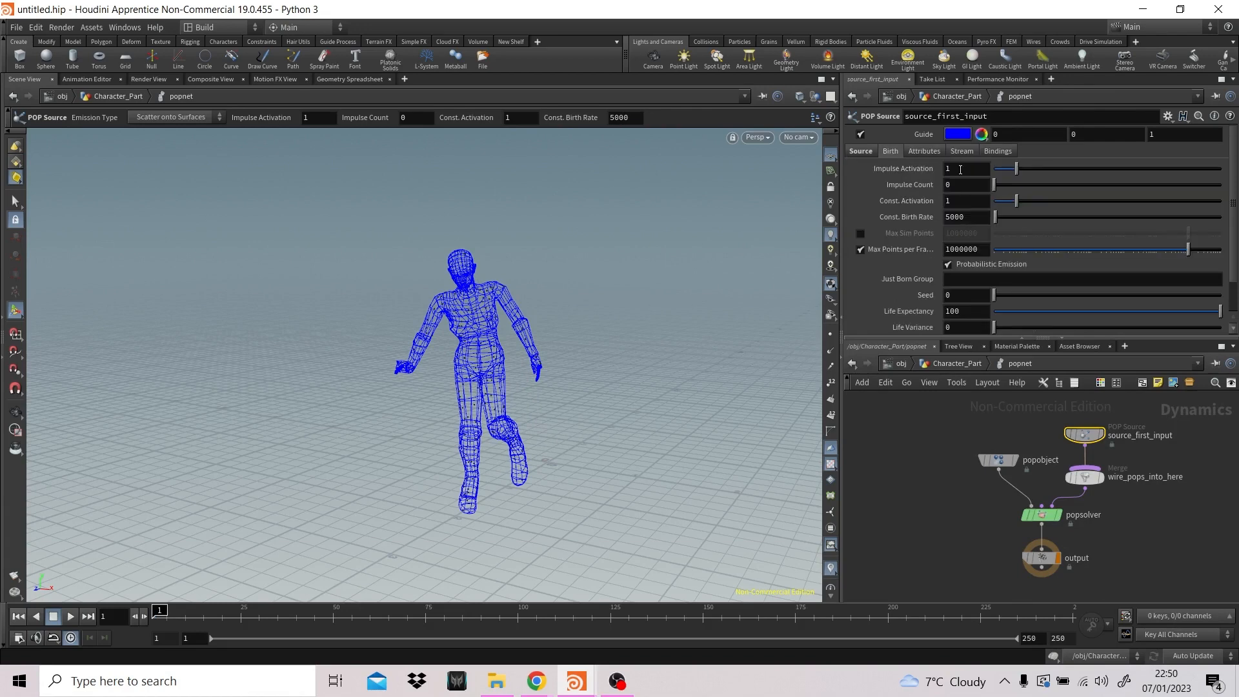
pyautogui.click(973, 217)
pyautogui.moveTo(160, 613)
pyautogui.mouseDown()
pyautogui.moveTo(413, 613)
pyautogui.moveTo(150, 613)
pyautogui.moveTo(635, 574)
pyautogui.moveTo(145, 616)
pyautogui.moveTo(340, 610)
pyautogui.moveTo(372, 601)
pyautogui.moveTo(147, 610)
pyautogui.mouseUp()
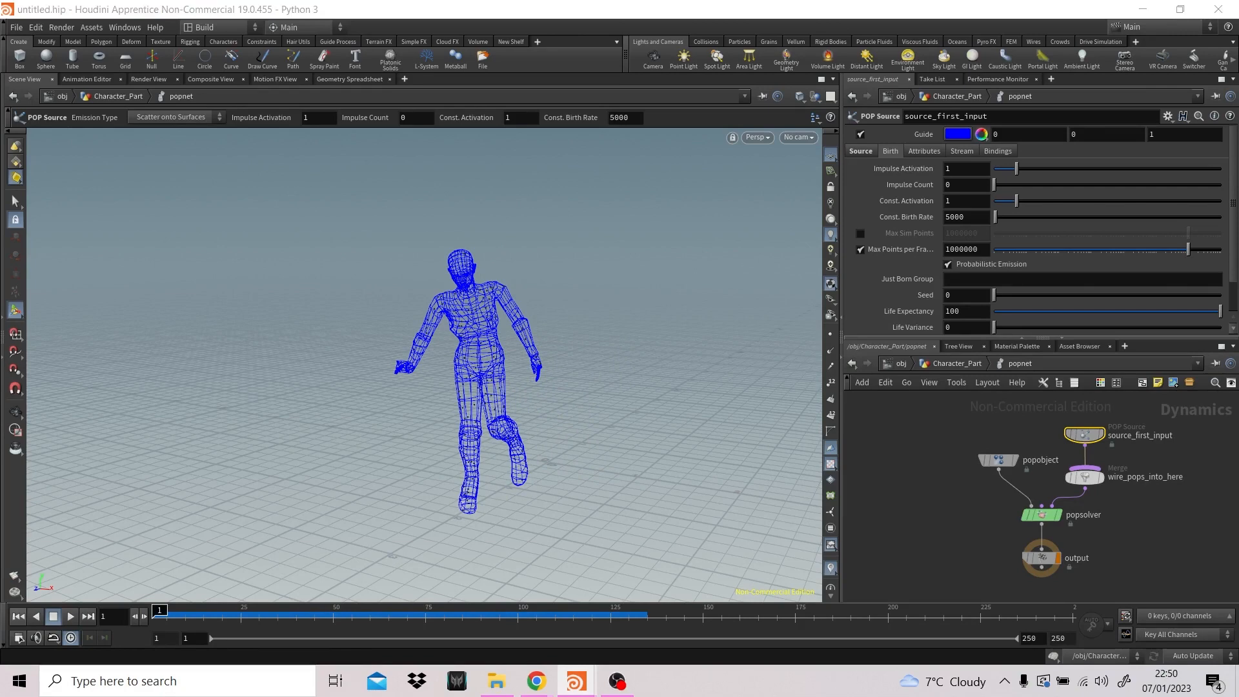
pyautogui.hotkey('alt', 'Tab')
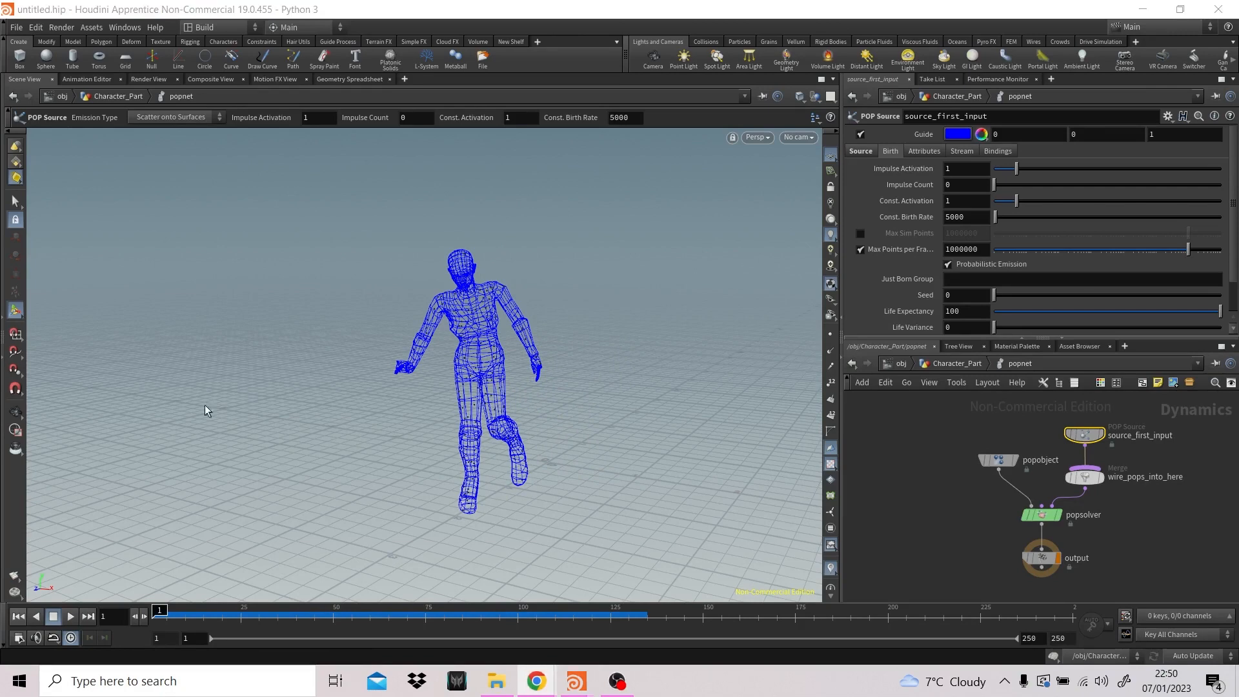
pyautogui.click(617, 680)
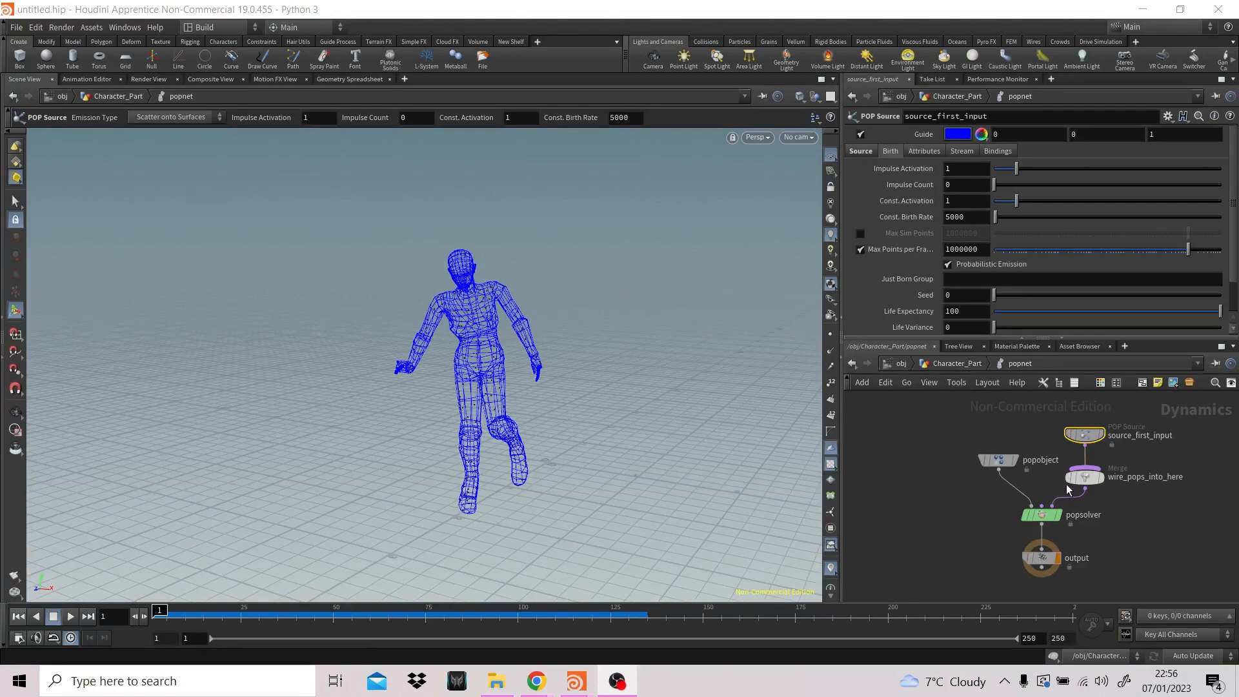
# - Delete the wire_pops_into_here merge inside popnet and move source_first_input farther above popsolver
pyautogui.click(1084, 477)
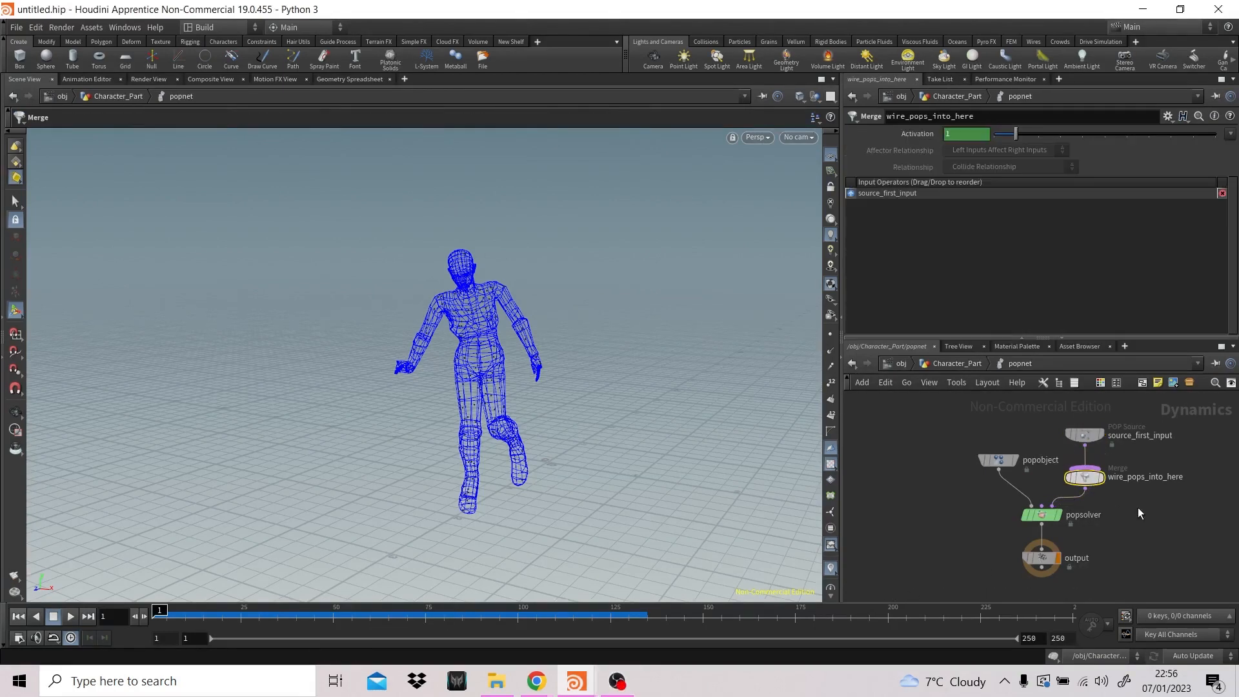
pyautogui.press('Delete')
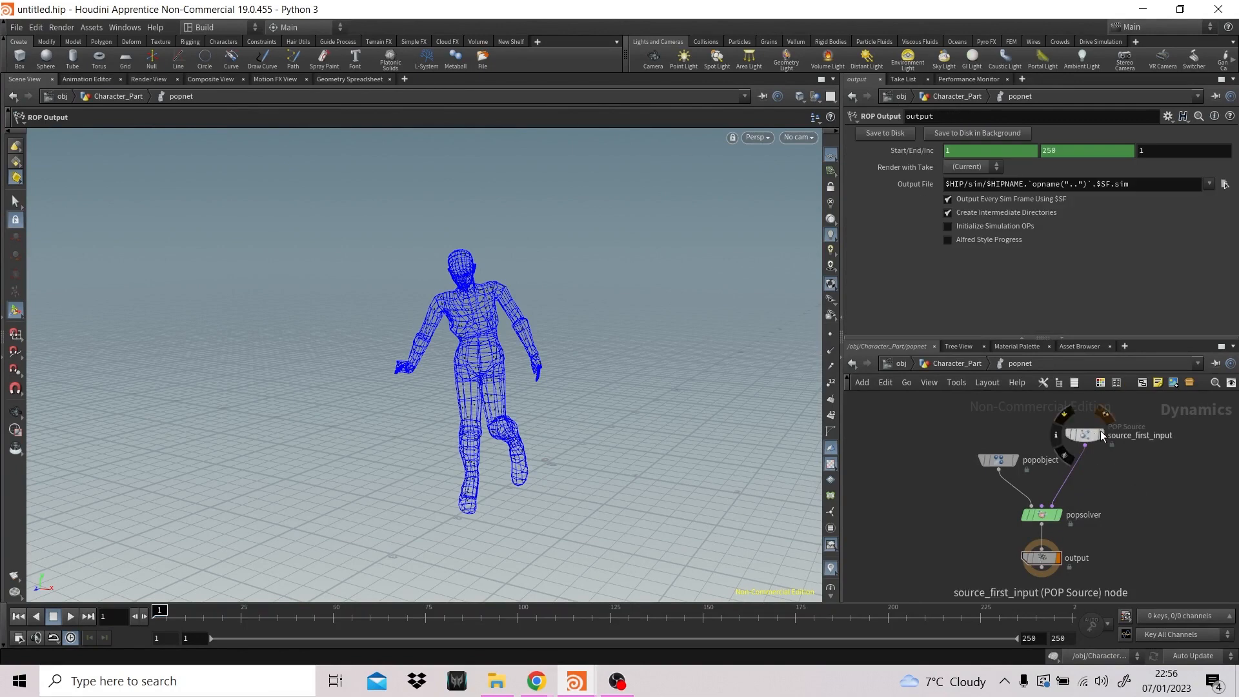
pyautogui.moveTo(1086, 433); pyautogui.dragTo(1093, 416)
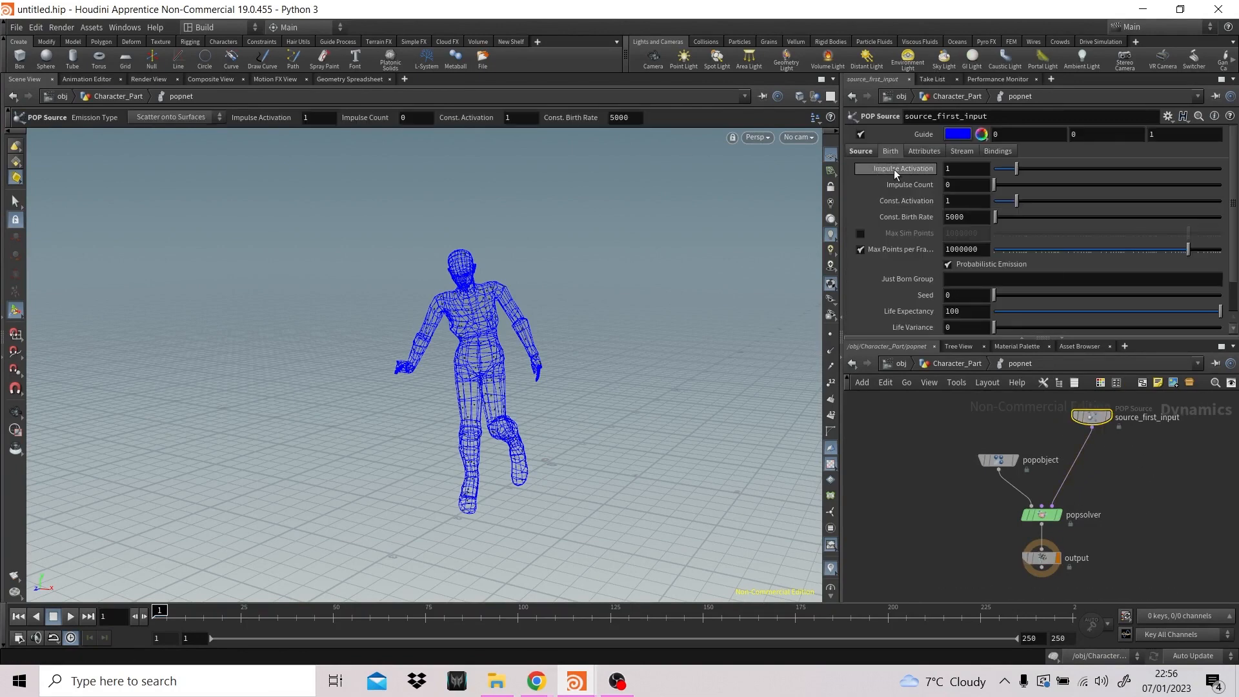
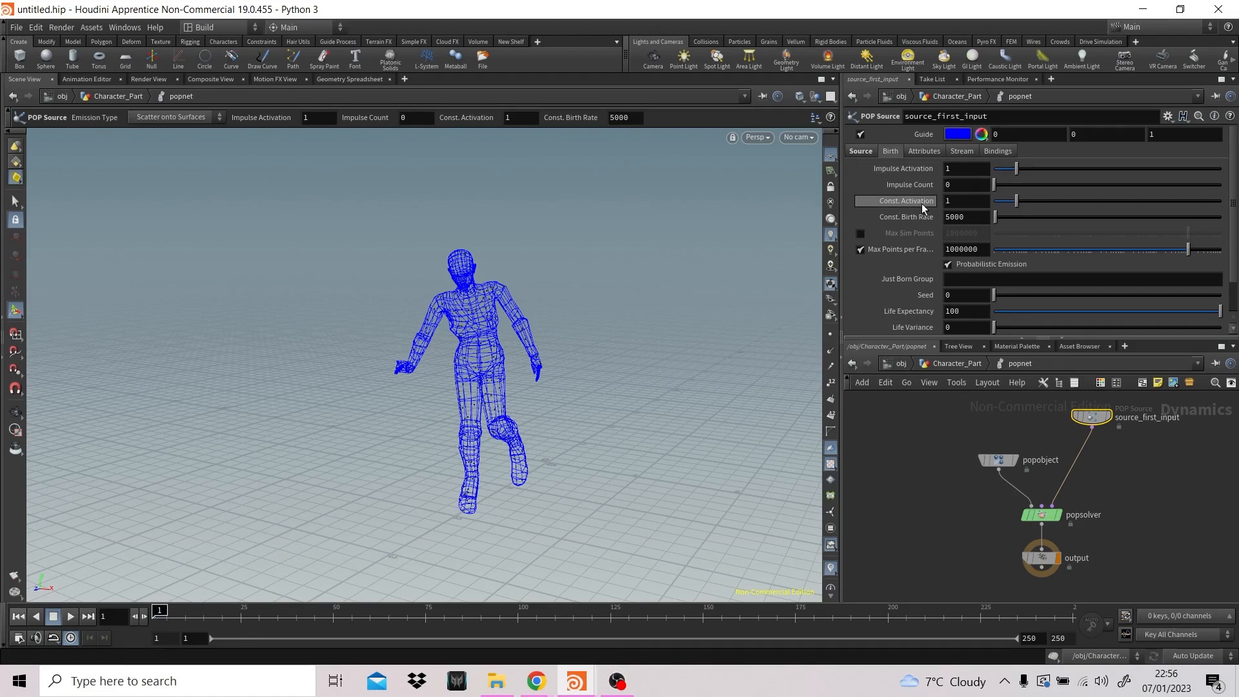
# - Set the Impulse Activation of source_first_input to 0 and play the simulation to check the emission
pyautogui.moveTo(954, 173); pyautogui.dragTo(933, 172)
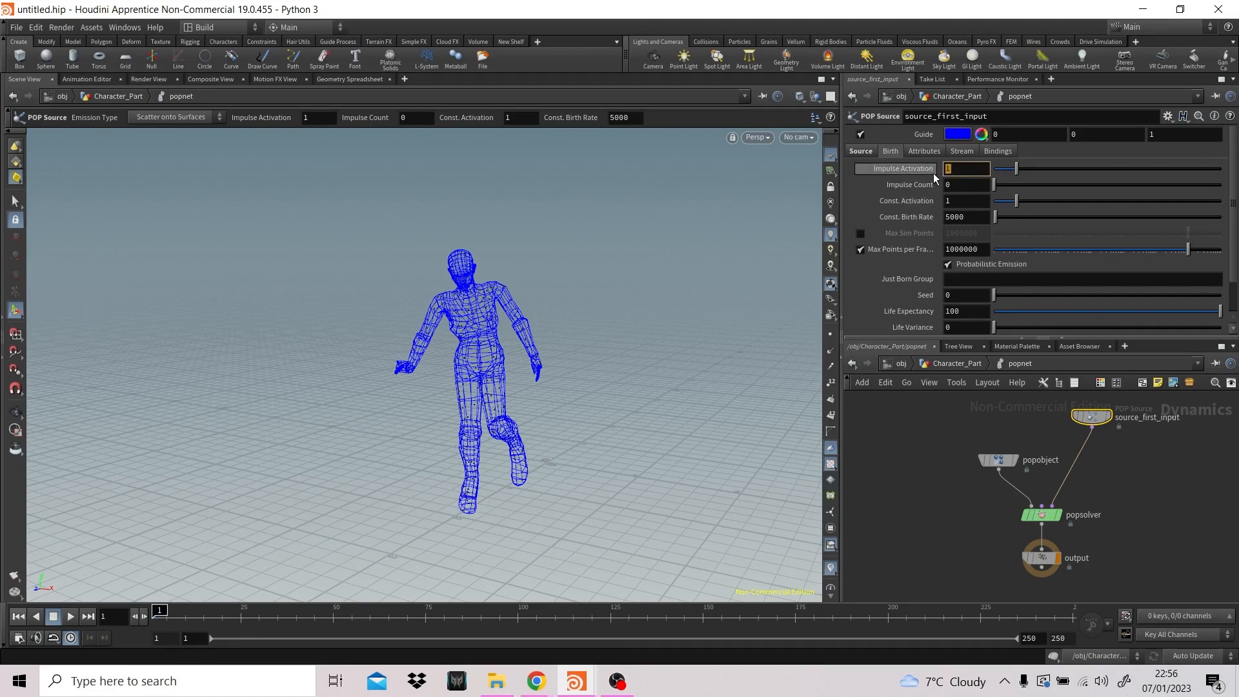
pyautogui.write('0')
pyautogui.press('Return')
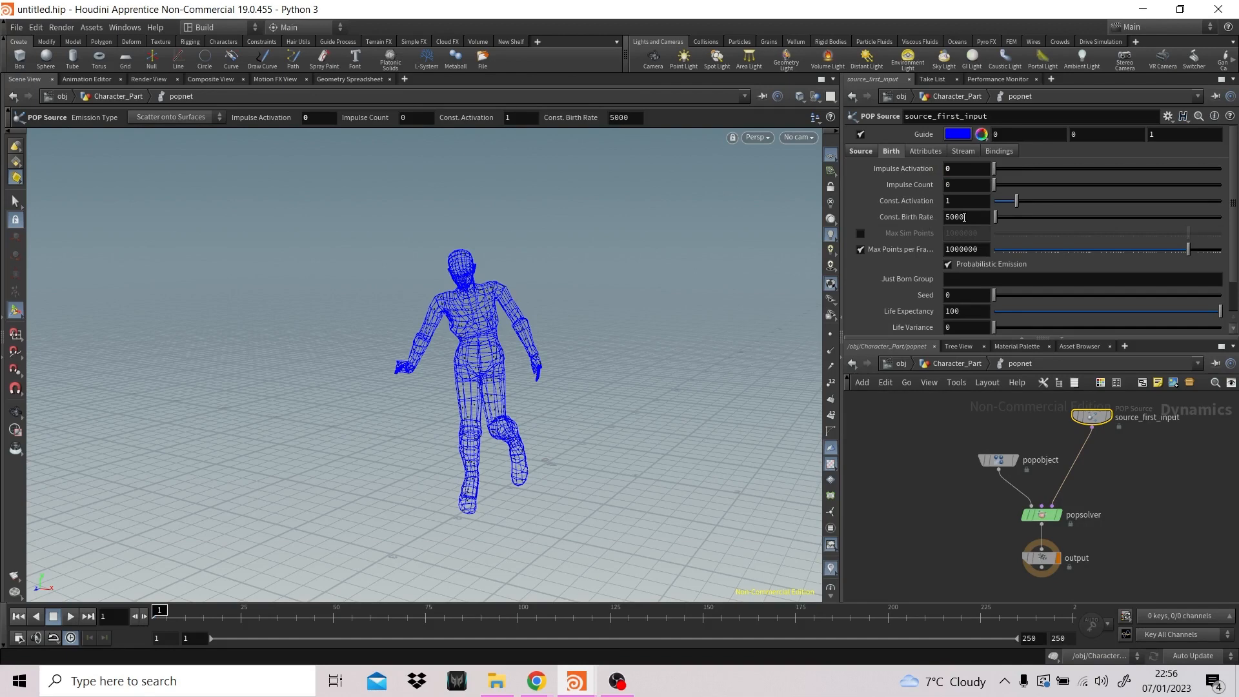
pyautogui.doubleClick(958, 217)
pyautogui.click(70, 616)
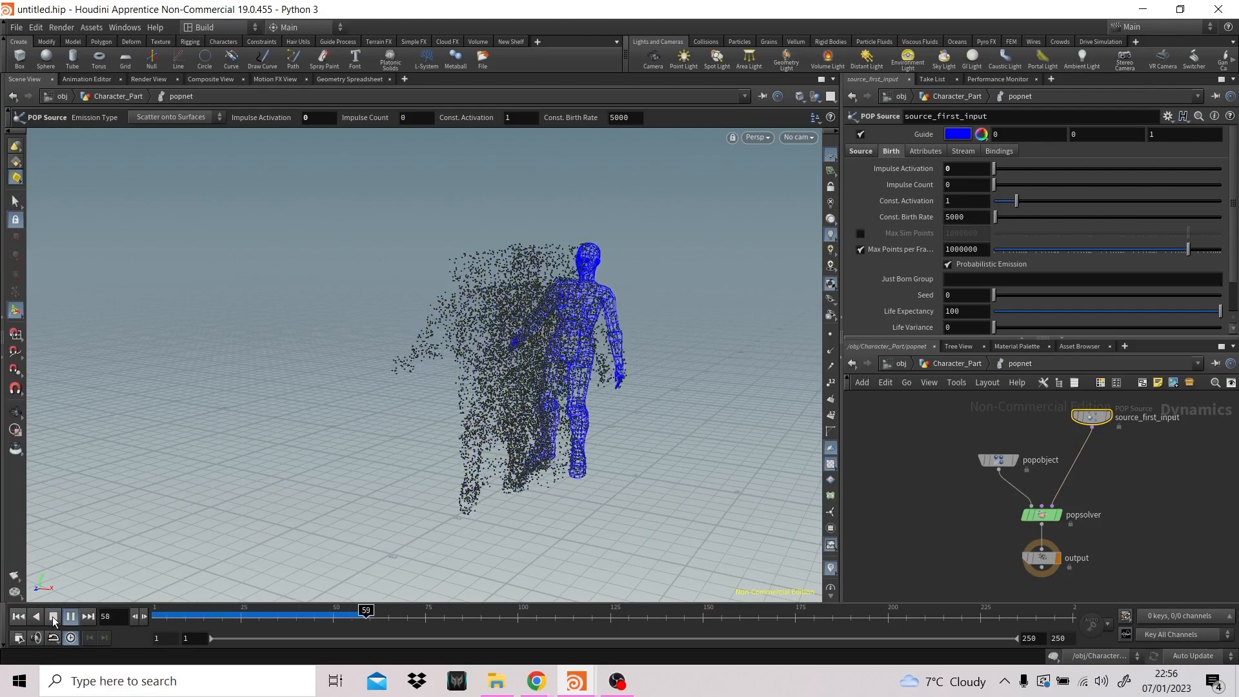
pyautogui.click(52, 617)
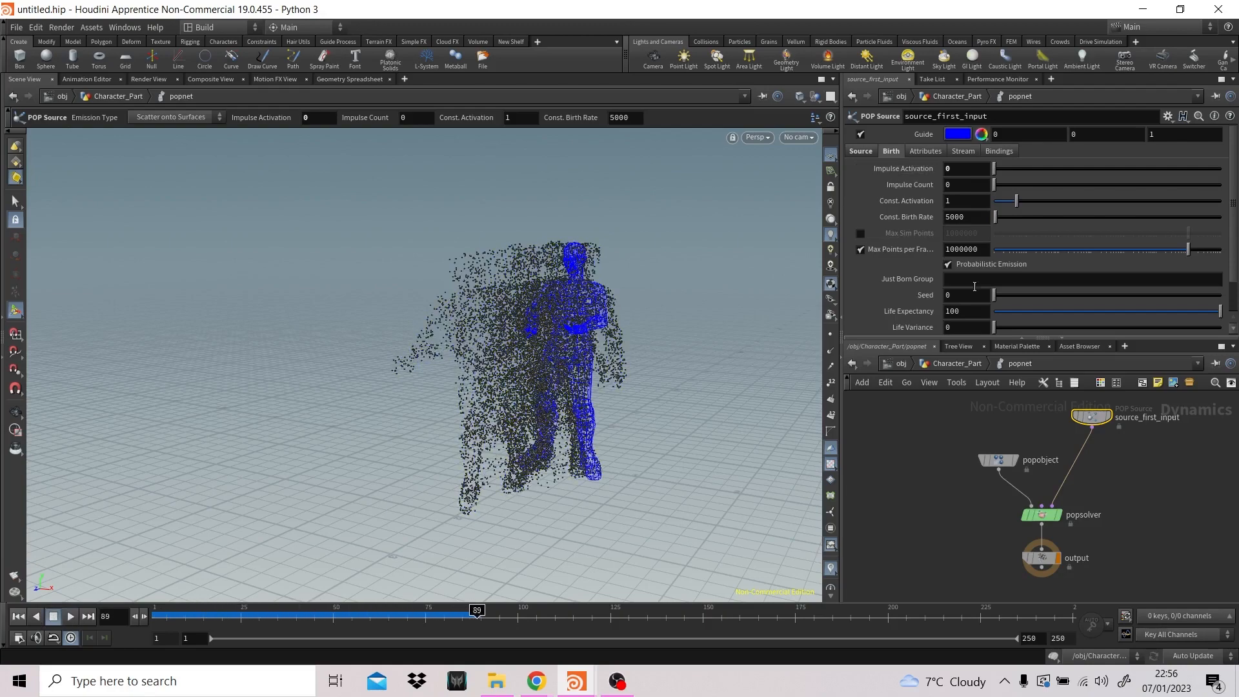
# - Set the POP Source's Life Expectancy to 1 and Life Variance to 0.5, and replay the simulation from the first frame
pyautogui.click(981, 311)
pyautogui.write('1')
pyautogui.press('Return')
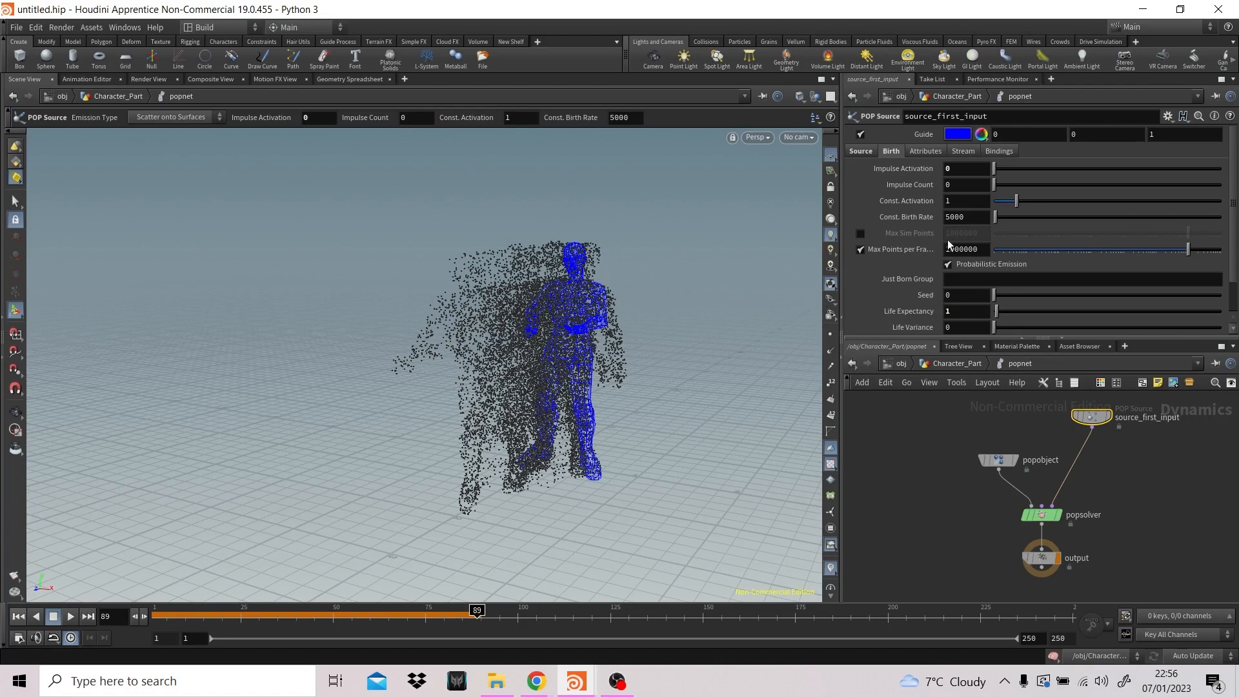
pyautogui.click(953, 327)
pyautogui.write('0.5')
pyautogui.press('Return')
pyautogui.click(18, 616)
pyautogui.click(70, 616)
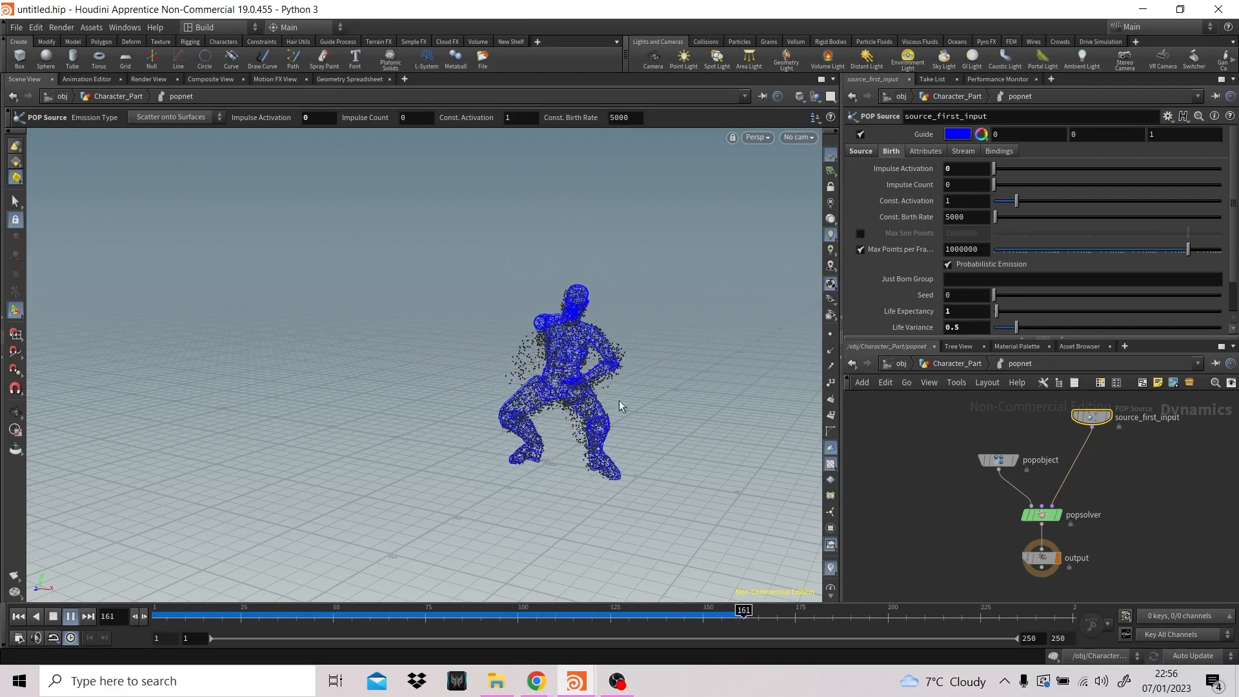
pyautogui.click(56, 617)
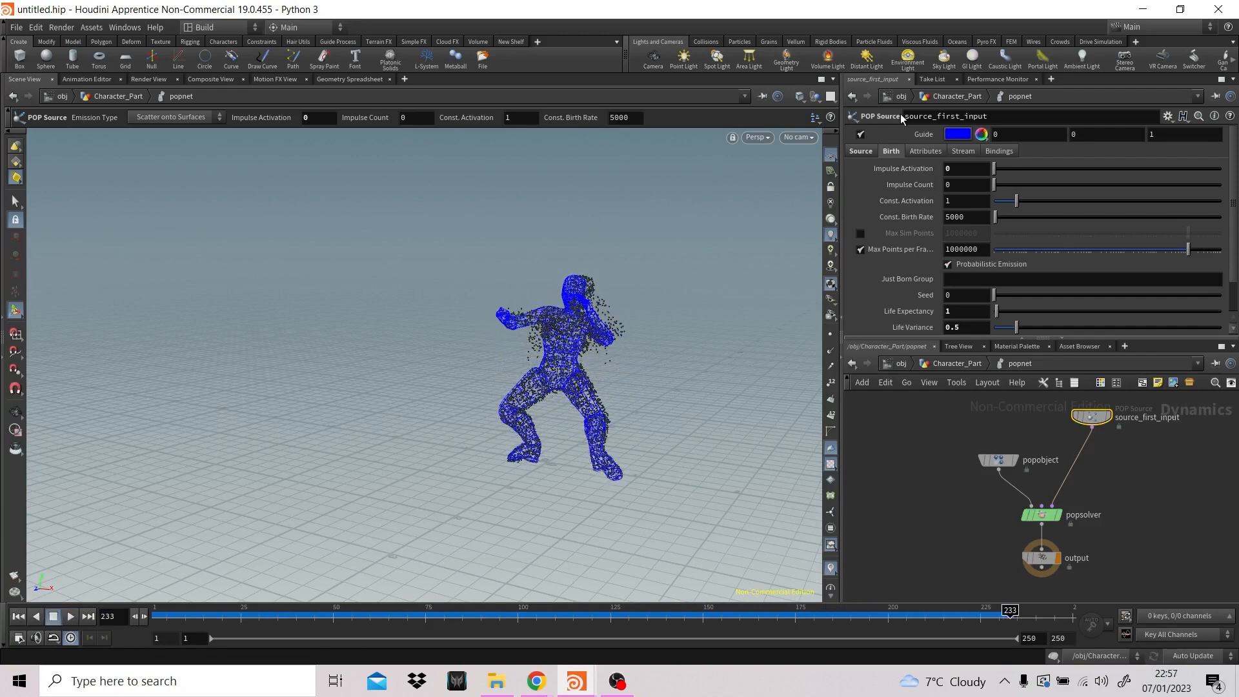
# - Try the Set initial velocity option for the POP Source's Initial Velocity, replay the simulation and return to the first frame
pyautogui.click(924, 151)
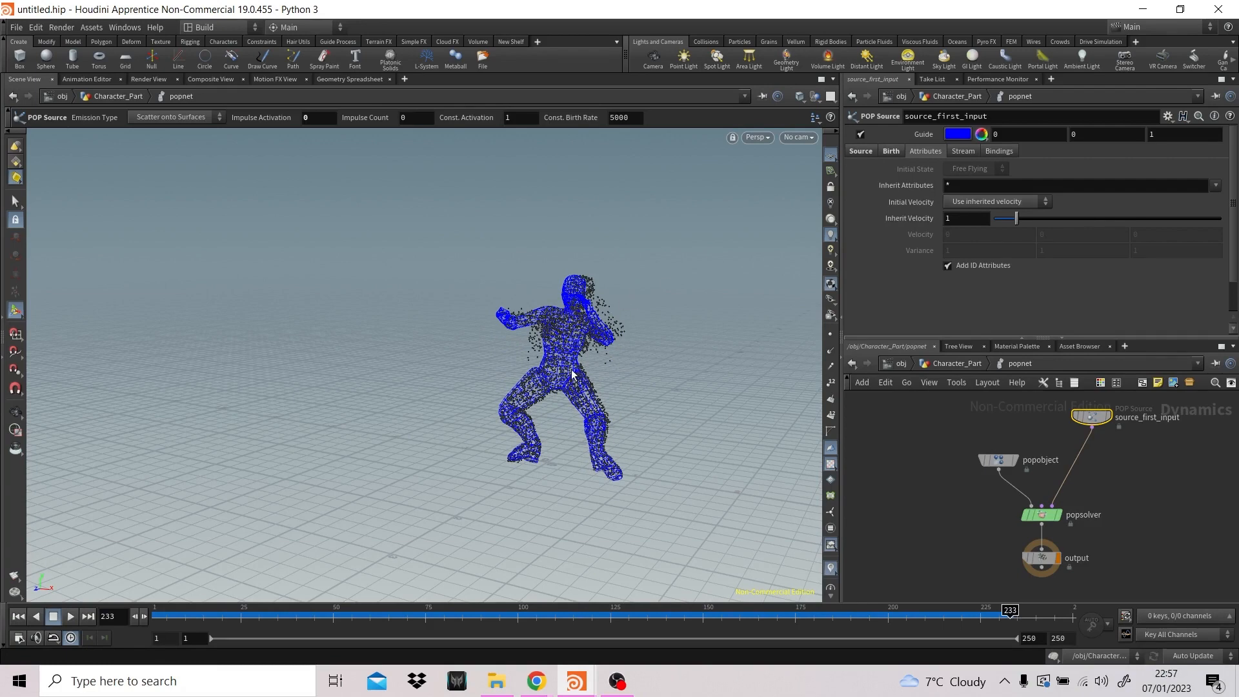
pyautogui.click(1000, 203)
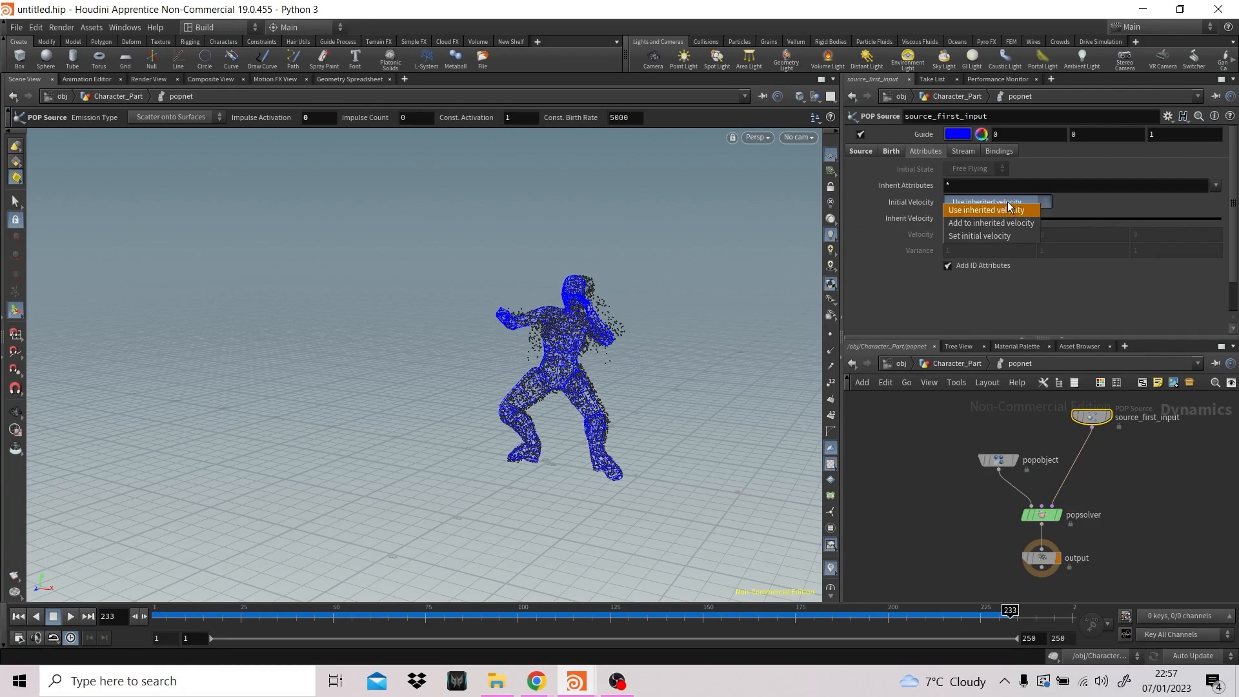
pyautogui.click(989, 234)
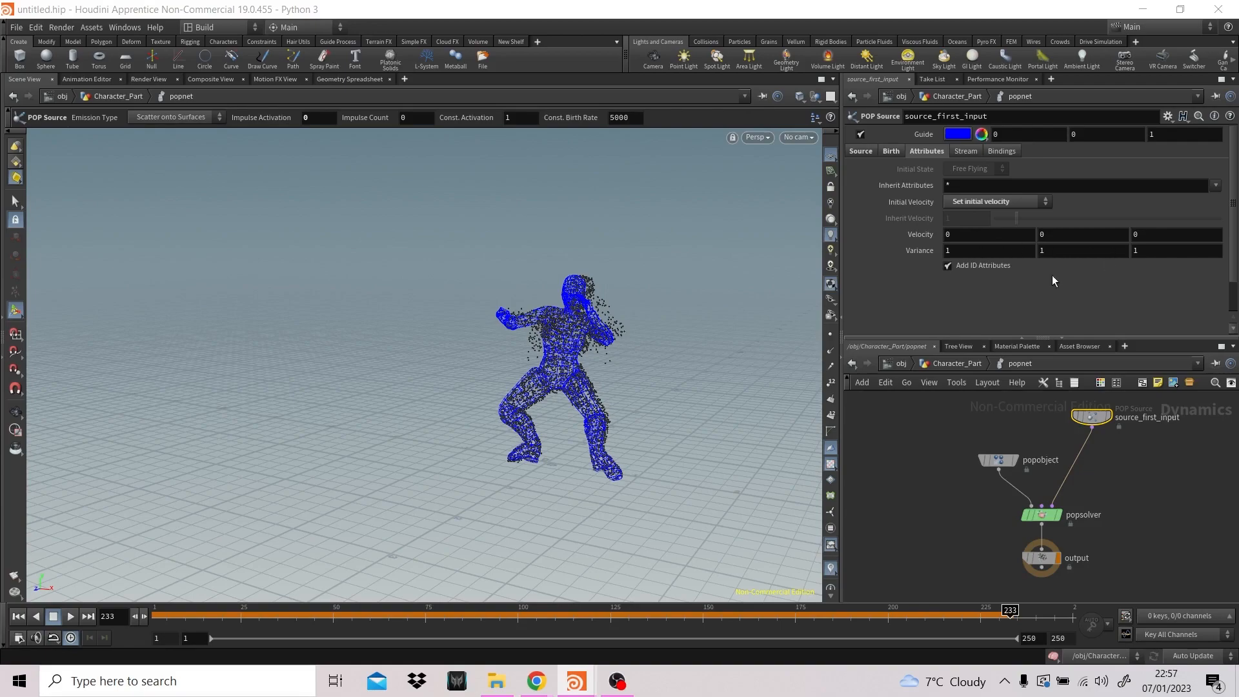
pyautogui.click(18, 617)
pyautogui.click(71, 617)
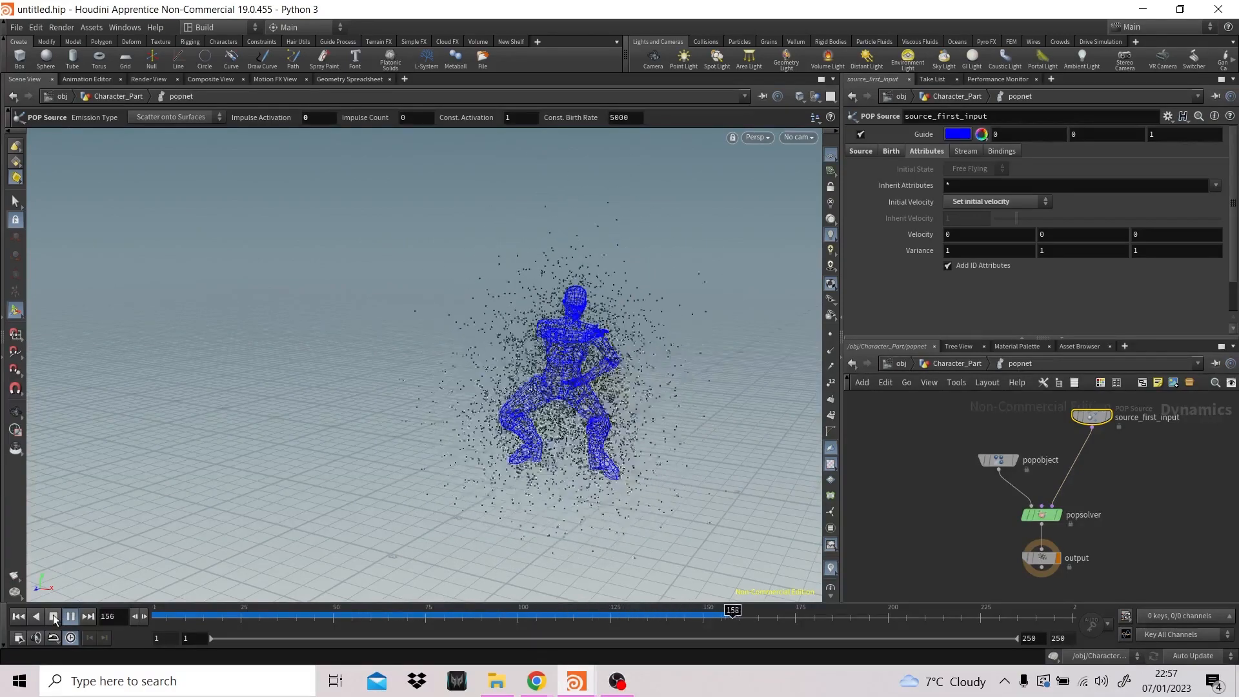
pyautogui.click(54, 618)
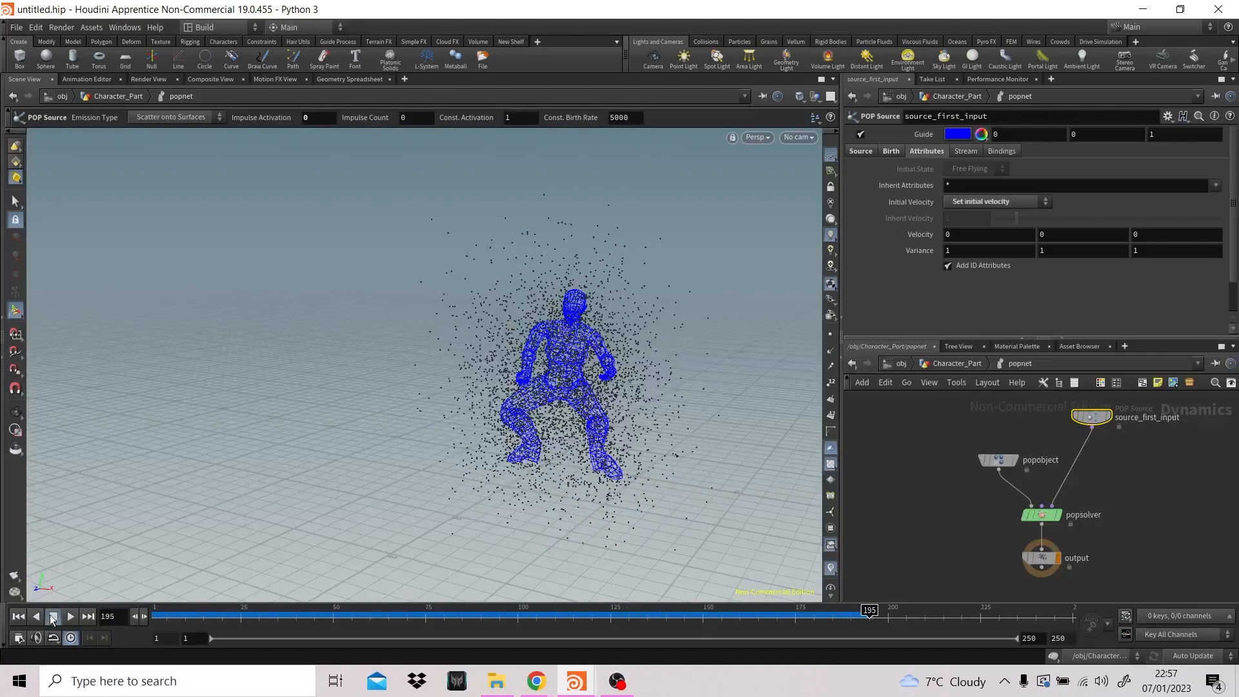
pyautogui.click(18, 617)
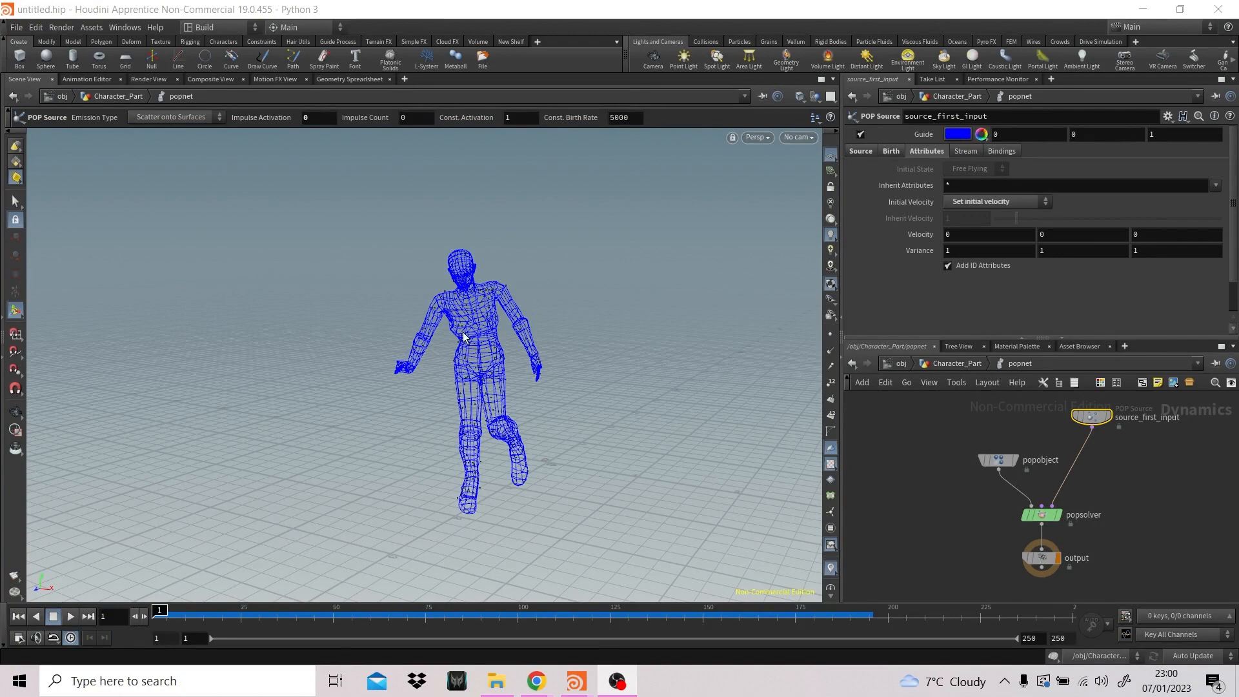
# - Restore the POP Source's Initial Velocity to Use inherited velocity and scrub the start of the simulation
pyautogui.moveTo(1044, 516)
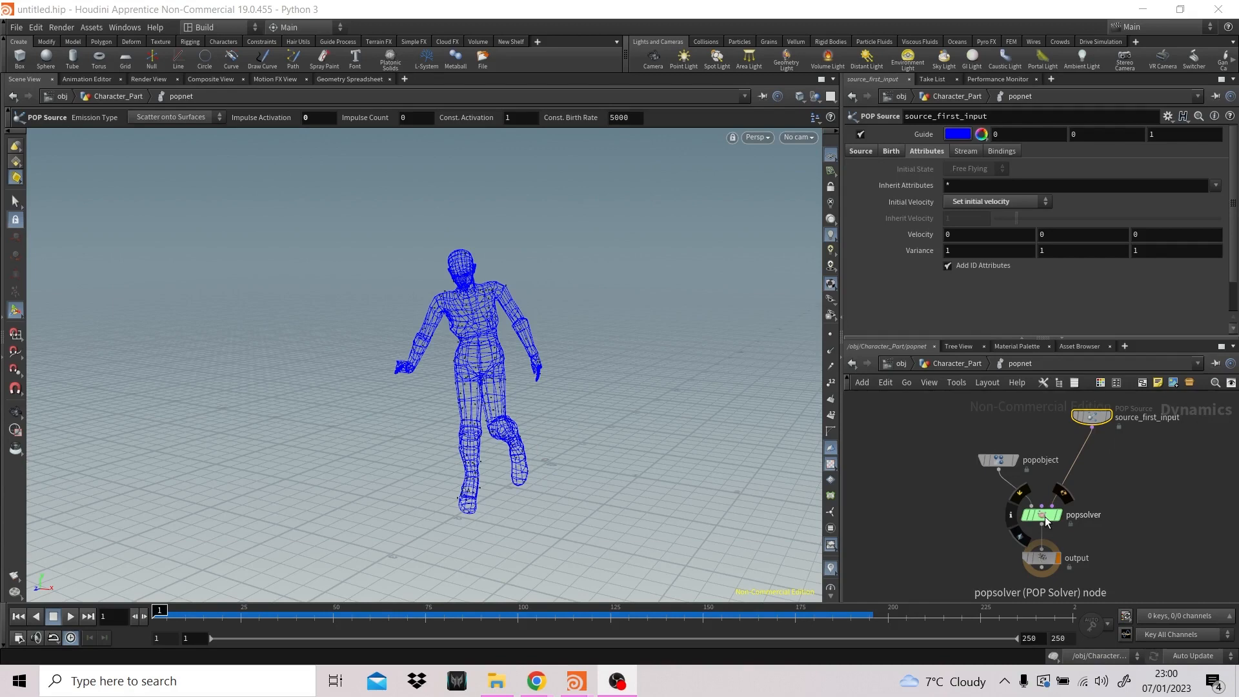
pyautogui.click(1004, 201)
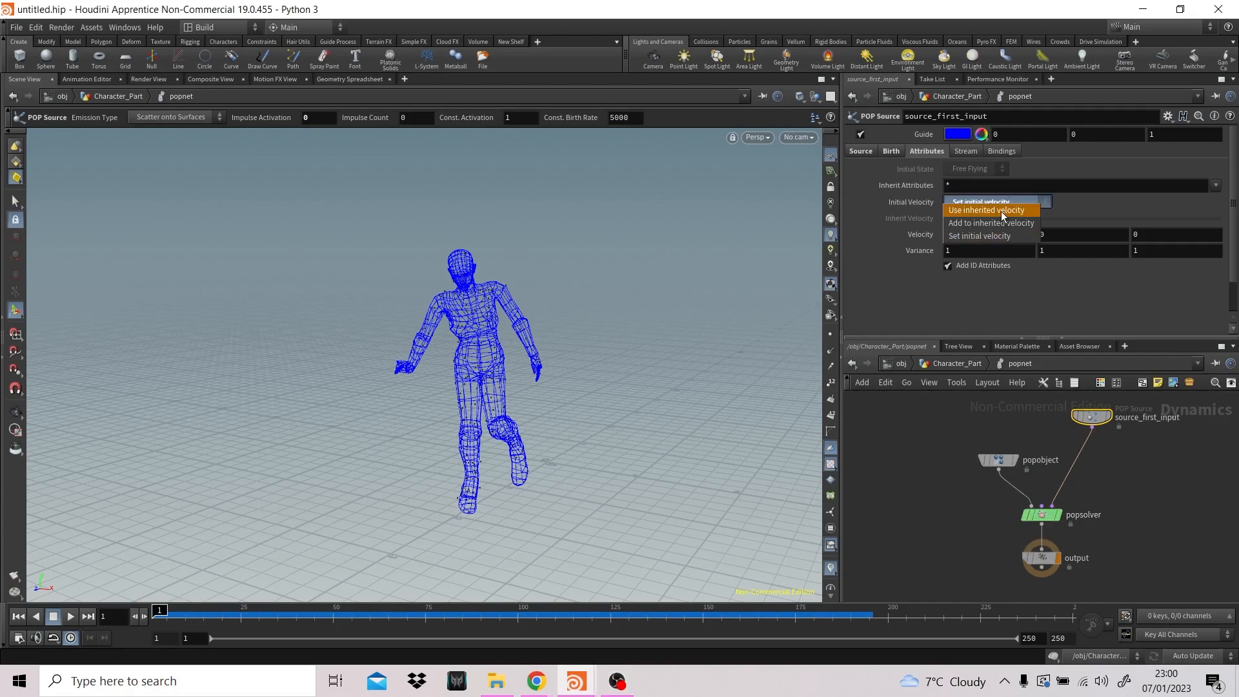
pyautogui.click(1000, 211)
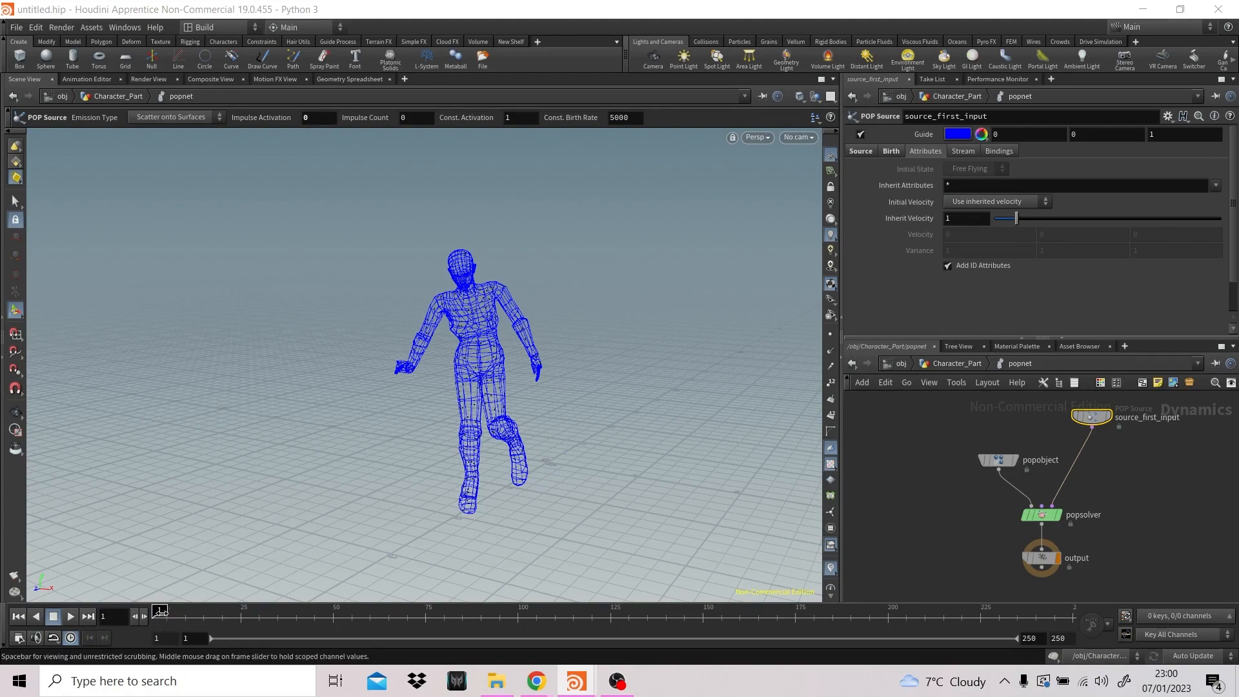
pyautogui.moveTo(159, 609)
pyautogui.mouseDown()
pyautogui.moveTo(294, 610)
pyautogui.moveTo(147, 616)
pyautogui.mouseUp()
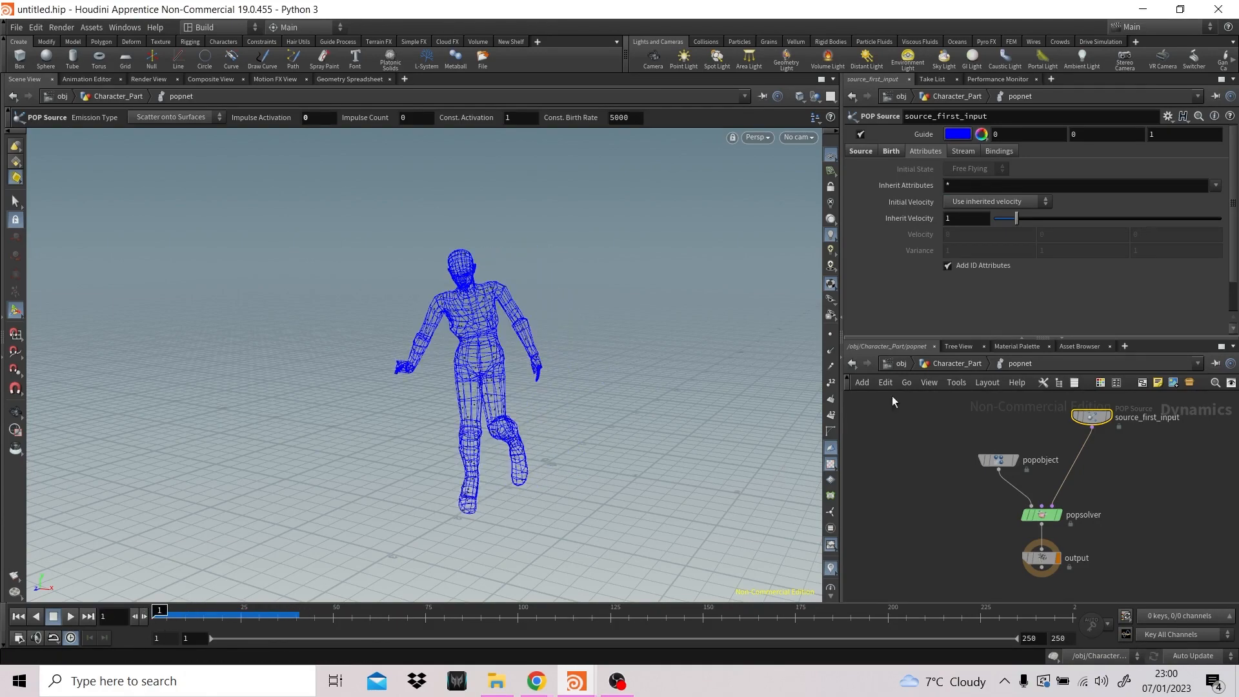
# - In Character_Part, move EMITTER_OUT and popnet lower and insert a Trail node between attribdelete1 and EMITTER_OUT
pyautogui.click(958, 363)
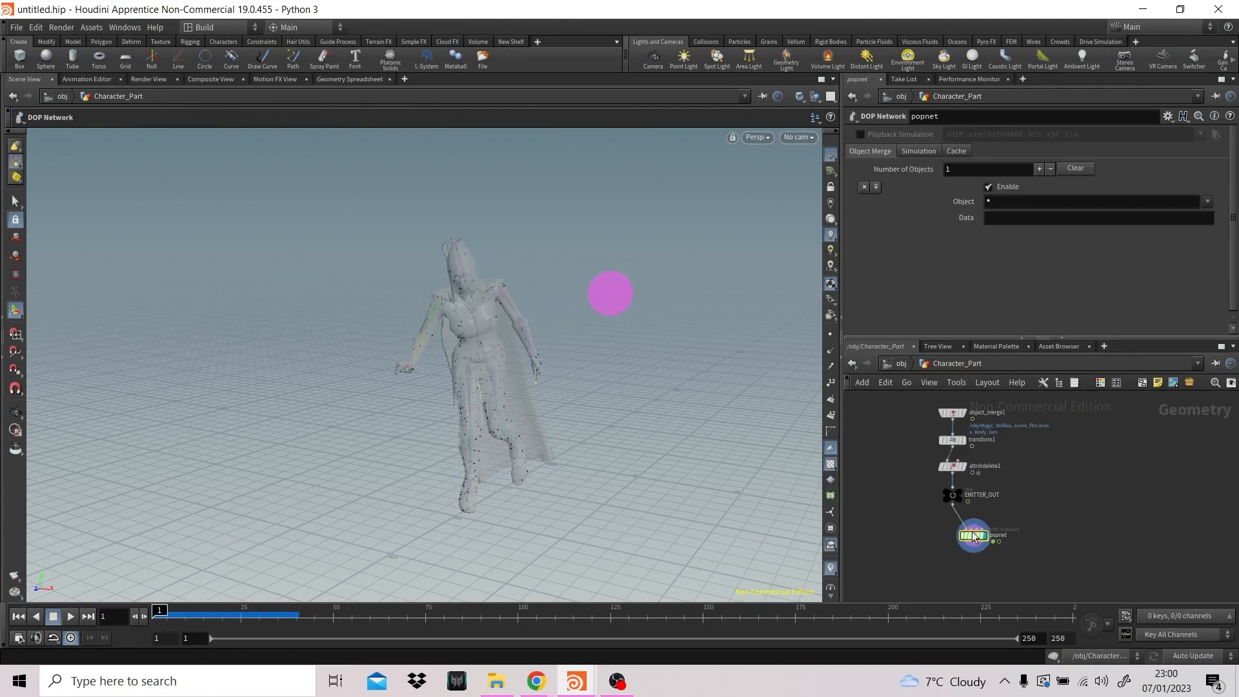
pyautogui.moveTo(927, 490); pyautogui.dragTo(1000, 563)
pyautogui.moveTo(948, 497); pyautogui.dragTo(950, 535)
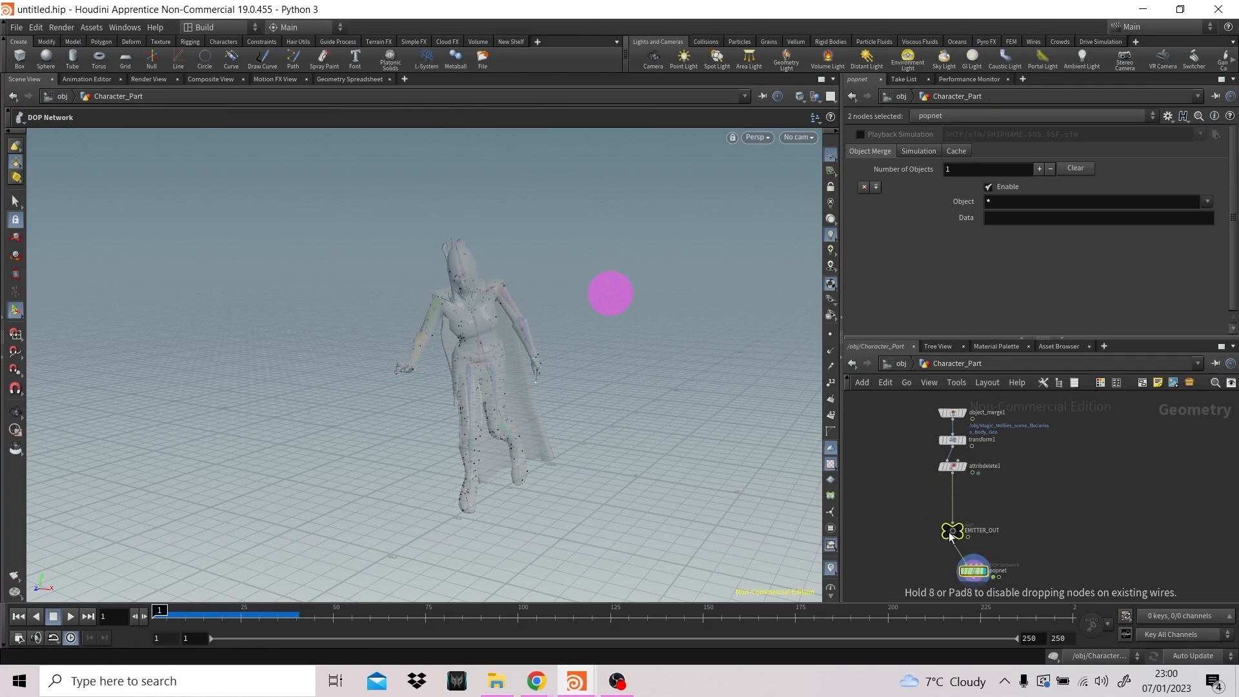
pyautogui.click(1009, 506)
pyautogui.press('Tab')
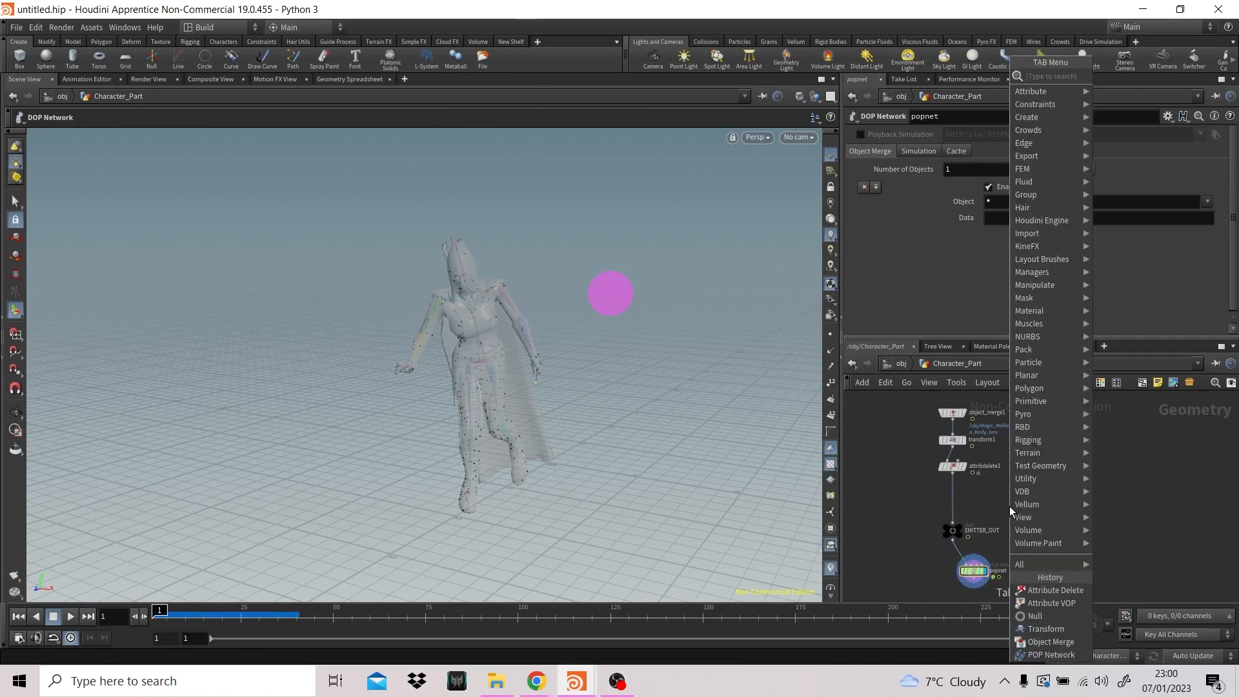
pyautogui.write('tra')
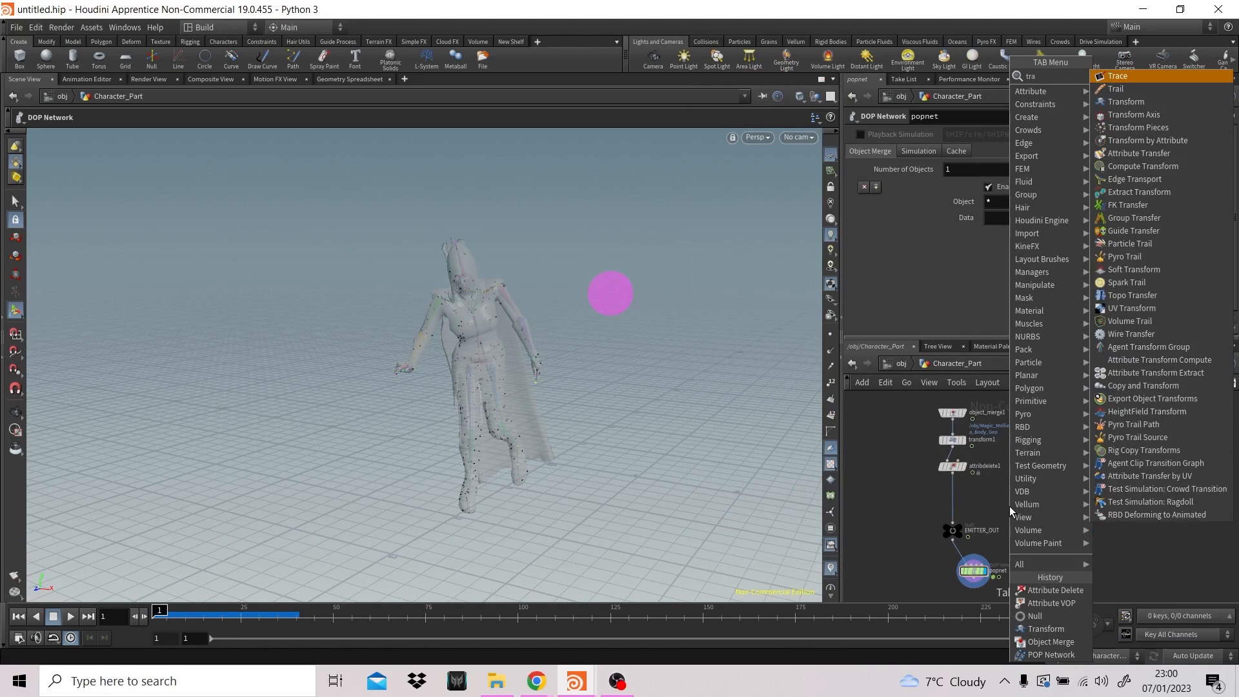
pyautogui.press('Down')
pyautogui.press('Return')
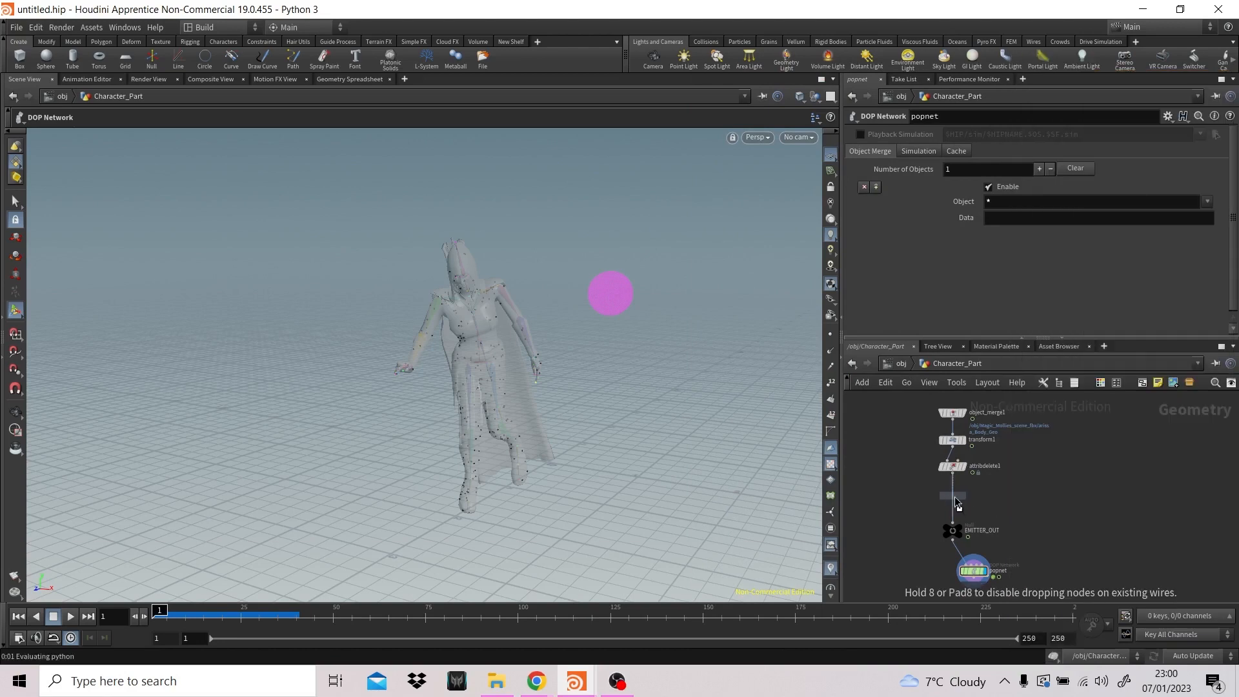
pyautogui.click(957, 505)
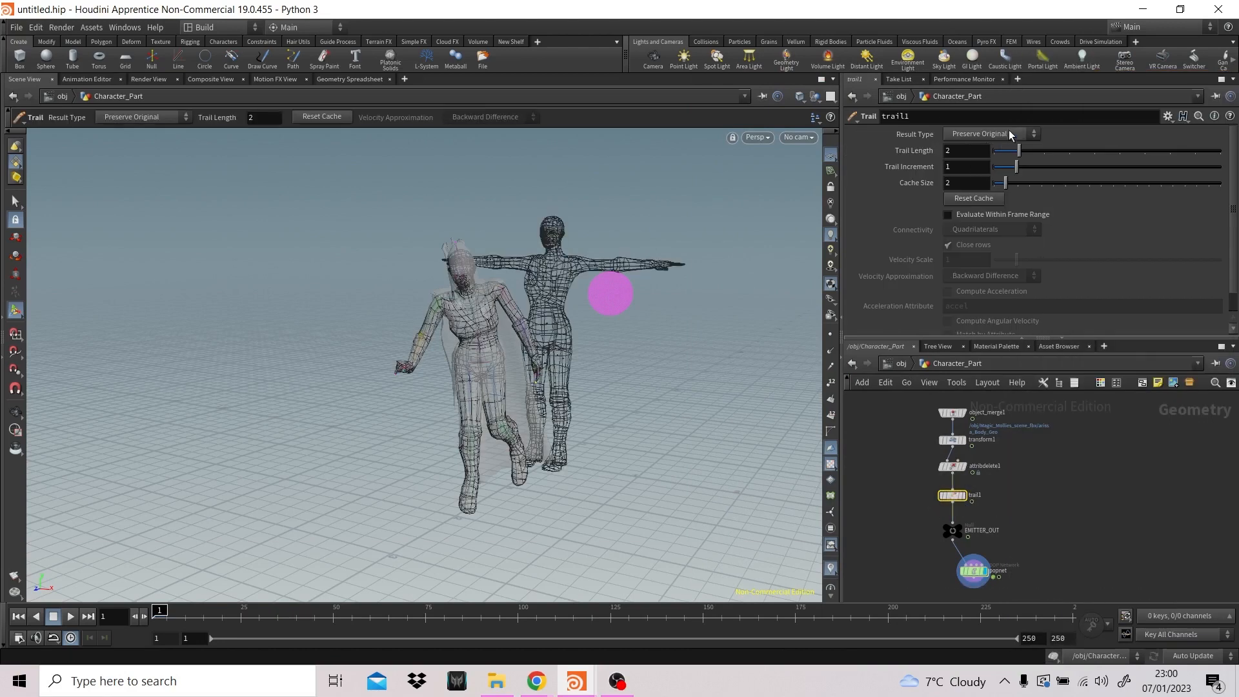
# - Set the Result Type of trail1 to Compute Velocity and play the simulation to check the particle motion
pyautogui.moveTo(161, 612); pyautogui.dragTo(333, 609)
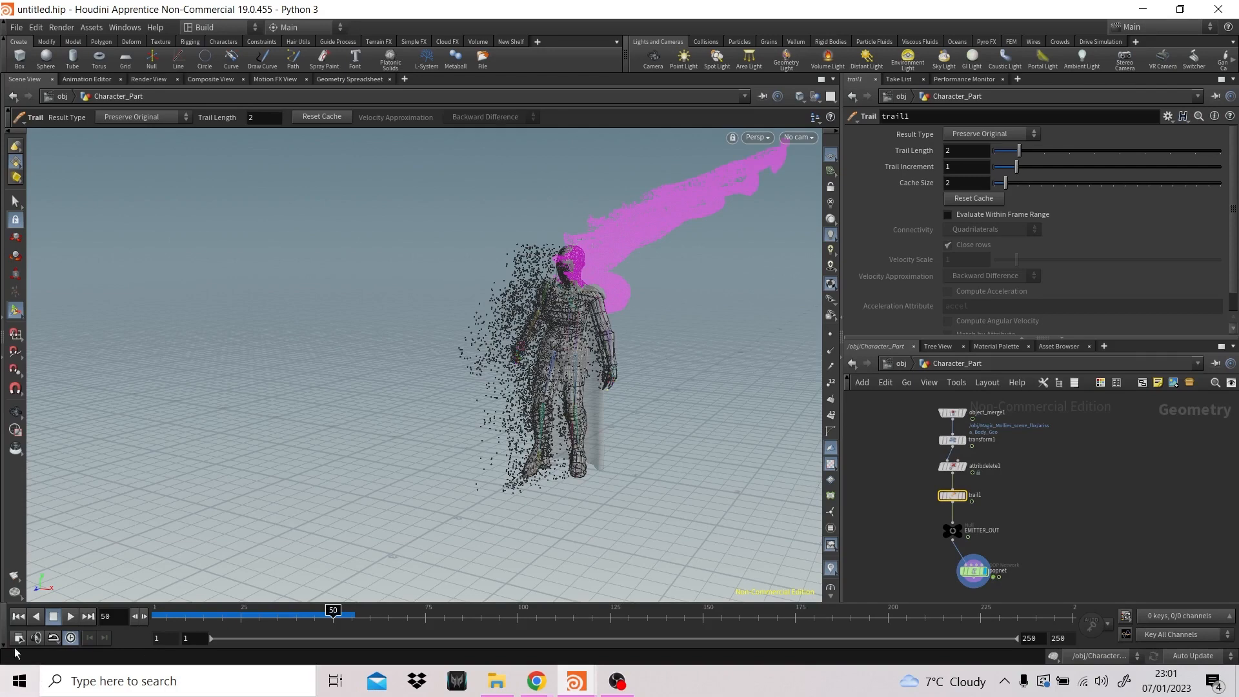
pyautogui.click(18, 617)
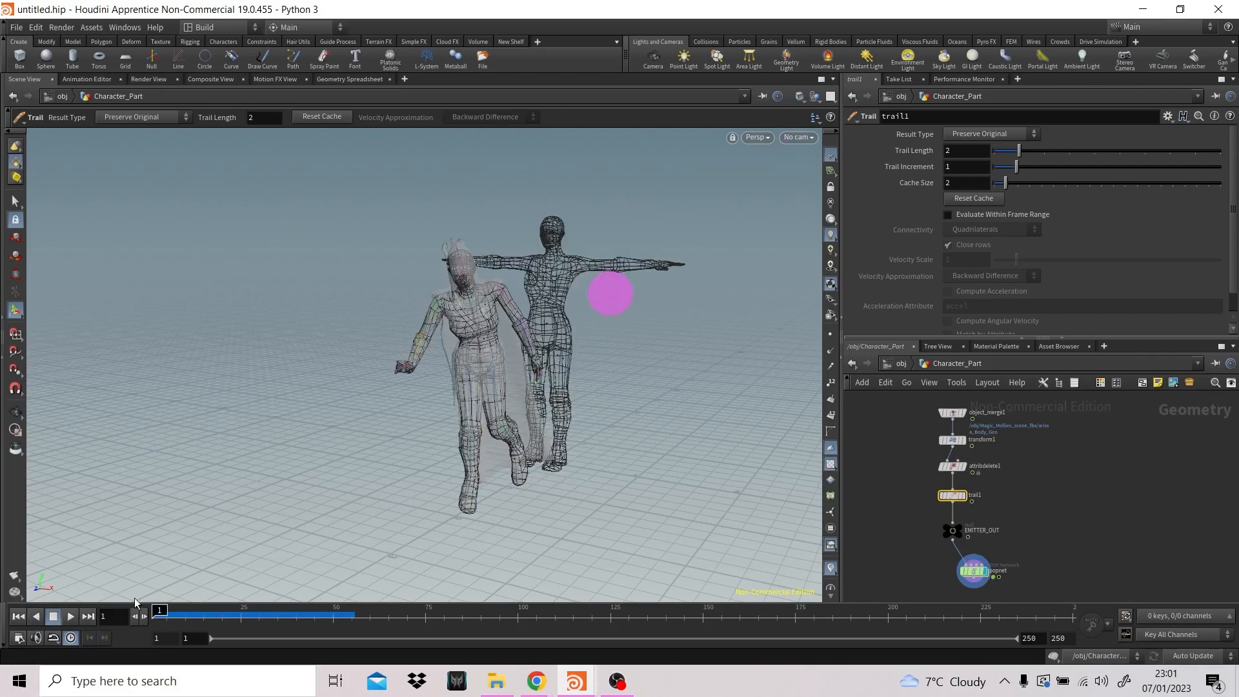
pyautogui.click(994, 135)
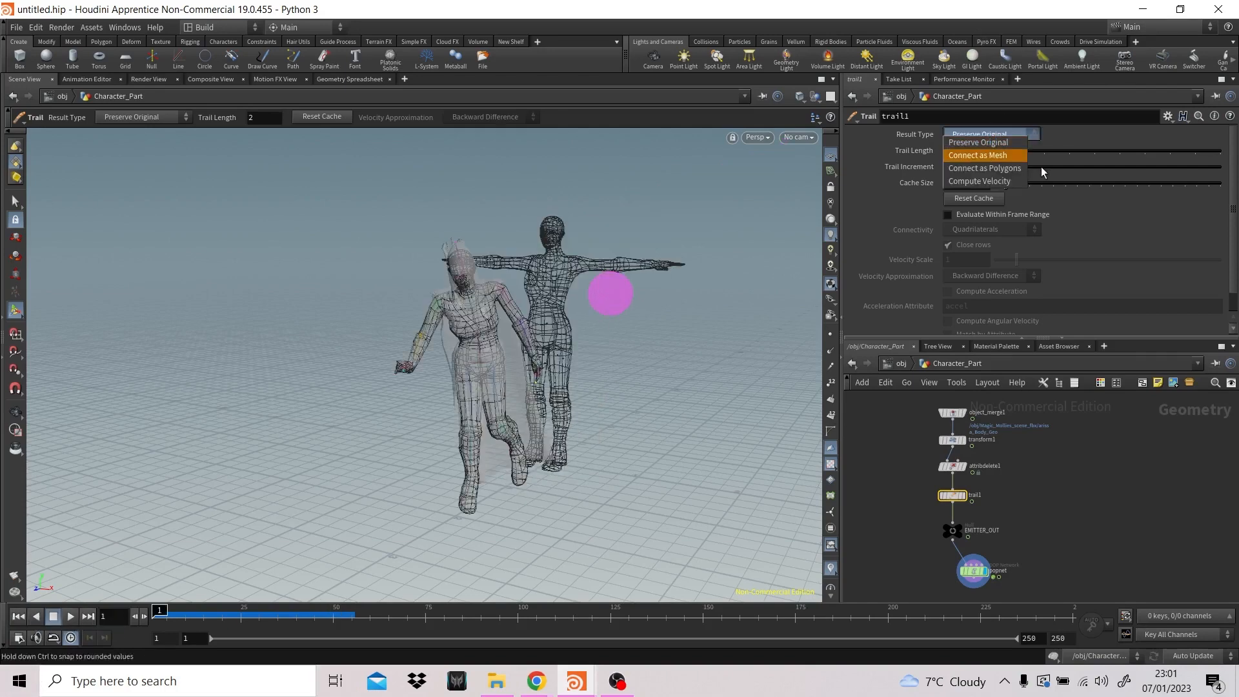
pyautogui.click(997, 182)
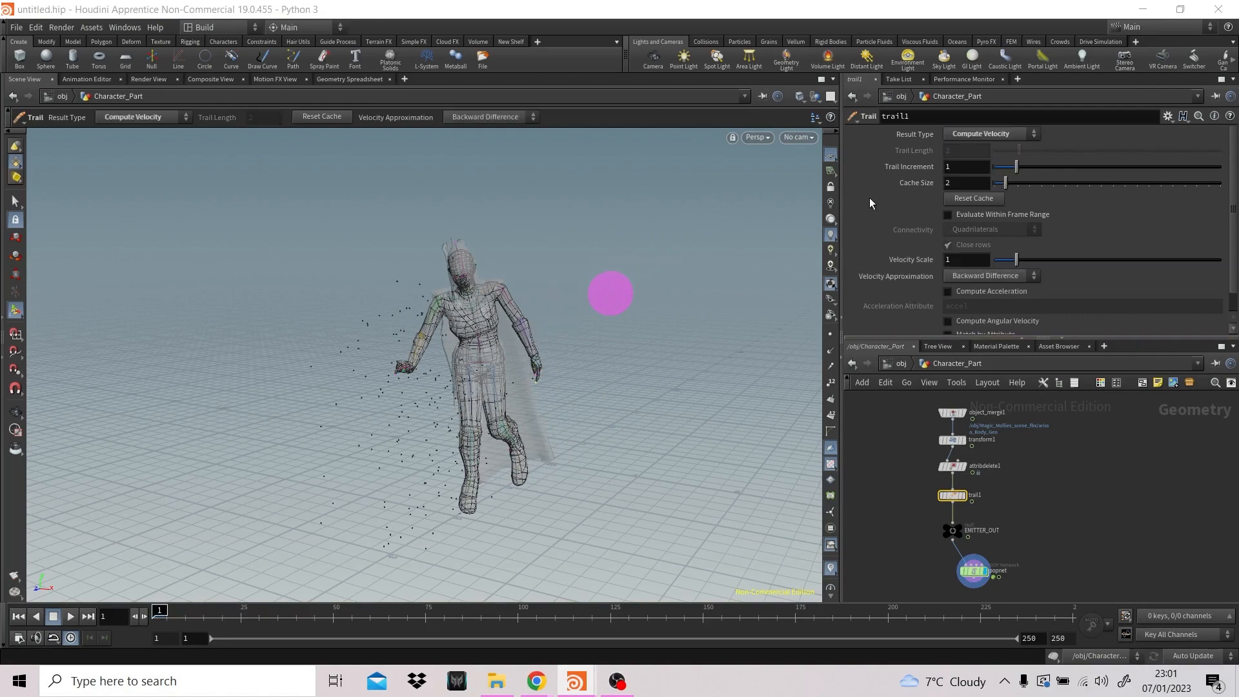
pyautogui.click(70, 616)
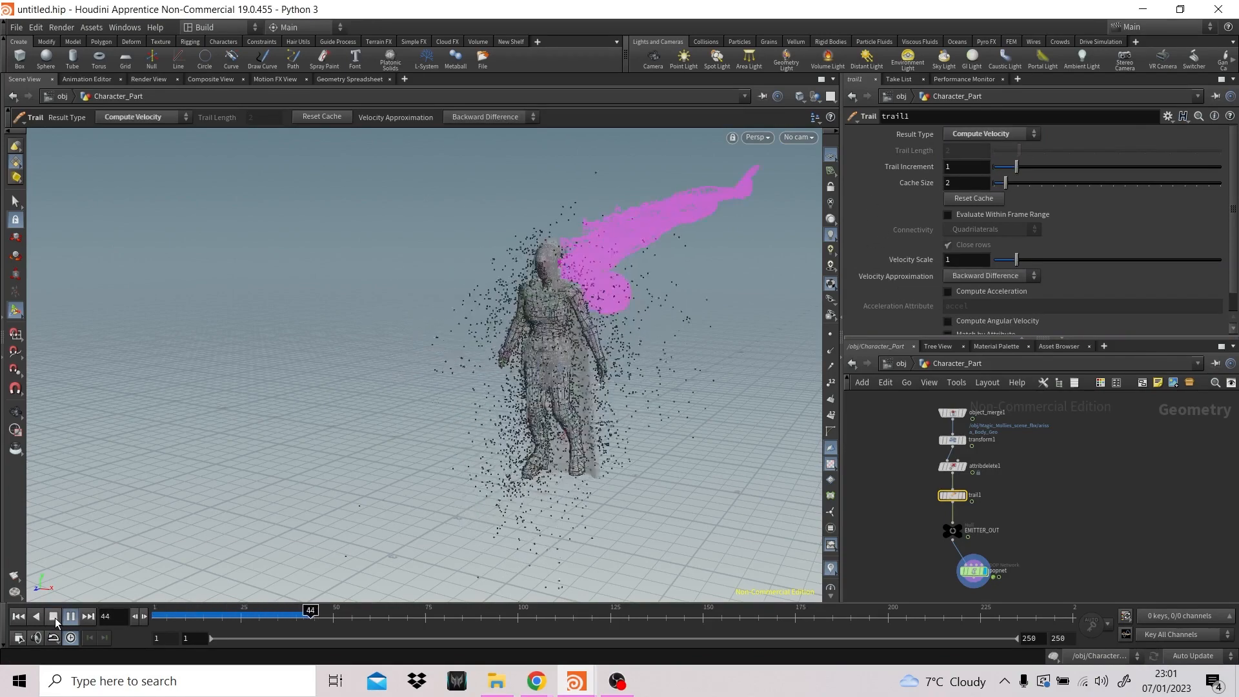
pyautogui.click(54, 616)
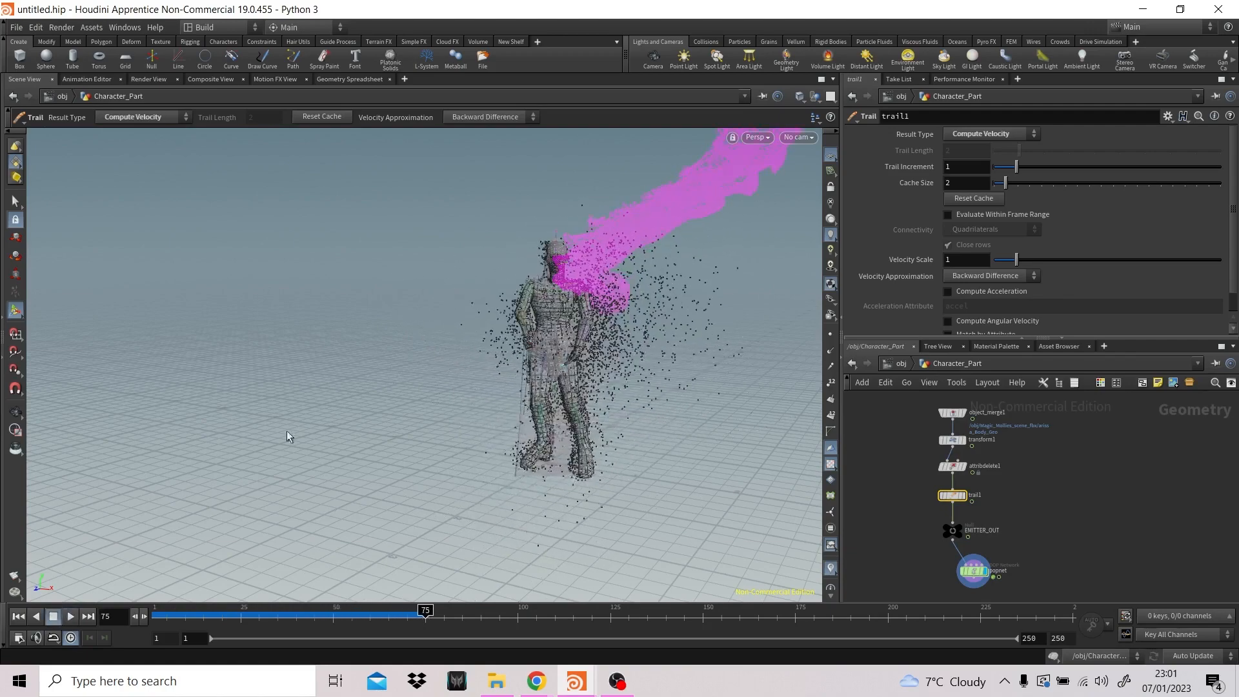
# - Examine the particle directions inside popnet by scrubbing with point normals displayed, return to frame 1 in Character_Part and hide the normals
pyautogui.moveTo(954, 497)
pyautogui.doubleClick(976, 570)
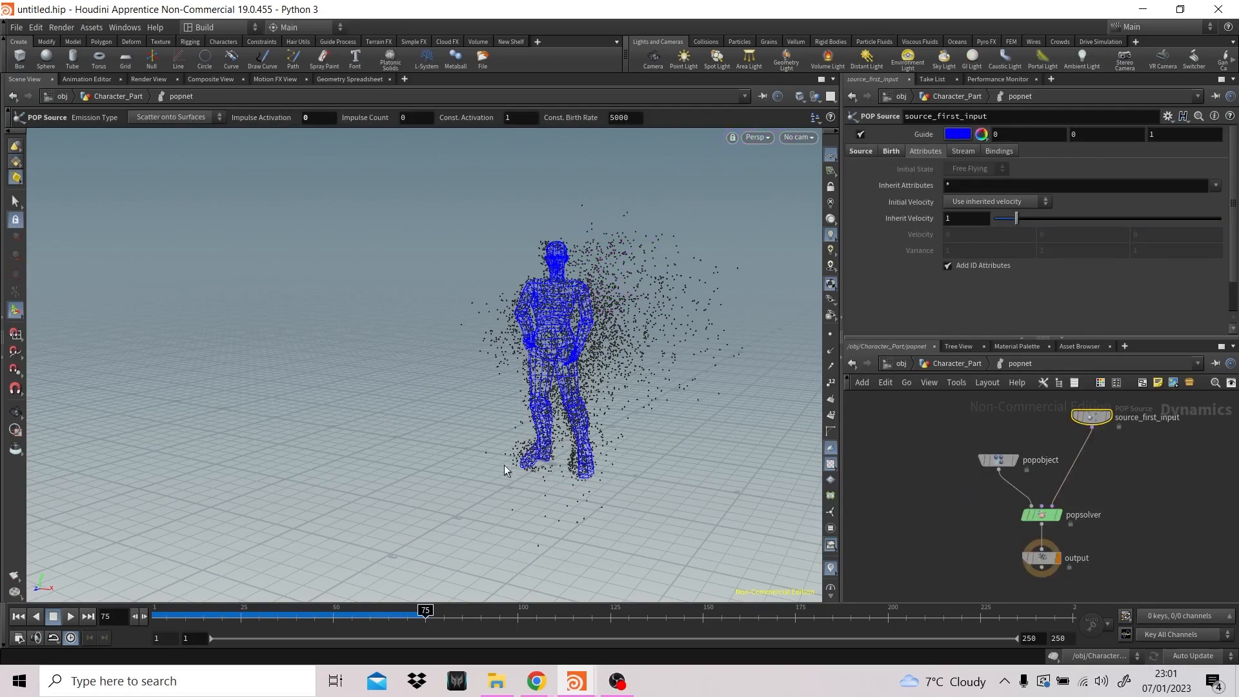
pyautogui.moveTo(187, 616); pyautogui.dragTo(393, 617)
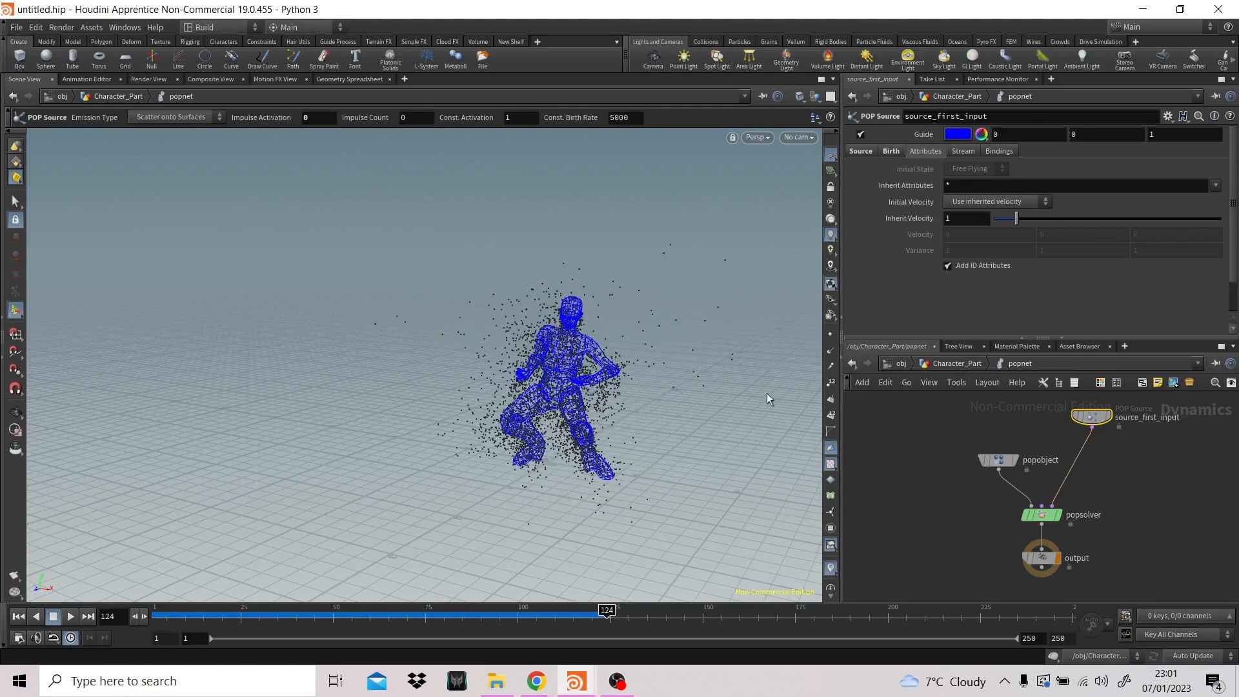
pyautogui.click(835, 366)
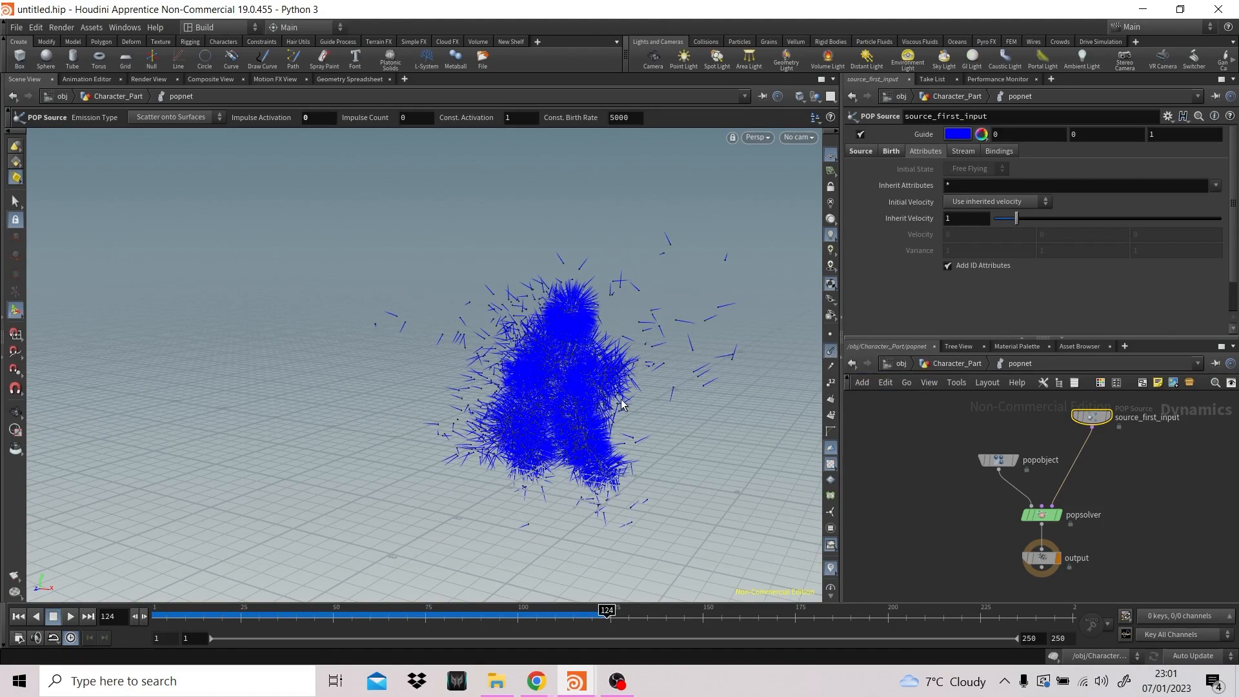
pyautogui.moveTo(271, 613); pyautogui.dragTo(808, 592)
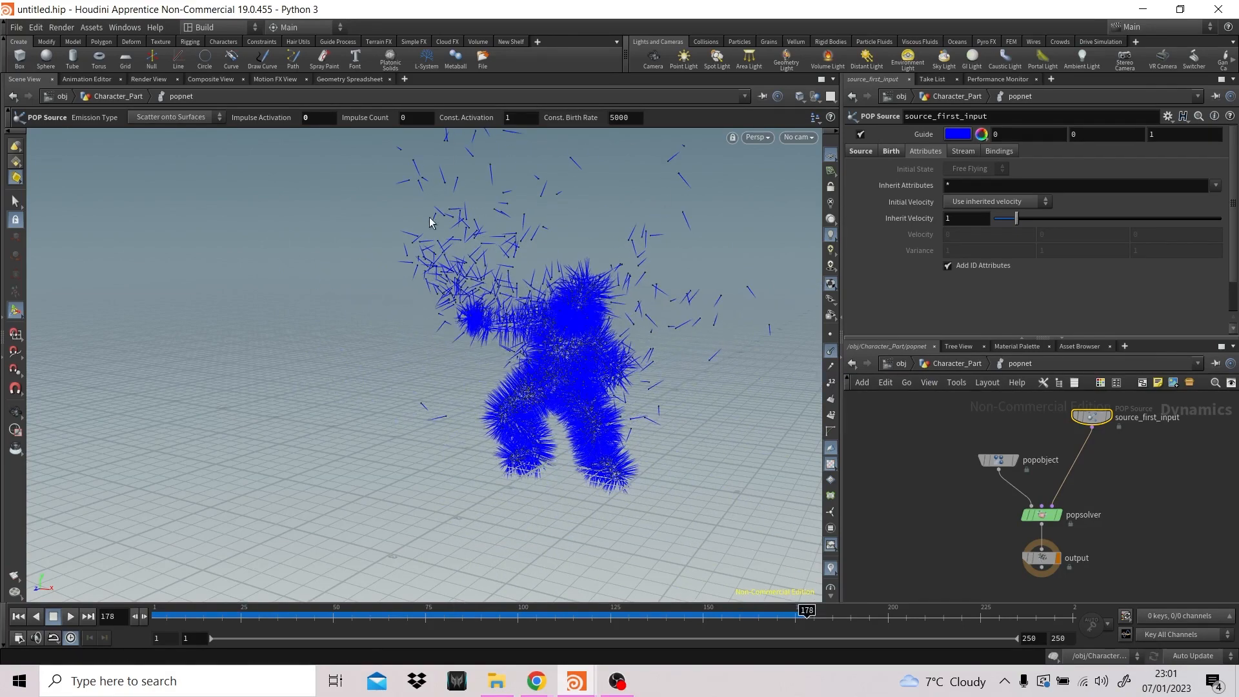
pyautogui.moveTo(808, 610); pyautogui.dragTo(158, 635)
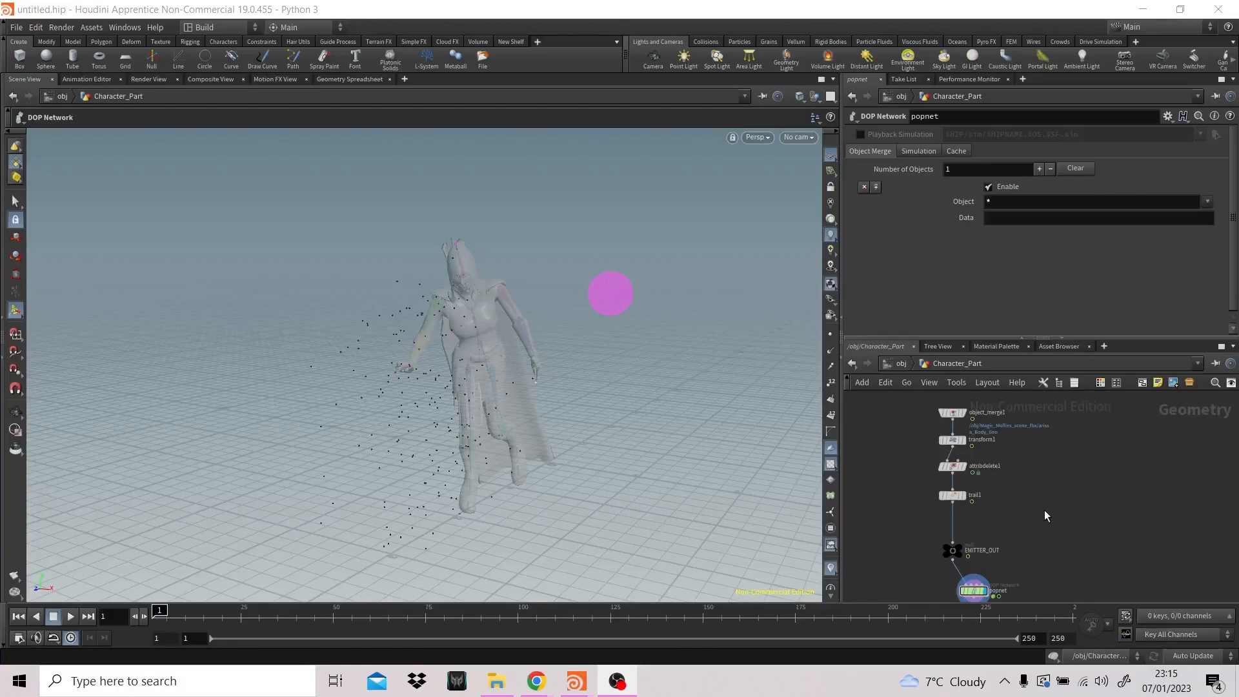
pyautogui.click(830, 350)
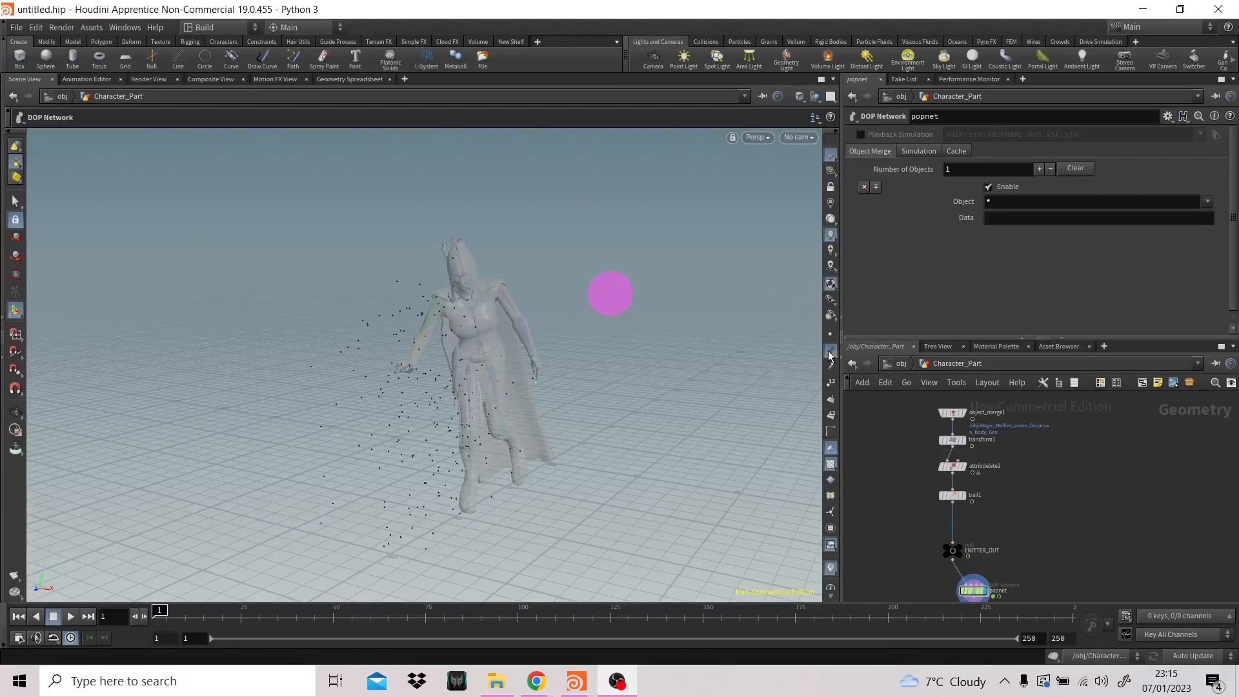
# - Insert a Normal node between trail1 and EMITTER_OUT and set it to add normals to Points
pyautogui.press('Tab')
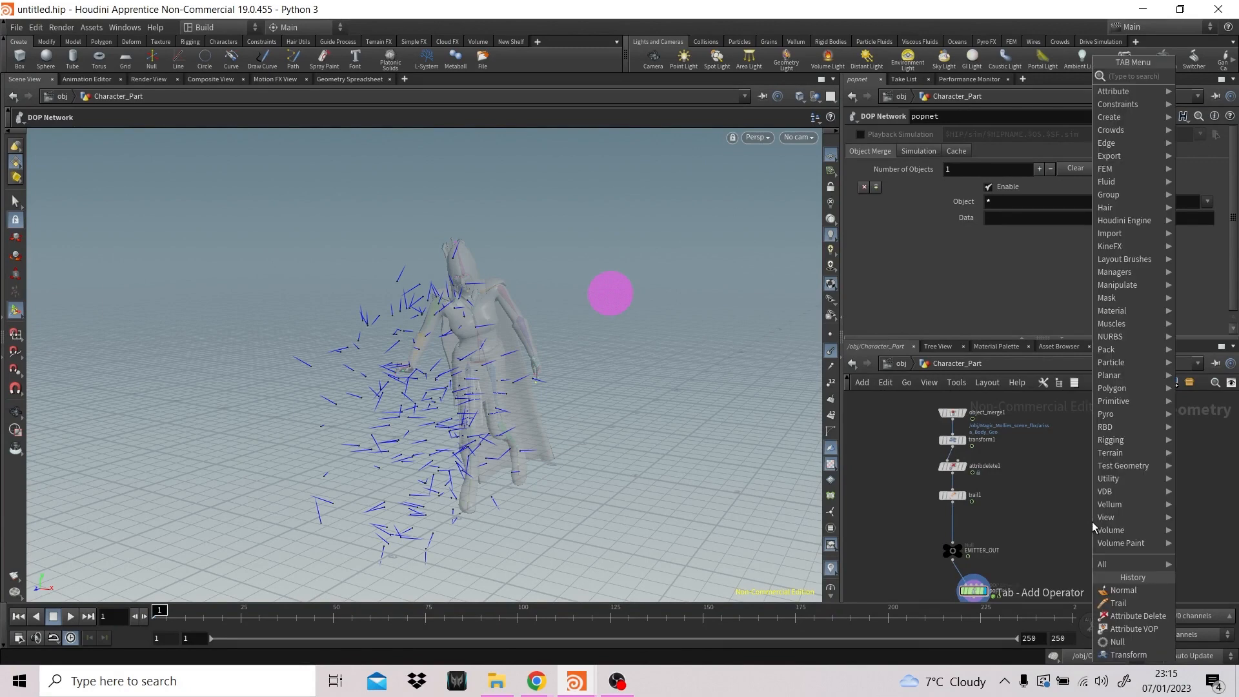
pyautogui.write('norm')
pyautogui.press('Return')
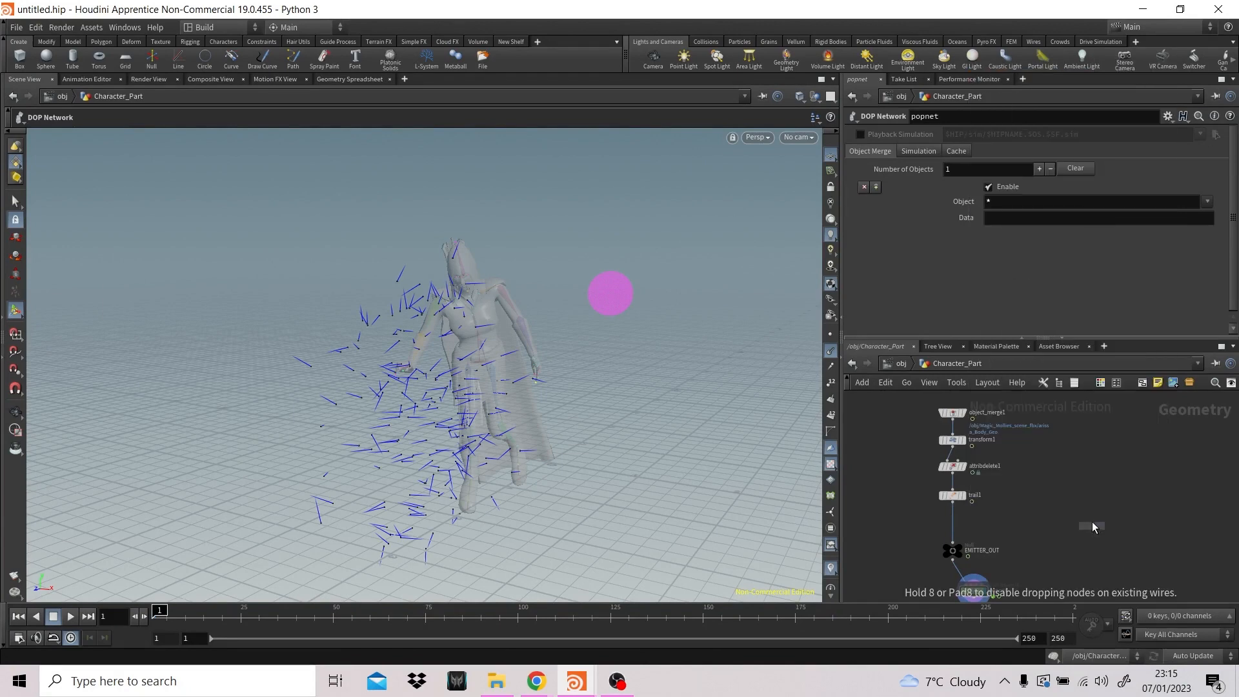
pyautogui.click(955, 522)
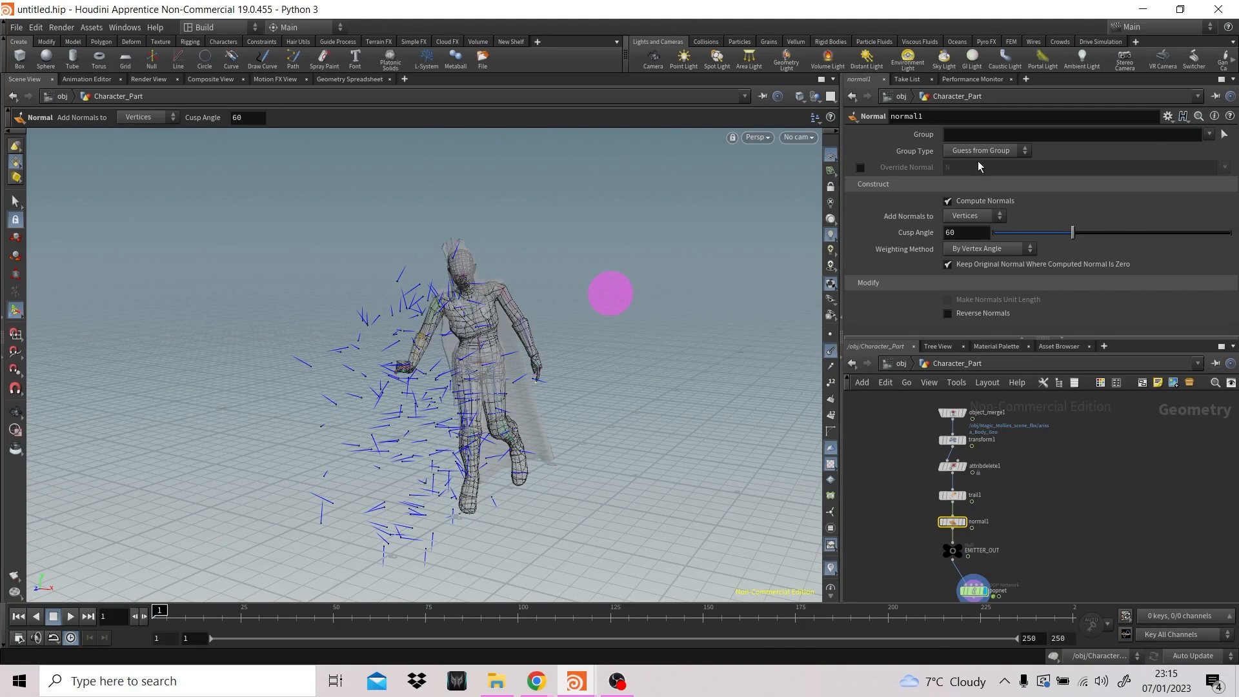
pyautogui.click(981, 219)
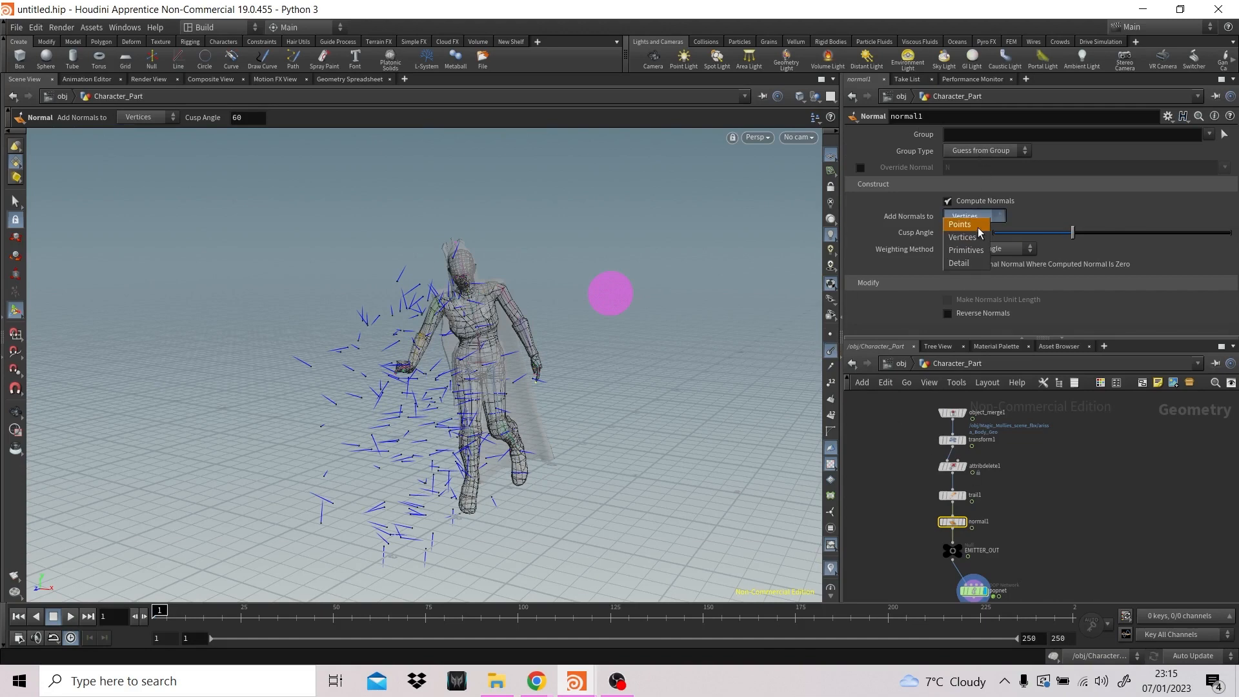
pyautogui.click(980, 230)
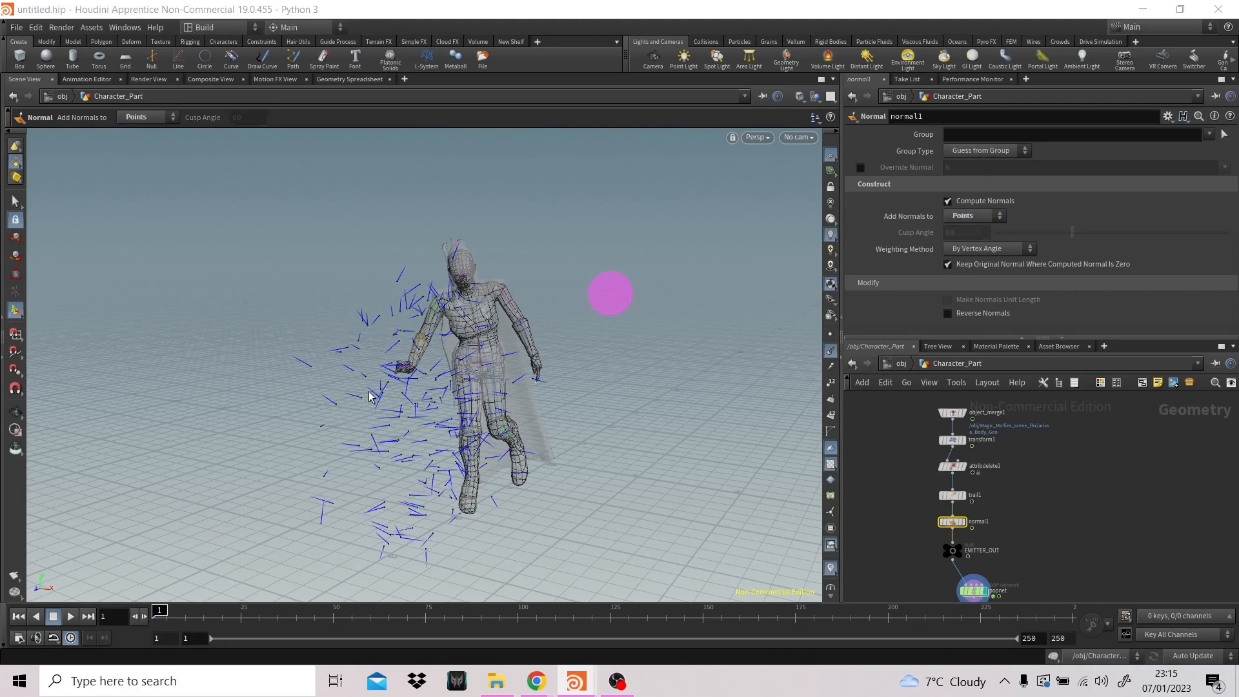
# - Move EMITTER_OUT and popnet lower and insert an Attribute VOP node between normal1 and EMITTER_OUT
pyautogui.moveTo(1054, 534); pyautogui.dragTo(1045, 485, button='middle')
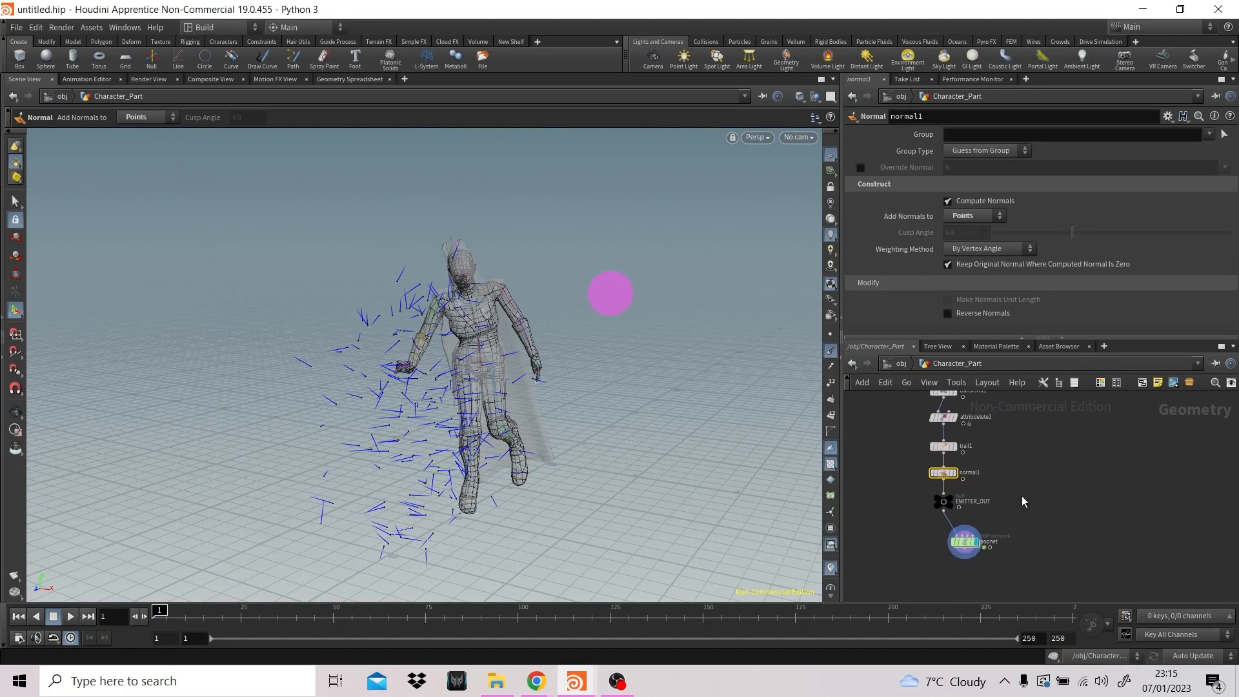
pyautogui.moveTo(1061, 584); pyautogui.dragTo(943, 537)
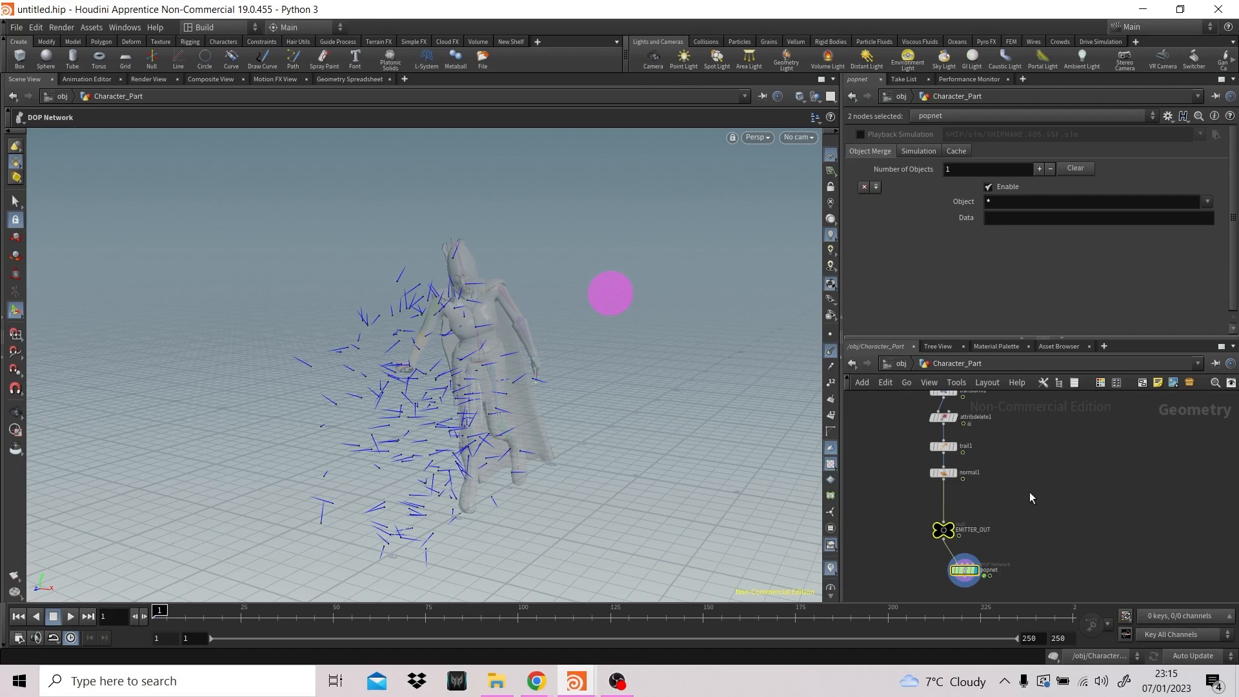
pyautogui.click(977, 494)
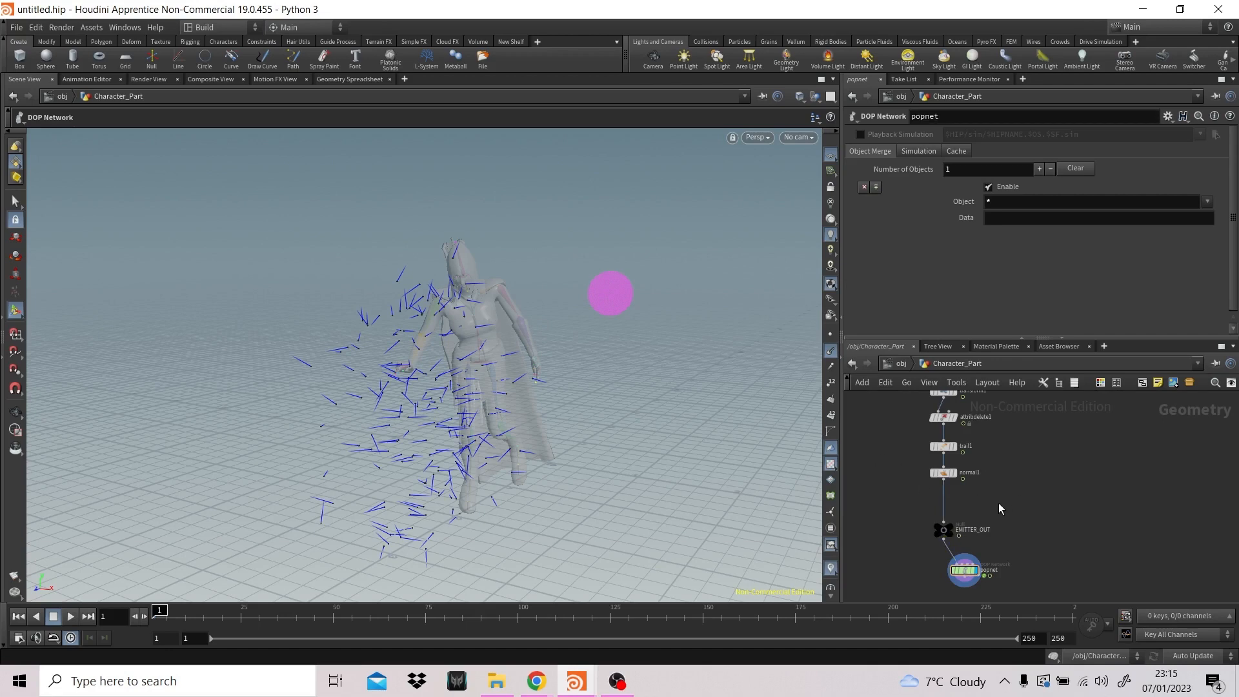
pyautogui.press('Tab')
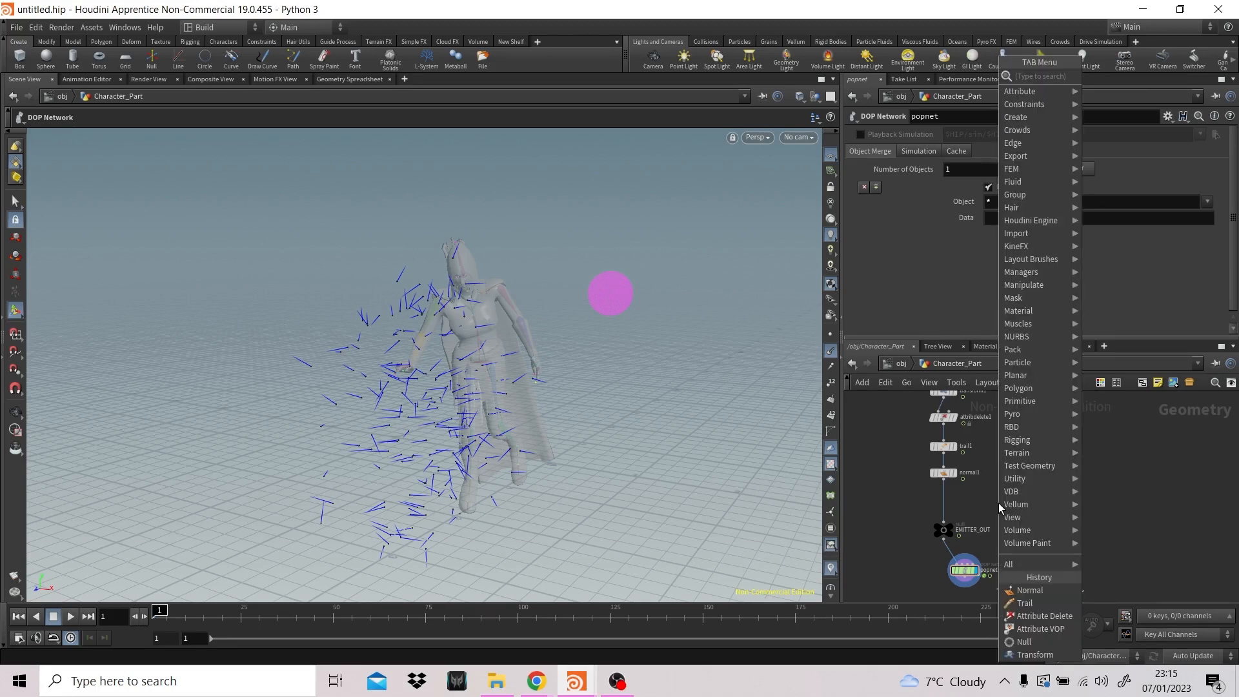
pyautogui.click(1032, 615)
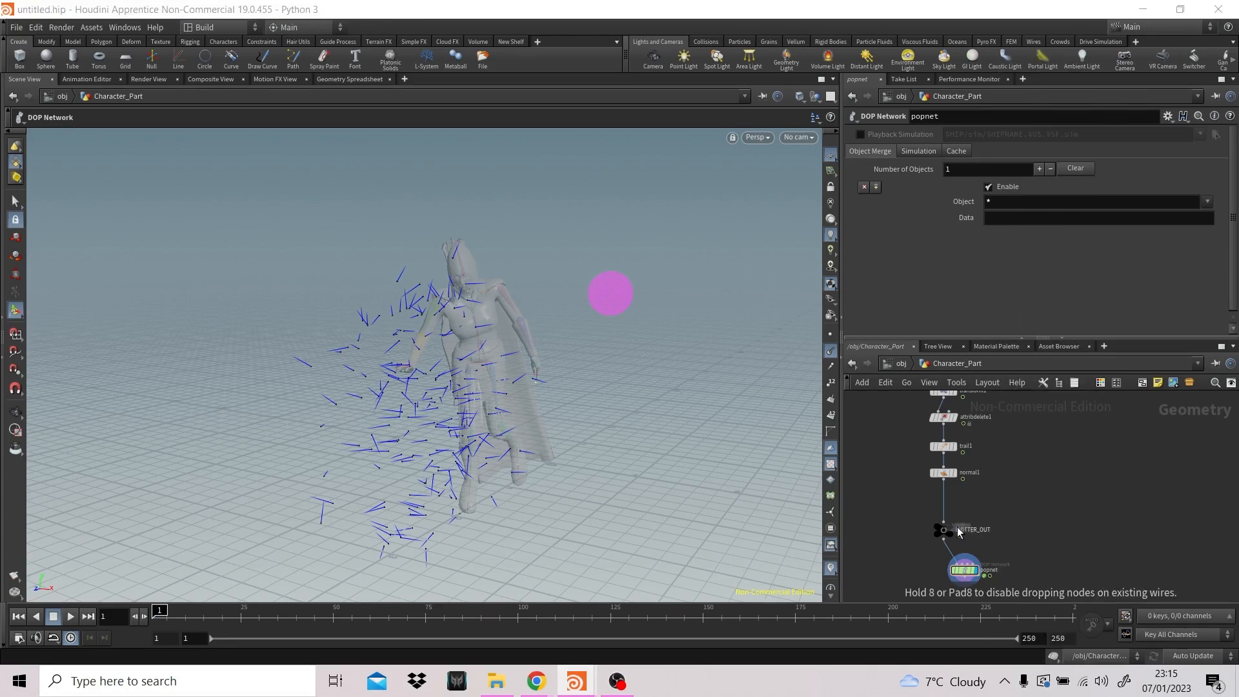
pyautogui.click(955, 504)
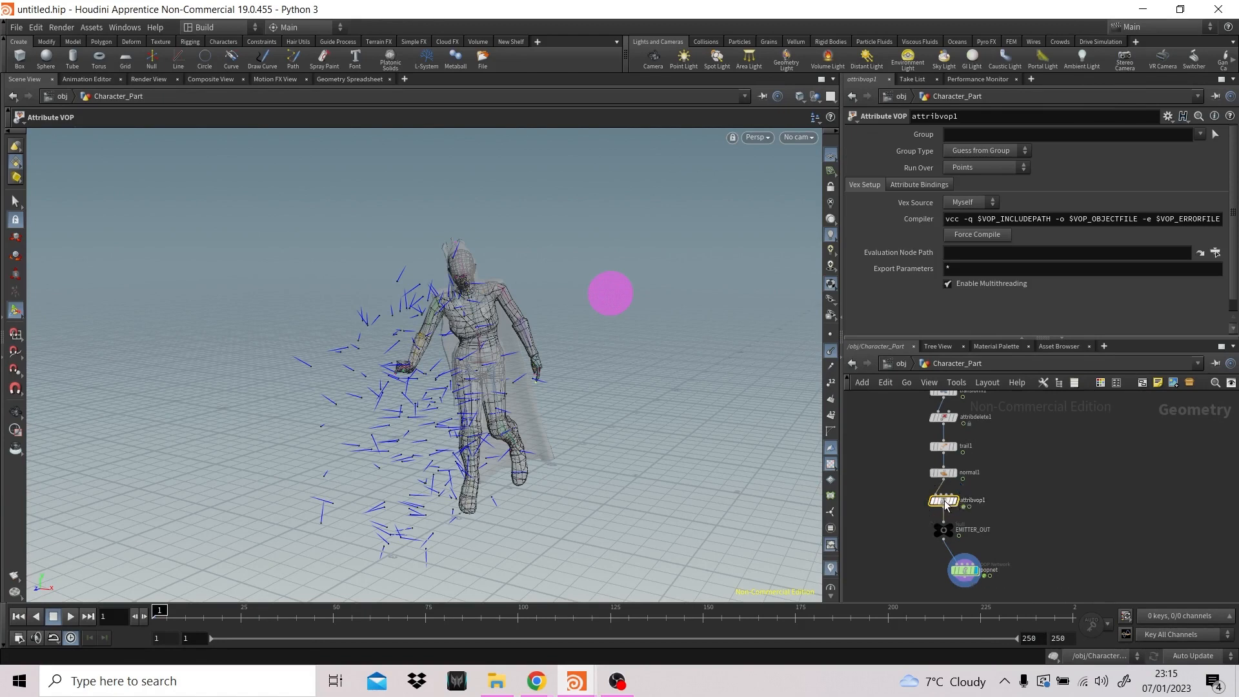
# - Inside attribvop1, space geometryvopglobal1 and geometryvopoutput1 apart and hide the point normals in the viewport
pyautogui.doubleClick(943, 500)
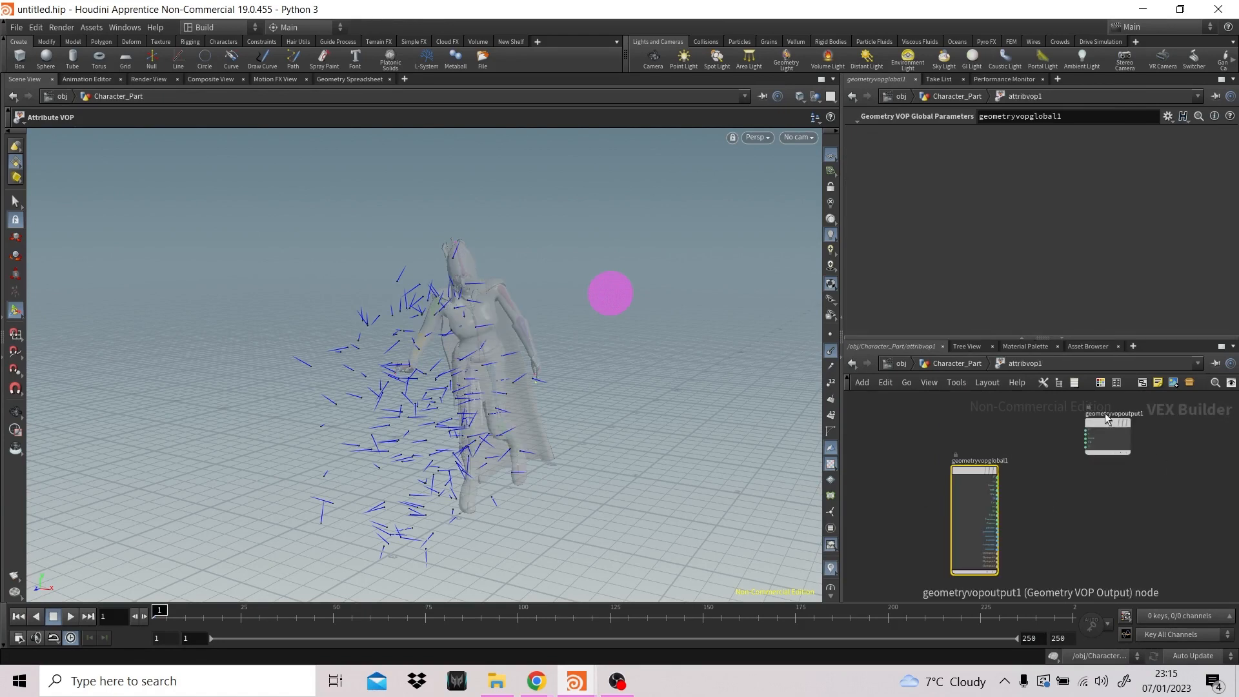
pyautogui.moveTo(1104, 420); pyautogui.dragTo(1149, 481)
pyautogui.moveTo(965, 472); pyautogui.dragTo(904, 451)
pyautogui.moveTo(1020, 494)
pyautogui.mouseDown(button='middle')
pyautogui.moveTo(971, 488)
pyautogui.moveTo(1013, 483)
pyautogui.mouseUp(button='middle')
pyautogui.scroll(2, 969, 488)
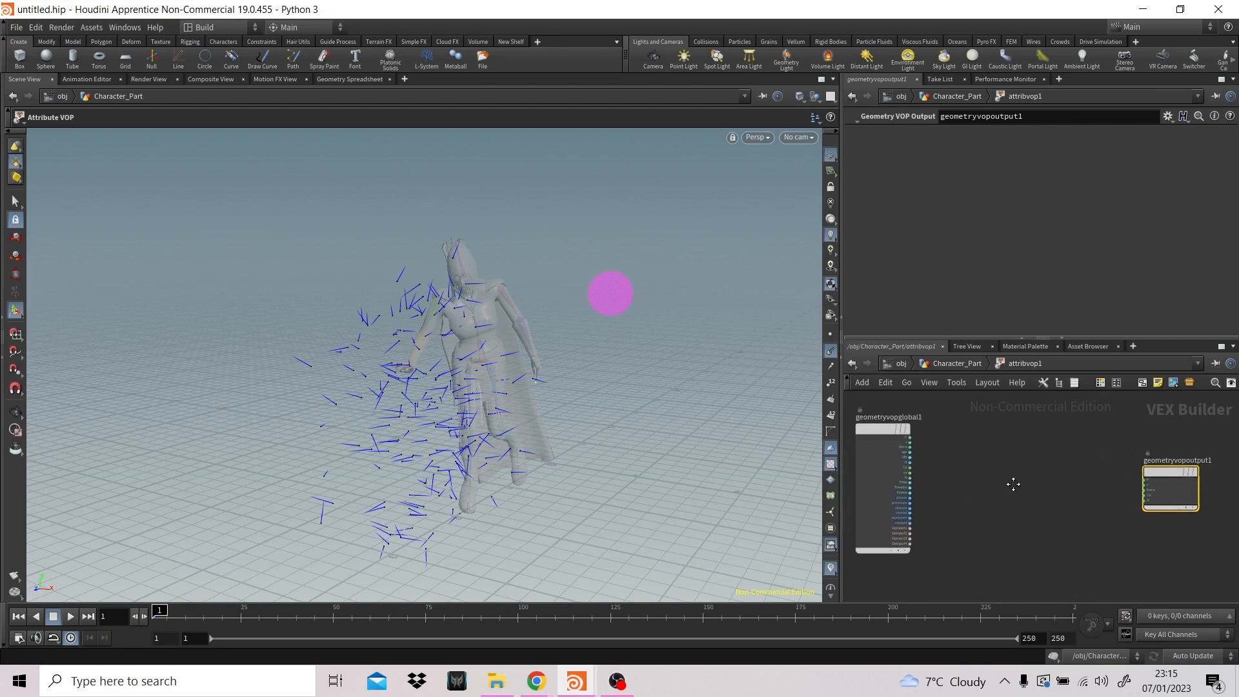
pyautogui.click(832, 351)
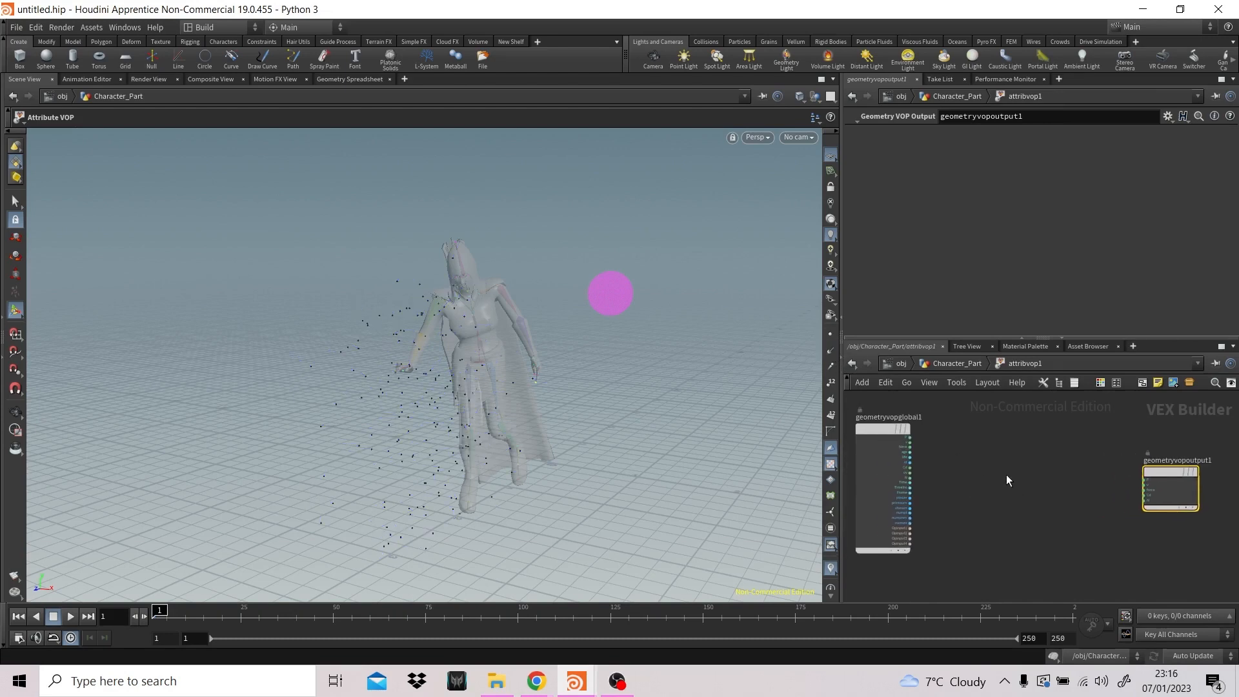
# - Add an Anti-Aliased Flow Noise node, wiring the global P into its position input and its noise output into Cd of geometryvopoutput1
pyautogui.click(996, 456)
pyautogui.press('Tab')
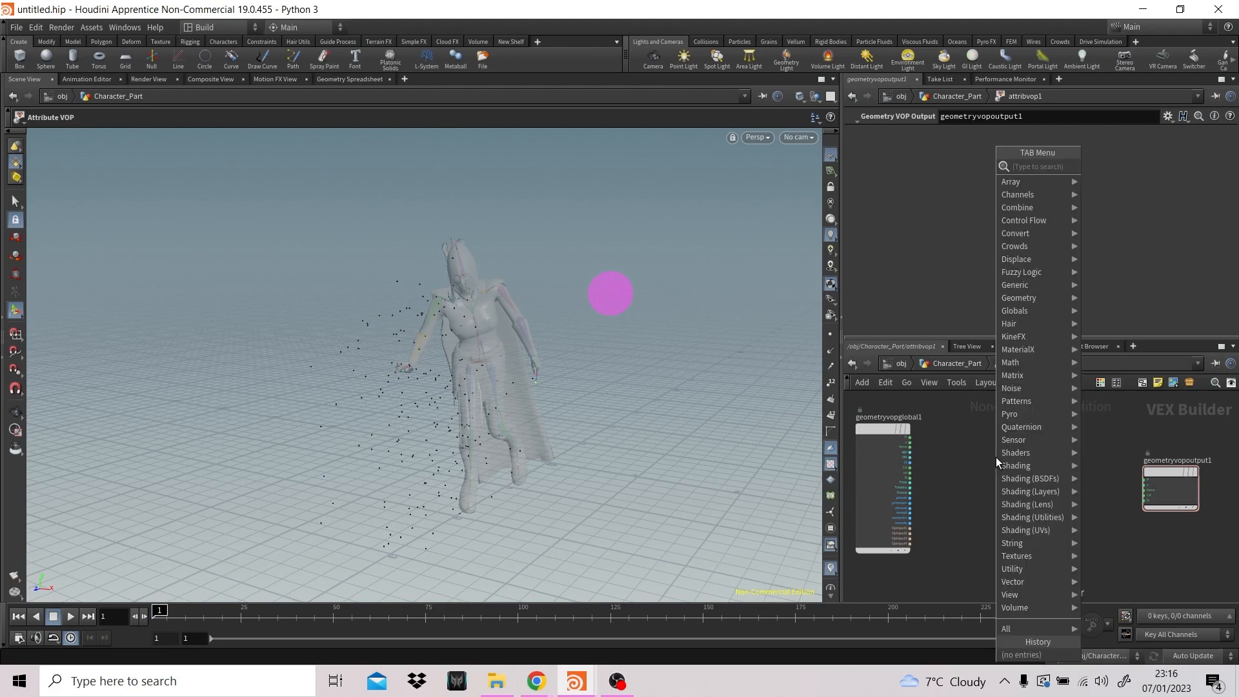
pyautogui.write('anti')
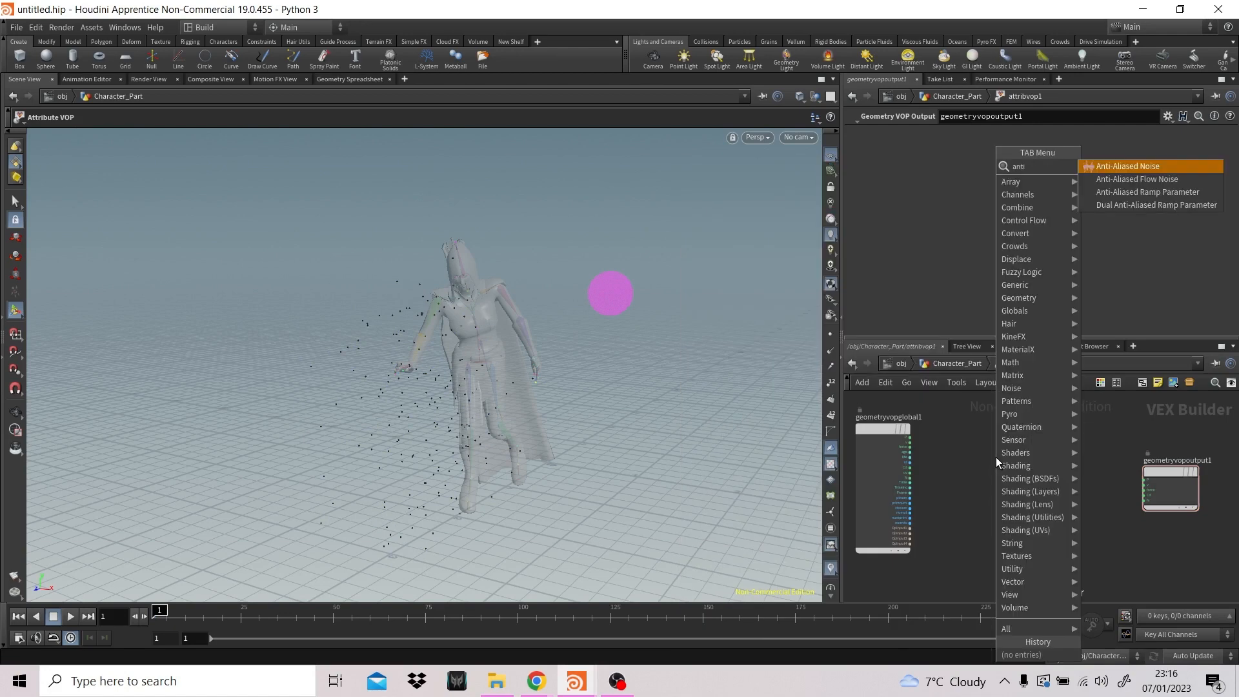
pyautogui.press('Down')
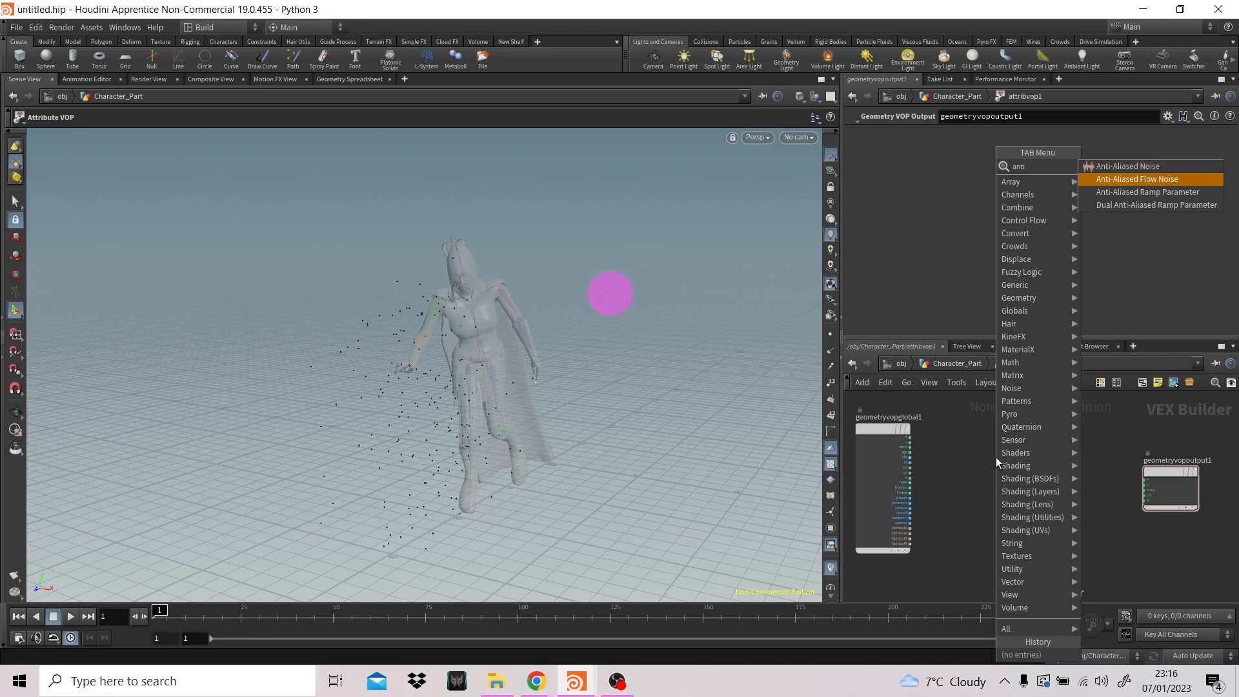
pyautogui.press('Up')
pyautogui.press('Down')
pyautogui.press('Return')
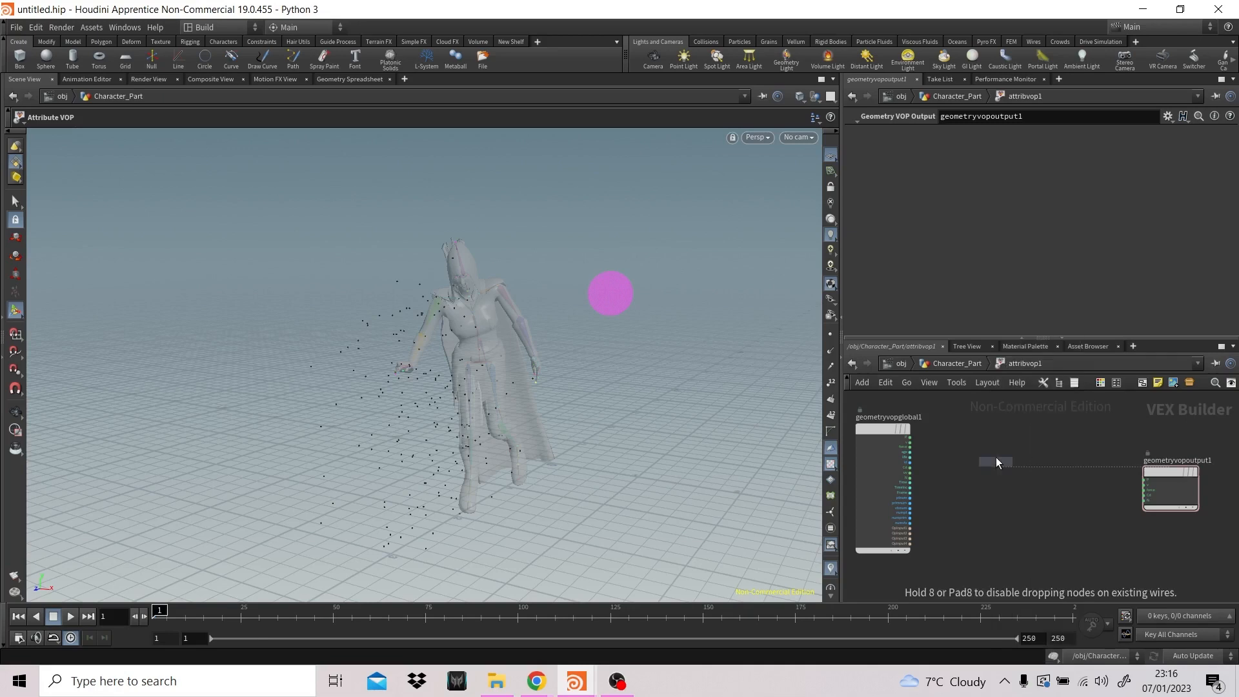
pyautogui.click(996, 457)
pyautogui.moveTo(999, 451); pyautogui.dragTo(994, 418)
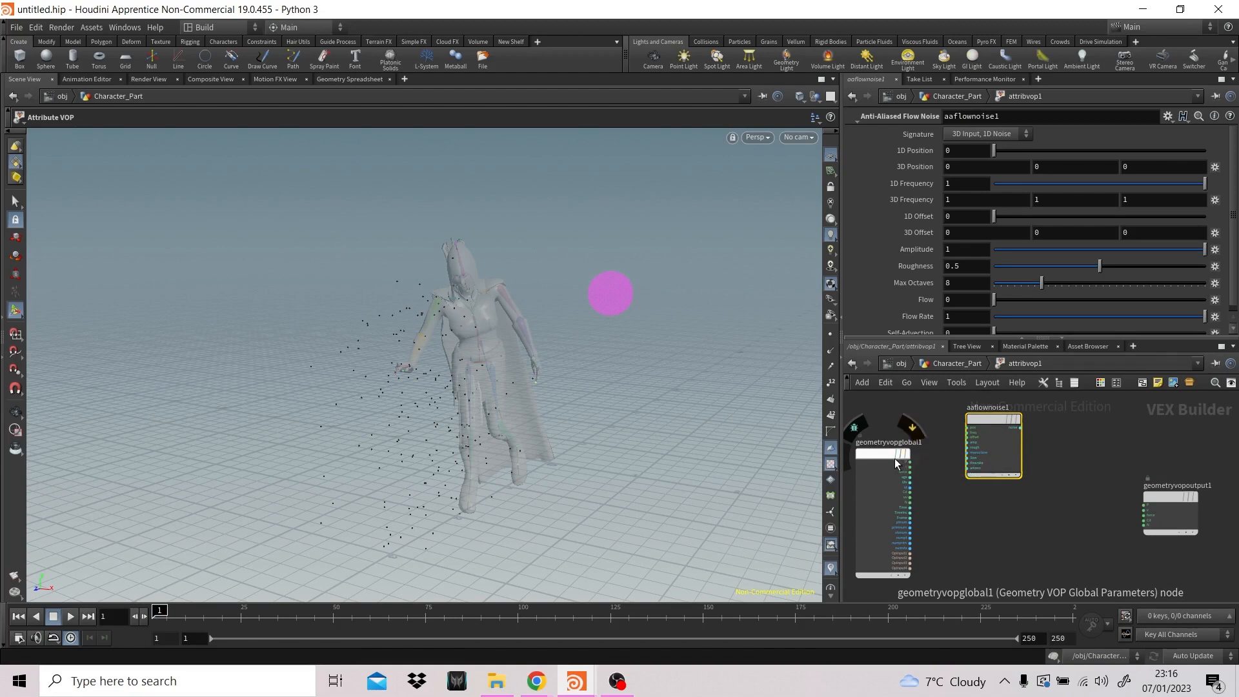
pyautogui.moveTo(912, 463); pyautogui.dragTo(1149, 524)
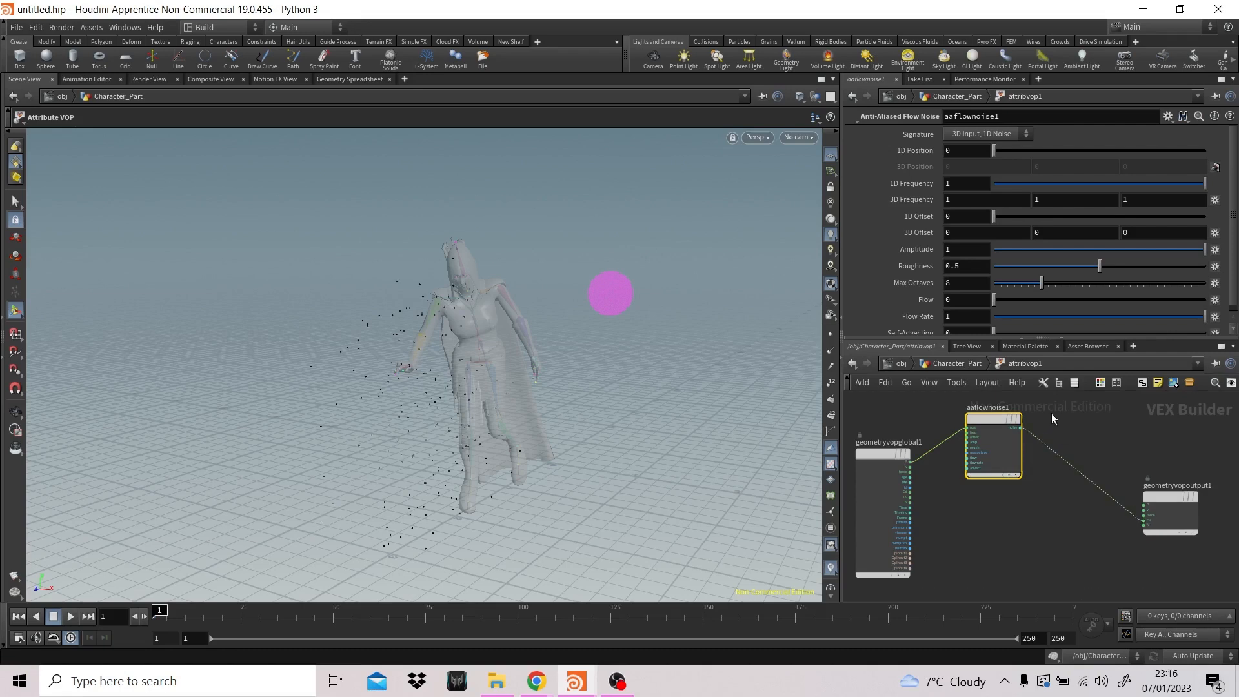
# - In popnet, set the Emission Attribute of source_first_input to Cd and check the particles around the body
pyautogui.click(947, 363)
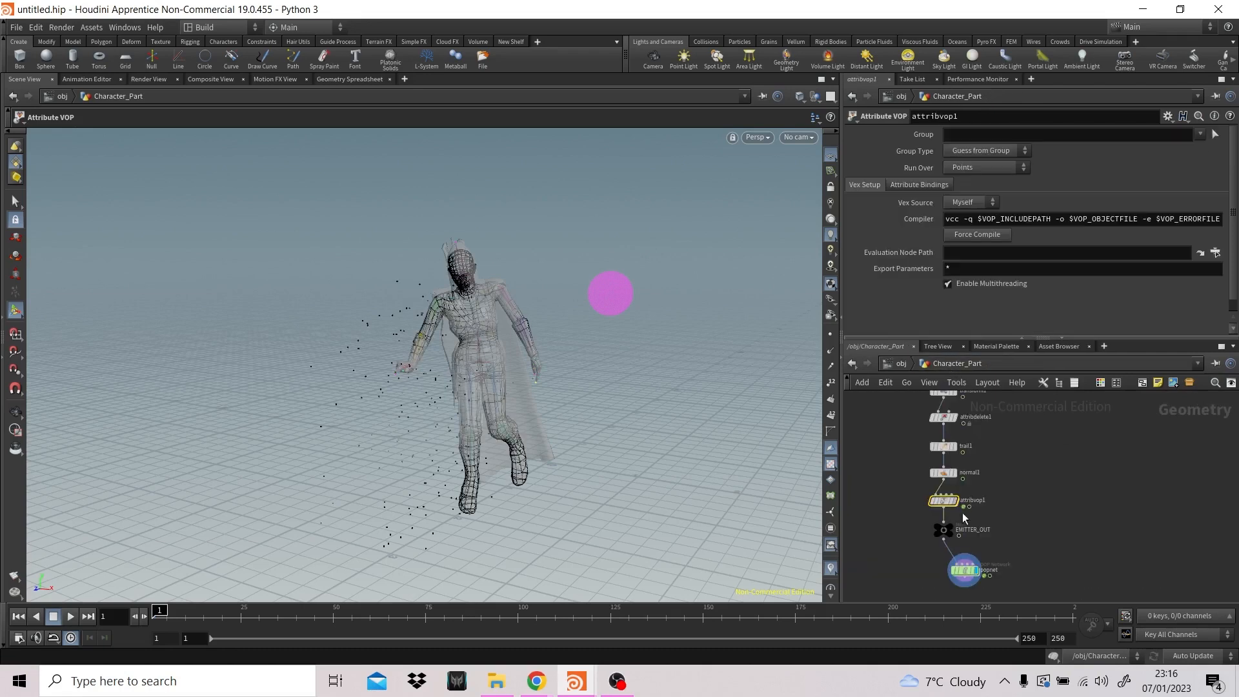
pyautogui.doubleClick(965, 568)
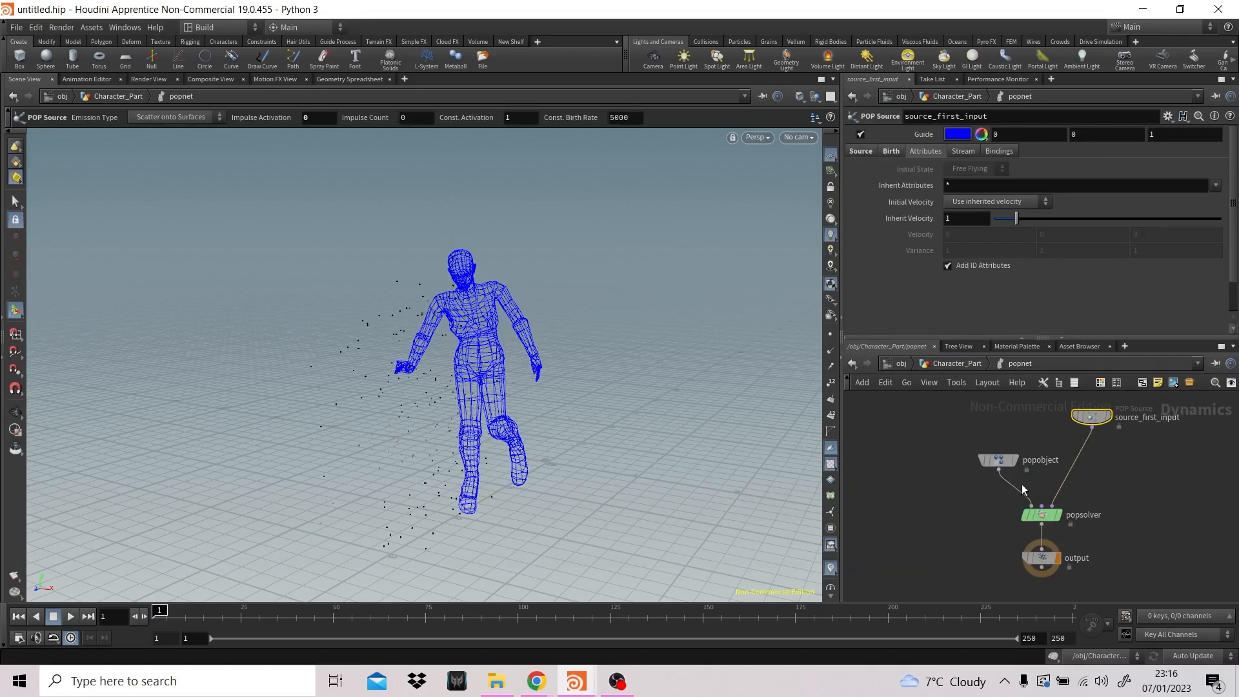
pyautogui.click(1040, 516)
pyautogui.click(1096, 417)
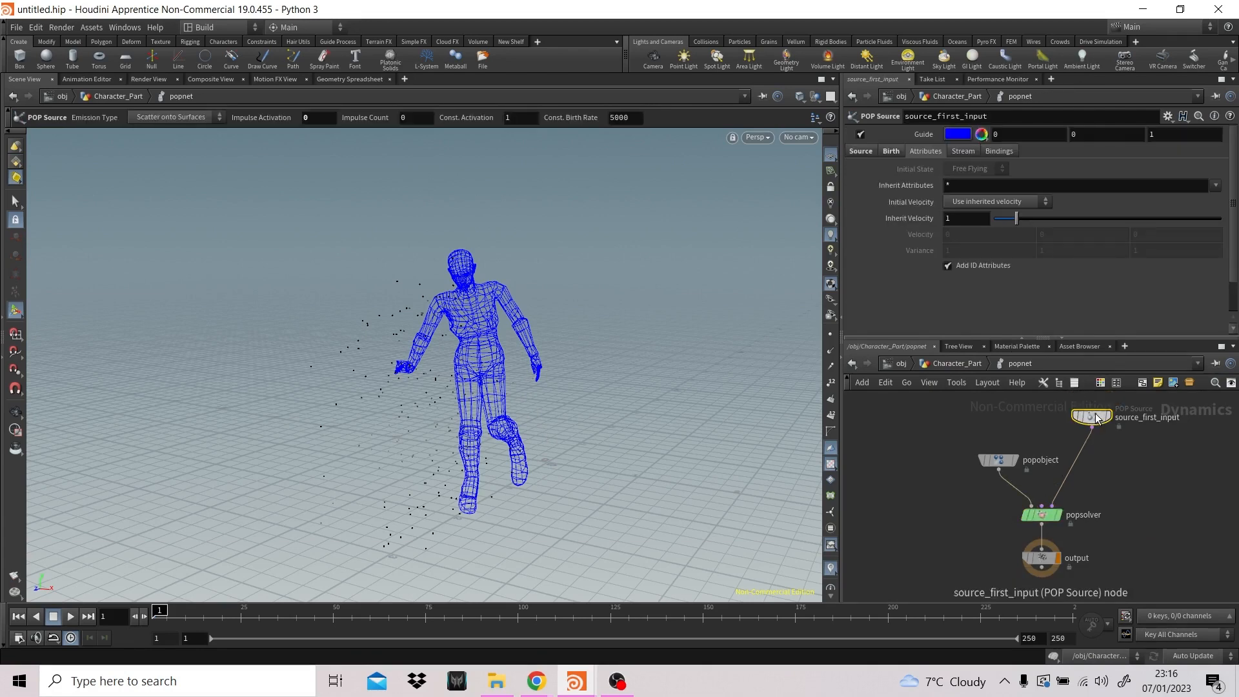
pyautogui.click(861, 151)
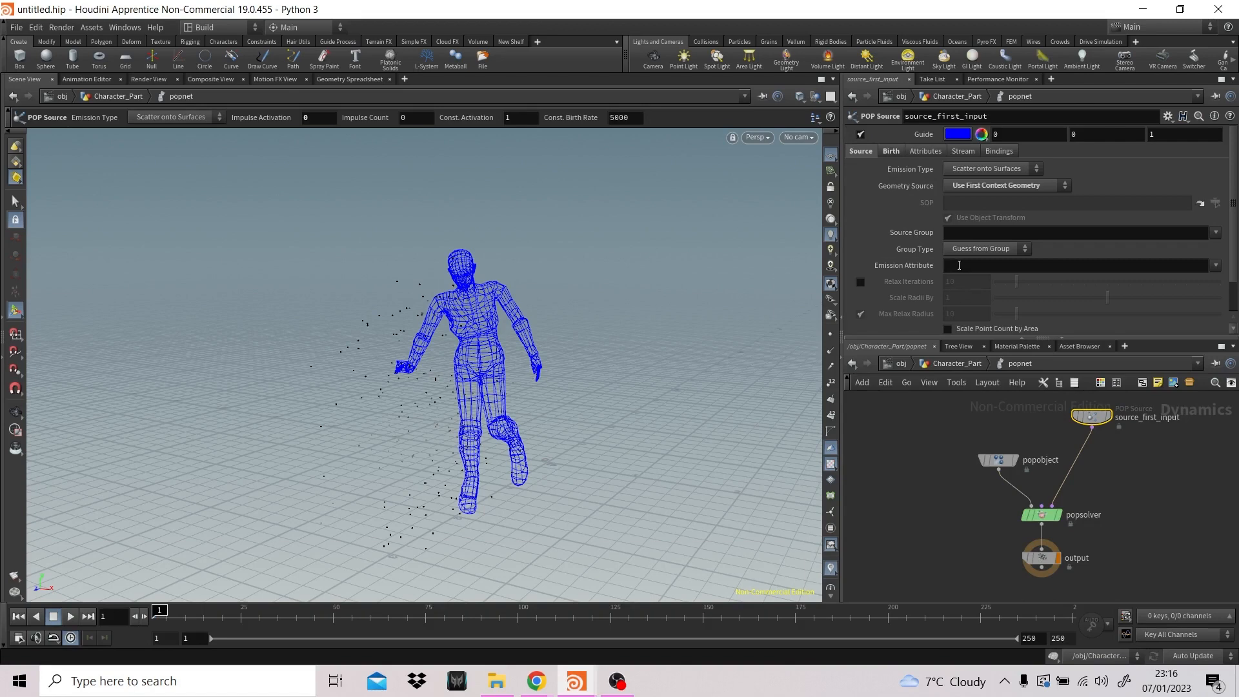
pyautogui.click(959, 265)
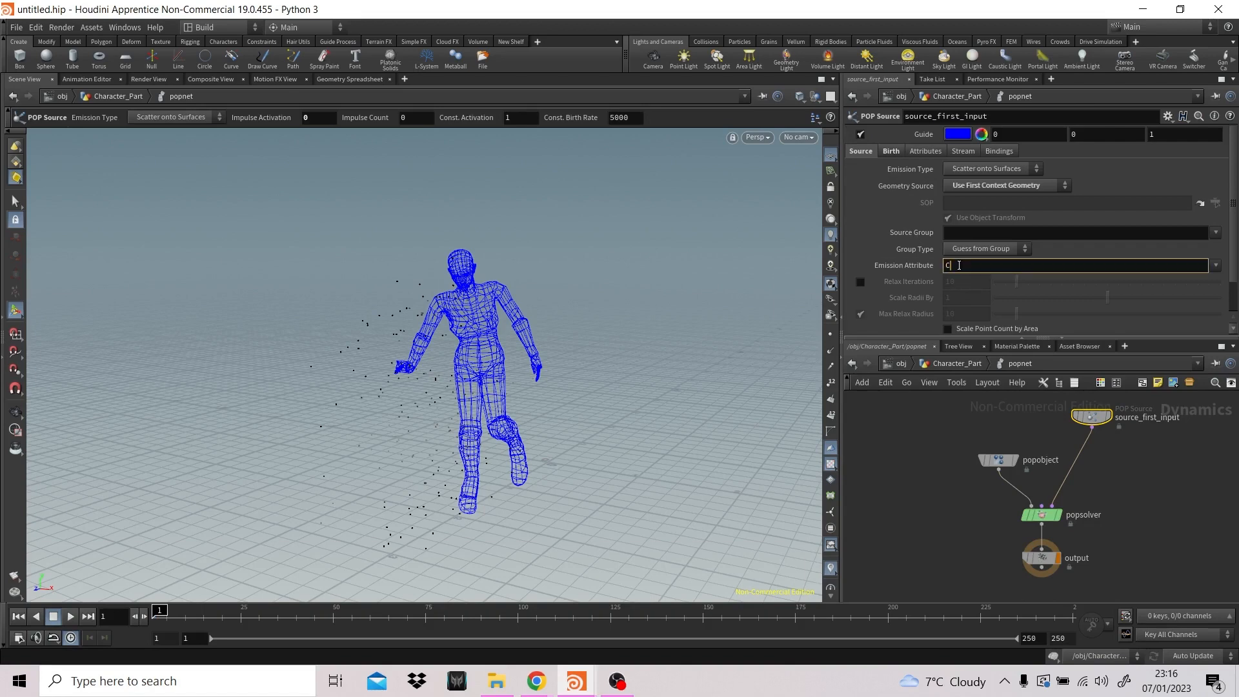
pyautogui.press('Return')
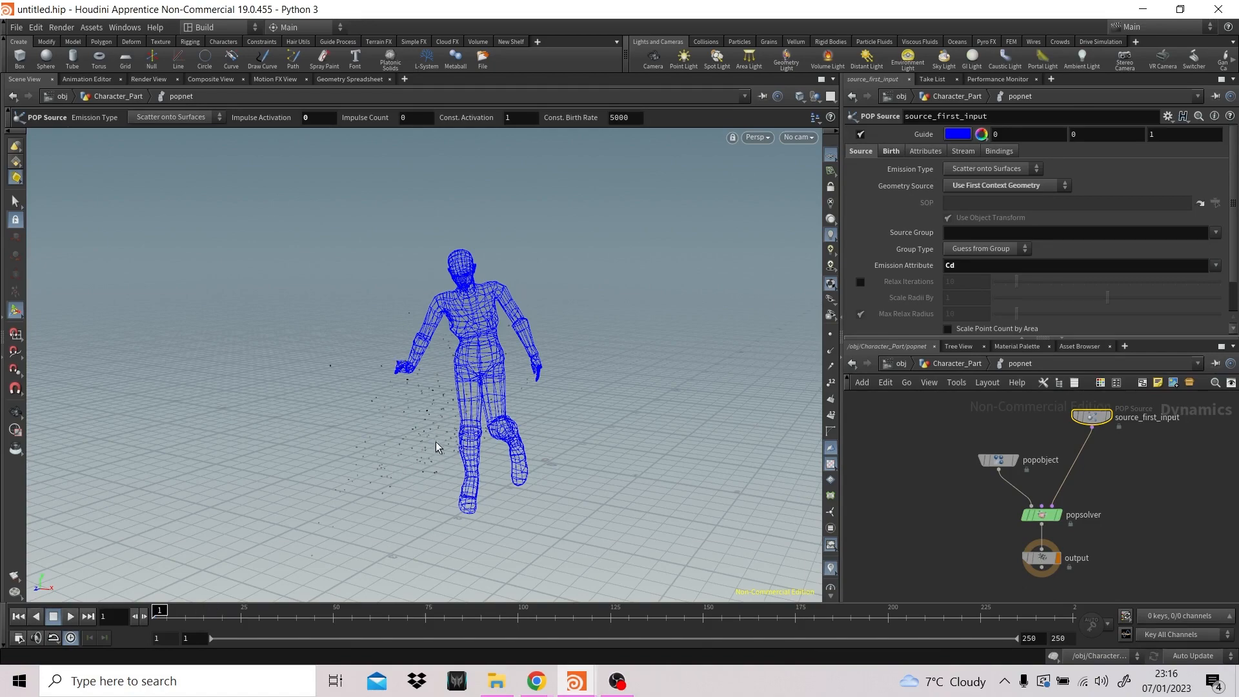
pyautogui.press('Escape')
pyautogui.scroll(5, 481, 412)
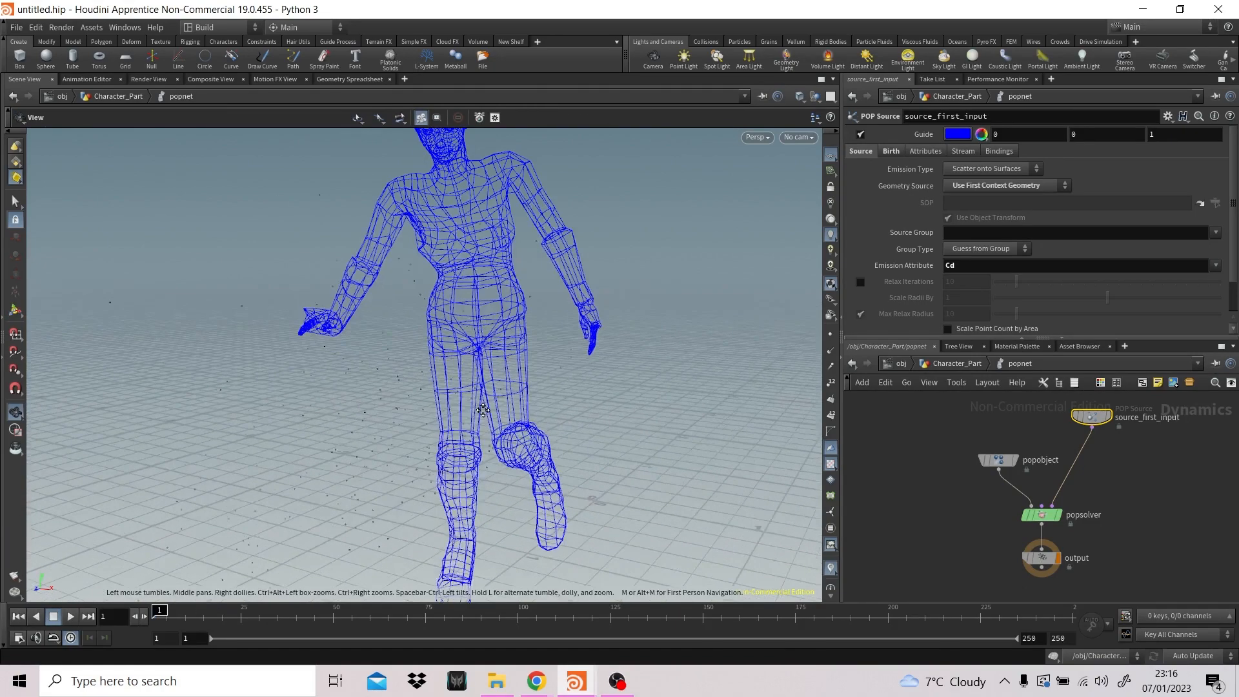
pyautogui.press('Return')
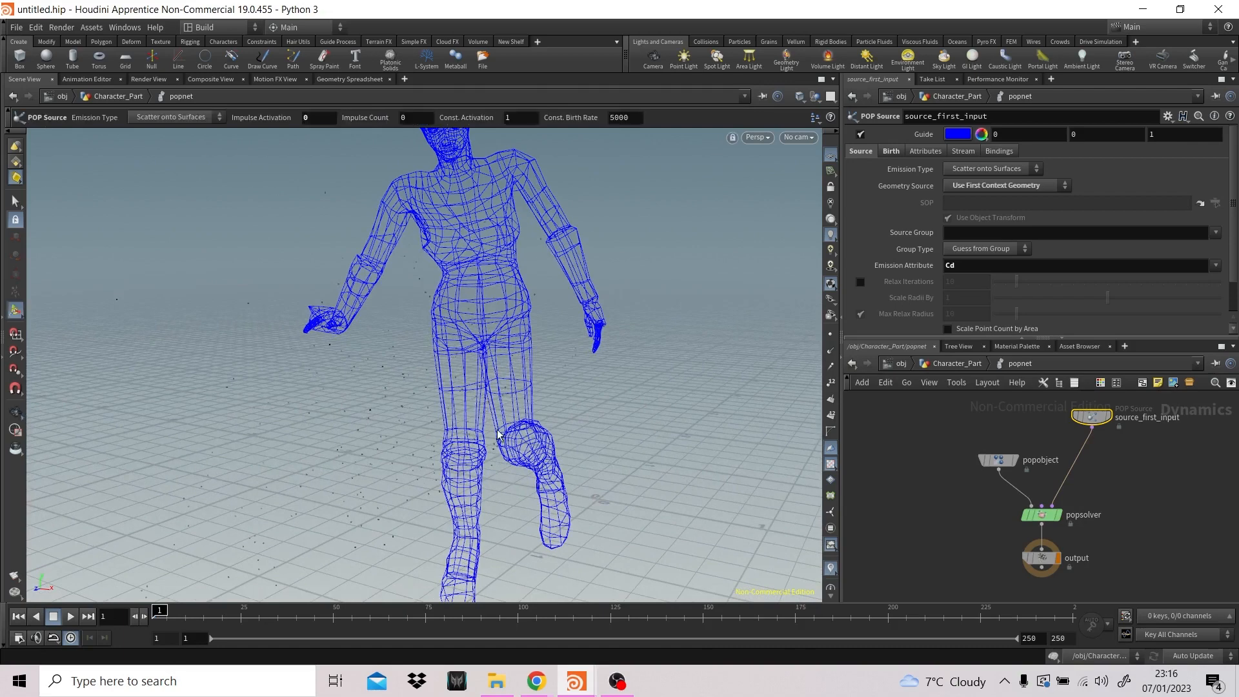
# - Return to the object level and hide the Magic_Mollies_scene_fbx subnetwork
pyautogui.click(950, 361)
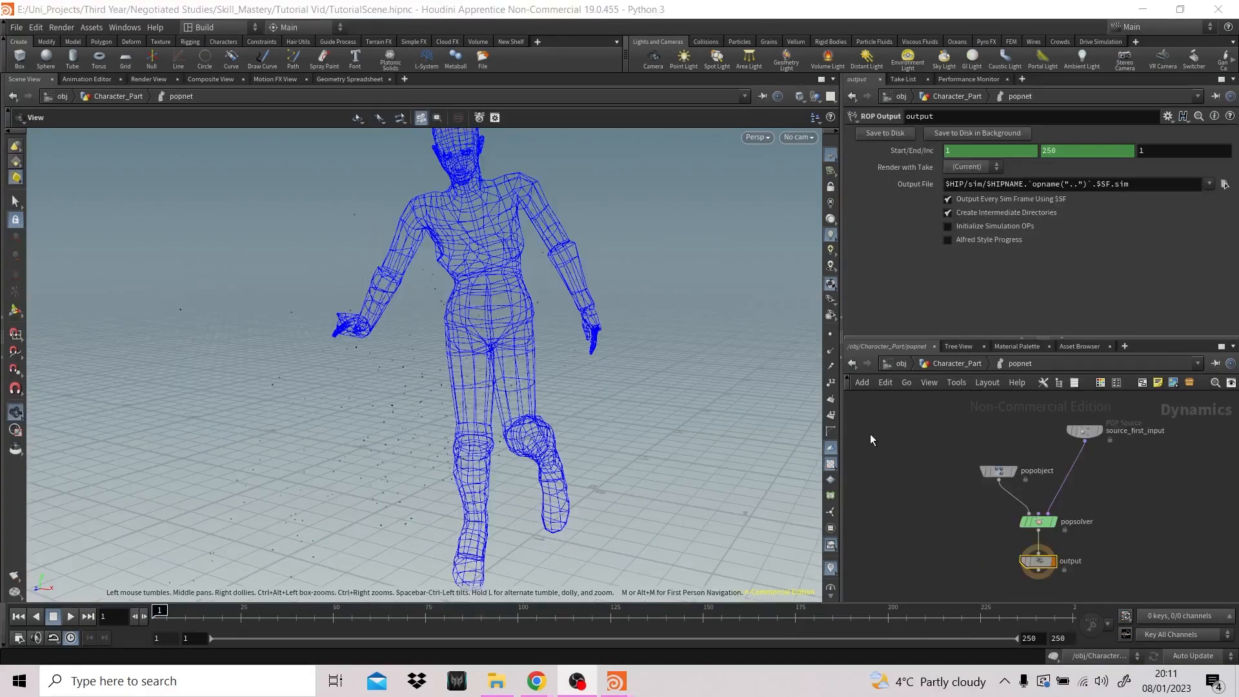
pyautogui.click(949, 362)
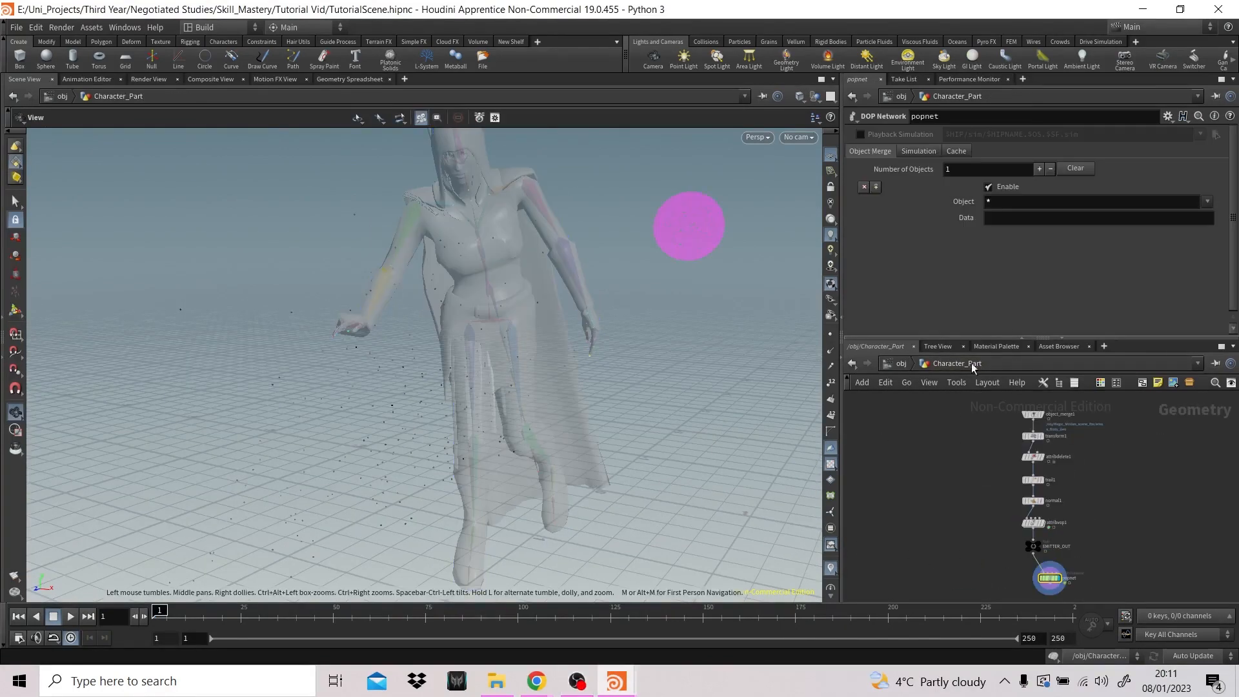
pyautogui.click(901, 363)
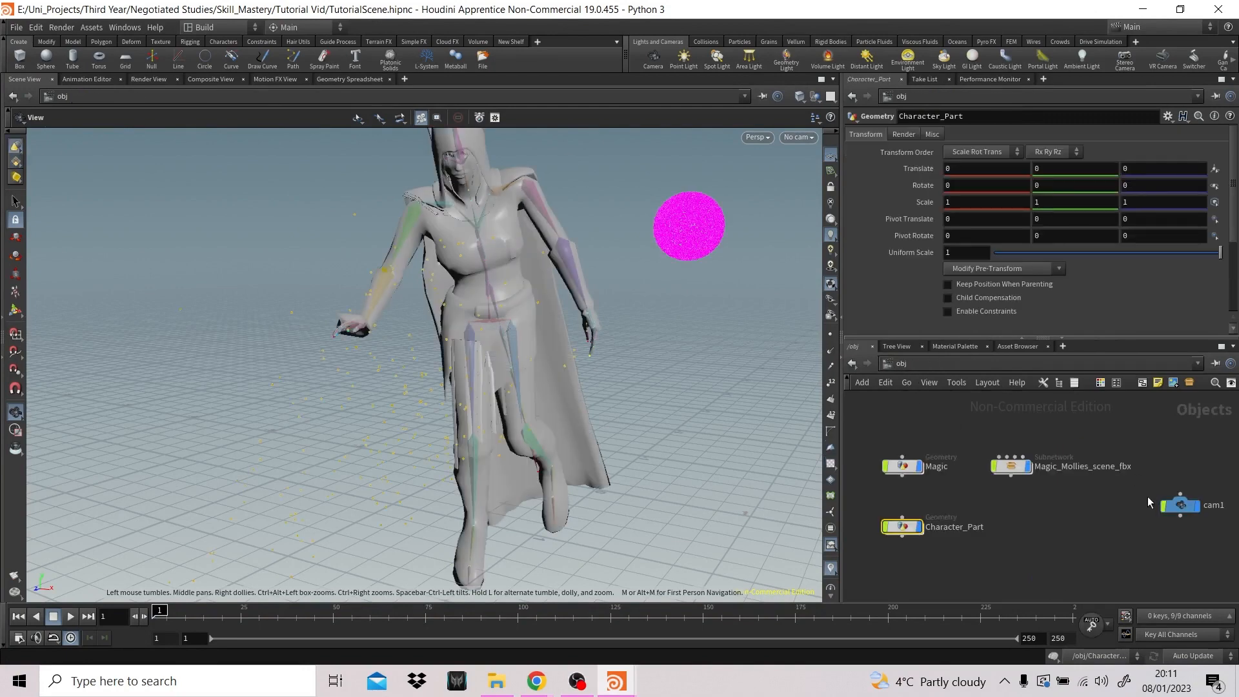
pyautogui.click(1027, 466)
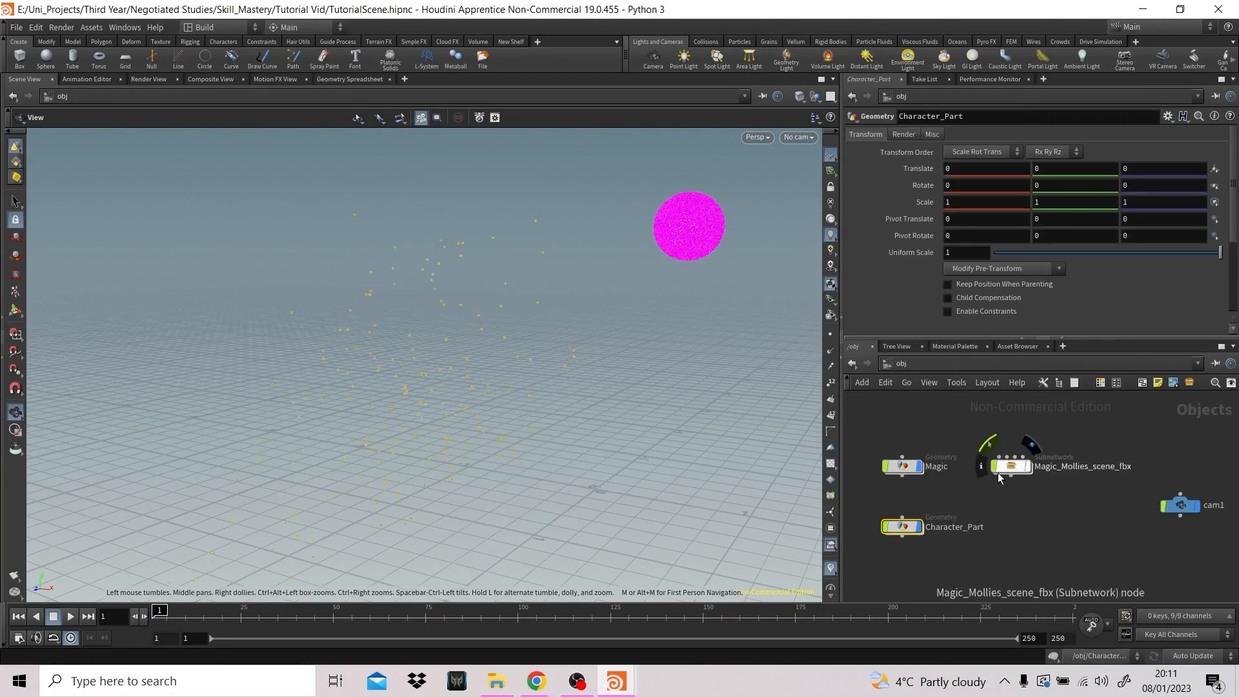
# - In Character_Part, display EMITTER_OUT and inspect the noise colouring on the character's body
pyautogui.doubleClick(905, 528)
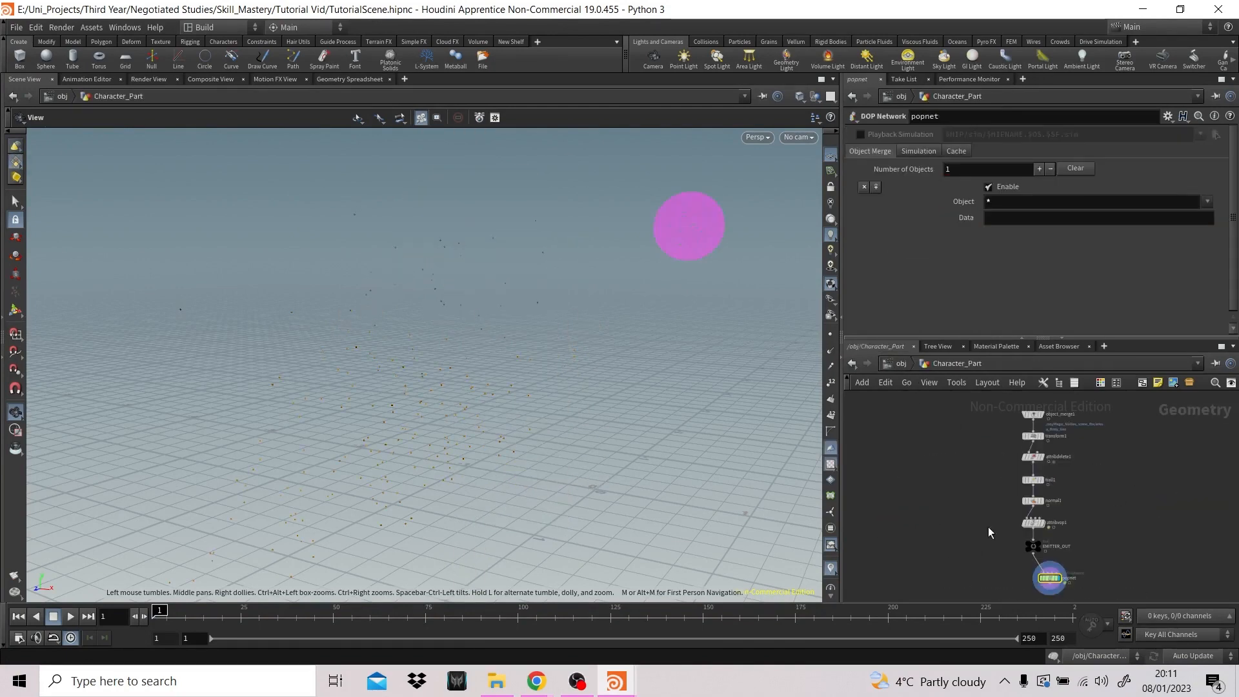
pyautogui.click(1040, 542)
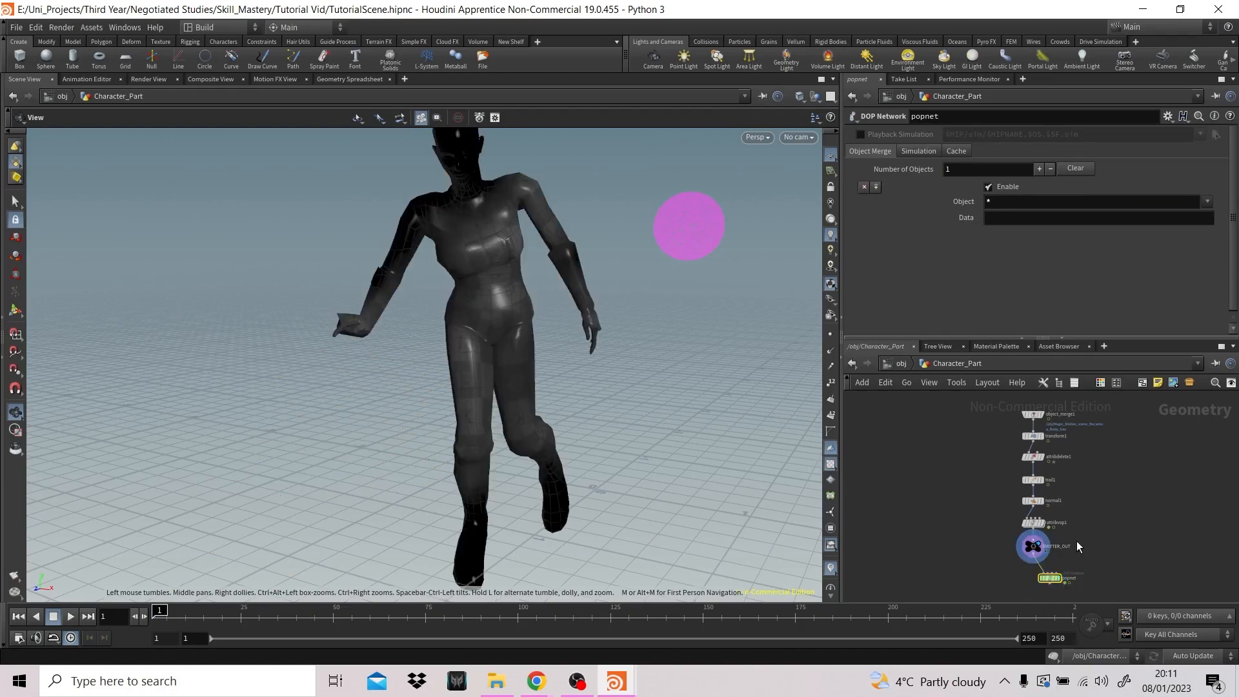
pyautogui.moveTo(551, 224); pyautogui.dragTo(531, 252)
pyautogui.moveTo(525, 207); pyautogui.dragTo(509, 319)
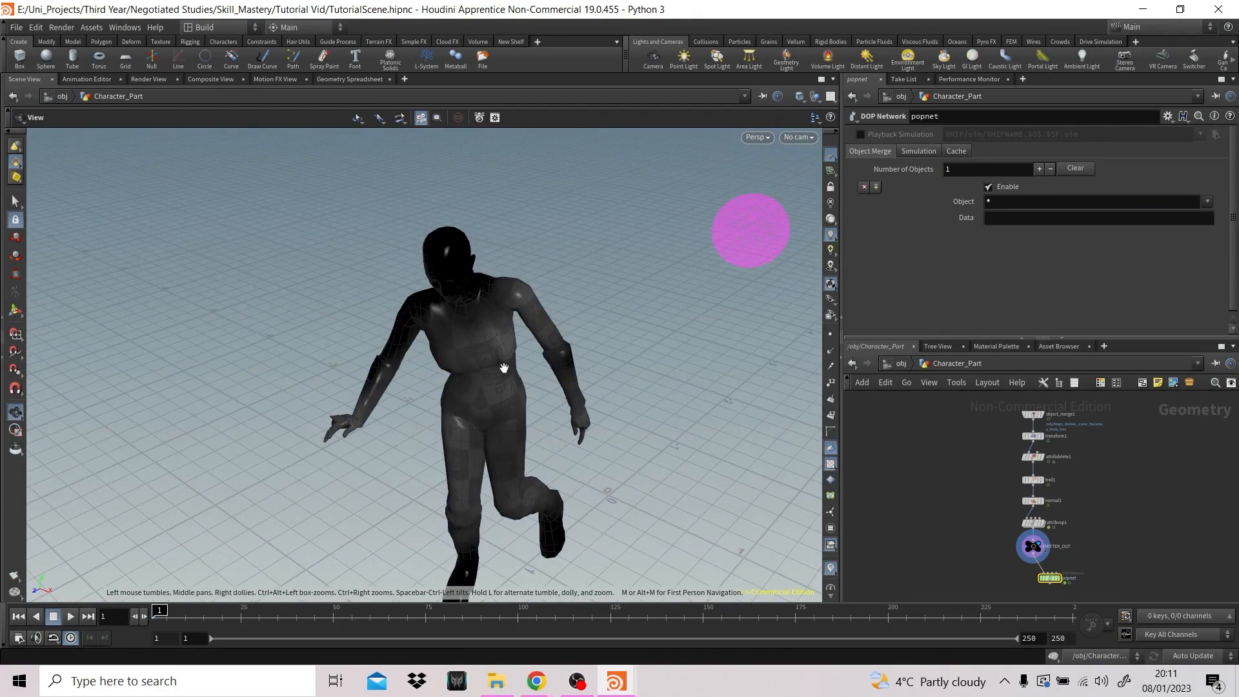
# - Examine the noise colouring on the character from different angles and at later frames, ending on frame 36
pyautogui.moveTo(573, 437); pyautogui.dragTo(532, 434)
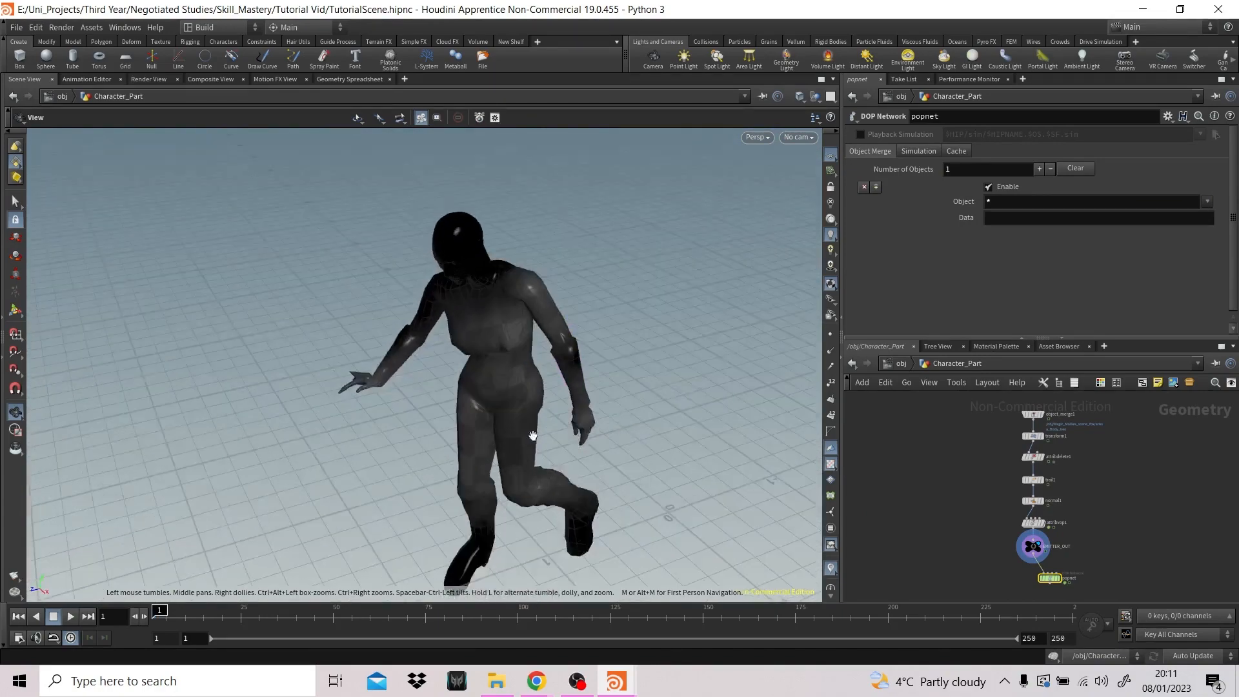
pyautogui.moveTo(584, 425); pyautogui.dragTo(537, 360, button='middle')
pyautogui.moveTo(537, 360); pyautogui.dragTo(429, 258)
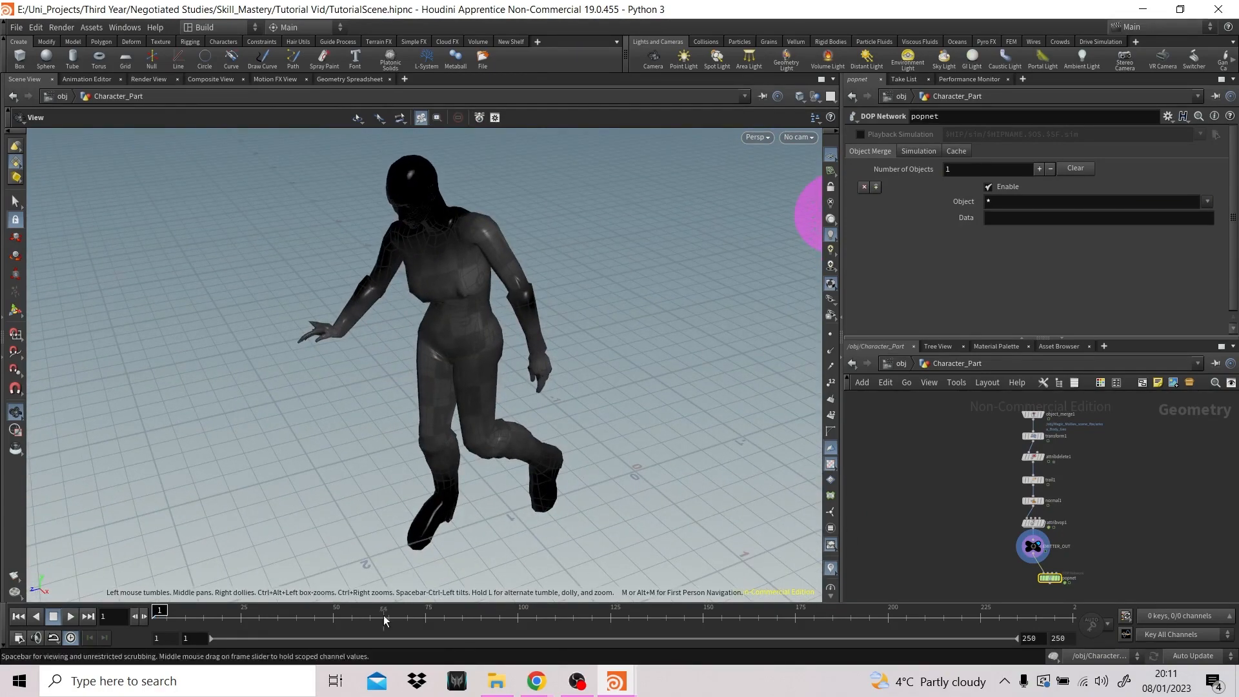
pyautogui.click(245, 609)
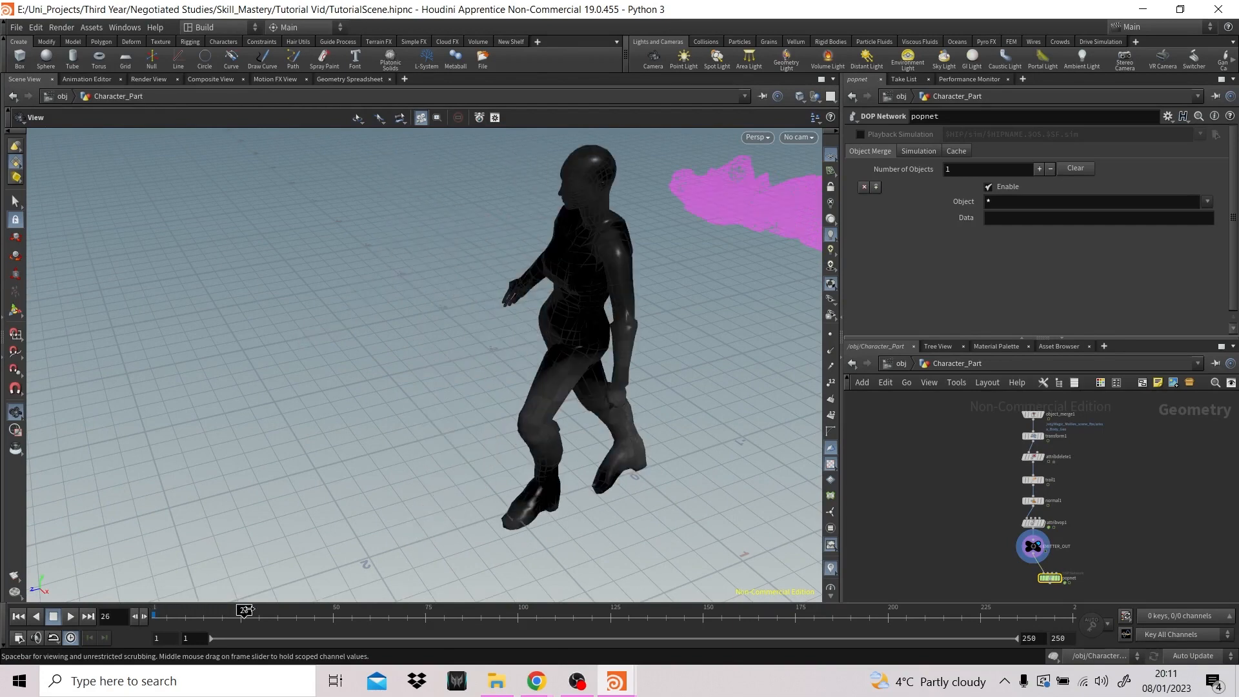
pyautogui.moveTo(246, 610); pyautogui.dragTo(281, 610)
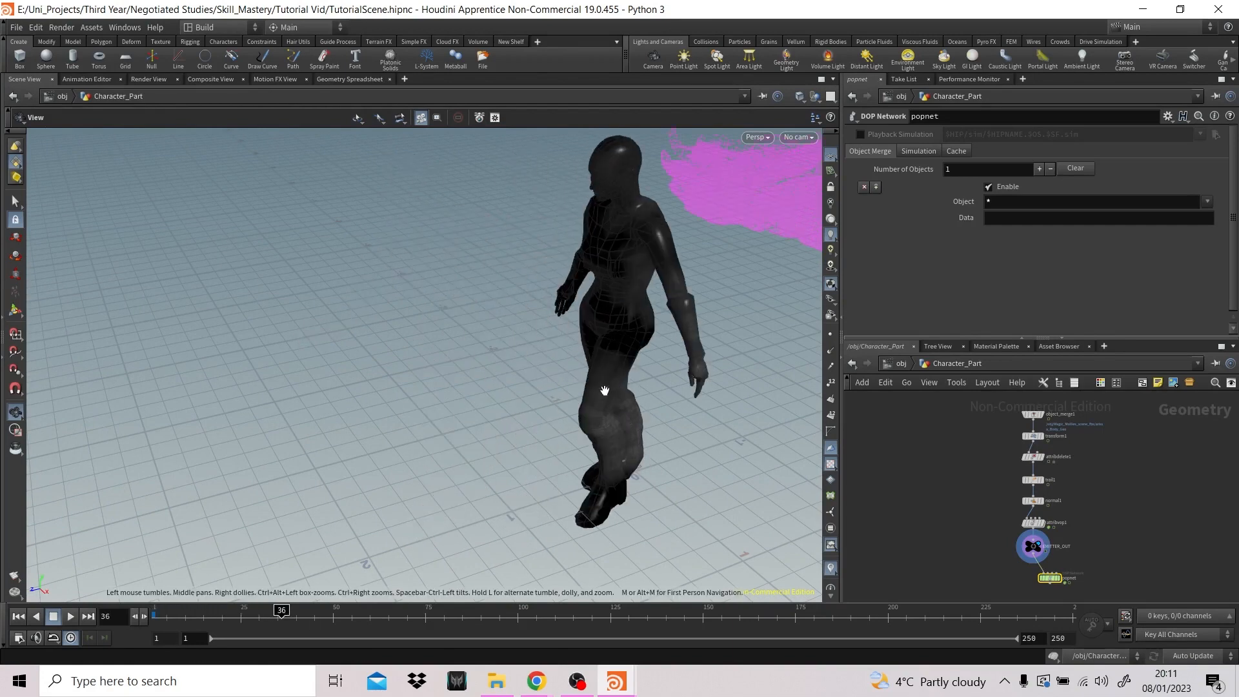
# - Display popnet and EMITTER_OUT in turn to compare the emitted particles with the body's noise at frame 36
pyautogui.click(1058, 578)
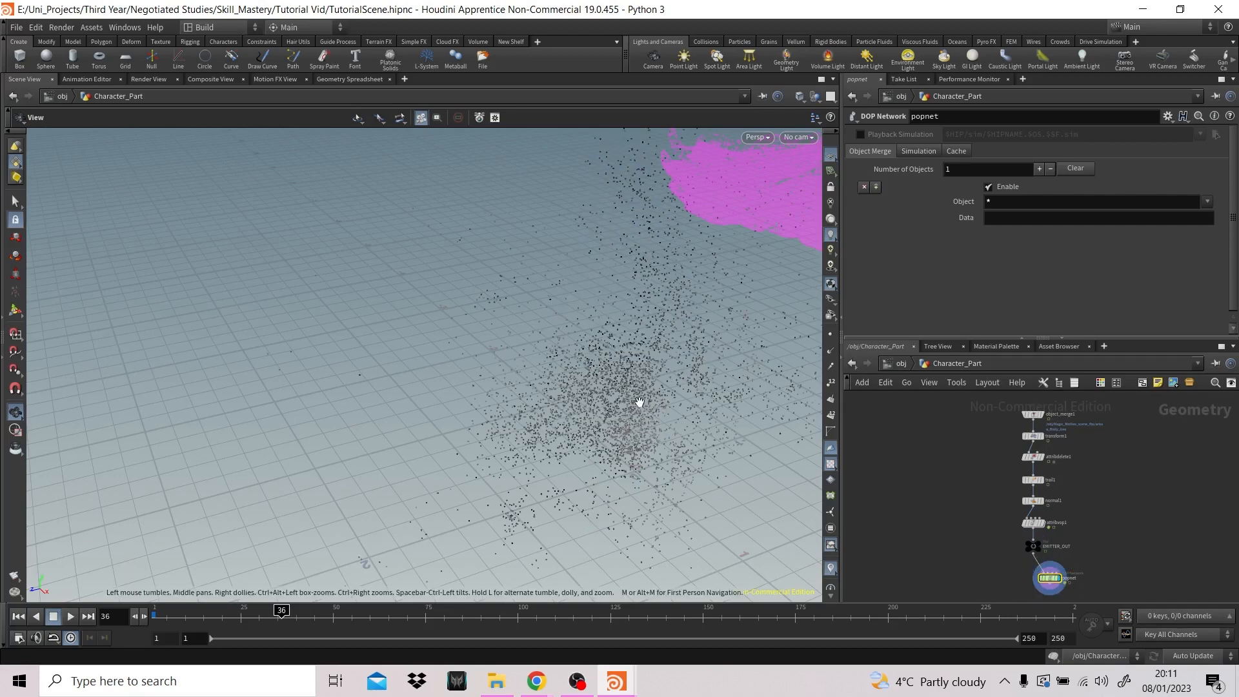
pyautogui.click(1040, 546)
pyautogui.click(1058, 578)
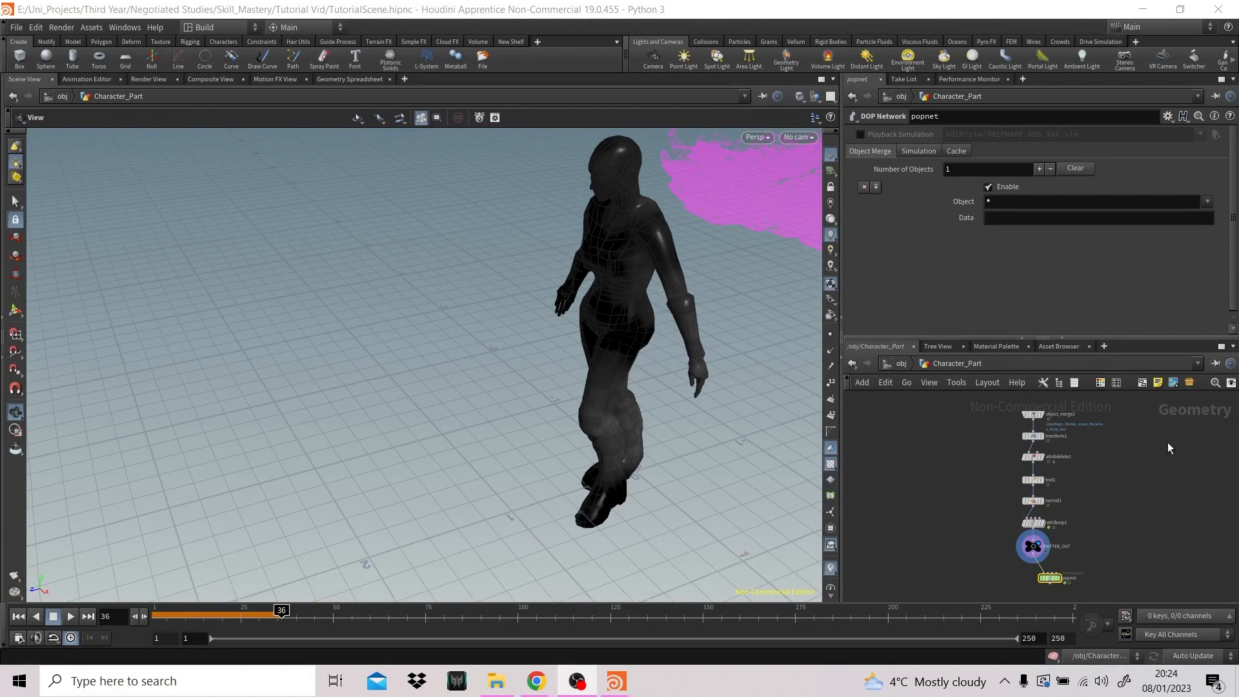
# - Inside attribvop1, cut the wire between the global P output and the position input of aaflownoise1
pyautogui.doubleClick(1033, 525)
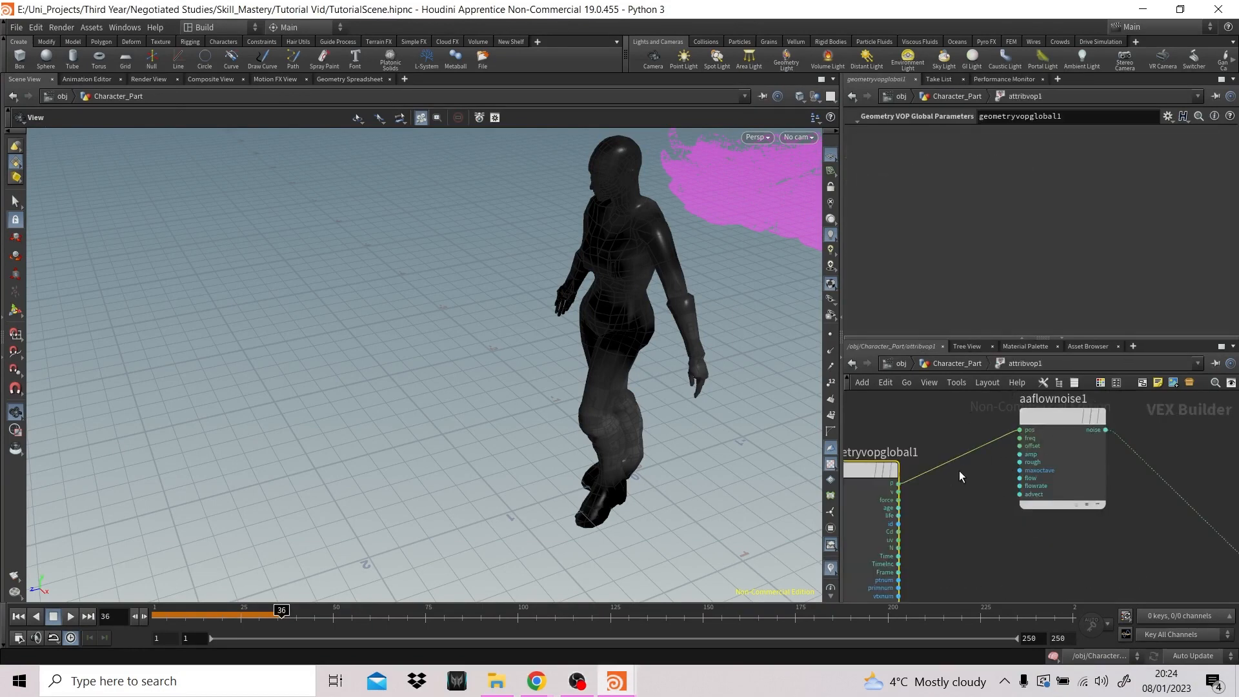
pyautogui.press('y')
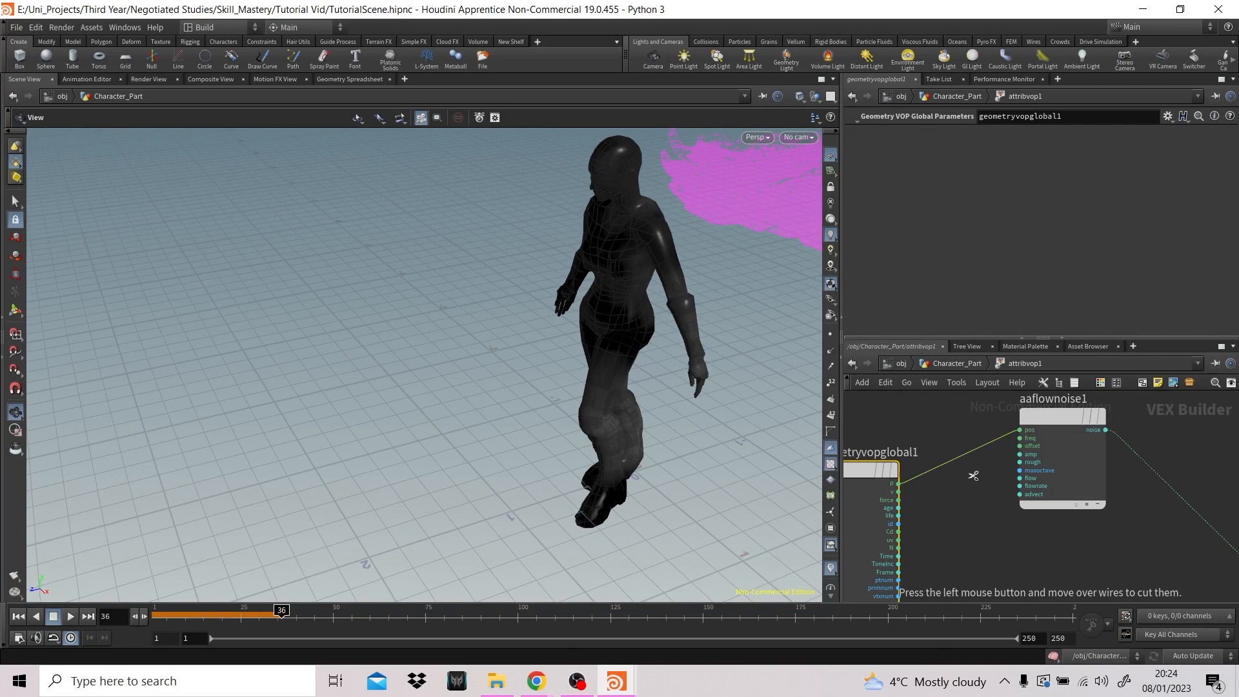
pyautogui.moveTo(977, 473); pyautogui.dragTo(962, 428)
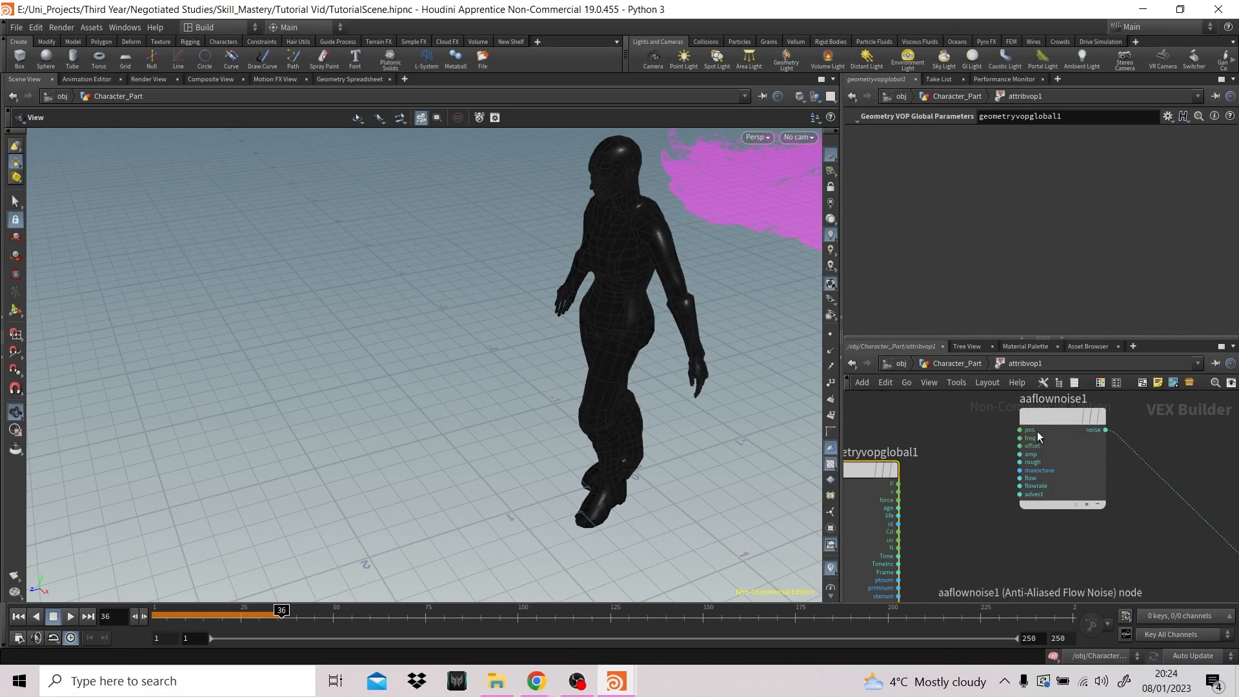
# - Set the signature of aaflownoise1 to 4D Input, 1D Noise
pyautogui.click(1062, 422)
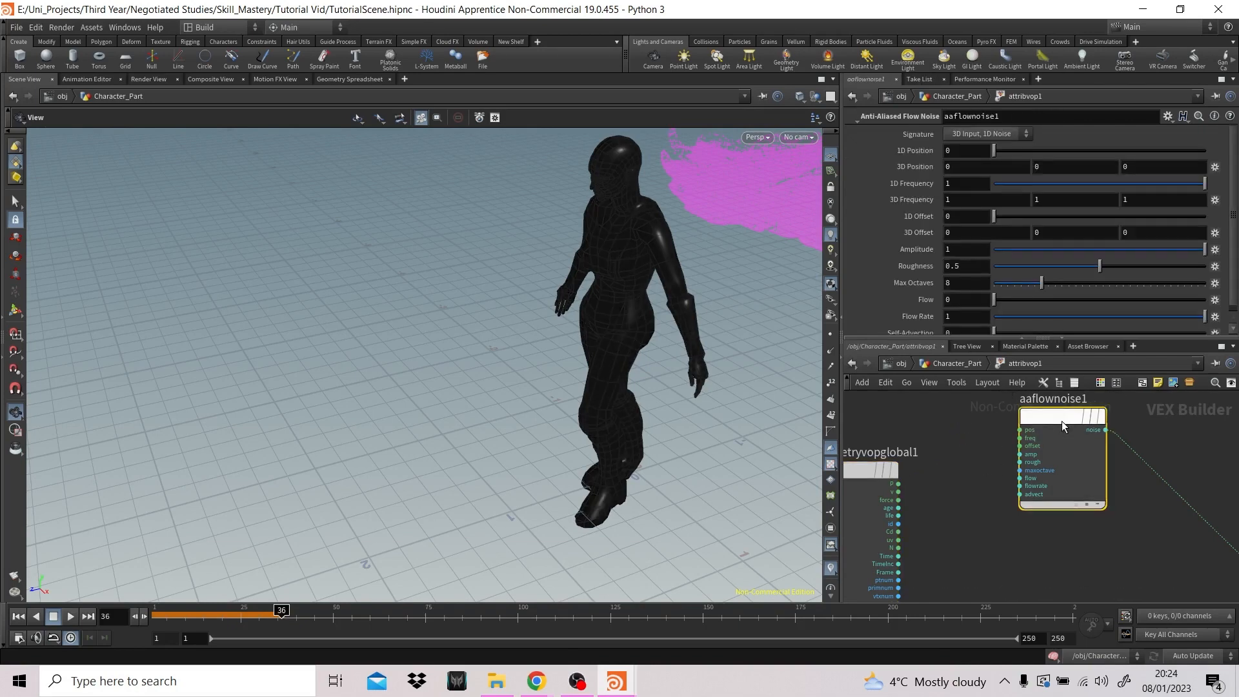
pyautogui.click(996, 137)
pyautogui.click(978, 157)
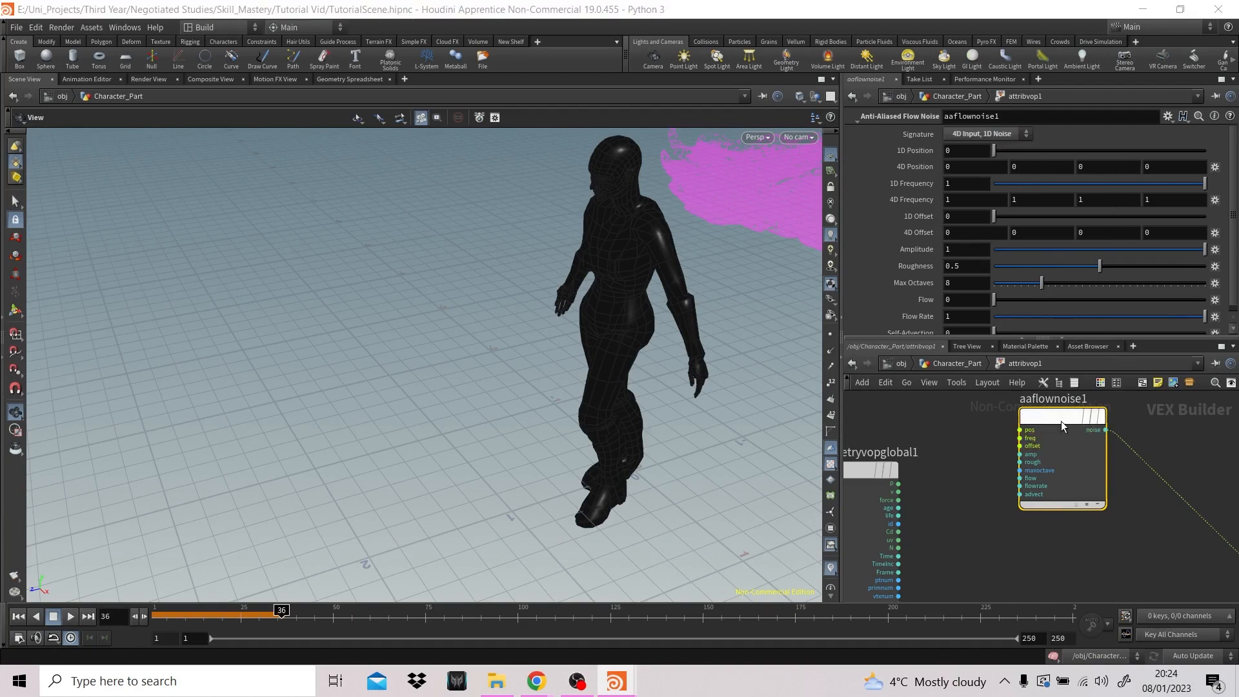
# - Make room beside aaflownoise1 and add a Vector to Vector4 node between it and geometryvopglobal1
pyautogui.moveTo(1061, 421); pyautogui.dragTo(1106, 436)
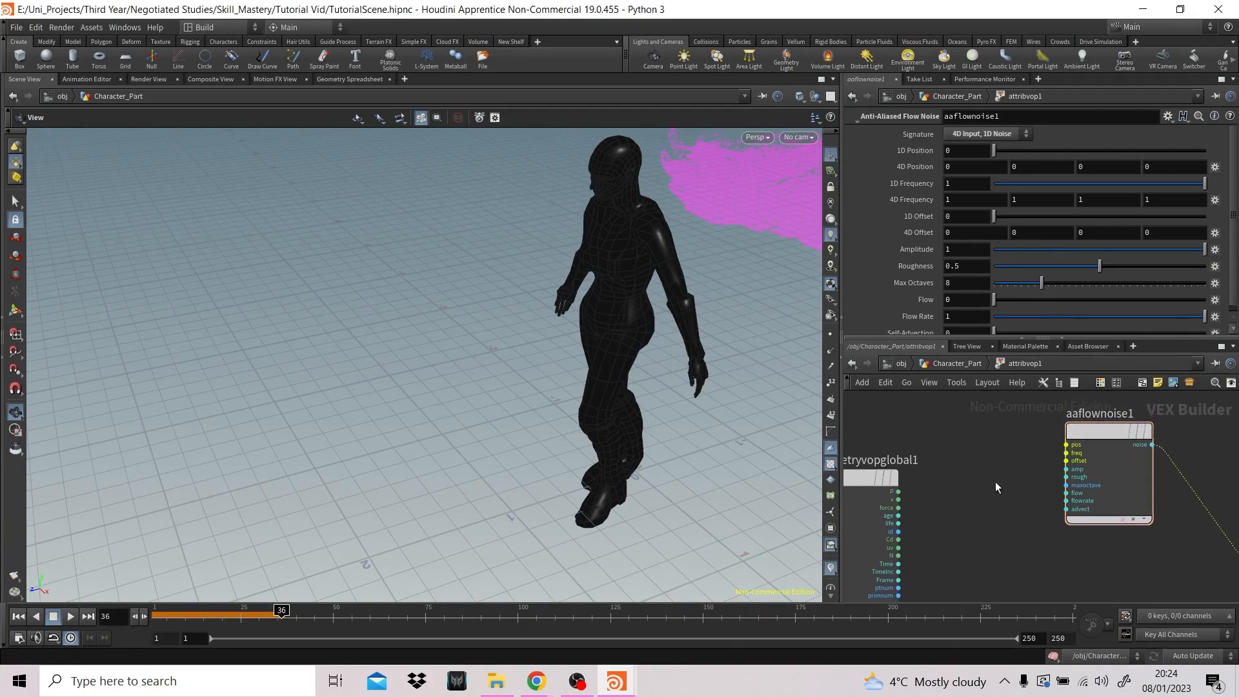
pyautogui.press('Tab')
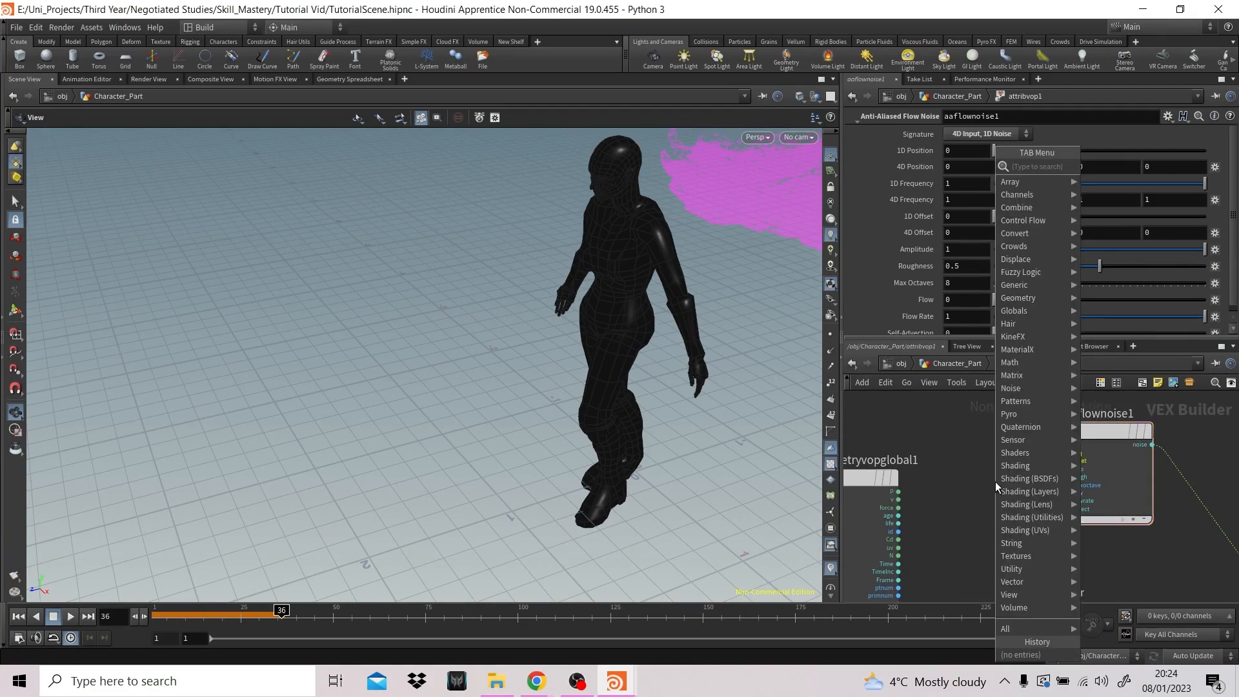
pyautogui.write('vec')
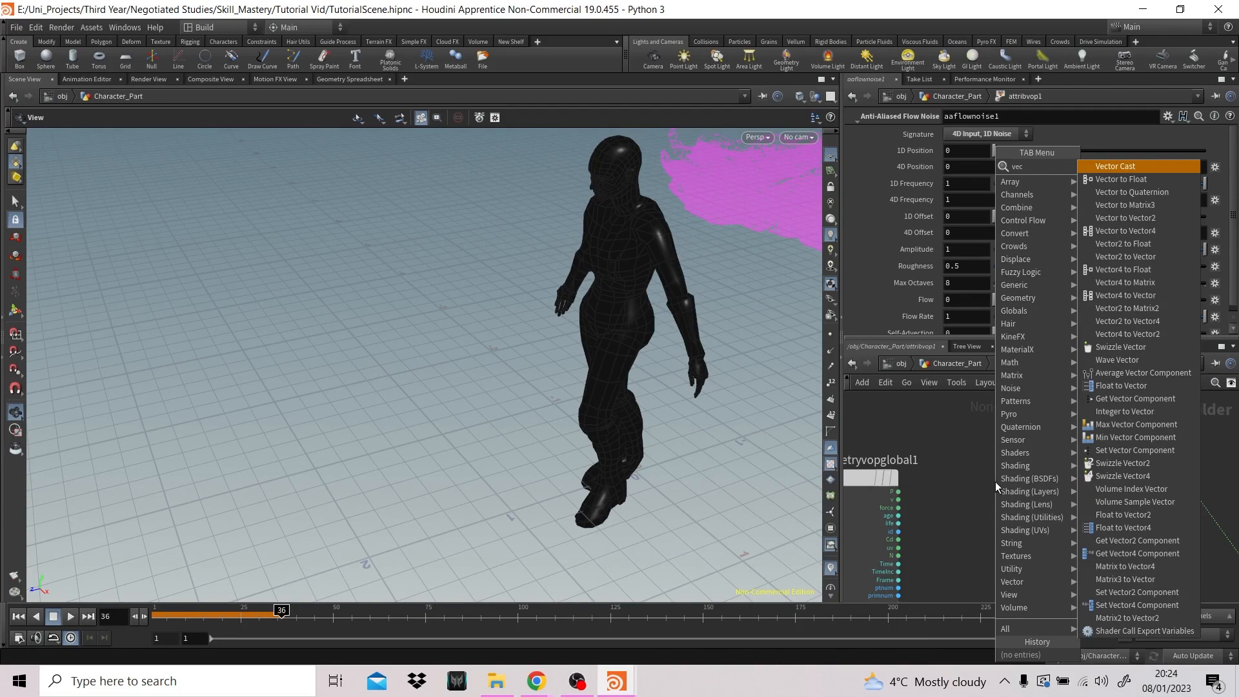
pyautogui.write('tor')
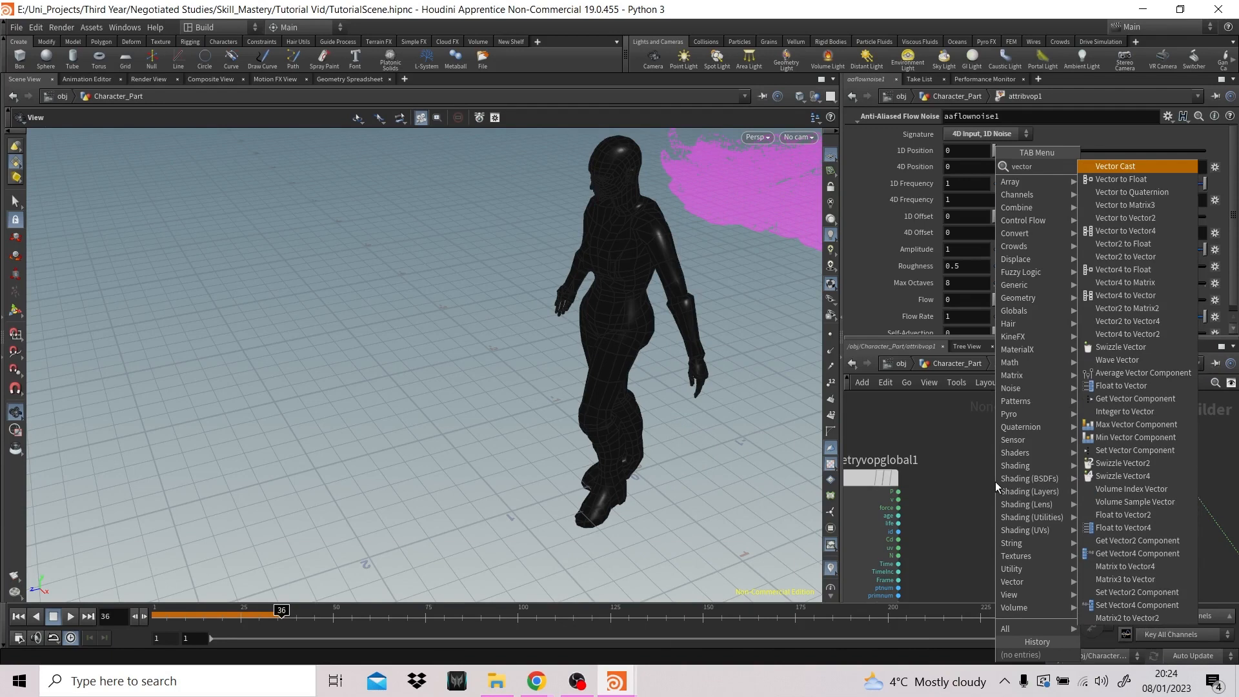
pyautogui.write(' vec')
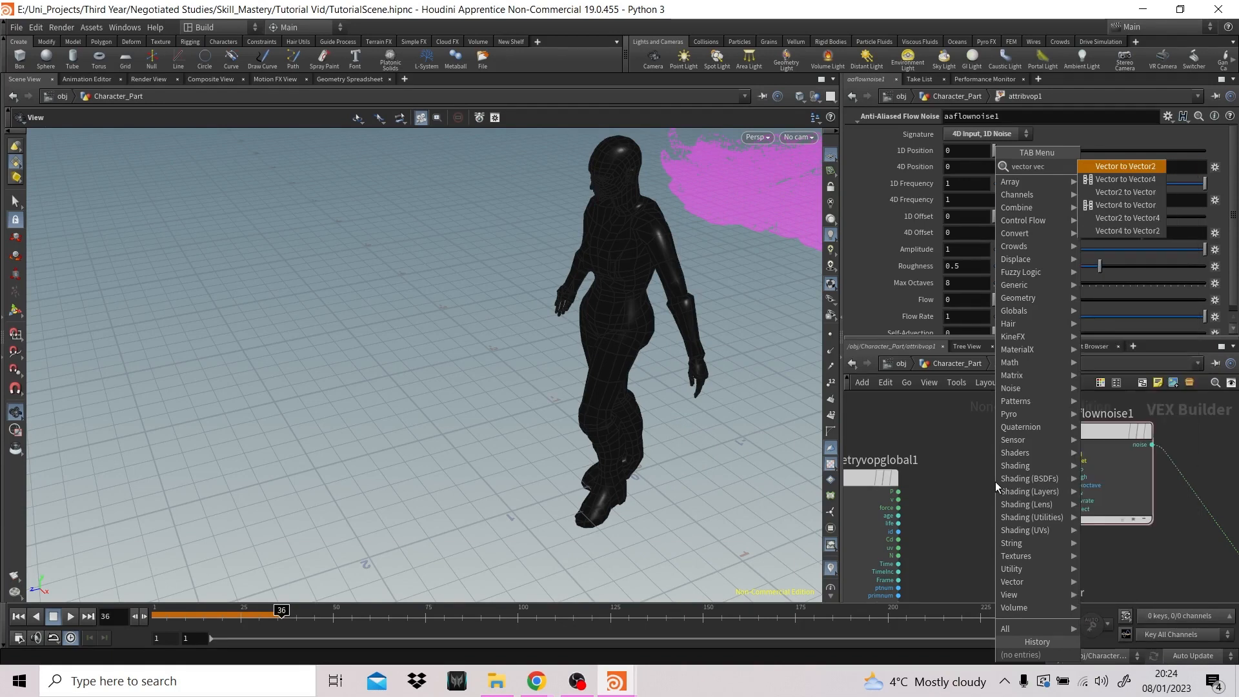
pyautogui.press('Down')
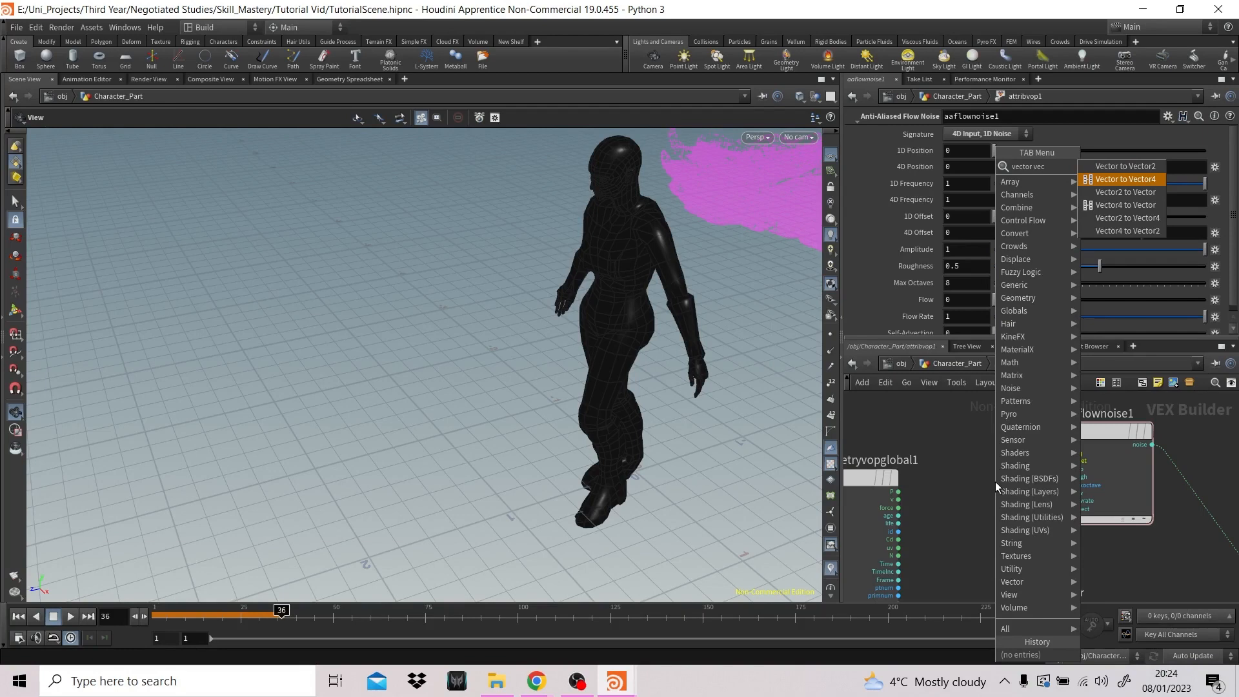
pyautogui.press('Return')
pyautogui.click(995, 481)
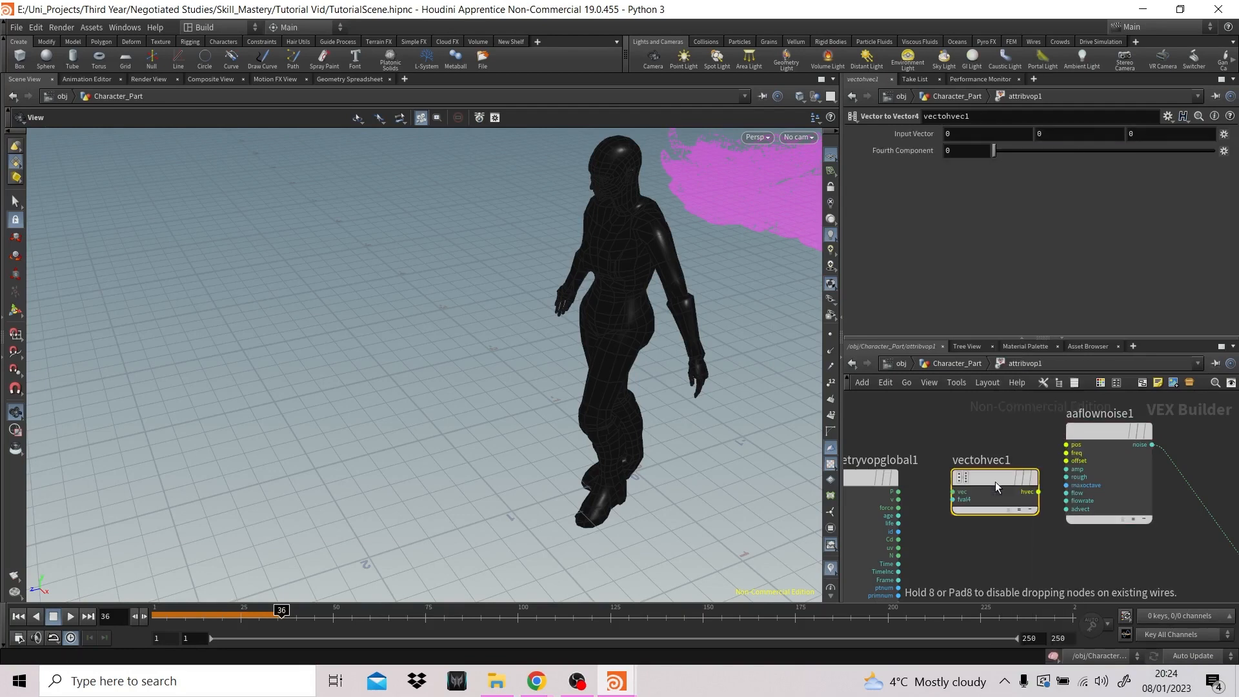
pyautogui.moveTo(996, 474); pyautogui.dragTo(975, 448)
# - Wire the global P and Time into the Vector to Vector4 node's two inputs, and its output into the noise's position input
pyautogui.scroll(-5, 1017, 509)
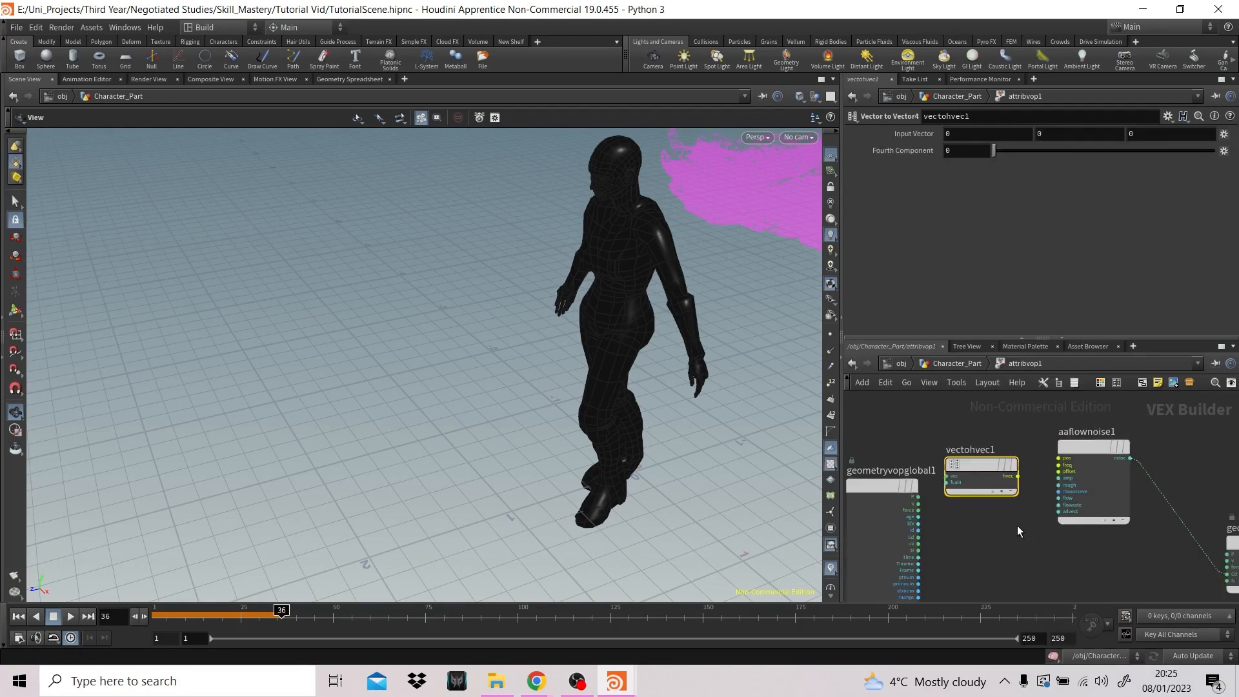
pyautogui.moveTo(978, 441)
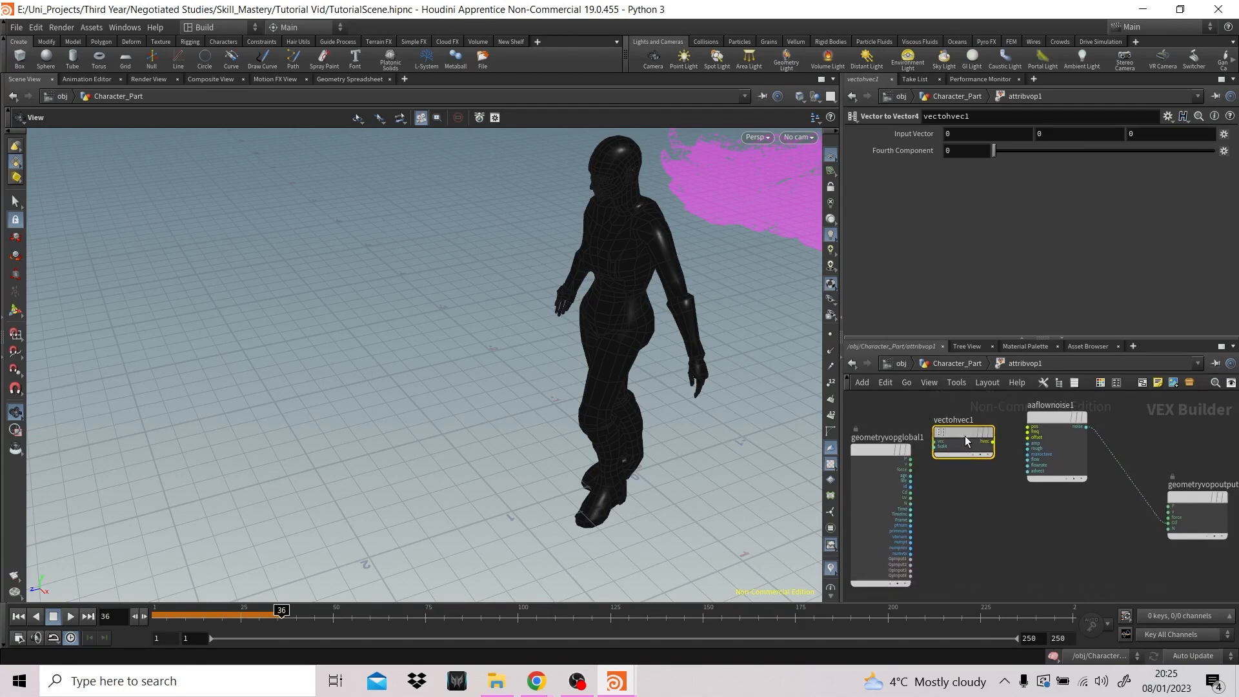
pyautogui.scroll(-3, 965, 512)
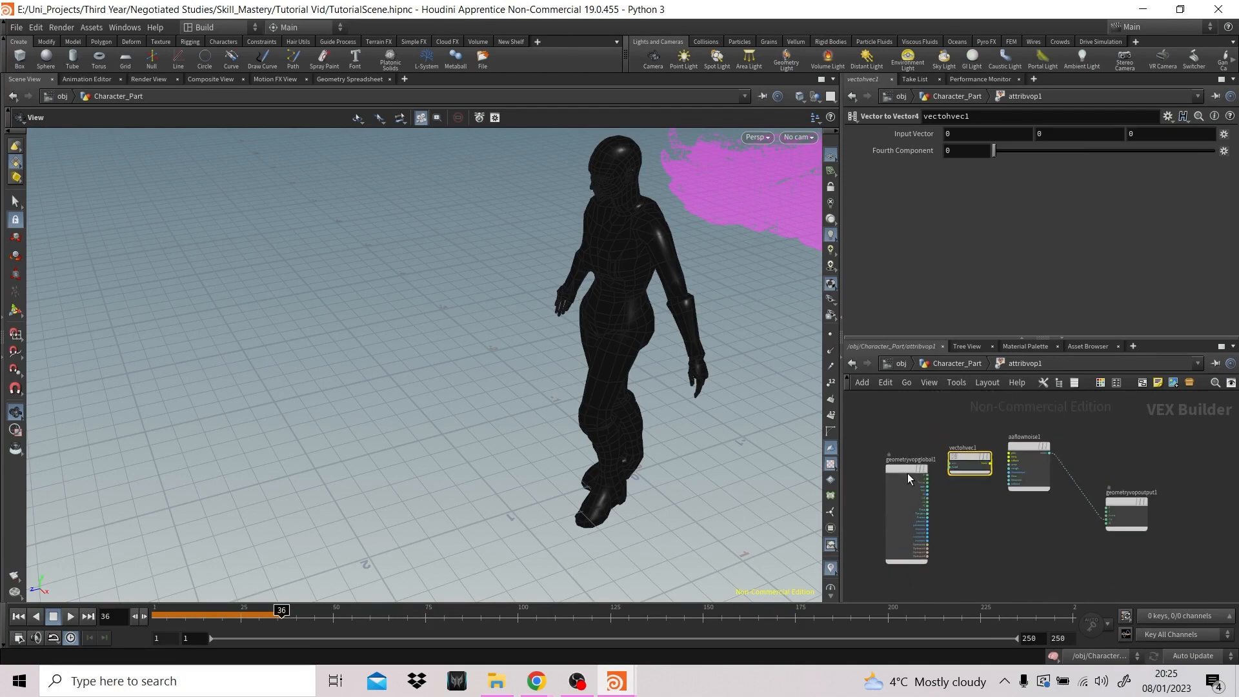
pyautogui.moveTo(907, 473); pyautogui.dragTo(885, 469)
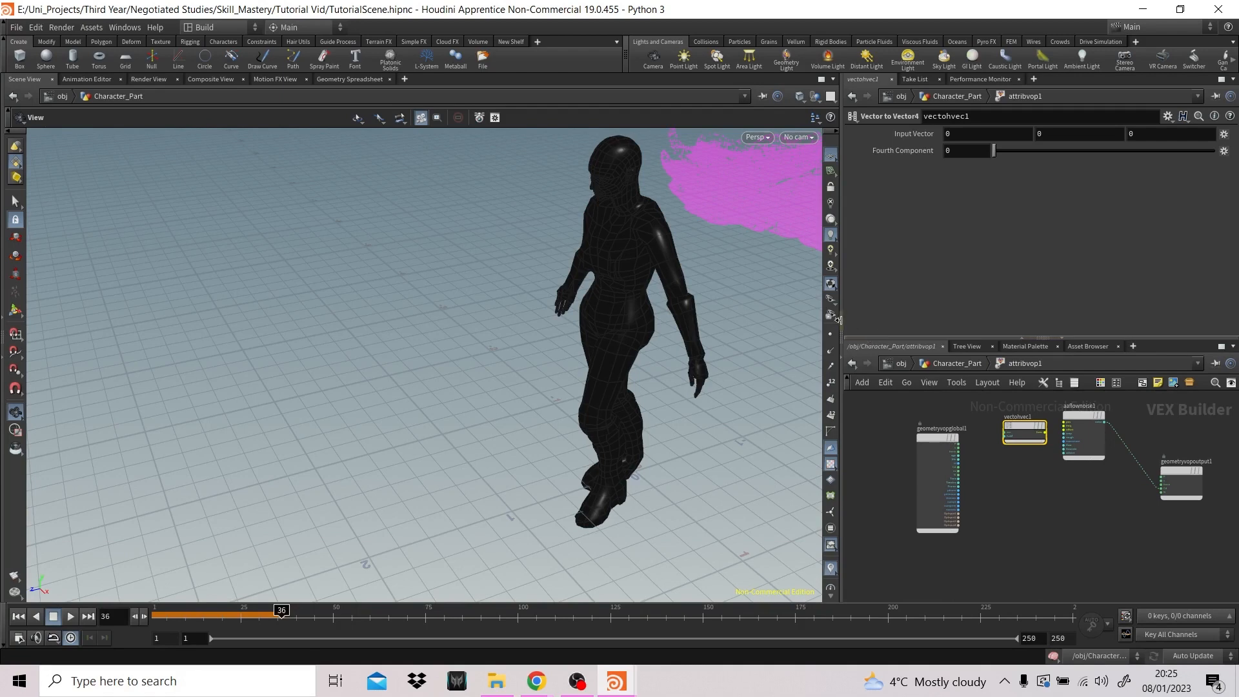
pyautogui.moveTo(839, 330); pyautogui.dragTo(728, 334)
pyautogui.scroll(3, 931, 487)
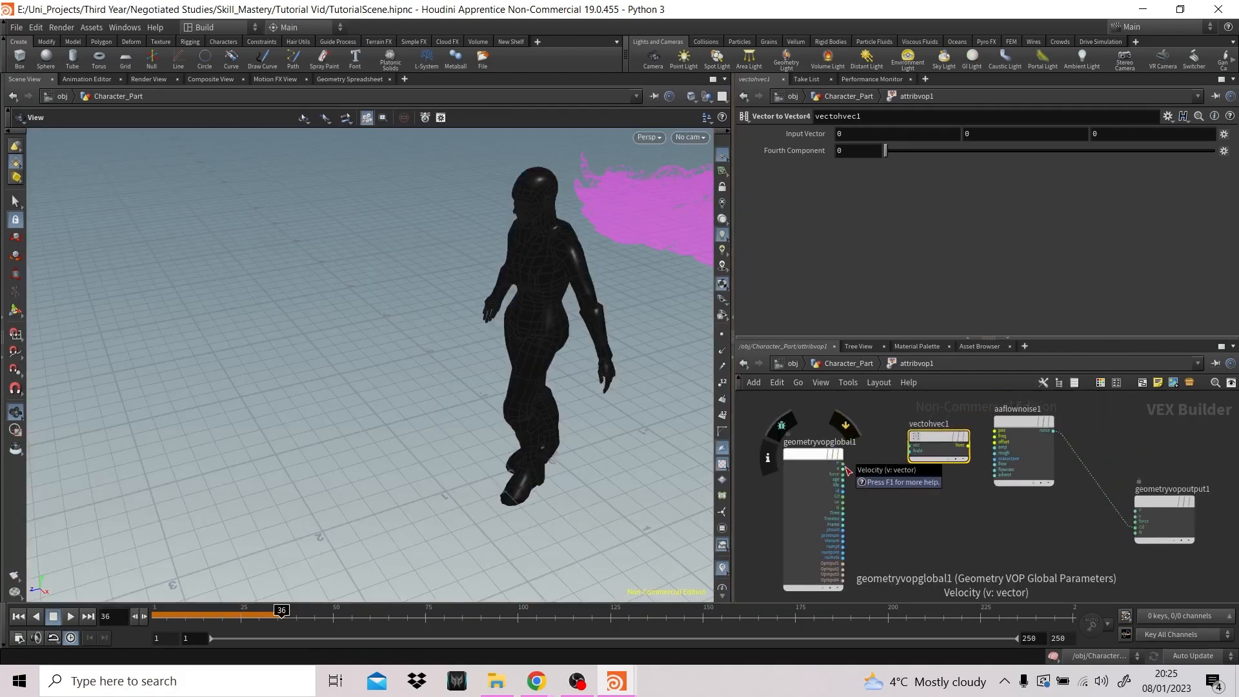
pyautogui.moveTo(843, 463); pyautogui.dragTo(908, 446)
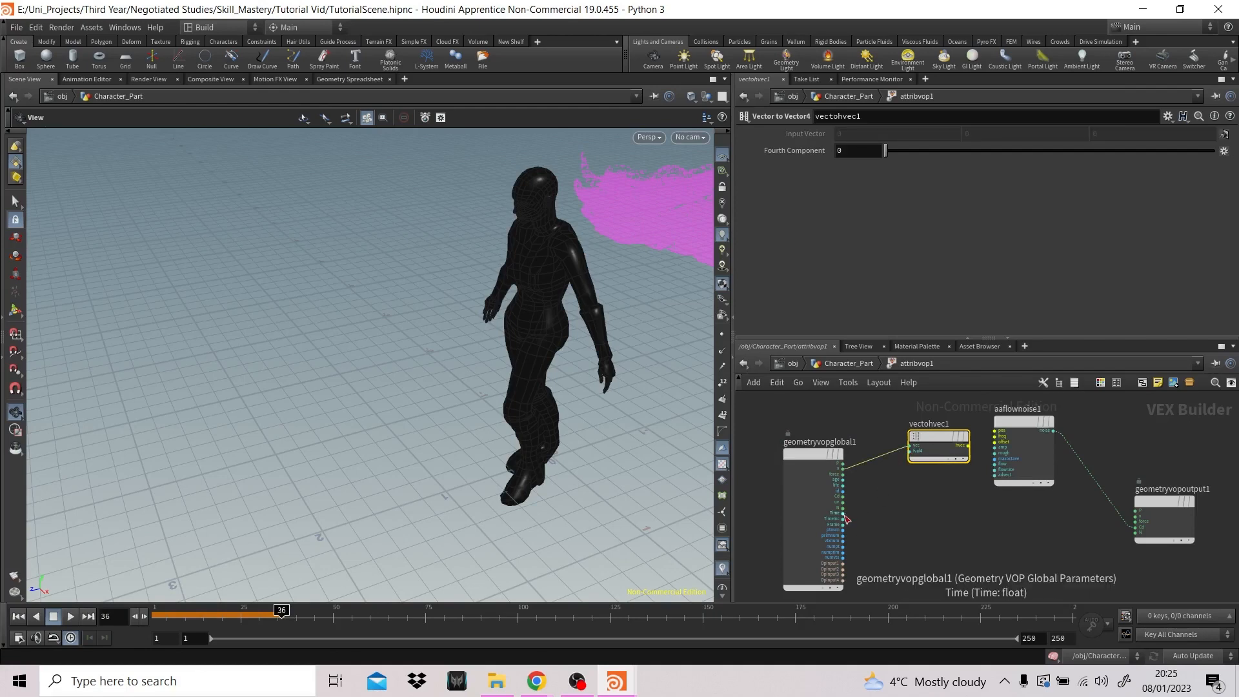
pyautogui.moveTo(843, 513); pyautogui.dragTo(910, 451)
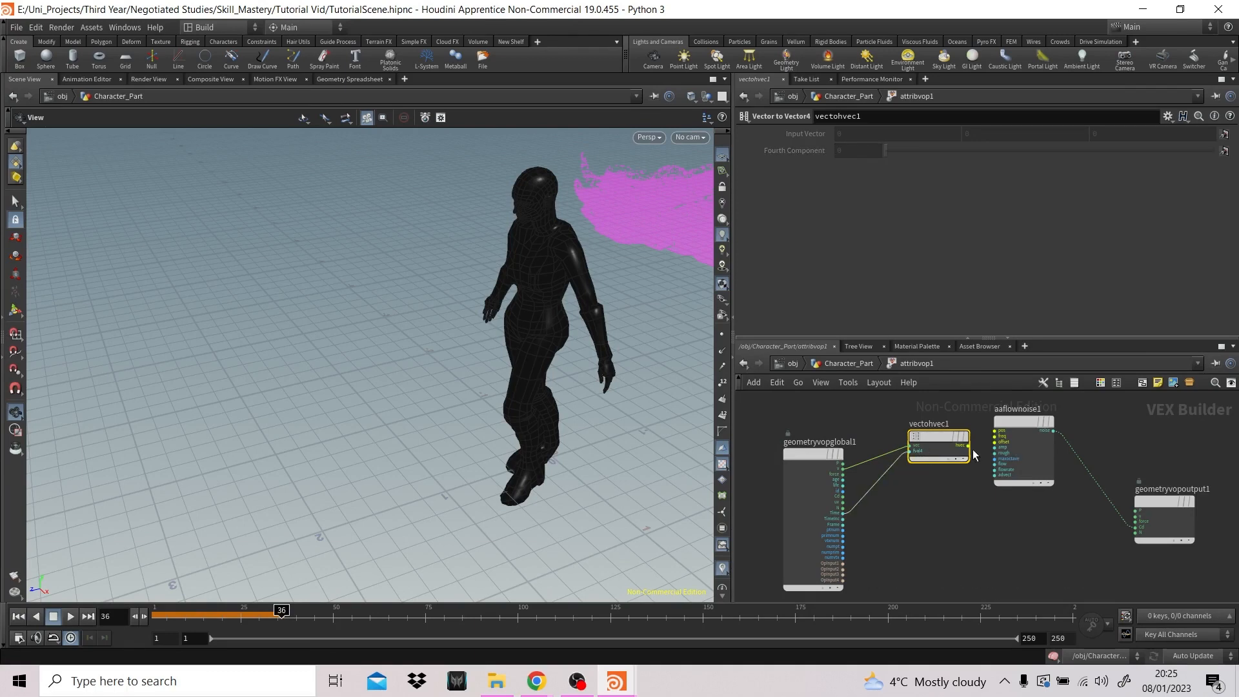
pyautogui.moveTo(969, 452); pyautogui.dragTo(994, 432)
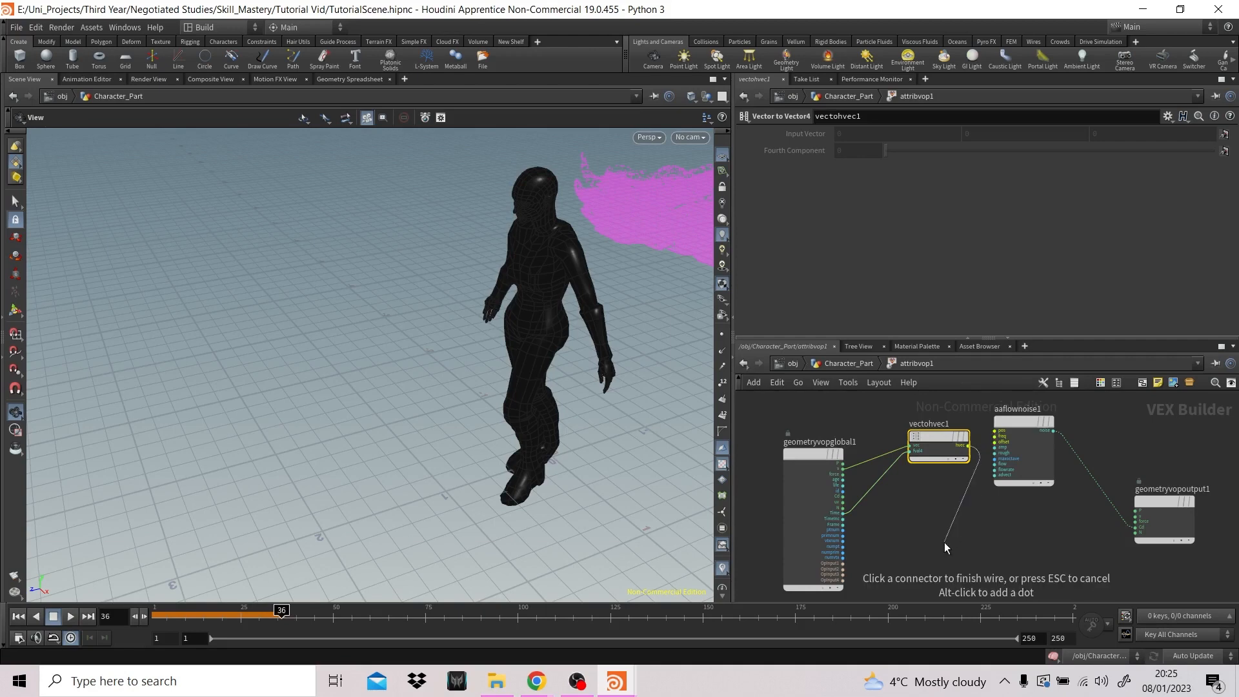
pyautogui.click(995, 436)
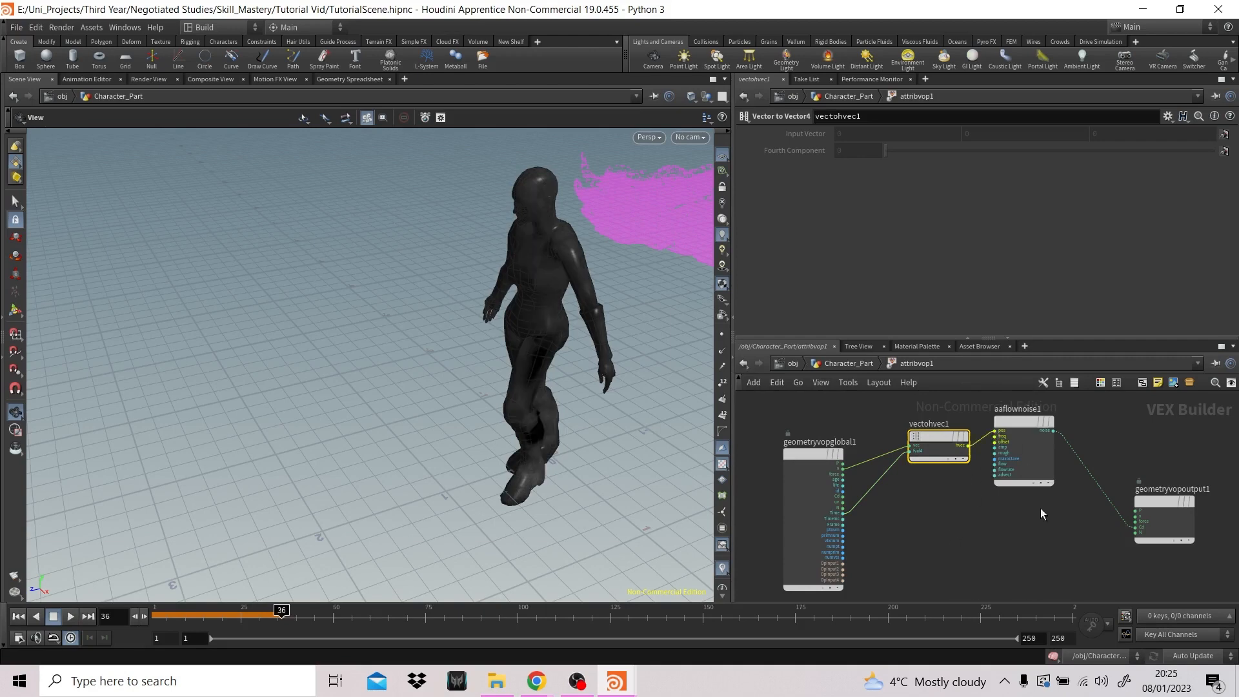
# - Play the animation from the first frame to check how the noise changes over the body
pyautogui.click(18, 616)
pyautogui.click(70, 616)
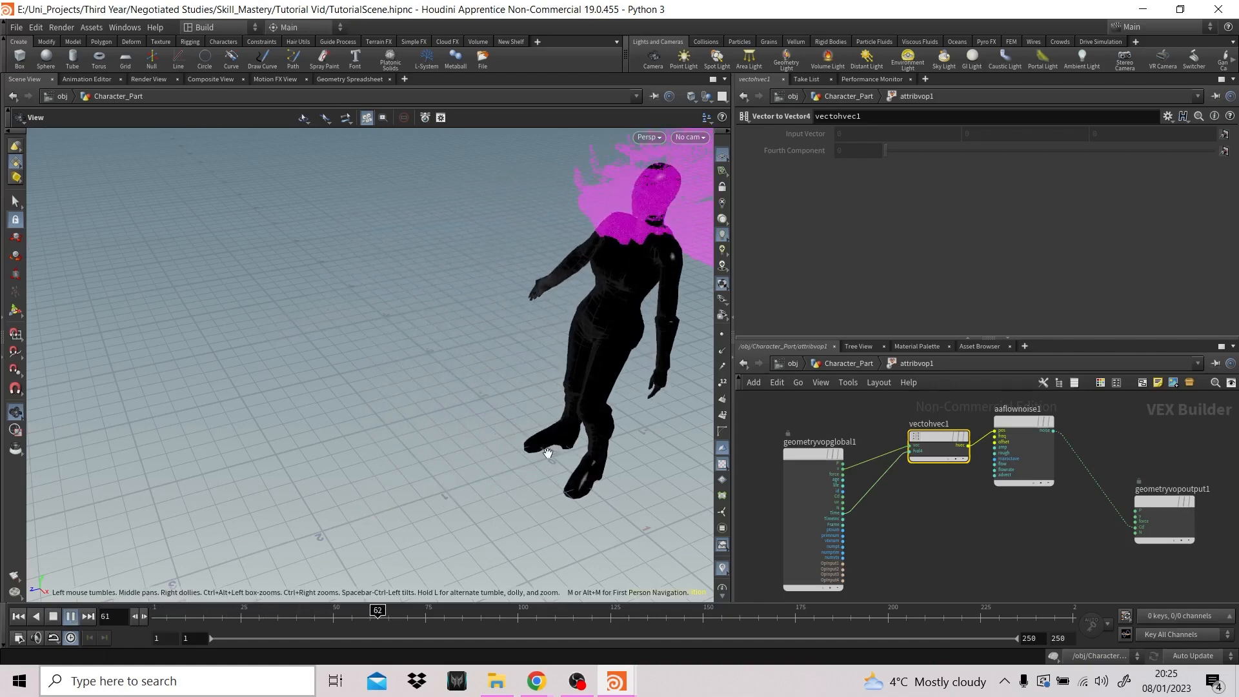
pyautogui.click(54, 616)
# - Hide the other objects in the viewport and return the timeline to frame 1
pyautogui.click(706, 99)
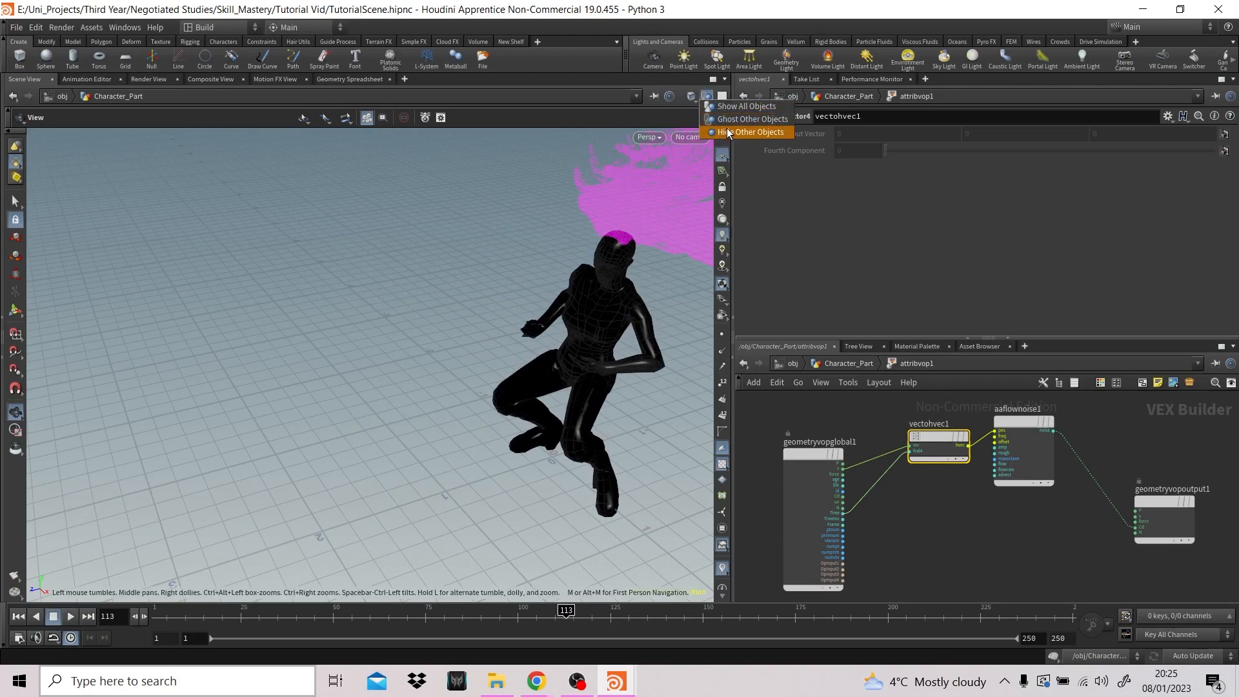
pyautogui.click(728, 132)
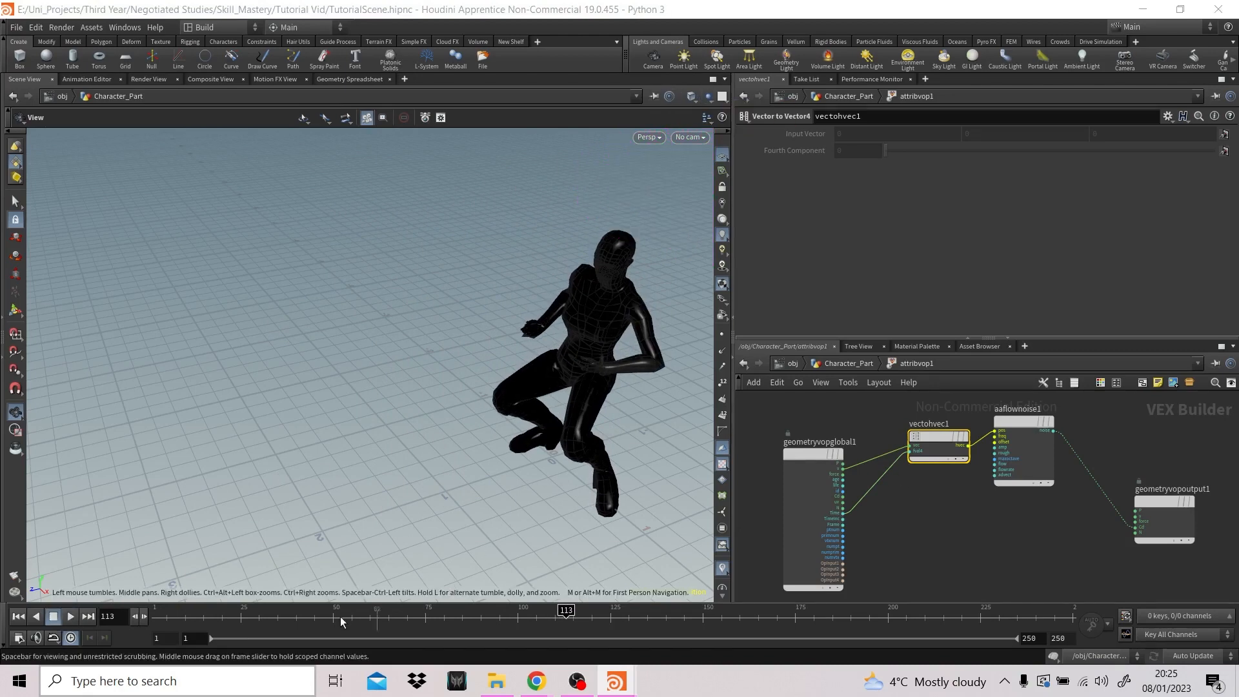
pyautogui.moveTo(343, 620); pyautogui.dragTo(117, 629)
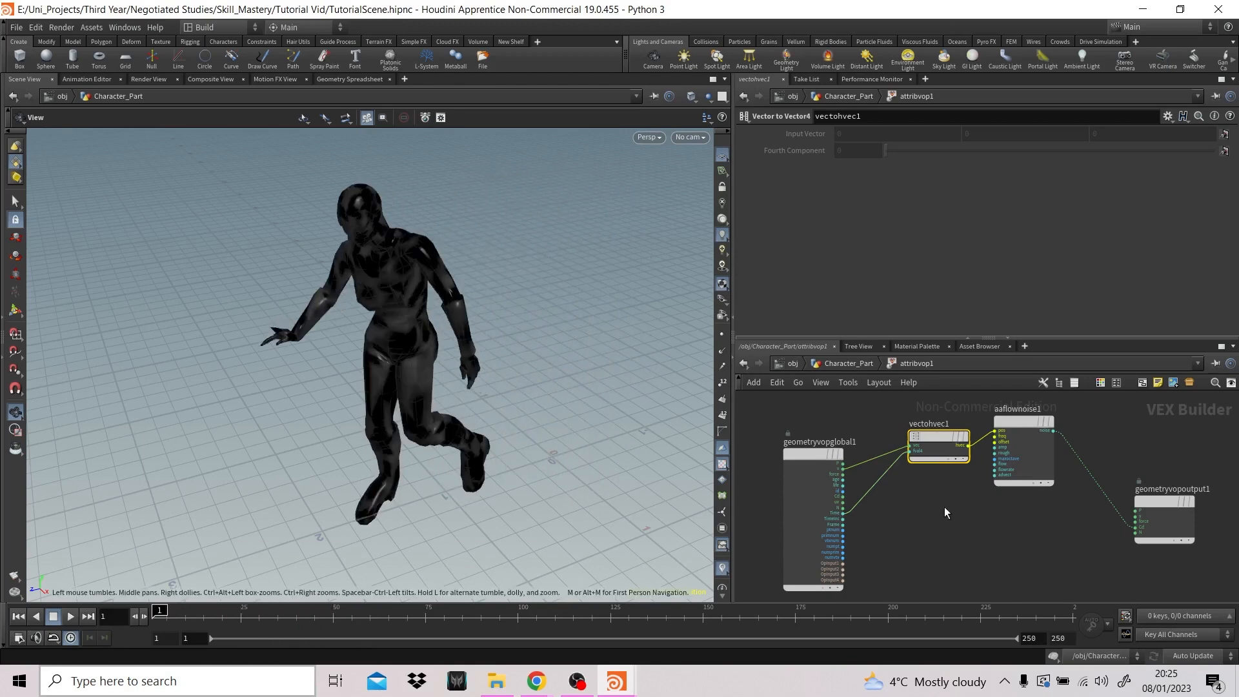
# - Add a Multiply node below the Vector to Vector4 node
pyautogui.moveTo(934, 542); pyautogui.dragTo(931, 504, button='middle')
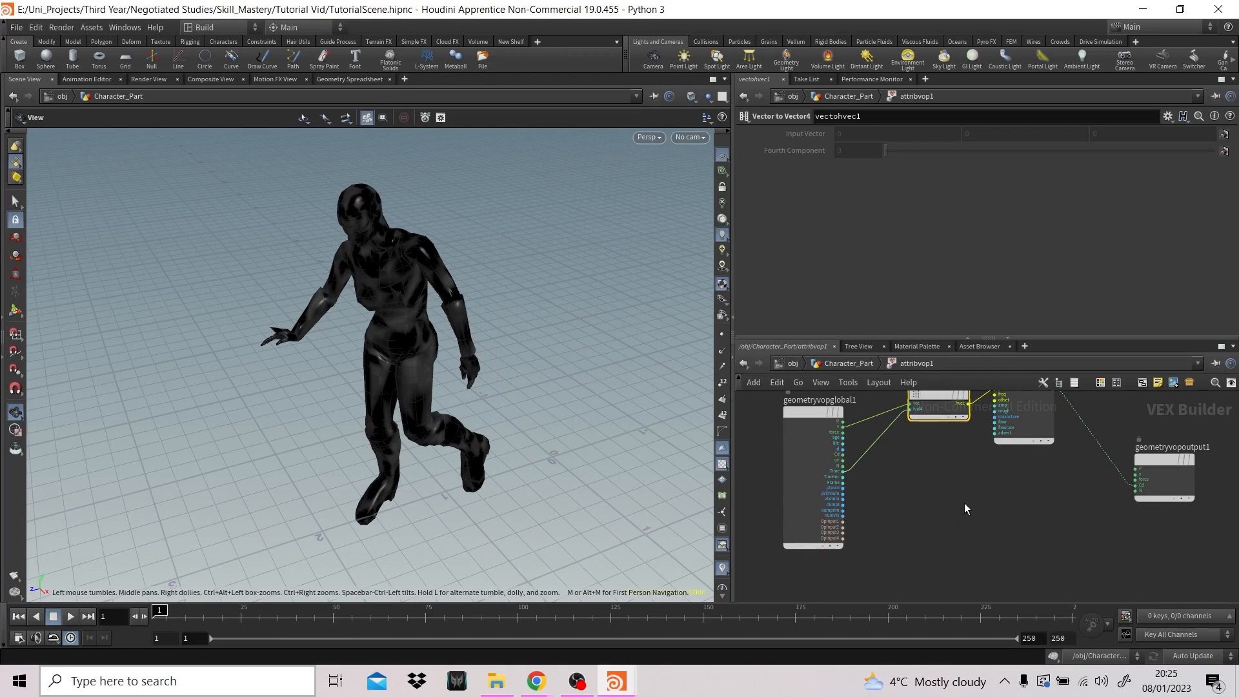
pyautogui.press('Tab')
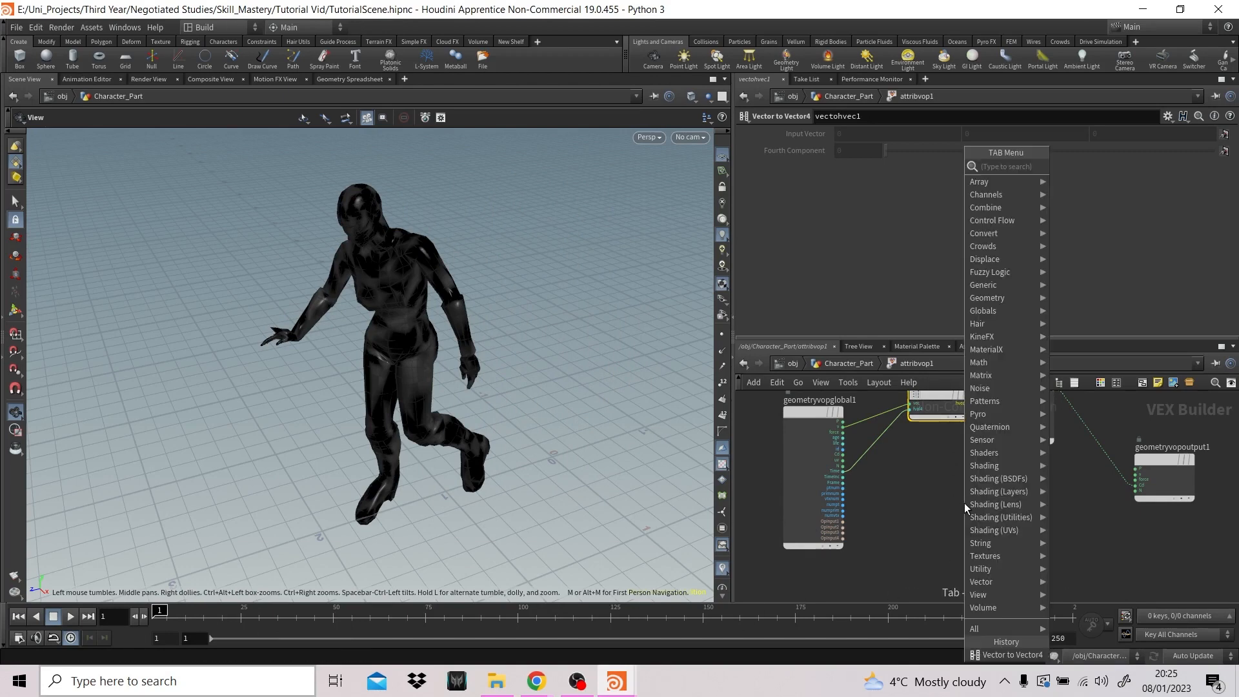
pyautogui.write('mul')
pyautogui.press('Return')
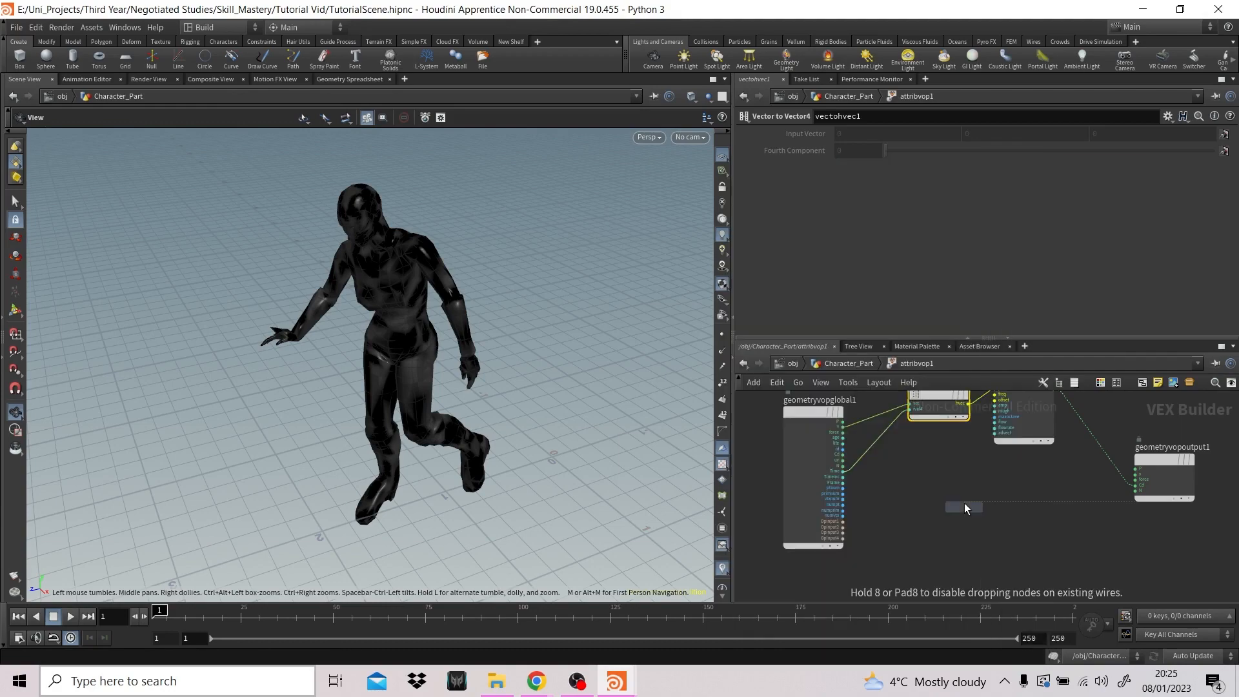
pyautogui.click(932, 503)
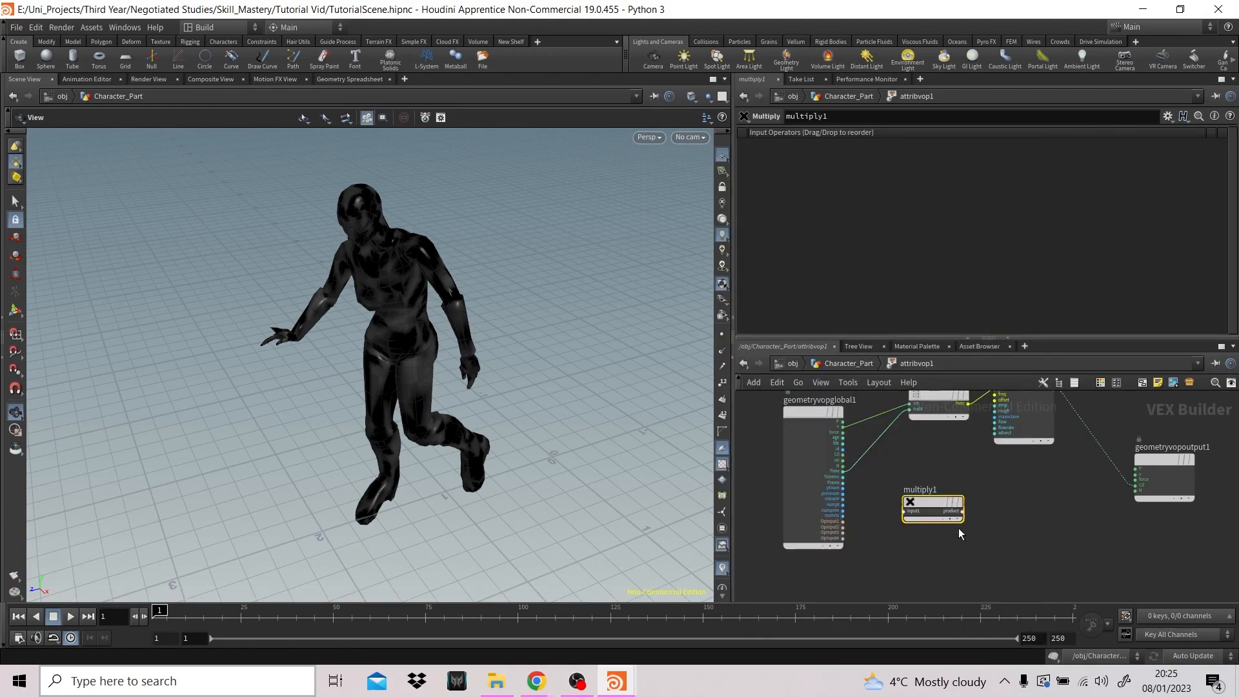
# - Add a Parameter node below the Multiply node in the Attribute VOP network
pyautogui.press('Tab')
pyautogui.write('pa')
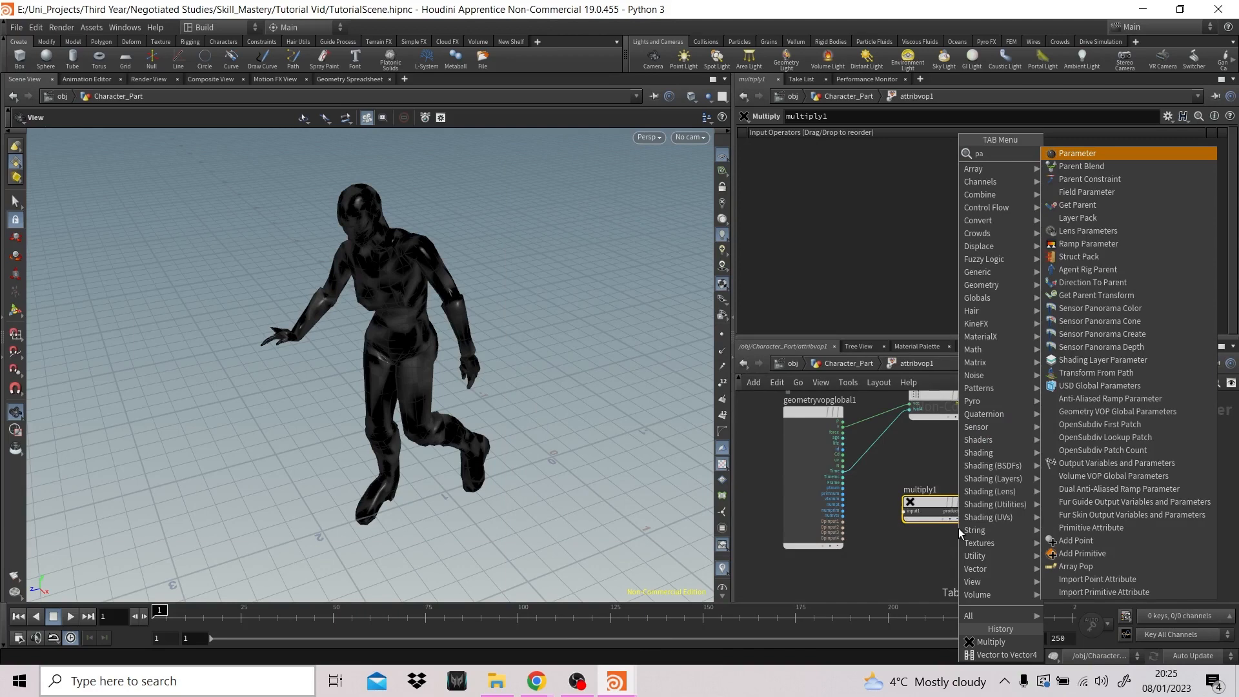
pyautogui.press('Return')
pyautogui.click(875, 559)
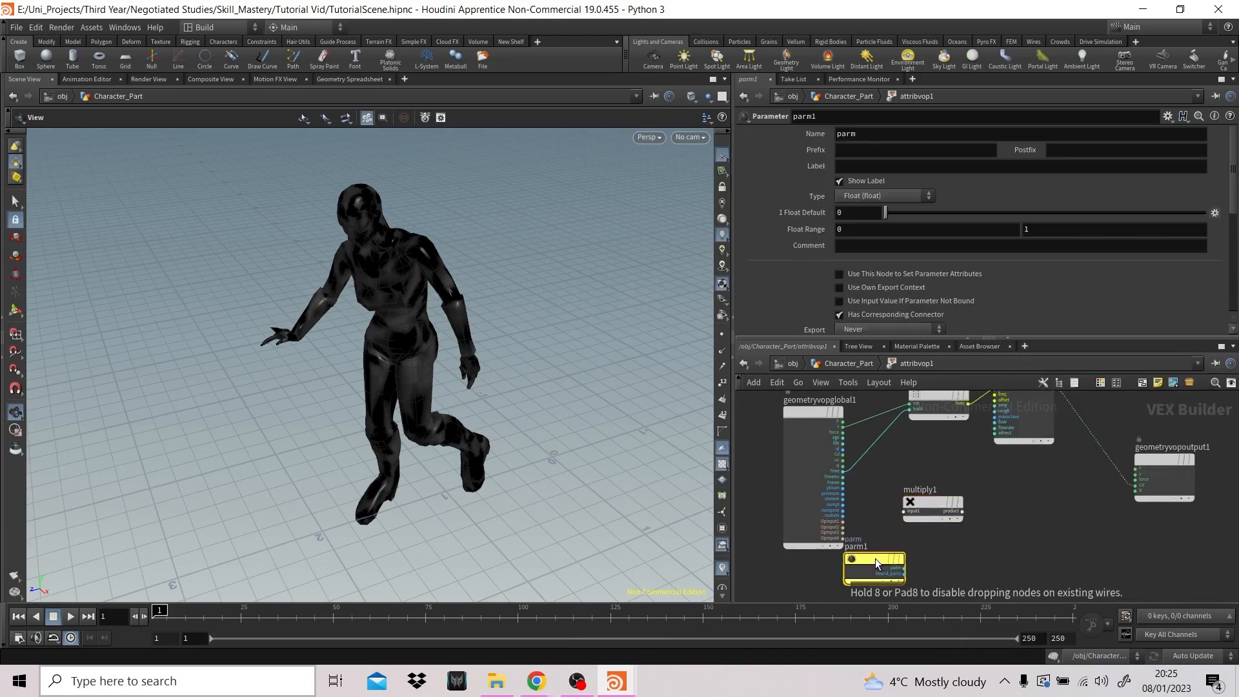
# - Rearrange the nodes and insert the Multiply node into the wire between the global Time output and the Vector to Vector4 node
pyautogui.scroll(-2, 953, 553)
pyautogui.moveTo(887, 520); pyautogui.dragTo(845, 540)
pyautogui.moveTo(937, 468); pyautogui.dragTo(926, 492)
pyautogui.moveTo(948, 464); pyautogui.dragTo(912, 490, button='middle')
pyautogui.moveTo(888, 530); pyautogui.dragTo(903, 461)
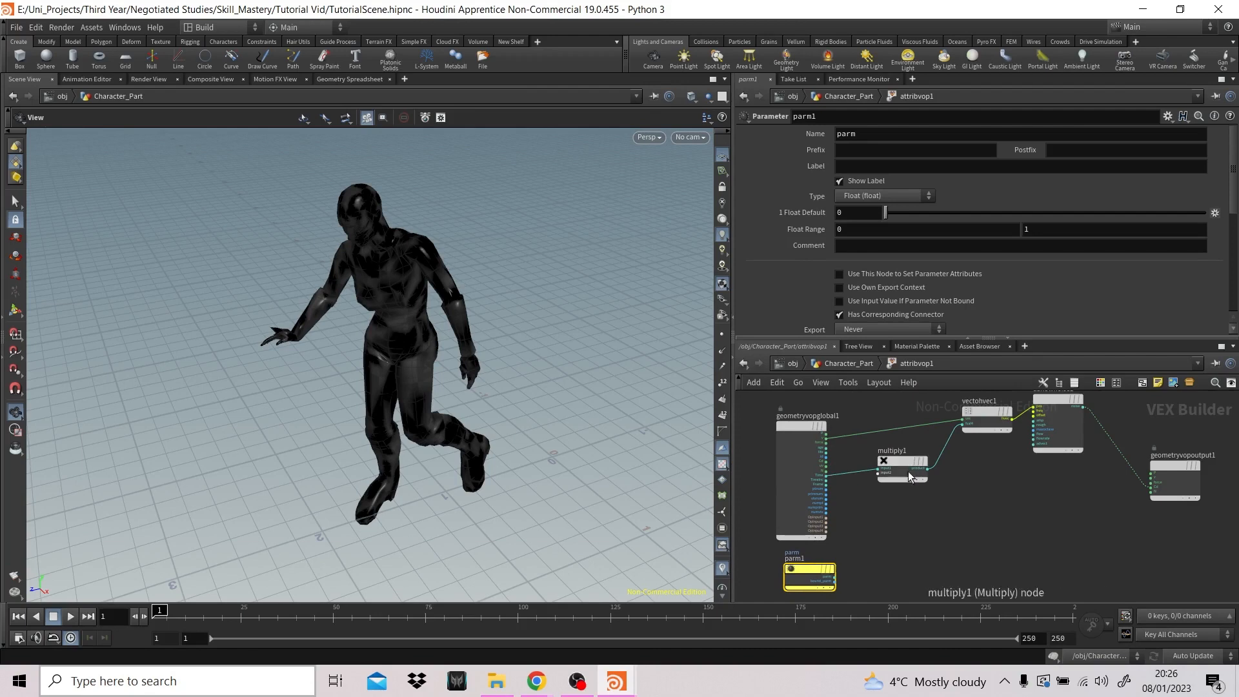
# - Wire the Parameter node's output into the Multiply node's second input
pyautogui.click(835, 578)
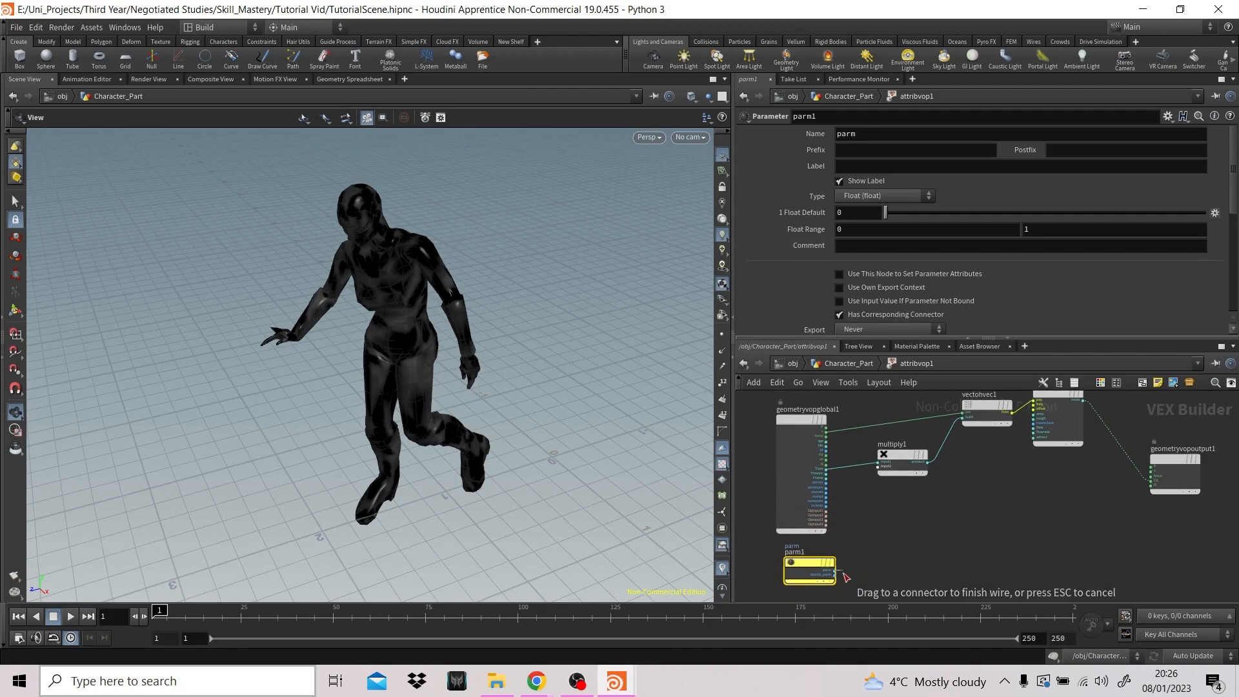
pyautogui.click(882, 466)
pyautogui.click(899, 446)
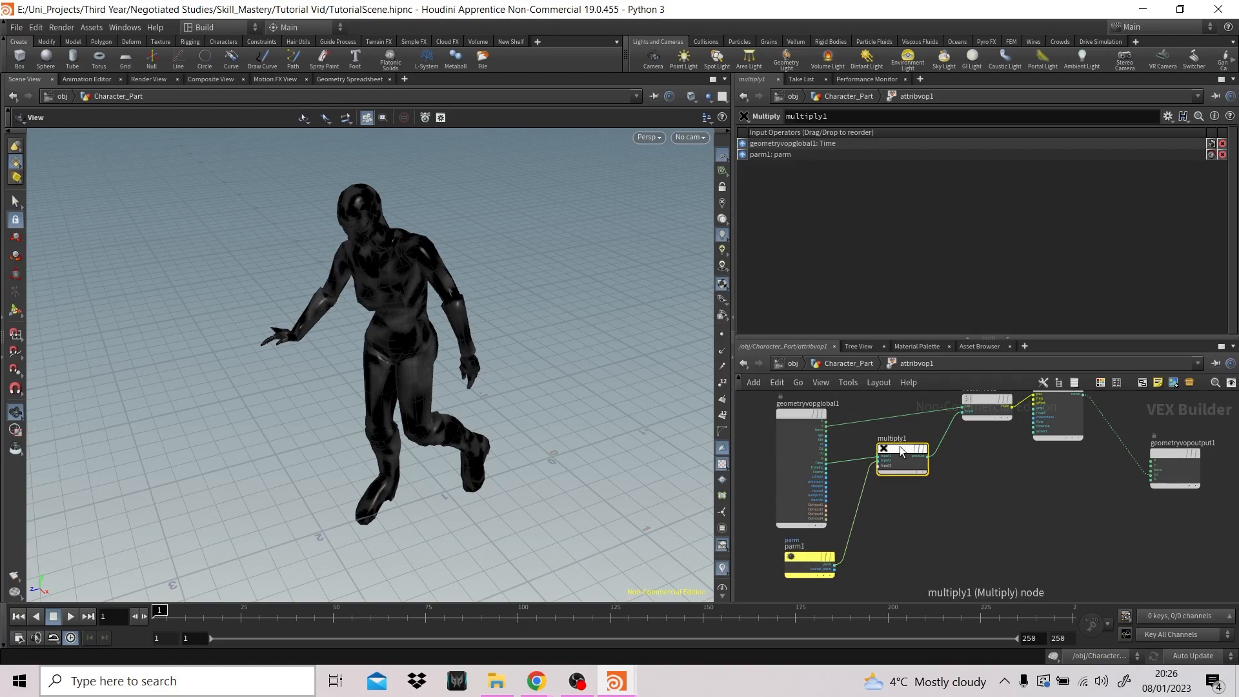
# - Name the Parameter node's parameter time_scale and label it Time Scale
pyautogui.click(817, 556)
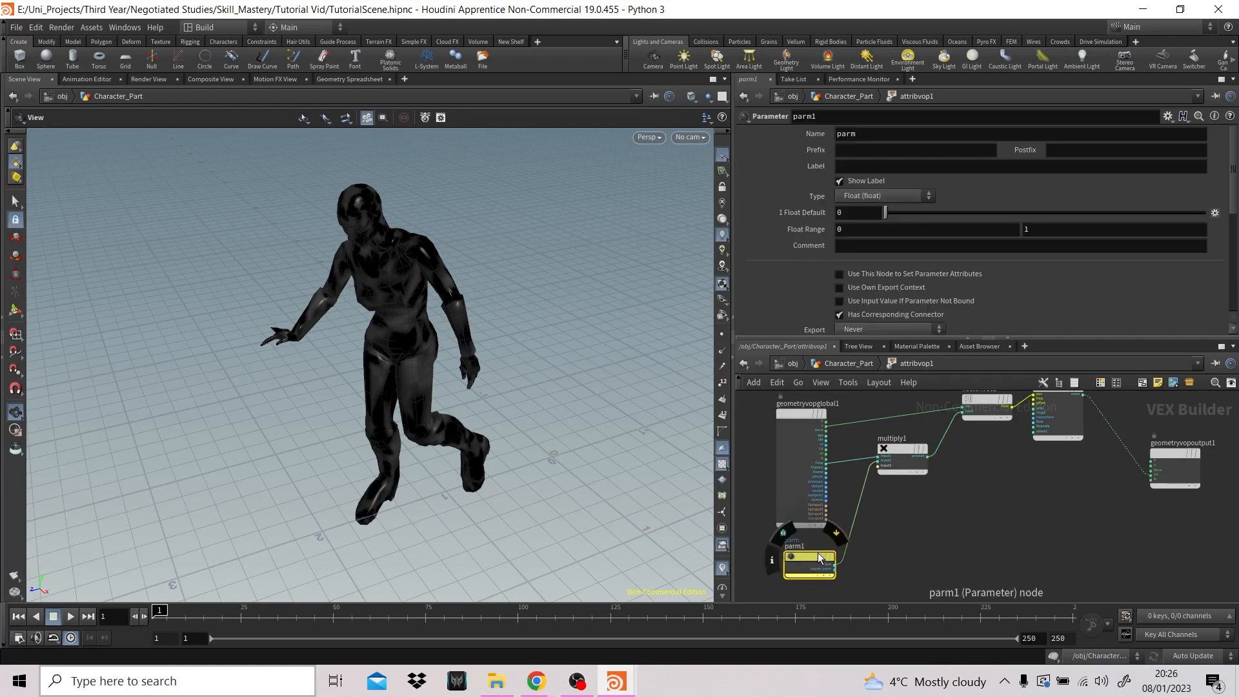
pyautogui.moveTo(994, 461); pyautogui.dragTo(969, 502, button='middle')
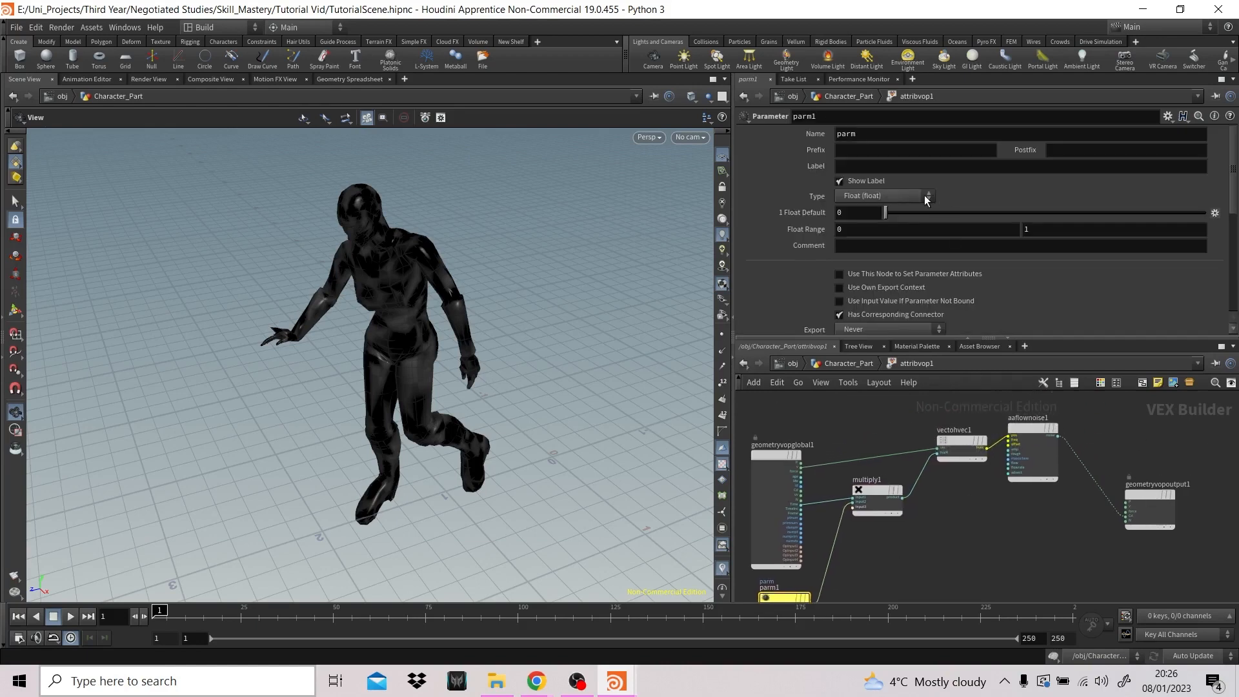
pyautogui.doubleClick(884, 138)
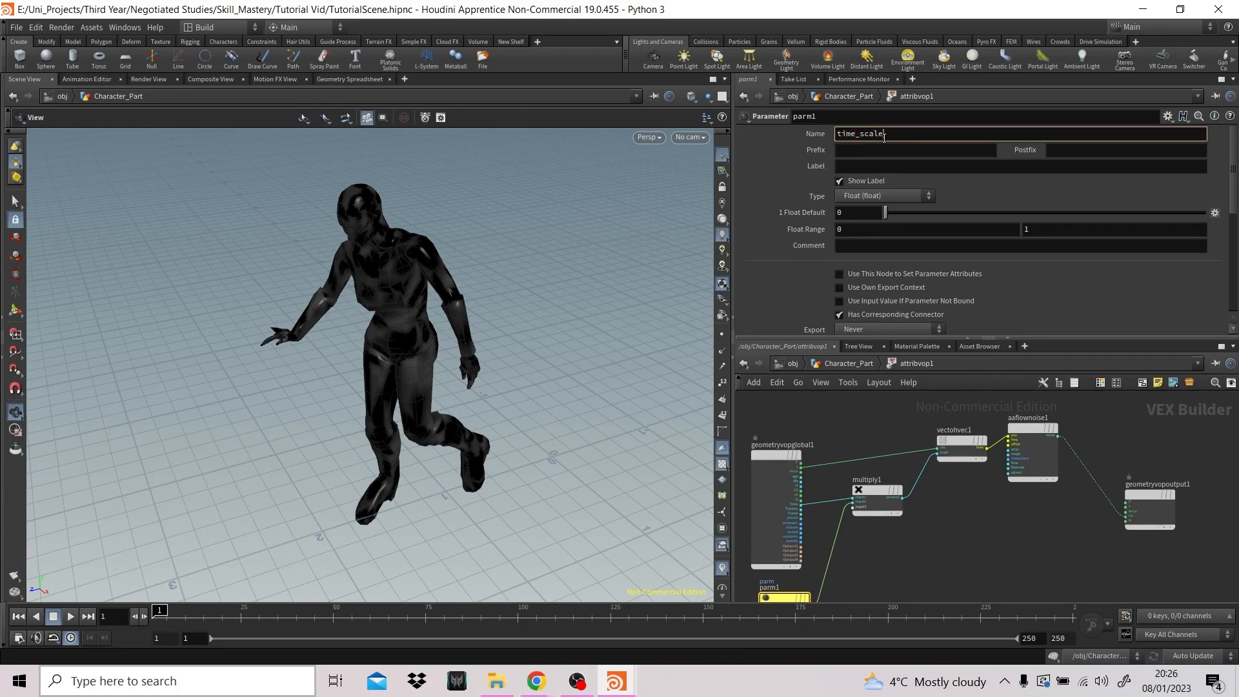
pyautogui.write('time_scale')
pyautogui.press('Return')
pyautogui.click(847, 169)
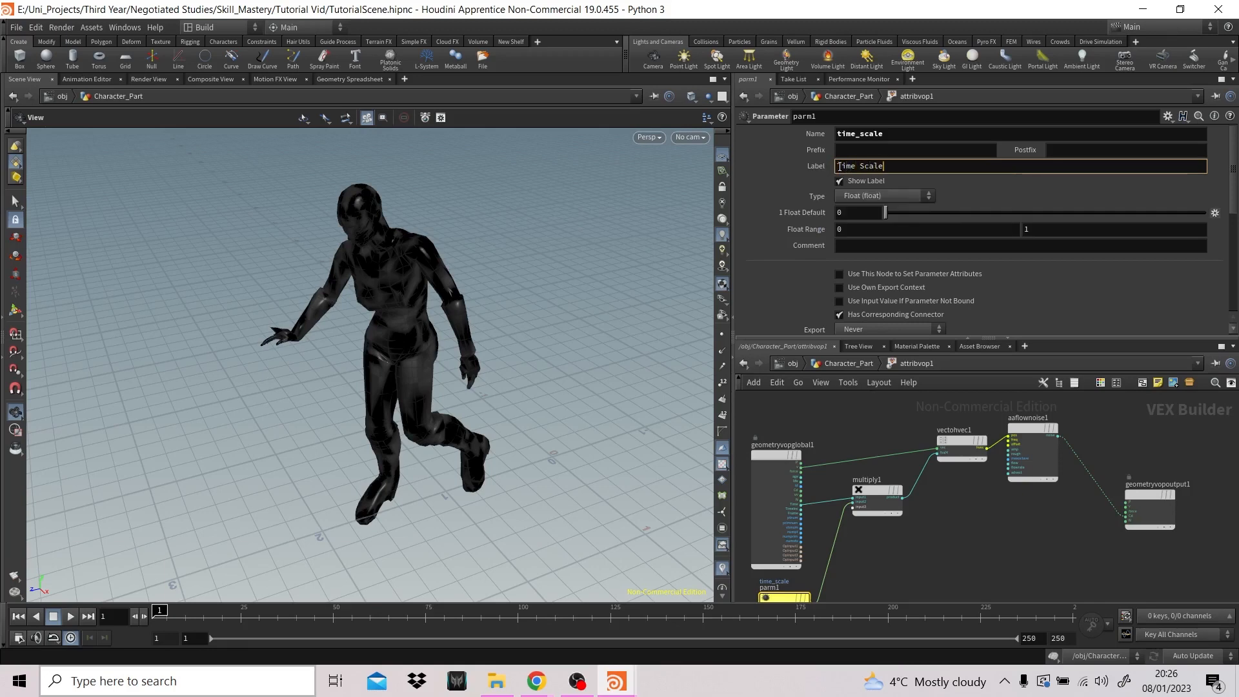
pyautogui.press('Return')
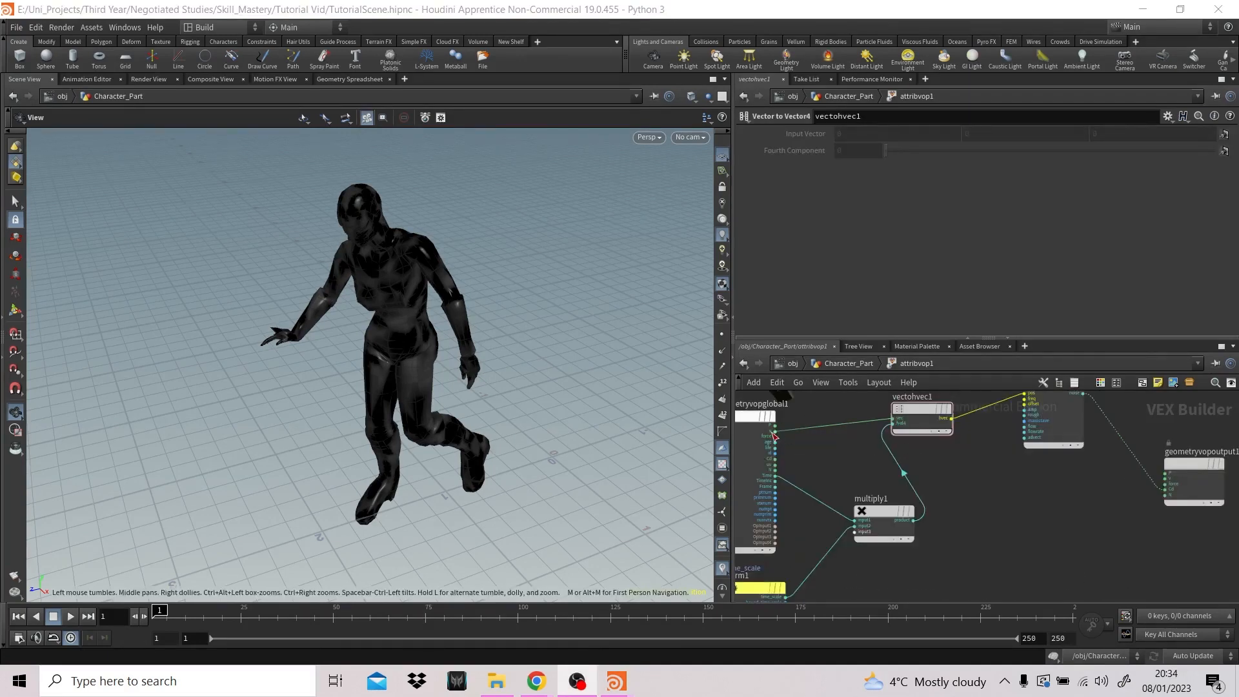
# - Rewire the Vector to Vector4 node's vector input from the global P output, and connect global N to the output node's N
pyautogui.click(778, 431)
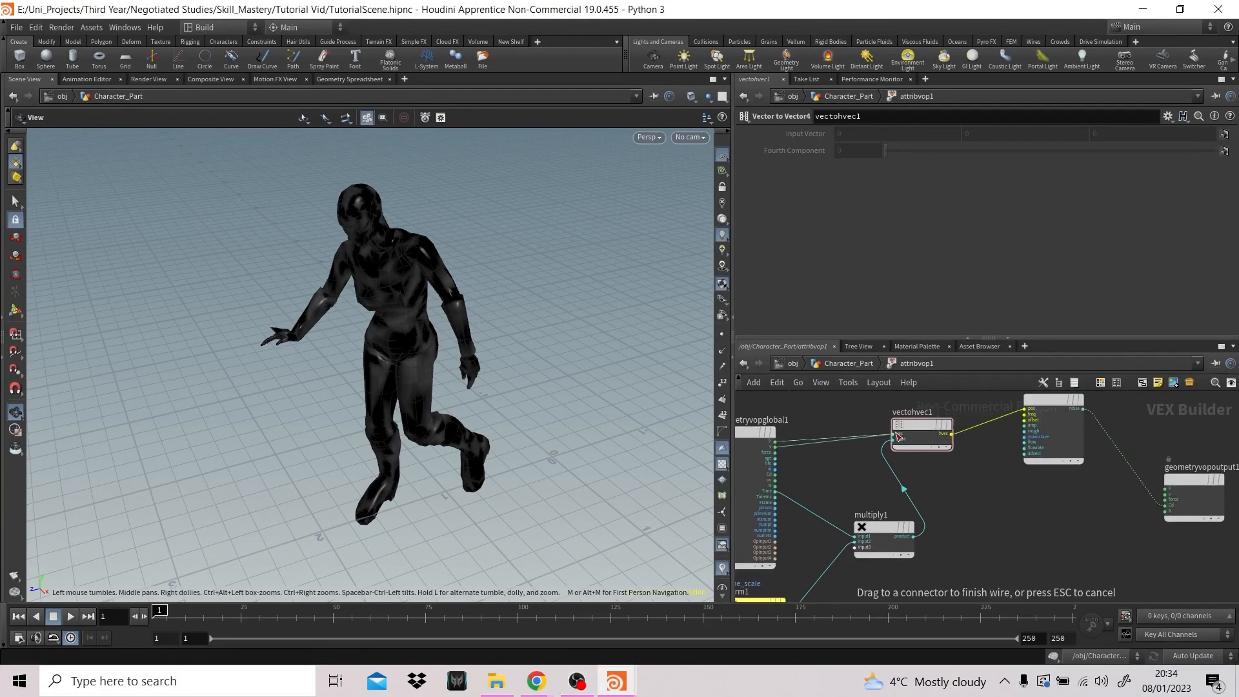
pyautogui.click(898, 436)
pyautogui.moveTo(974, 500); pyautogui.dragTo(940, 489, button='middle')
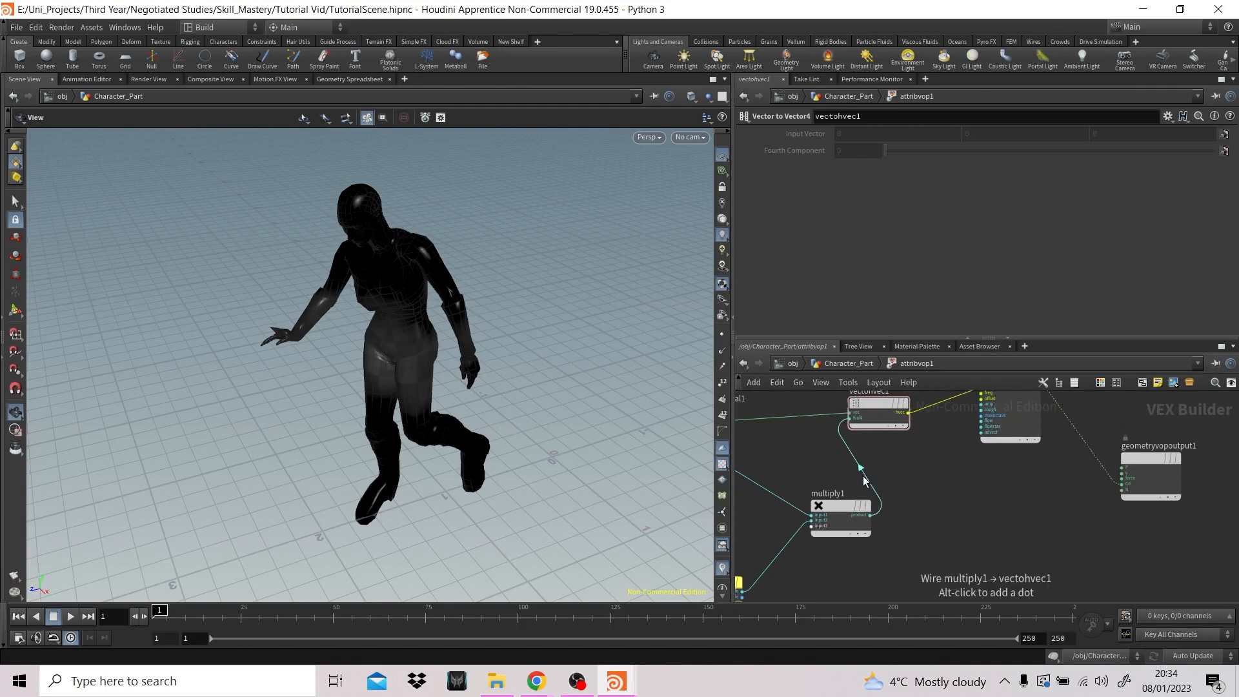
pyautogui.moveTo(833, 465); pyautogui.dragTo(854, 465, button='middle')
pyautogui.click(752, 463)
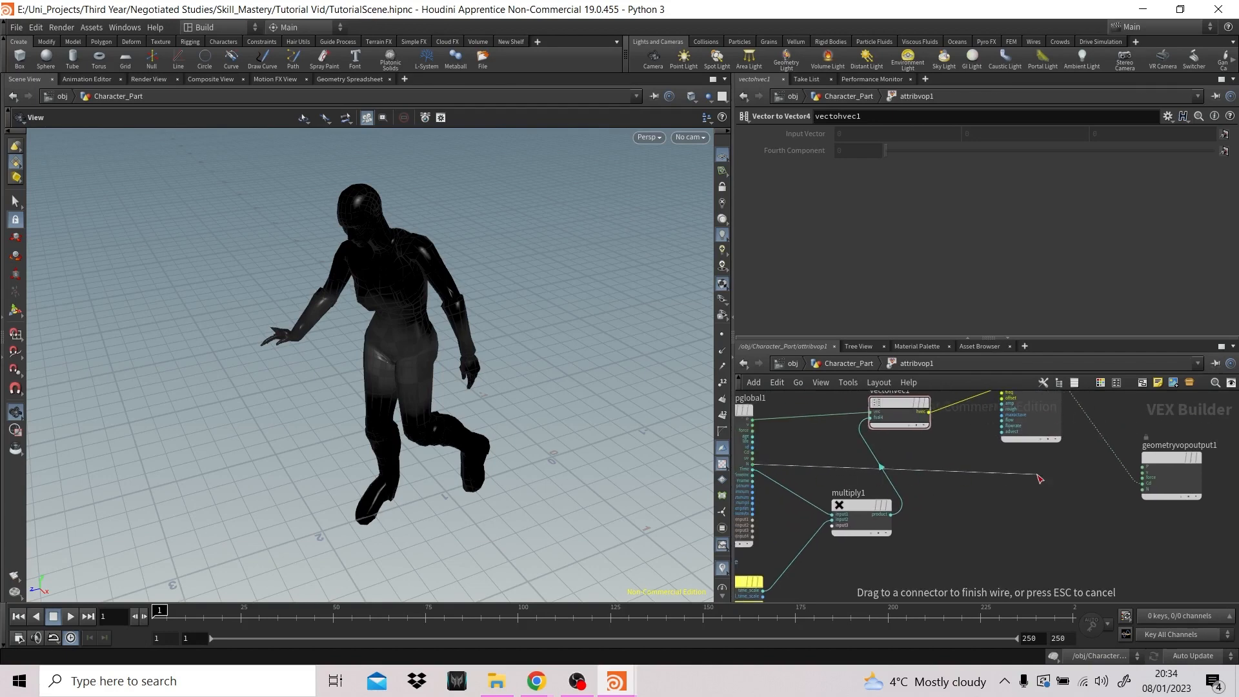
pyautogui.click(1150, 492)
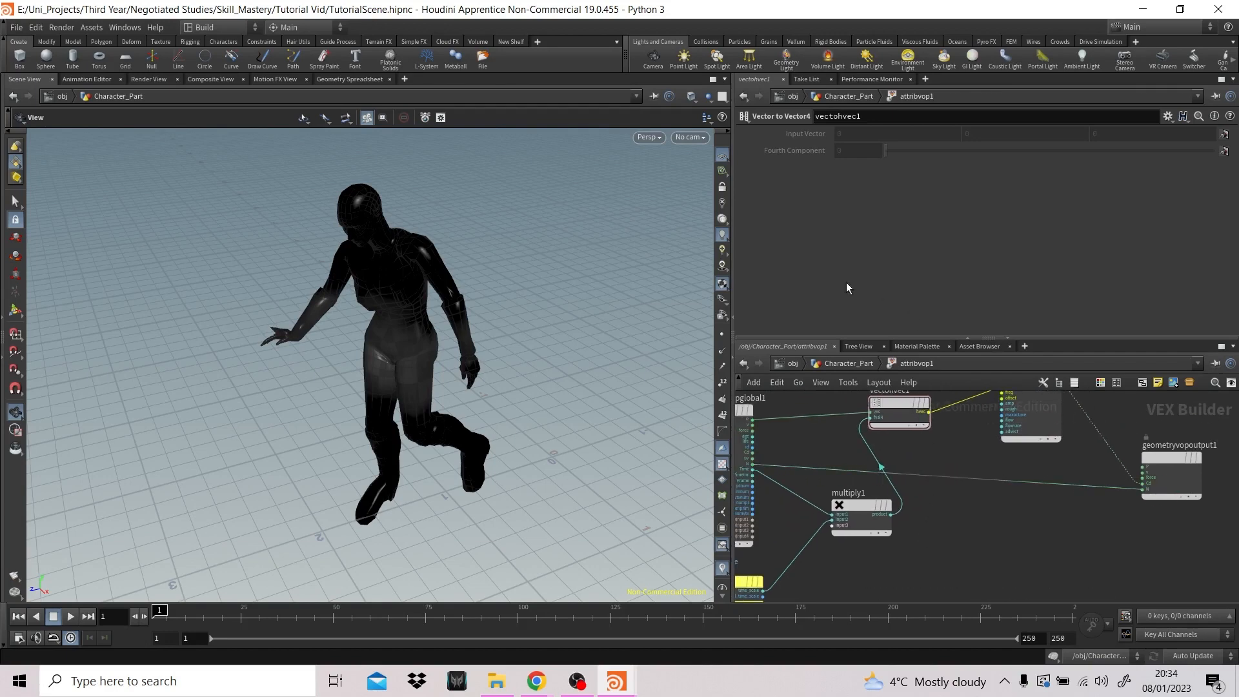
# - Return to the Character_Part network, set the Attribute VOP's Time Scale to 1 and play the animation to check the noise
pyautogui.click(849, 363)
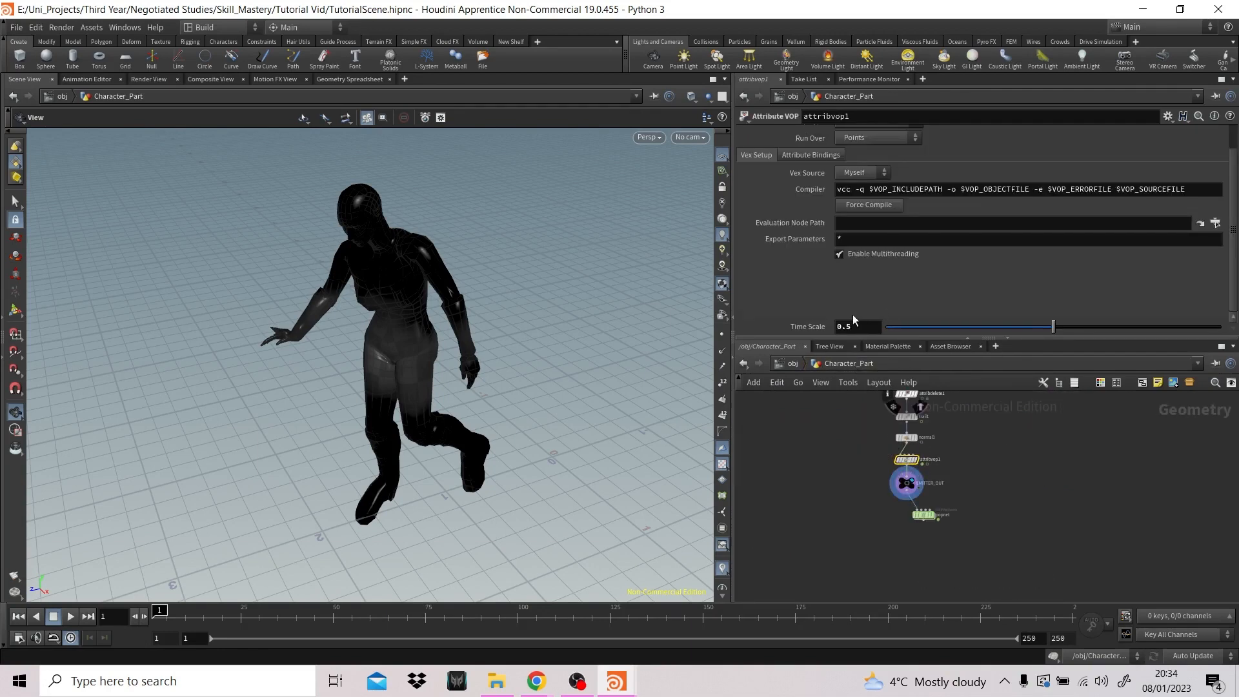
pyautogui.press('Return')
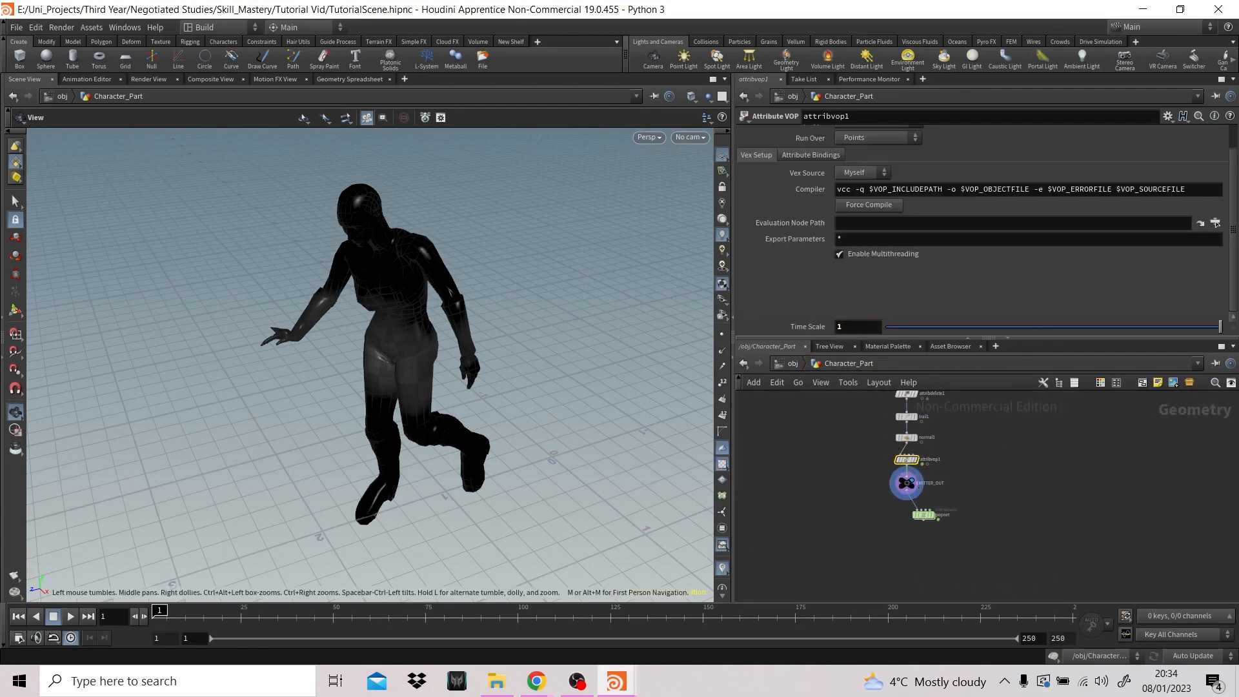
pyautogui.click(71, 618)
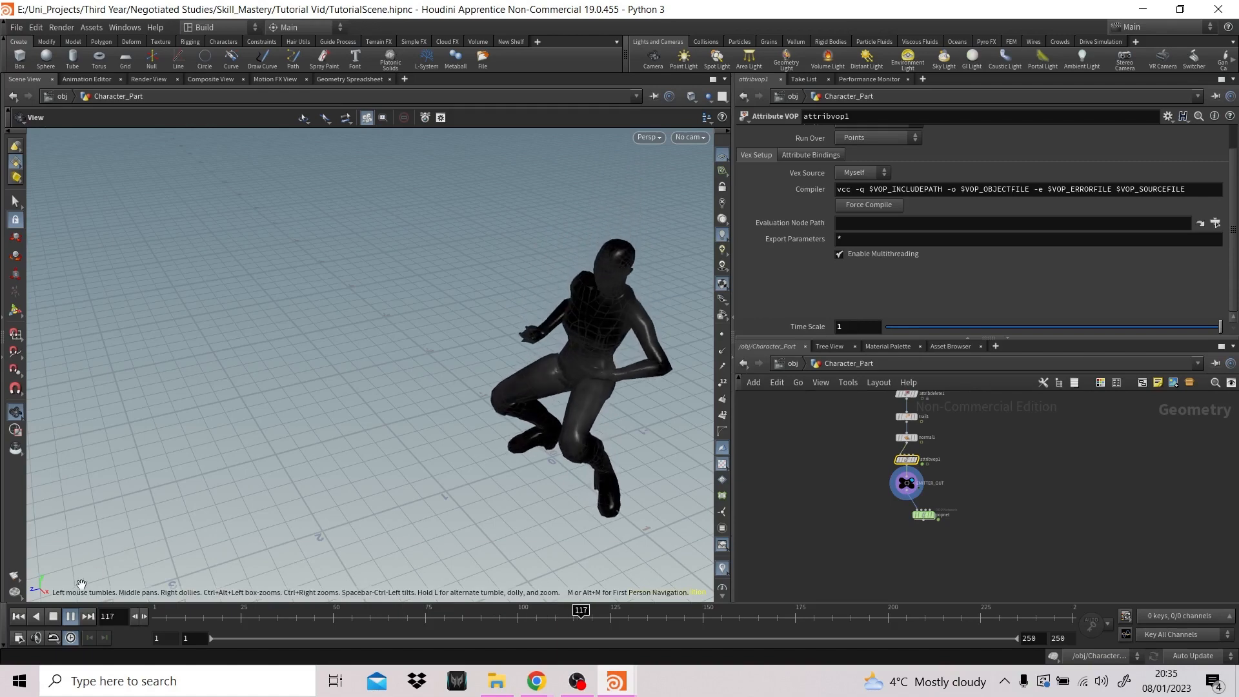
pyautogui.click(70, 616)
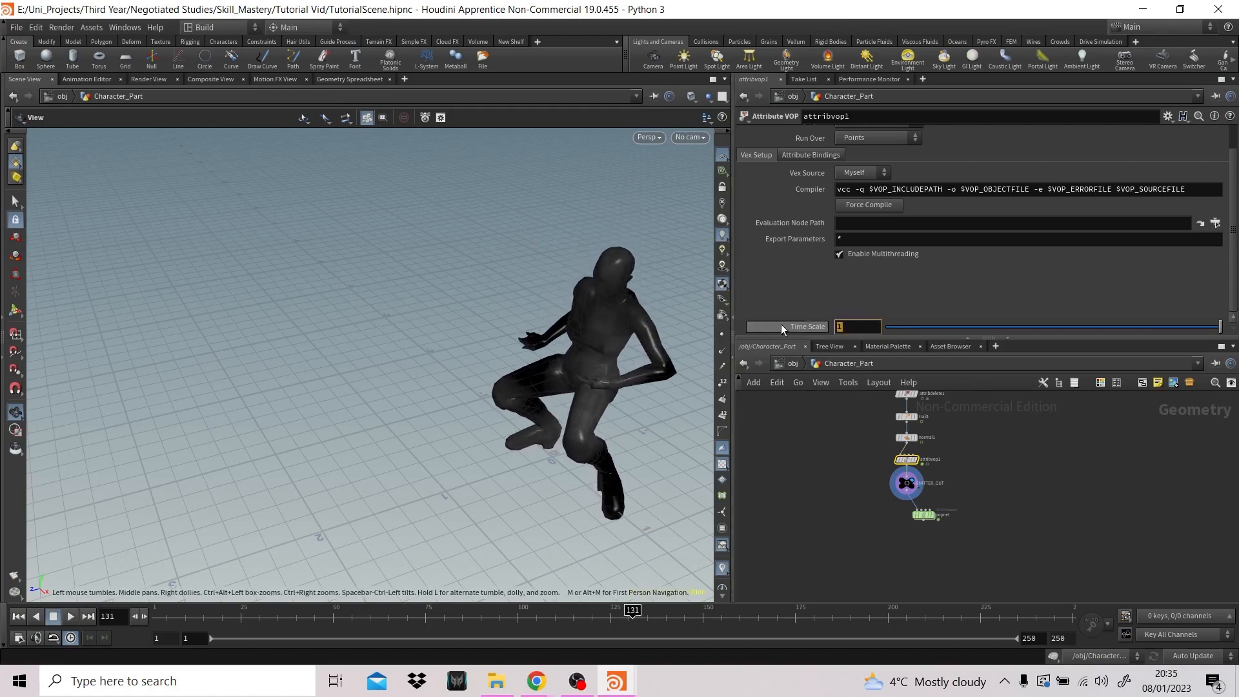
# - Try a Time Scale of 0.5 and play the animation from the first frame
pyautogui.write('0.5')
pyautogui.press('Return')
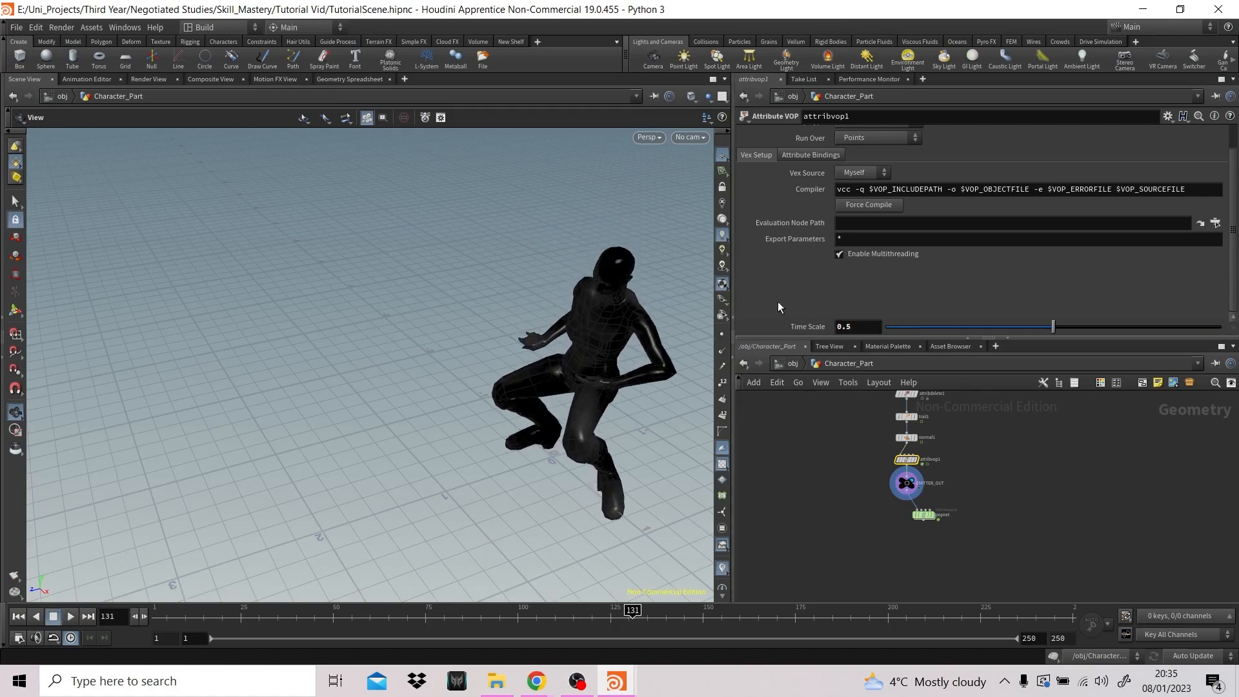
pyautogui.click(20, 616)
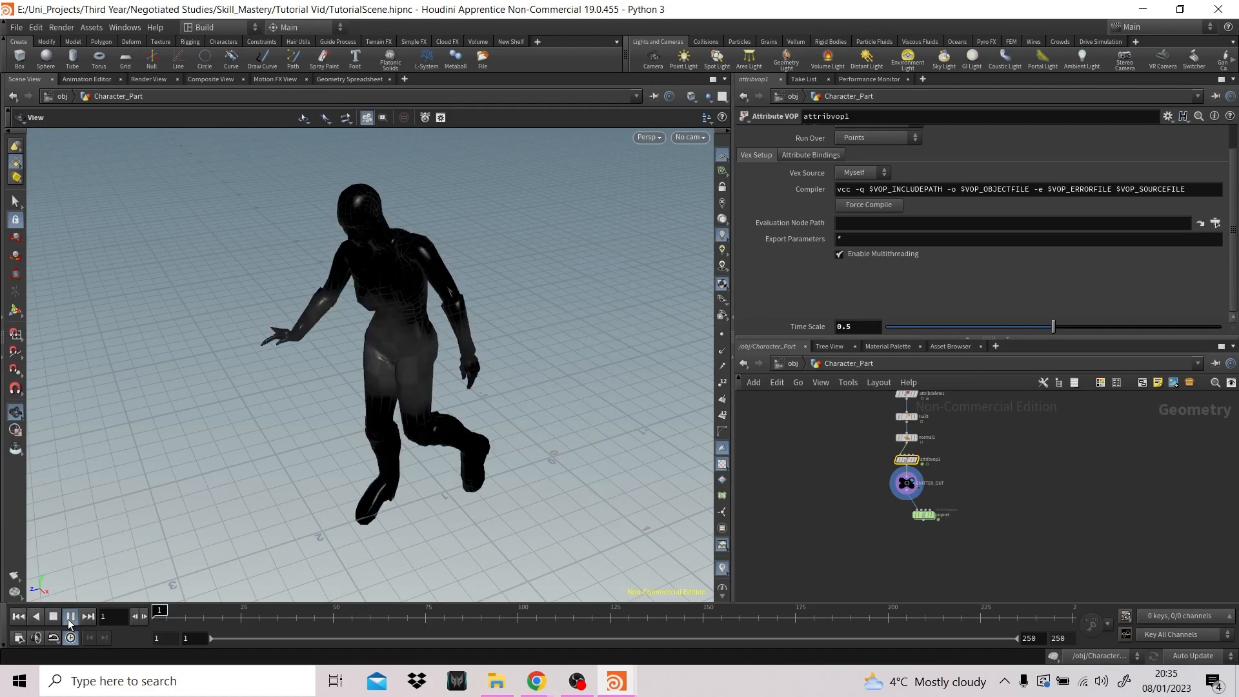
pyautogui.click(70, 616)
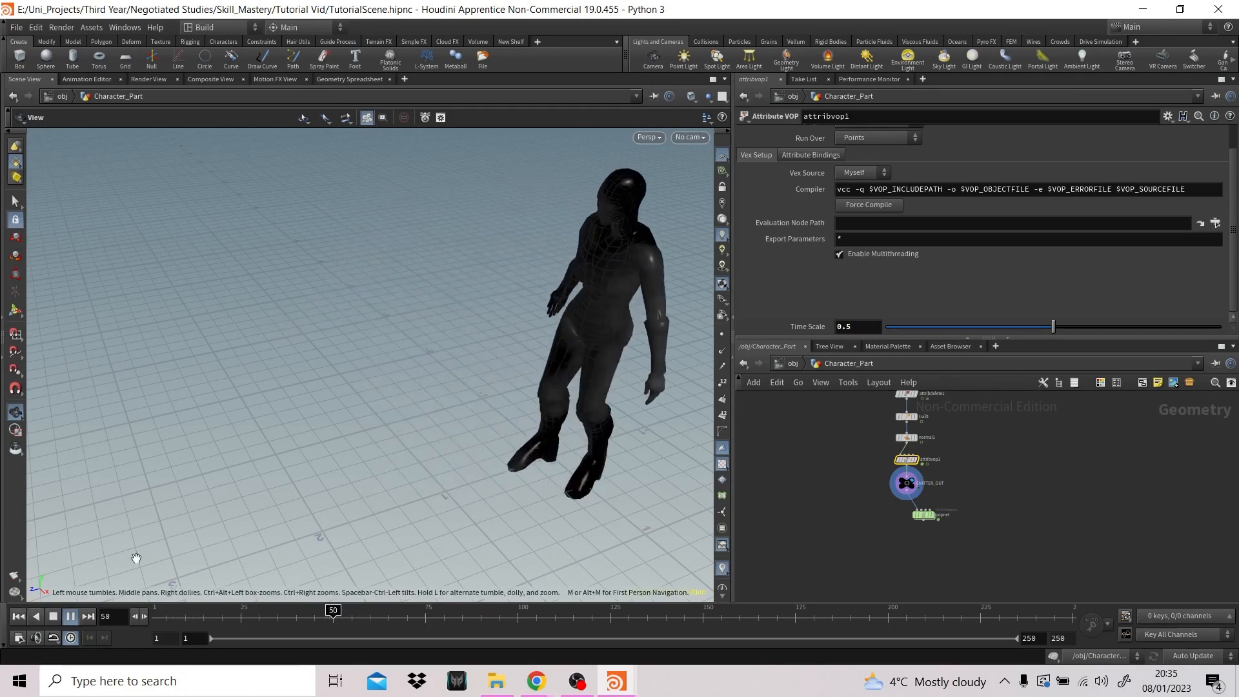
pyautogui.click(54, 615)
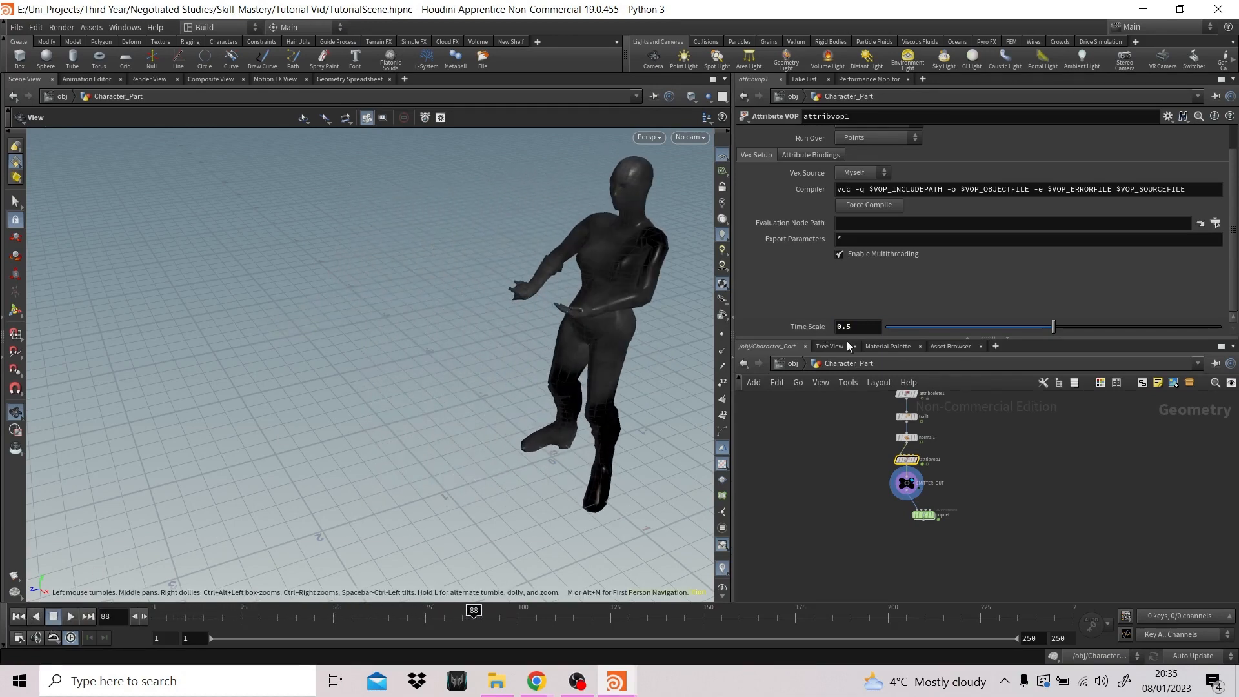
# - Set the Time Scale to 2 and play the animation to check how fast the noise moves over the body
pyautogui.moveTo(800, 332); pyautogui.dragTo(800, 332)
pyautogui.write('2')
pyautogui.press('Return')
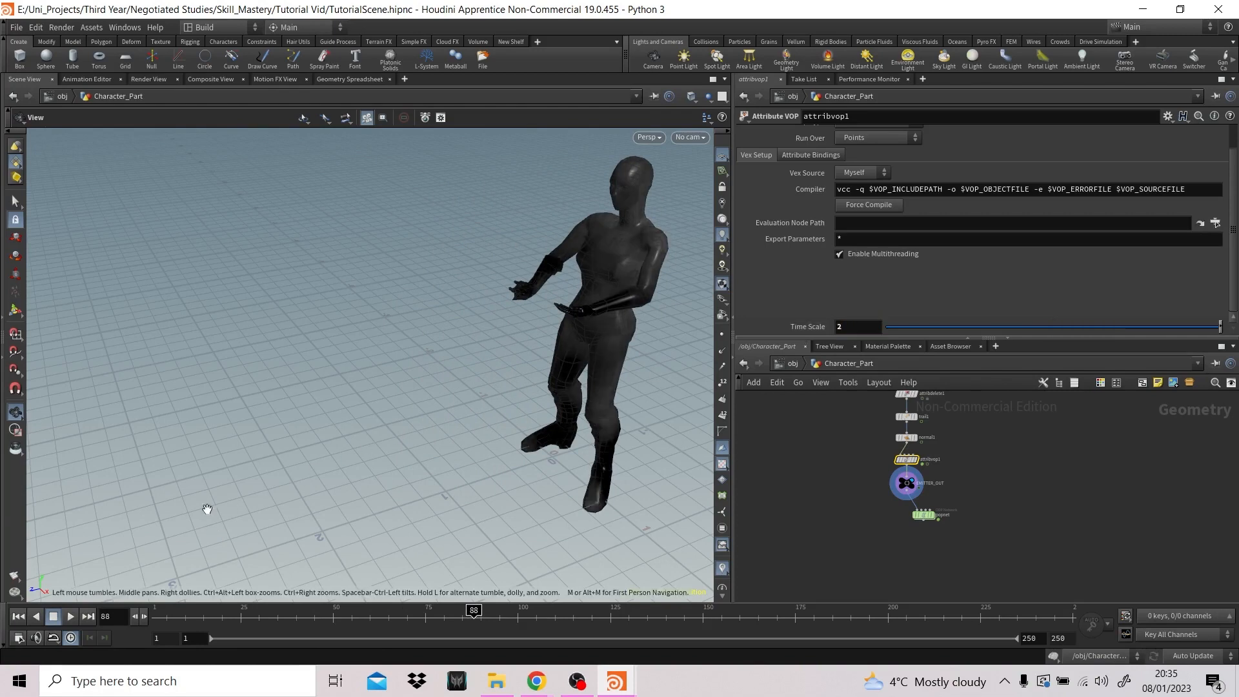
pyautogui.click(72, 617)
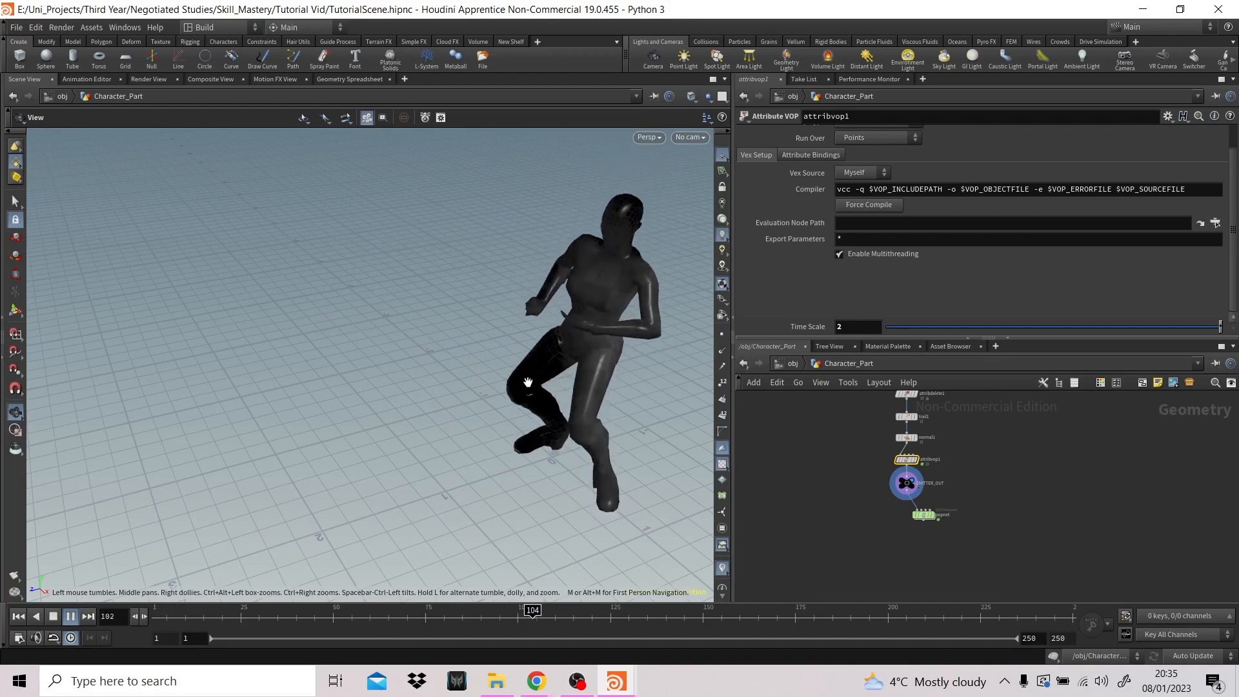
pyautogui.click(54, 618)
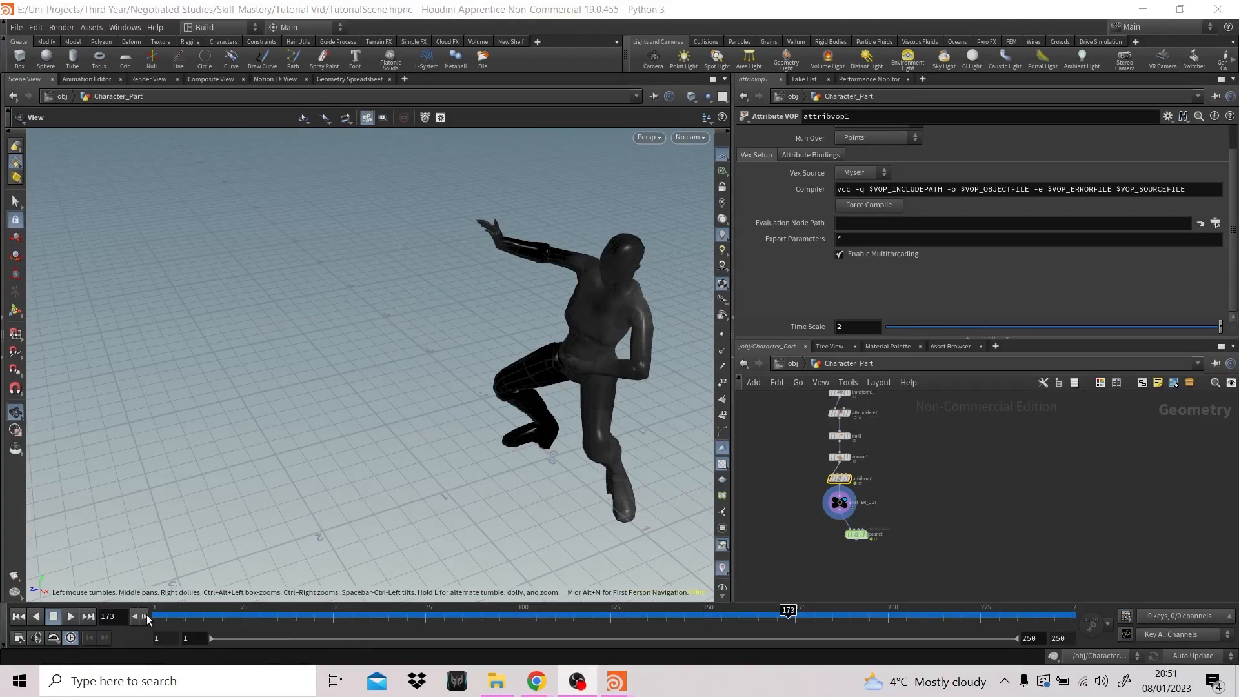
pyautogui.click(18, 617)
pyautogui.click(70, 618)
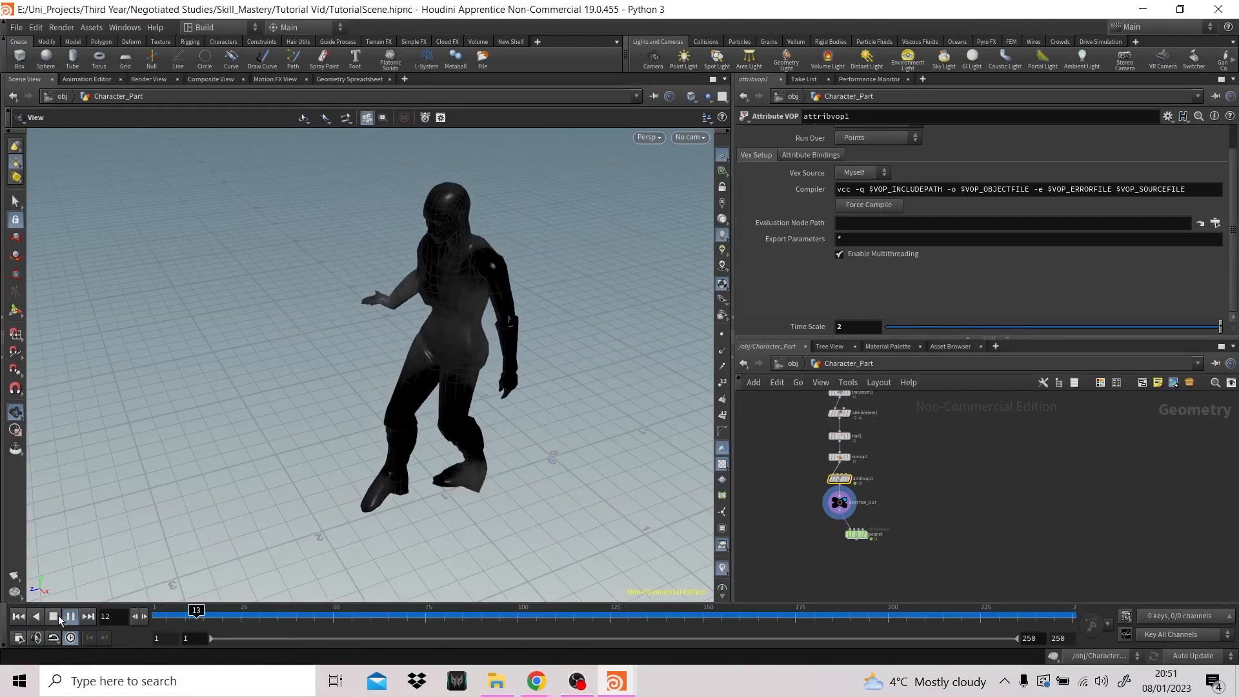
pyautogui.click(53, 617)
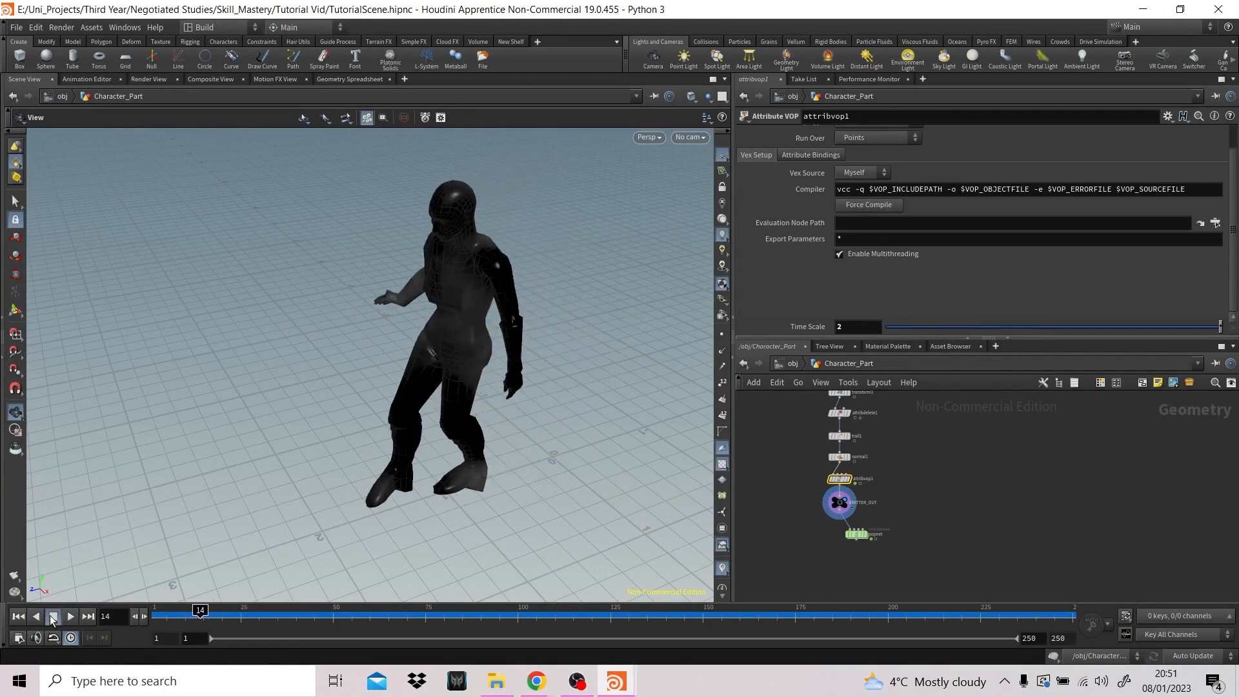
# - Display the popnet node and play the particle simulation from the first frame, viewing it from another angle
pyautogui.click(856, 533)
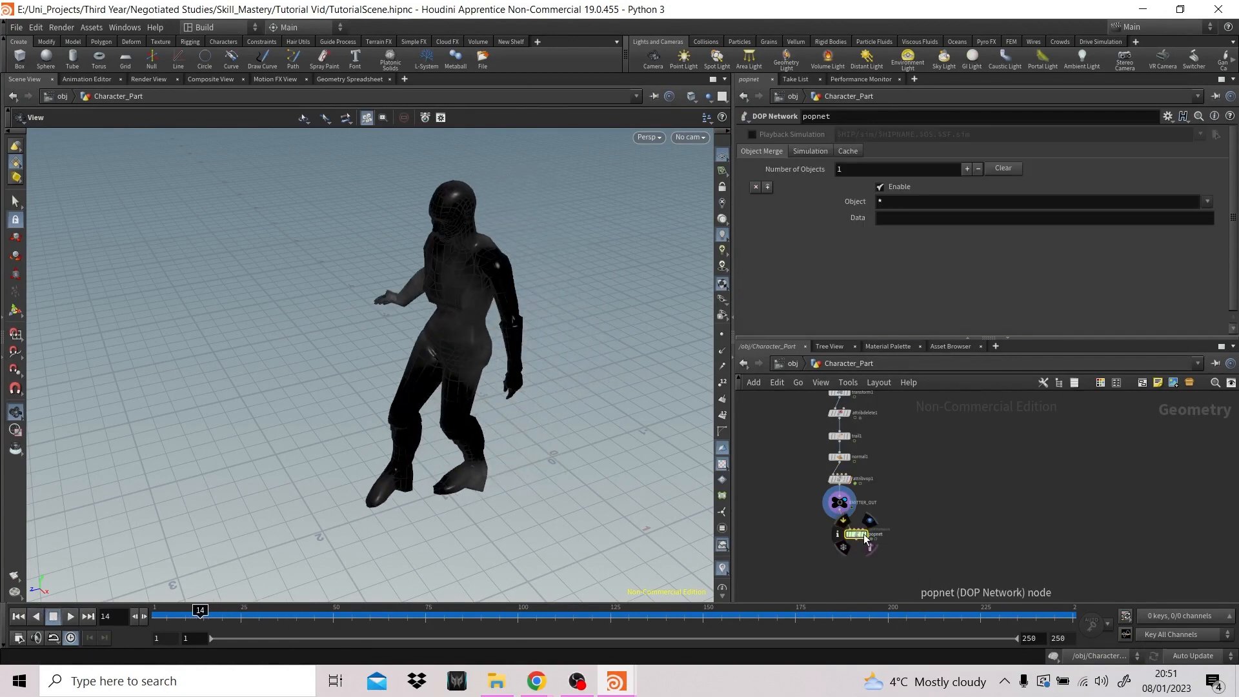
pyautogui.click(868, 520)
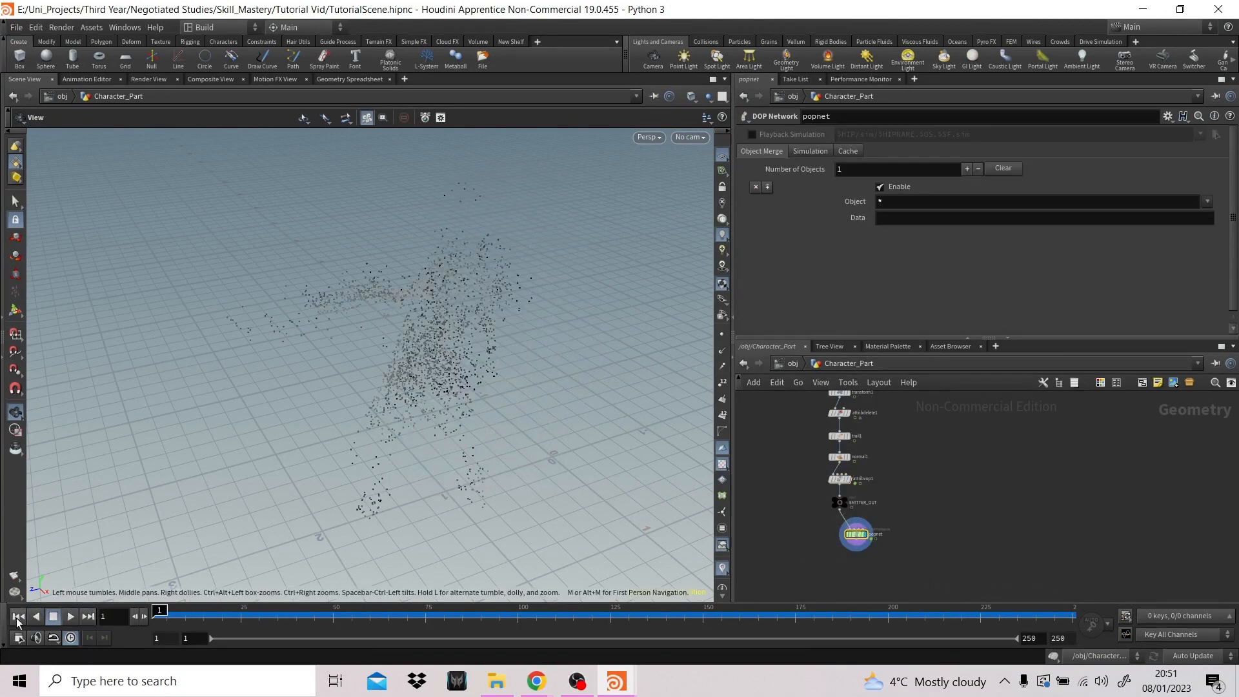
pyautogui.click(71, 616)
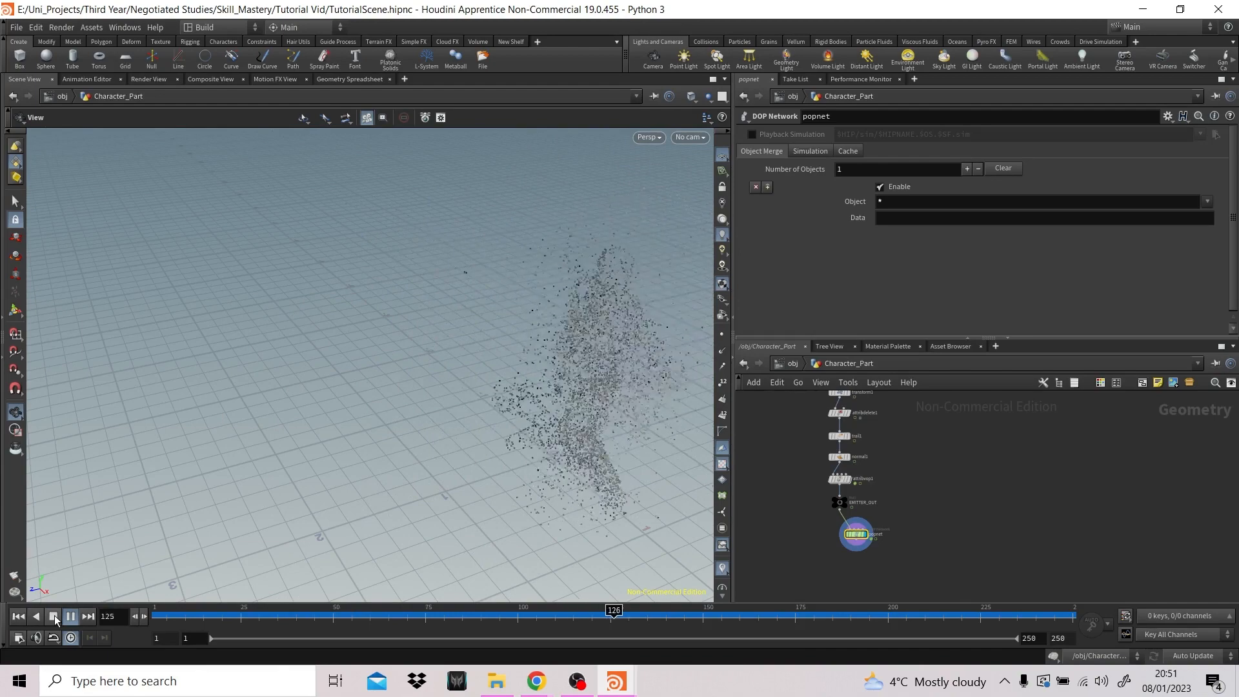
pyautogui.moveTo(524, 415); pyautogui.dragTo(646, 399)
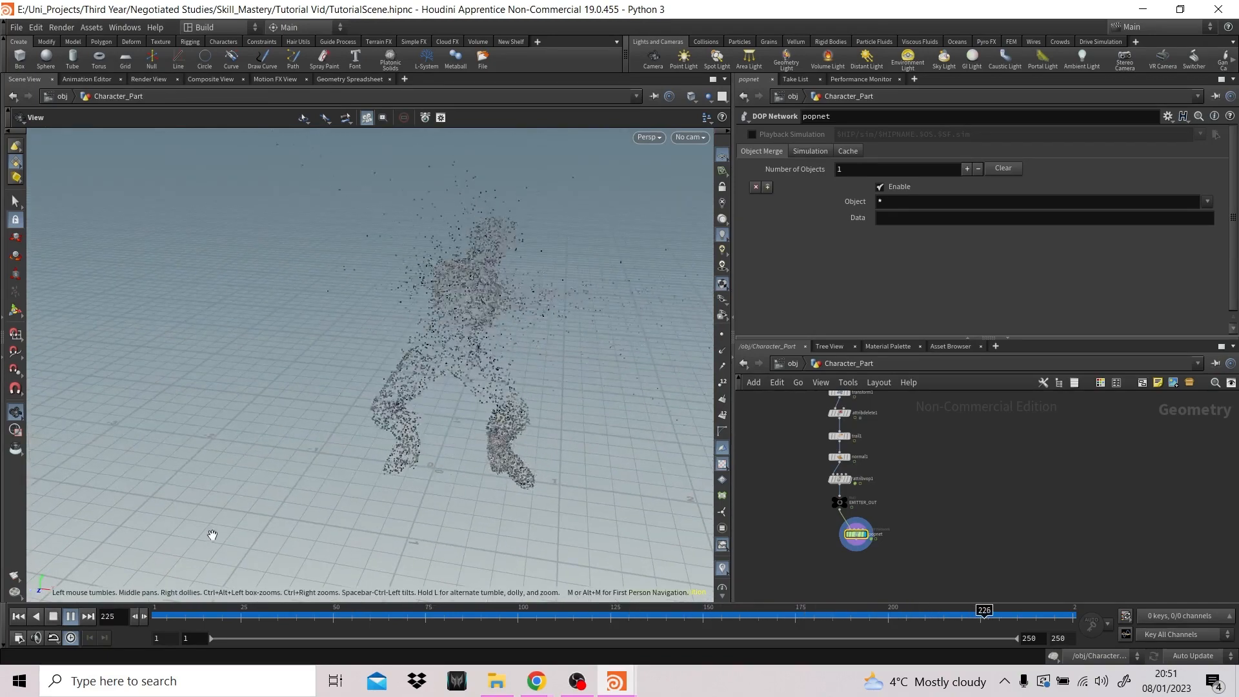
pyautogui.click(70, 617)
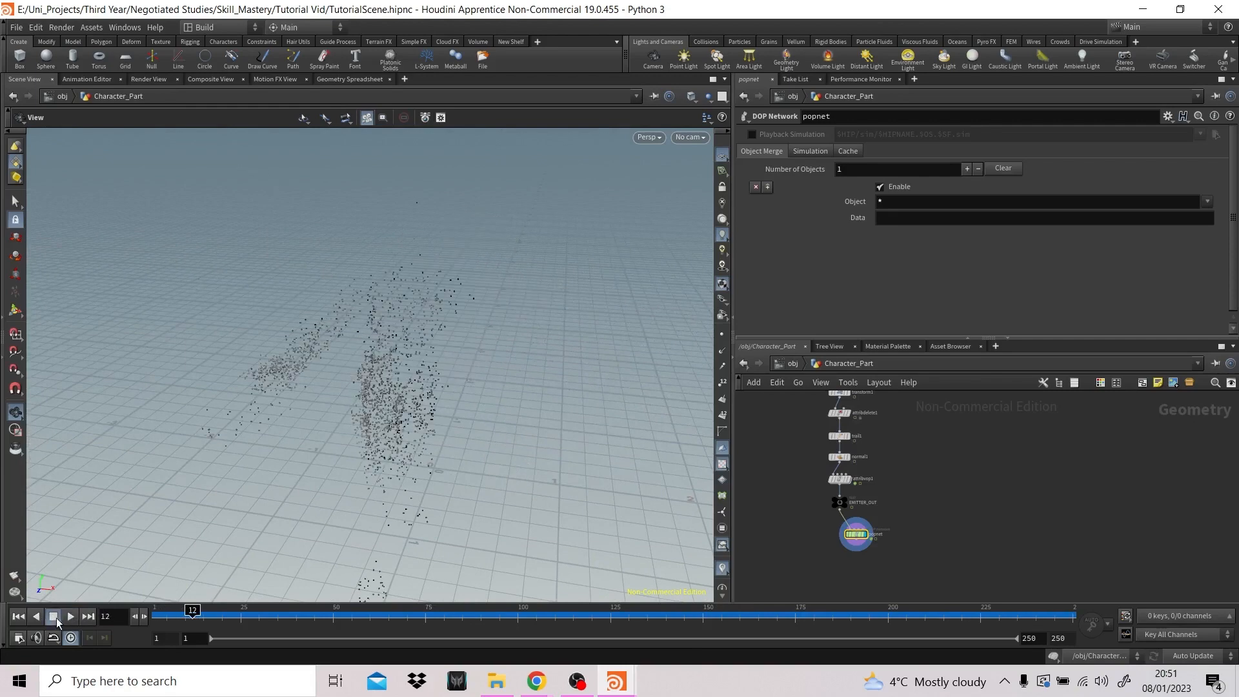
# - Inside popnet, set the constant birth rate of the source_first_input POP Source to 50000
pyautogui.doubleClick(855, 534)
pyautogui.click(1029, 431)
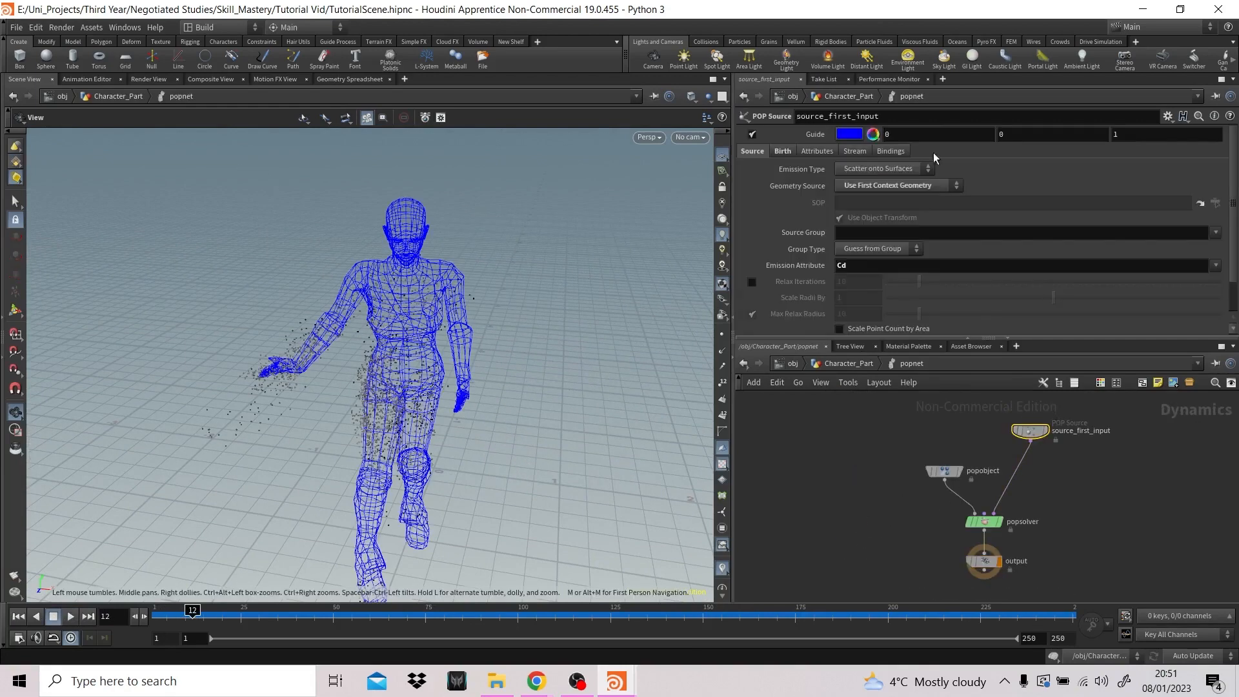
pyautogui.click(783, 151)
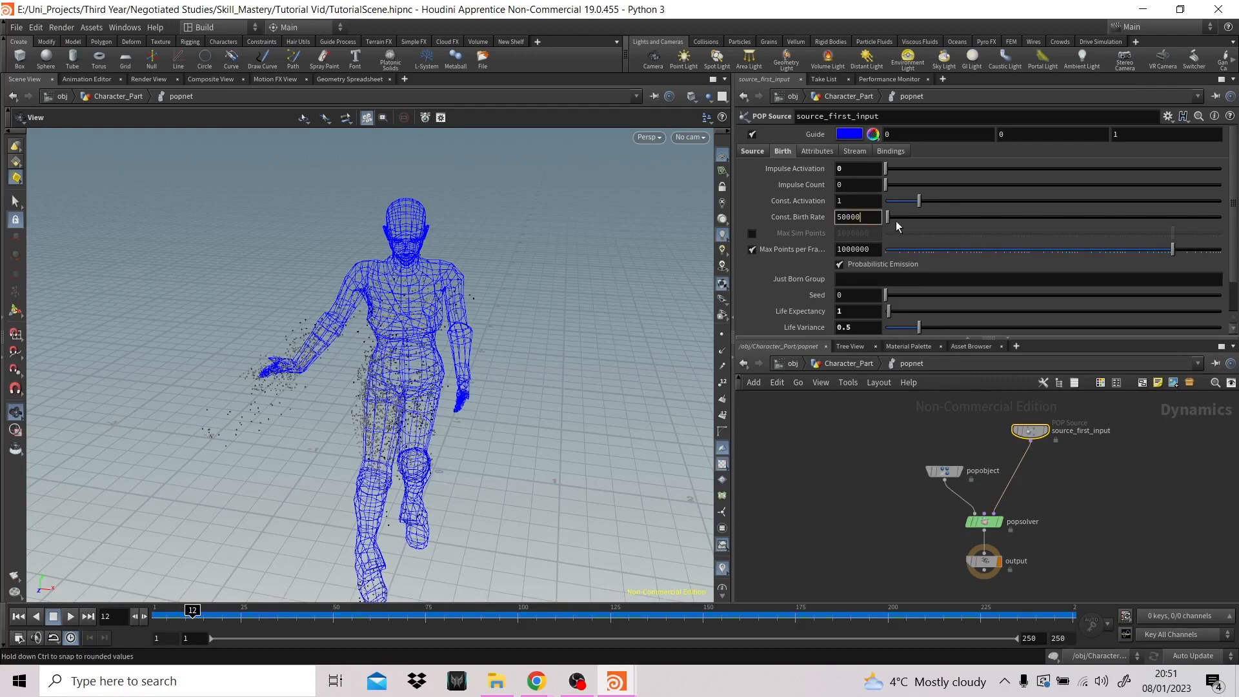
pyautogui.press('Return')
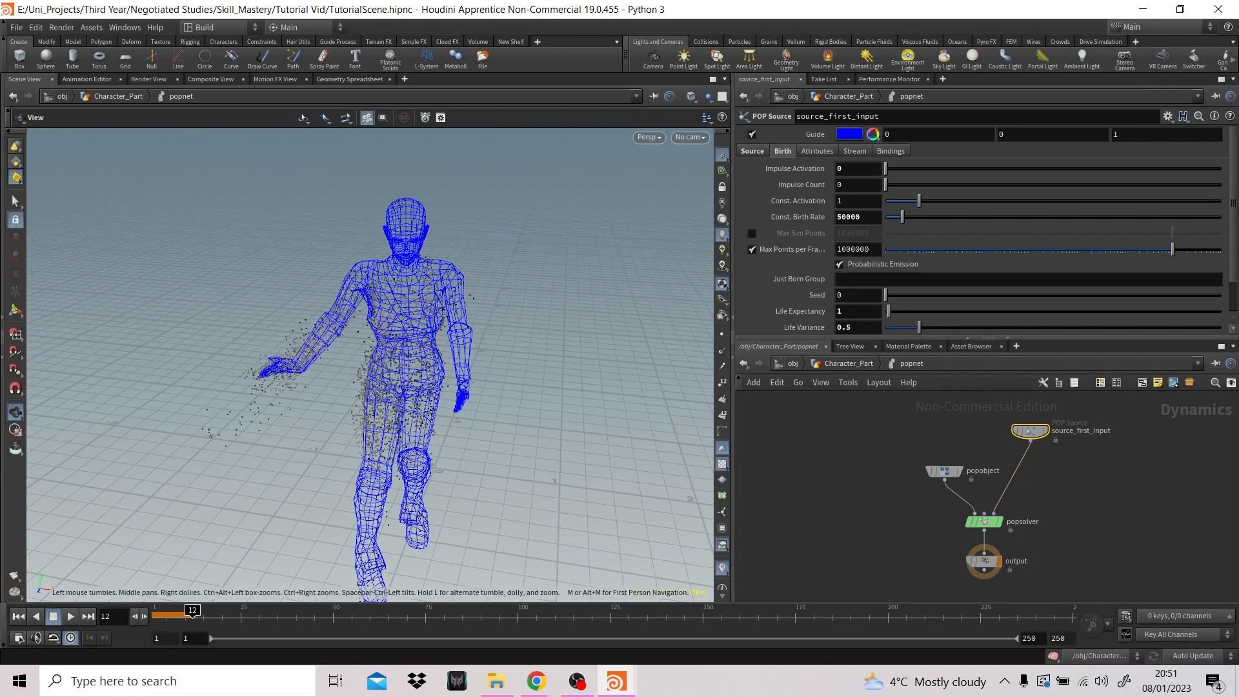
# - Return to the Character_Part network and play the denser particle simulation from the first frame
pyautogui.click(18, 616)
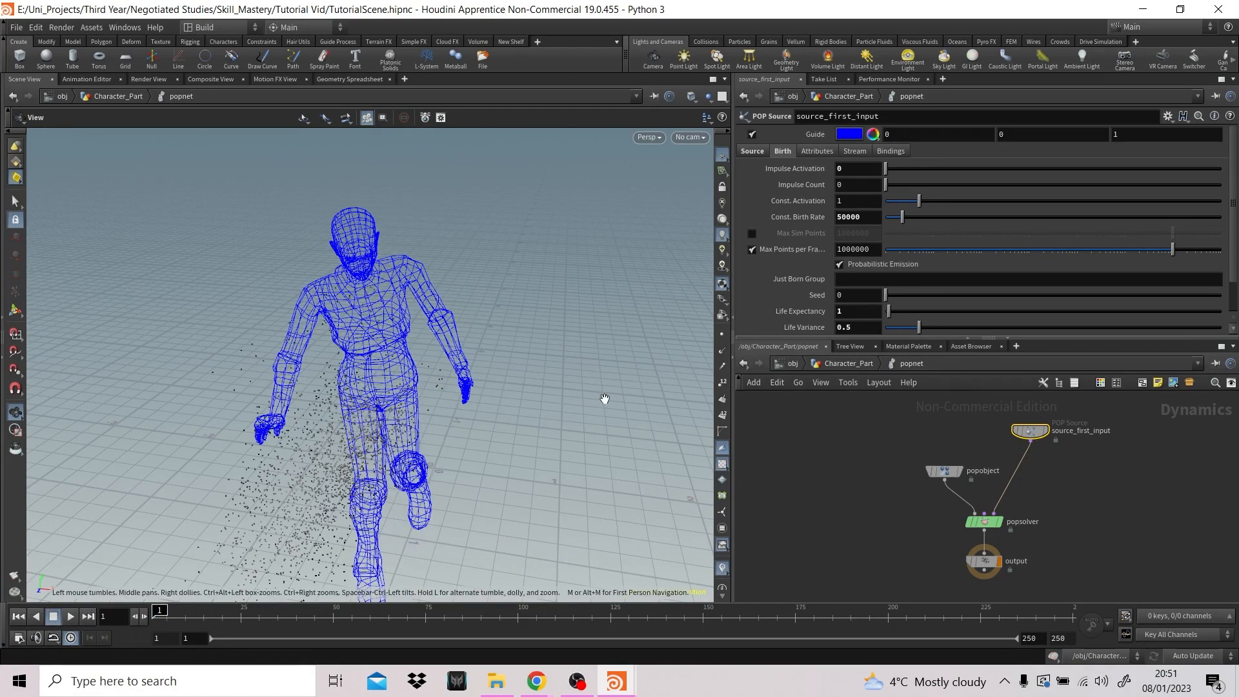
pyautogui.click(848, 365)
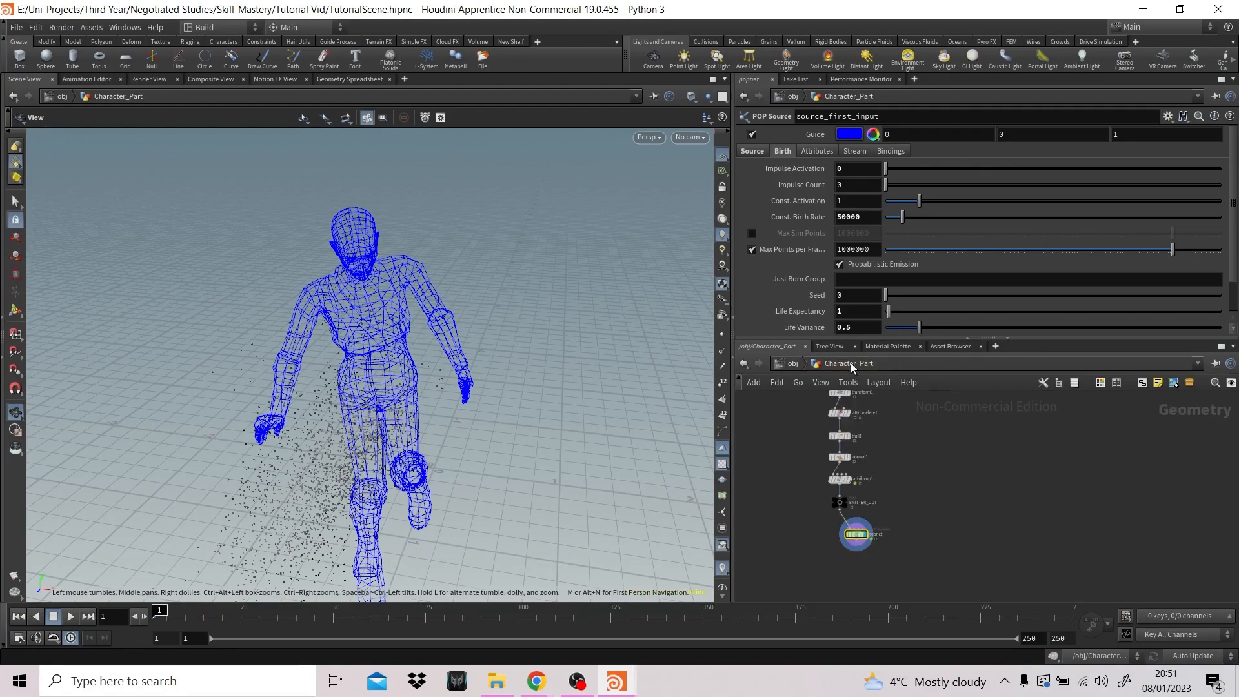
pyautogui.click(75, 617)
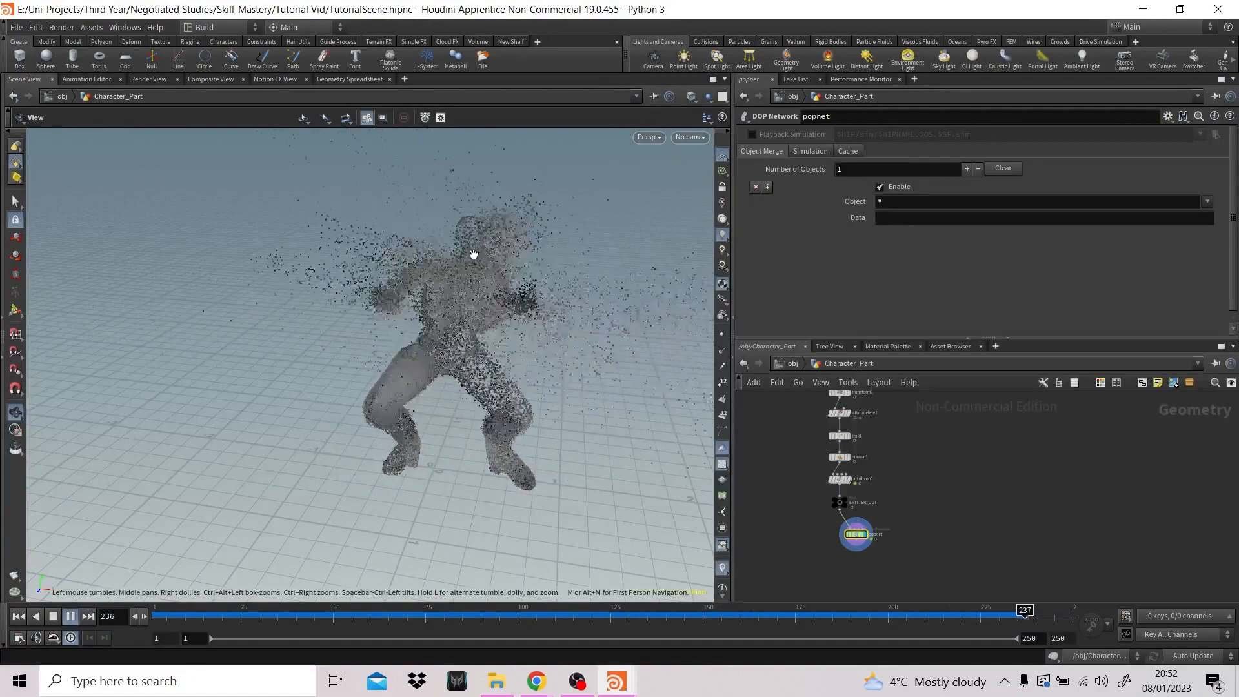
pyautogui.click(52, 619)
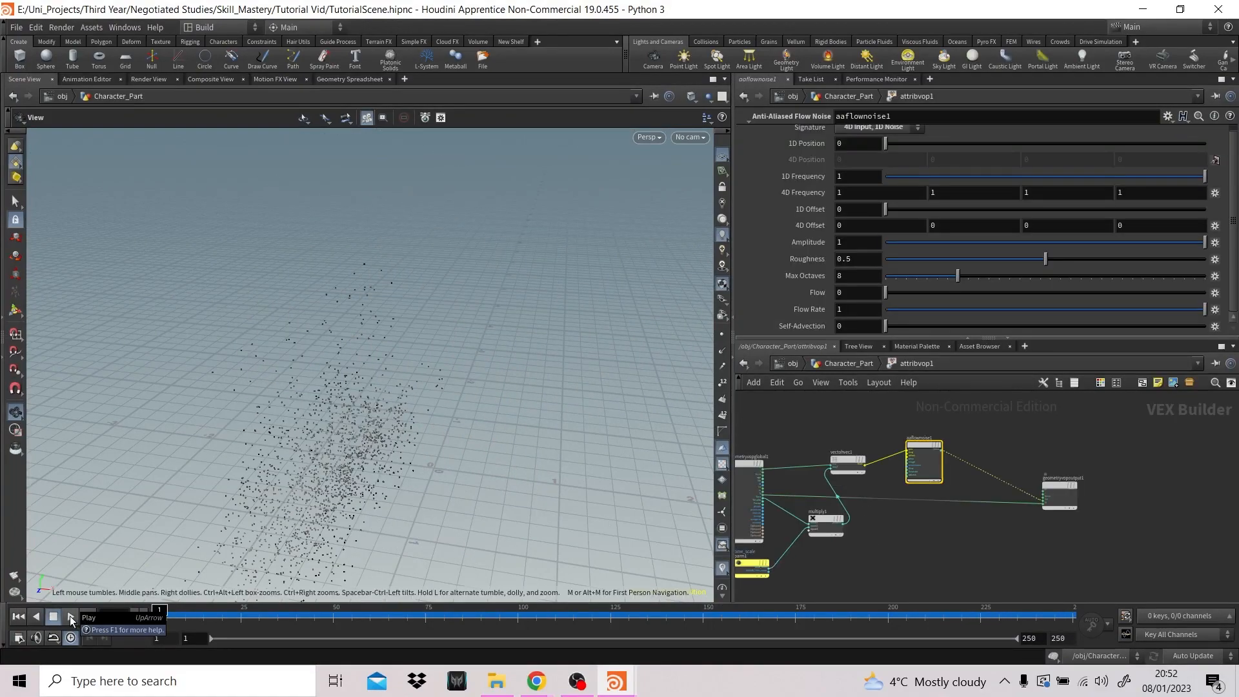
pyautogui.click(70, 616)
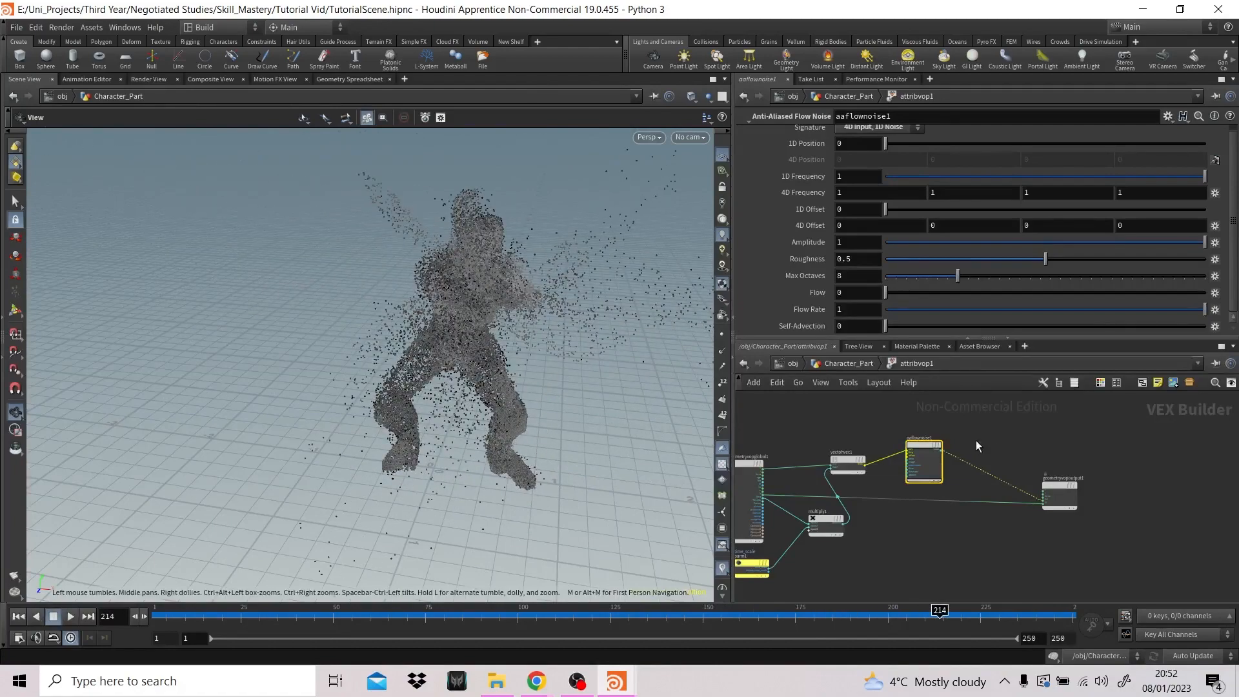
# - Inside attribvop1, insert a Multiply node on the N wire to the output and connect aaflownoise1's noise to its second input
pyautogui.click(950, 542)
pyautogui.press('Tab')
pyautogui.write('mu')
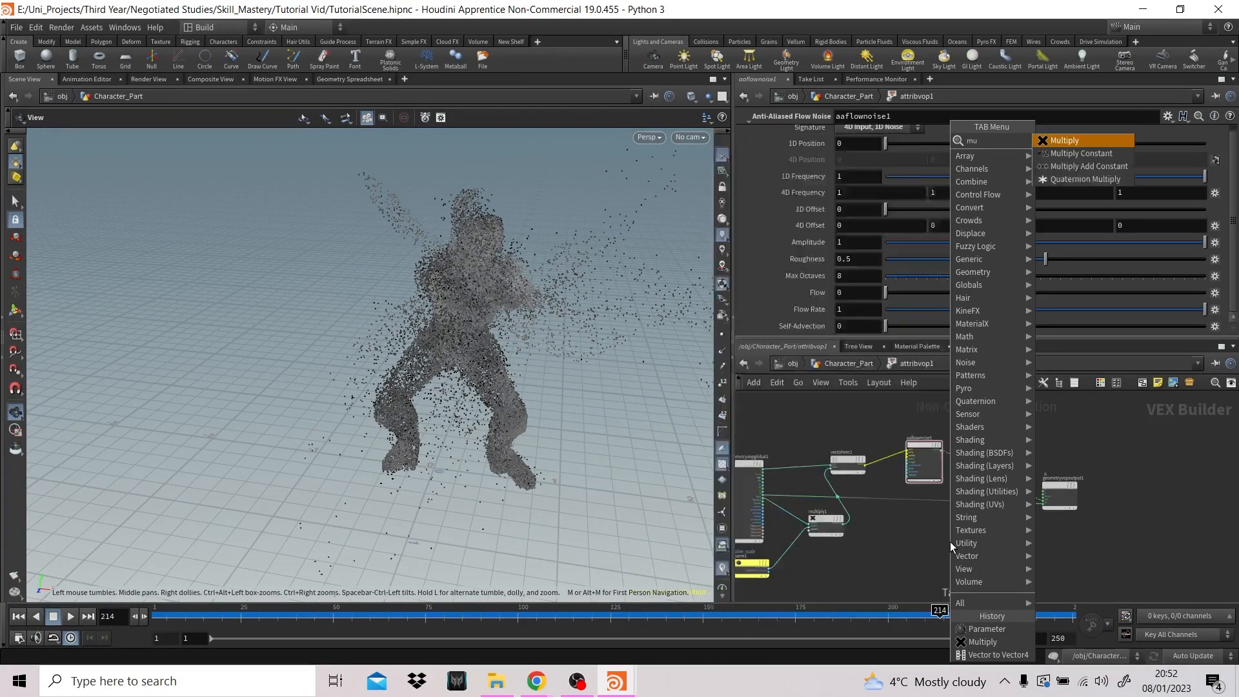
pyautogui.press('Return')
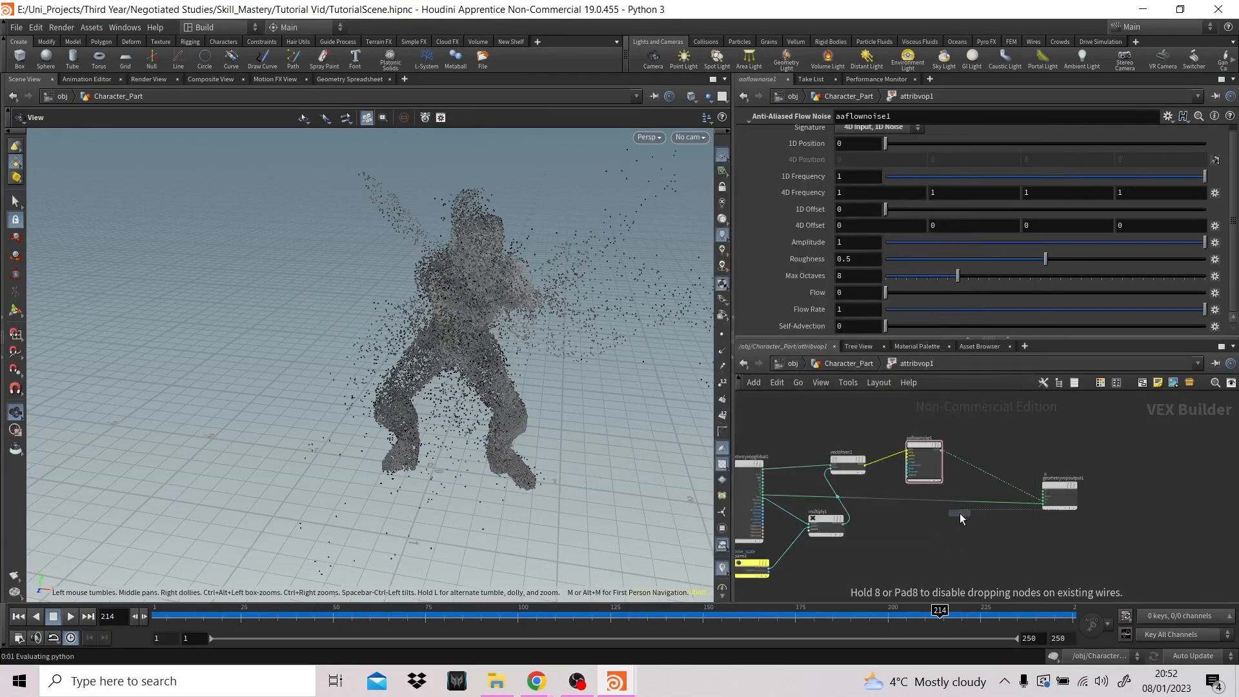
pyautogui.click(970, 508)
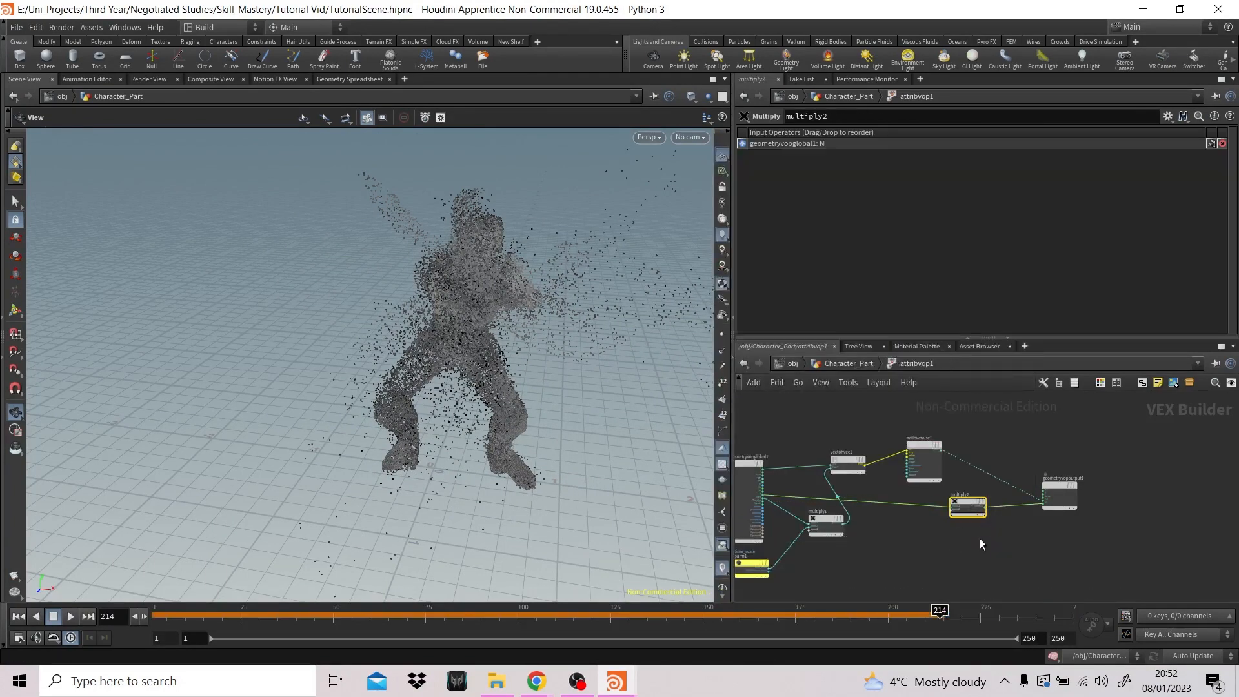
pyautogui.scroll(2, 983, 538)
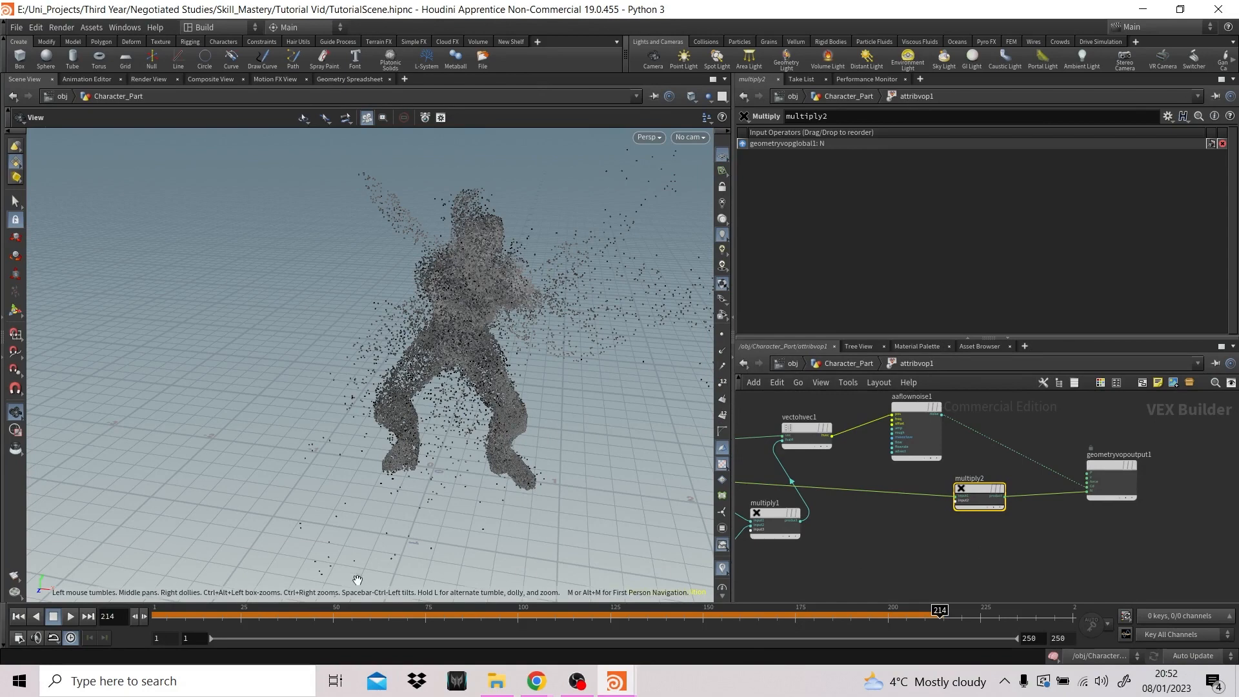
pyautogui.click(18, 618)
pyautogui.moveTo(967, 489); pyautogui.dragTo(978, 487)
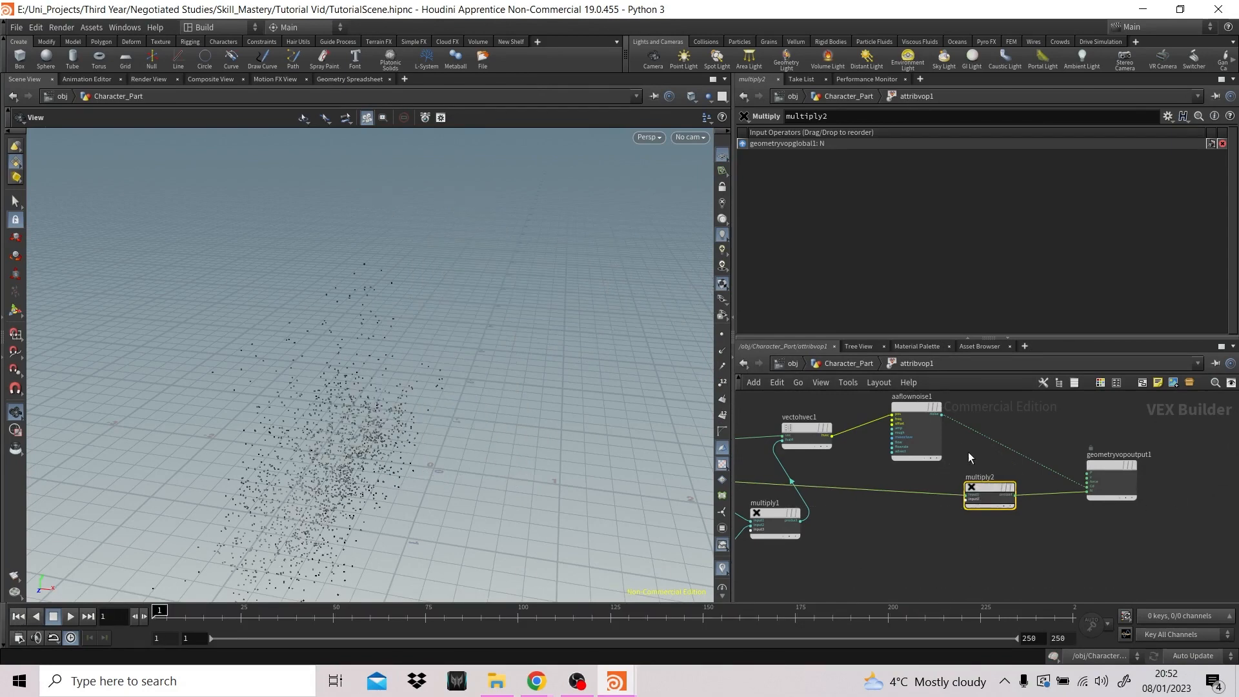
pyautogui.moveTo(943, 418); pyautogui.dragTo(978, 507)
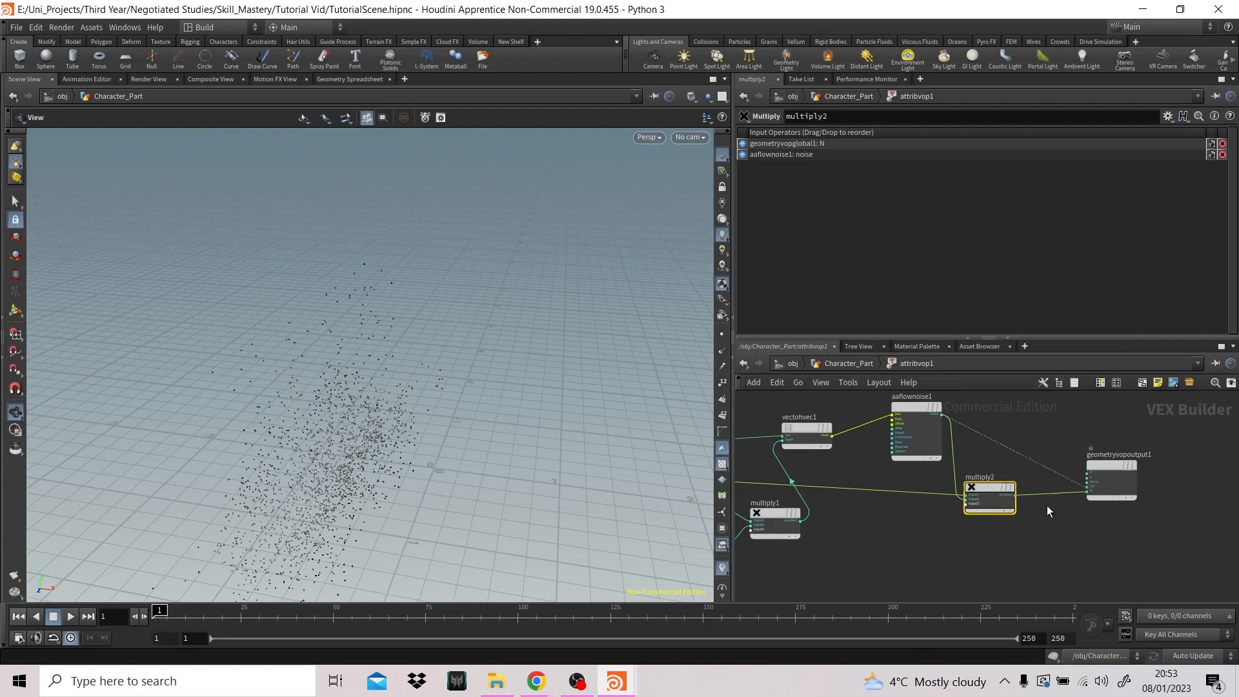
# - Play the simulation from the first frame to check how the noise-multiplied normals affect the particles
pyautogui.click(71, 616)
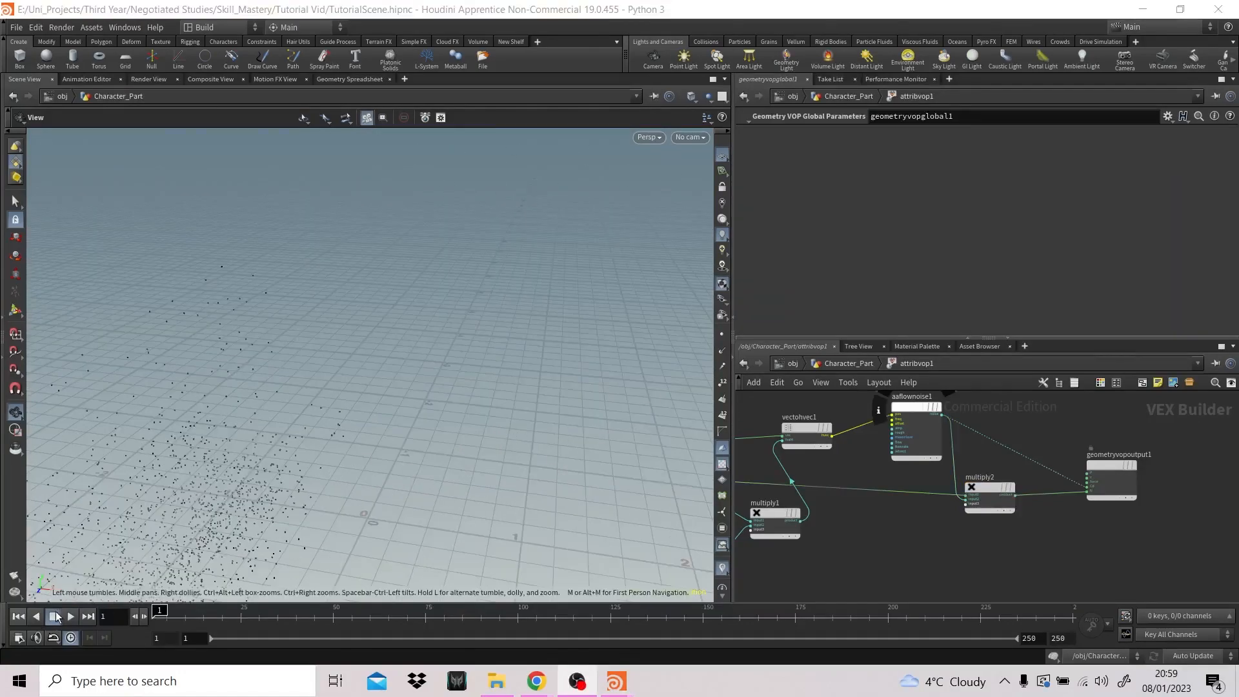
pyautogui.click(70, 616)
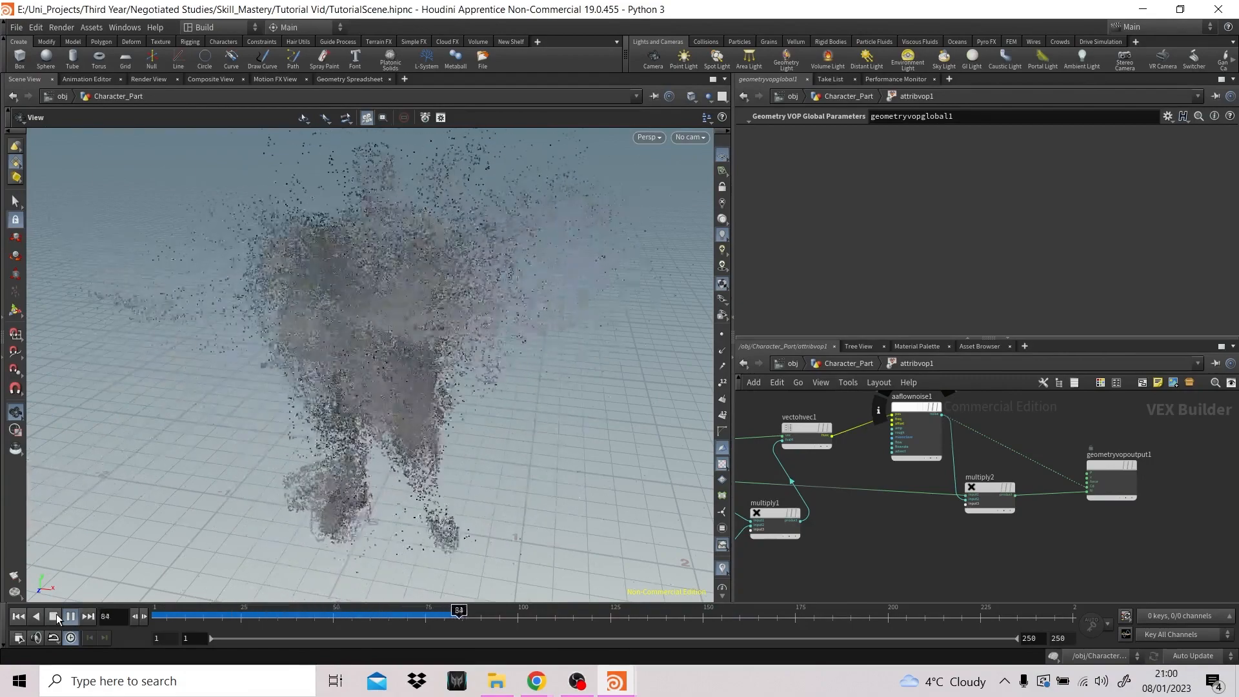
pyautogui.click(54, 616)
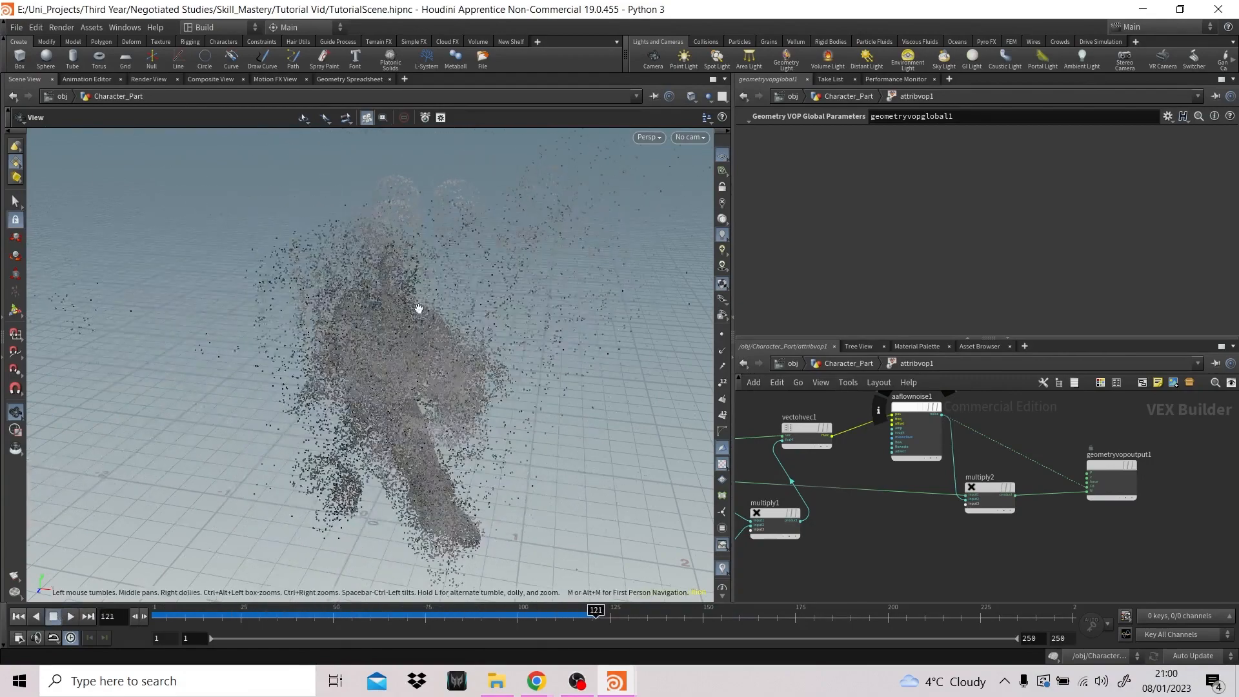
# - Duplicate aaflownoise1, place the copy below it, and move multiply2 and the geometry output further along to make room
pyautogui.click(908, 413)
pyautogui.hotkey('ctrl', 'c')
pyautogui.hotkey('ctrl', 'v')
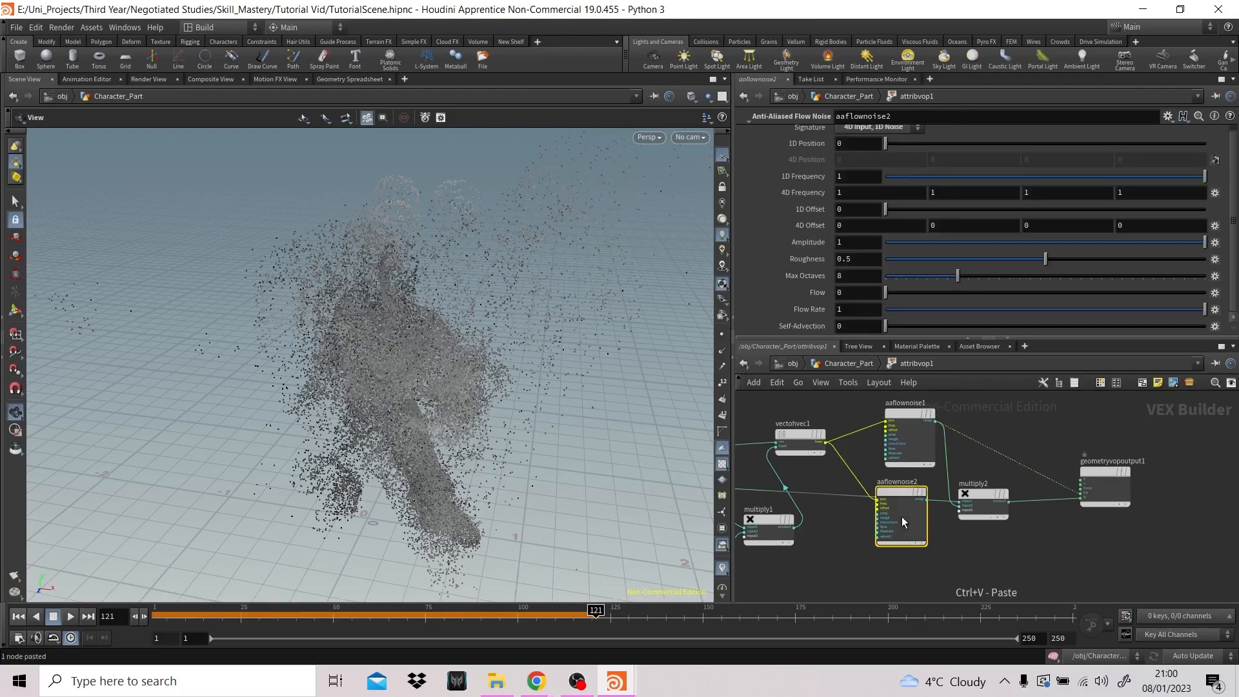
pyautogui.moveTo(901, 516)
pyautogui.mouseDown()
pyautogui.moveTo(900, 492)
pyautogui.moveTo(898, 540)
pyautogui.mouseUp()
pyautogui.moveTo(1031, 516); pyautogui.dragTo(1035, 474, button='middle')
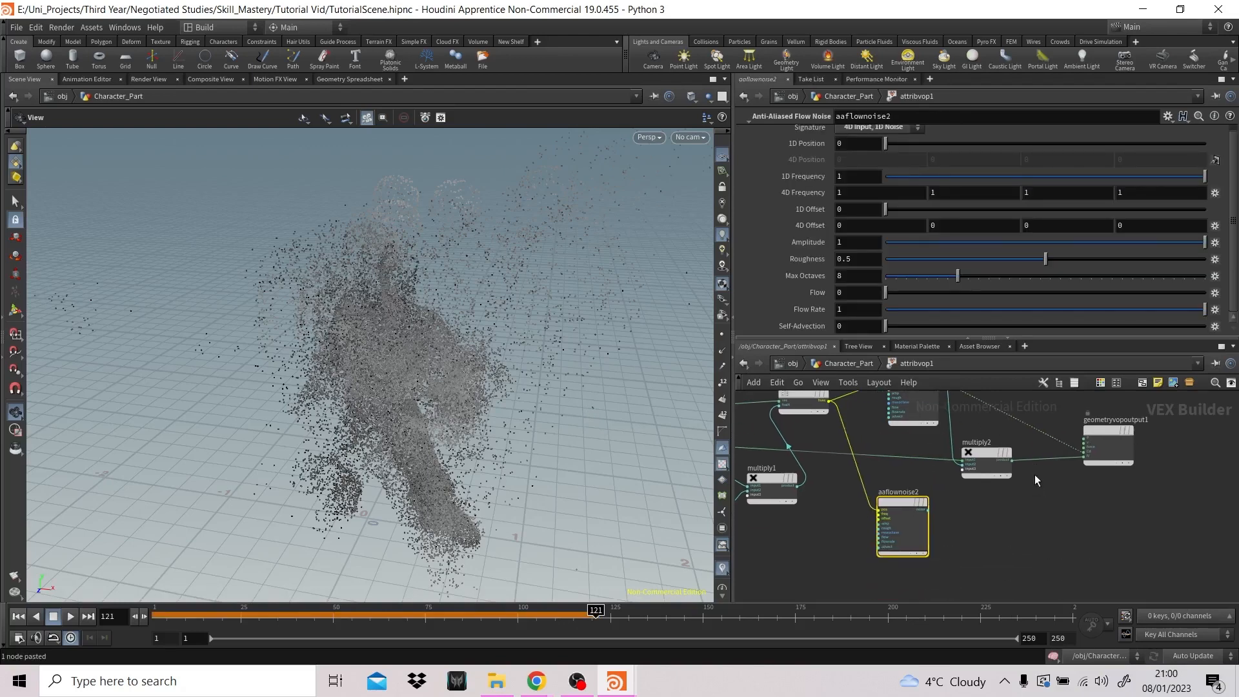
pyautogui.press('Tab')
pyautogui.moveTo(1064, 476); pyautogui.dragTo(1063, 448)
pyautogui.click(1048, 512)
pyautogui.click(899, 508)
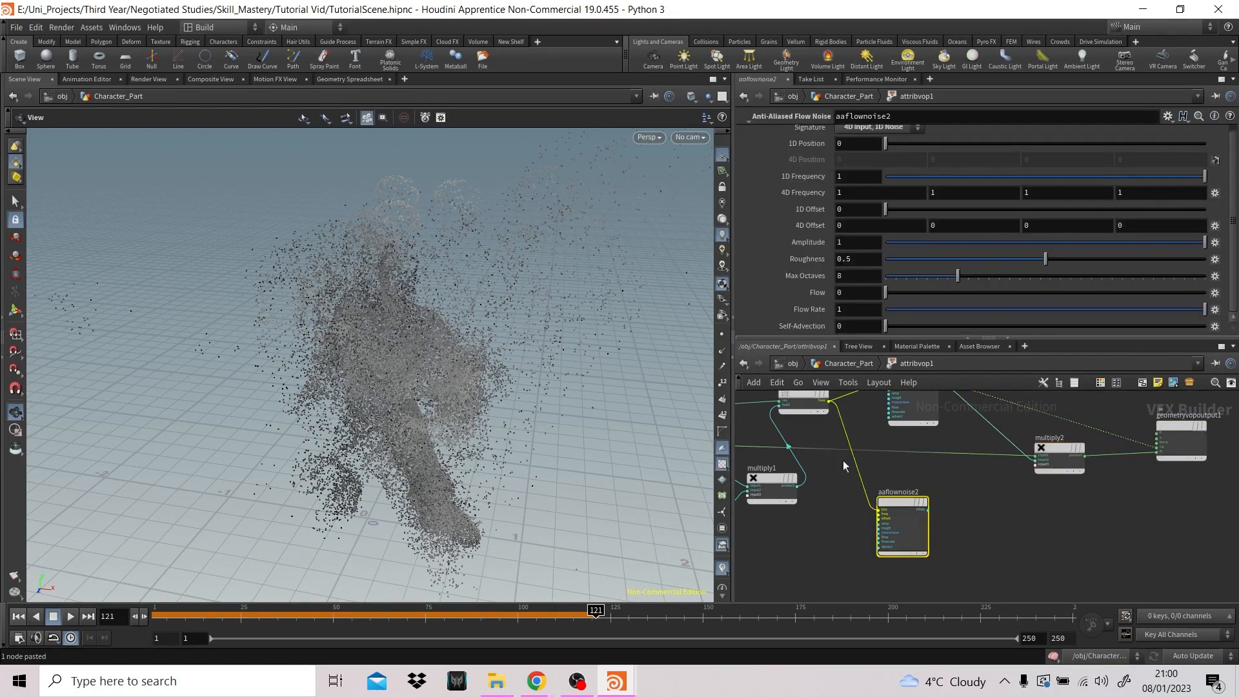
# - Display the point normals and play the simulation from the first frame to examine their directions
pyautogui.click(722, 351)
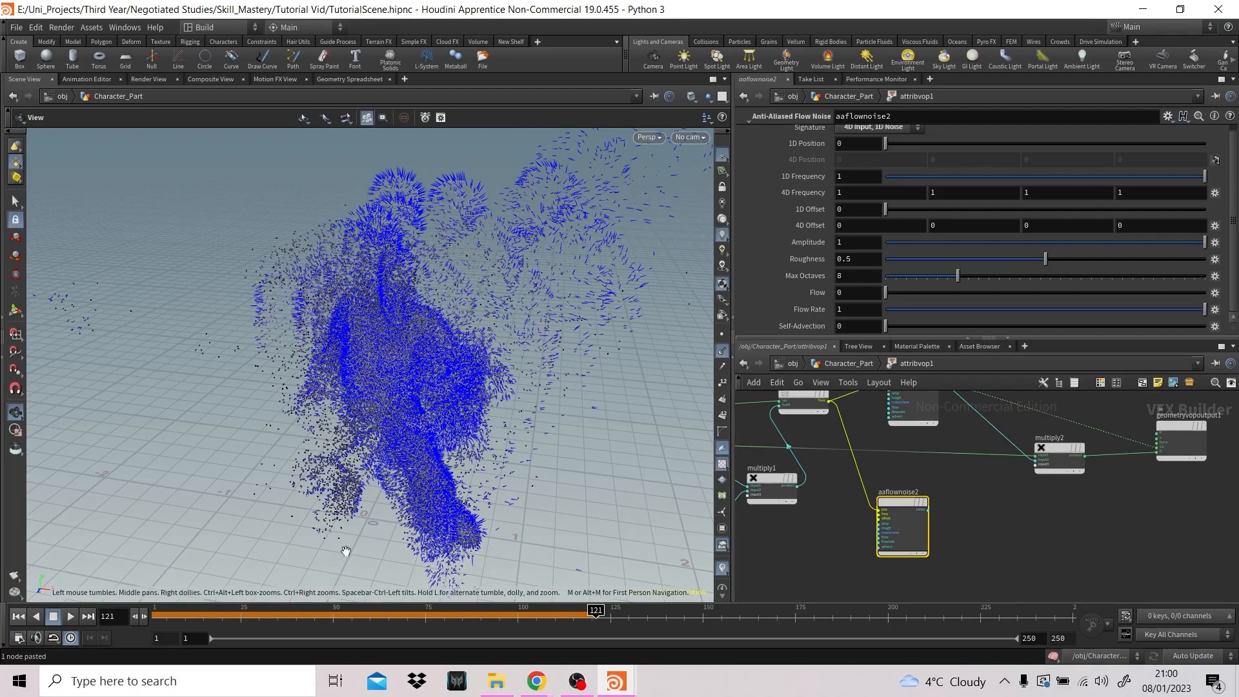
pyautogui.moveTo(595, 610); pyautogui.dragTo(632, 609)
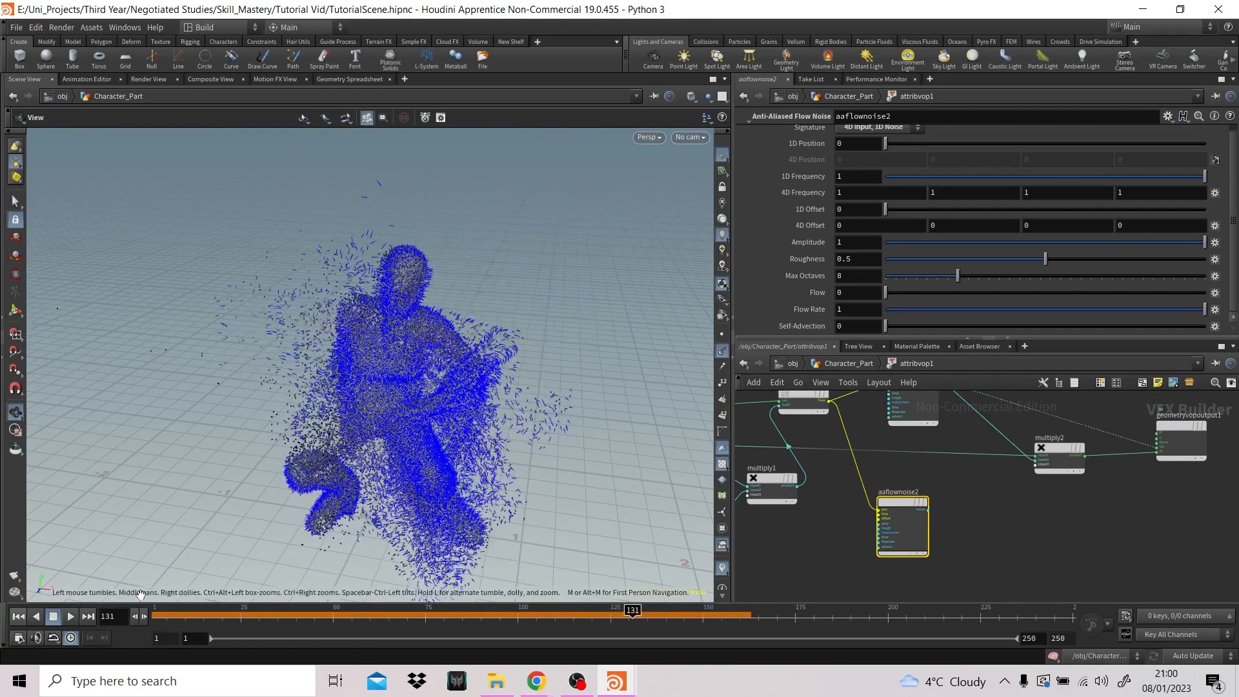
pyautogui.click(18, 617)
pyautogui.click(68, 616)
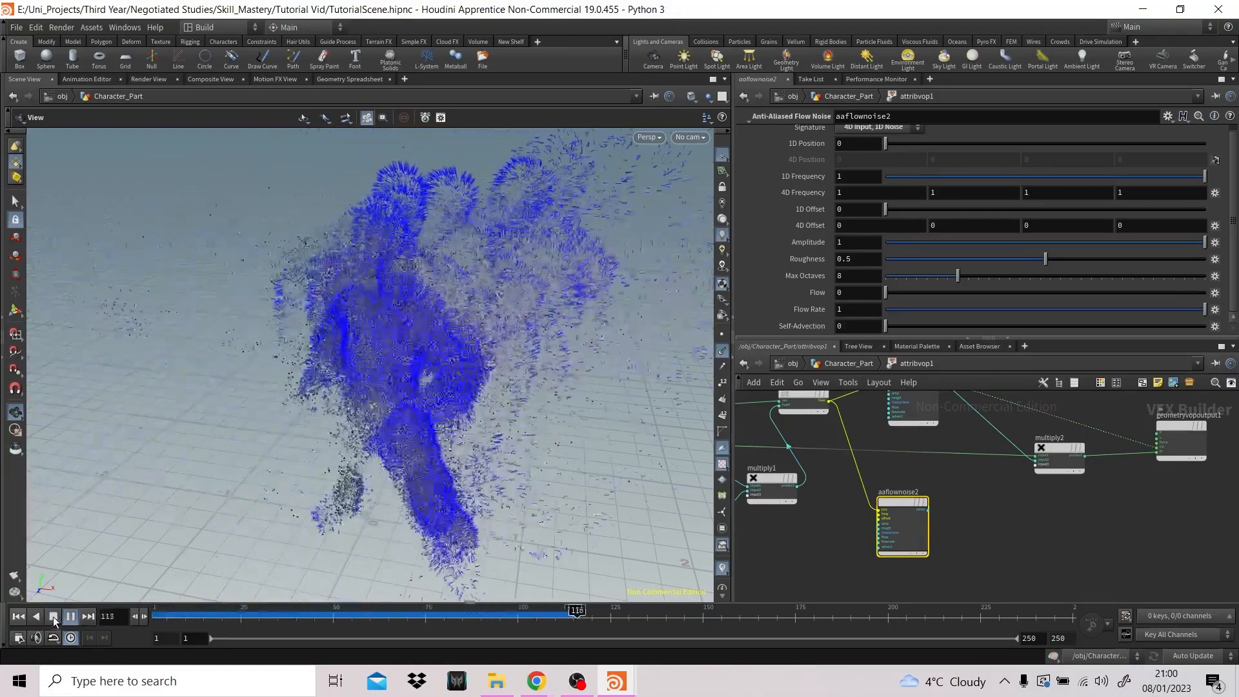
pyautogui.click(53, 616)
# - Add a Normalize node and connect aaflownoise2's noise output to its input
pyautogui.press('Tab')
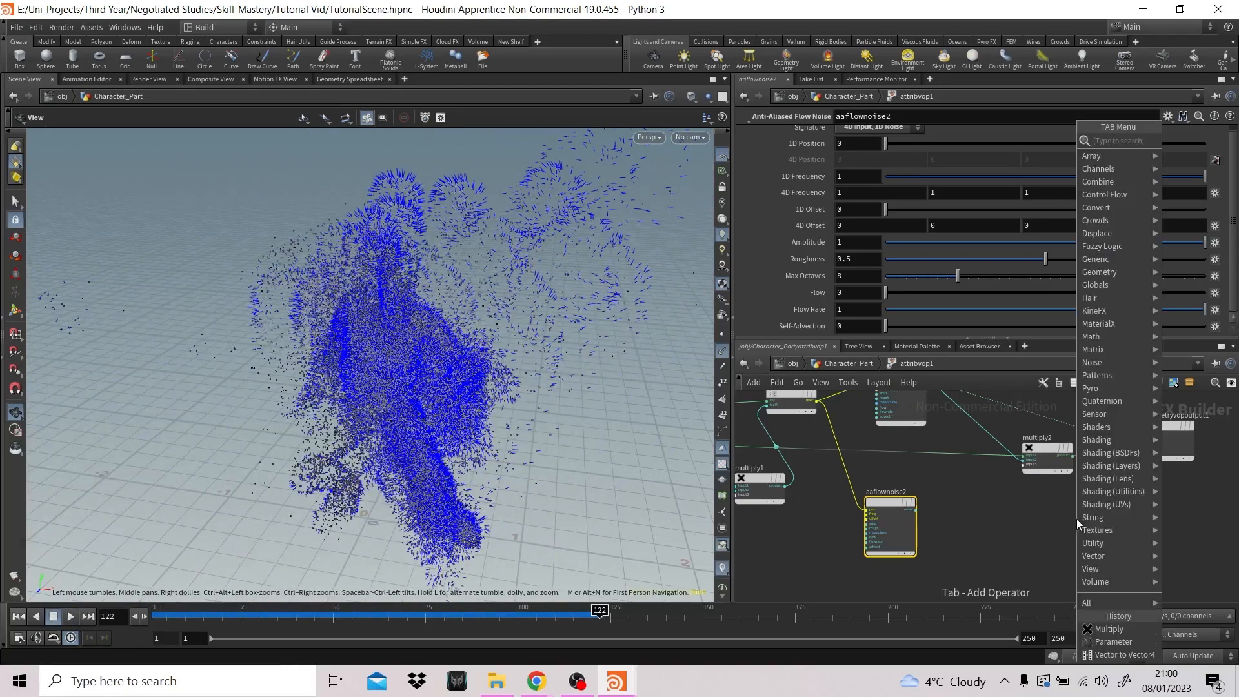
pyautogui.write('nor')
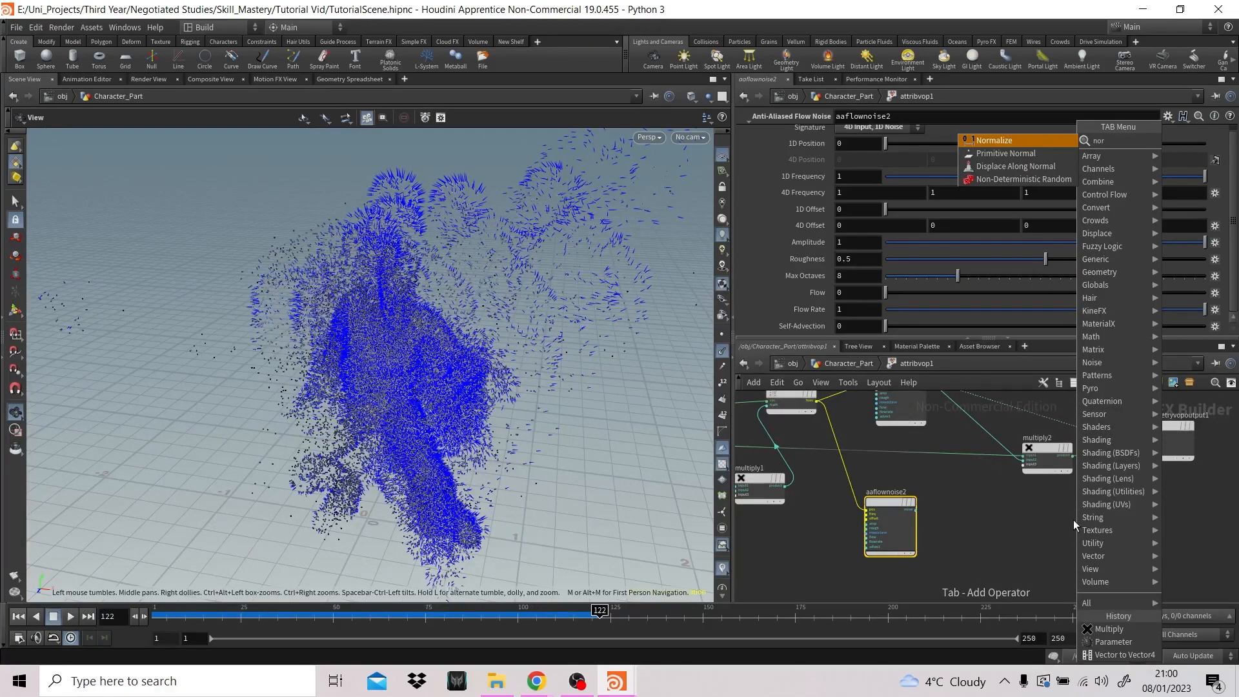
pyautogui.press('Return')
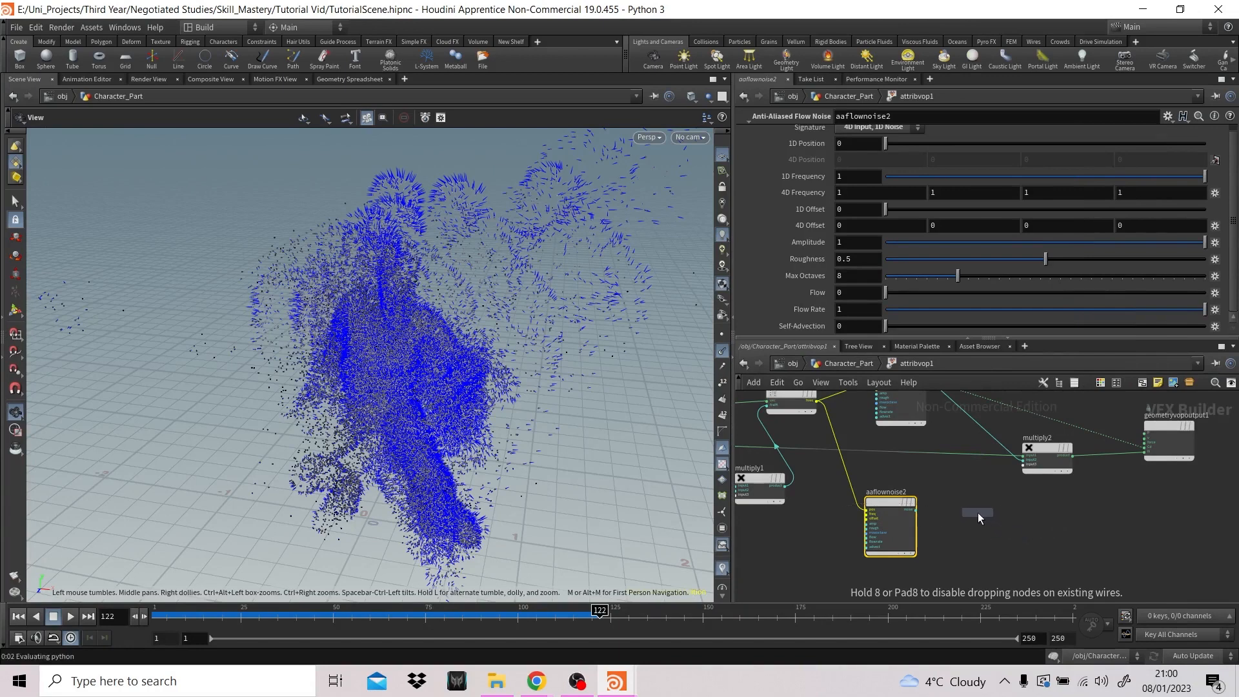
pyautogui.click(978, 509)
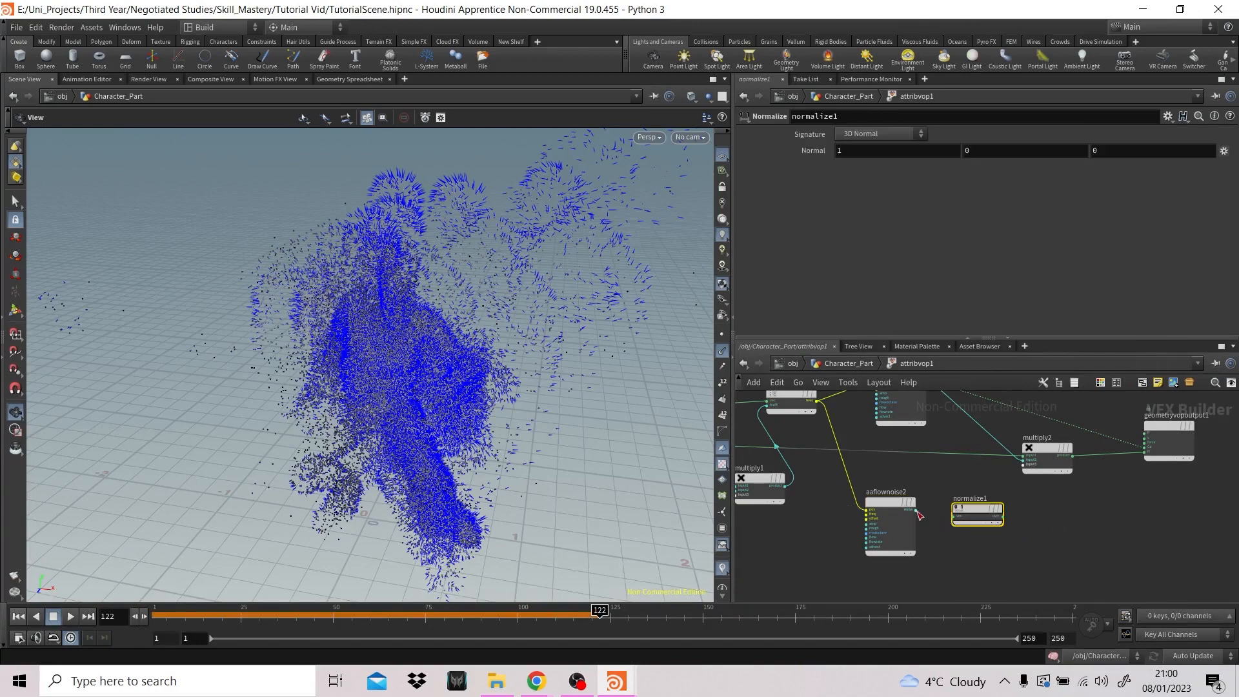
pyautogui.moveTo(917, 511); pyautogui.dragTo(955, 516)
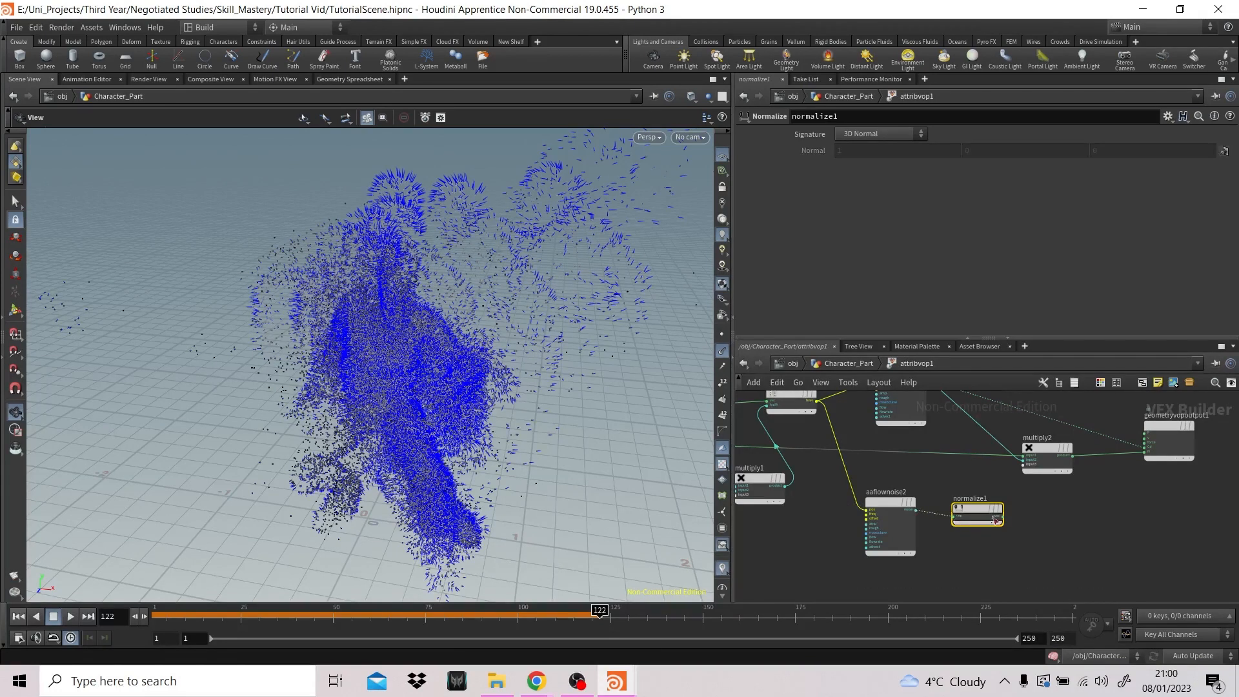
# - Add an Add node fed by normalize1's output
pyautogui.moveTo(1005, 516); pyautogui.dragTo(843, 541, button='middle')
pyautogui.scroll(1, 843, 540)
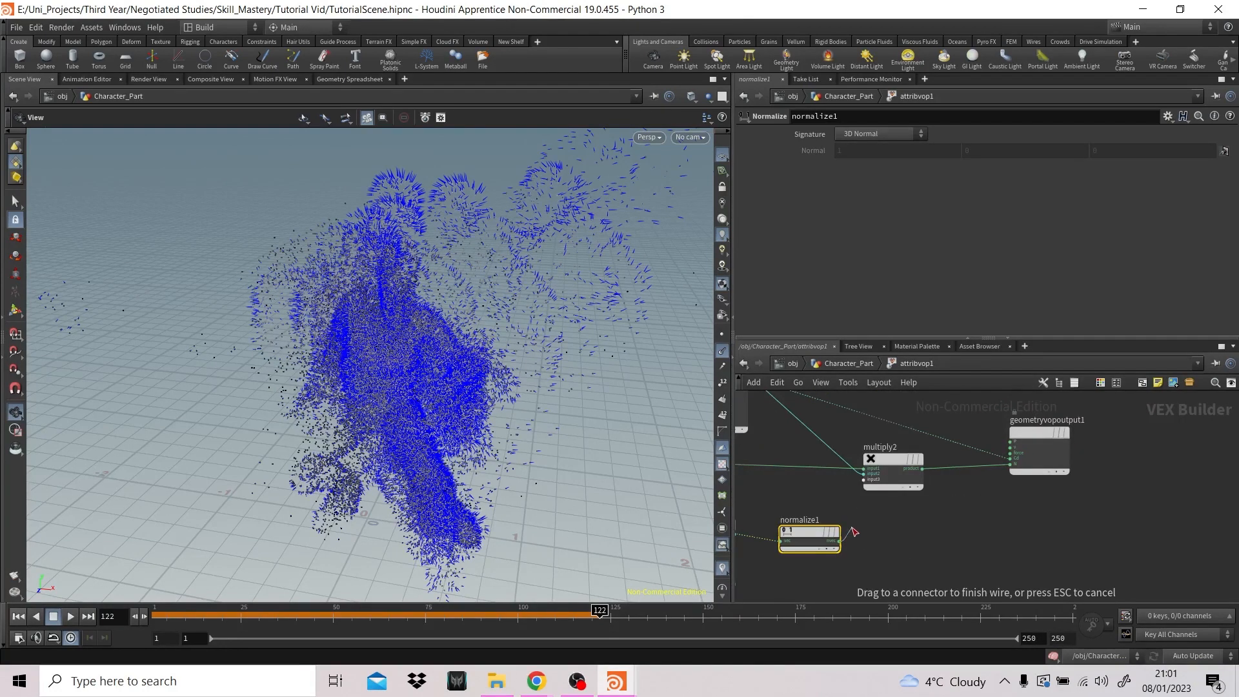
pyautogui.moveTo(868, 526); pyautogui.dragTo(898, 536)
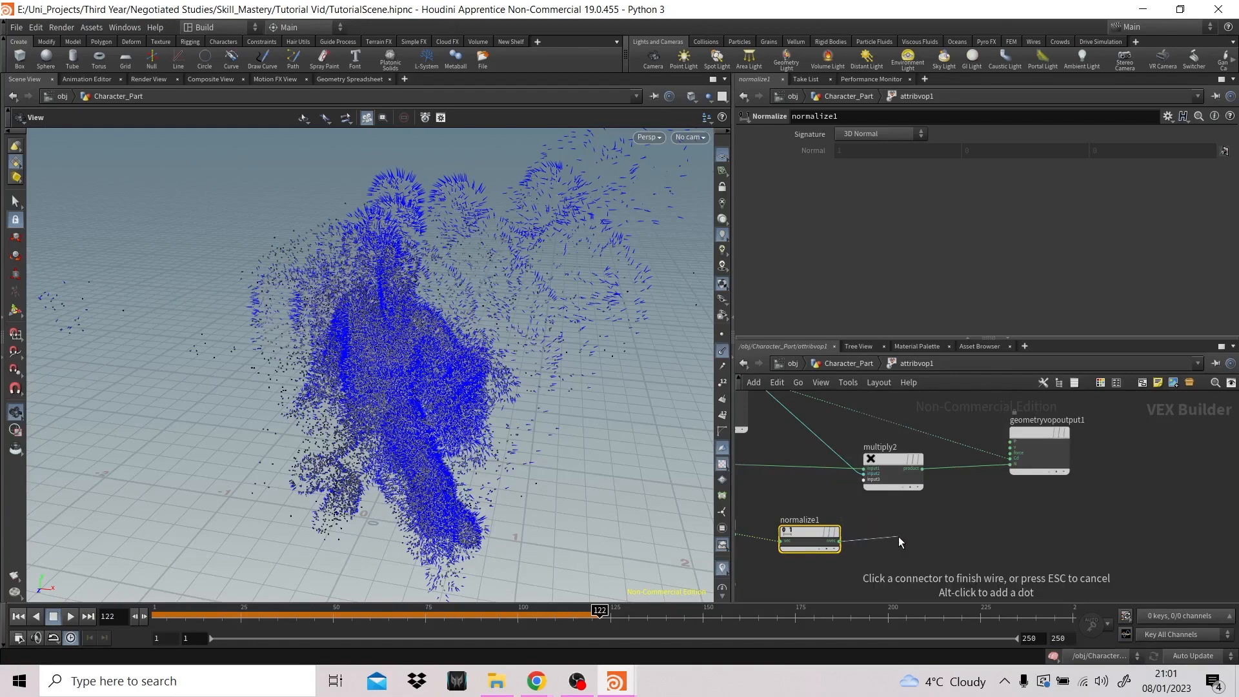
pyautogui.press('Tab')
pyautogui.write('add')
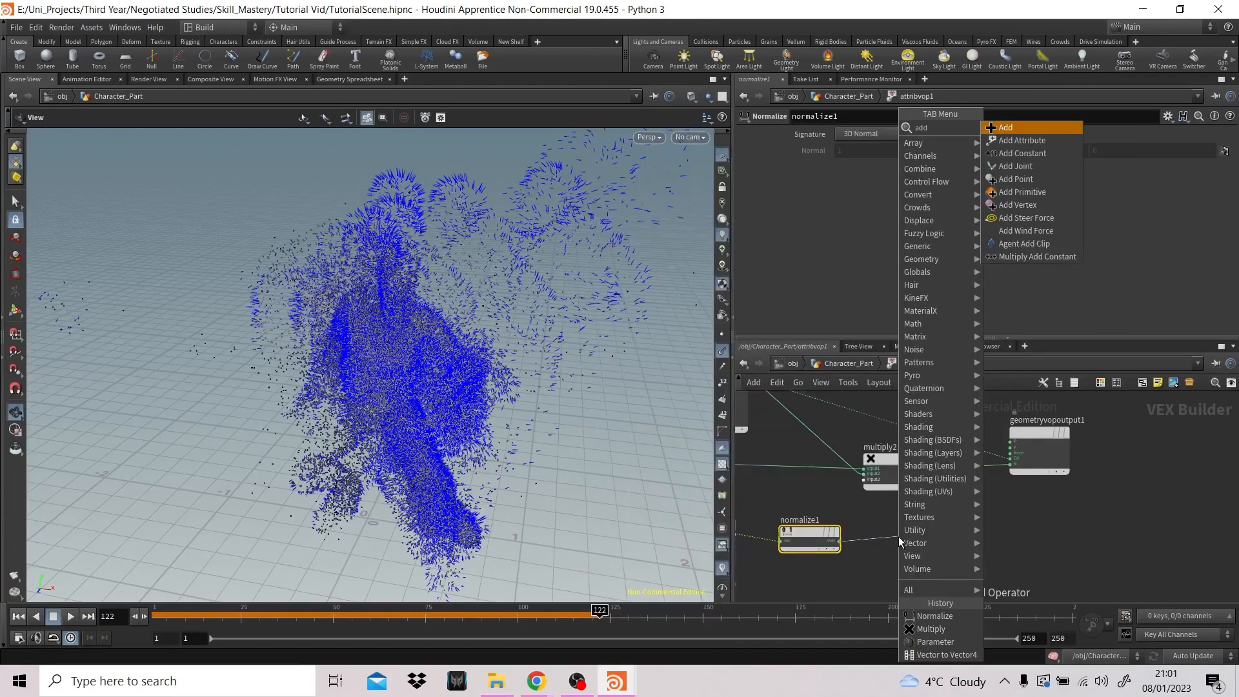
pyautogui.press('Return')
pyautogui.click(898, 536)
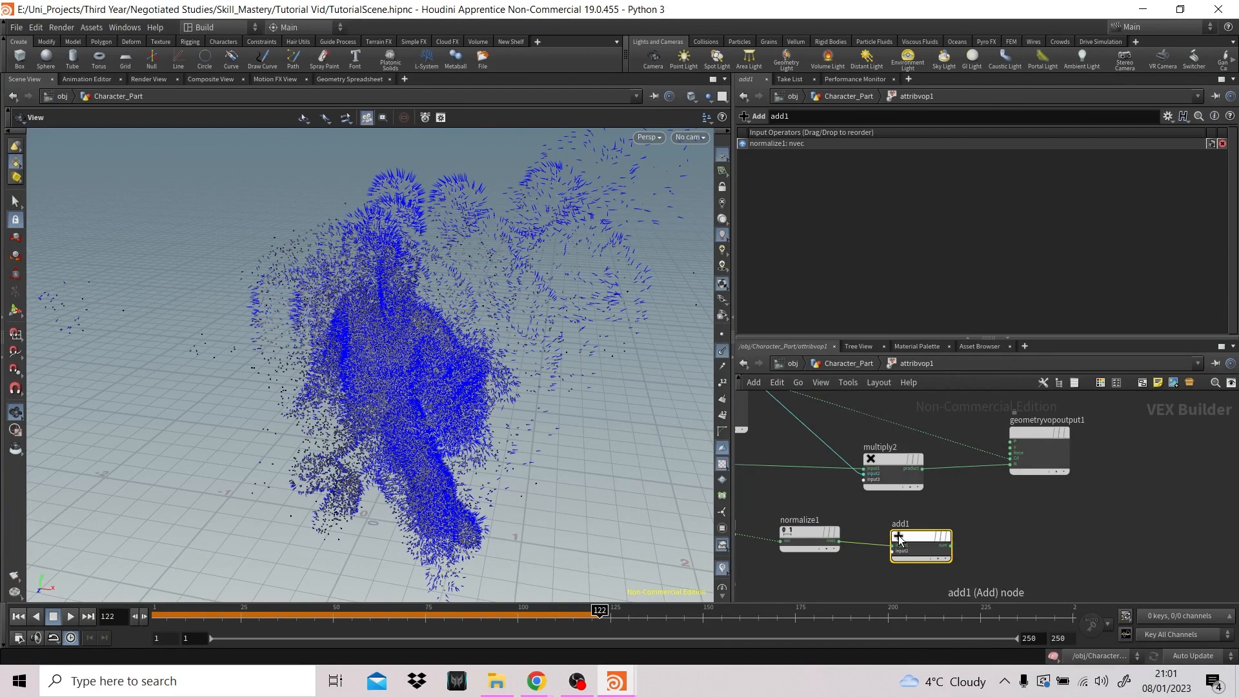
# - Move add1 in front of multiply2 and wire N into its first input and normalize1 into its second
pyautogui.moveTo(903, 538)
pyautogui.moveTo(919, 535); pyautogui.dragTo(793, 455)
pyautogui.moveTo(934, 557); pyautogui.dragTo(1057, 568, button='middle')
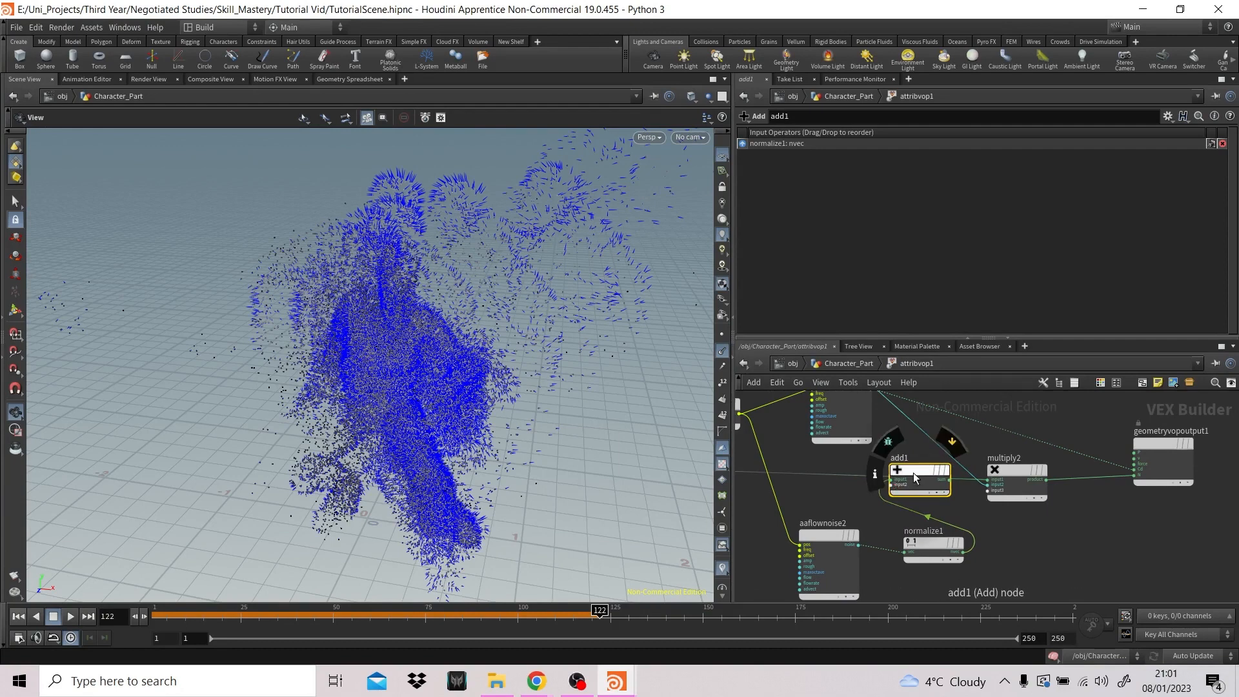
pyautogui.moveTo(894, 484); pyautogui.dragTo(980, 553)
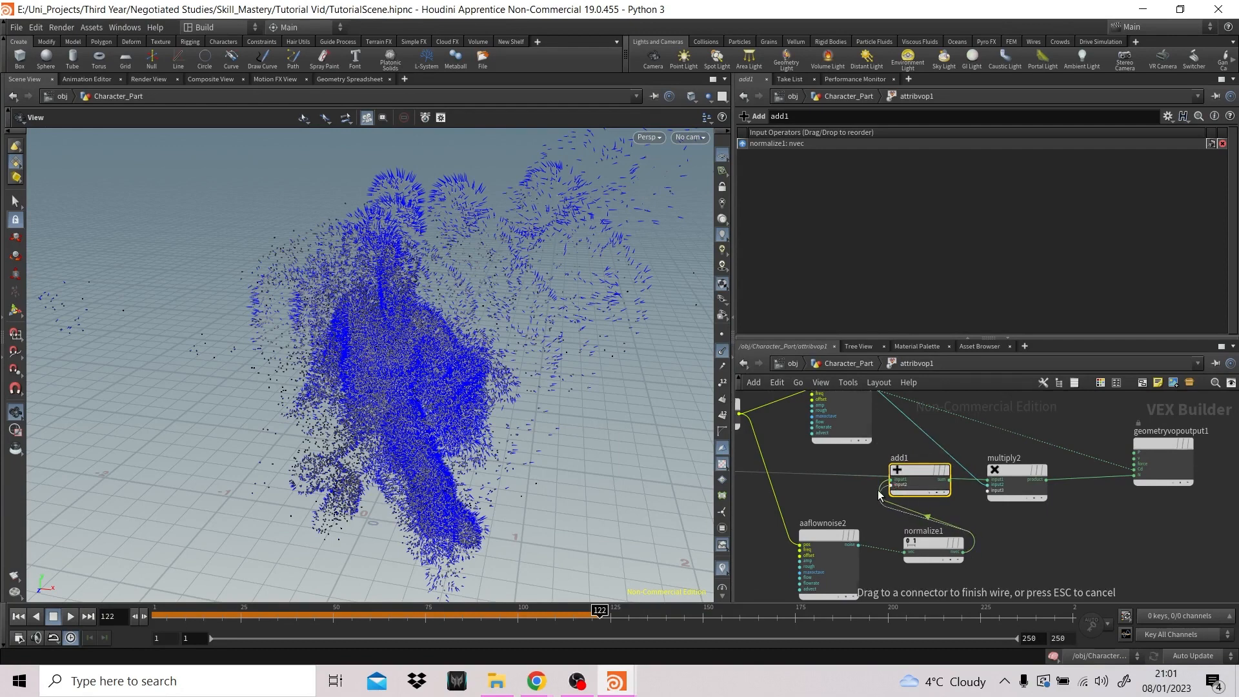
pyautogui.moveTo(912, 476)
pyautogui.mouseDown()
pyautogui.moveTo(919, 466)
pyautogui.moveTo(914, 475)
pyautogui.mouseUp()
pyautogui.moveTo(820, 474); pyautogui.dragTo(903, 471)
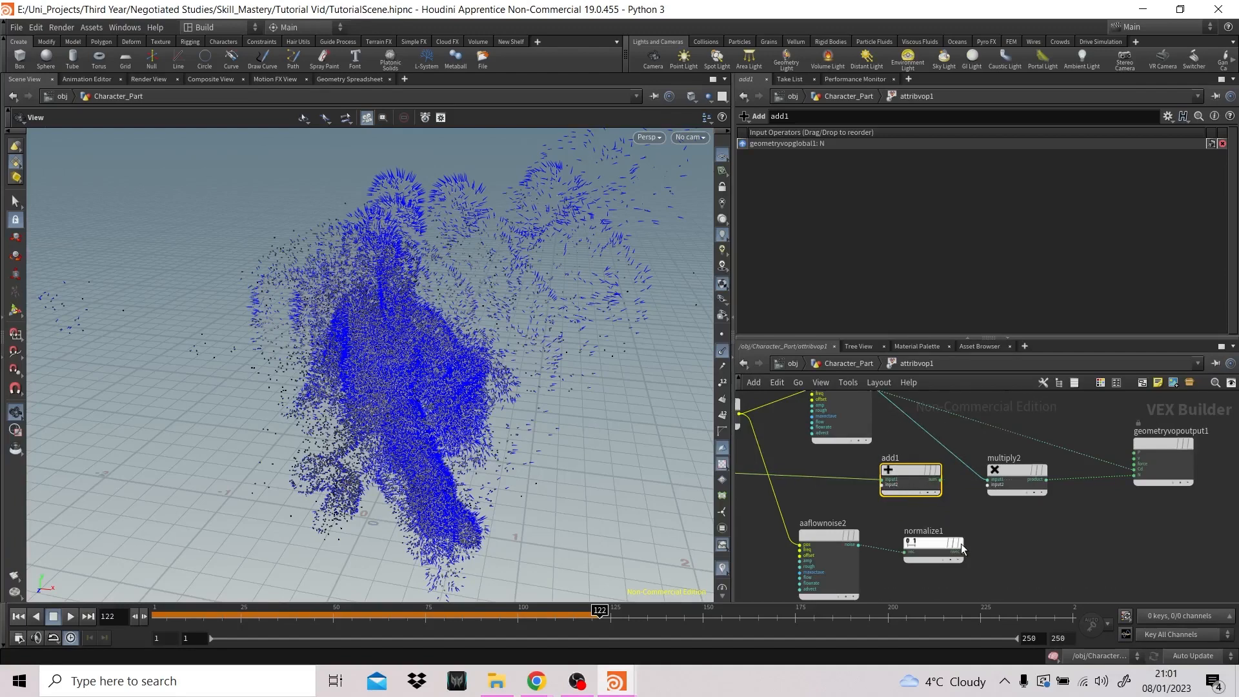
pyautogui.moveTo(963, 553); pyautogui.dragTo(920, 503)
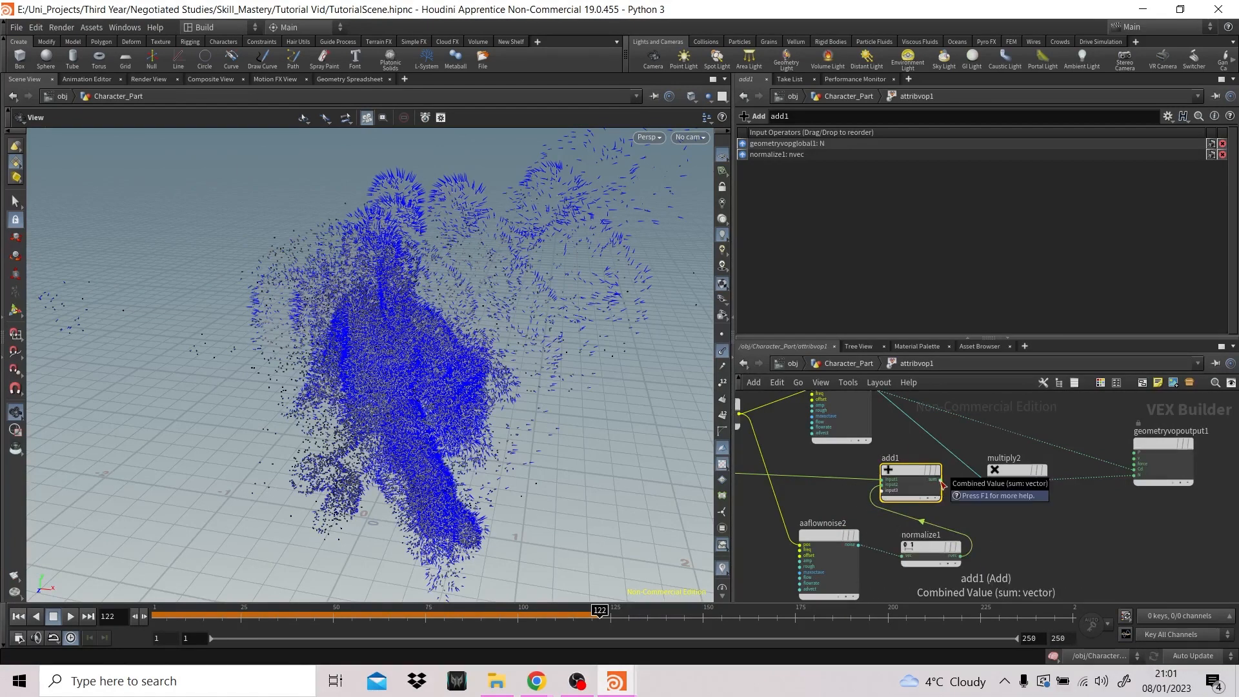
# - Connect add1's sum to multiply2's first input and aaflownoise1's noise to its second input
pyautogui.moveTo(941, 484); pyautogui.dragTo(989, 479)
pyautogui.moveTo(912, 416); pyautogui.dragTo(898, 440, button='middle')
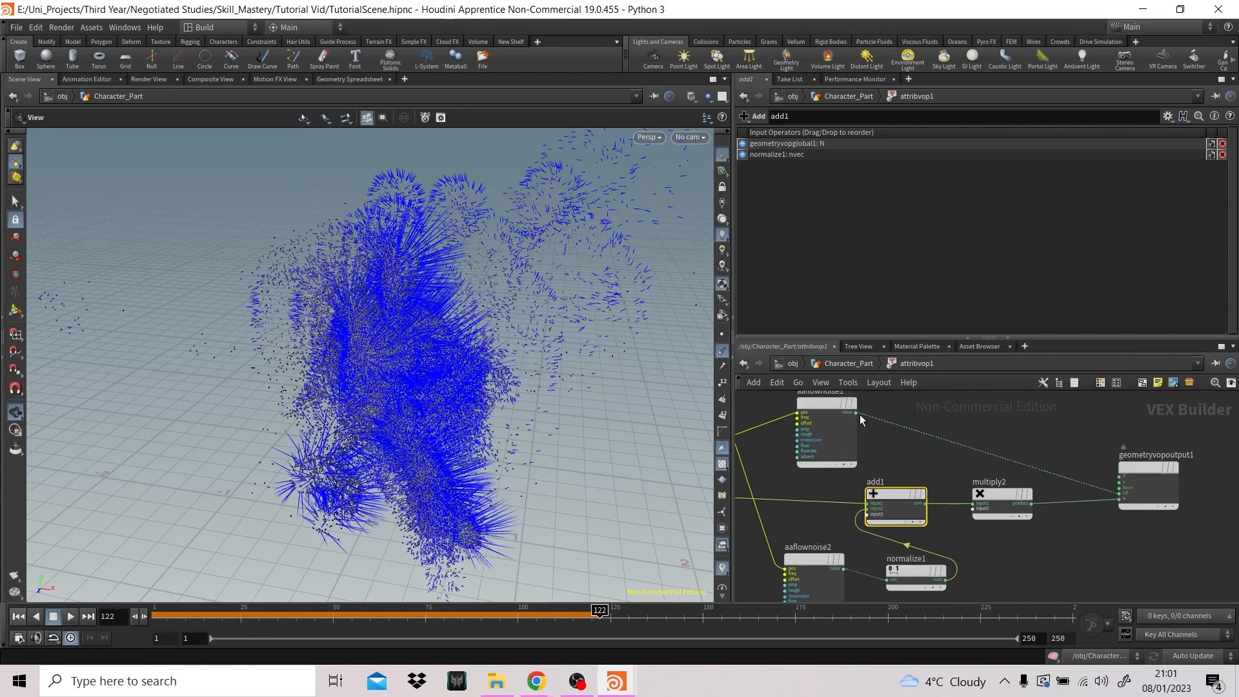
pyautogui.moveTo(856, 412); pyautogui.dragTo(971, 509)
pyautogui.click(1069, 542)
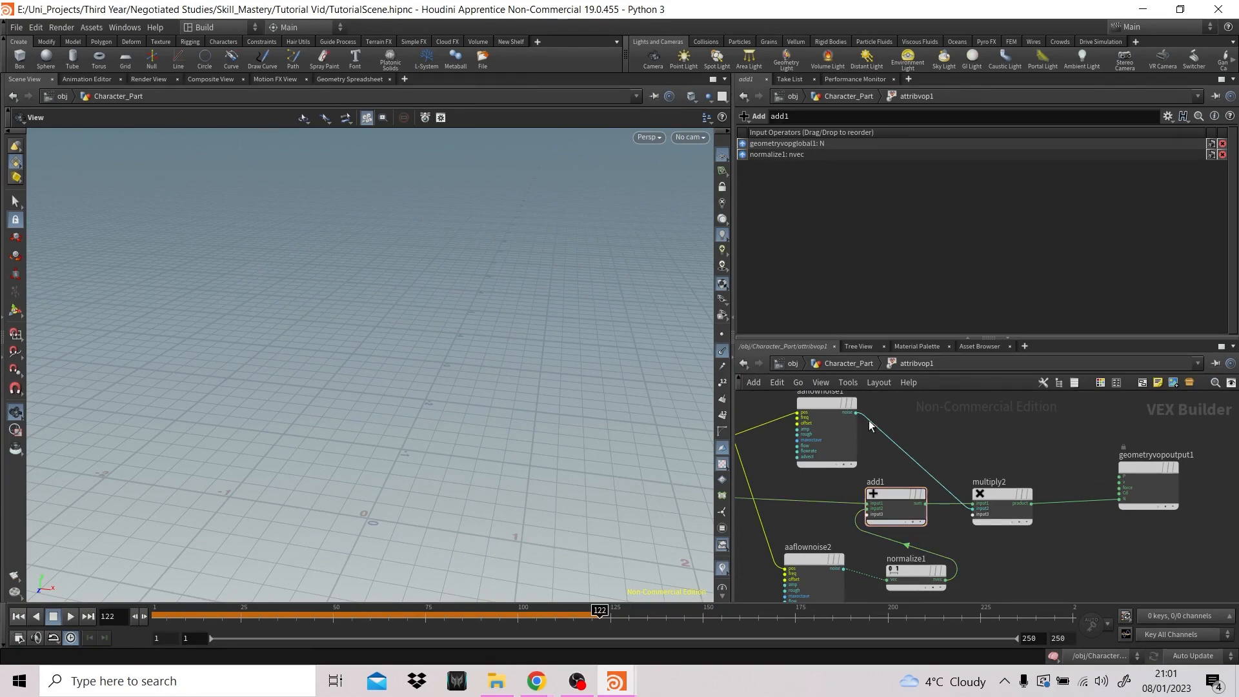
# - Connect aaflownoise1's noise output to the Cd input of geometryvopoutput1
pyautogui.moveTo(857, 414); pyautogui.dragTo(850, 461, button='middle')
pyautogui.moveTo(849, 455); pyautogui.dragTo(1109, 541)
pyautogui.moveTo(1124, 569); pyautogui.dragTo(1034, 506, button='middle')
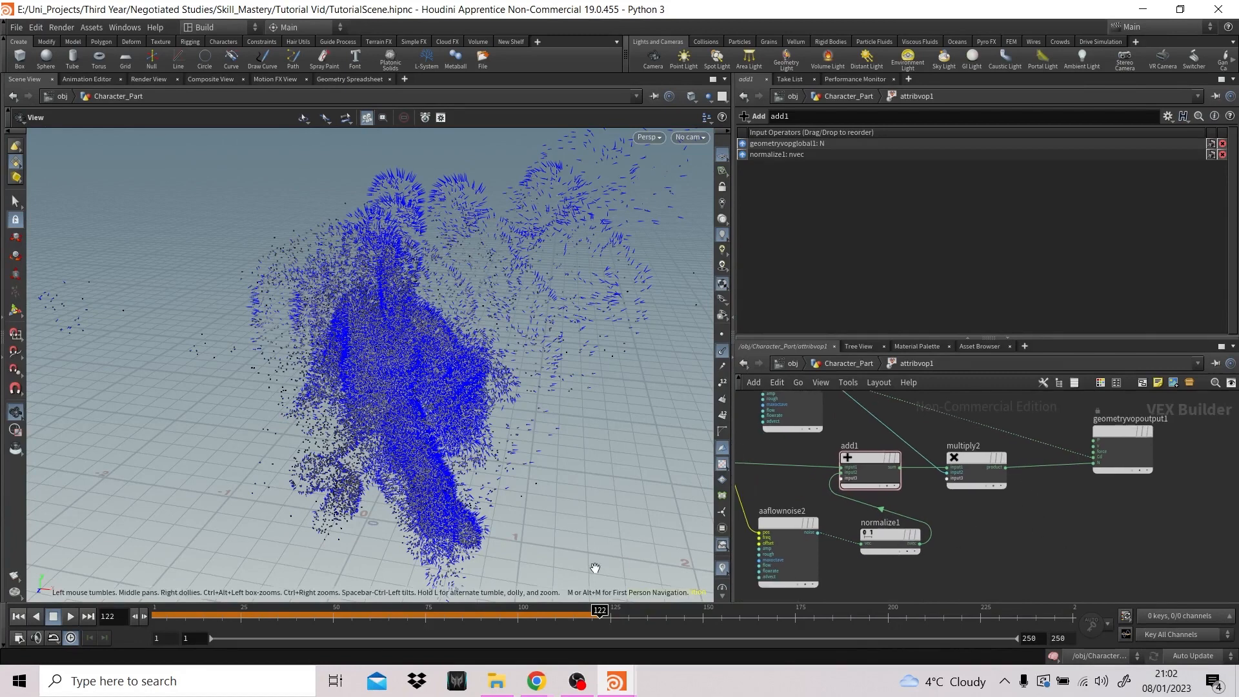
# - Play the particle simulation from frame 1 to examine the noise-driven normals, and return to the start
pyautogui.click(19, 616)
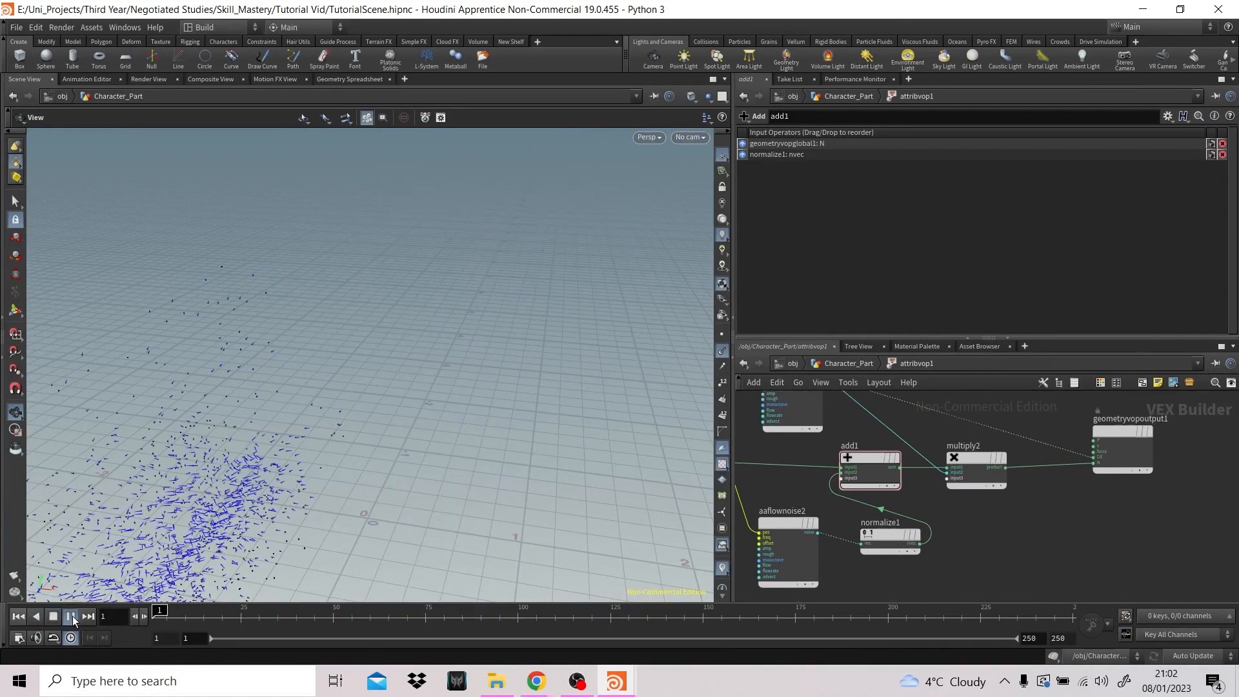
pyautogui.click(71, 616)
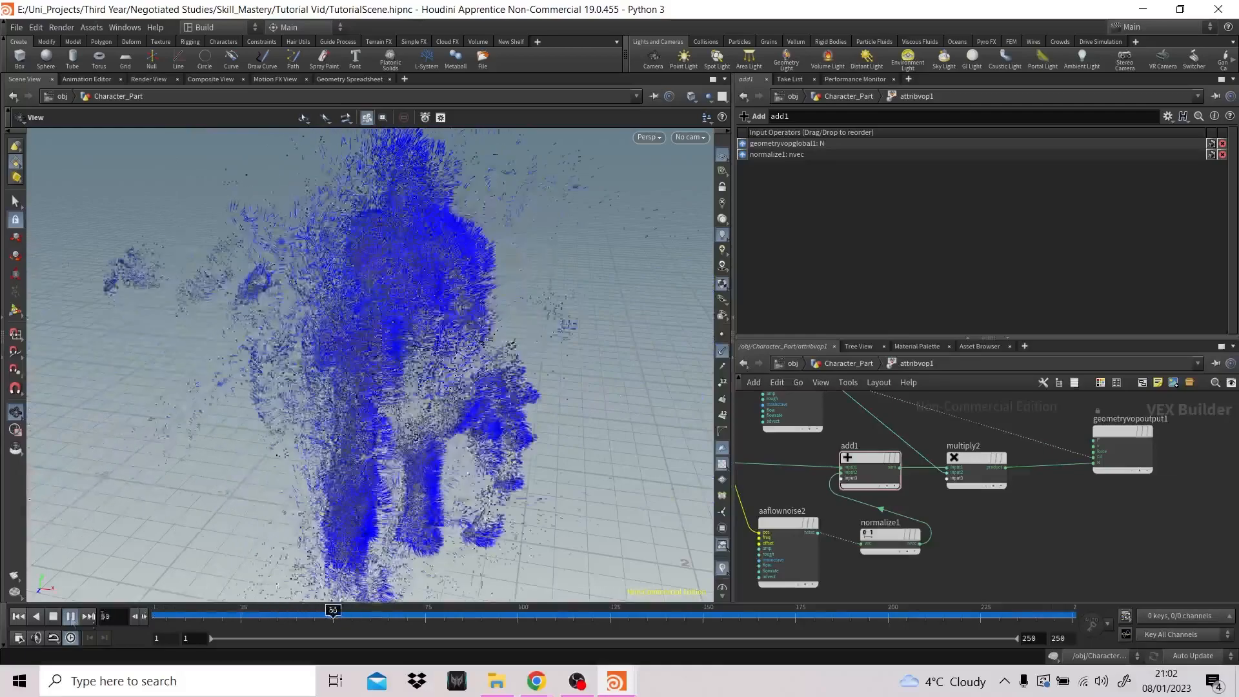
pyautogui.click(54, 618)
pyautogui.click(19, 616)
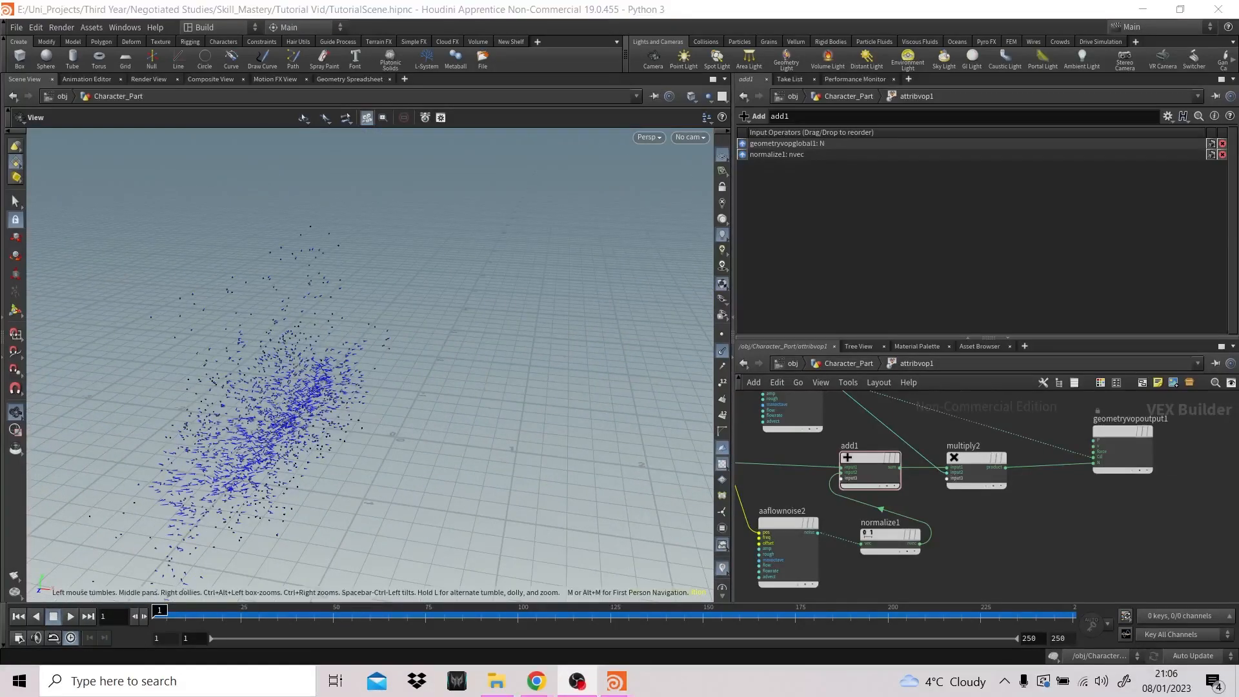
# - Leave attribvop1 for the Character_Part network and open the inside of popnet
pyautogui.click(842, 363)
pyautogui.moveTo(910, 478); pyautogui.dragTo(947, 473, button='middle')
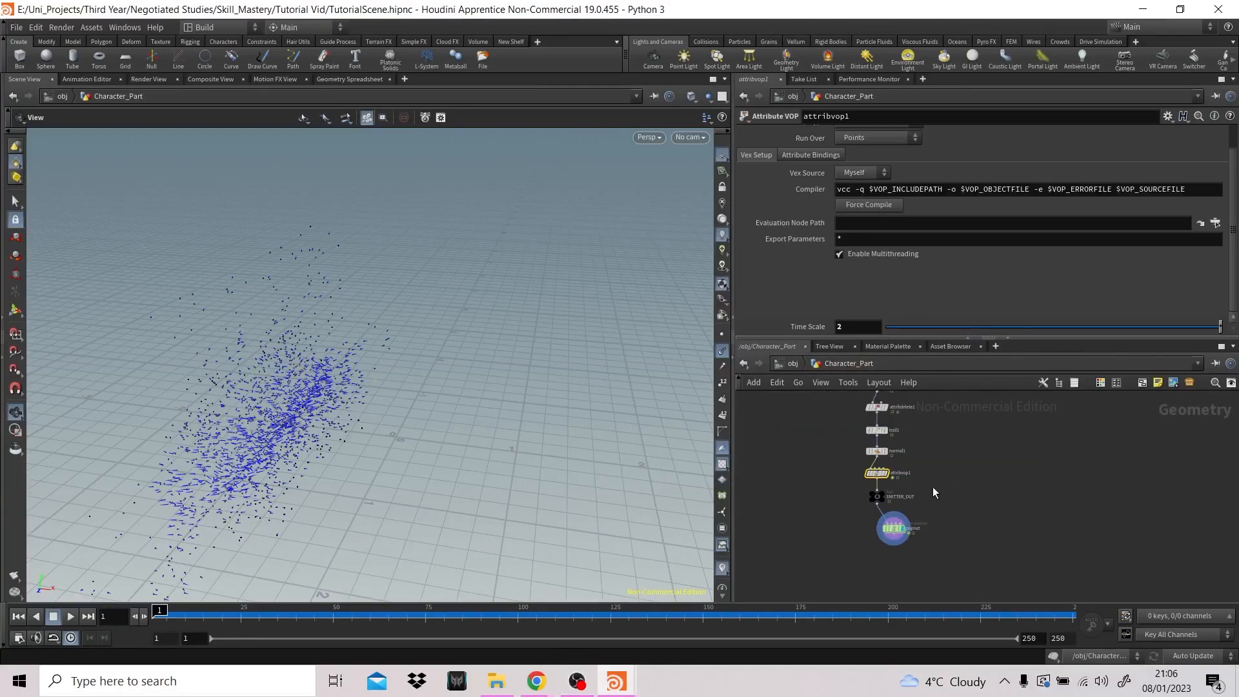
pyautogui.doubleClick(891, 536)
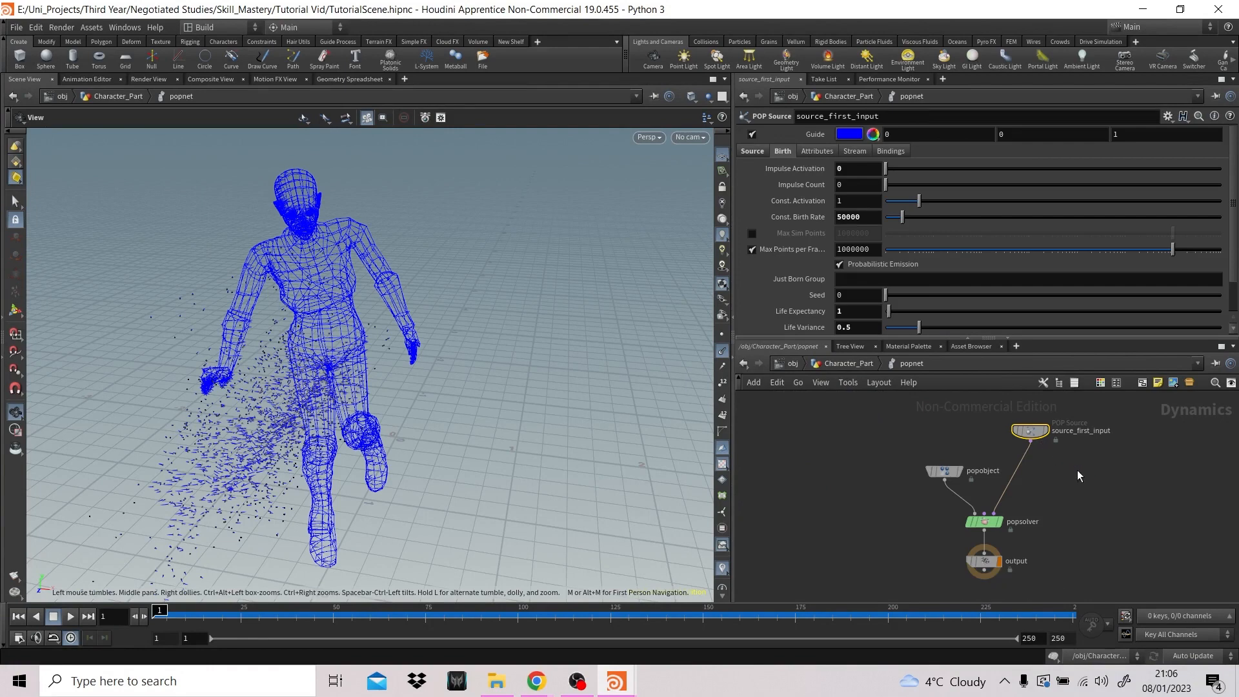
pyautogui.moveTo(1077, 469); pyautogui.dragTo(1031, 466, button='middle')
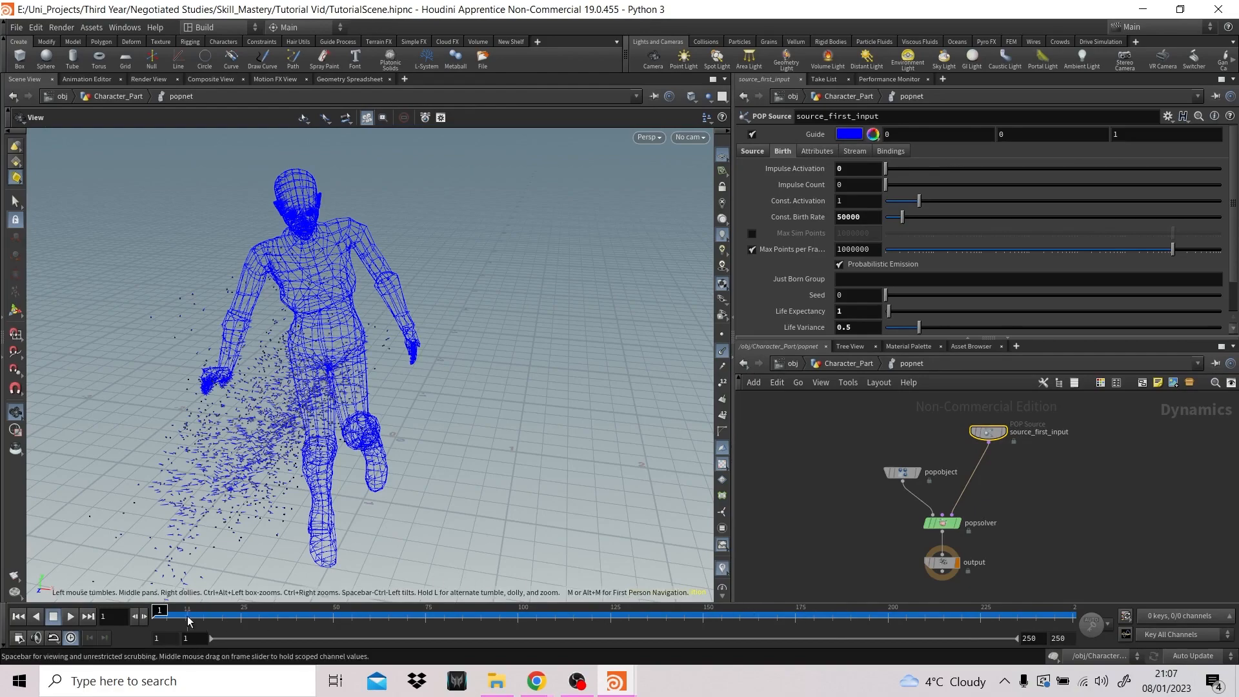
# - Keyframe Const. Activation on source_first_input at 1 on frame 100 and at 0 on frame 99
pyautogui.moveTo(160, 609); pyautogui.dragTo(529, 587)
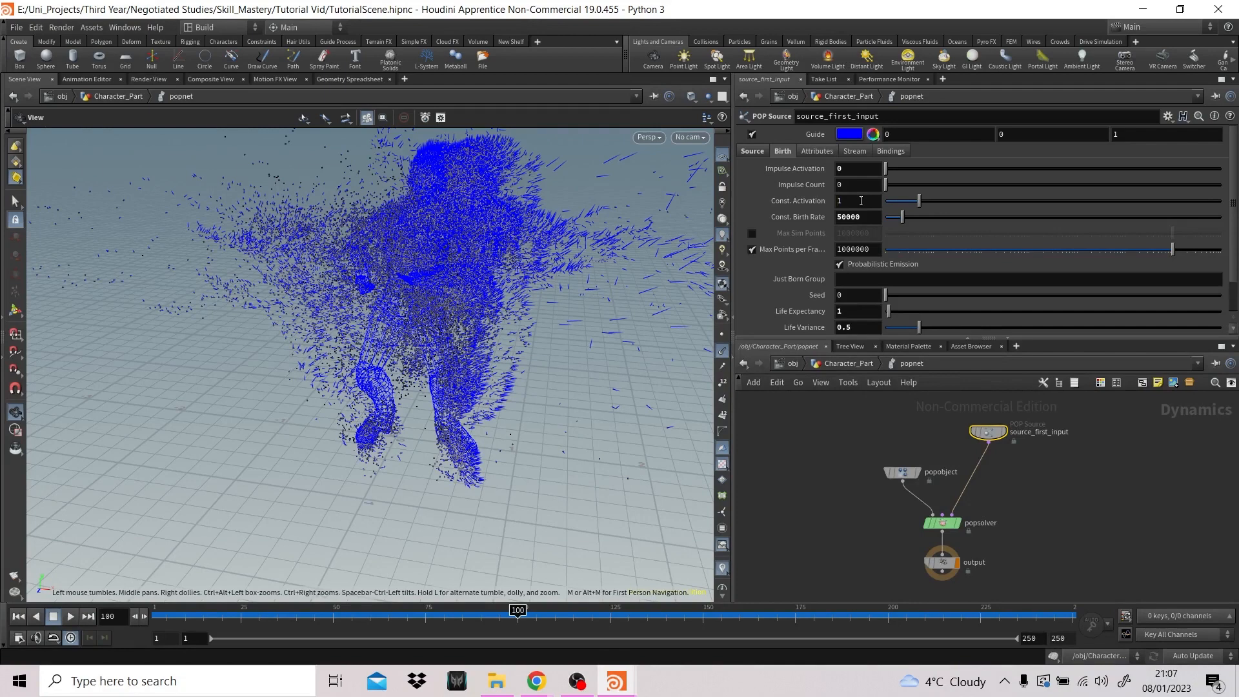
pyautogui.keyDown('alt'); pyautogui.click(861, 200); pyautogui.keyUp('alt')
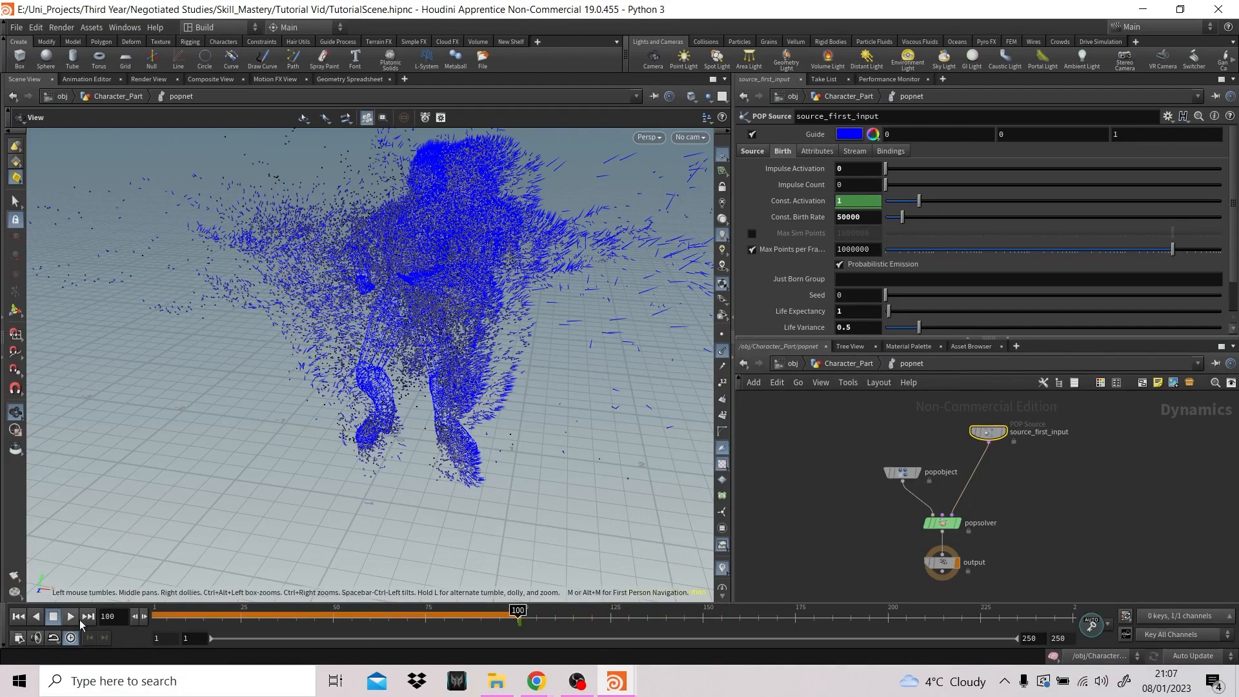
pyautogui.click(139, 616)
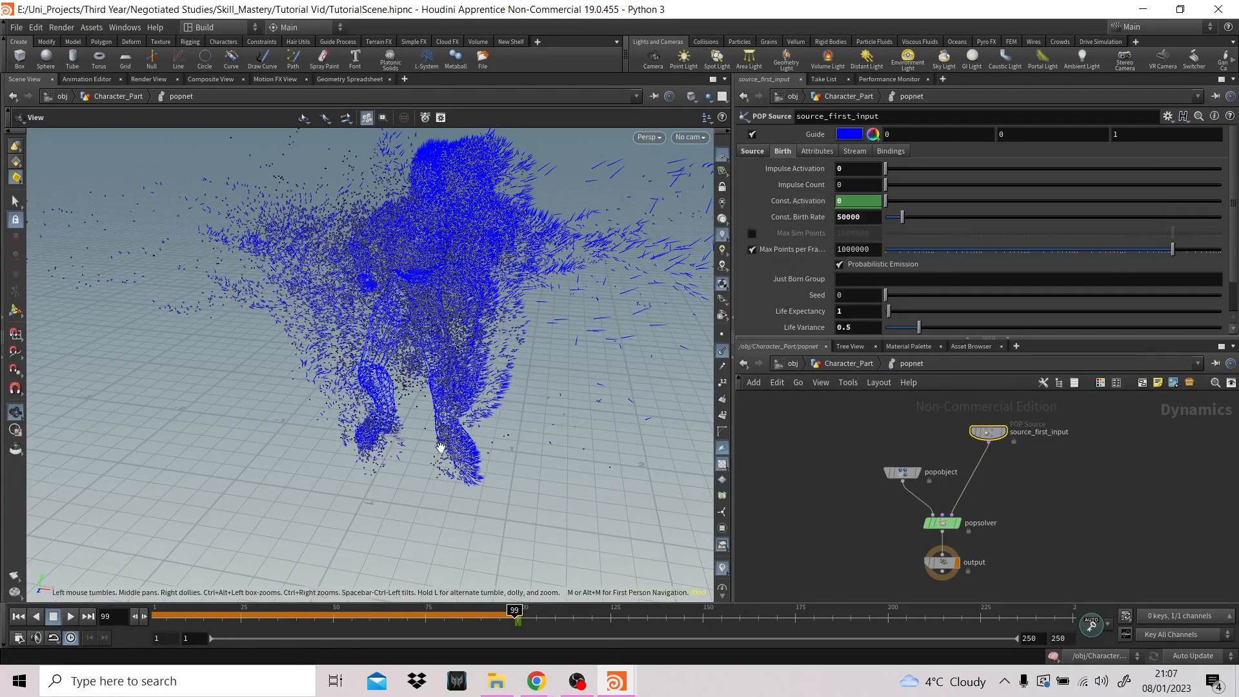
# - Replay the simulation from frame 1 to check when emission starts, and scrub back to frame 125
pyautogui.click(17, 617)
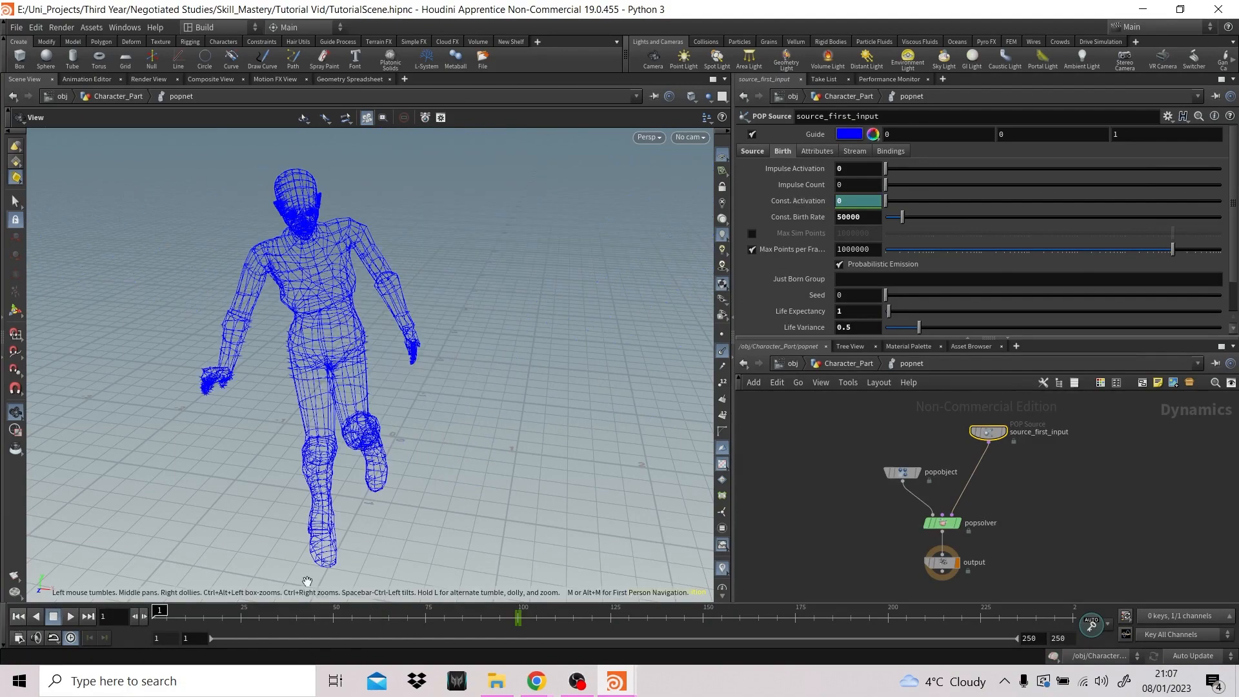
pyautogui.click(68, 618)
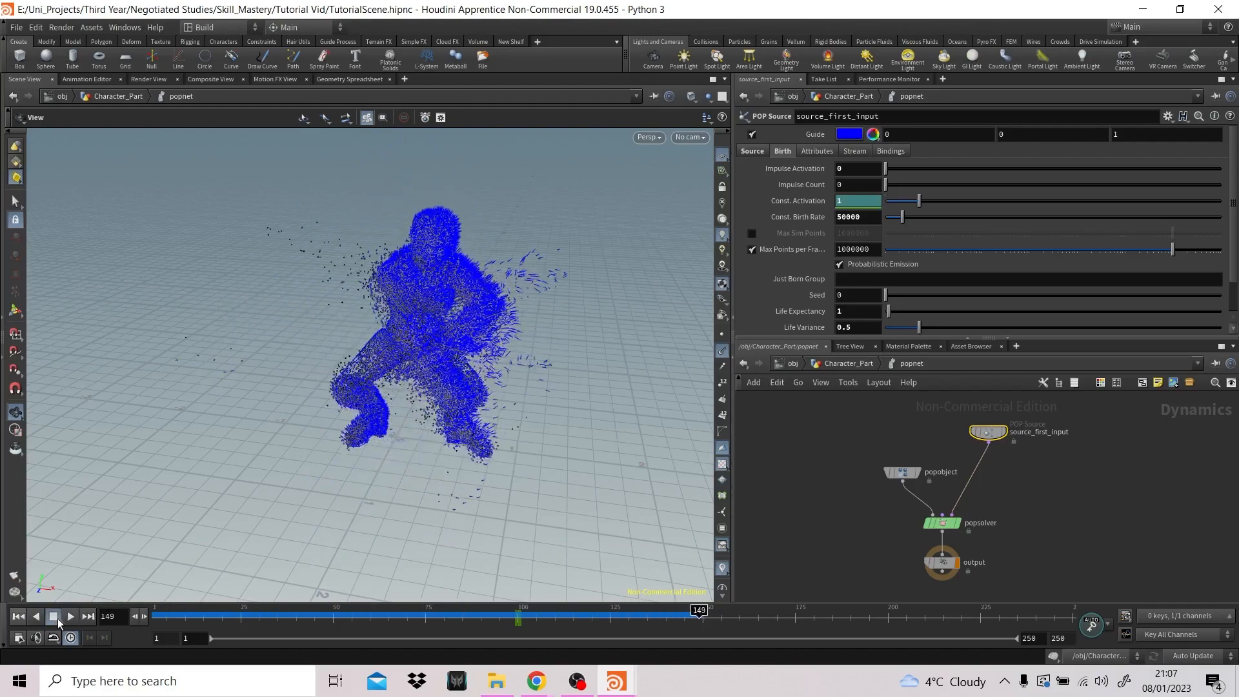
pyautogui.click(55, 618)
pyautogui.moveTo(699, 611)
pyautogui.mouseDown()
pyautogui.moveTo(517, 624)
pyautogui.moveTo(610, 621)
pyautogui.mouseUp()
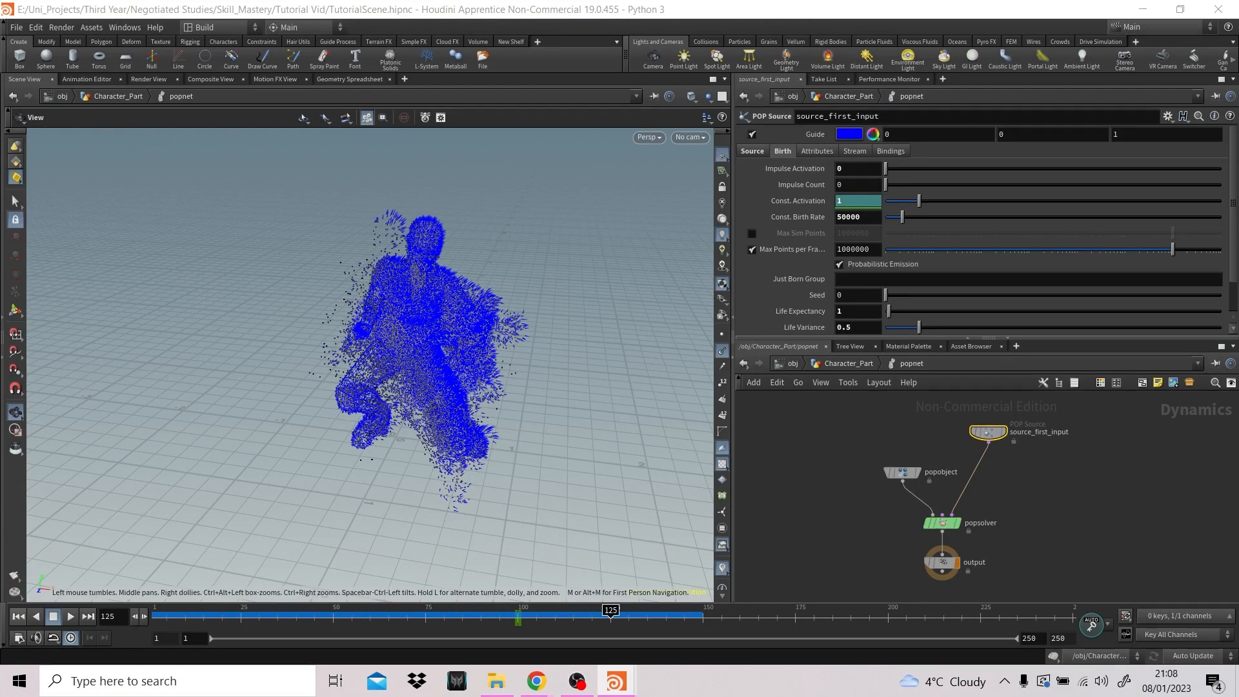
# - Set Const. Birth Rate to 10000 at frame 100 and keyframe that value at frame 125
pyautogui.click(843, 218)
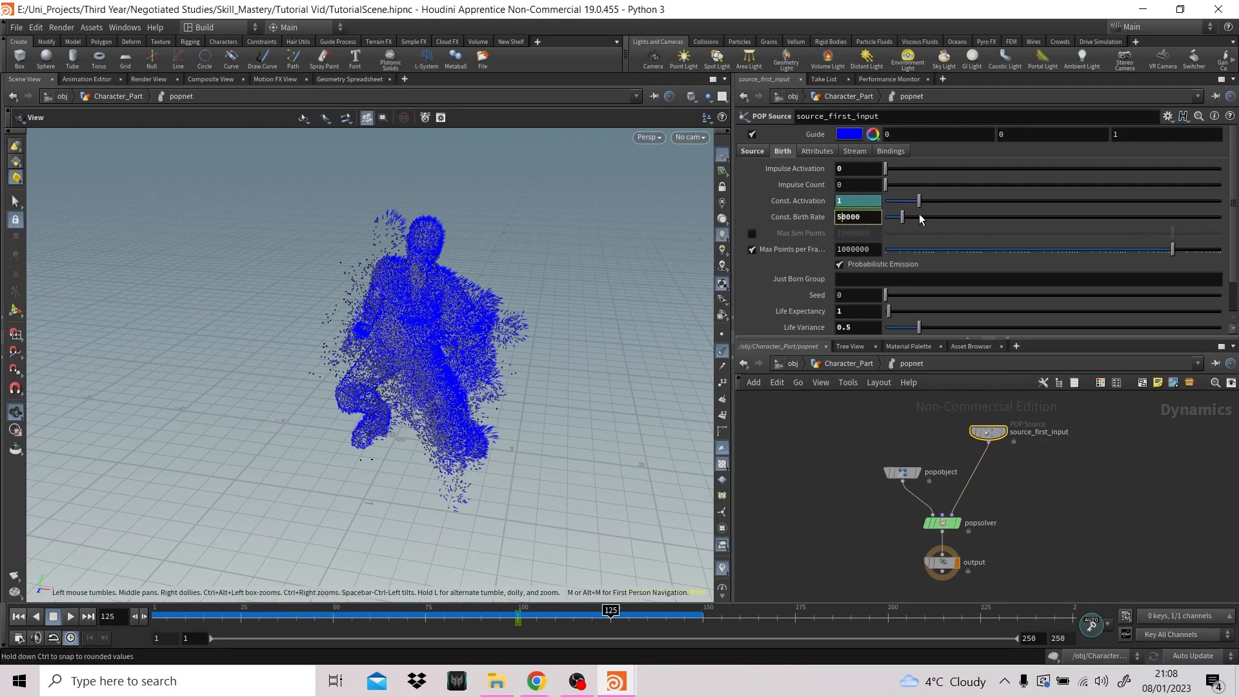
pyautogui.click(521, 621)
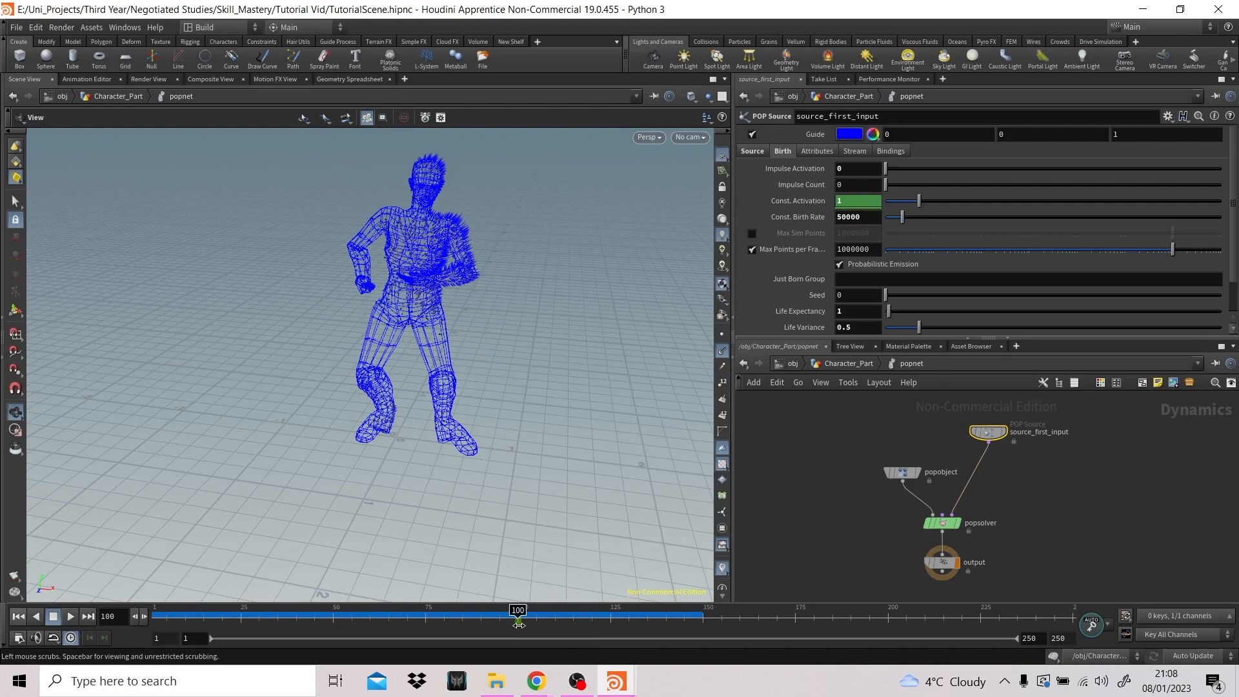
pyautogui.click(844, 220)
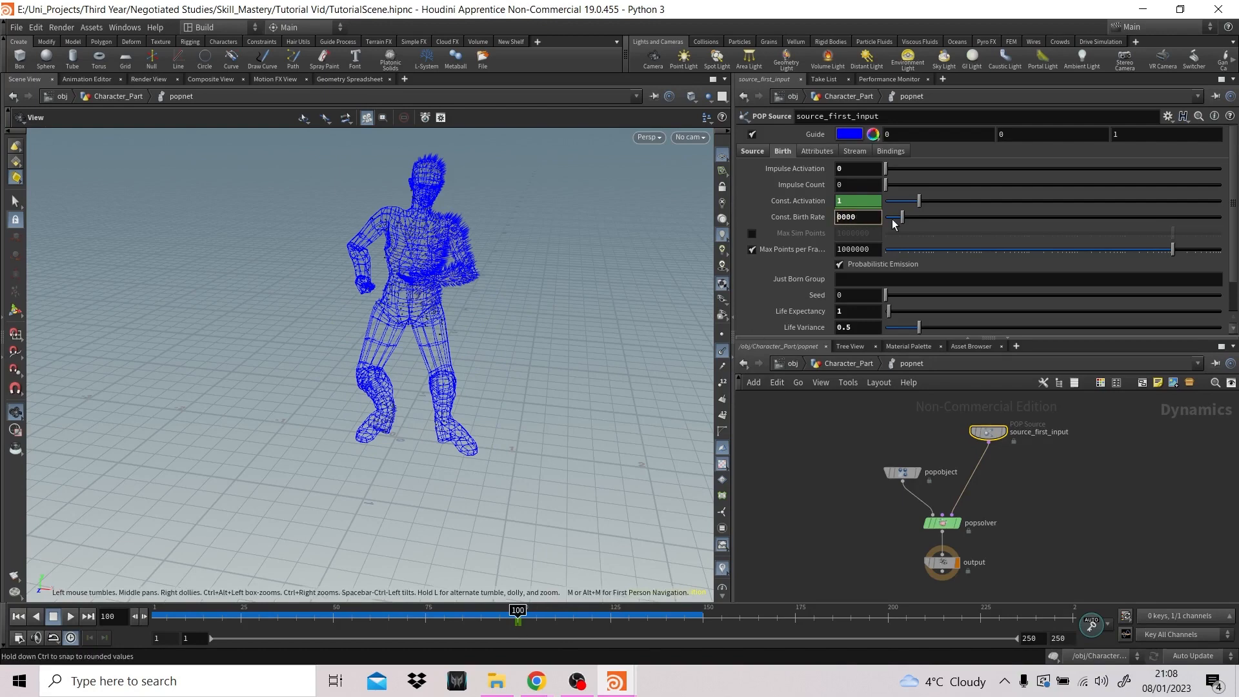
pyautogui.press('Return')
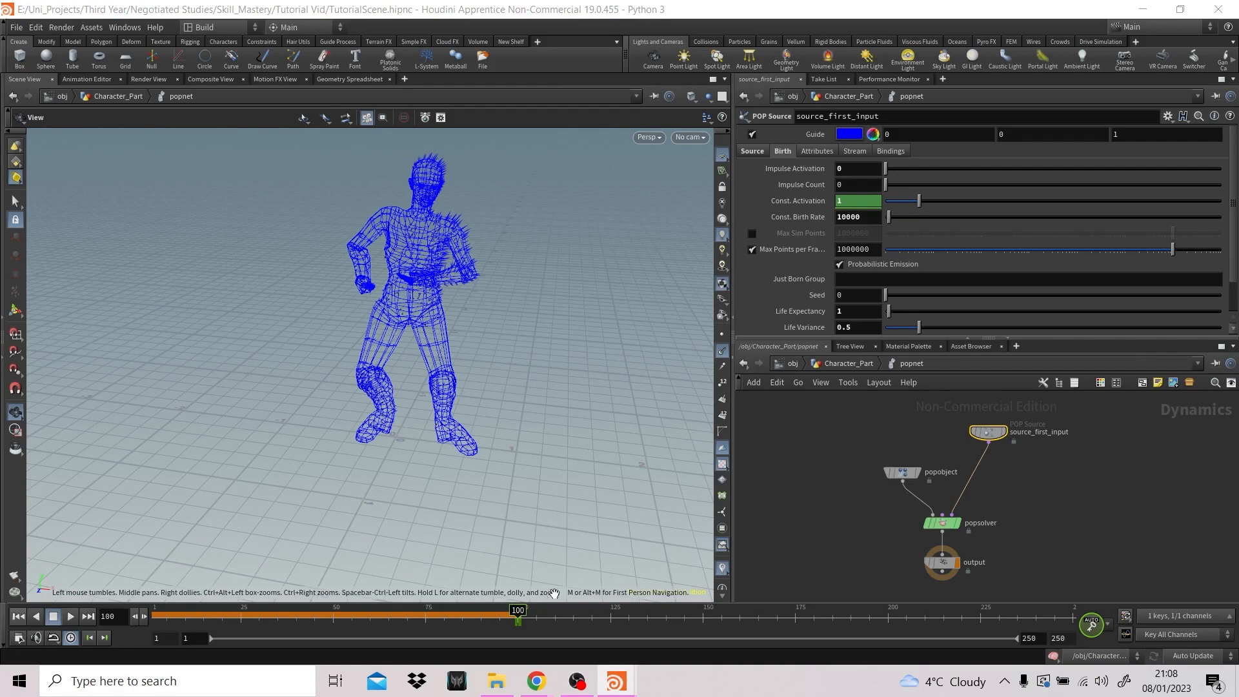
pyautogui.click(610, 623)
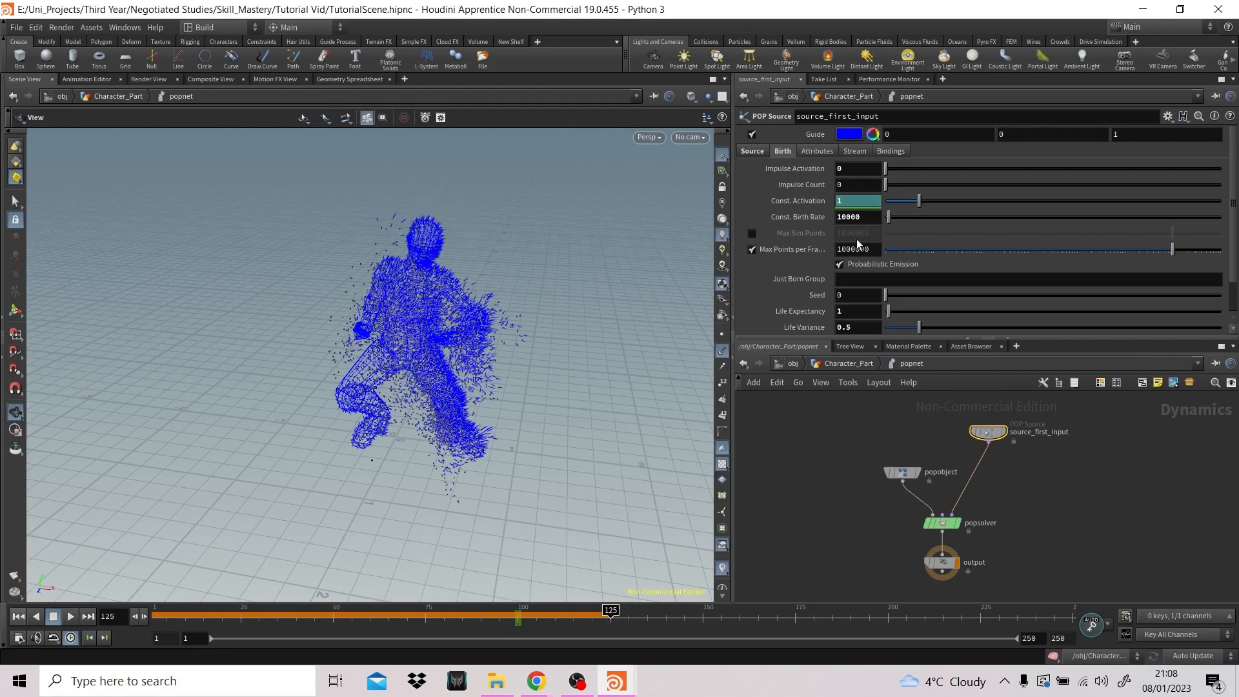
pyautogui.keyDown('alt'); pyautogui.click(868, 216); pyautogui.keyUp('alt')
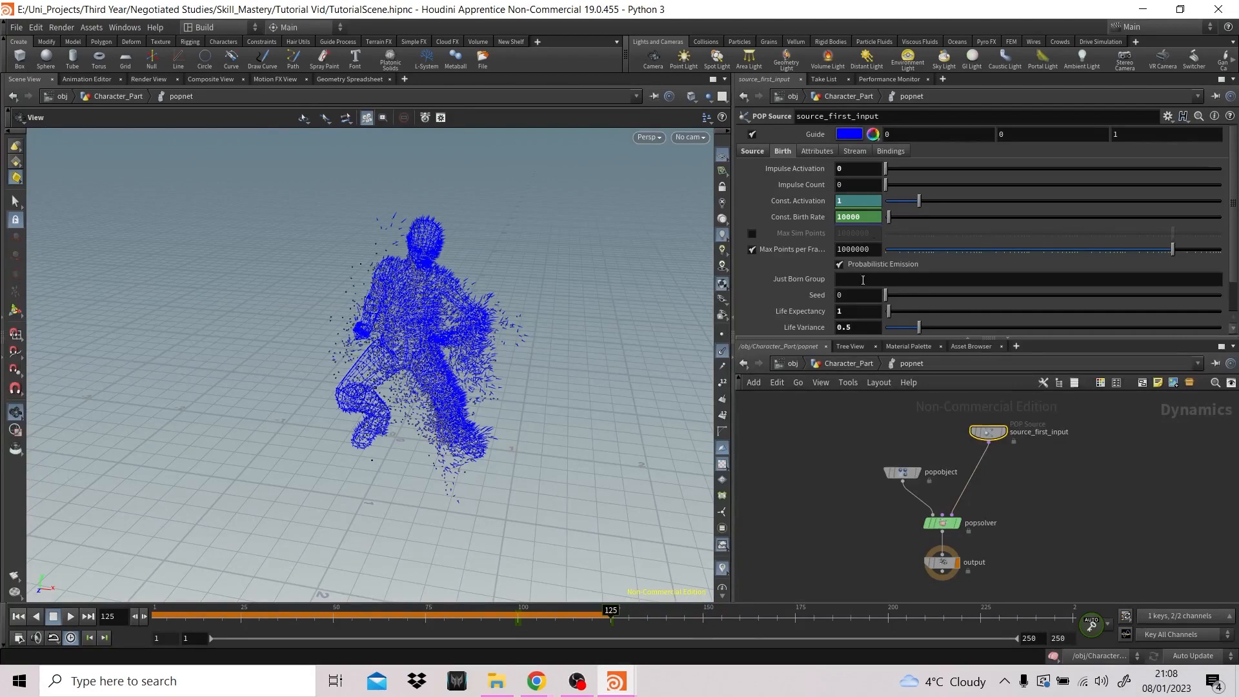
# - Keyframe Const. Birth Rate at 50000 on frame 150, and scrub through the following frames
pyautogui.click(702, 620)
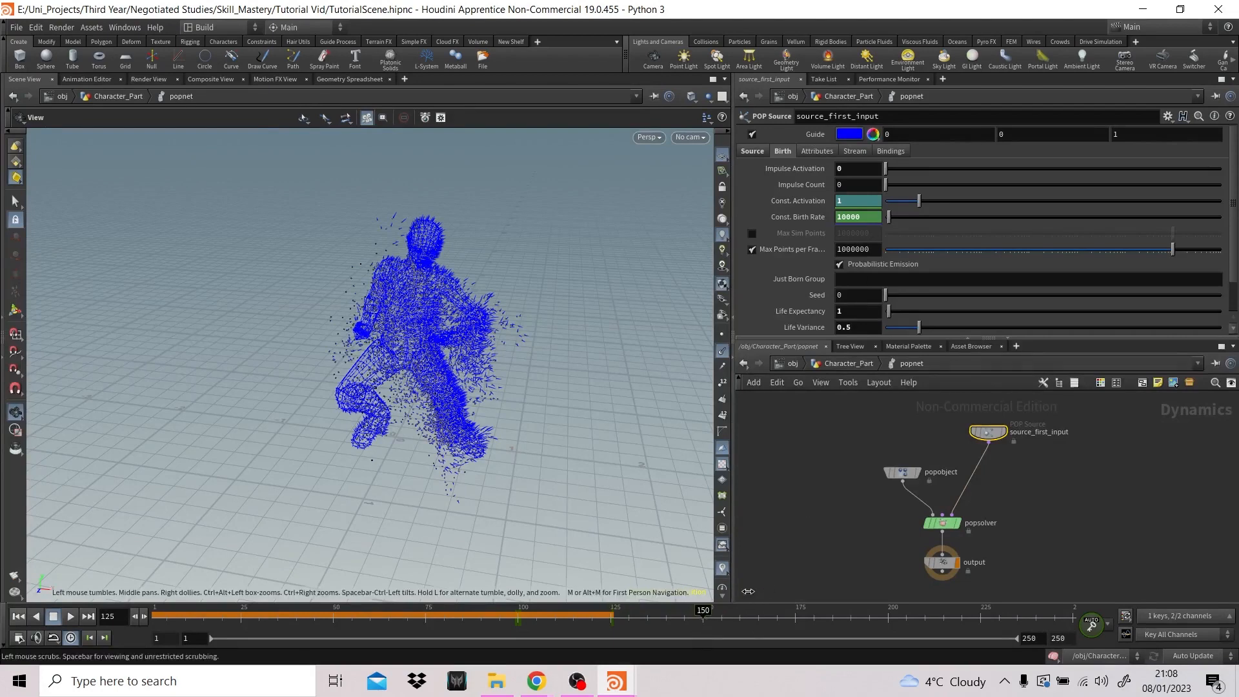
pyautogui.click(868, 218)
pyautogui.write('50')
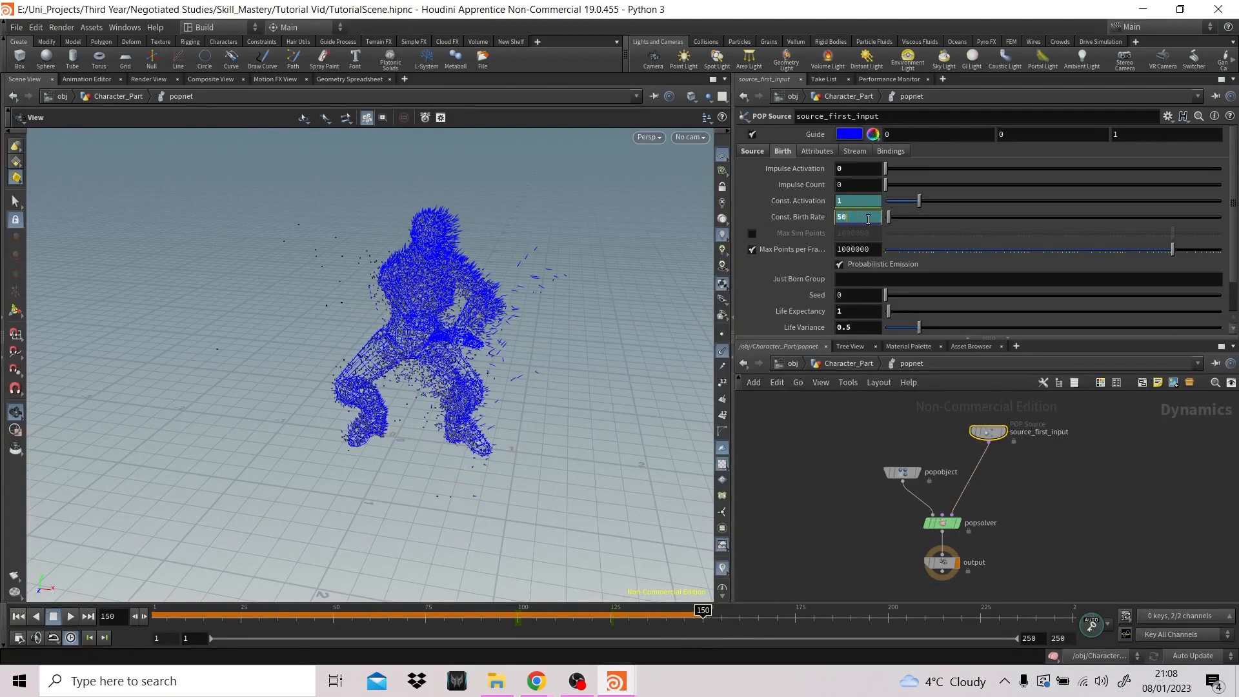
pyautogui.press('Return')
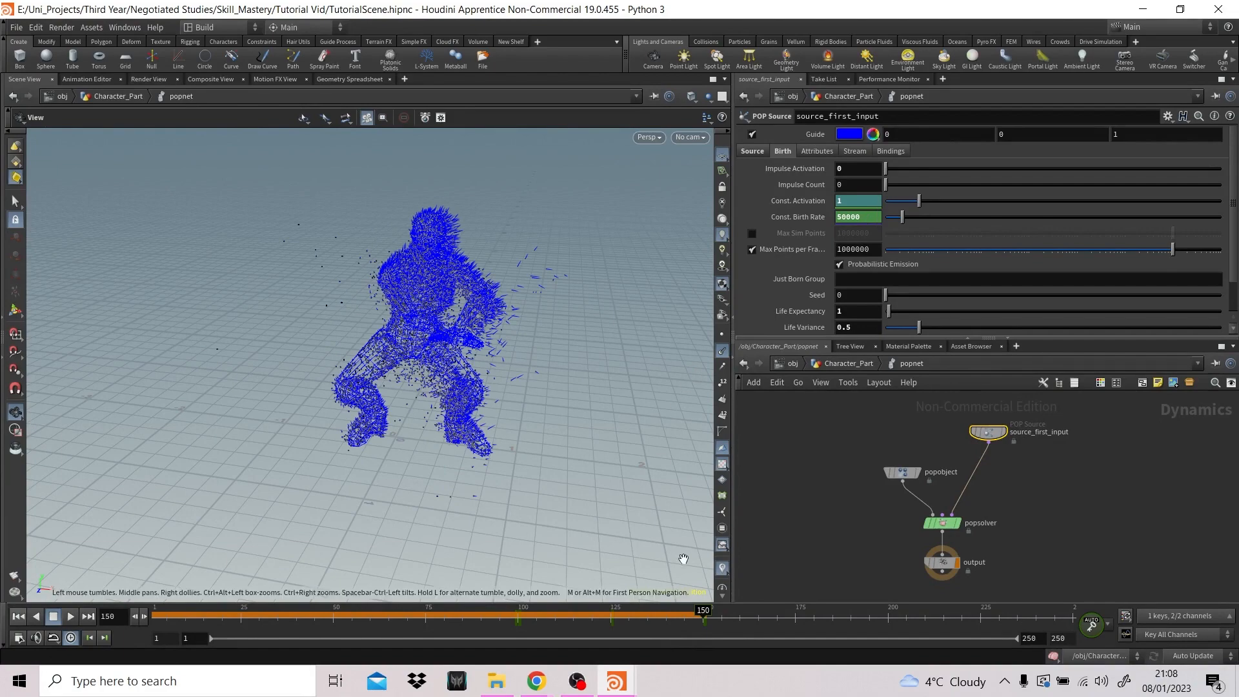
pyautogui.moveTo(703, 612); pyautogui.dragTo(774, 625)
pyautogui.click(19, 617)
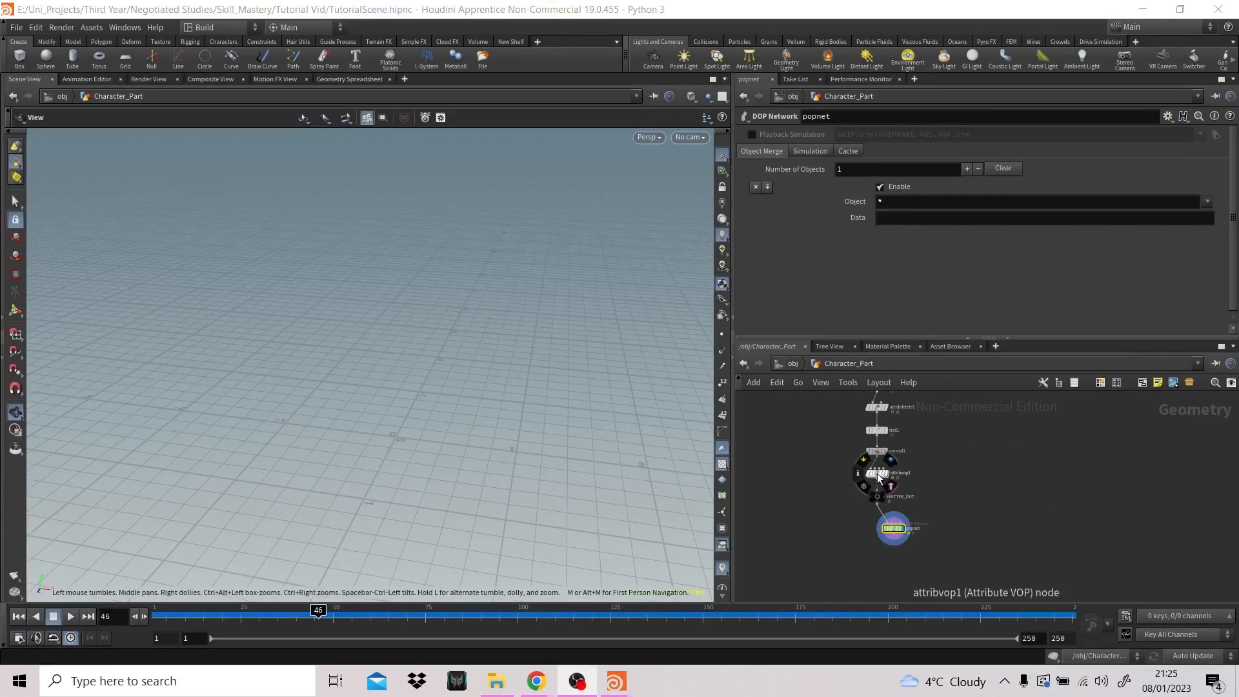
# - Open attribvop1 and set aaflownoise2's signature to 4D Input, 3D Noise
pyautogui.doubleClick(877, 474)
pyautogui.moveTo(1018, 493); pyautogui.dragTo(1123, 509, button='middle')
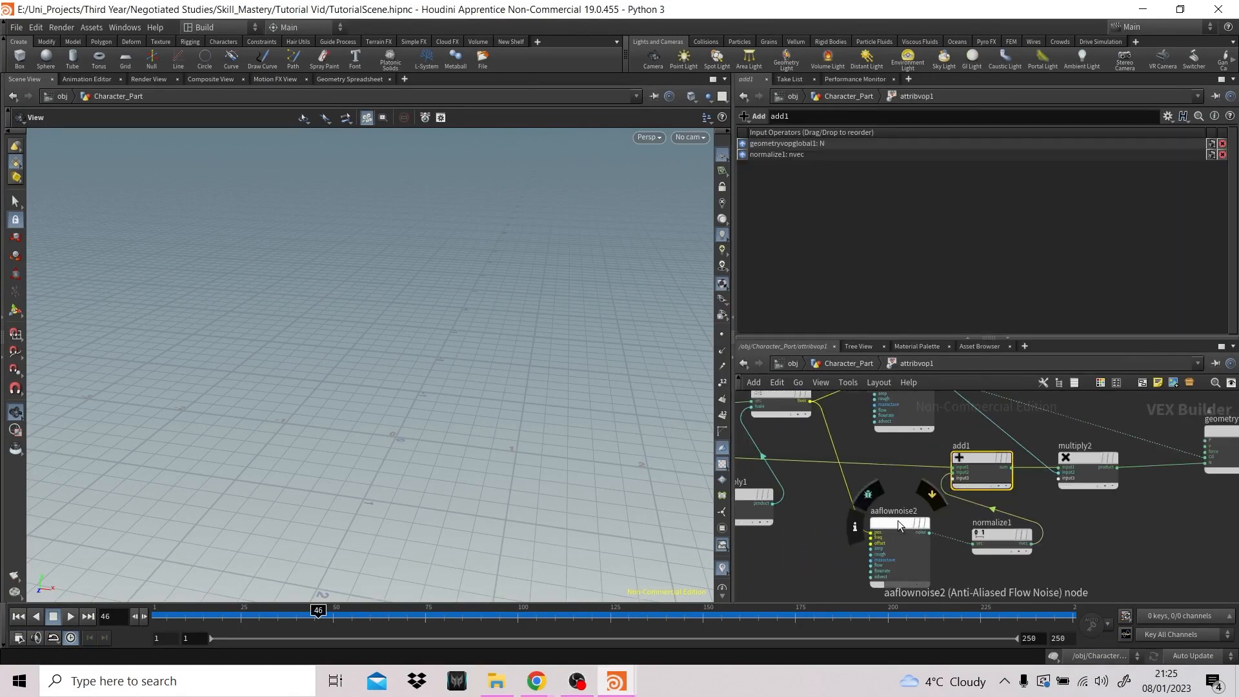
pyautogui.click(897, 520)
pyautogui.click(890, 134)
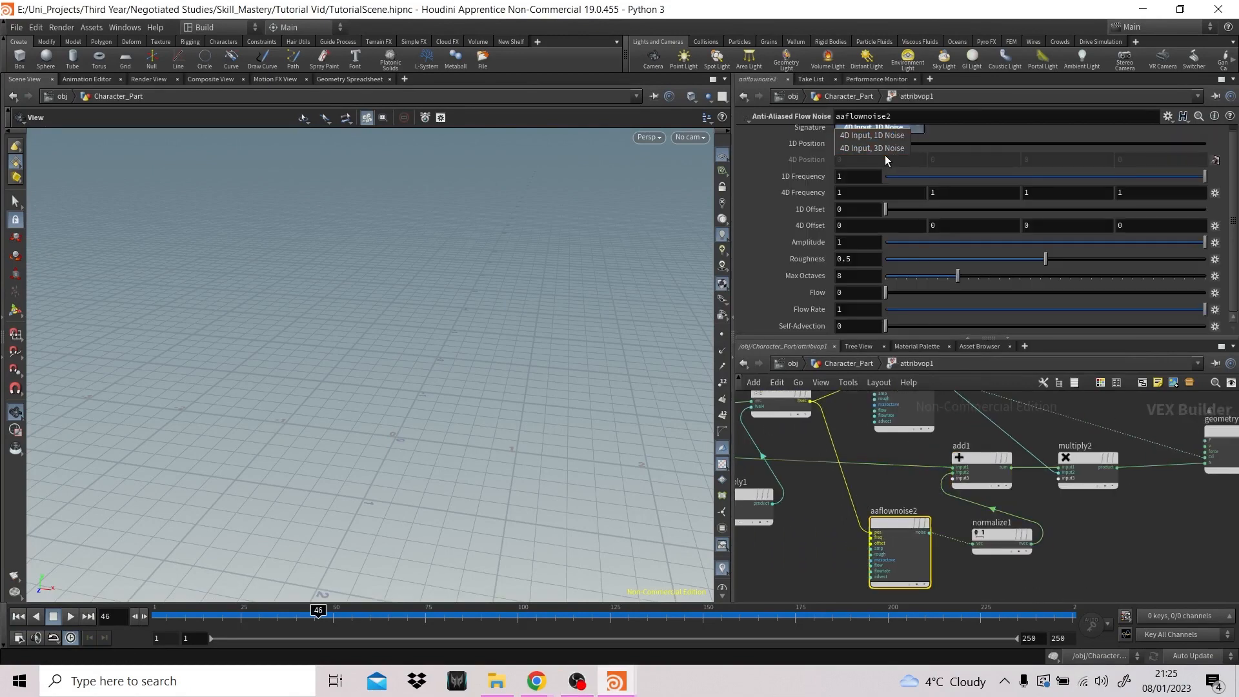
pyautogui.click(891, 150)
# - Try wiring multiply2's product into an additional geometryvopoutput1 input above Cd
pyautogui.moveTo(1123, 494); pyautogui.dragTo(993, 509, button='middle')
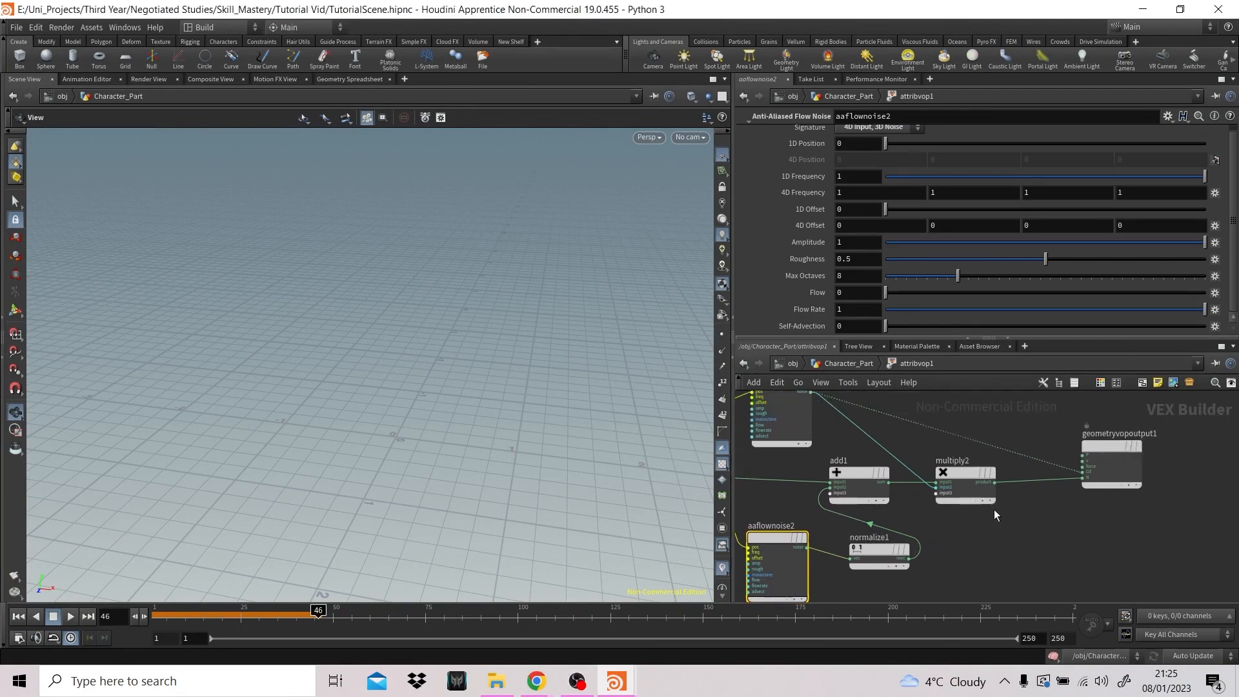
pyautogui.click(995, 482)
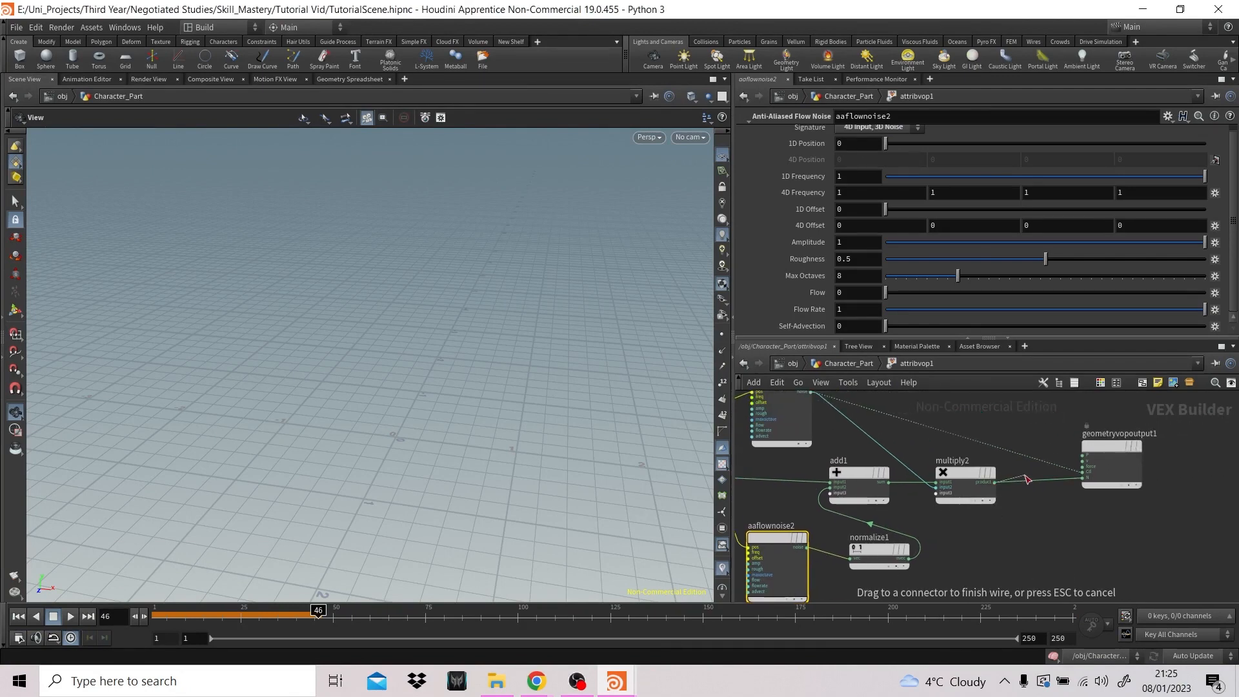
pyautogui.click(1085, 467)
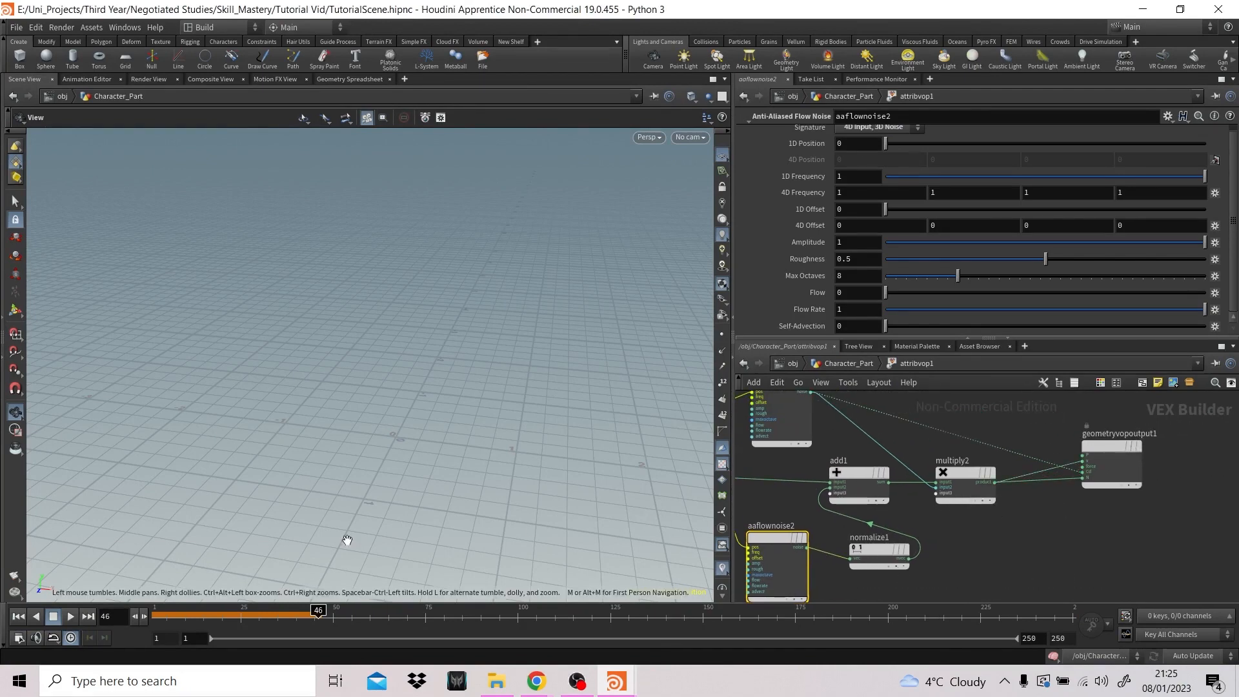
# - Play the simulation from the first frame to check the effect of the extra multiply2 connection
pyautogui.click(18, 616)
pyautogui.click(70, 616)
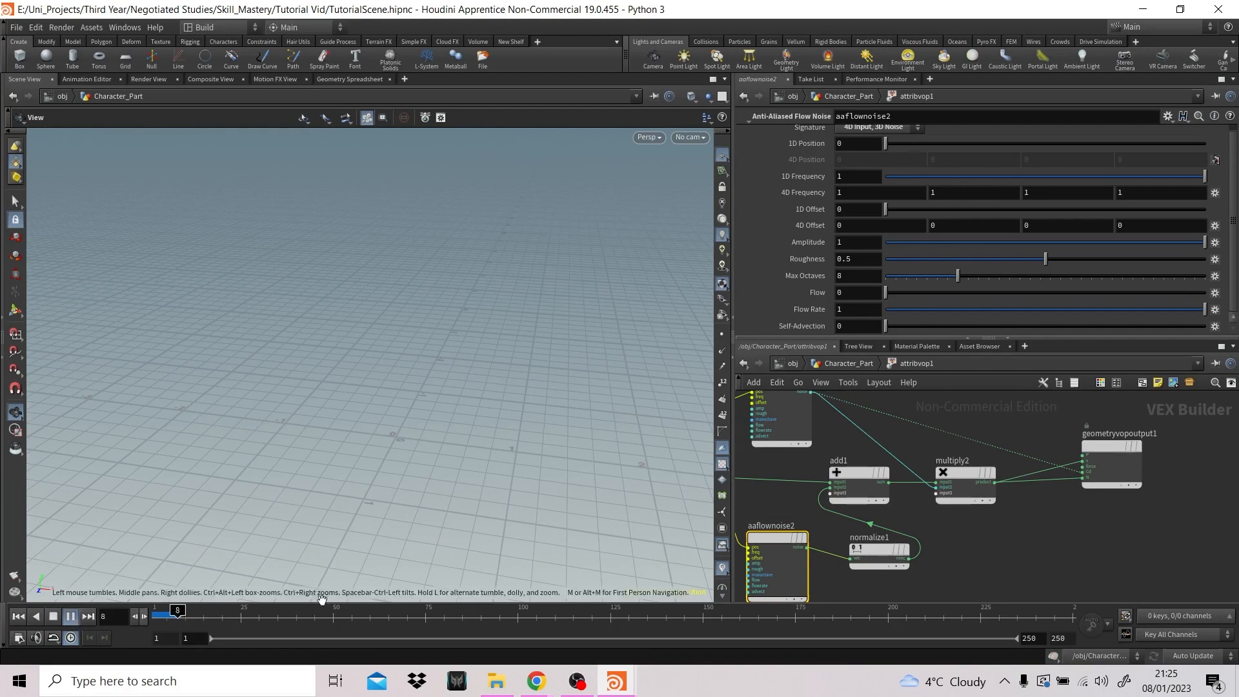
pyautogui.click(444, 616)
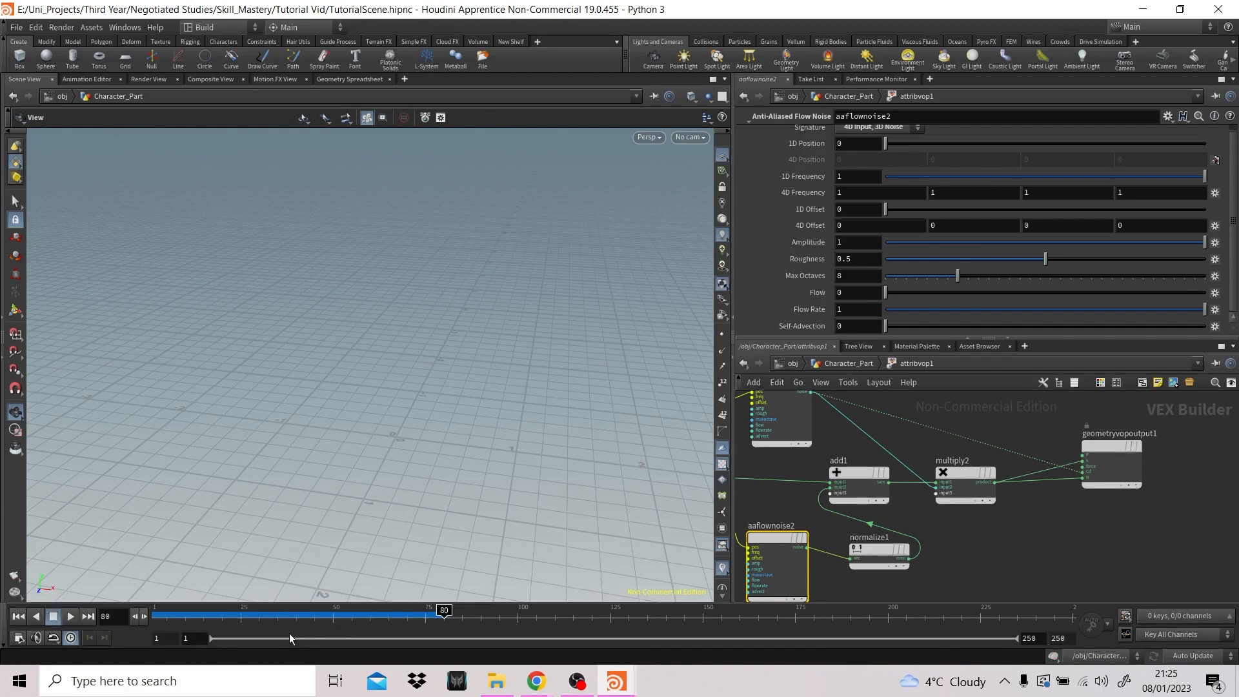
pyautogui.click(71, 616)
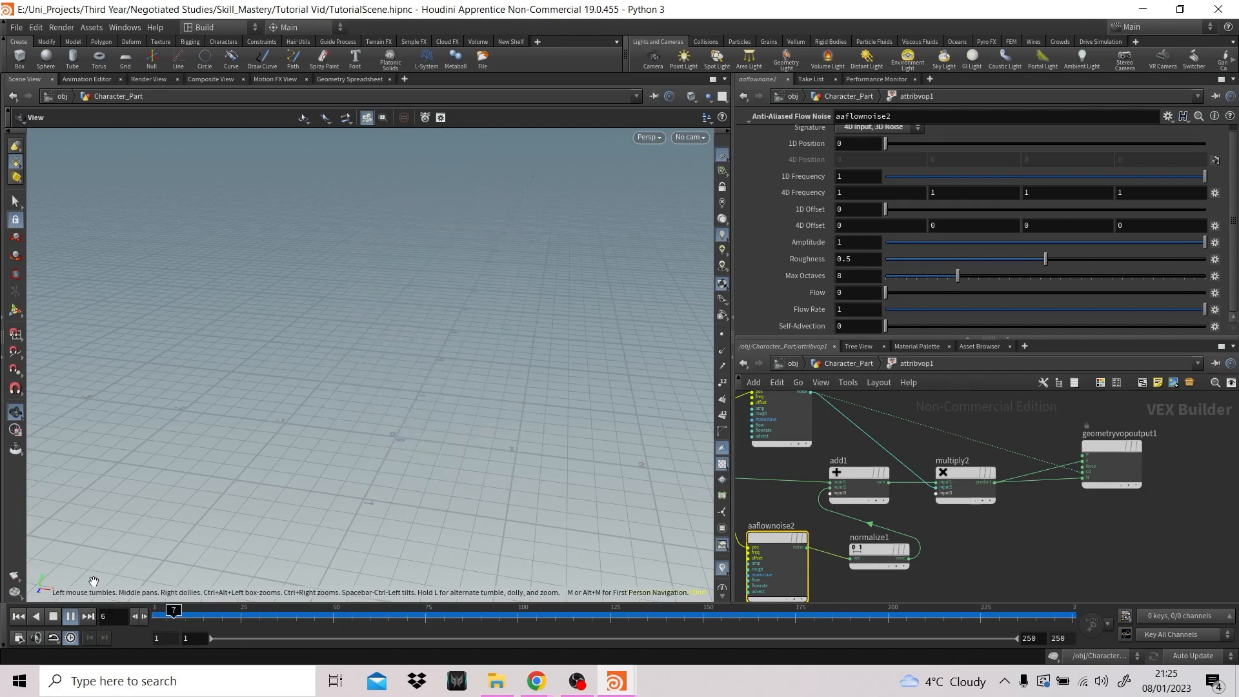
pyautogui.click(54, 620)
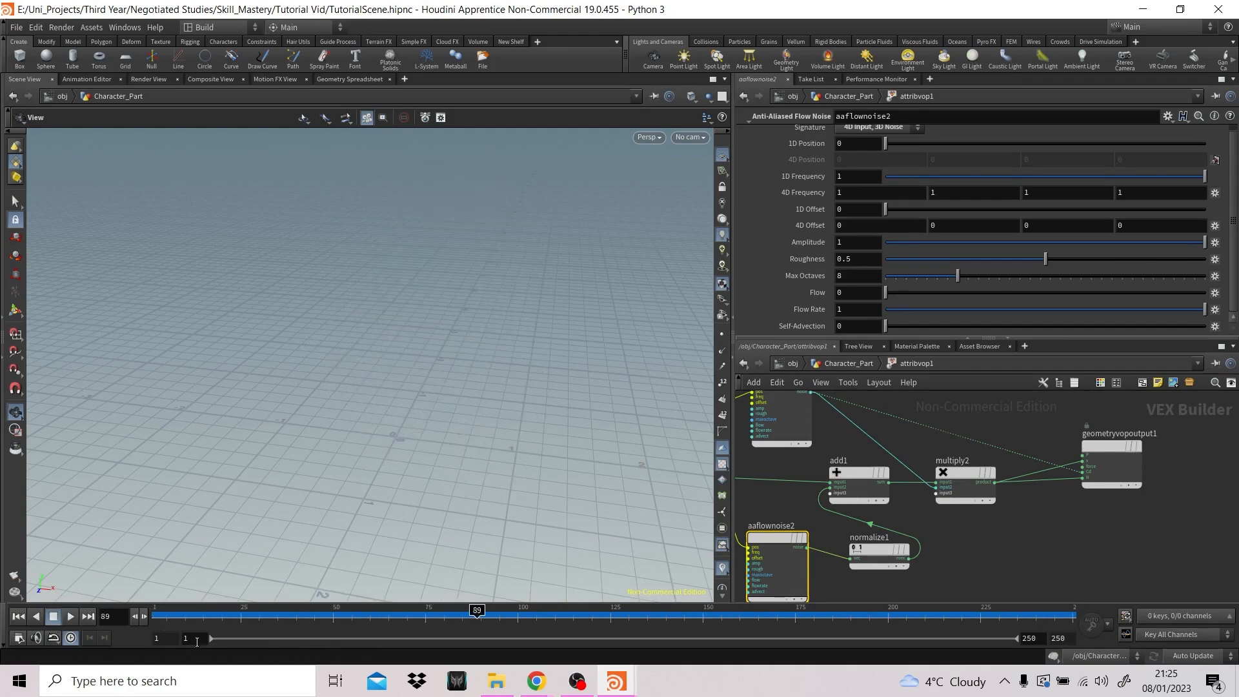
# - Set the playback range to start at frame 100 and play the particle emission from there
pyautogui.click(196, 641)
pyautogui.write('100')
pyautogui.press('Return')
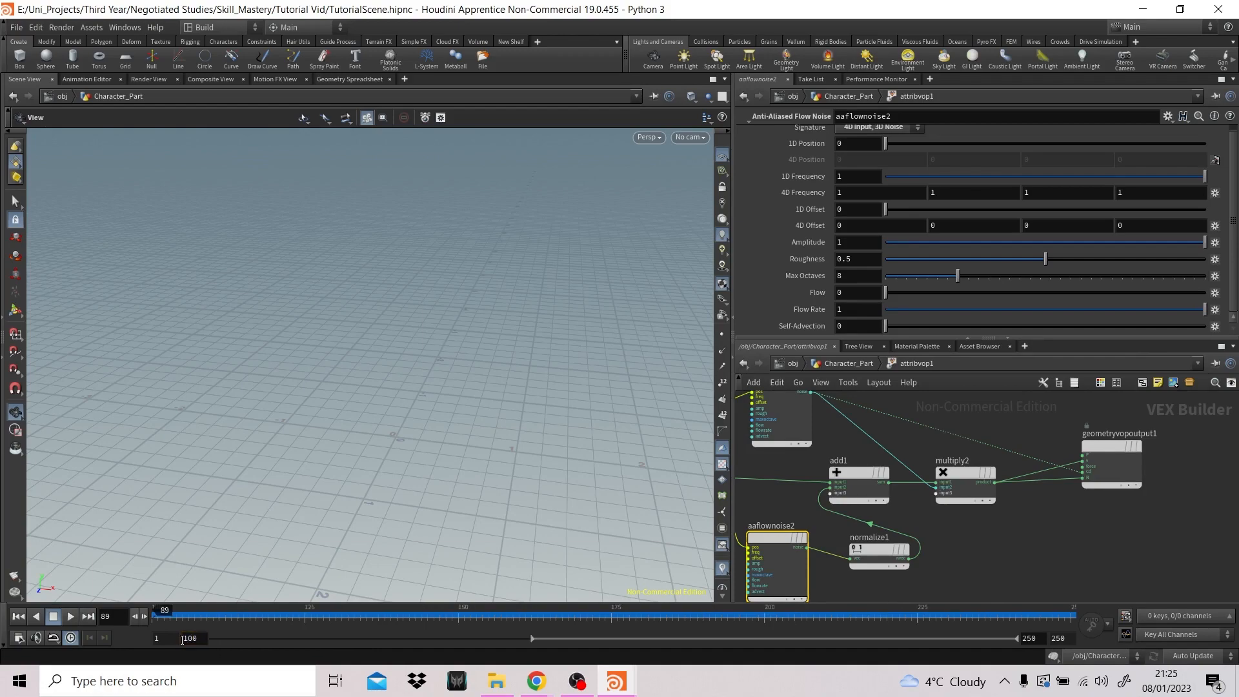
pyautogui.click(72, 618)
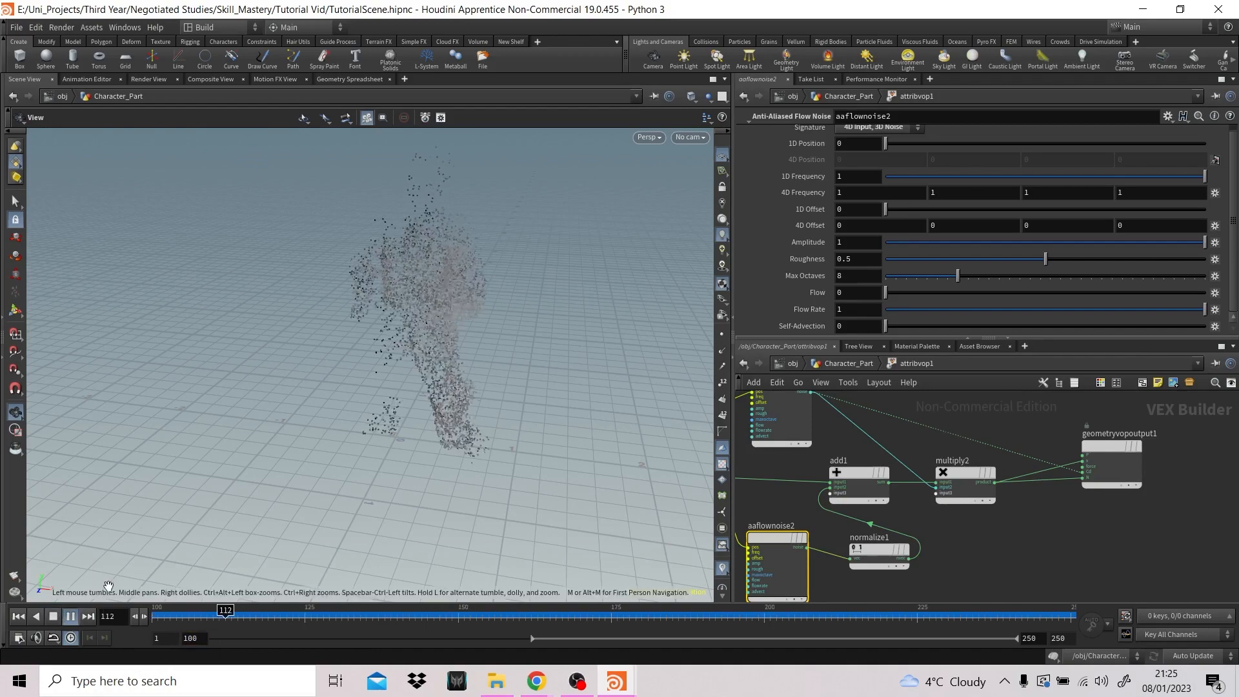
pyautogui.click(53, 617)
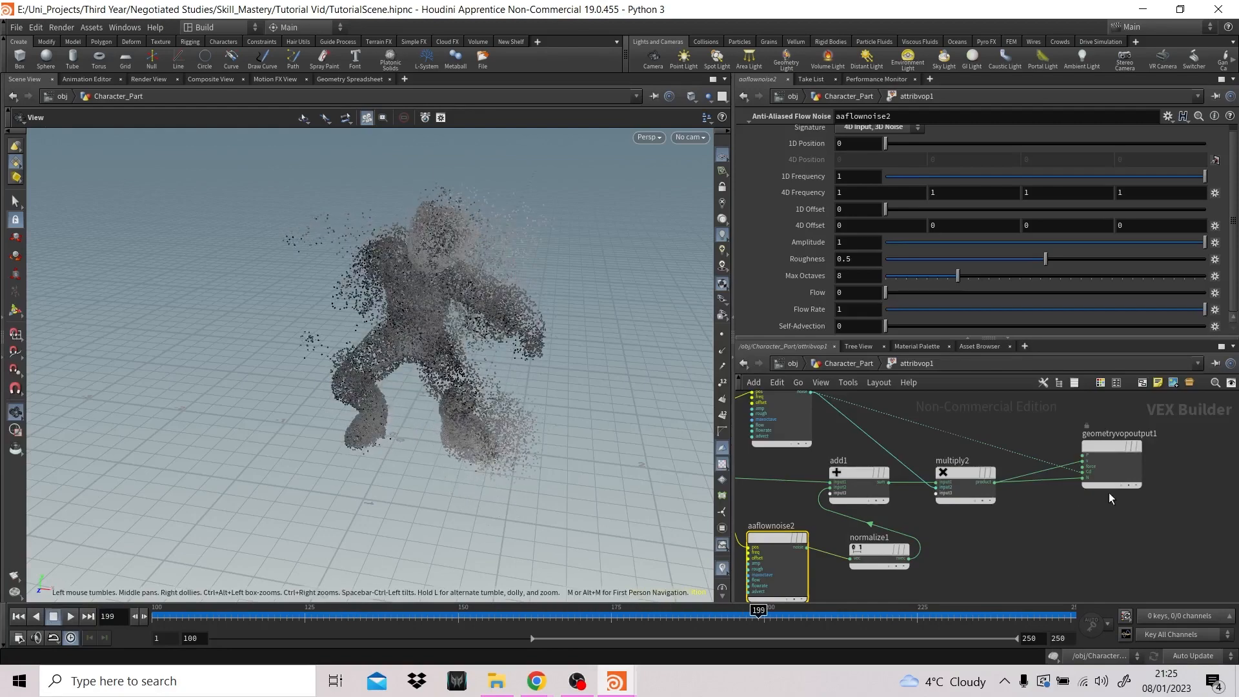
# - Cut the extra wire from multiply2 to the input above Cd and replay from frame 100
pyautogui.press('y')
pyautogui.moveTo(1043, 472); pyautogui.dragTo(1021, 461)
pyautogui.click(19, 616)
pyautogui.click(66, 615)
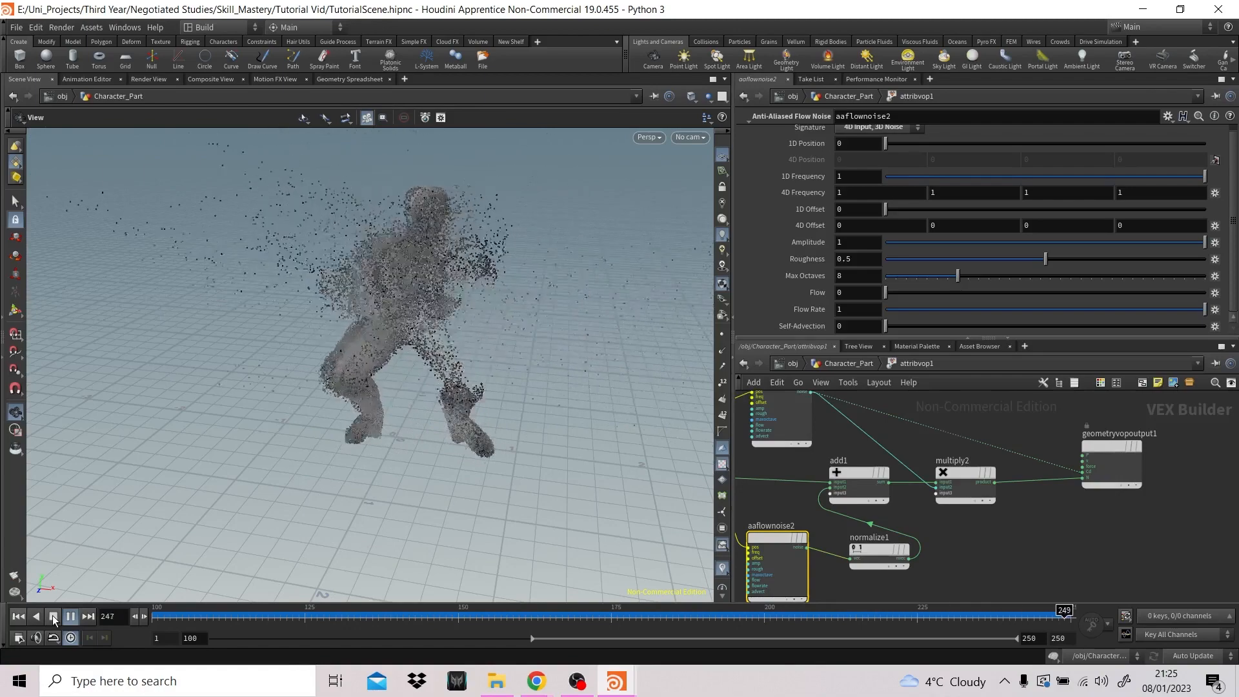
# - Wire multiply2's product back into the geometryvopoutput1 input above Cd and save the scene file
pyautogui.click(53, 616)
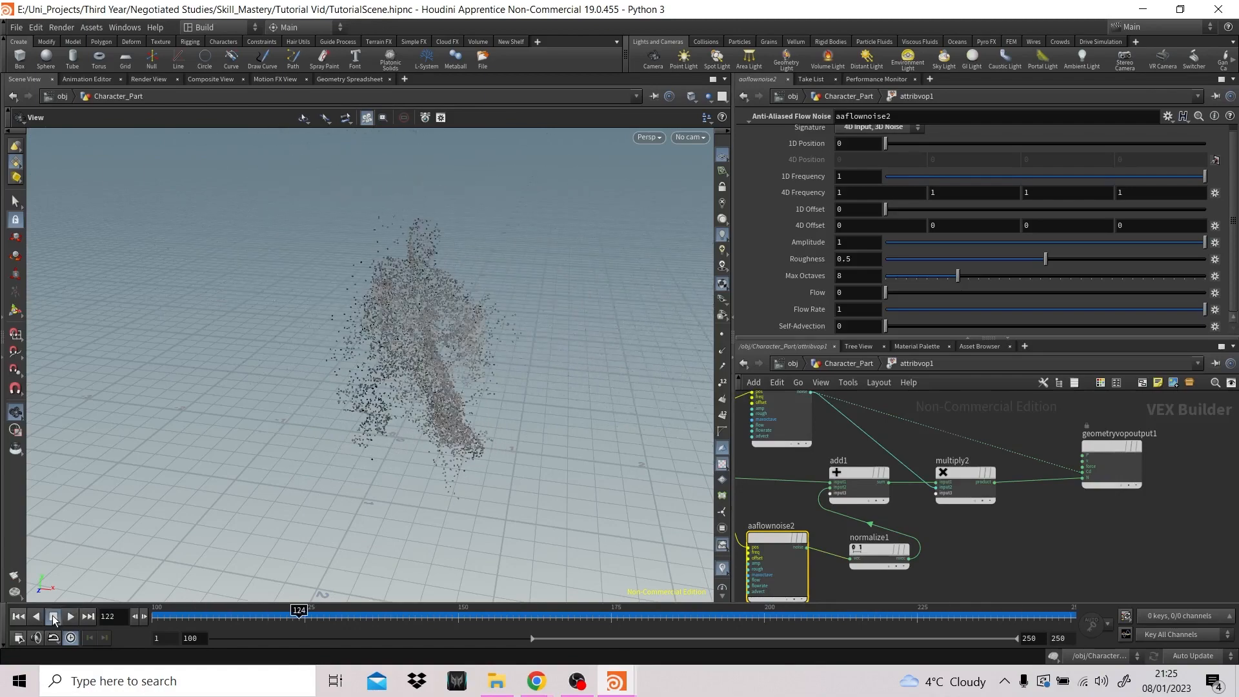
pyautogui.click(996, 482)
pyautogui.click(1083, 466)
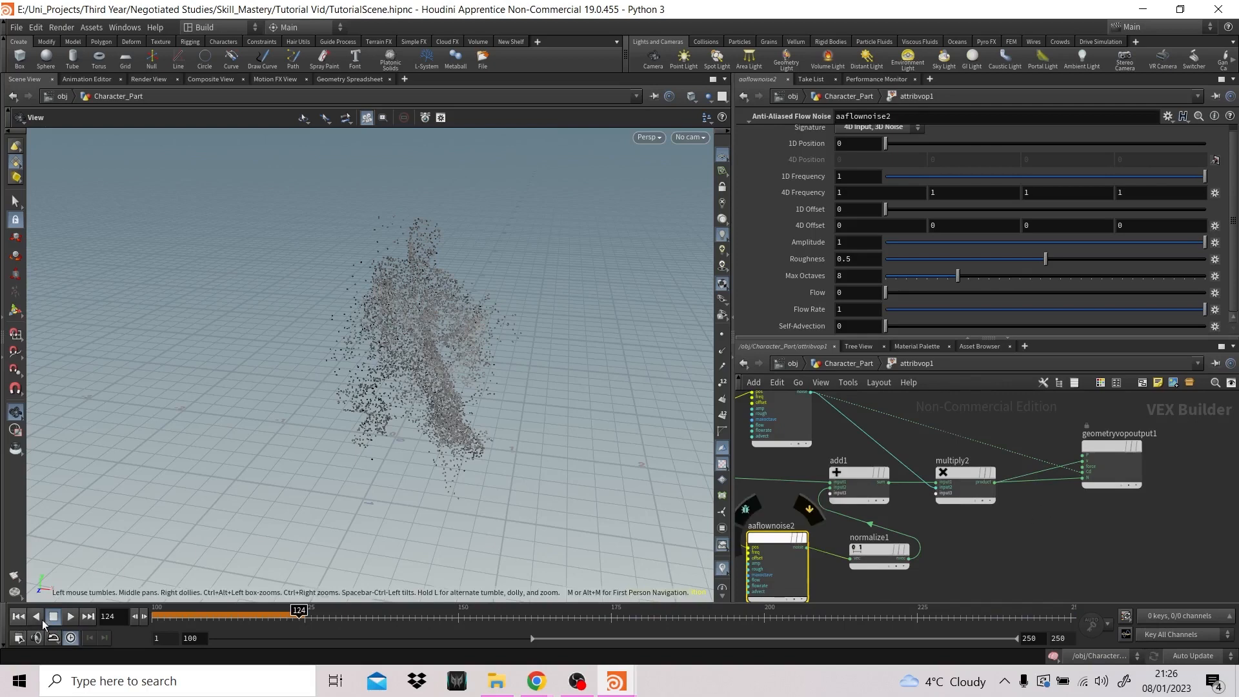
pyautogui.click(18, 616)
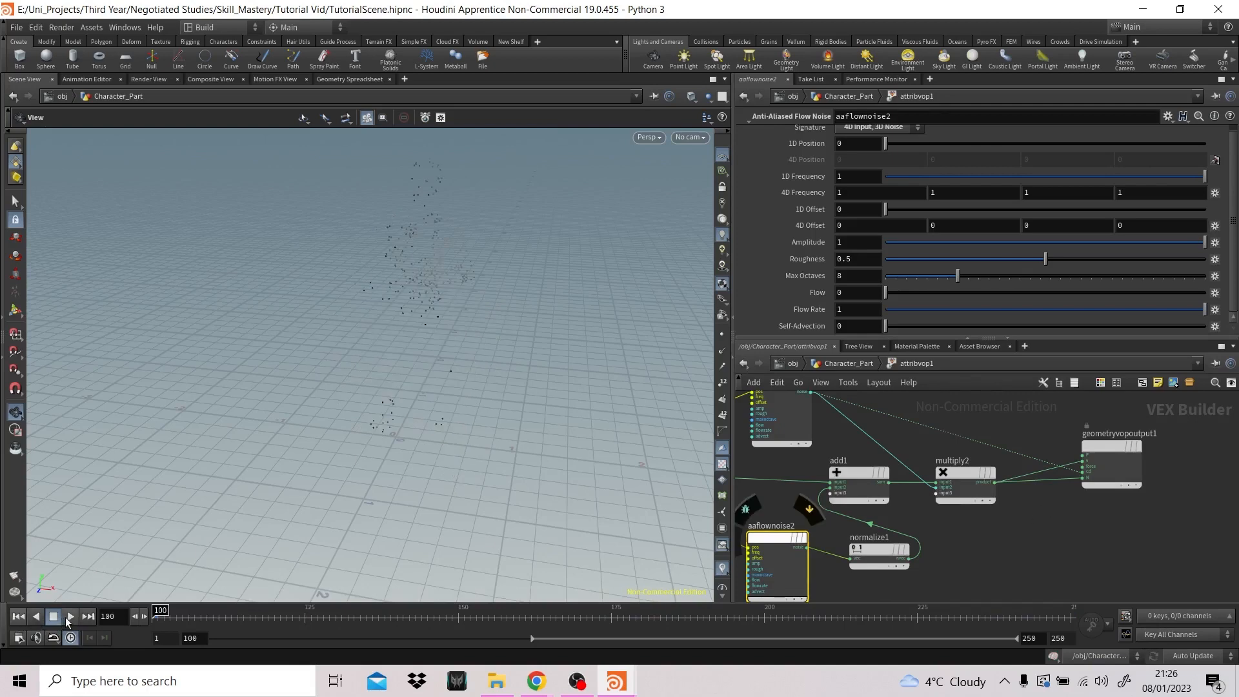
pyautogui.click(13, 25)
pyautogui.click(40, 83)
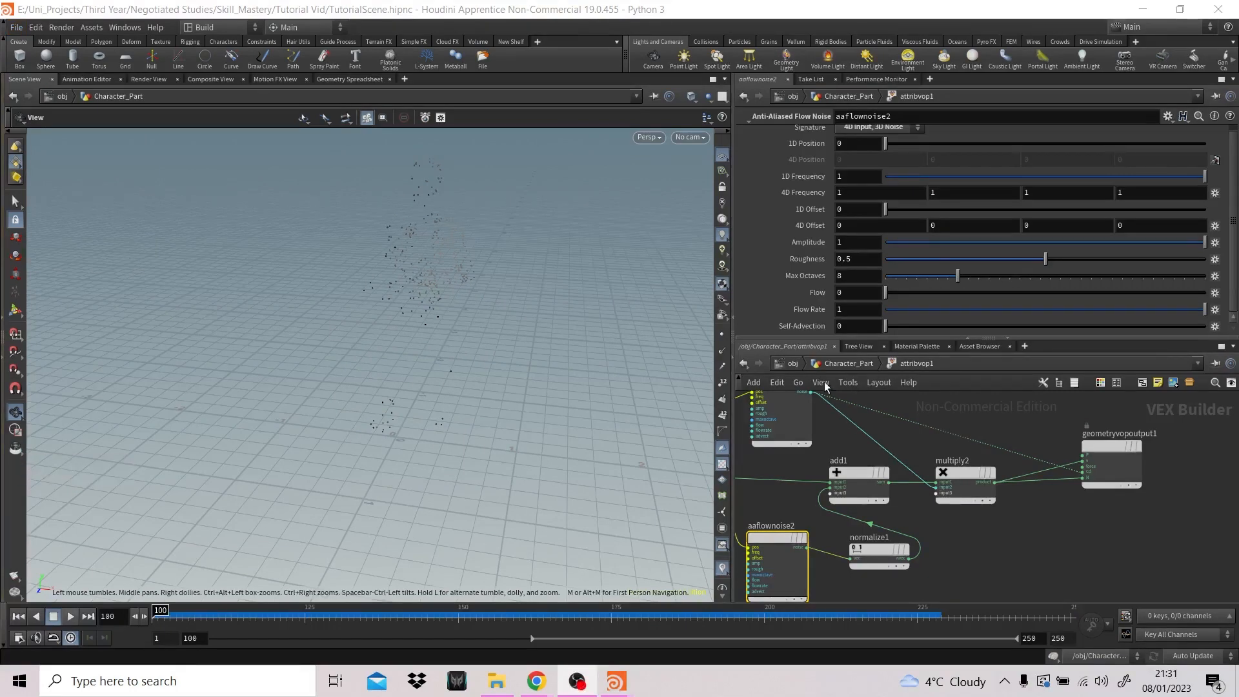
# - Look through cam1 and play the body particle simulation from frame 100
pyautogui.click(690, 137)
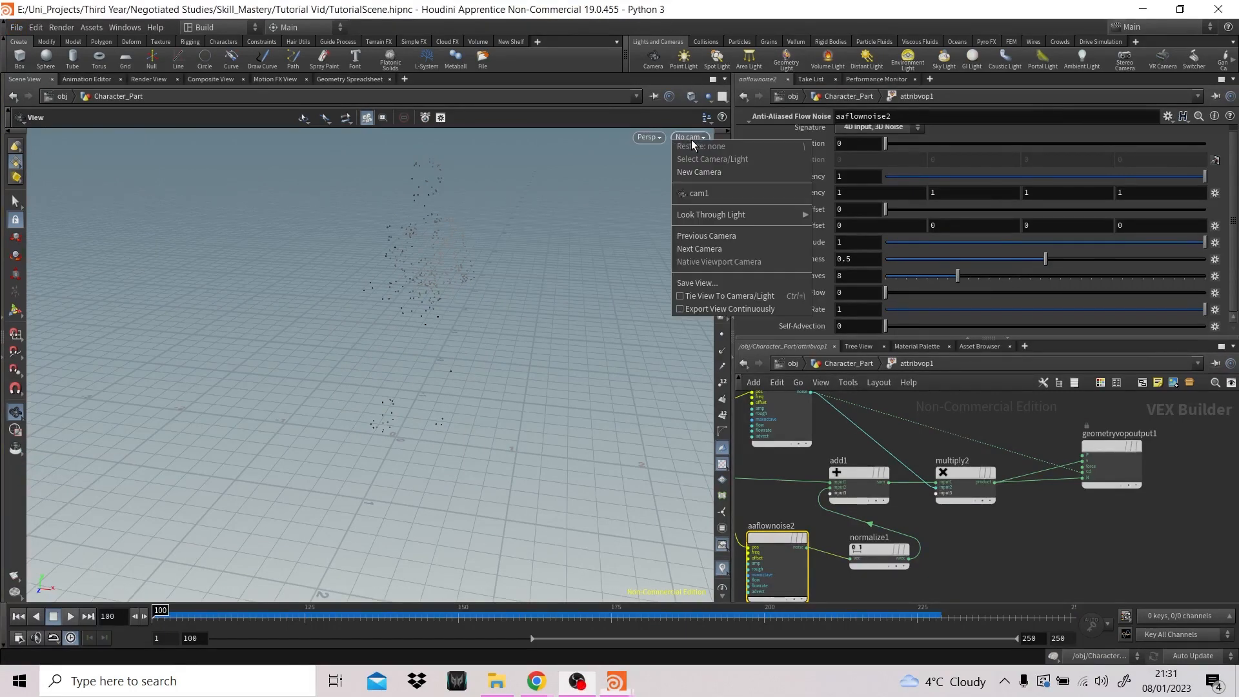
pyautogui.click(697, 195)
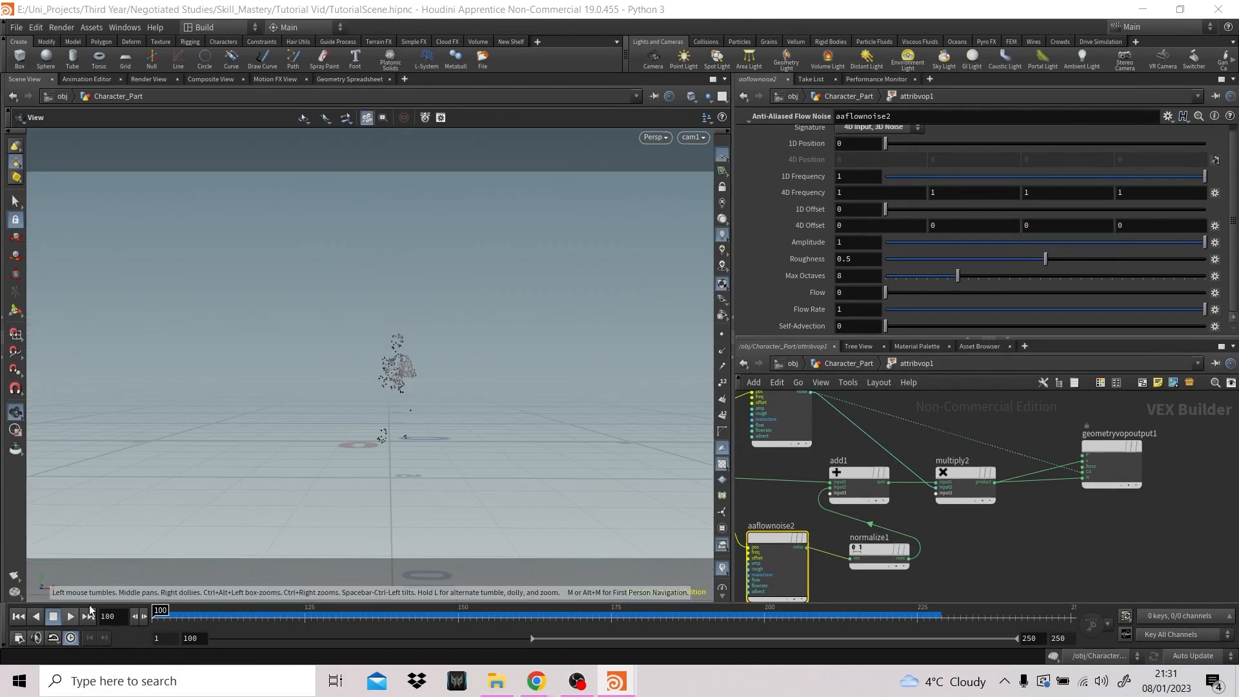
pyautogui.click(69, 617)
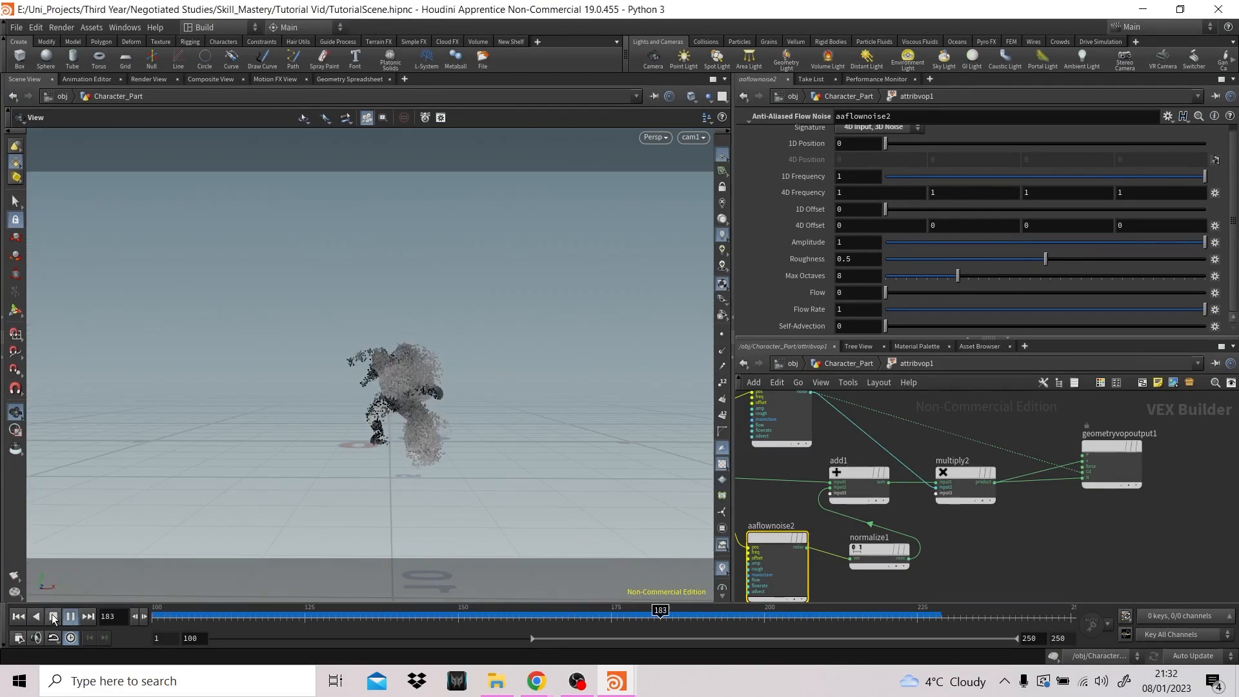
pyautogui.click(54, 617)
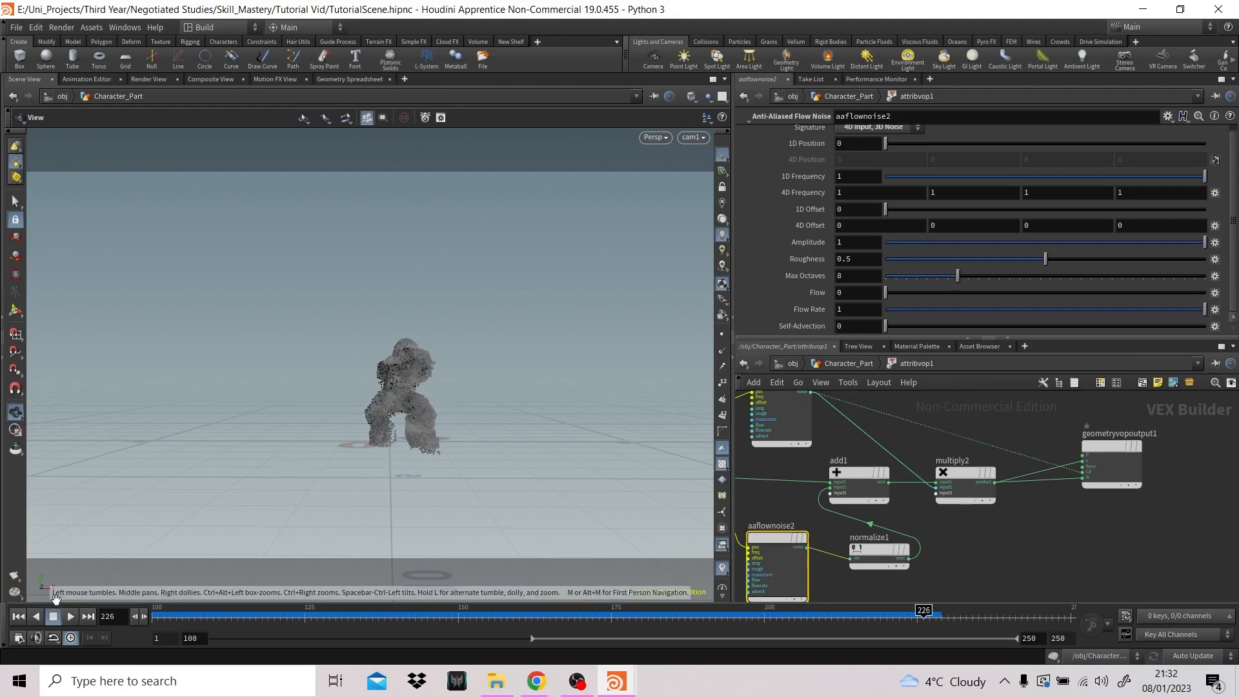
pyautogui.click(18, 616)
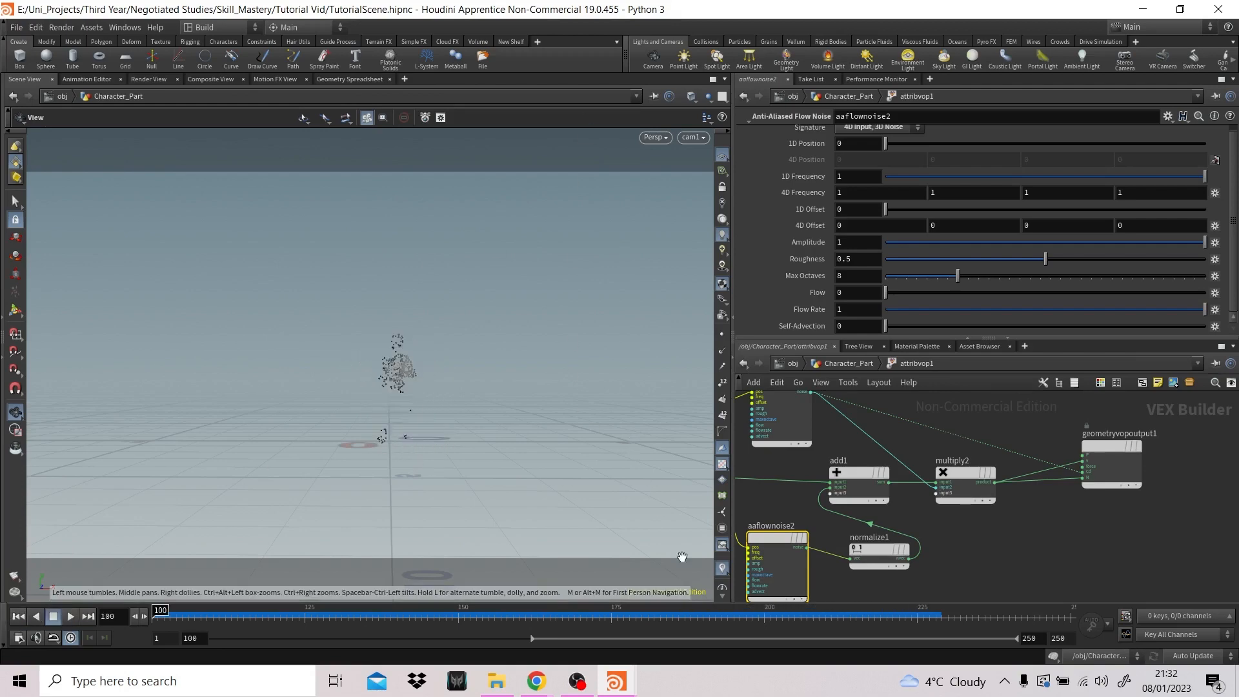
# - Display the viewport particles as Pixels in the geometry display options and replay the simulation from frame 100
pyautogui.scroll(-2, 723, 568)
pyautogui.click(722, 582)
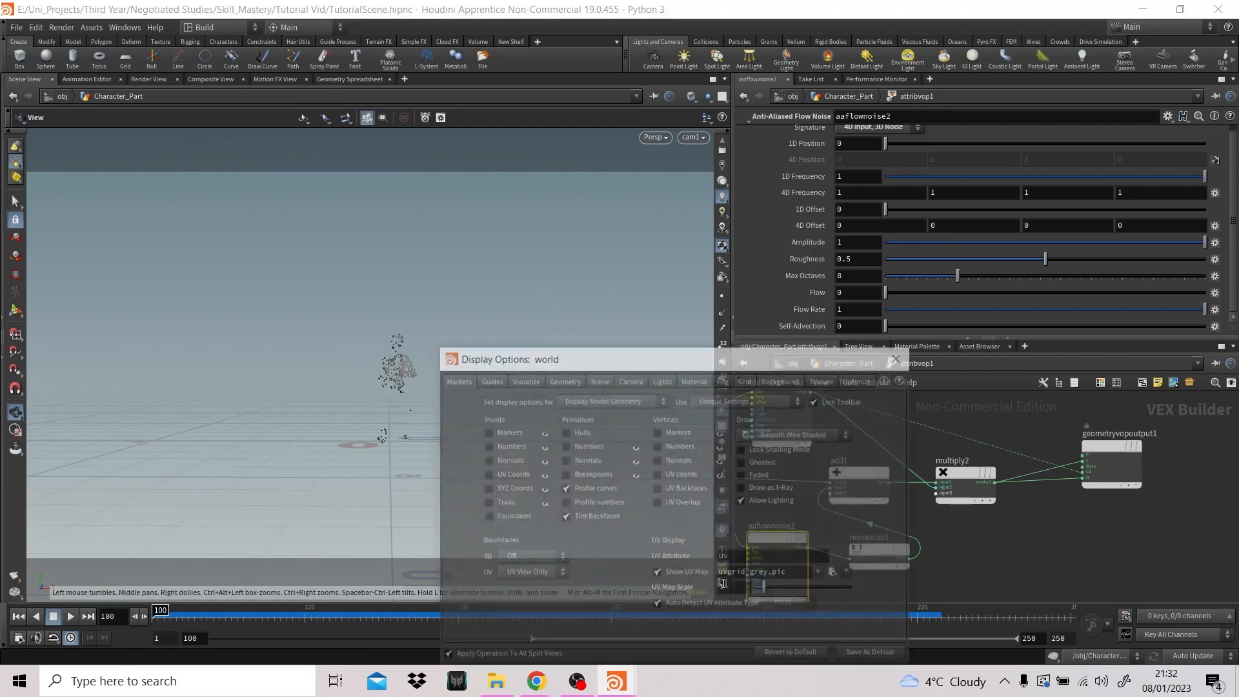
pyautogui.click(565, 381)
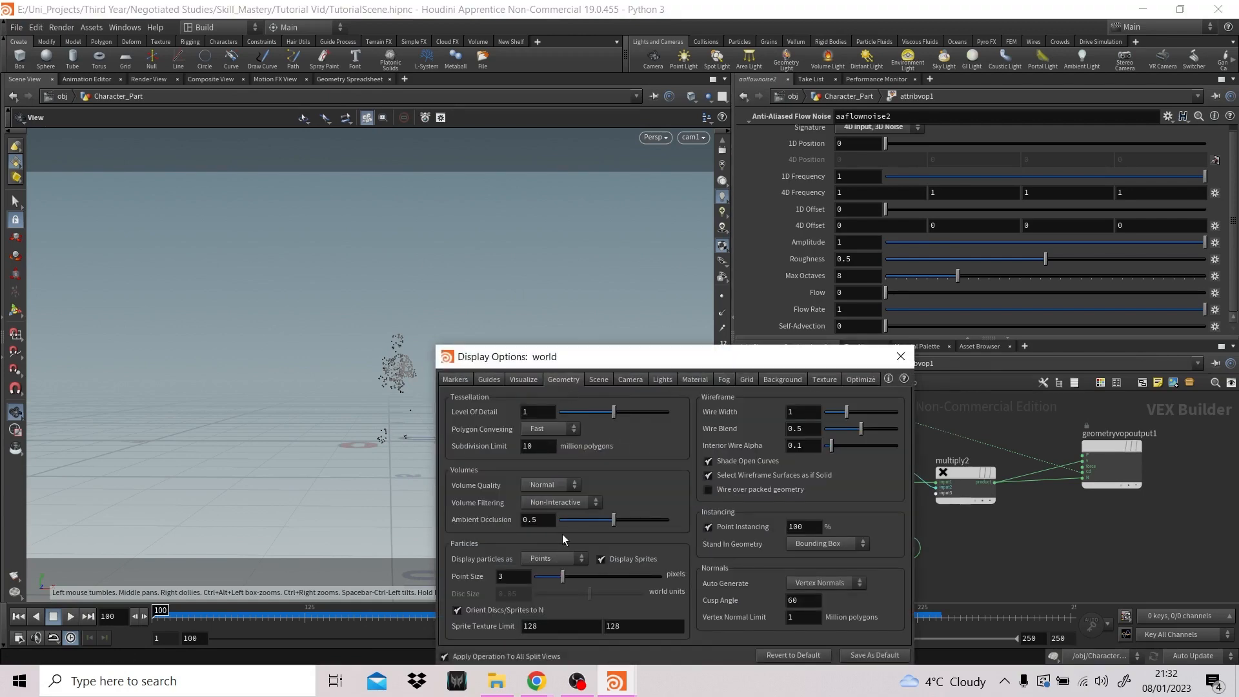
pyautogui.click(542, 563)
pyautogui.click(543, 569)
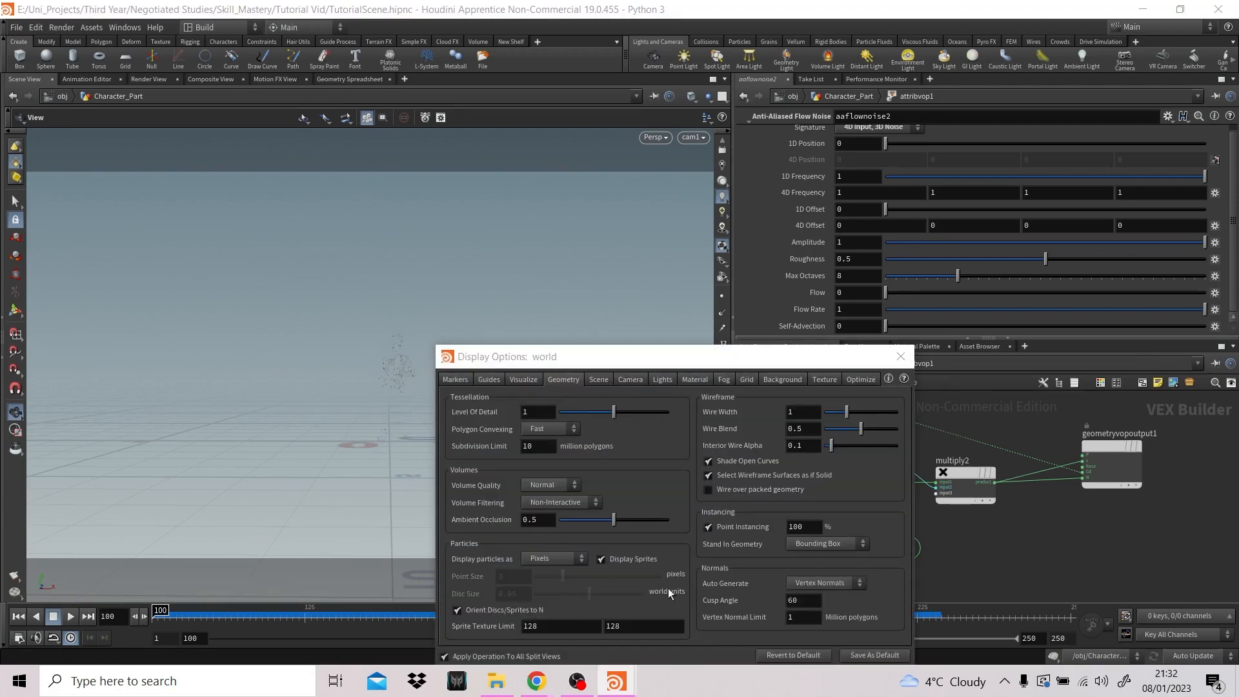
pyautogui.click(900, 356)
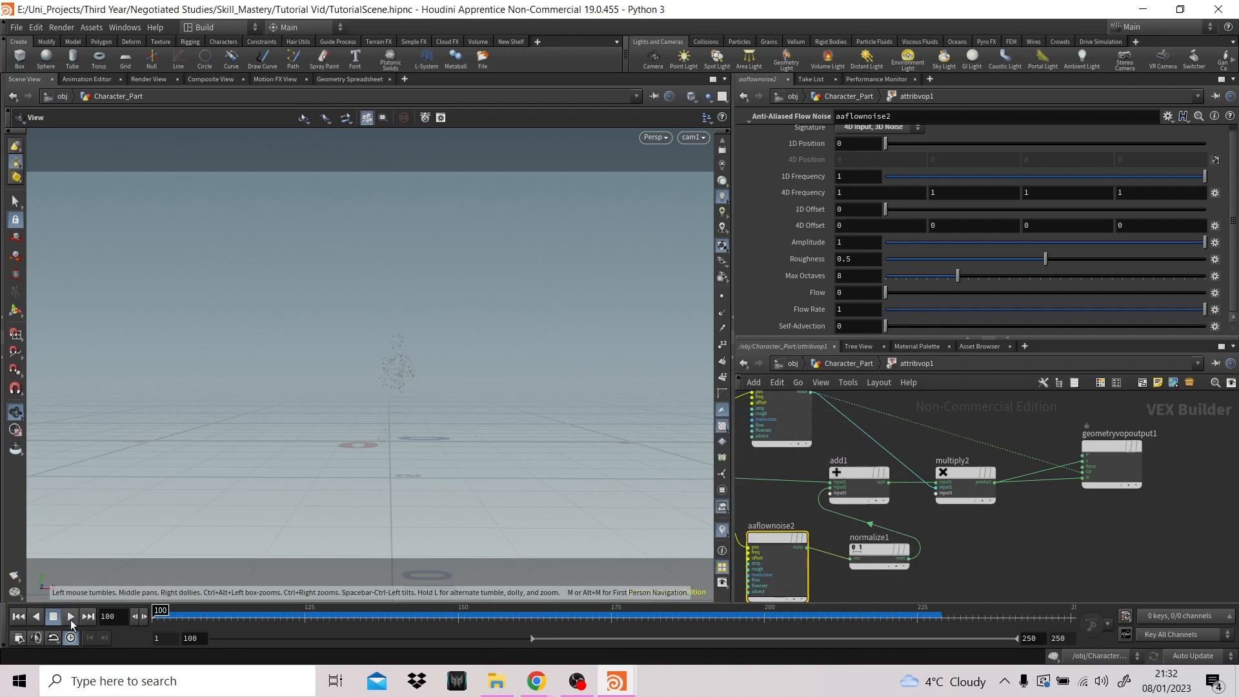
pyautogui.click(70, 617)
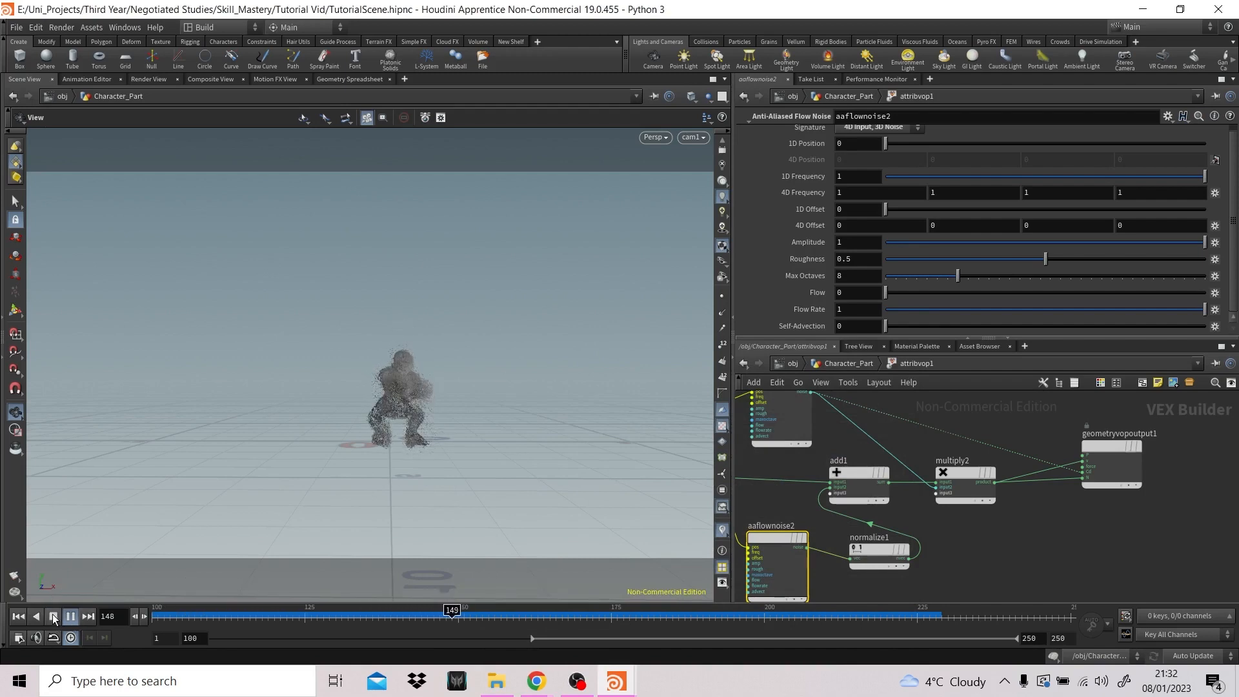
pyautogui.click(54, 618)
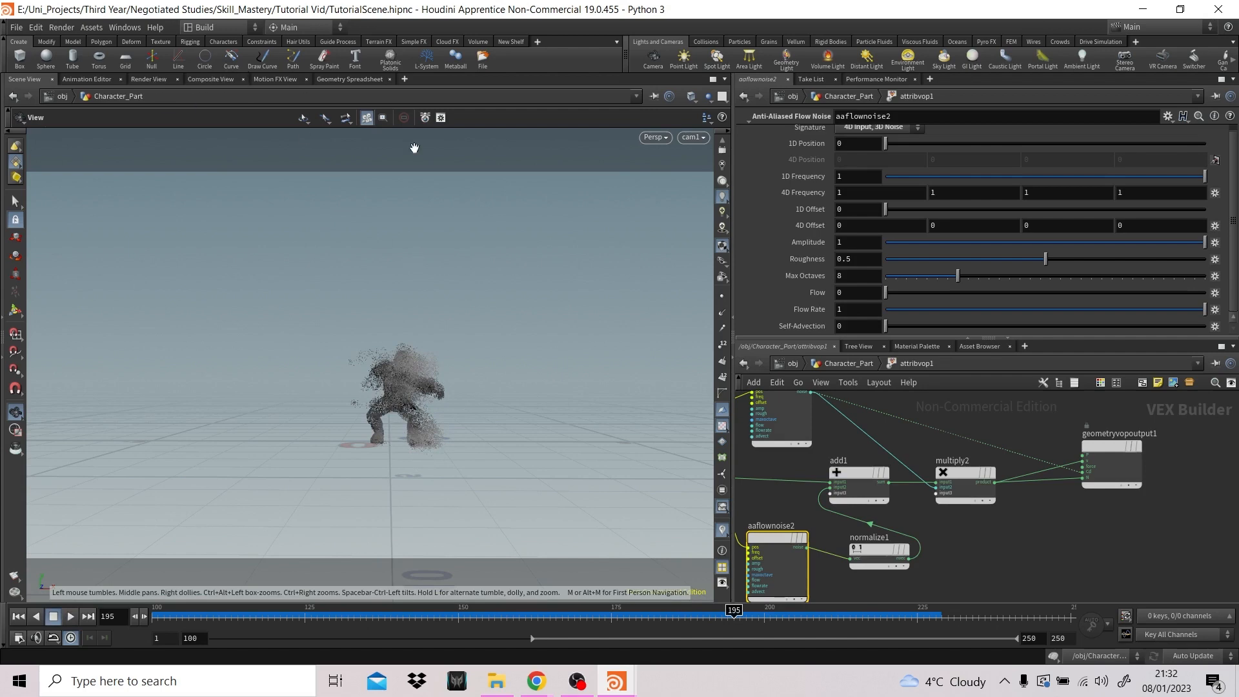
# - Go to the out network and delete the existing mantra_ipr node
pyautogui.click(792, 363)
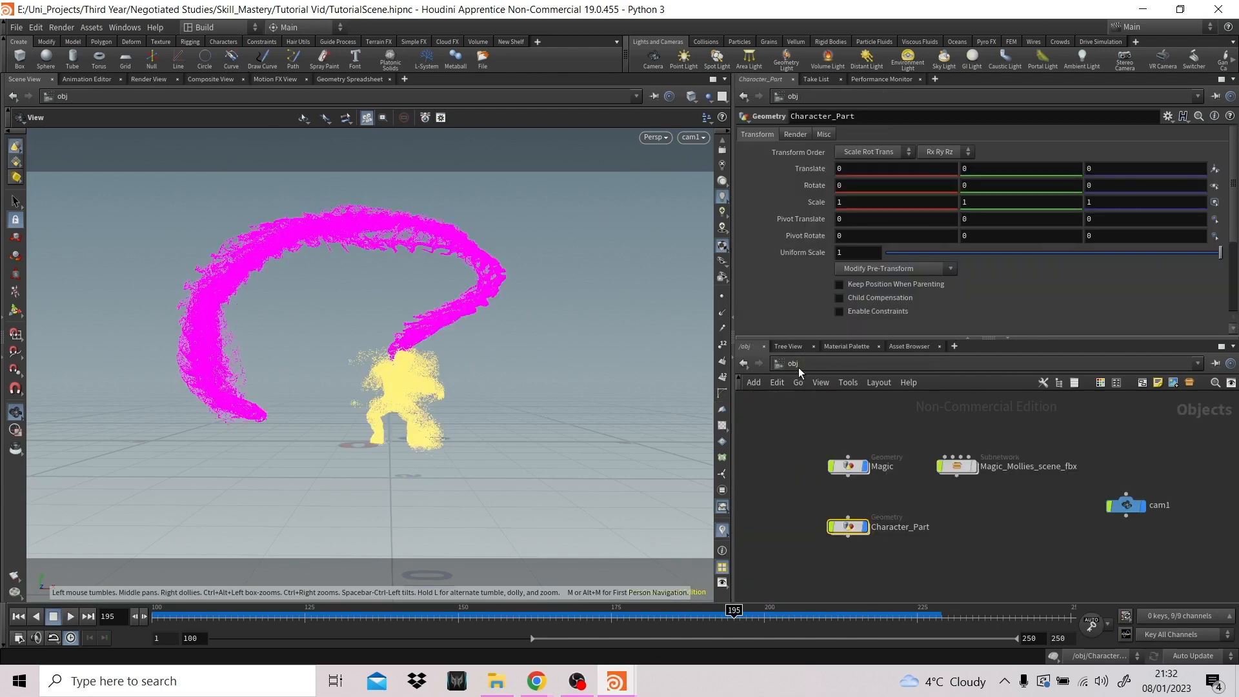
pyautogui.click(793, 362)
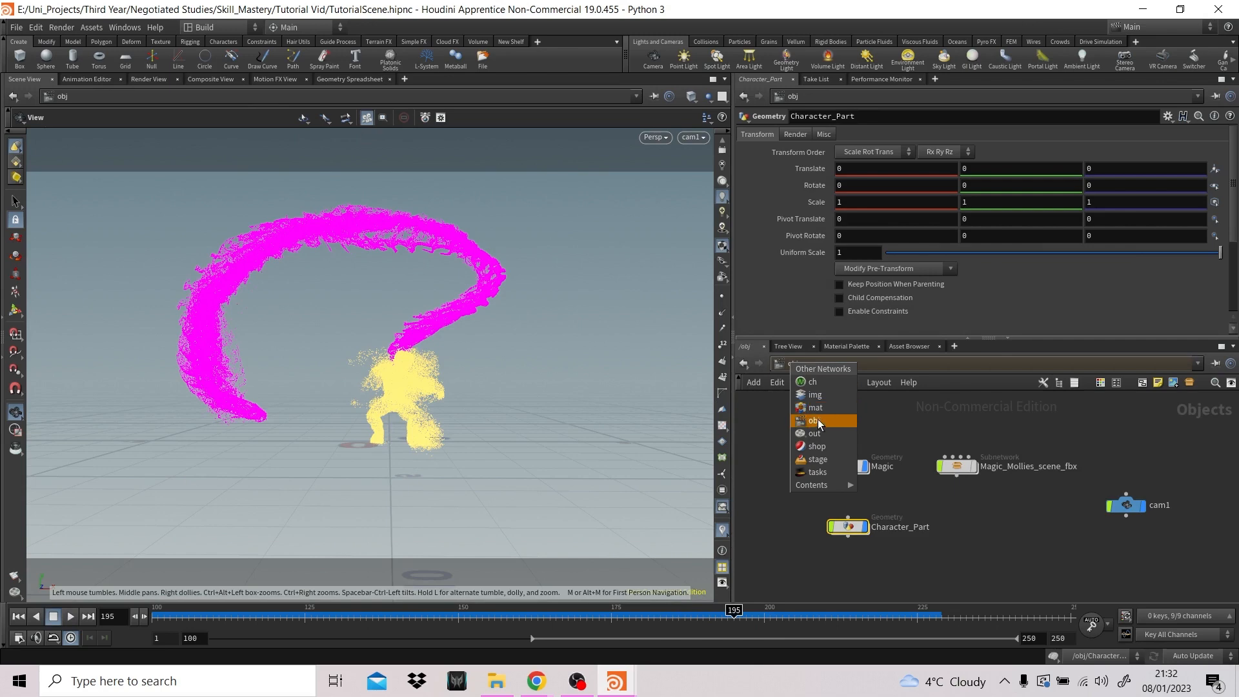
pyautogui.click(814, 433)
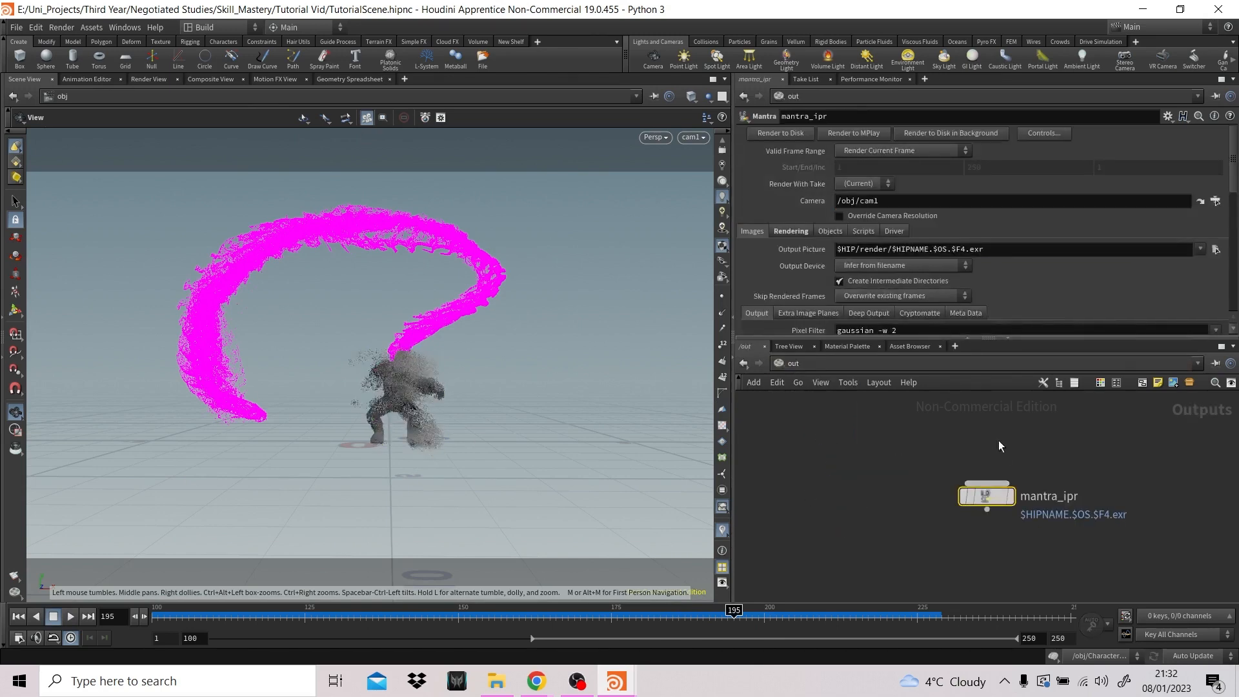
pyautogui.moveTo(985, 495); pyautogui.dragTo(881, 458)
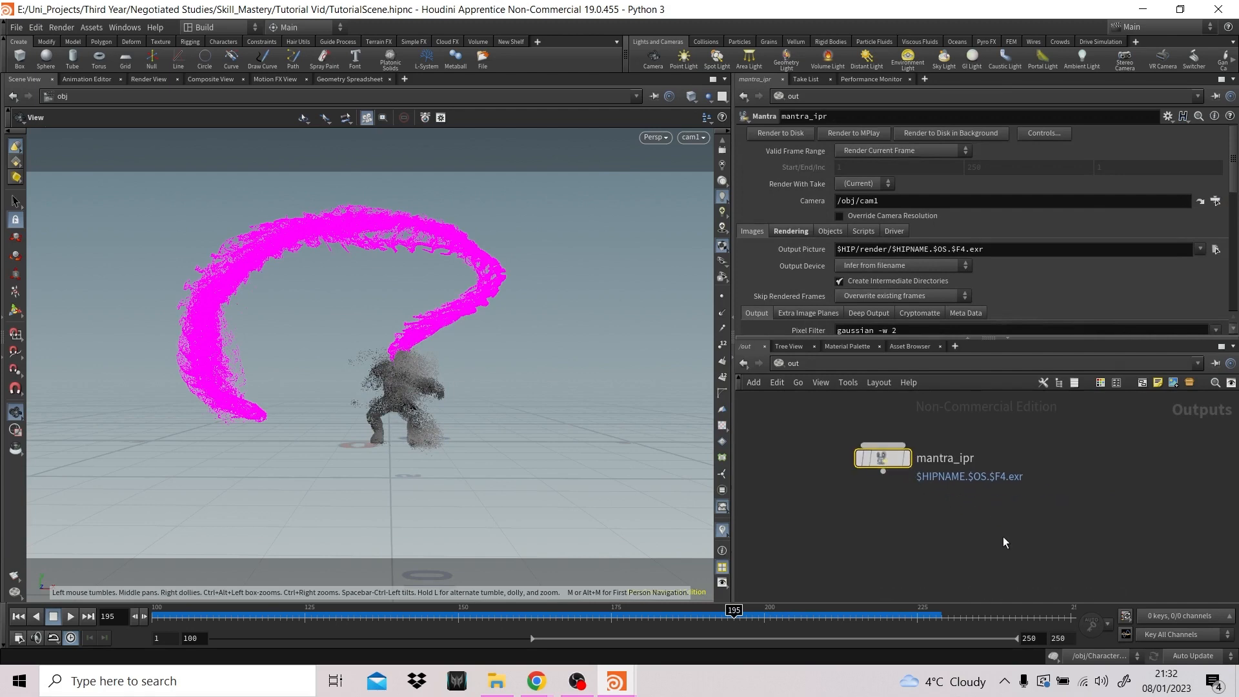
pyautogui.press('Delete')
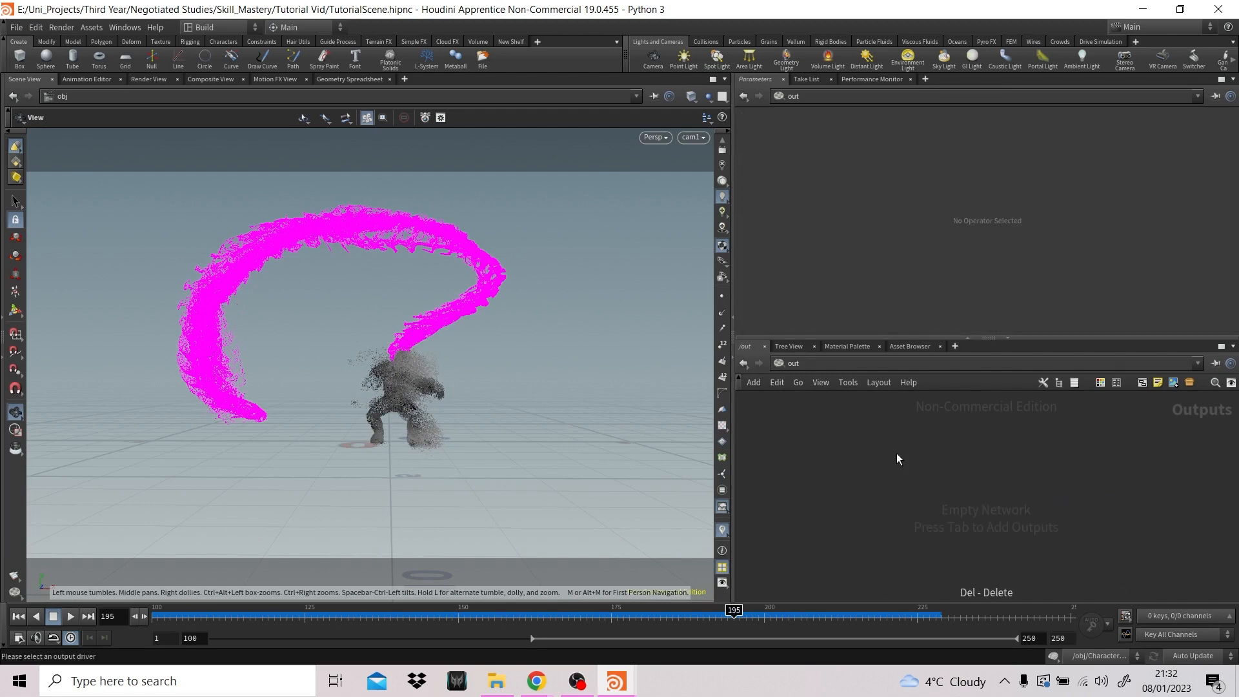
# - Add a new Mantra render node to the empty out network
pyautogui.press('Tab')
pyautogui.write('mantra')
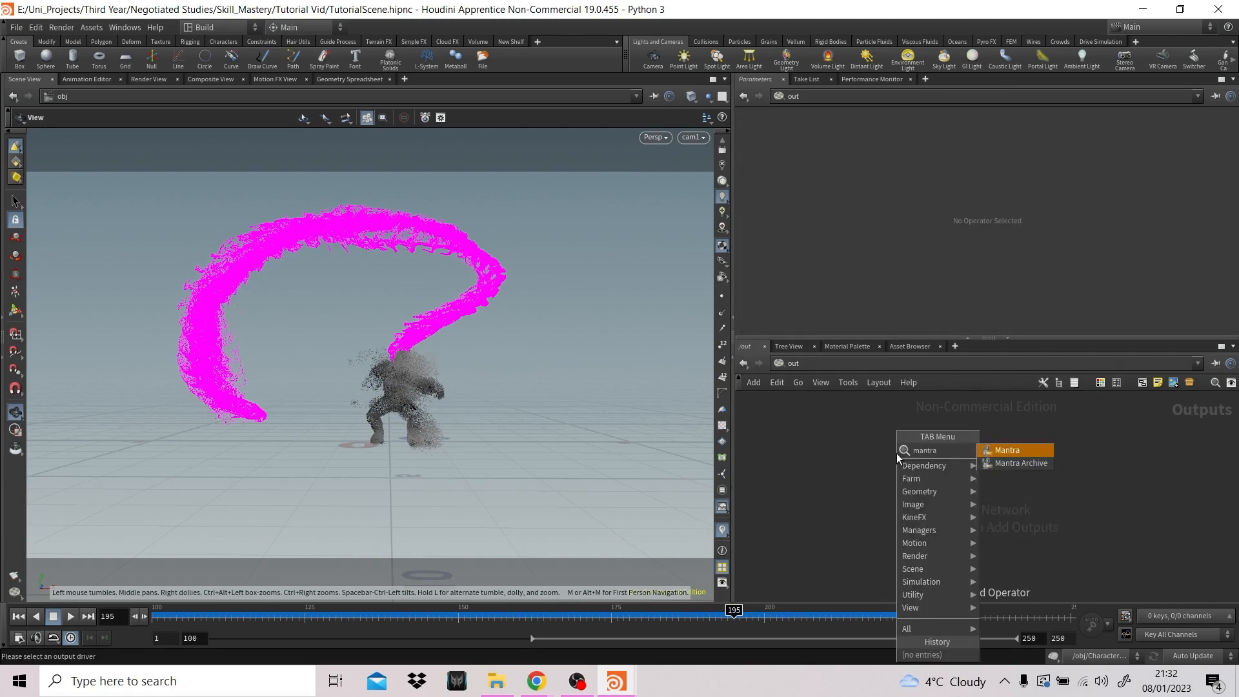
pyautogui.press('Return')
pyautogui.click(896, 452)
pyautogui.moveTo(896, 453); pyautogui.dragTo(912, 453)
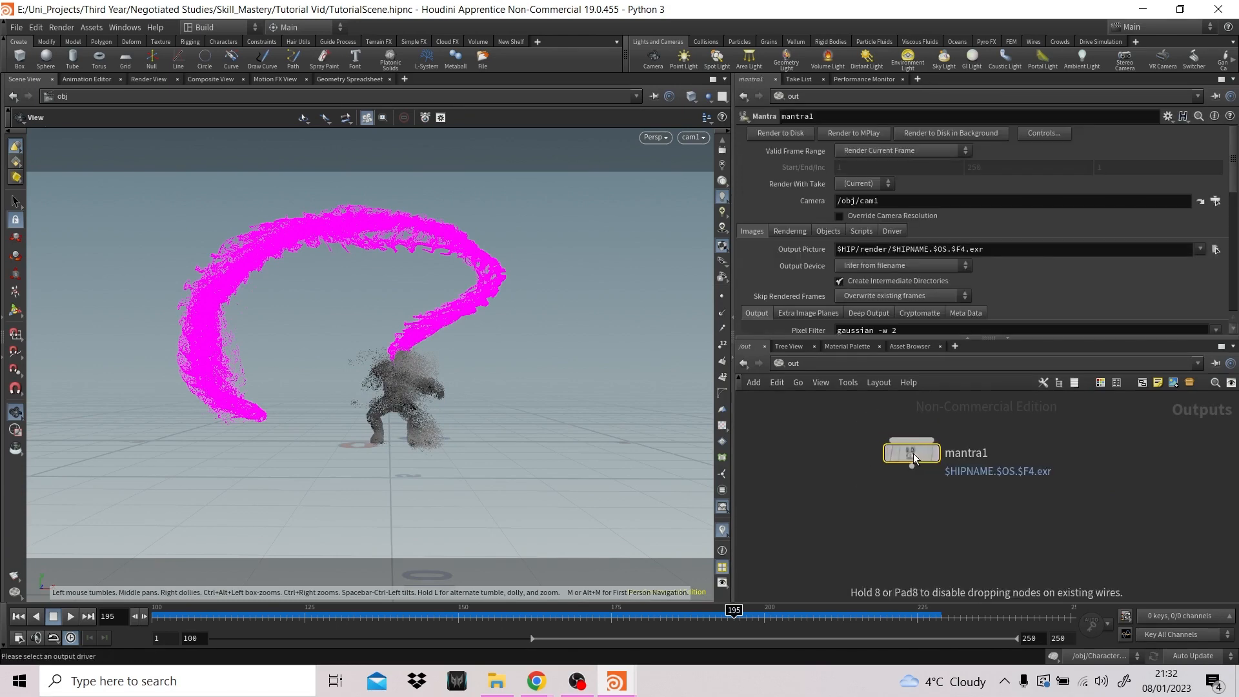
# - Set mantra1's Pixel Samples to 6 by 6
pyautogui.click(787, 233)
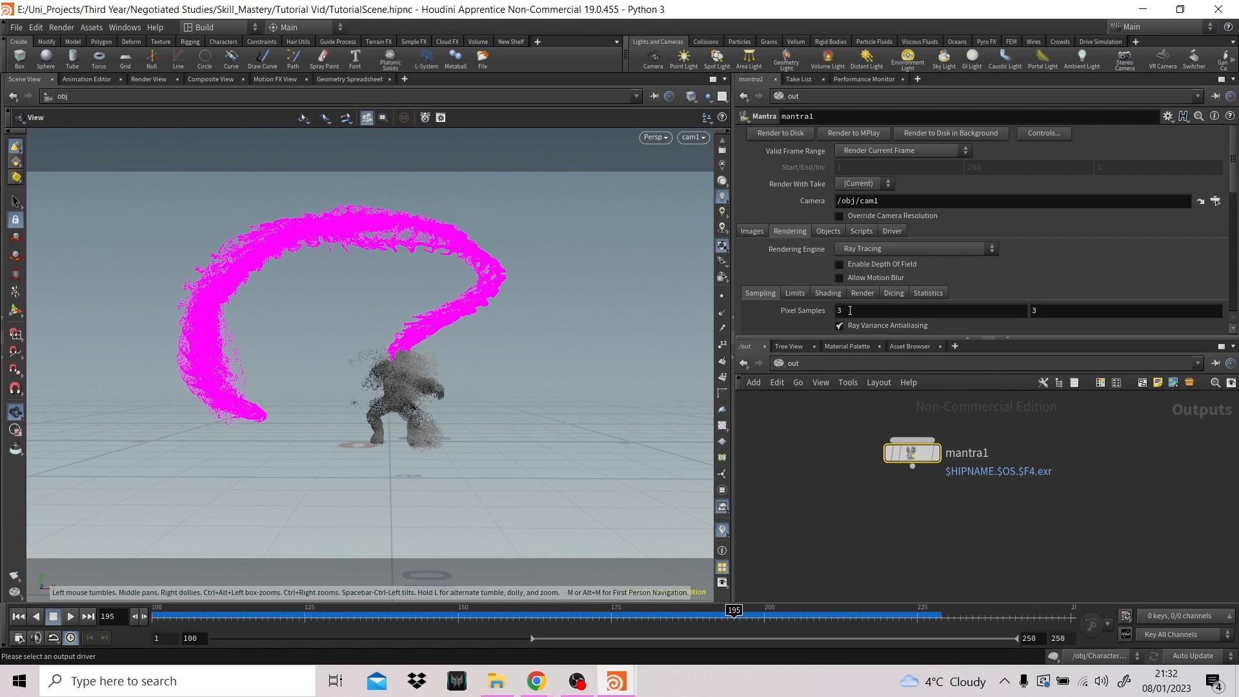
pyautogui.write('6')
pyautogui.press('Tab')
pyautogui.write('6')
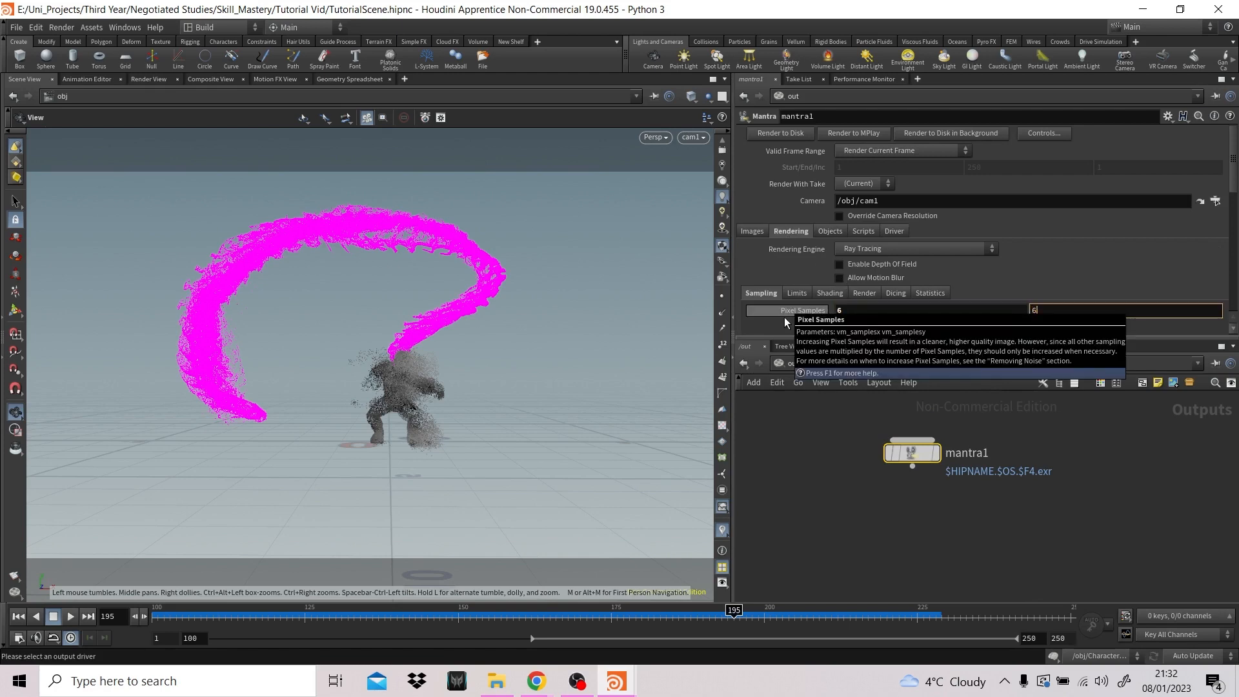
# - Start a preview render of mantra1 at the current frame in the Render View
pyautogui.click(752, 231)
pyautogui.click(145, 79)
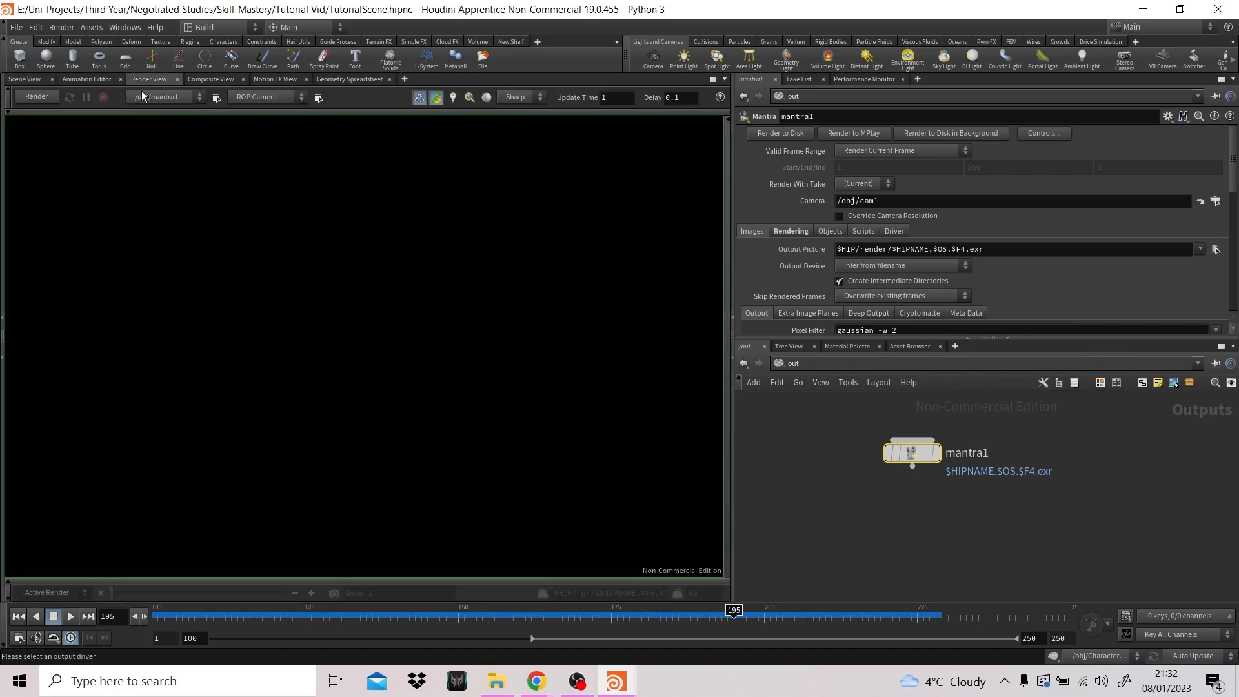
pyautogui.click(37, 97)
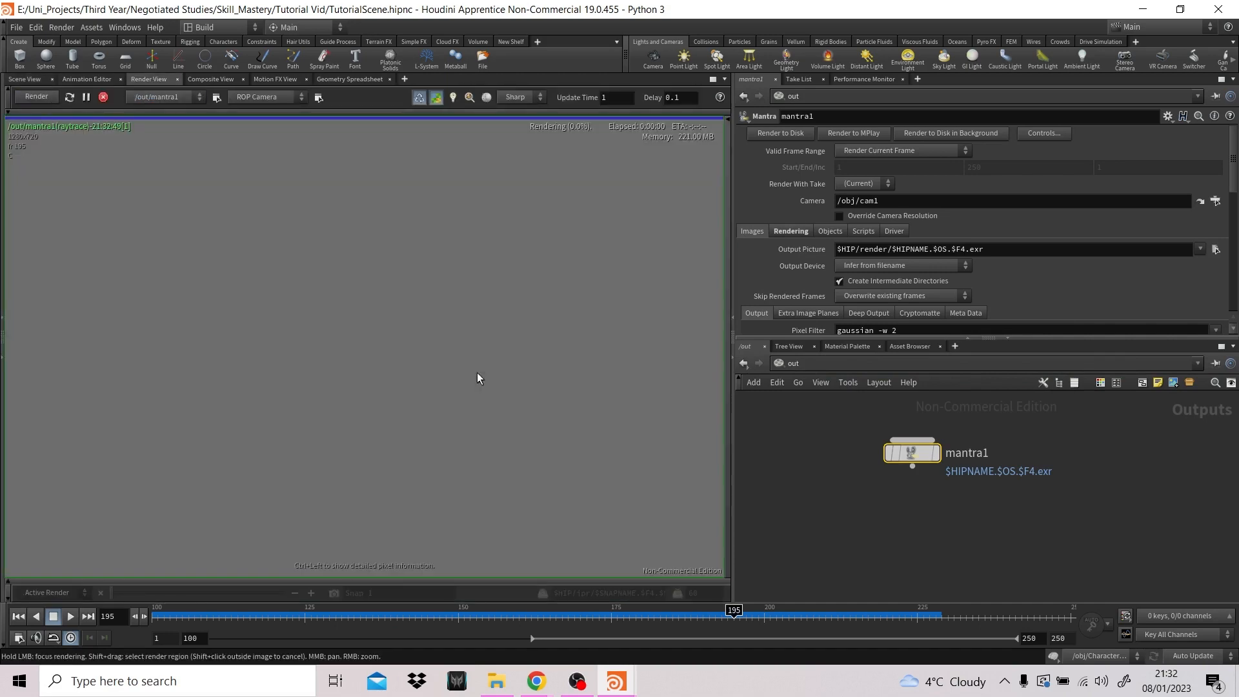
# - Set mantra1's Pixel Samples to 3 by 3 and render the frame again
pyautogui.click(789, 230)
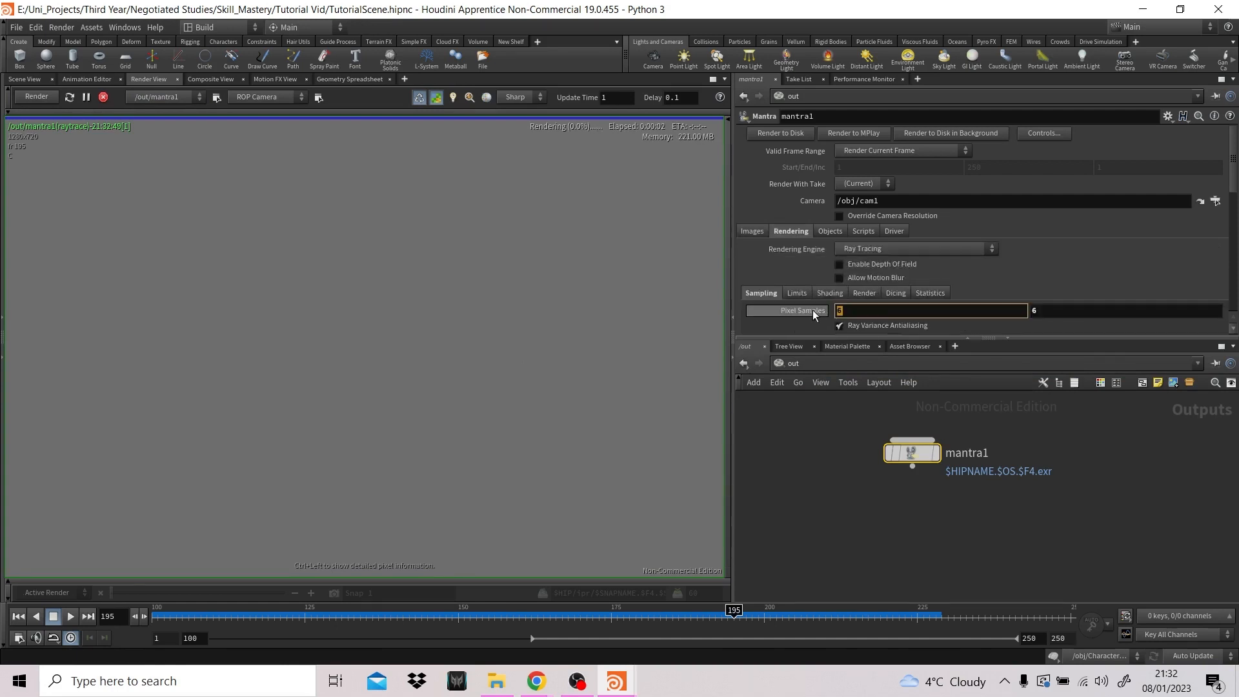
pyautogui.write('3')
pyautogui.press('Return')
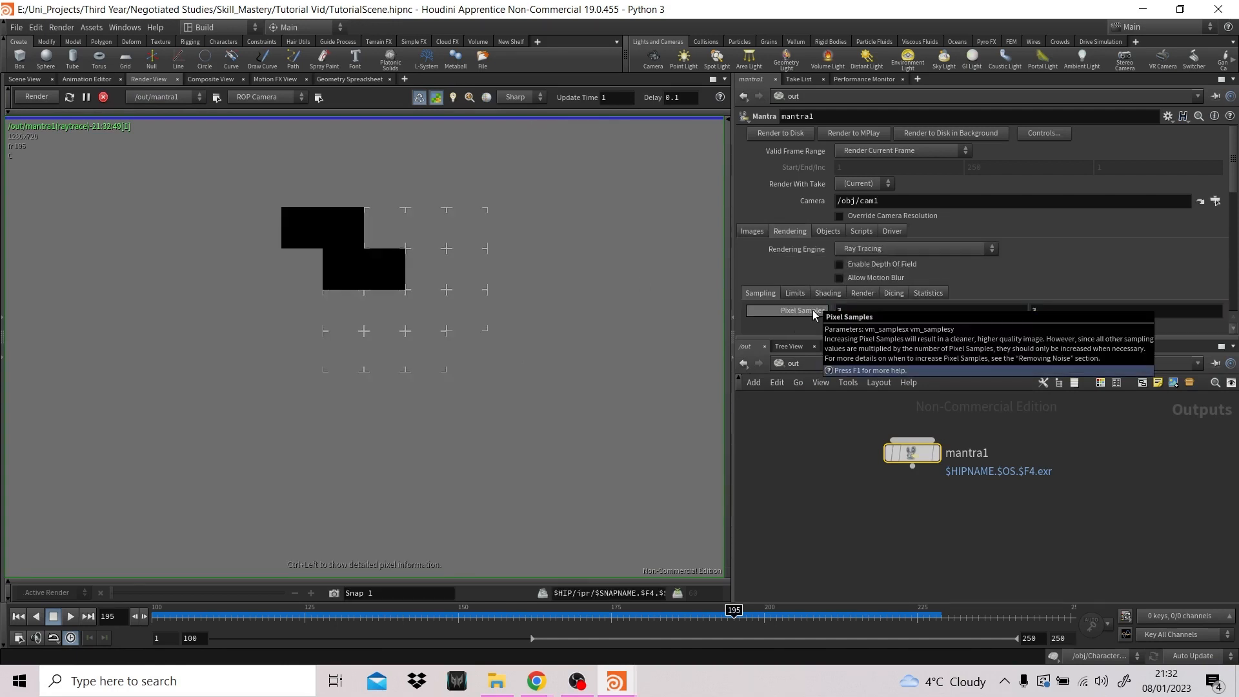
pyautogui.click(750, 235)
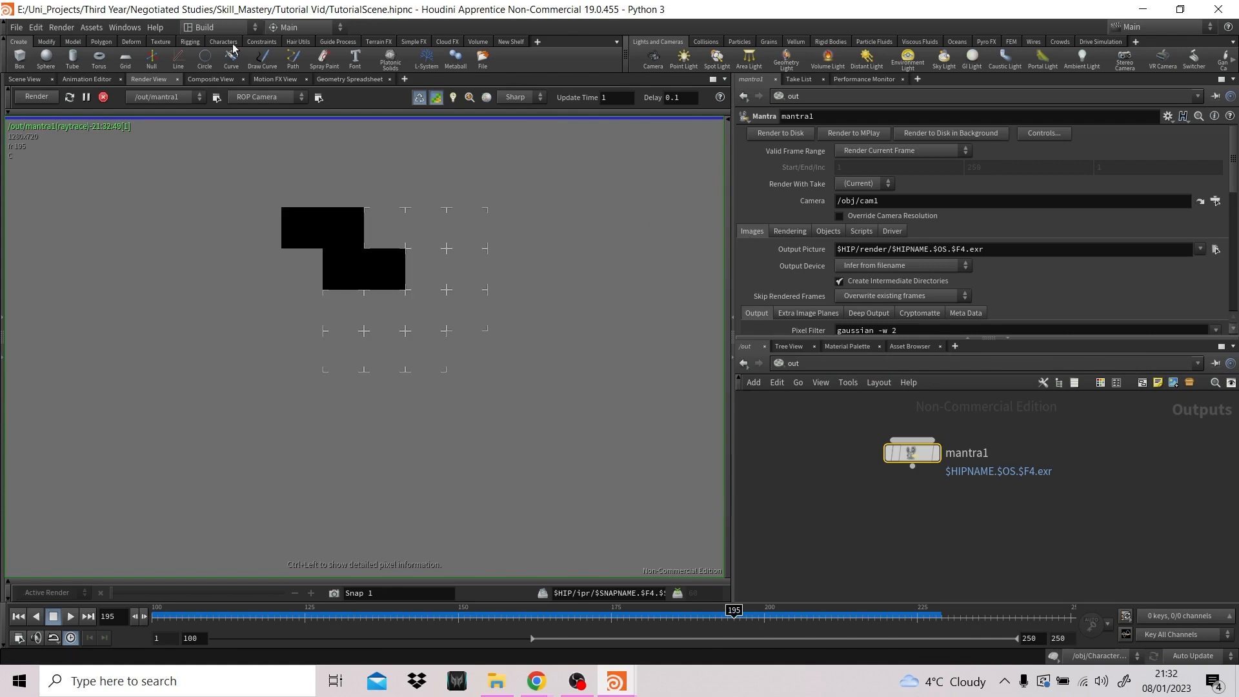
pyautogui.click(34, 100)
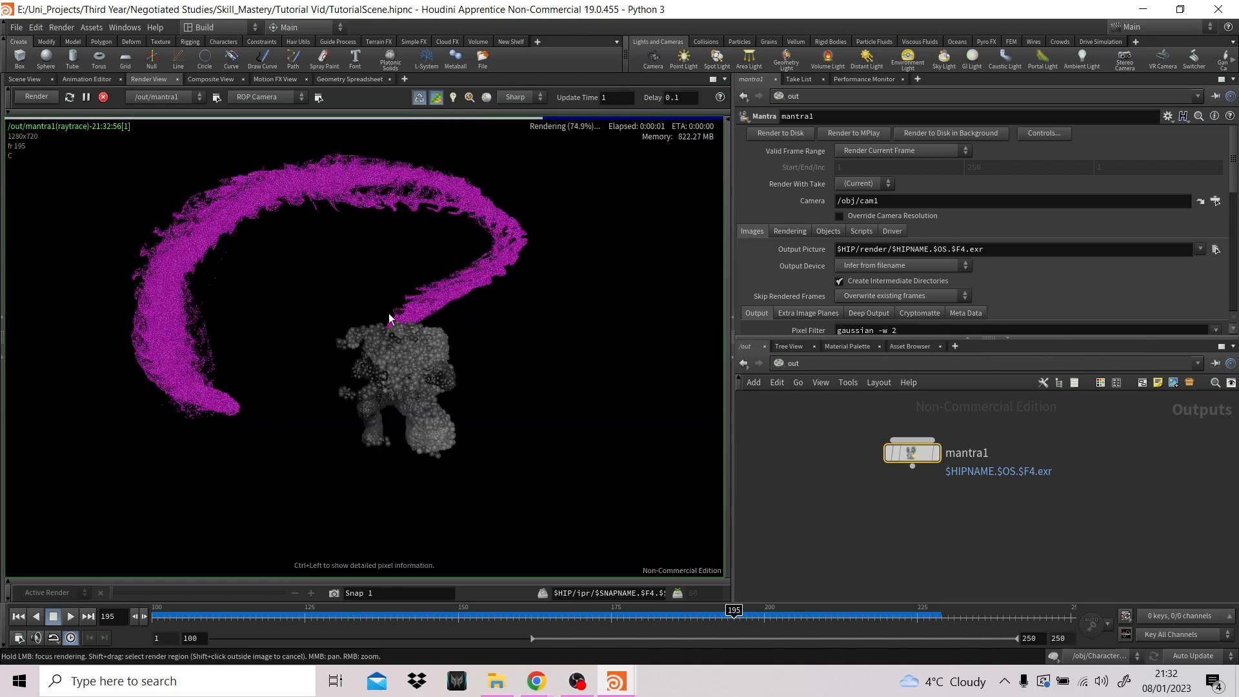
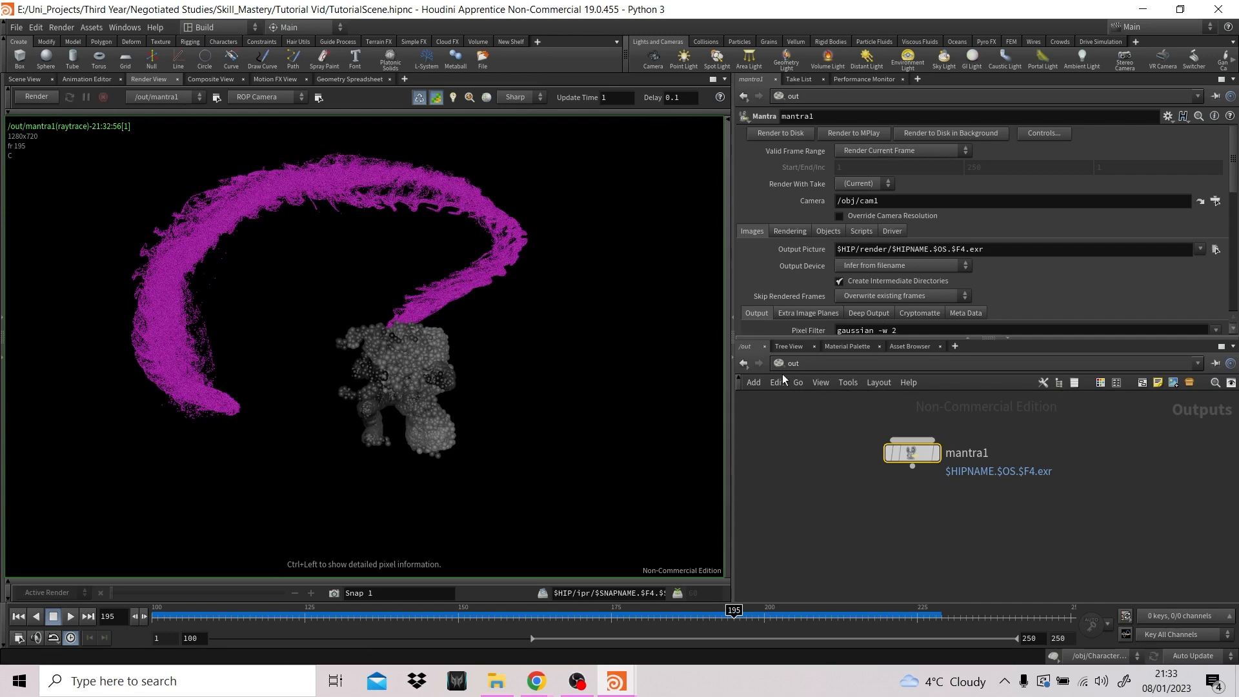
# - In the Character_Part network, add a Point VOP below popnet and connect popnet's output to its first input
pyautogui.click(29, 80)
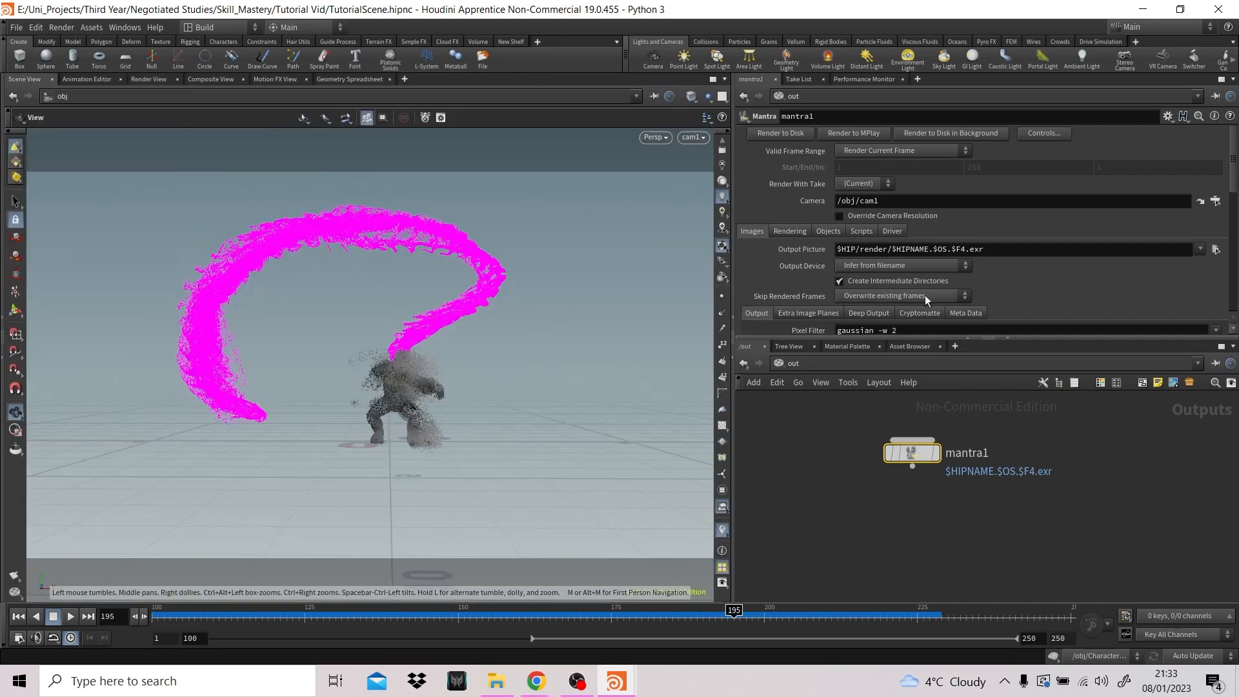
pyautogui.click(800, 382)
pyautogui.click(837, 419)
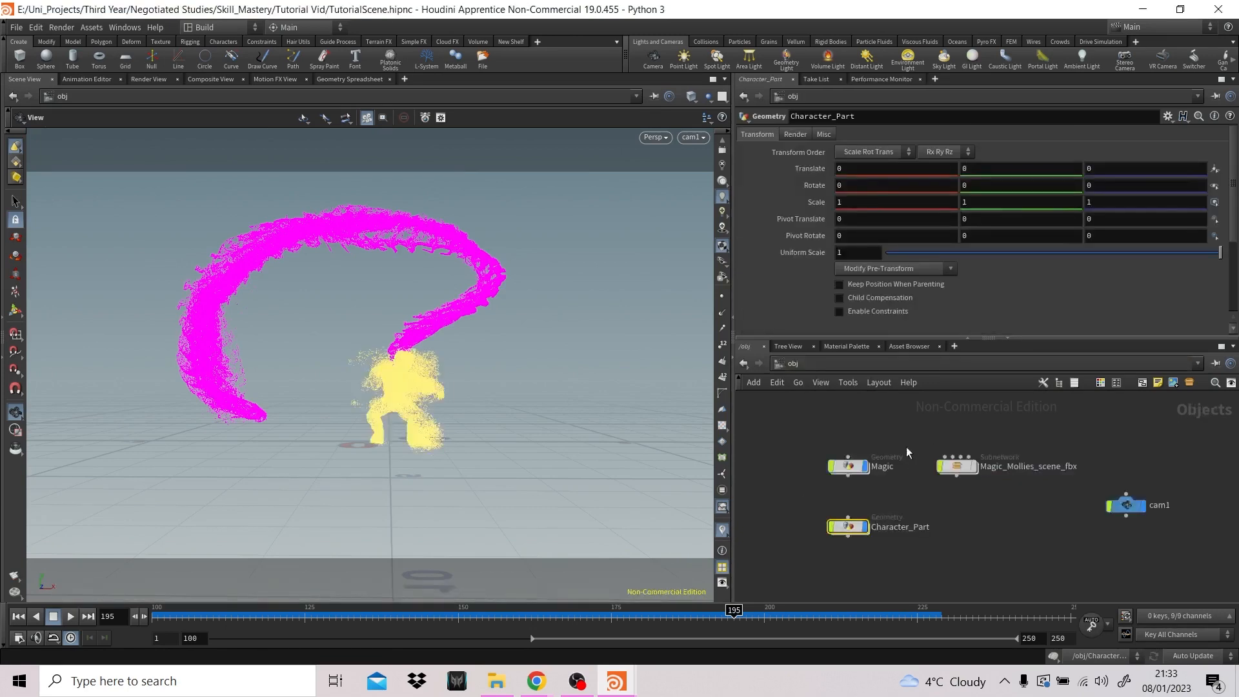
pyautogui.doubleClick(848, 527)
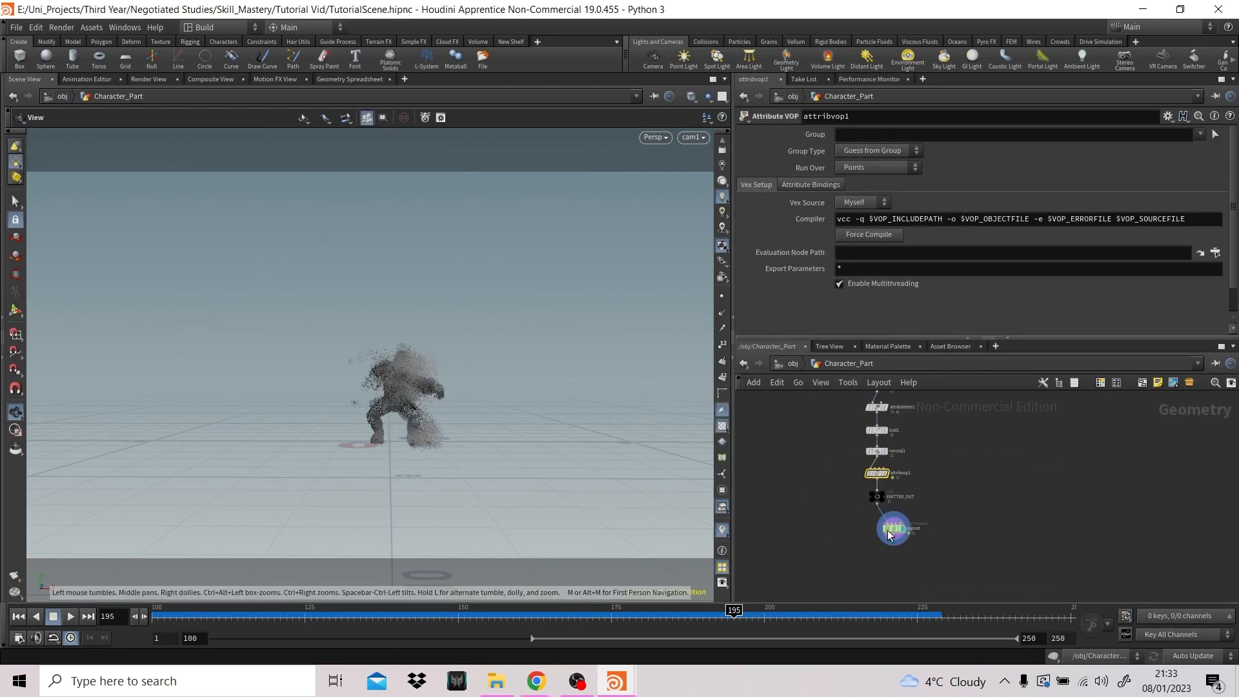
pyautogui.write('pointvop')
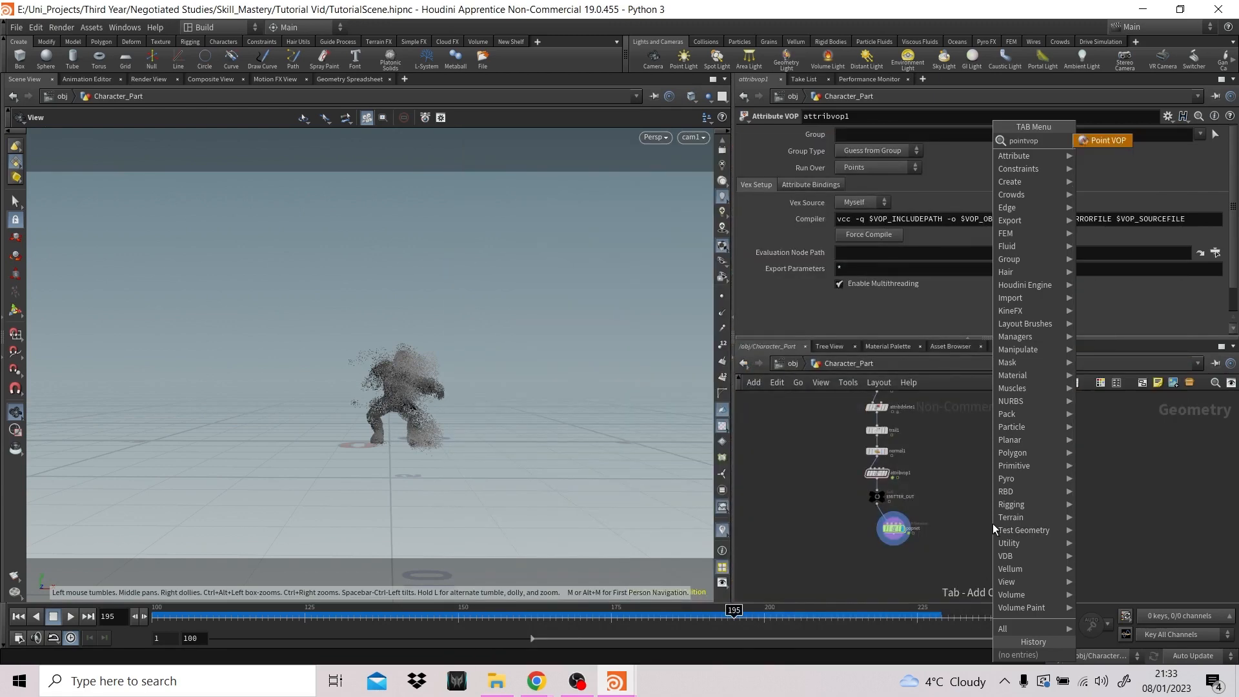
pyautogui.press('Return')
pyautogui.click(882, 565)
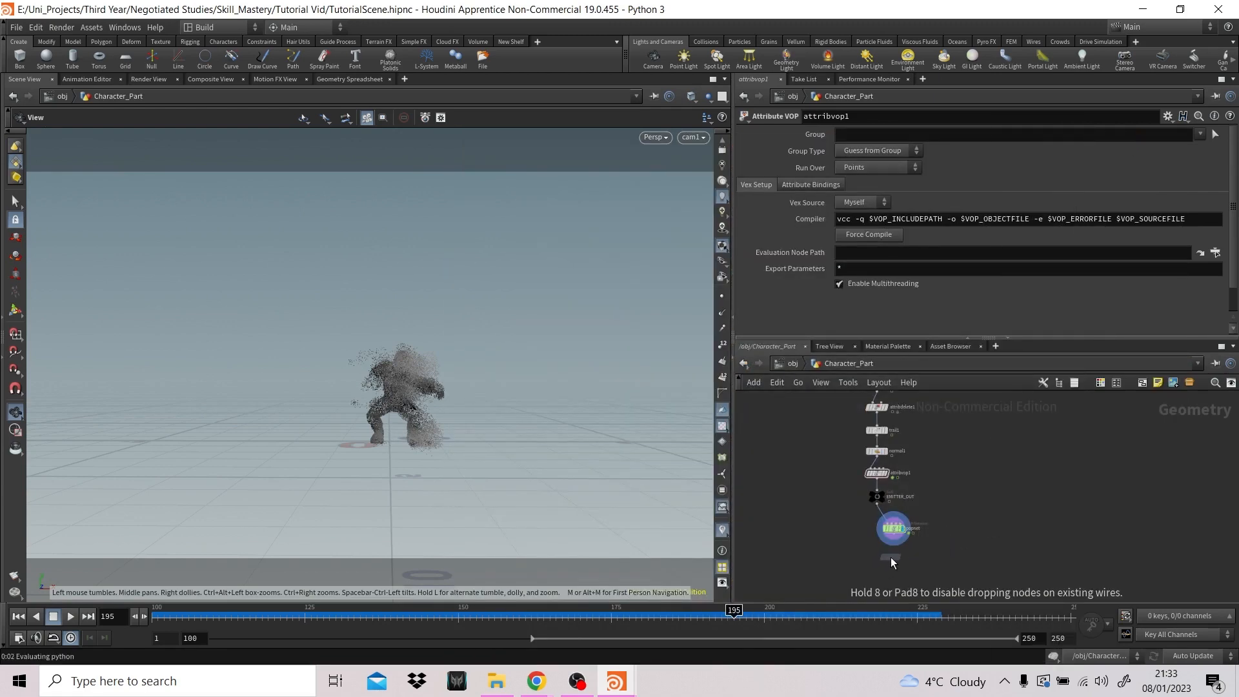
pyautogui.scroll(5, 927, 547)
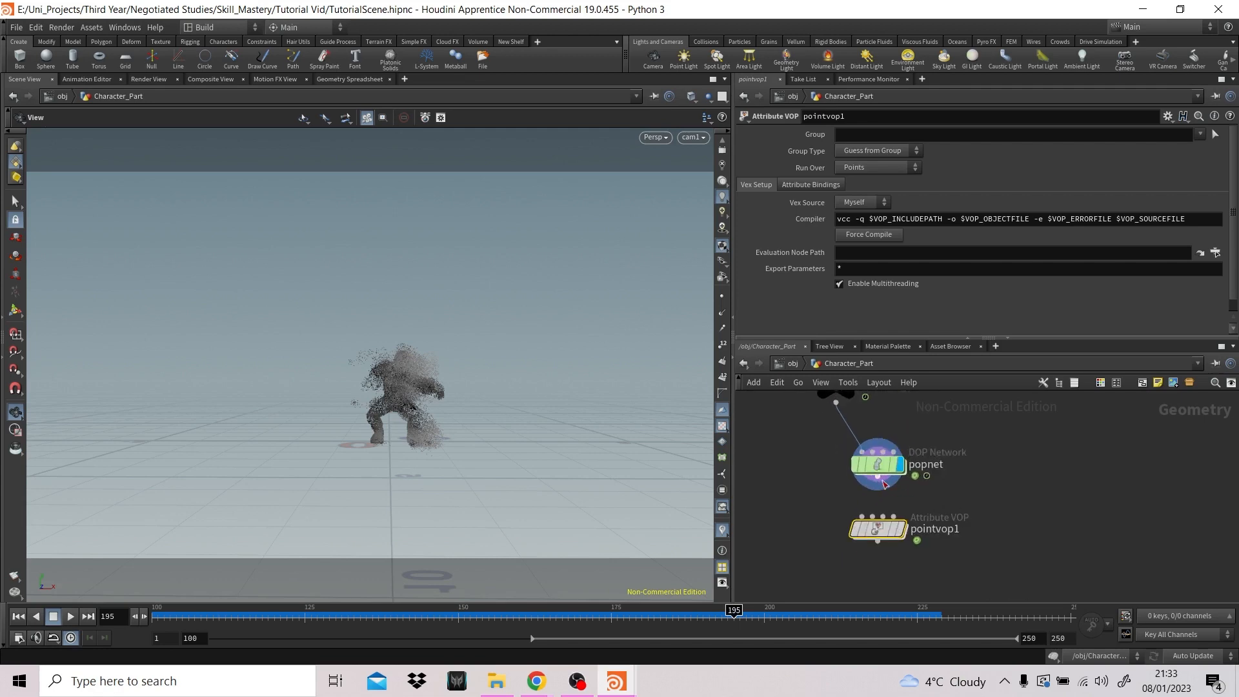
pyautogui.moveTo(878, 479); pyautogui.dragTo(879, 528)
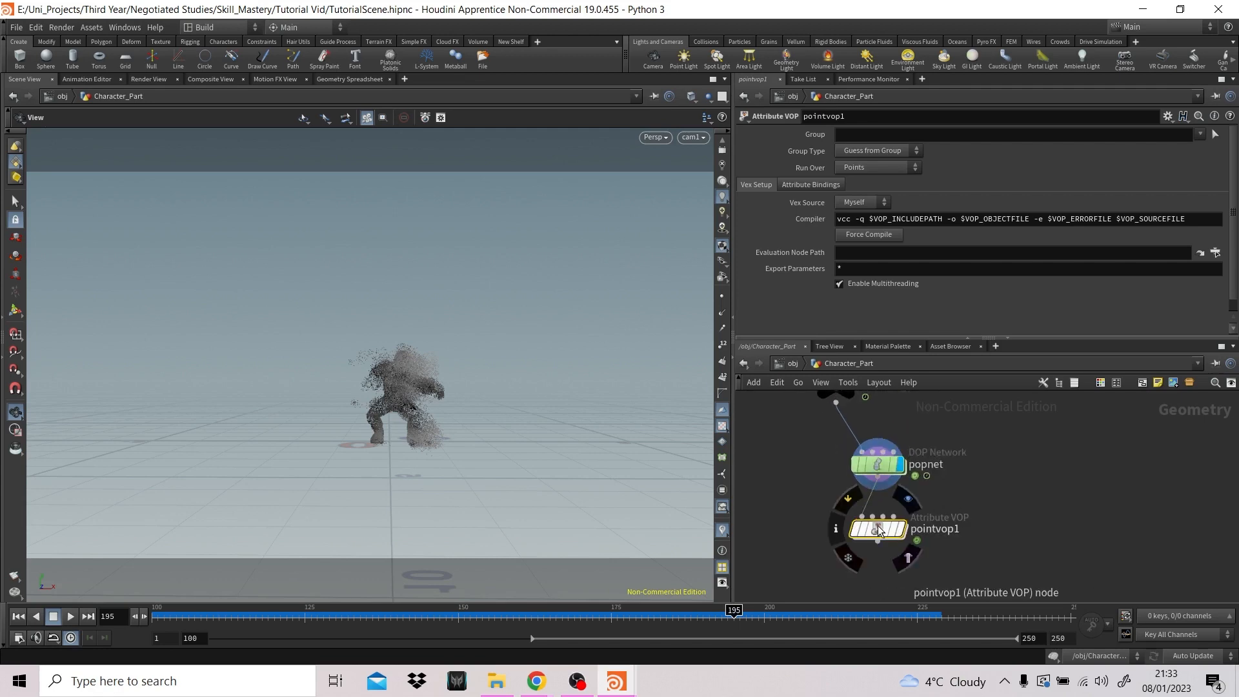
# - Inside pointvop1, shift the geometry output node aside and add a Bind Export node below it
pyautogui.doubleClick(877, 529)
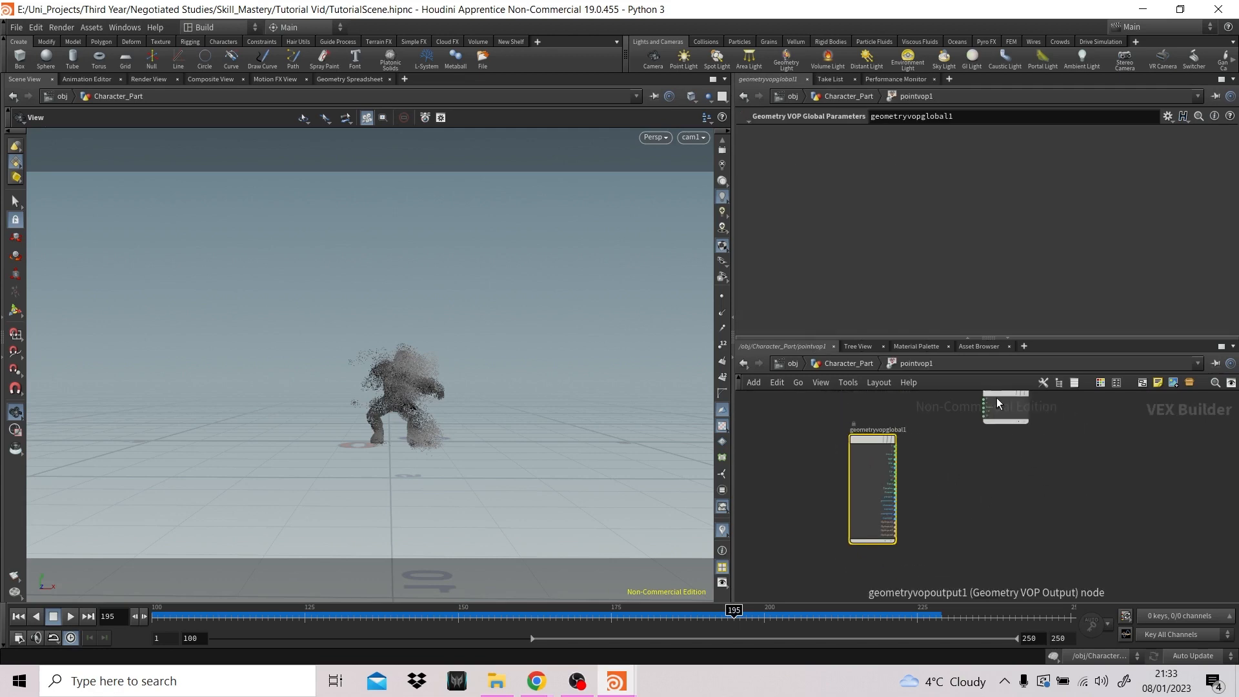
pyautogui.moveTo(996, 398); pyautogui.dragTo(1027, 417)
pyautogui.press('Tab')
pyautogui.write('bind')
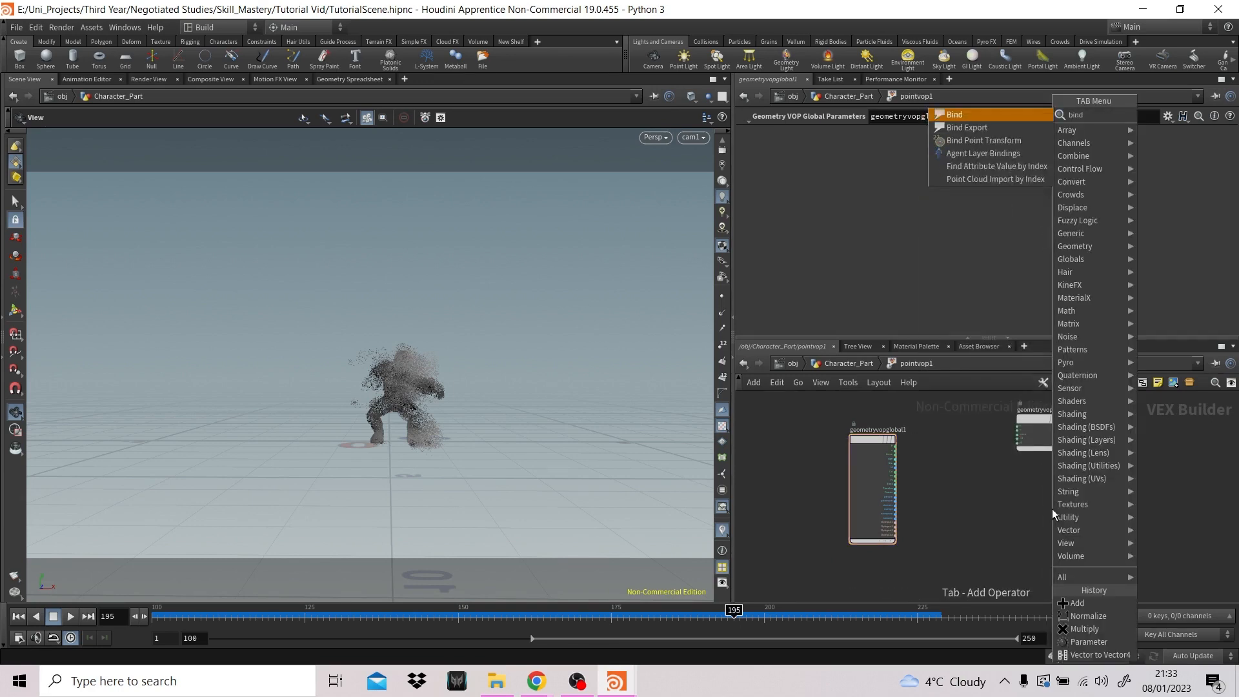
pyautogui.press('Return')
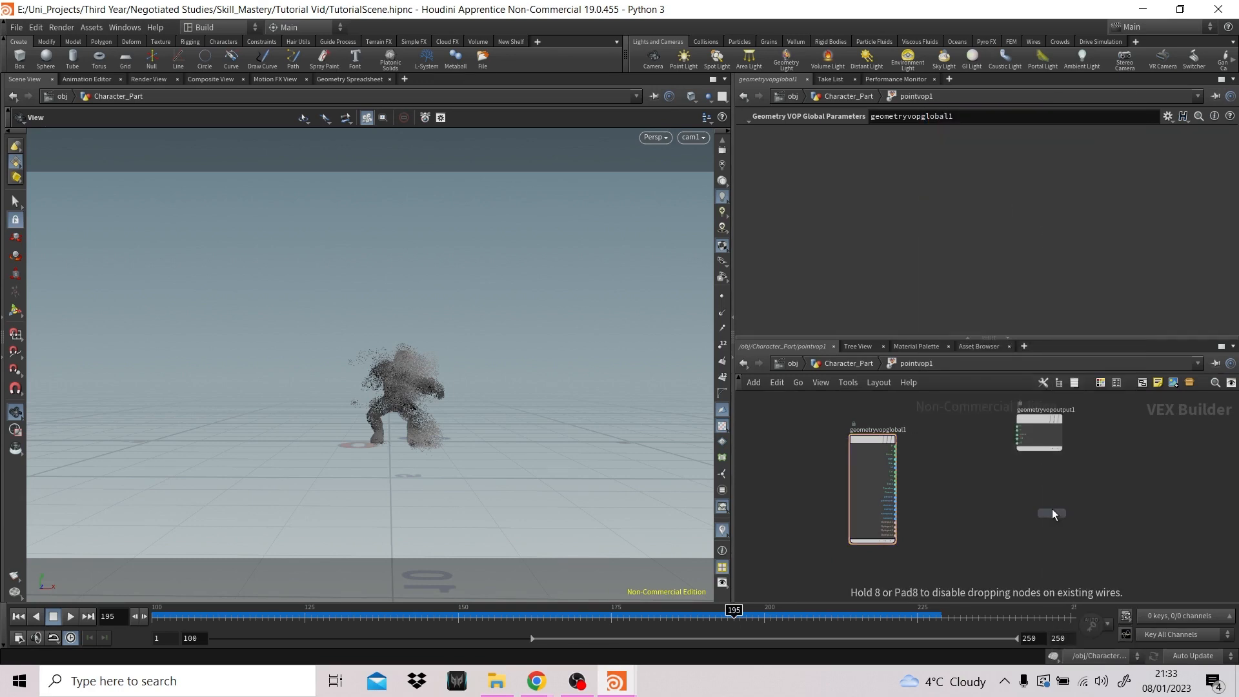
pyautogui.click(1051, 506)
# - Add a Parameter node beside the global parameters node and wire its output into bind1's input
pyautogui.press('Tab')
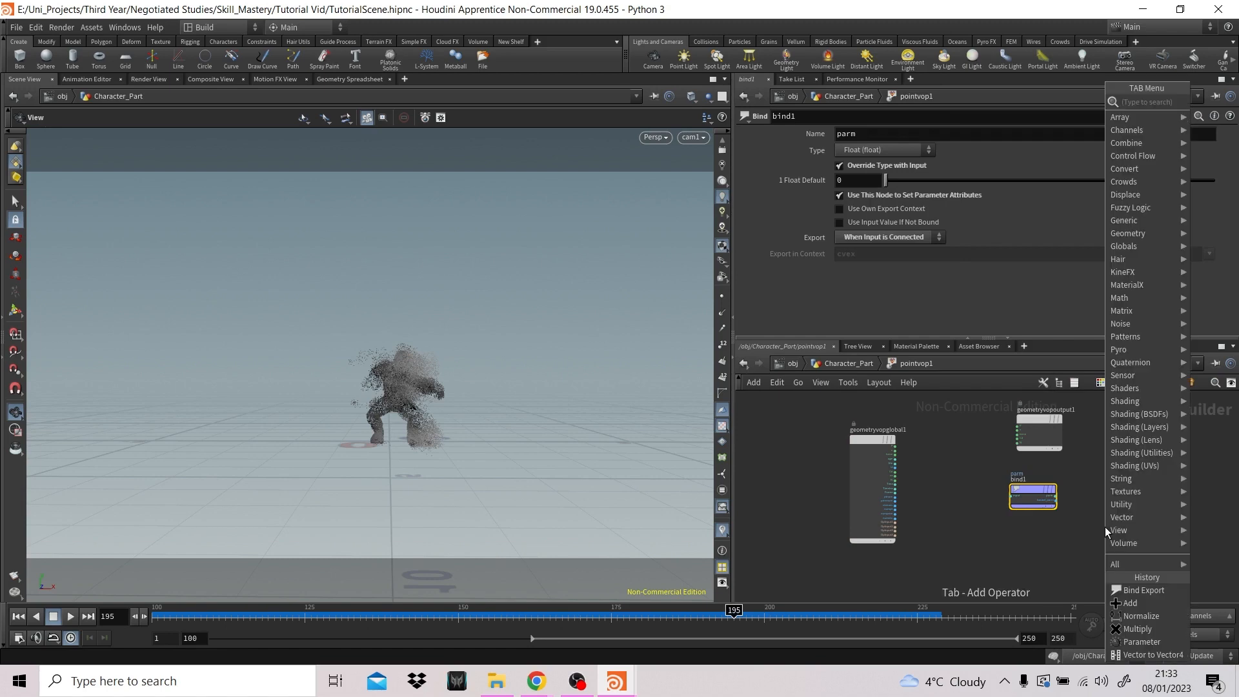
pyautogui.write('par')
pyautogui.press('Return')
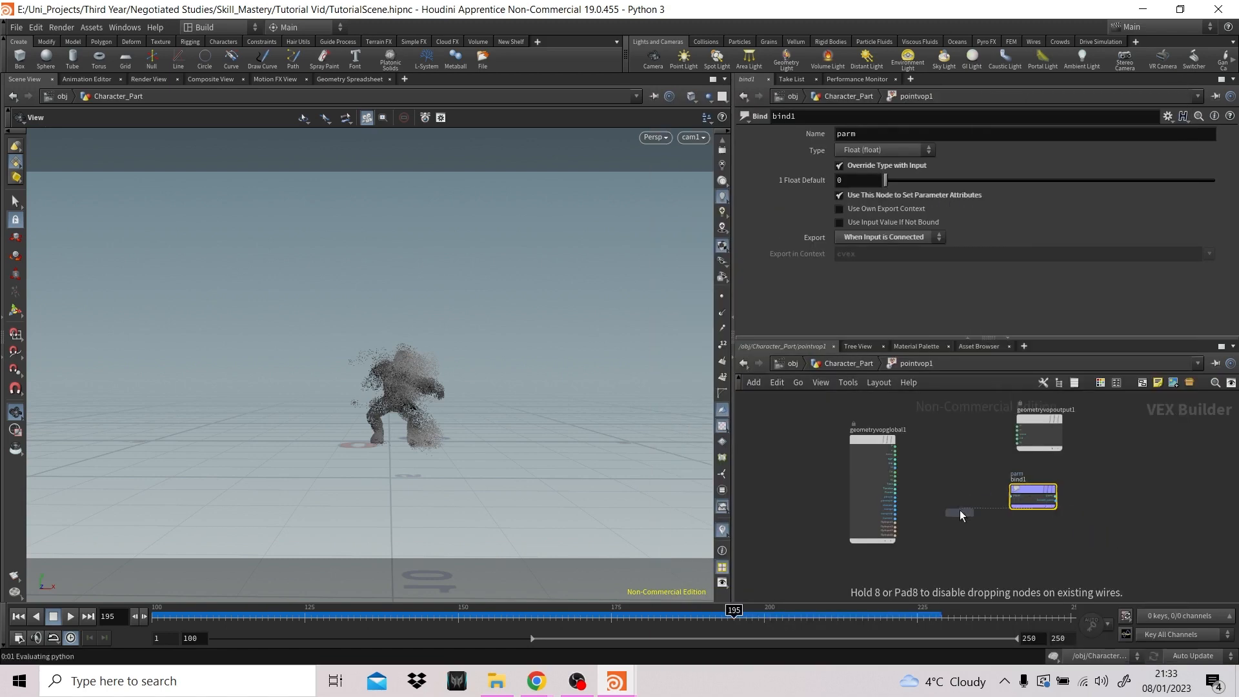
pyautogui.click(947, 513)
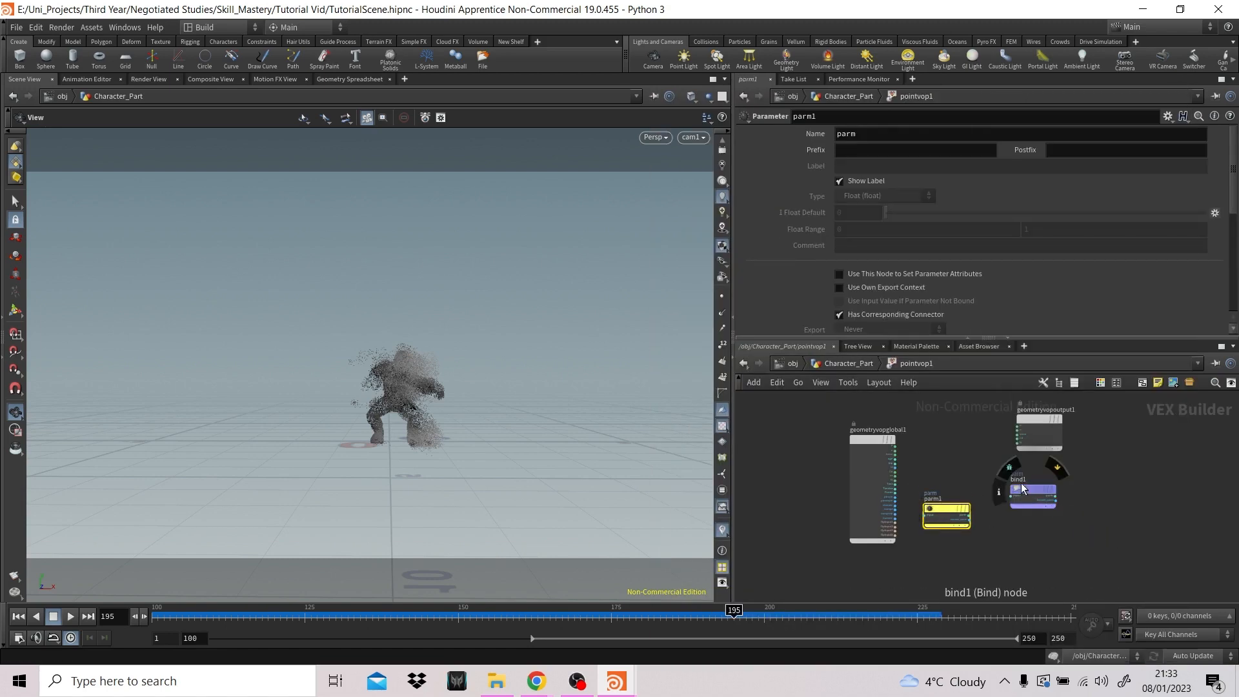
pyautogui.moveTo(1018, 488); pyautogui.dragTo(1028, 485)
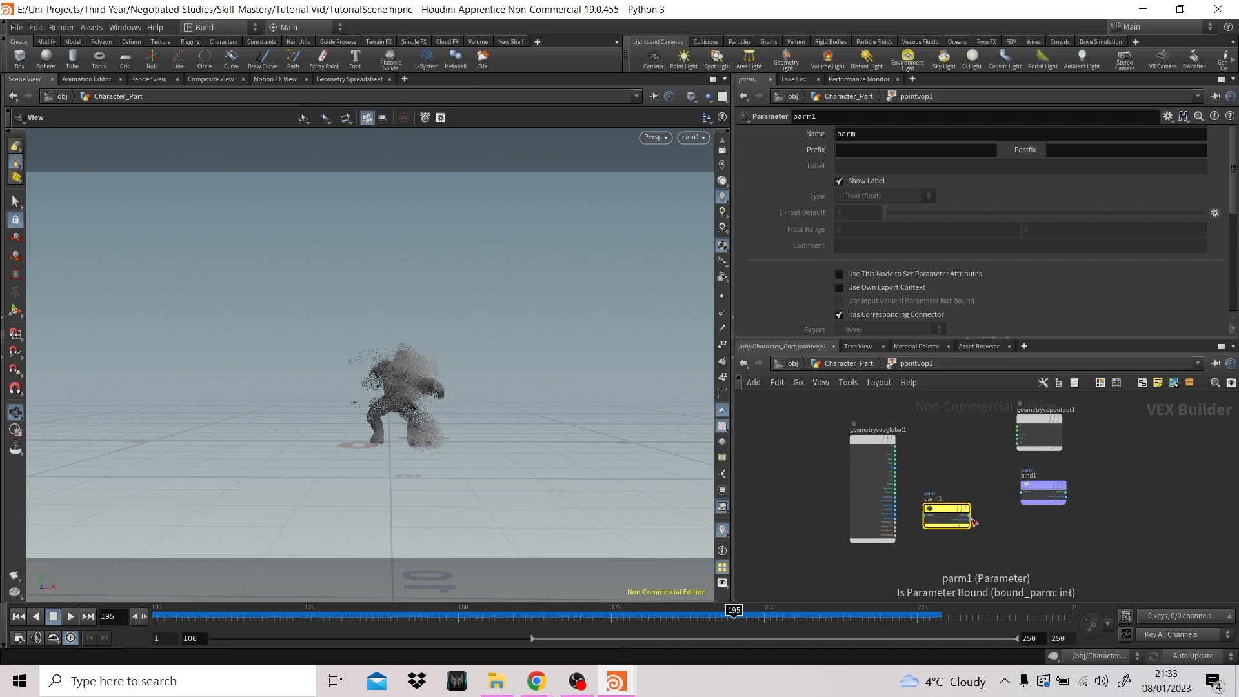
pyautogui.moveTo(970, 518); pyautogui.dragTo(1021, 493)
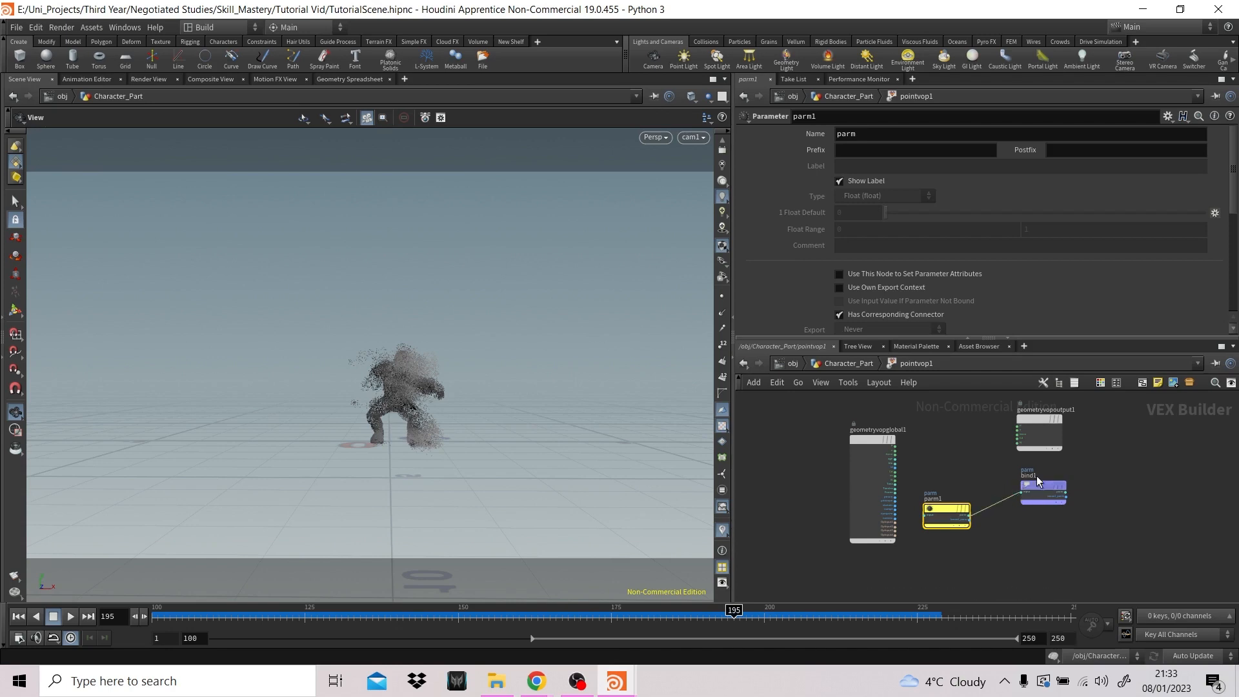
# - Name the new parameter Overall_scale and give it the label Overall Scale
pyautogui.click(1043, 484)
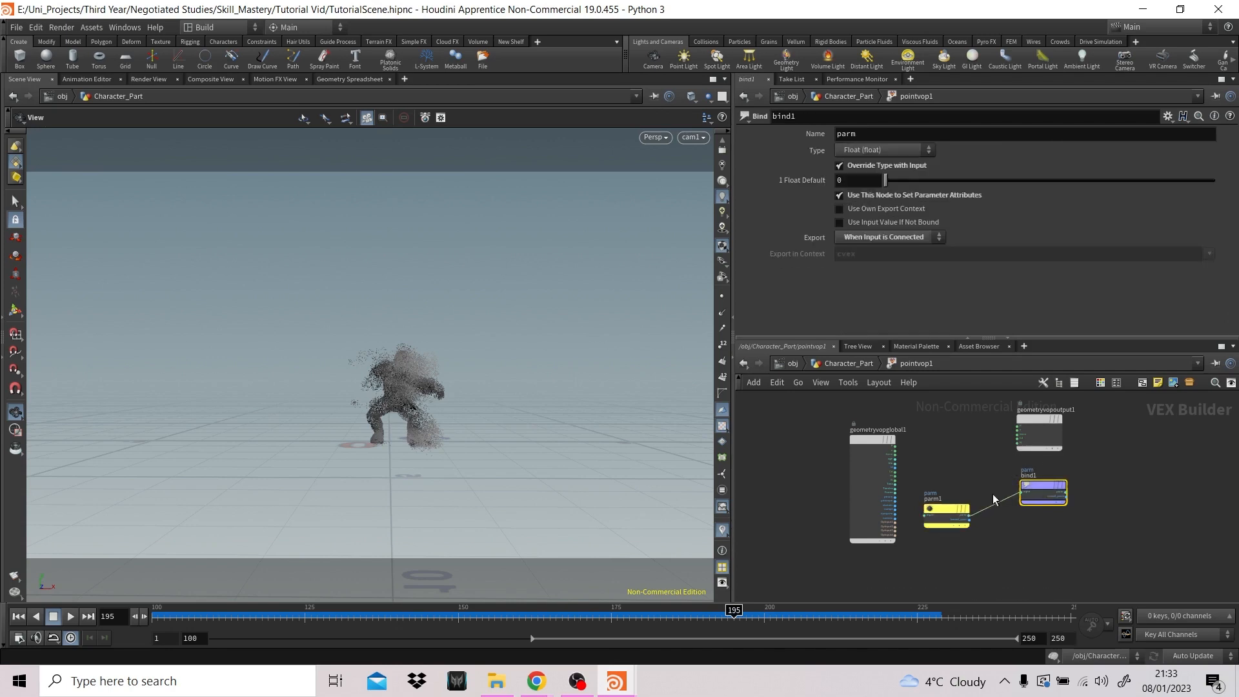
pyautogui.moveTo(942, 507)
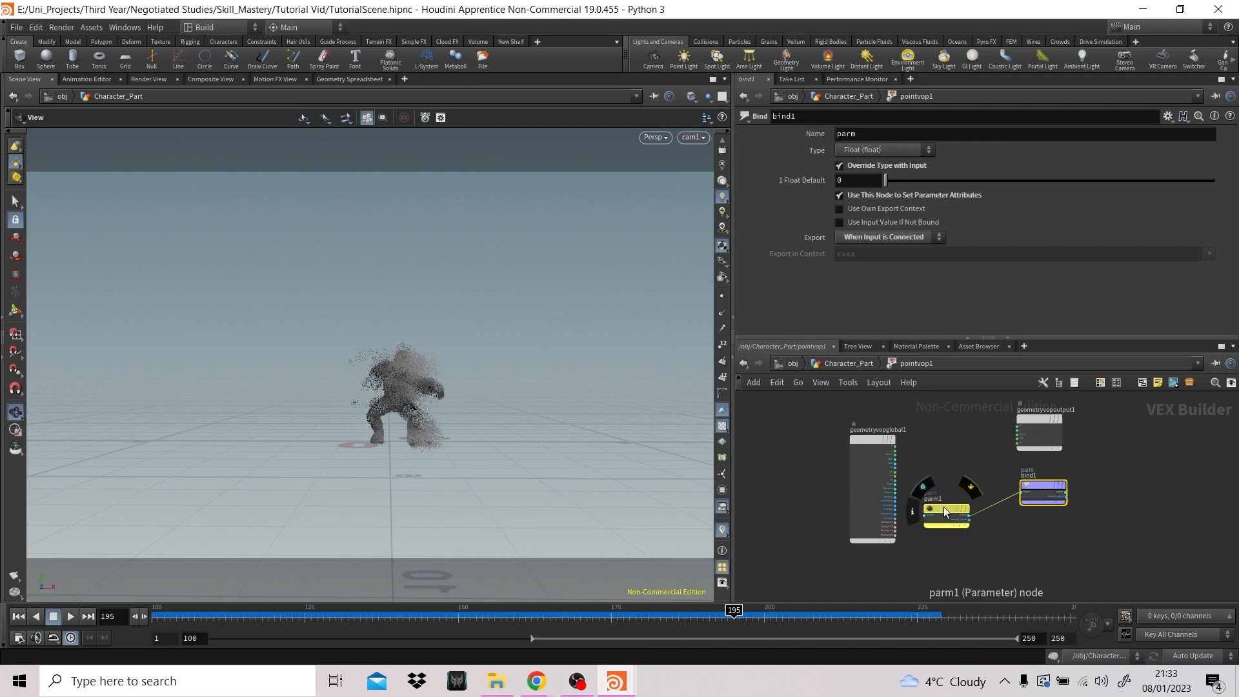
pyautogui.click(943, 506)
pyautogui.doubleClick(873, 136)
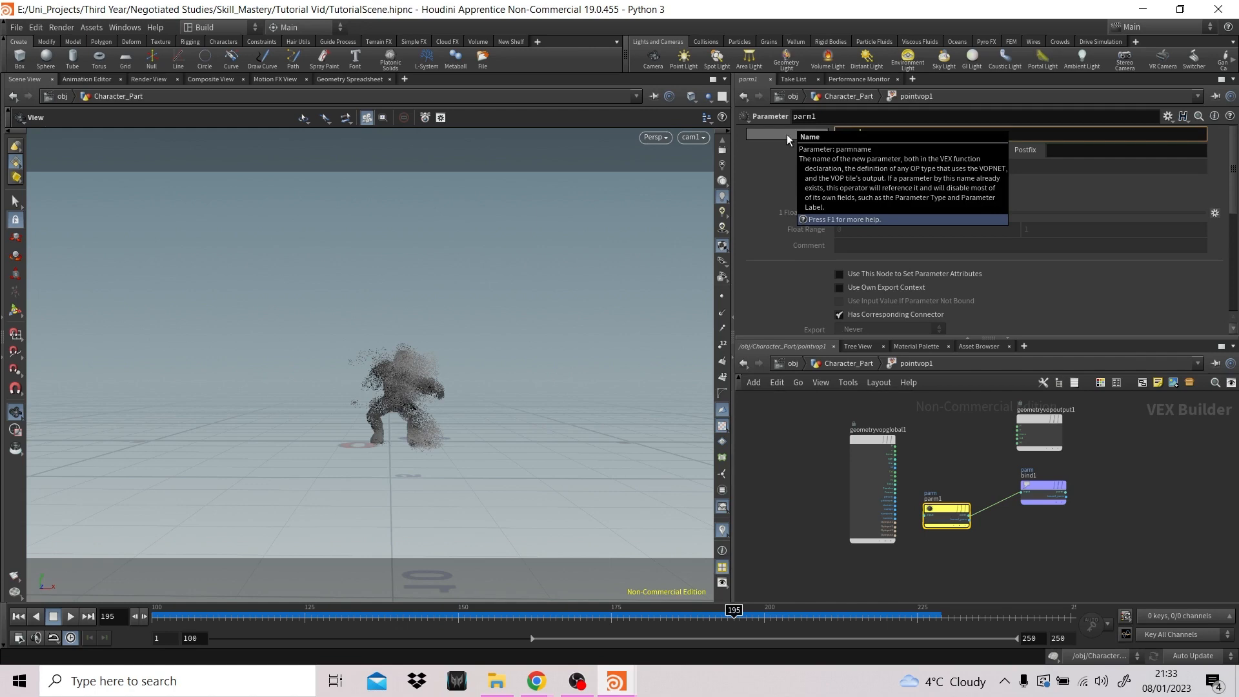
pyautogui.write('Overall')
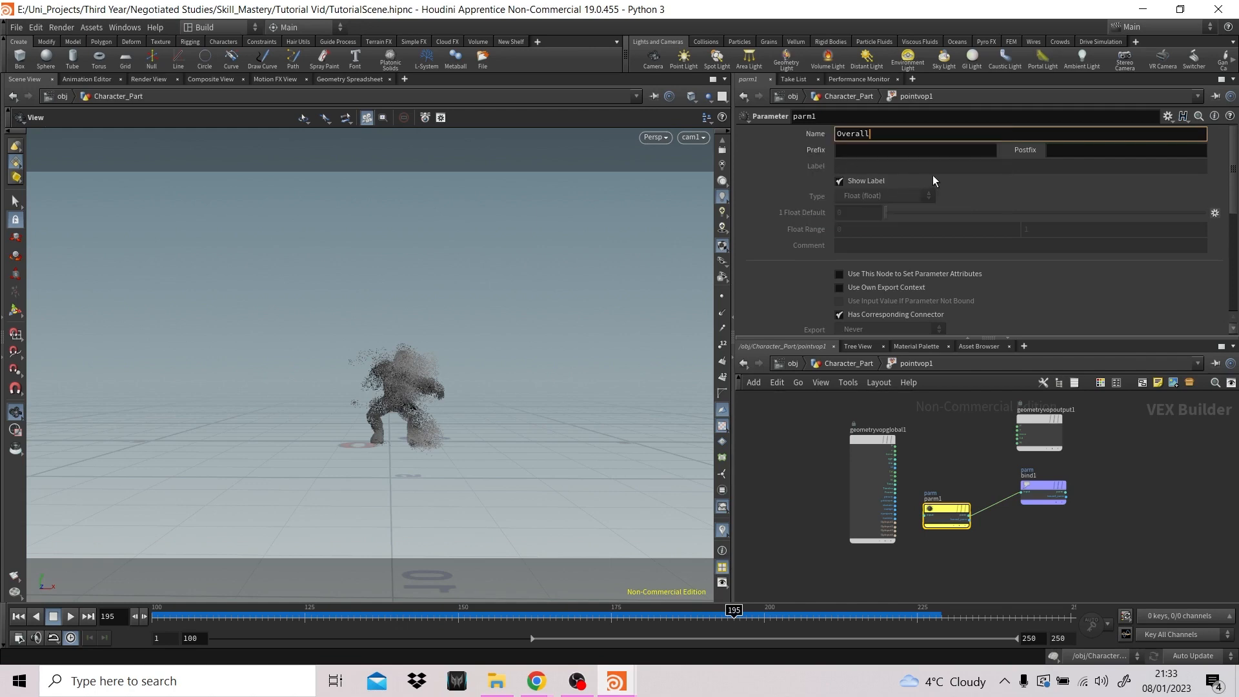
pyautogui.write('_scale')
pyautogui.press('Return')
pyautogui.click(895, 167)
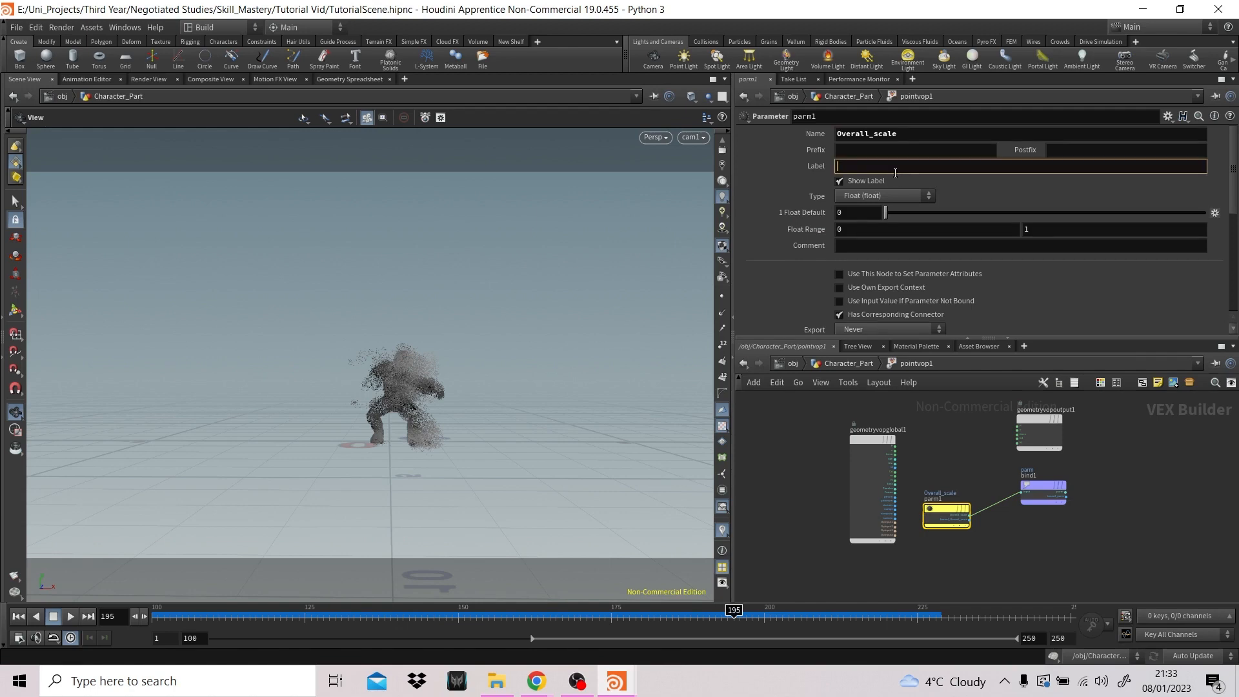
pyautogui.write('Overall Scale')
pyautogui.press('Return')
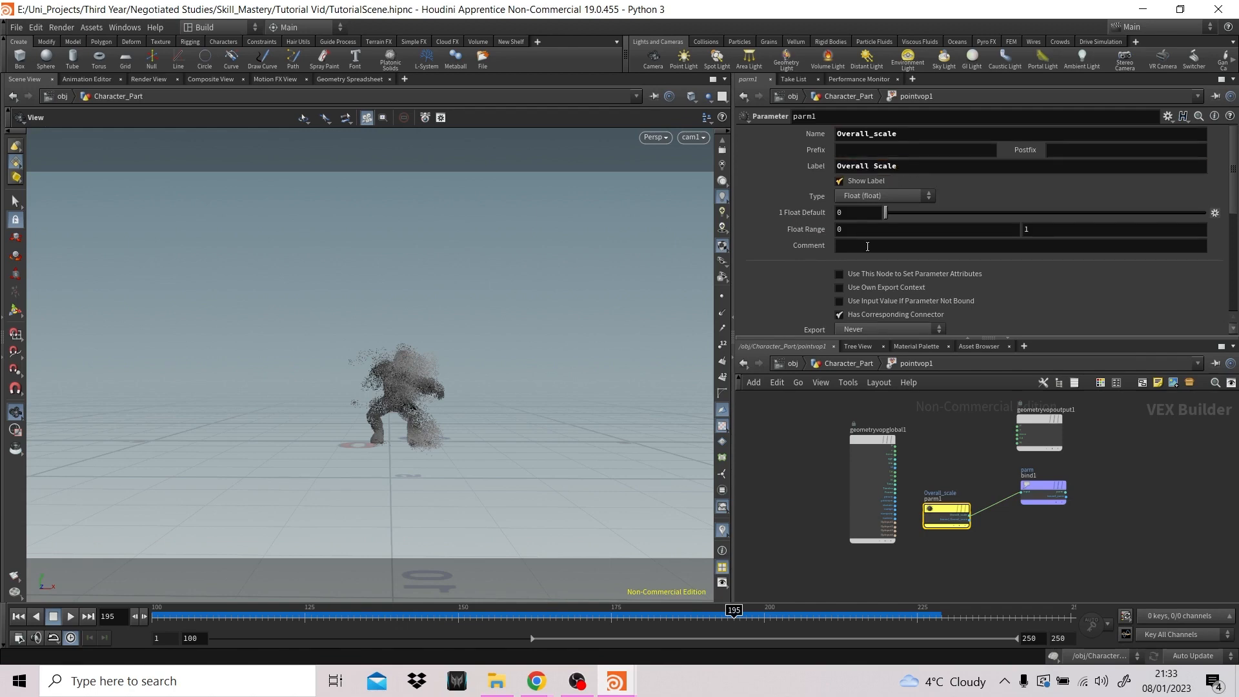
# - Return to the Character_Part network, set pointvop1's Overall Scale to 0.1 and show the Mantra render
pyautogui.moveTo(1039, 485)
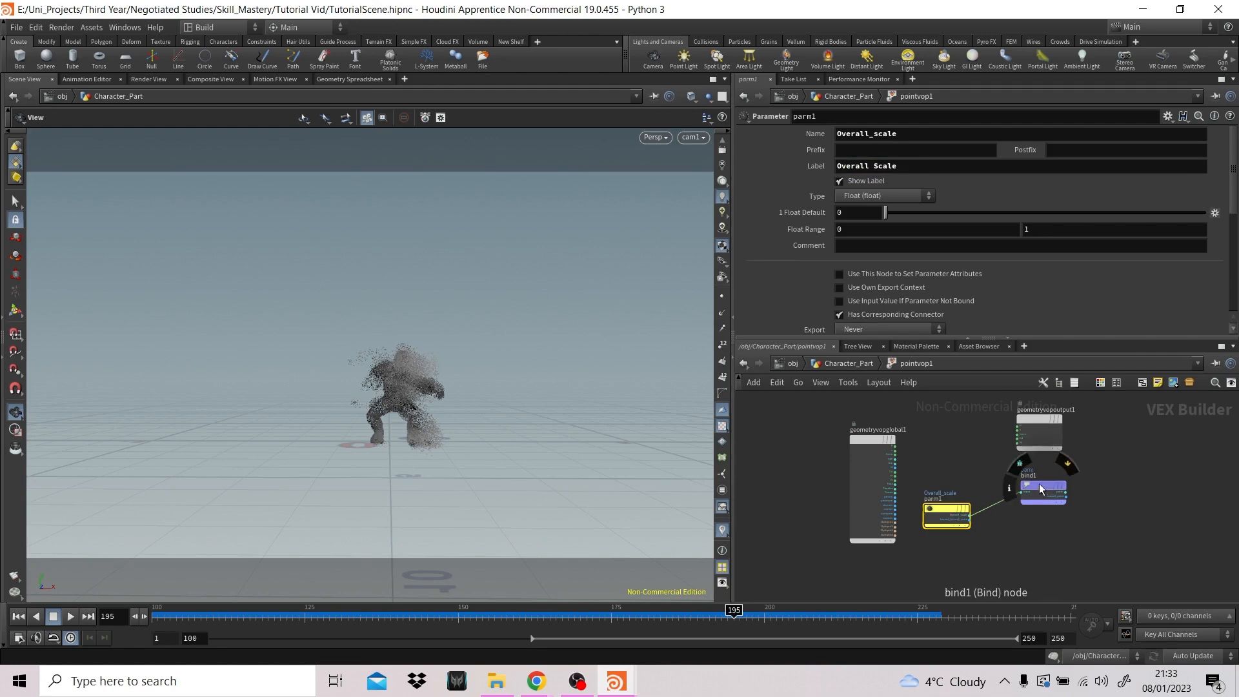
pyautogui.click(849, 363)
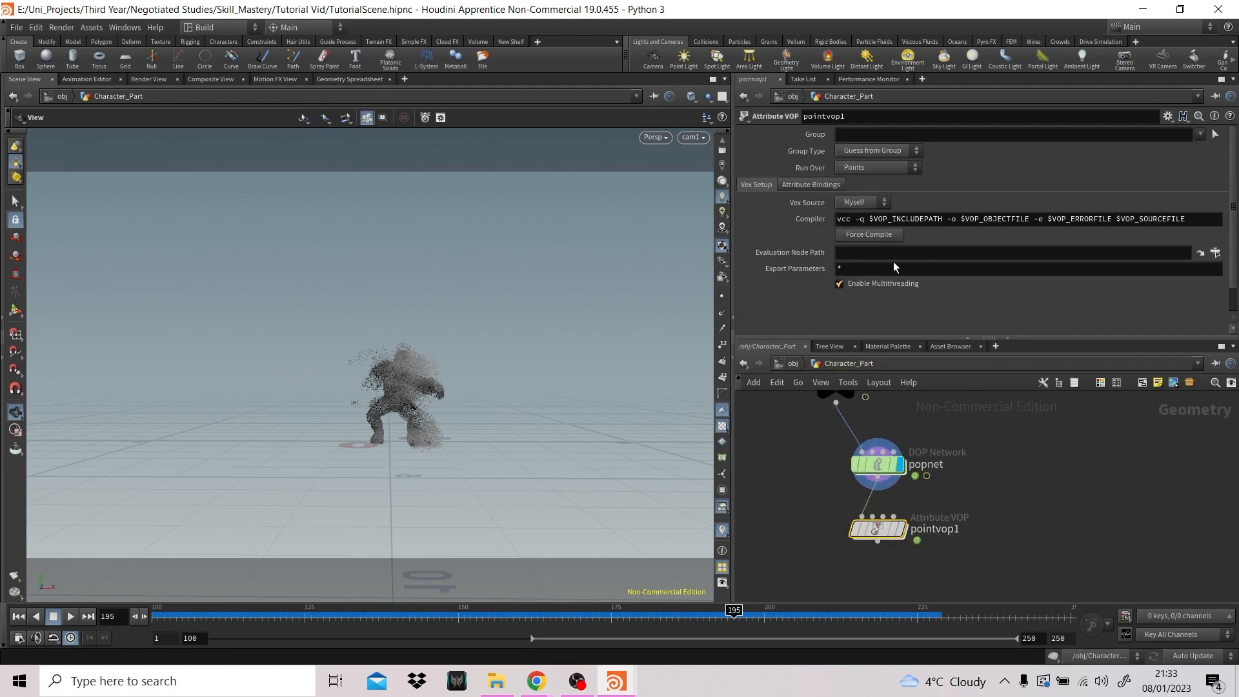
pyautogui.scroll(-2, 935, 323)
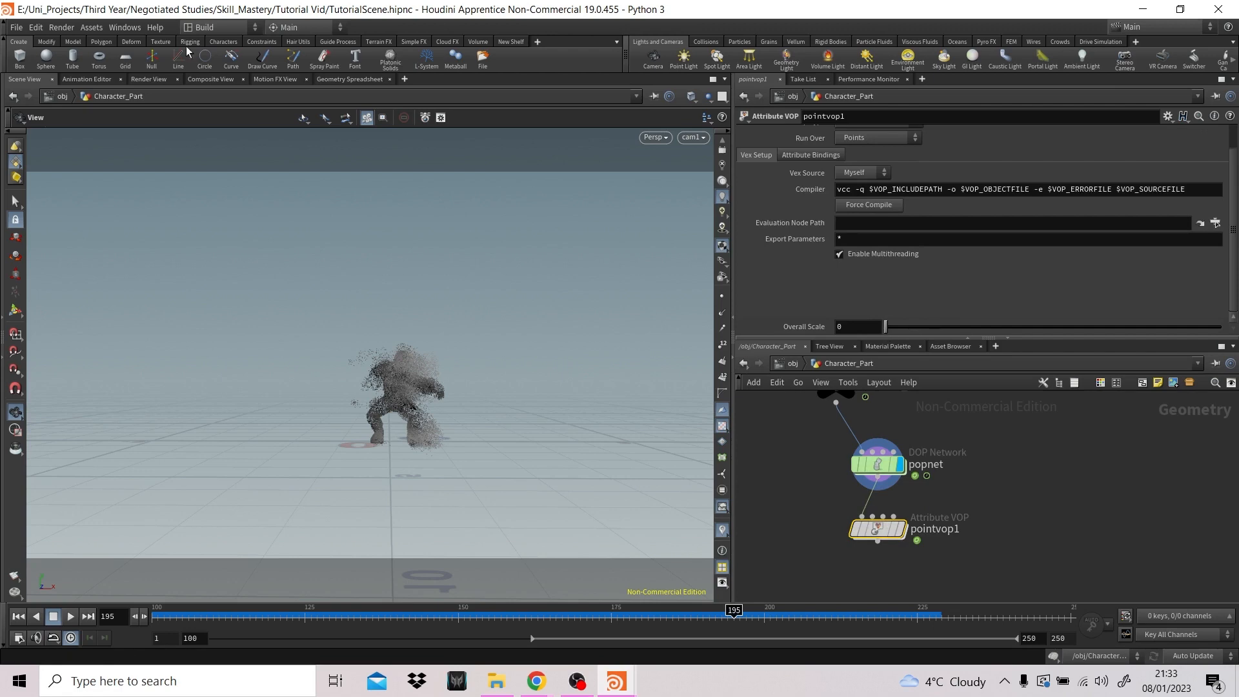
pyautogui.click(149, 80)
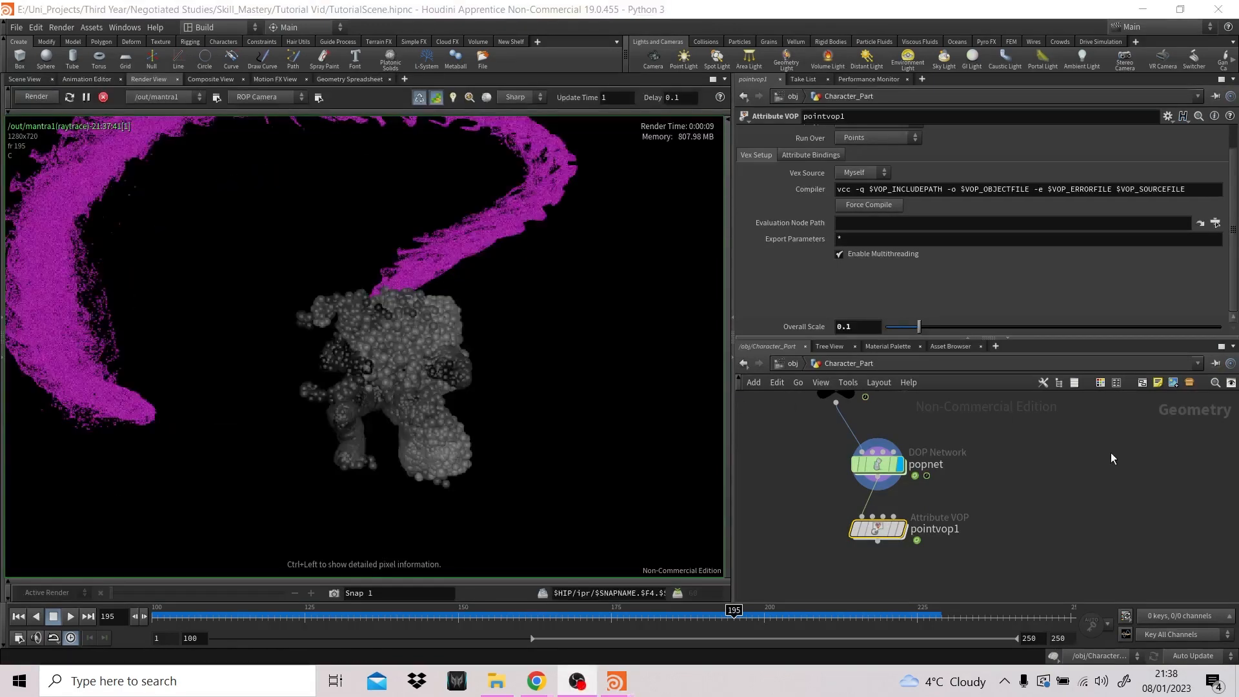
# - Set bind1's Name to pscale inside pointvop1, and make pointvop1 the displayed node in Character_Part
pyautogui.doubleClick(884, 529)
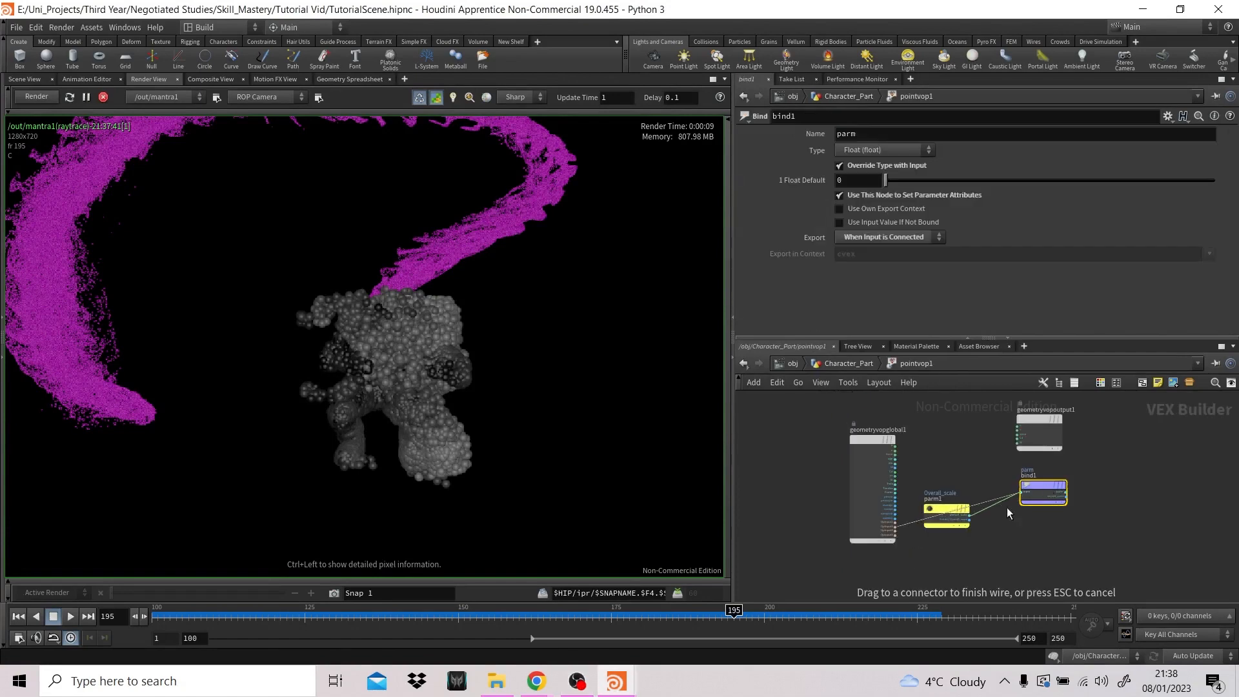
pyautogui.press('Escape')
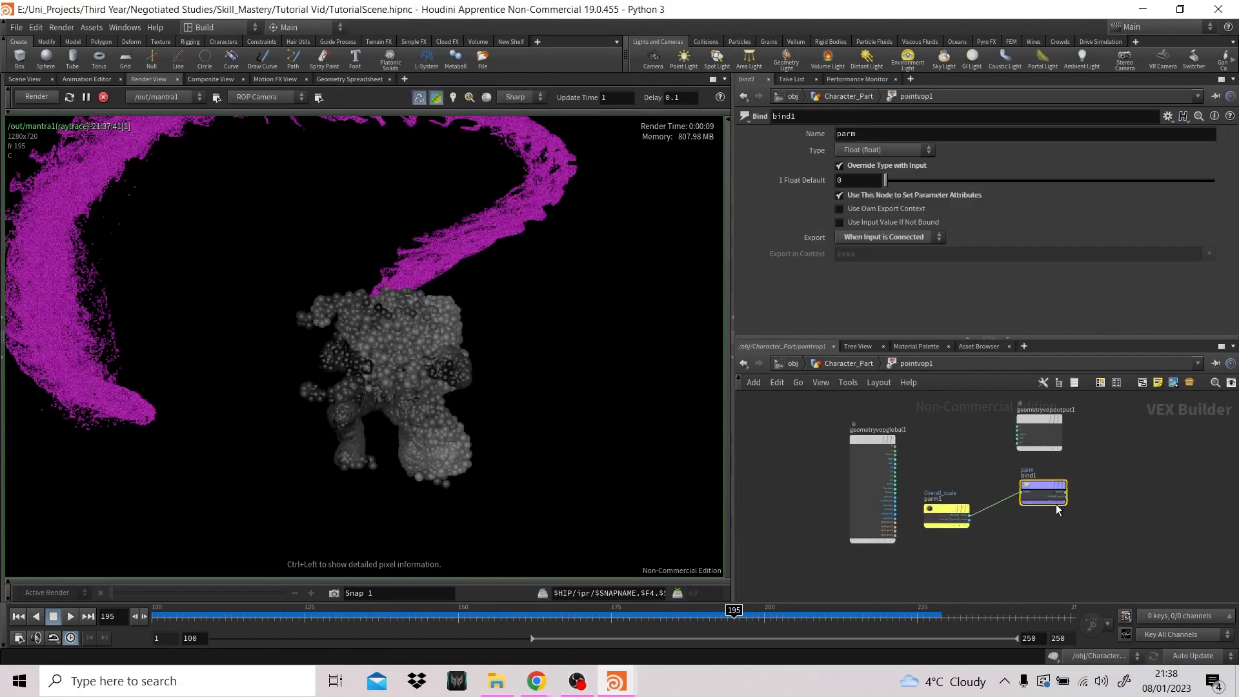
pyautogui.click(861, 134)
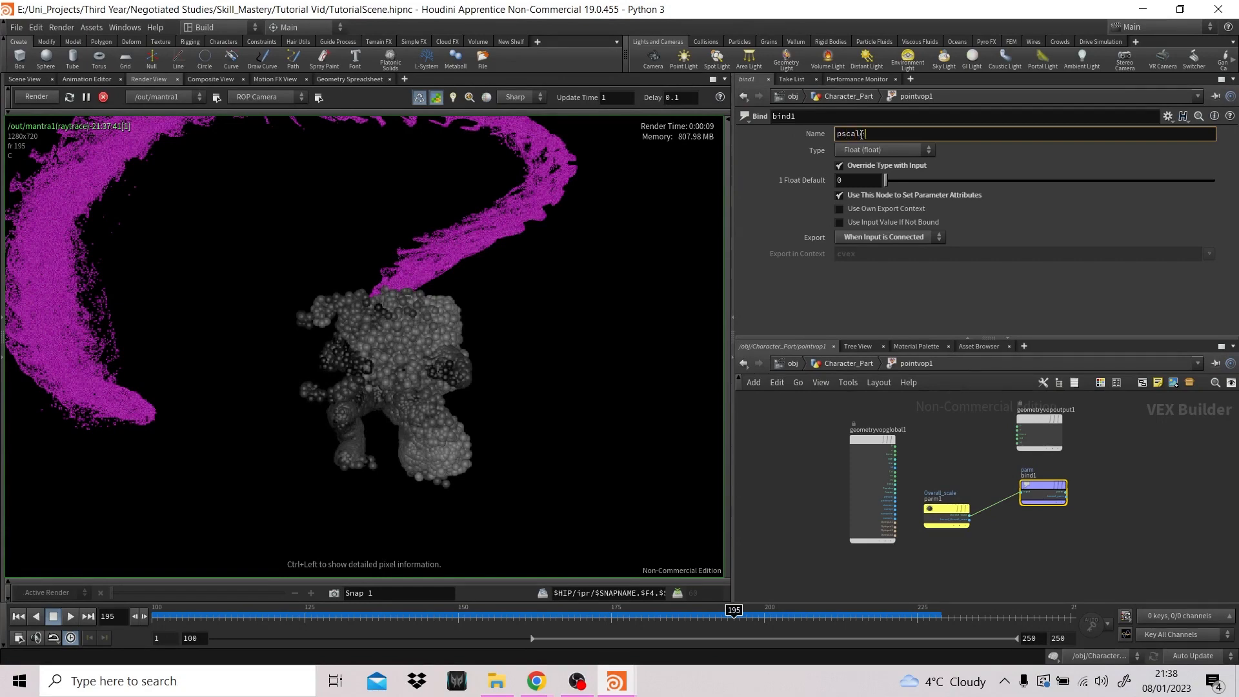
pyautogui.press('Return')
pyautogui.click(853, 365)
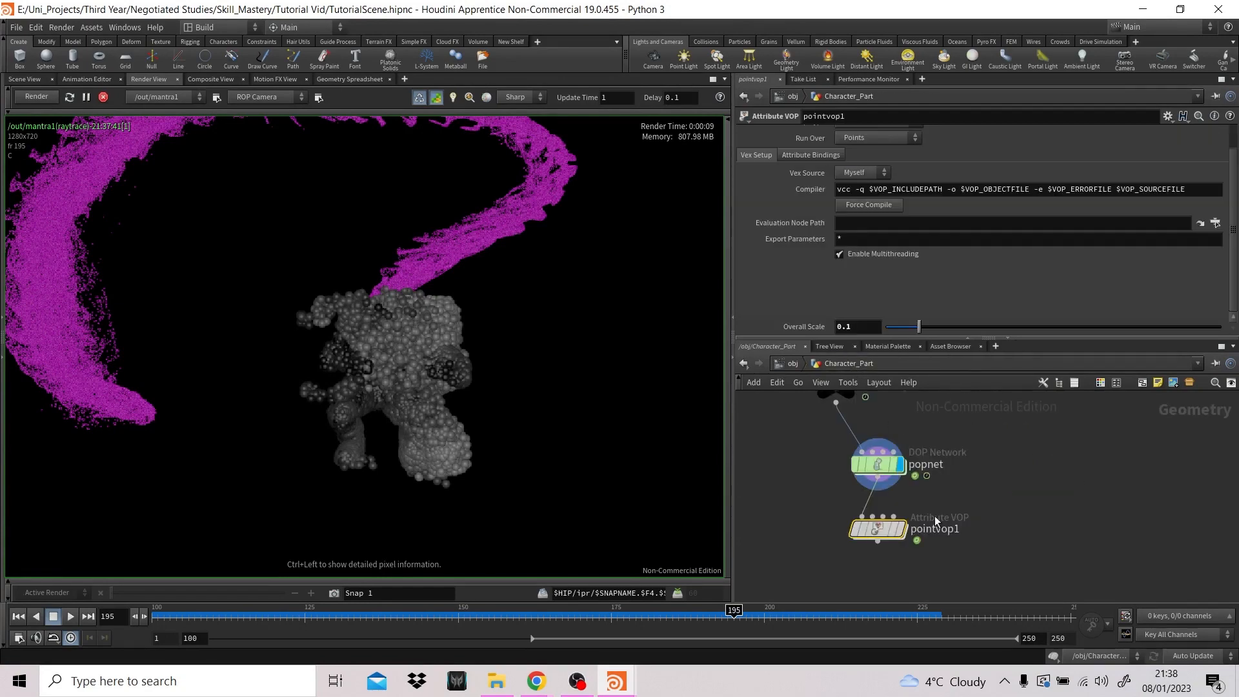
pyautogui.click(898, 528)
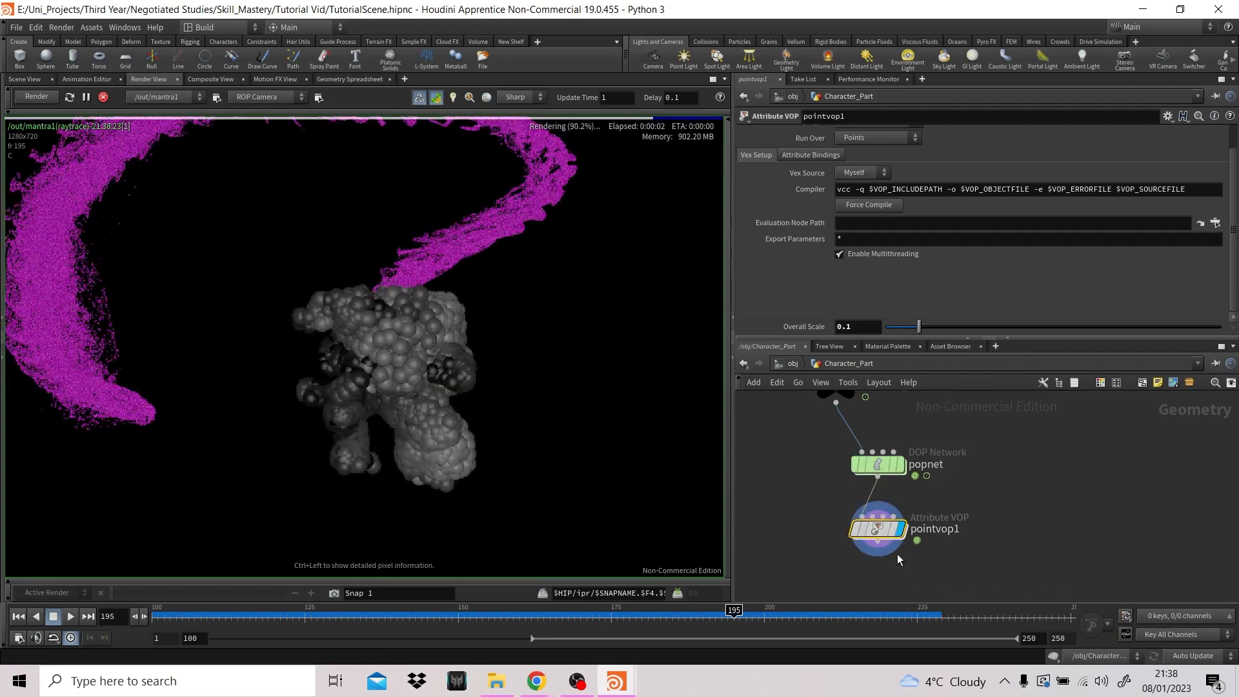
# - Try Overall Scale values of 0.01 and 0.001 on pointvop1 in the live render
pyautogui.click(845, 327)
pyautogui.write('0')
pyautogui.press('Return')
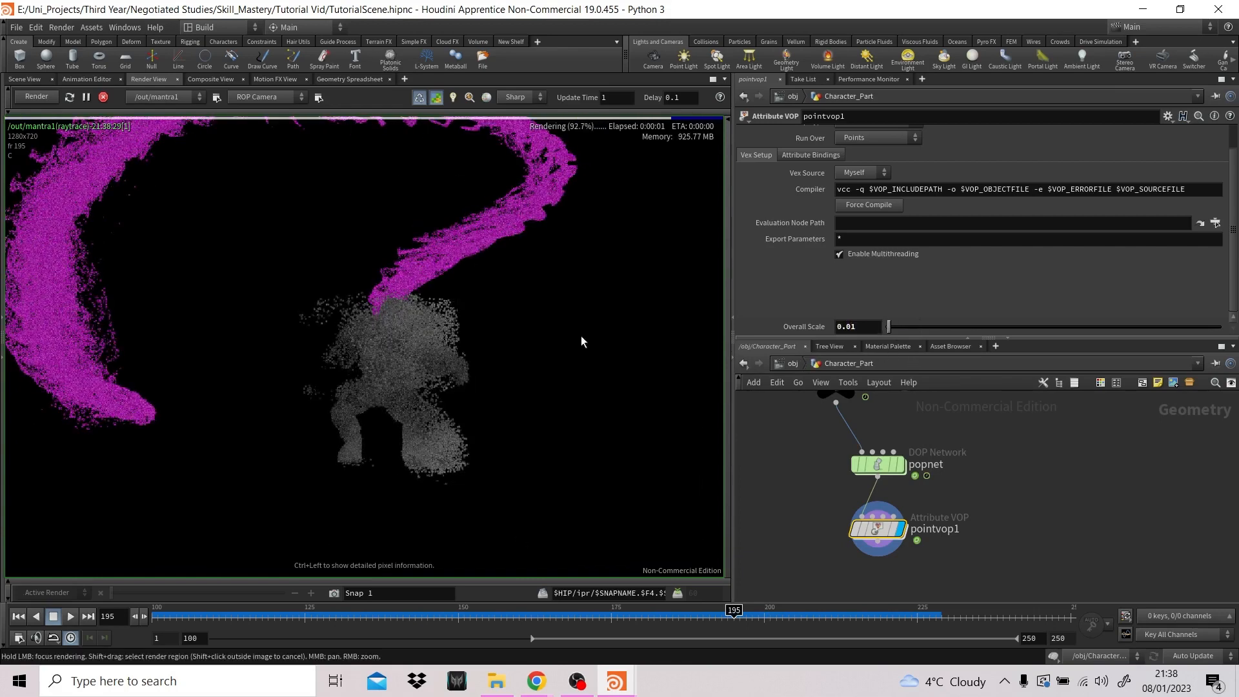
pyautogui.click(850, 327)
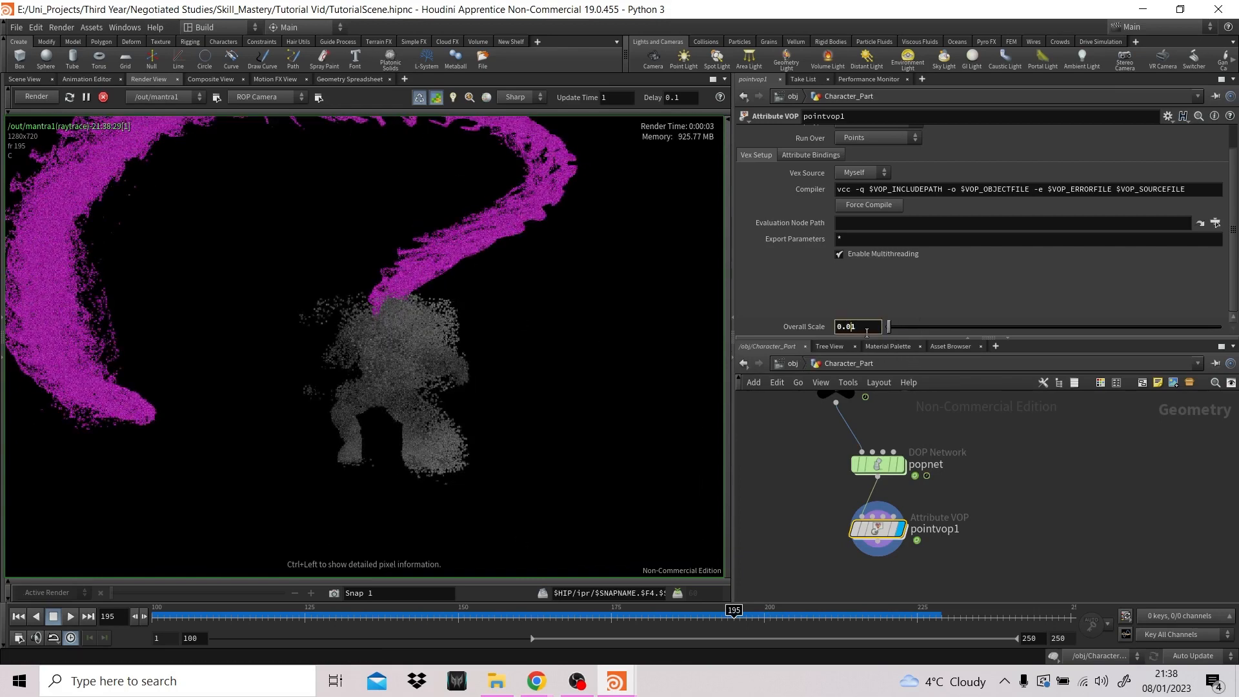
pyautogui.write('0')
pyautogui.press('Return')
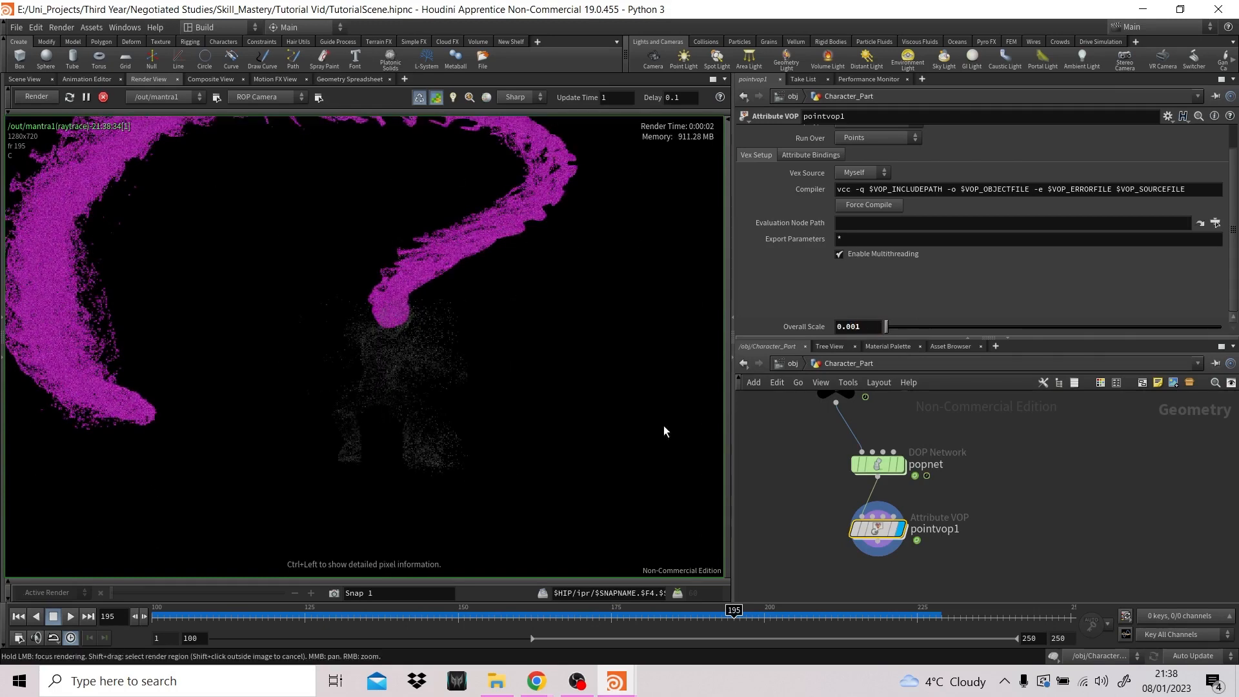
# - Set pointvop1's Overall Scale to 0.003 and let the preview render update
pyautogui.click(868, 327)
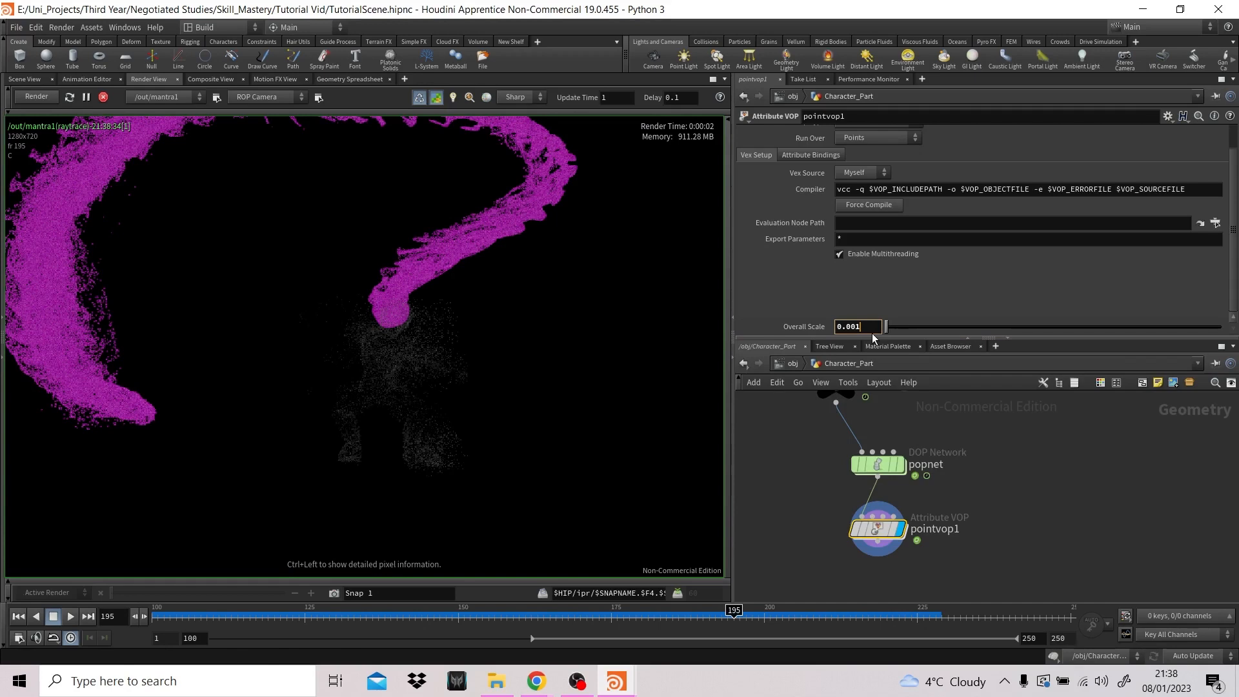
pyautogui.press('BackSpace')
pyautogui.write('3')
pyautogui.press('Return')
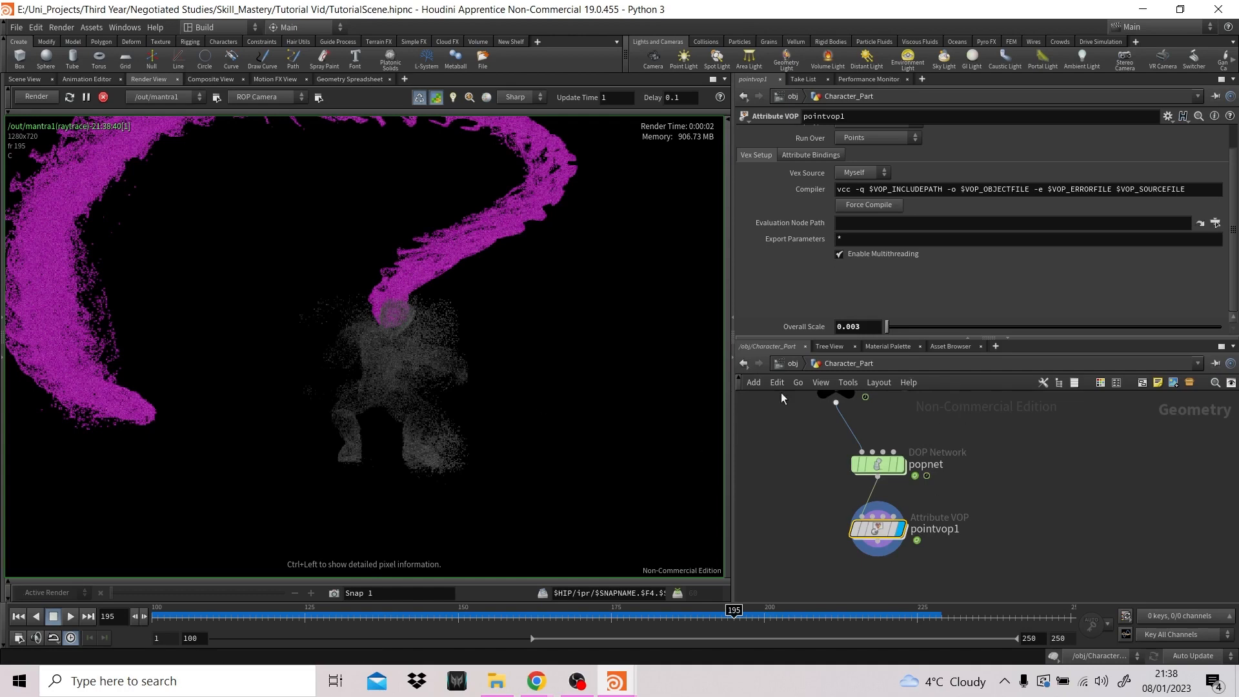
# - Return to the scene viewport and add a Null node below pointvop1 in the Character_Part network
pyautogui.click(26, 79)
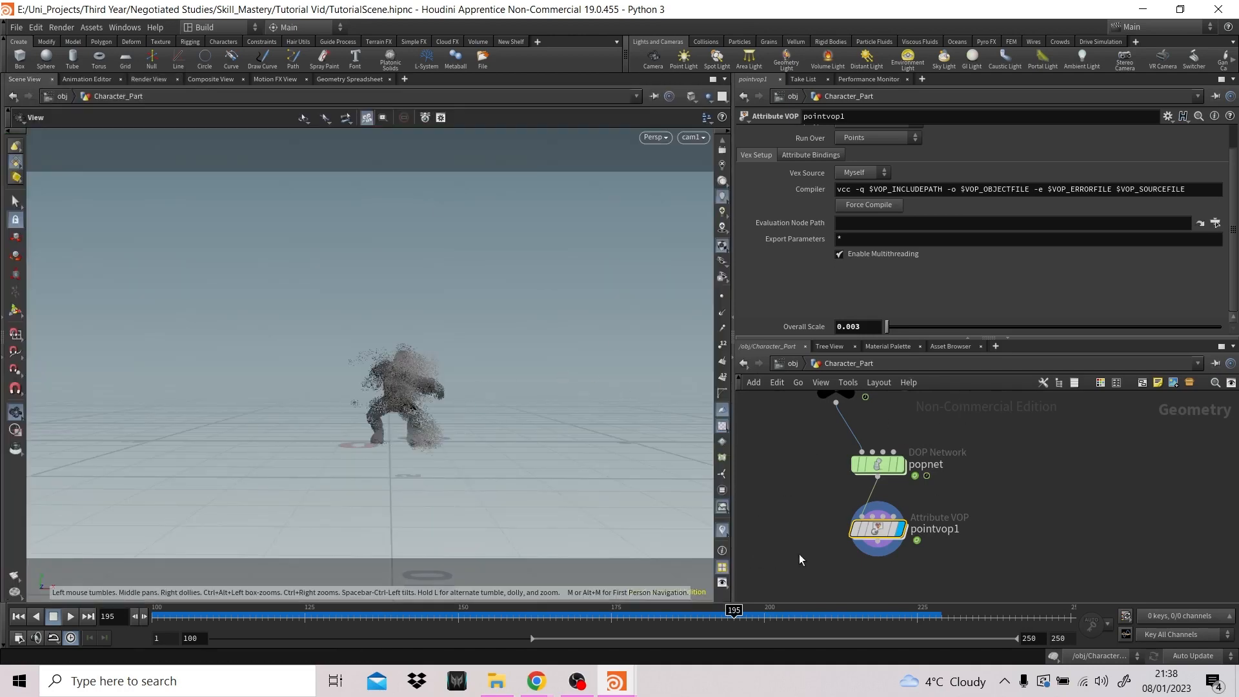
pyautogui.scroll(-1, 969, 483)
pyautogui.moveTo(1035, 496); pyautogui.dragTo(1035, 471, button='middle')
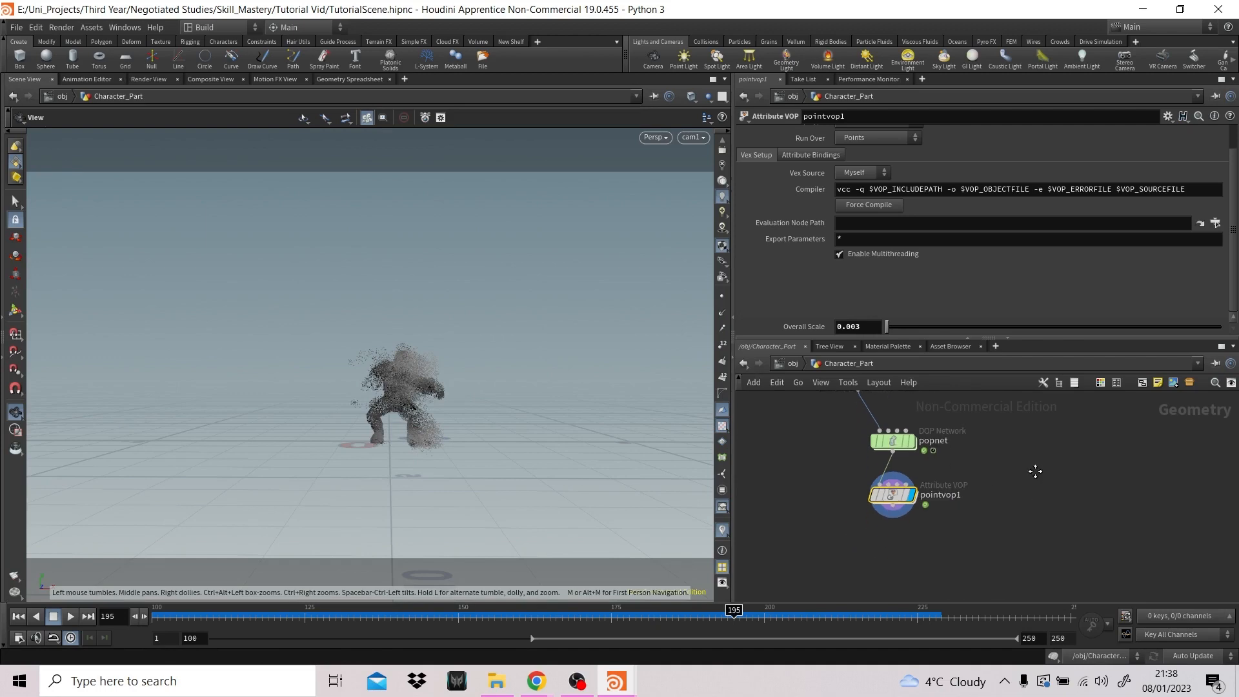
pyautogui.press('Tab')
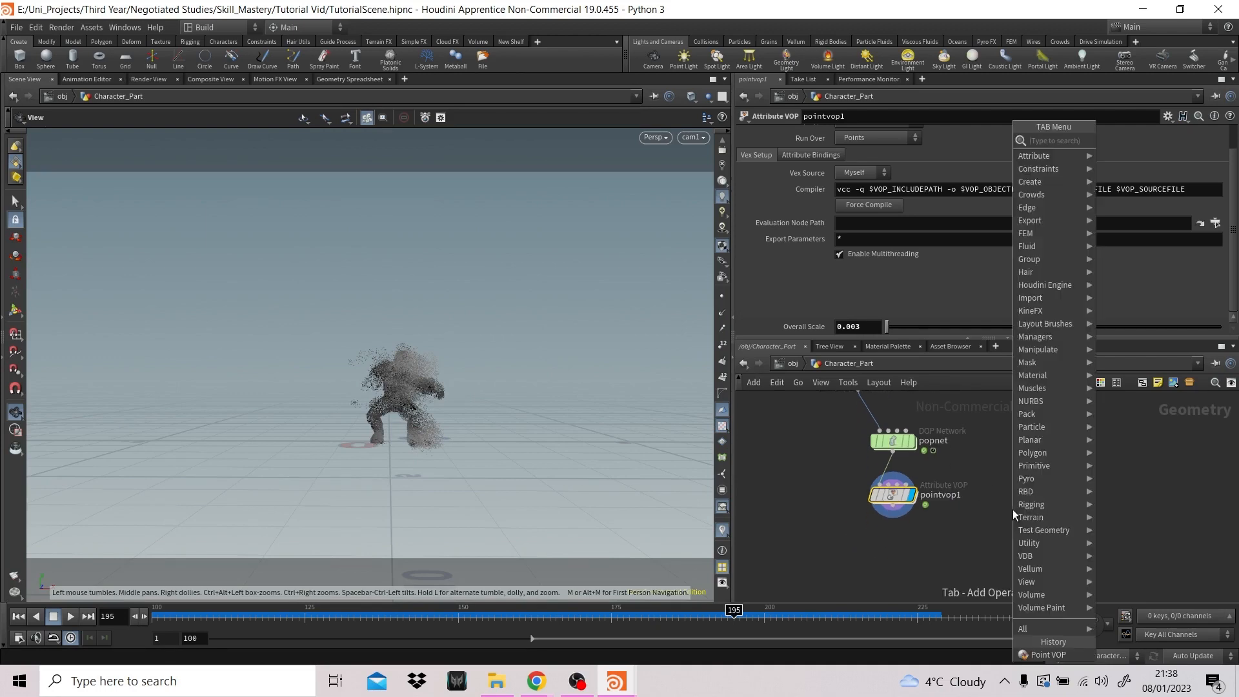
pyautogui.write('null')
pyautogui.press('Return')
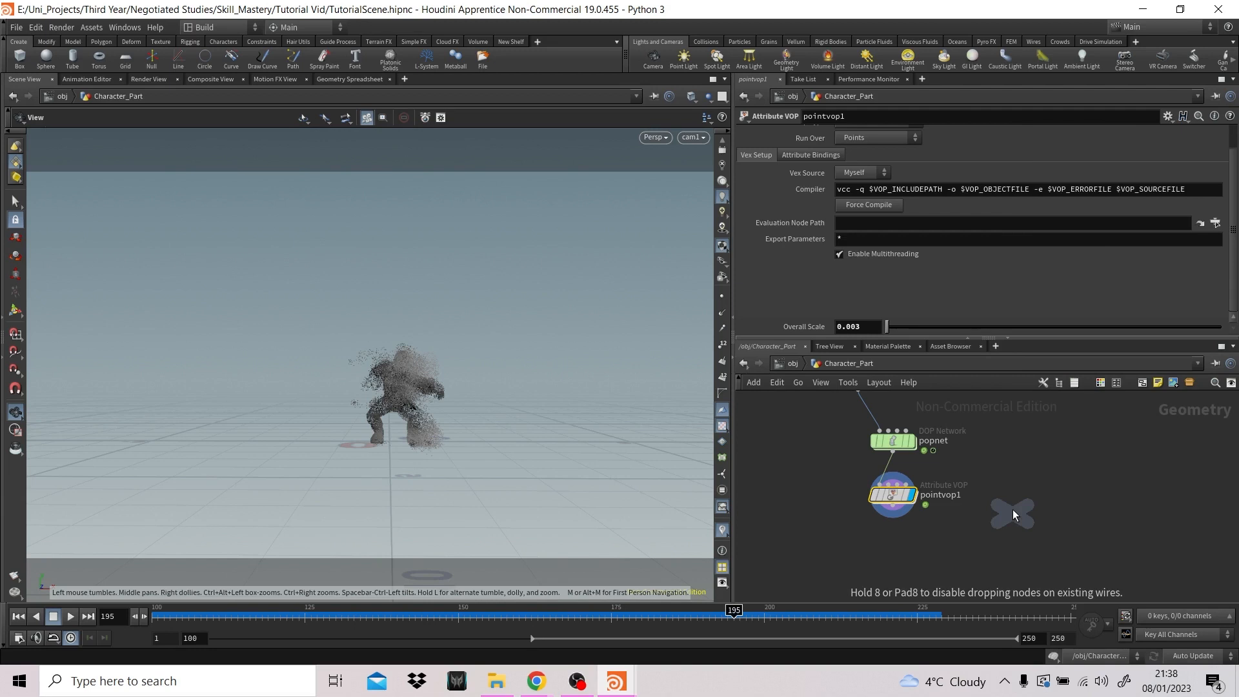
pyautogui.click(1012, 509)
pyautogui.click(892, 548)
# - Color the new null node black and connect pointvop1's output to its input
pyautogui.press('c')
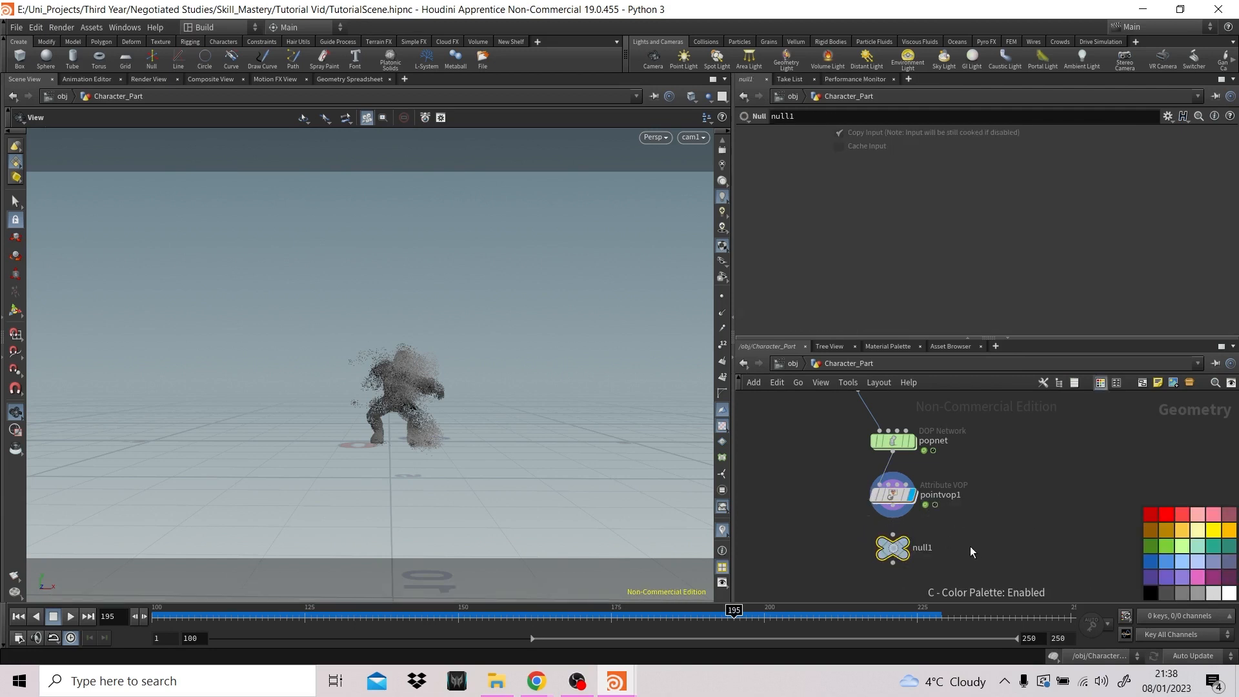
pyautogui.click(1148, 596)
pyautogui.press('c')
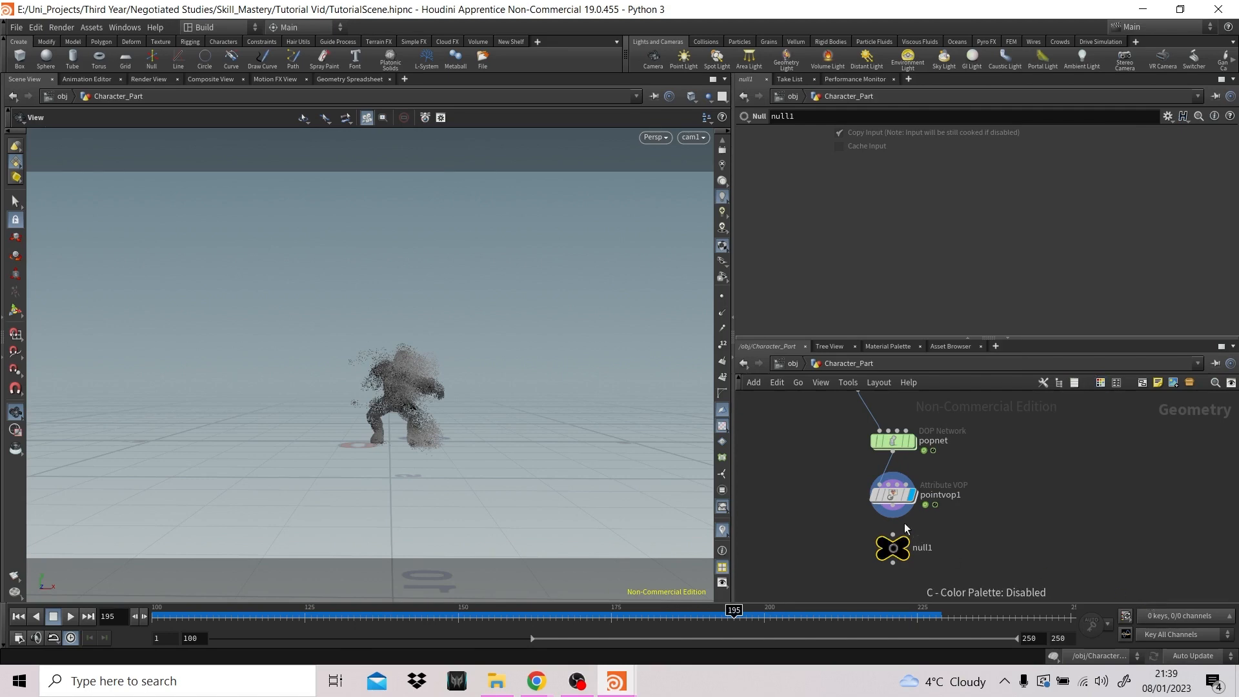
pyautogui.moveTo(892, 517); pyautogui.dragTo(892, 534)
# - Rename the null below pointvop1 as CHAR_PART_OUT
pyautogui.doubleClick(927, 548)
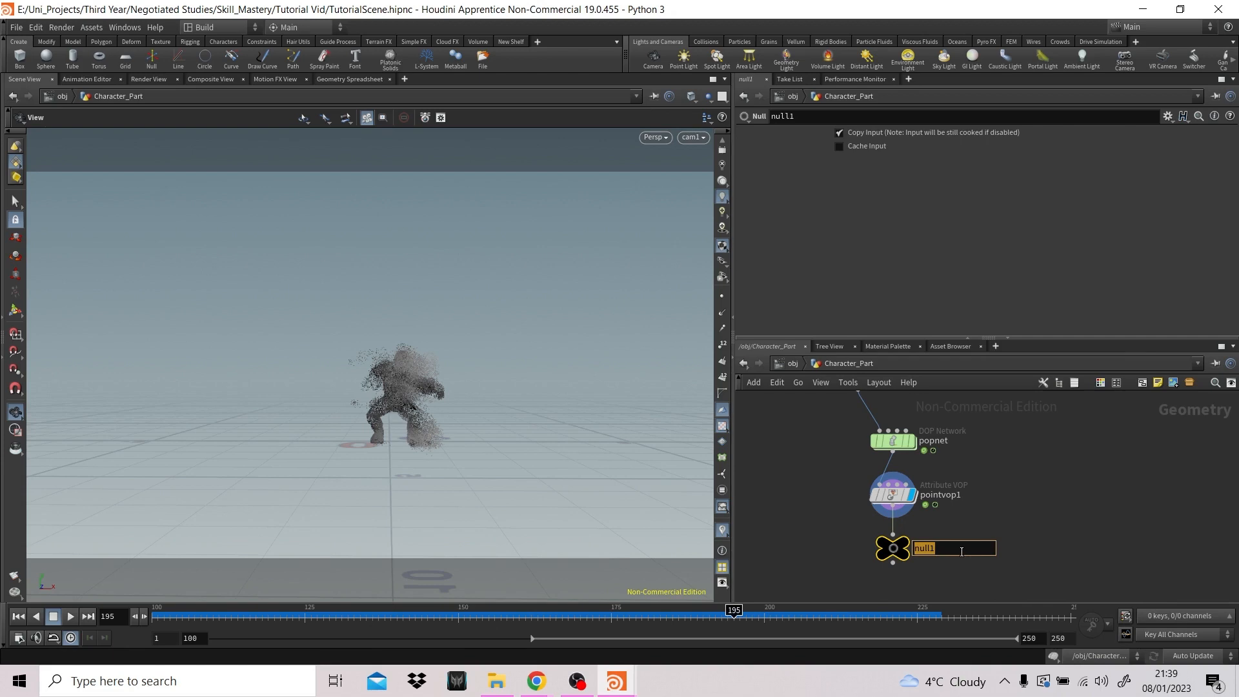
pyautogui.write('CHAR_PART_OUT')
pyautogui.press('Return')
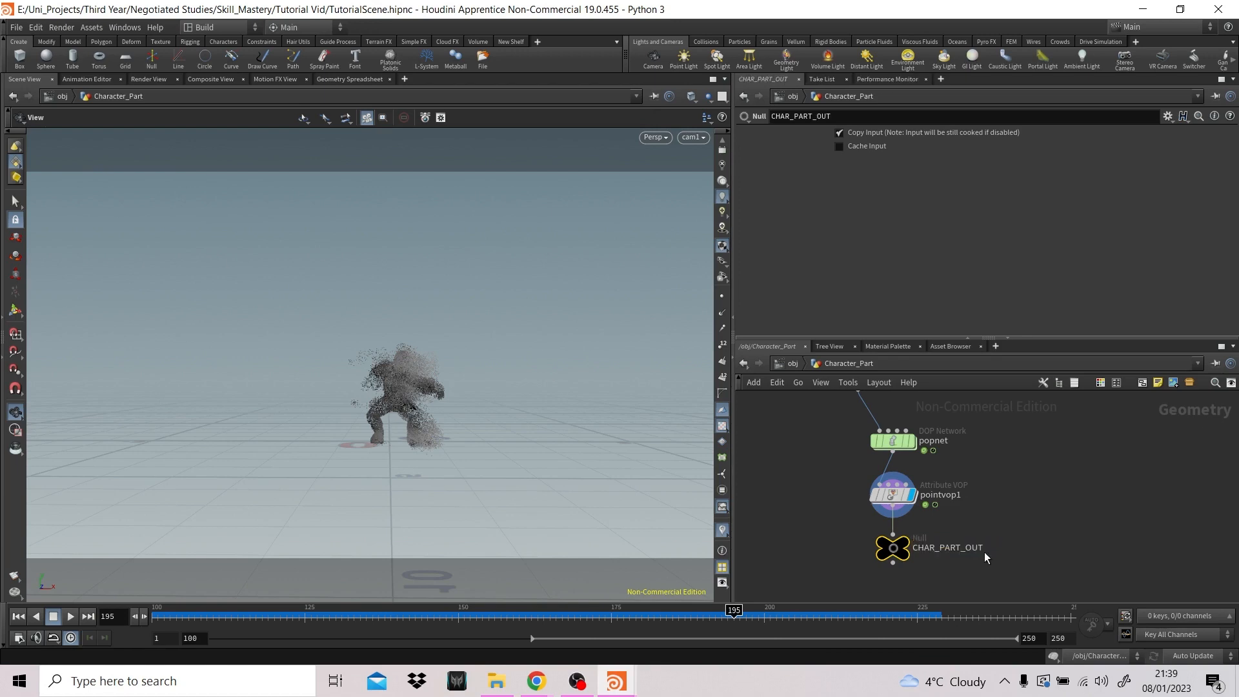
# - Go up to the object level and scrub the timeline to frame 169 to review the trail and body particles together
pyautogui.scroll(-1, 1021, 530)
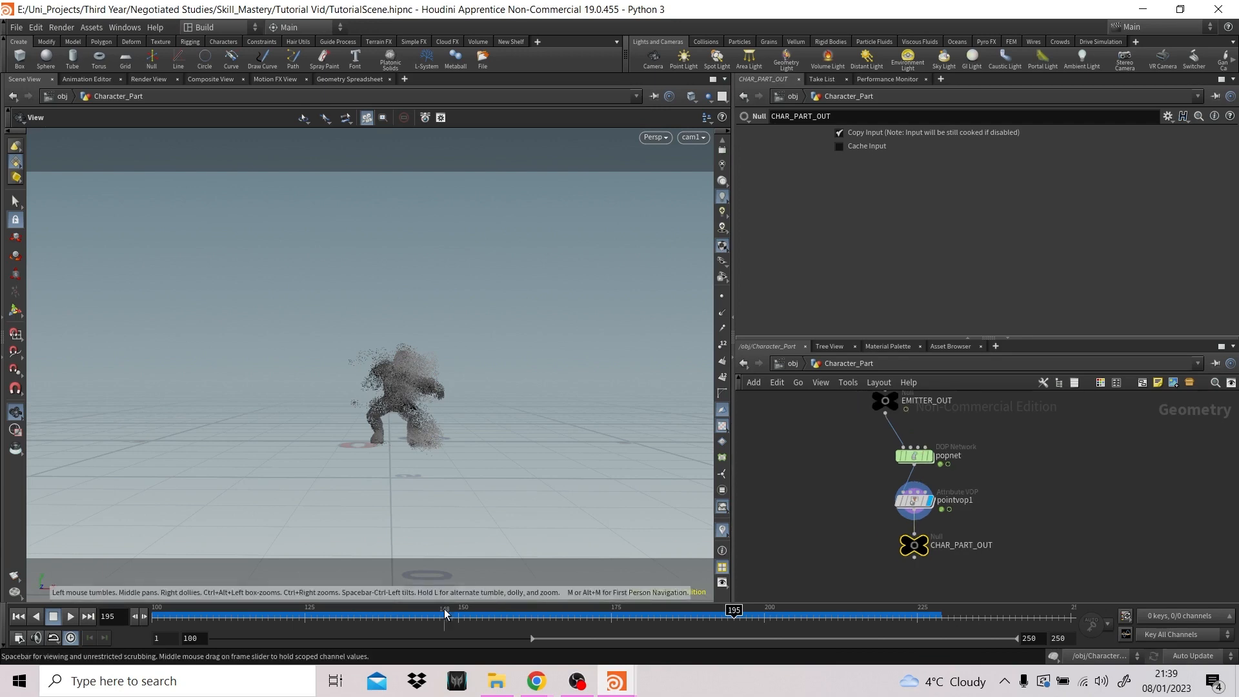
pyautogui.click(791, 362)
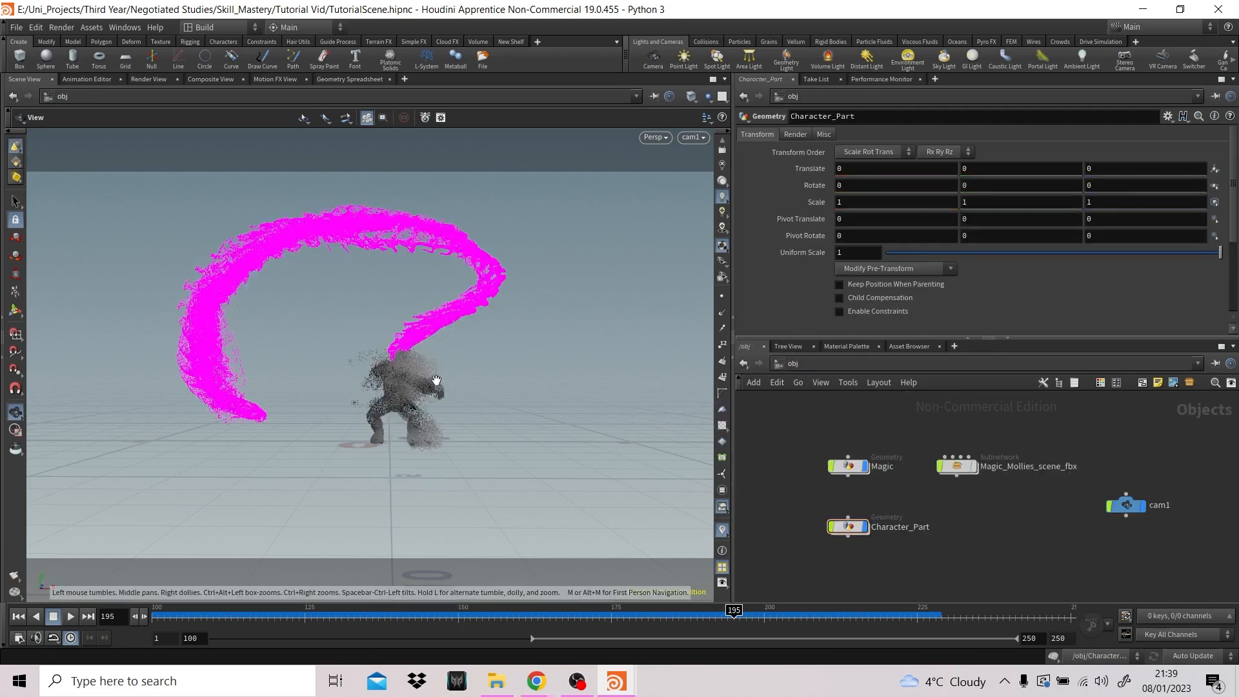
pyautogui.moveTo(321, 614); pyautogui.dragTo(575, 616)
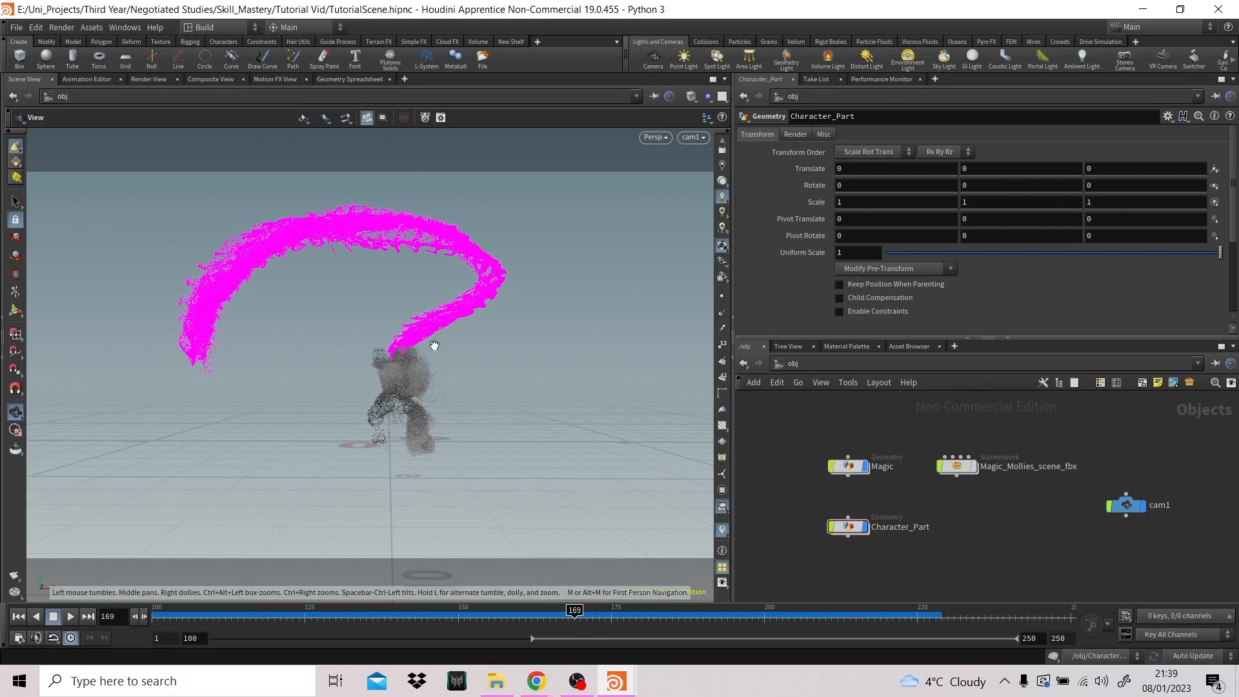
# - Try bypassing the popcolor1 node inside the Magic object's popnet
pyautogui.doubleClick(860, 471)
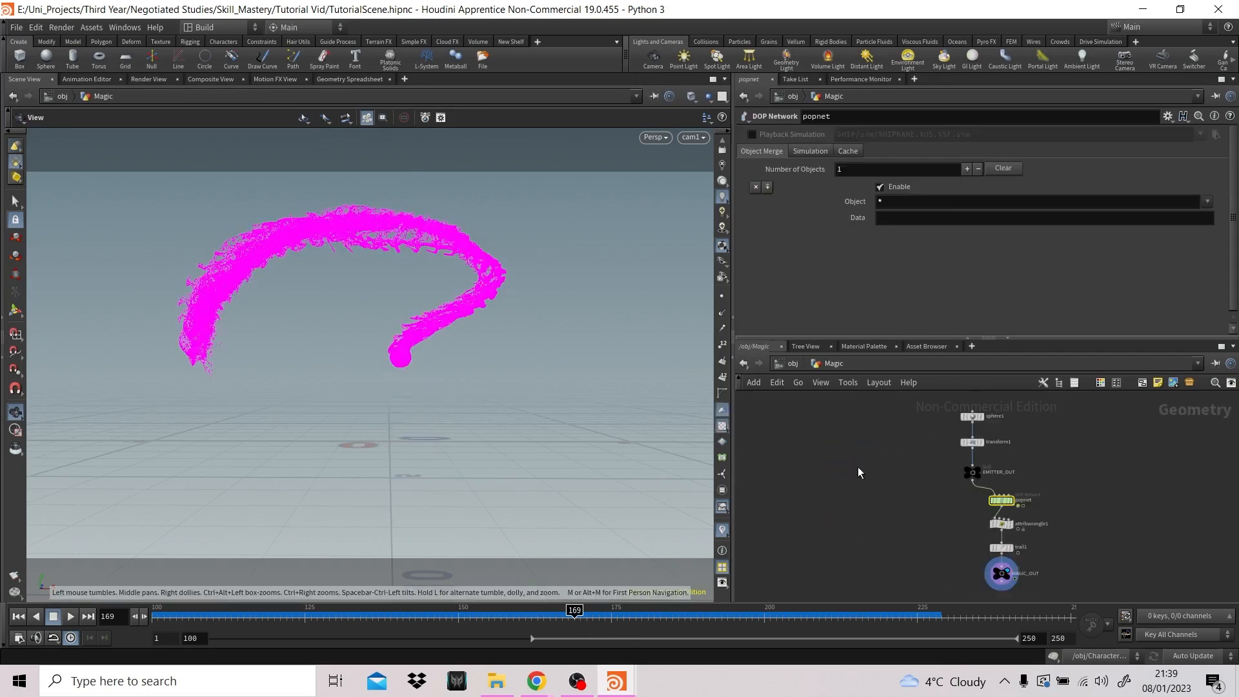
pyautogui.doubleClick(1002, 502)
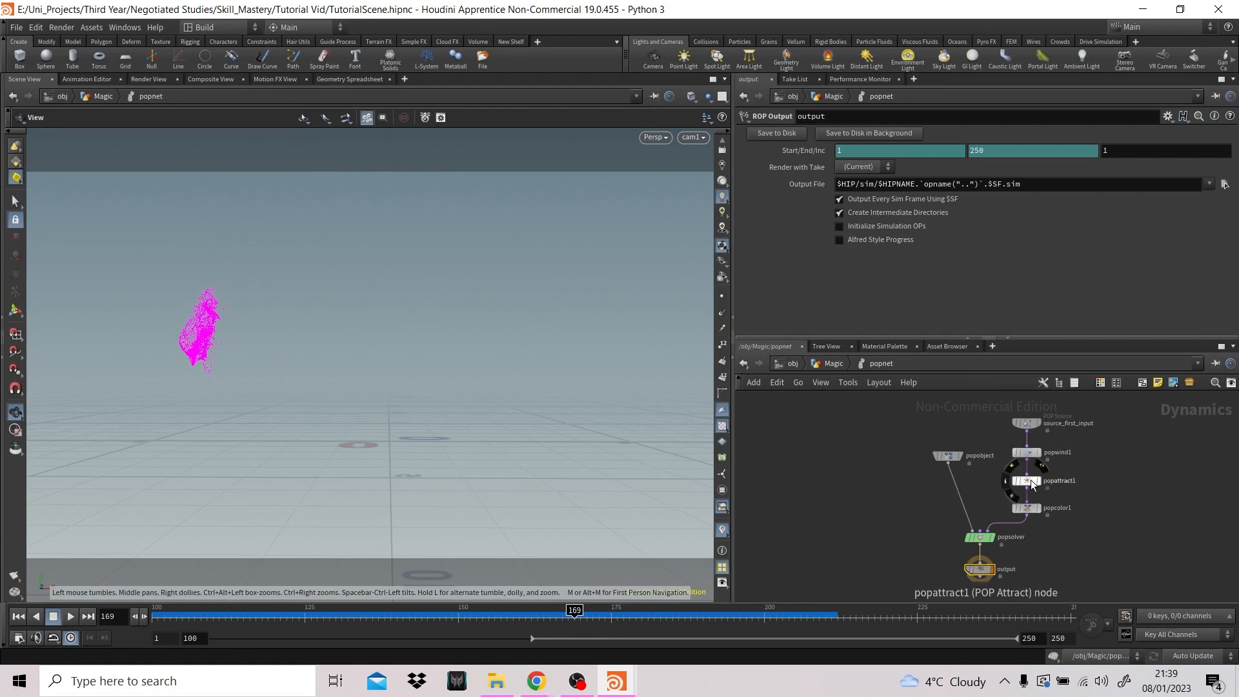
pyautogui.click(1015, 502)
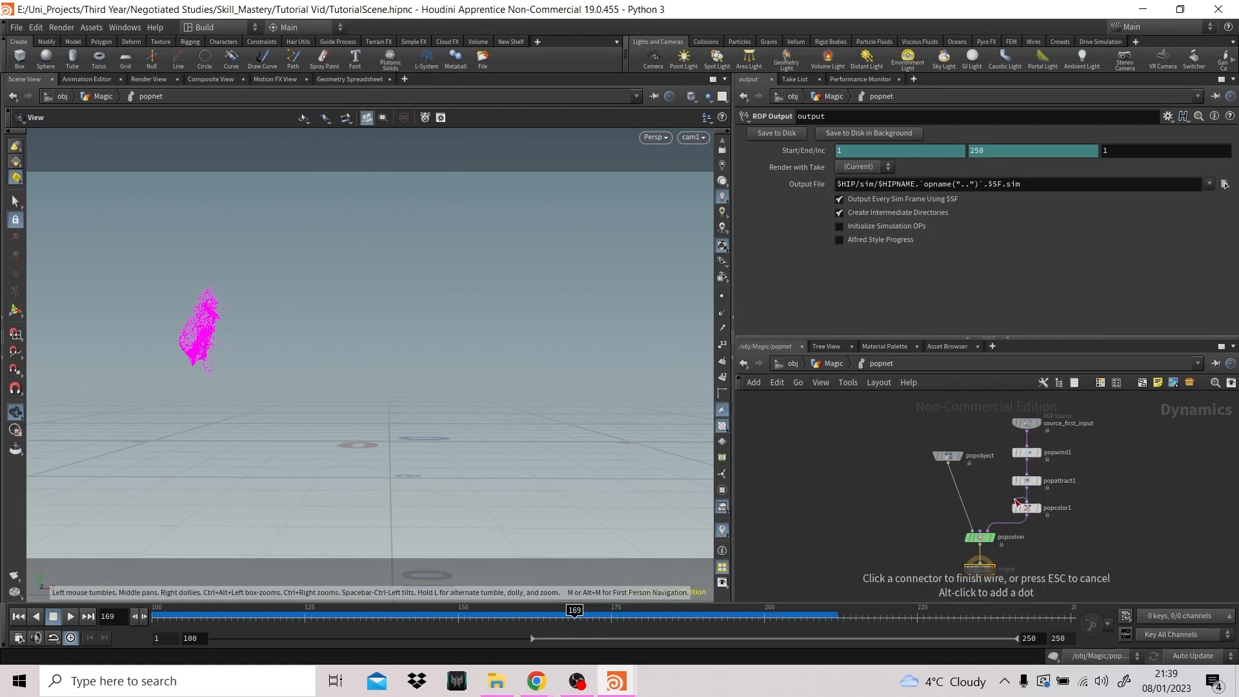
pyautogui.click(1026, 488)
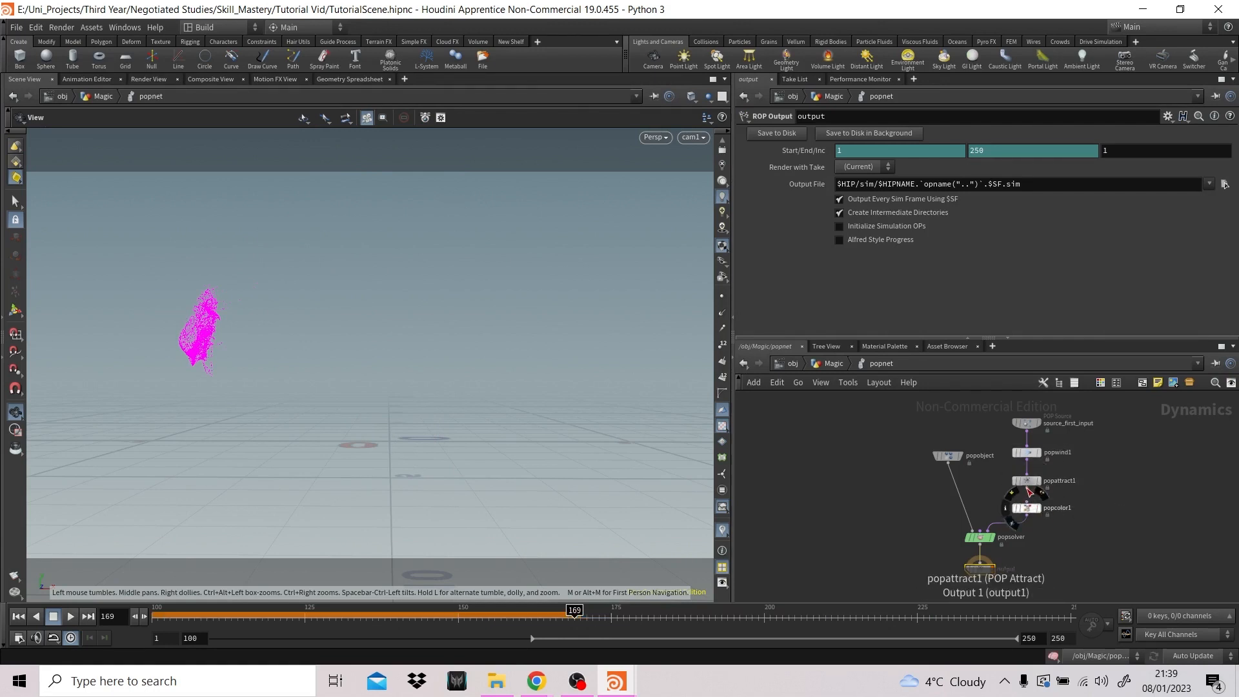
pyautogui.click(1012, 494)
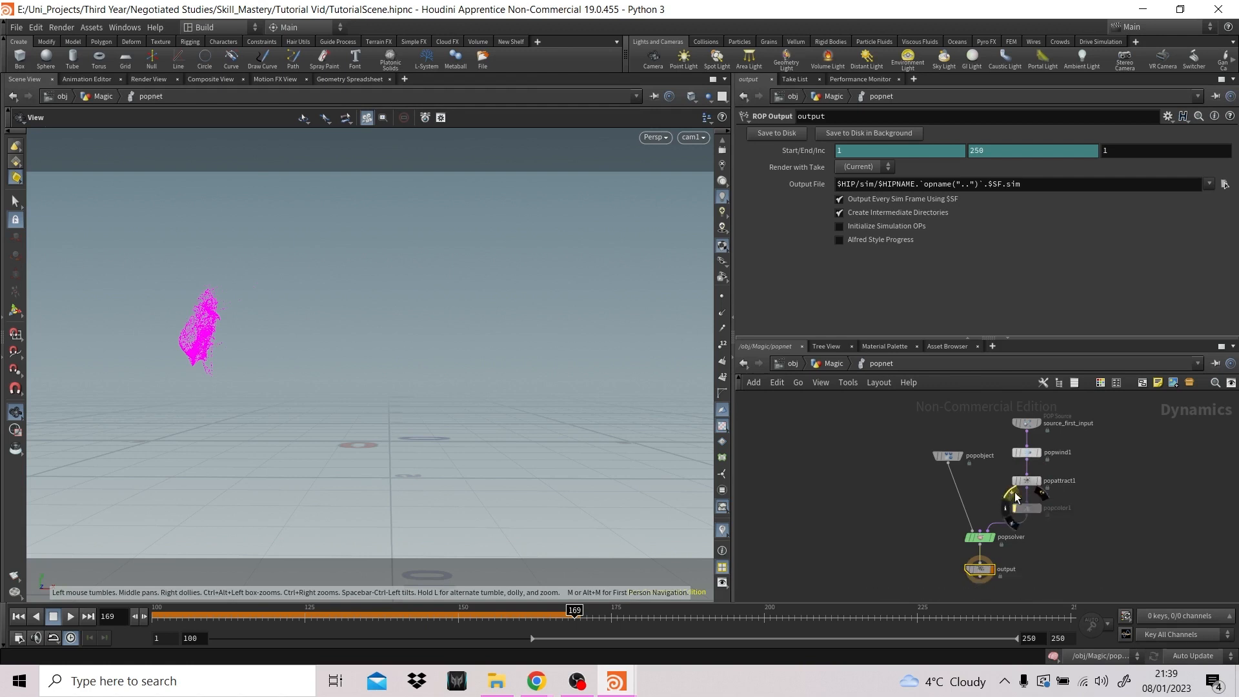
# - Play the simulation from the Magic network, stop at frame 161 and inspect the trail's color alongside the character at object level
pyautogui.click(833, 363)
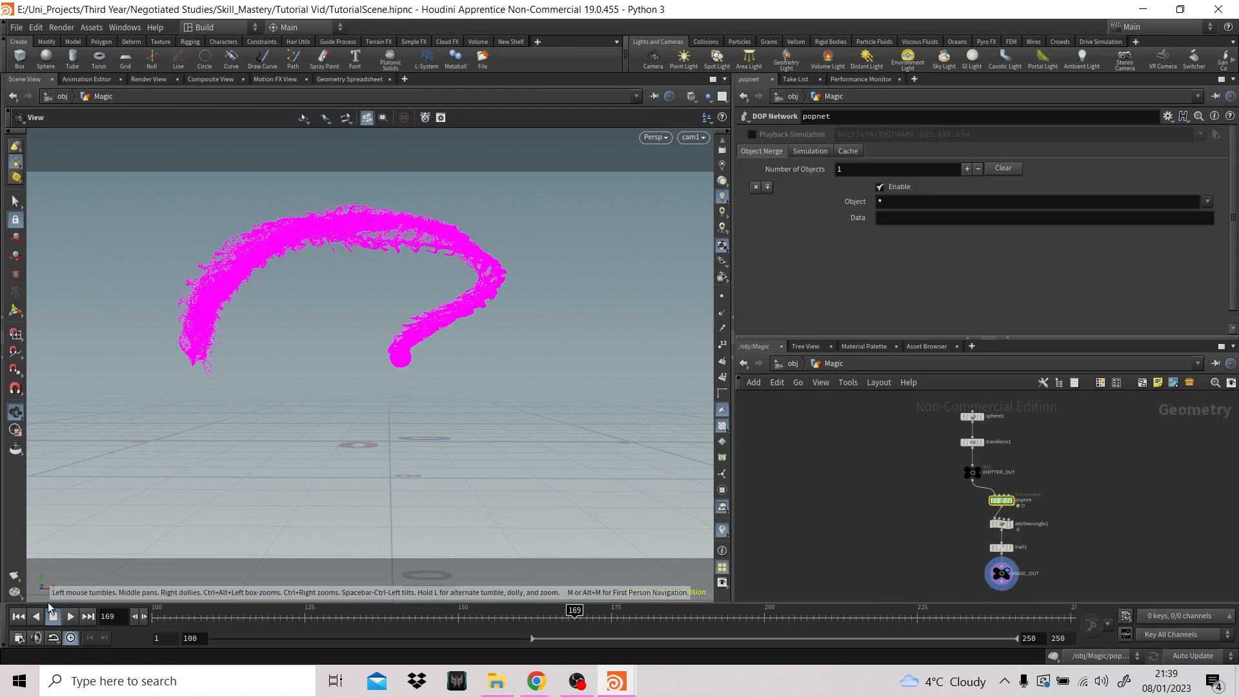
pyautogui.click(71, 617)
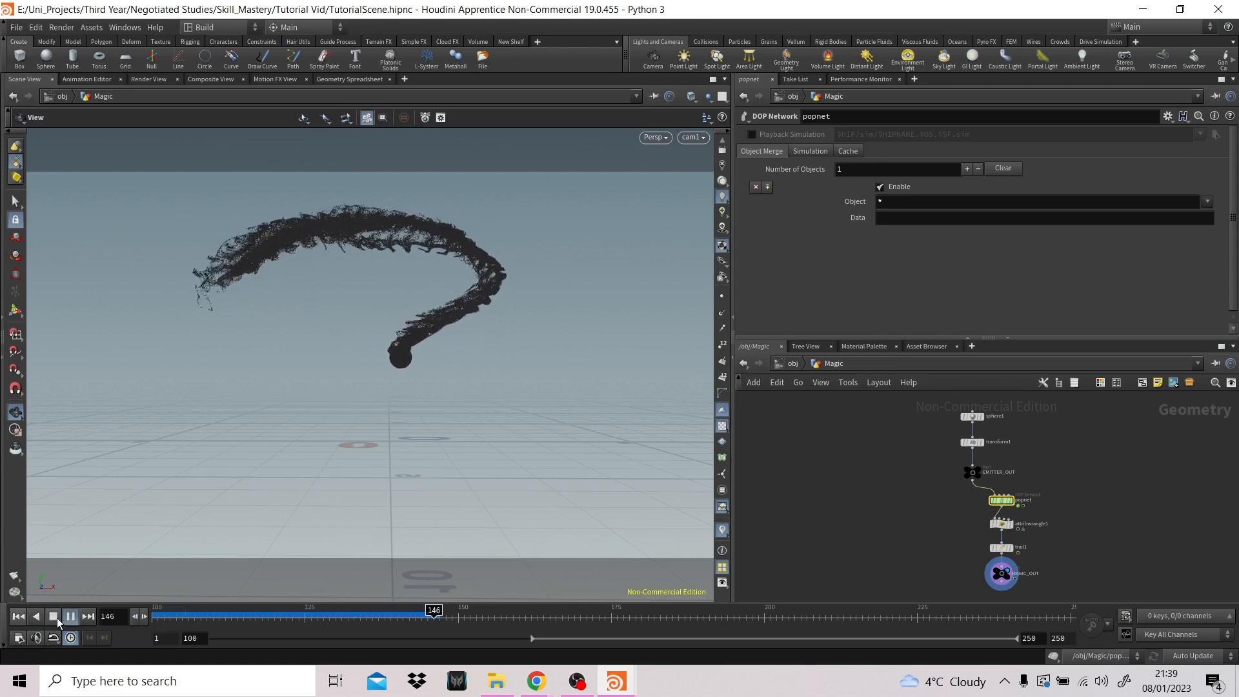
pyautogui.click(1000, 573)
pyautogui.press('u')
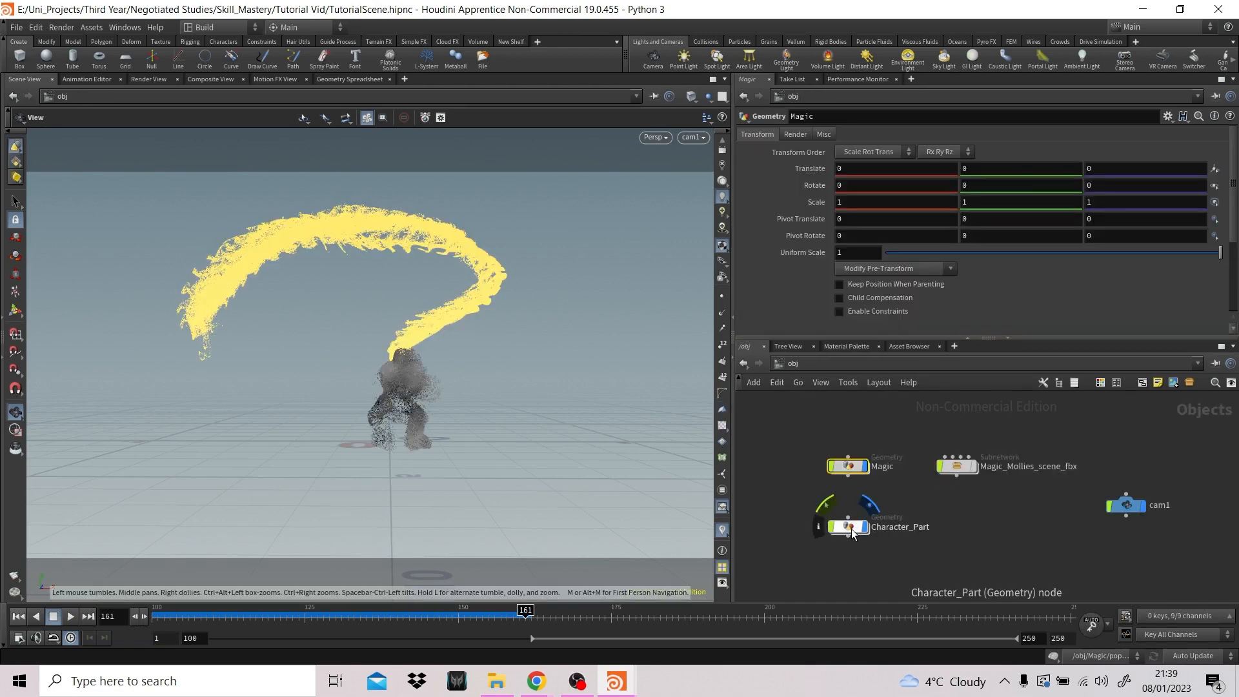
pyautogui.click(896, 554)
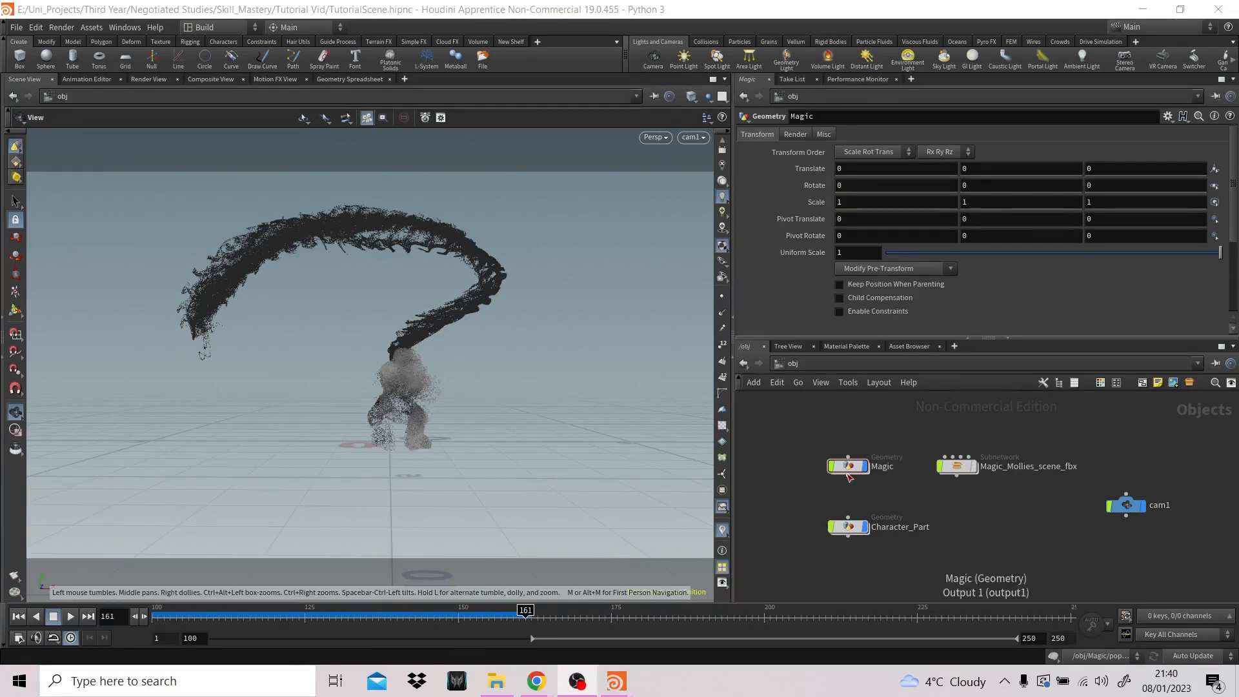
# - Re-enable popcolor1 inside Magic's popnet and set its constant color to white (FFFFFF)
pyautogui.doubleClick(848, 467)
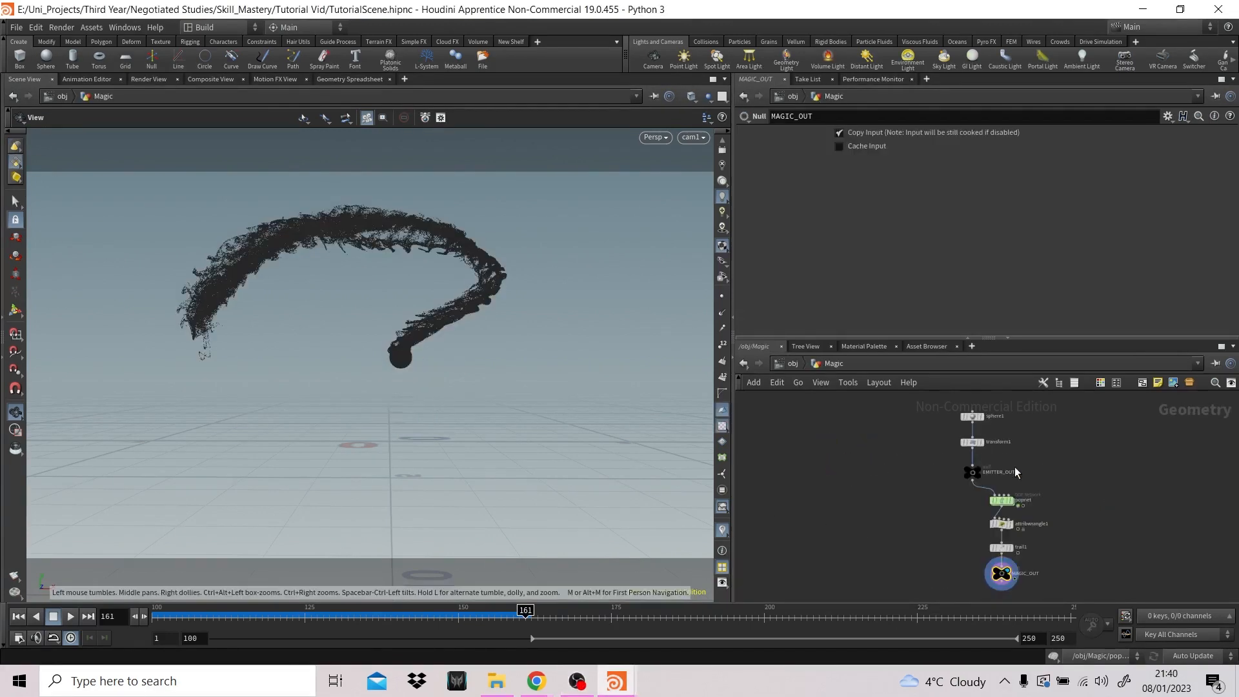
pyautogui.doubleClick(1001, 499)
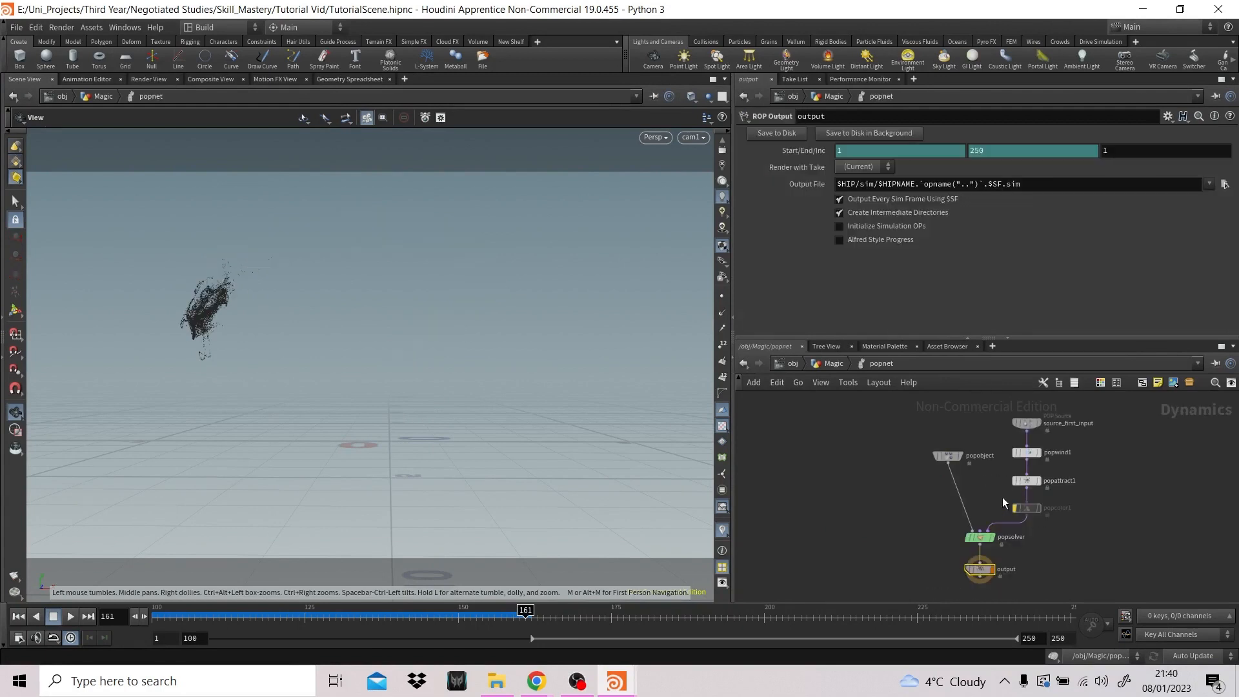
pyautogui.click(1027, 503)
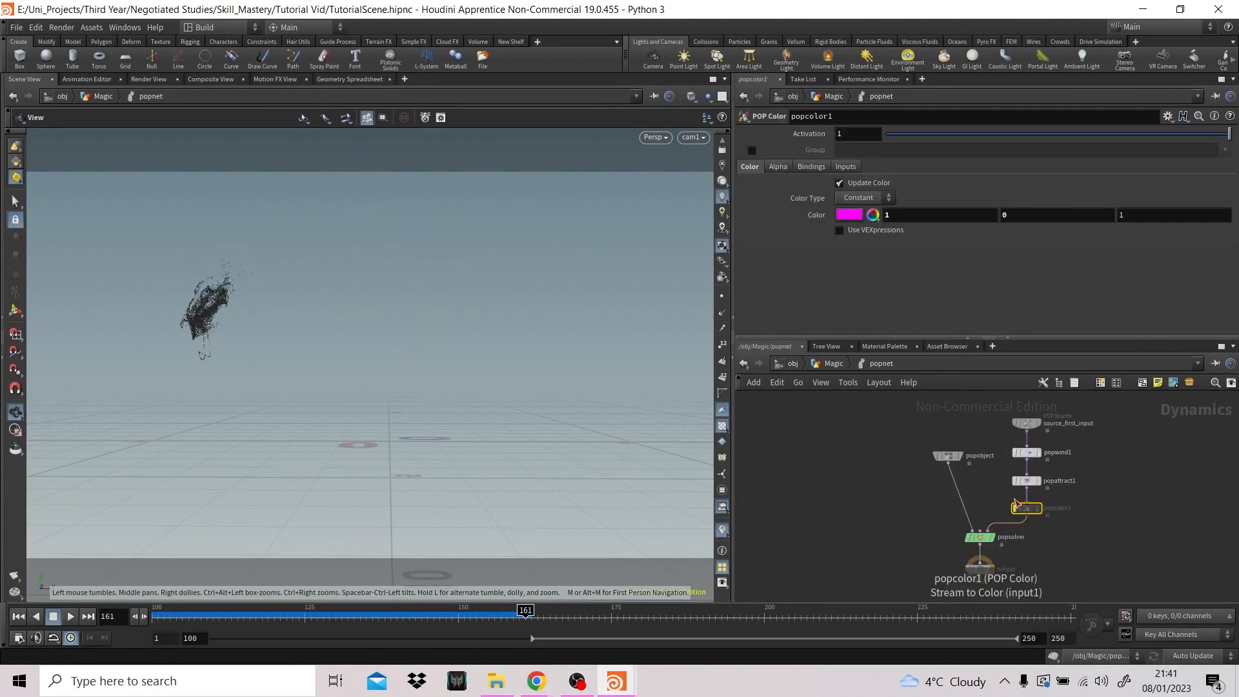
pyautogui.click(1015, 505)
pyautogui.click(849, 214)
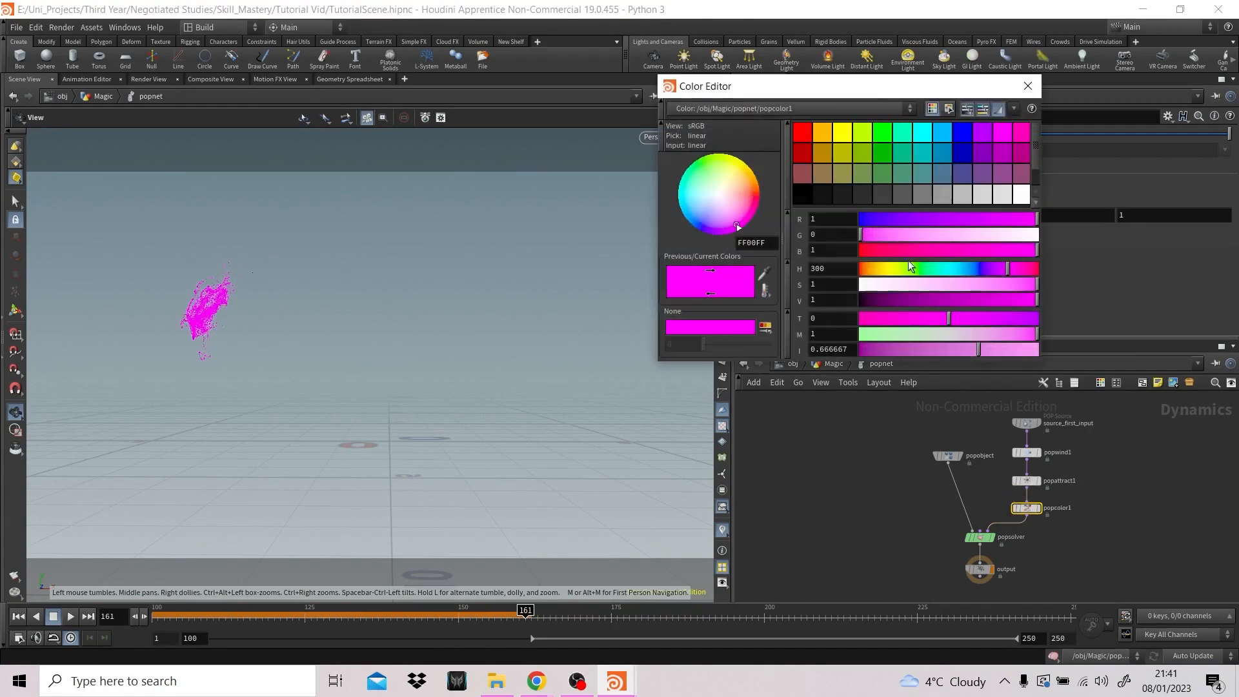
pyautogui.click(1018, 191)
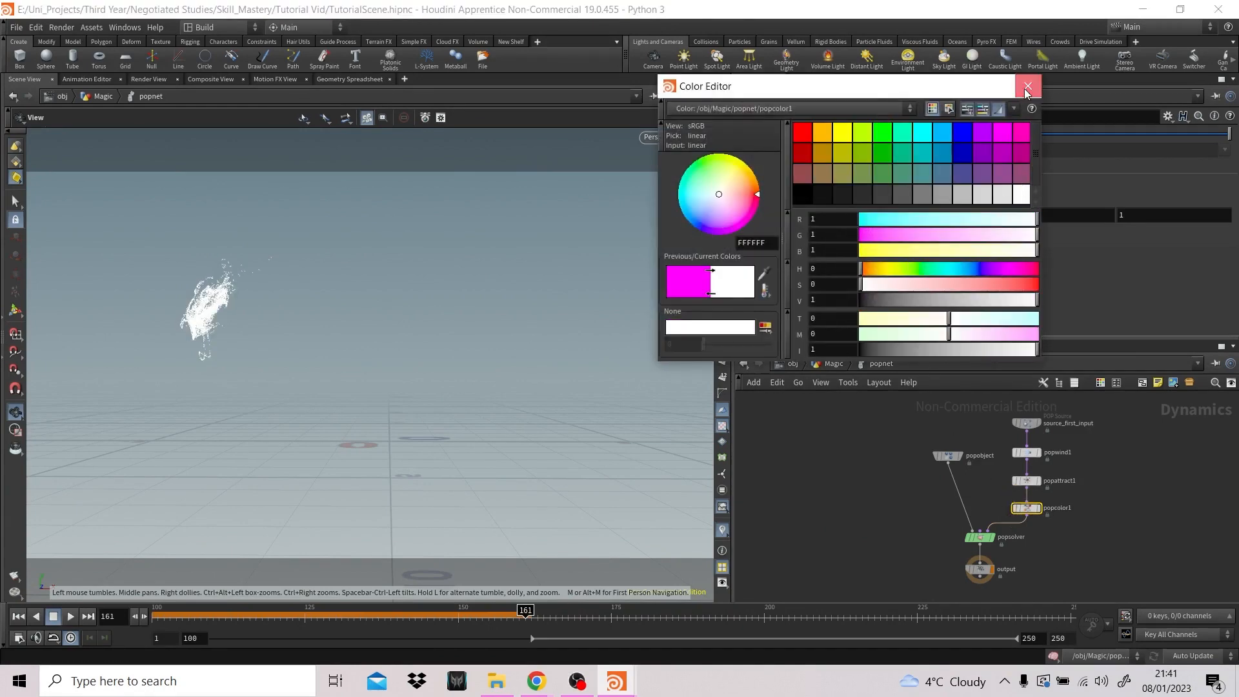
pyautogui.click(1027, 86)
# - Play the recolored trail from the first frame, review it with the character at object level, and rewind to frame 100
pyautogui.click(830, 364)
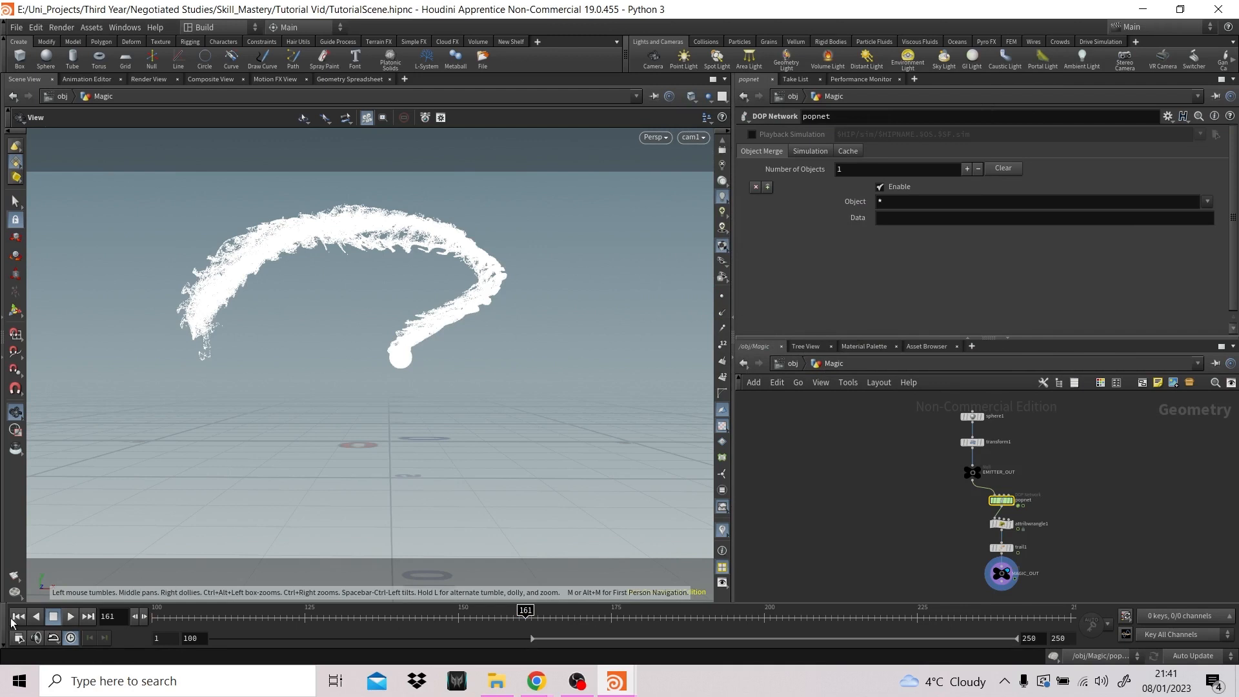
pyautogui.click(20, 616)
pyautogui.click(72, 617)
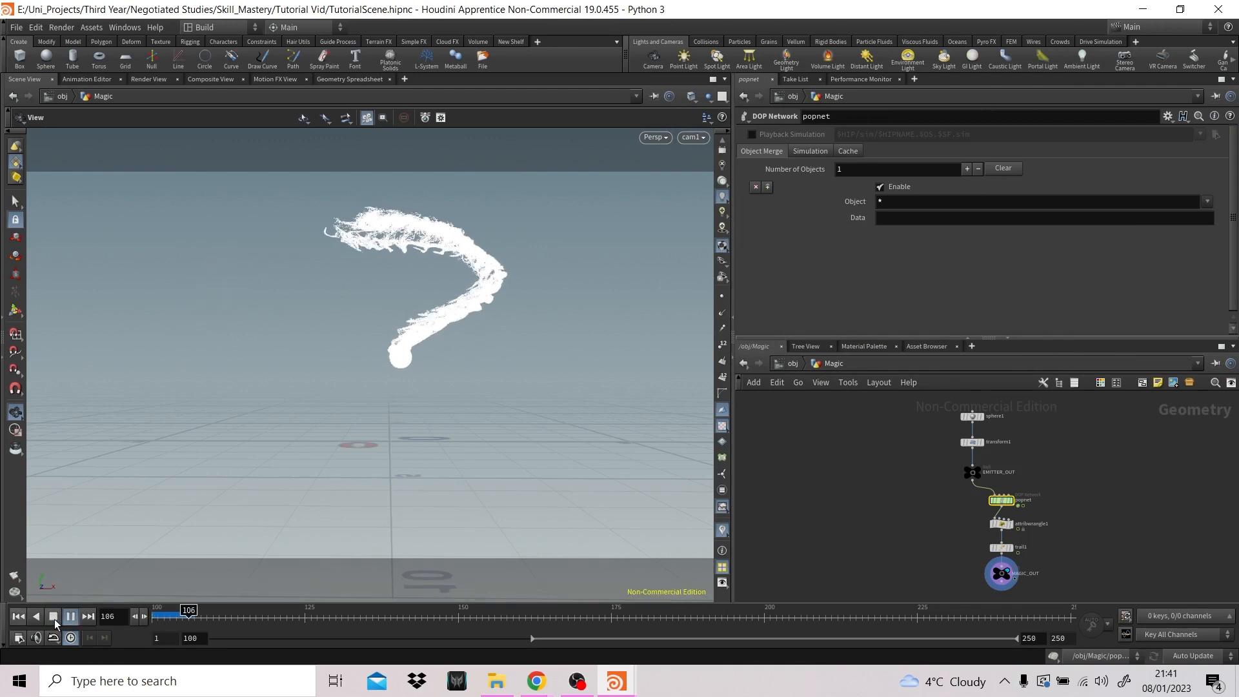
pyautogui.click(792, 364)
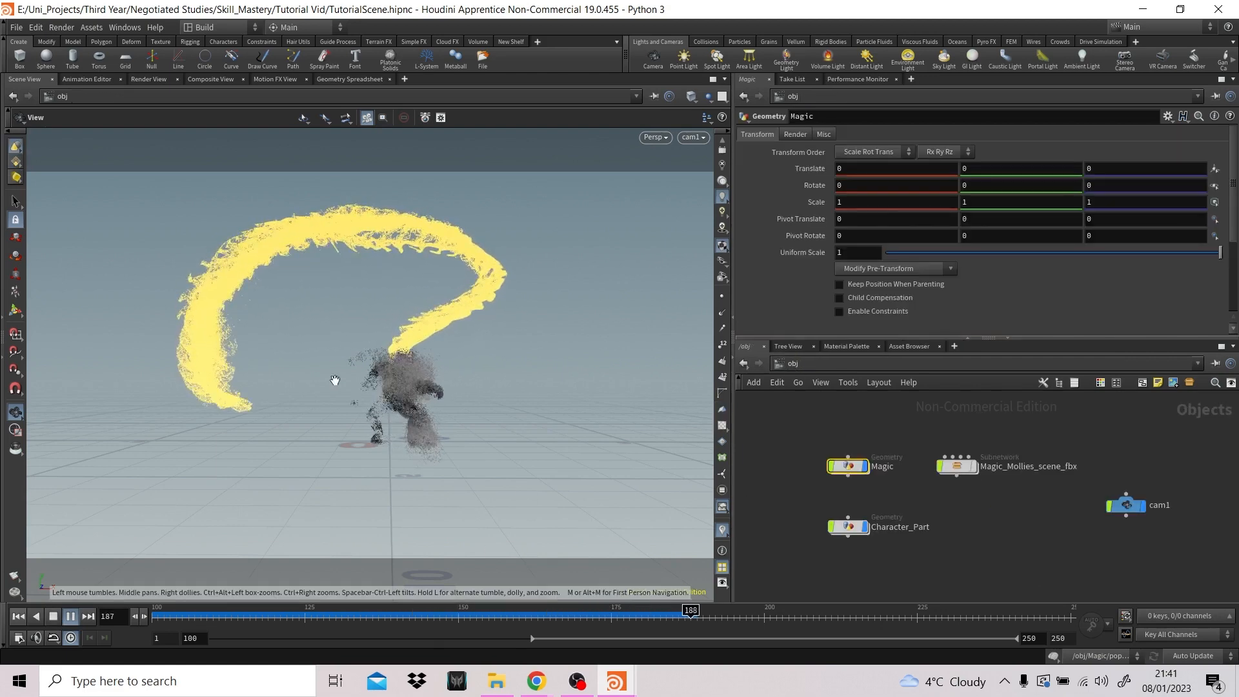
pyautogui.click(985, 551)
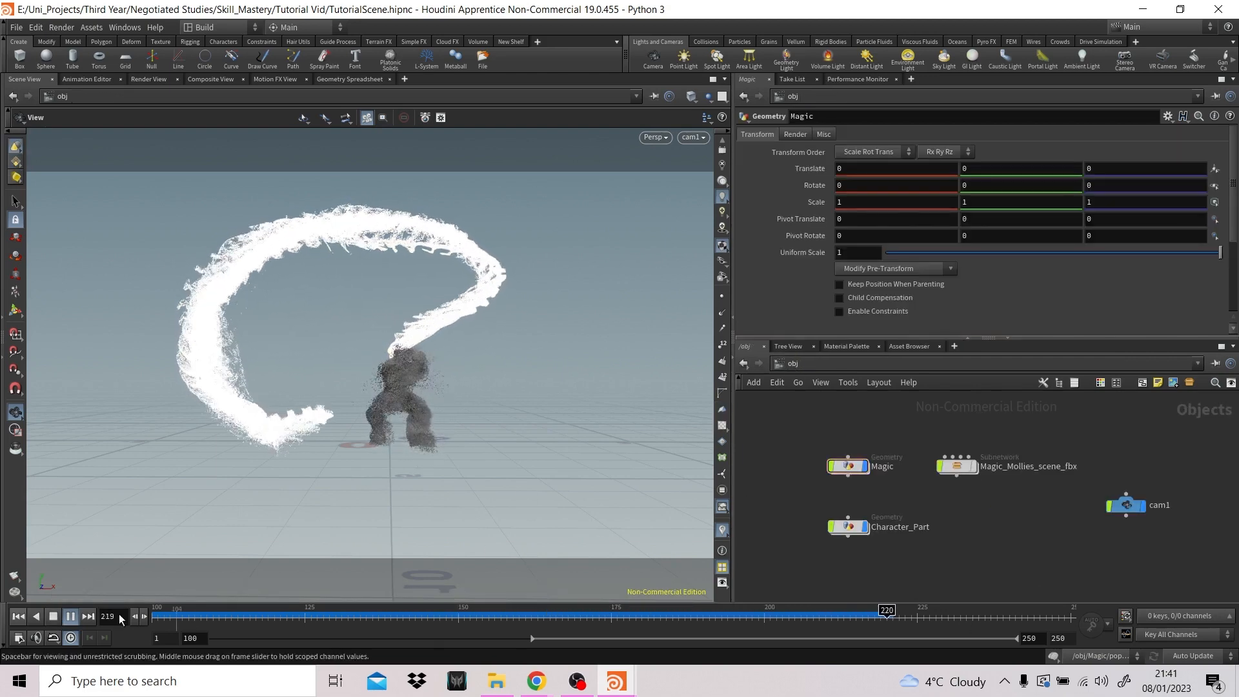
pyautogui.click(18, 616)
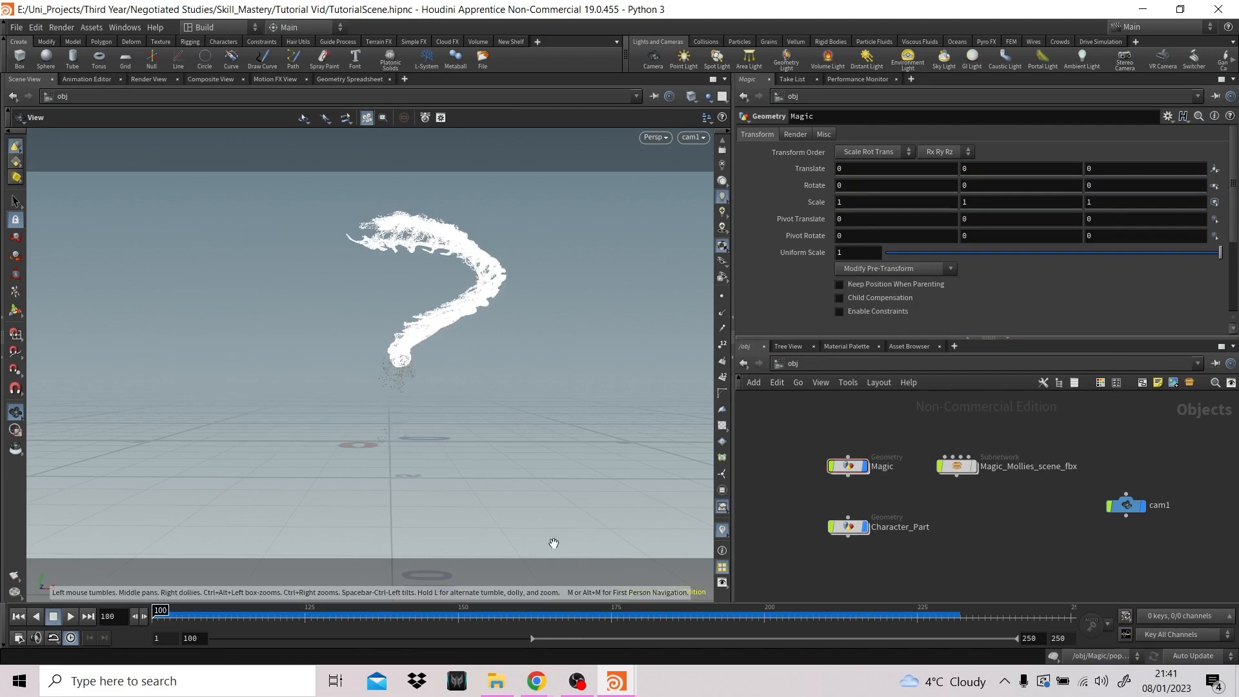
# - Add a File Cache node after MAGIC_OUT in the Magic network and make it the displayed node
pyautogui.doubleClick(865, 470)
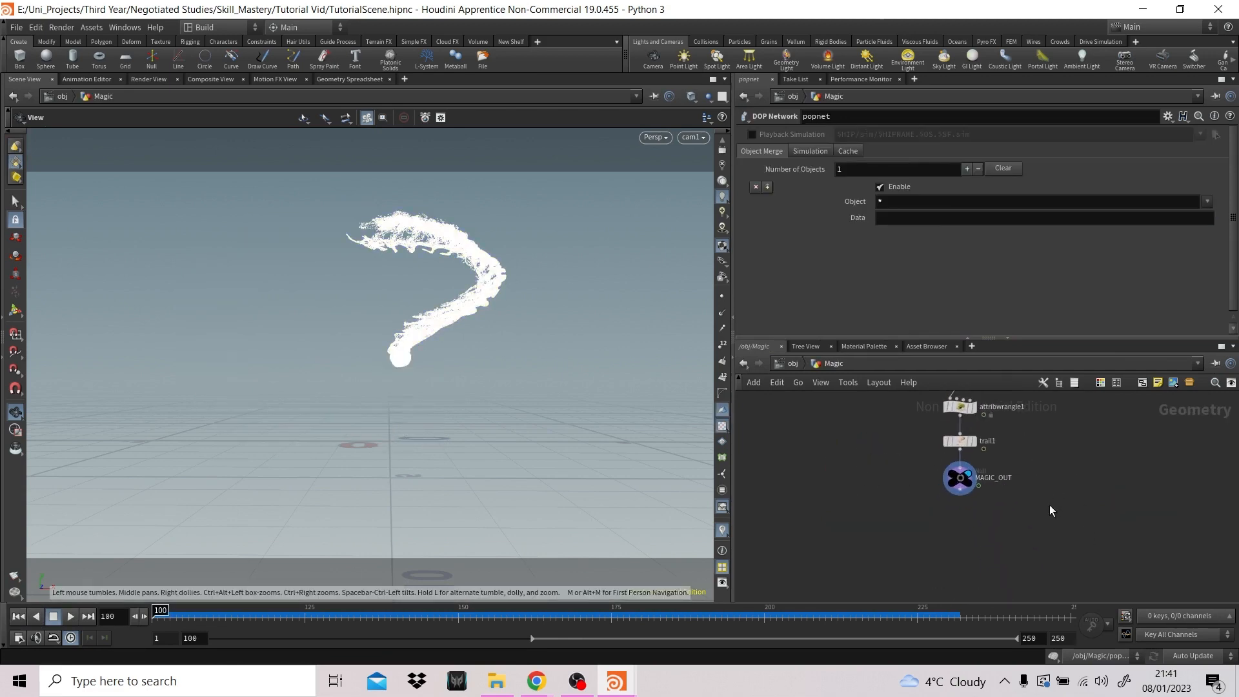
pyautogui.press('Tab')
pyautogui.write('filec')
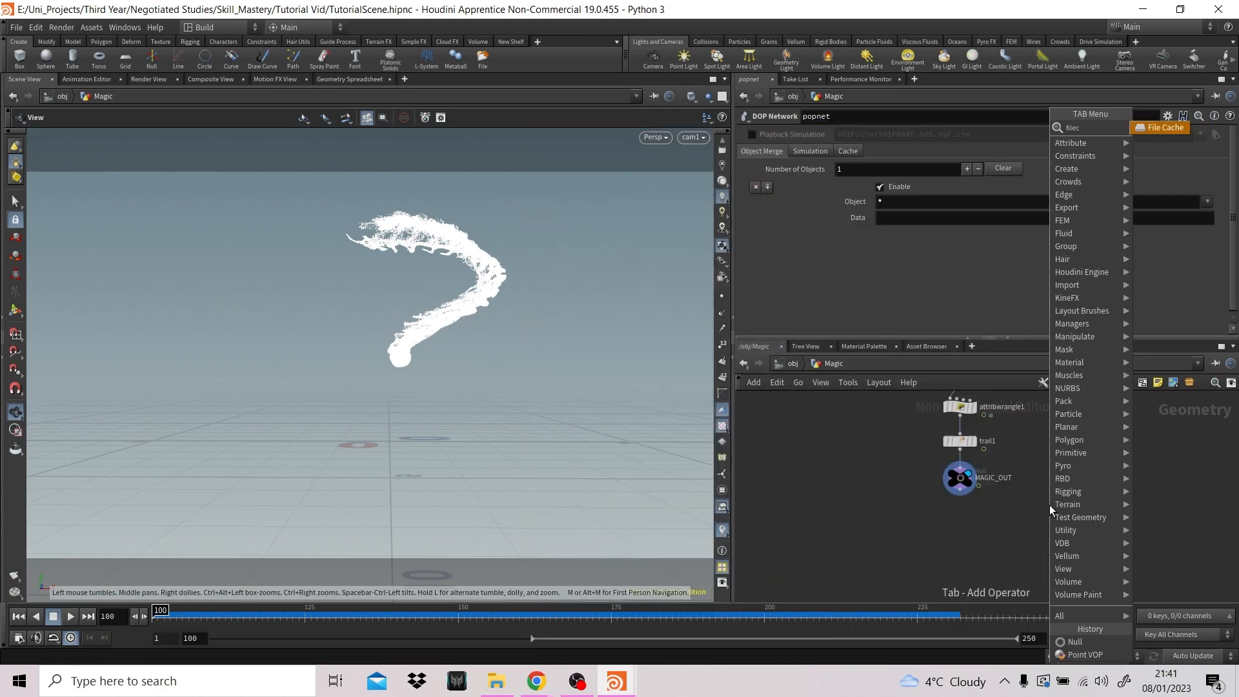
pyautogui.press('Return')
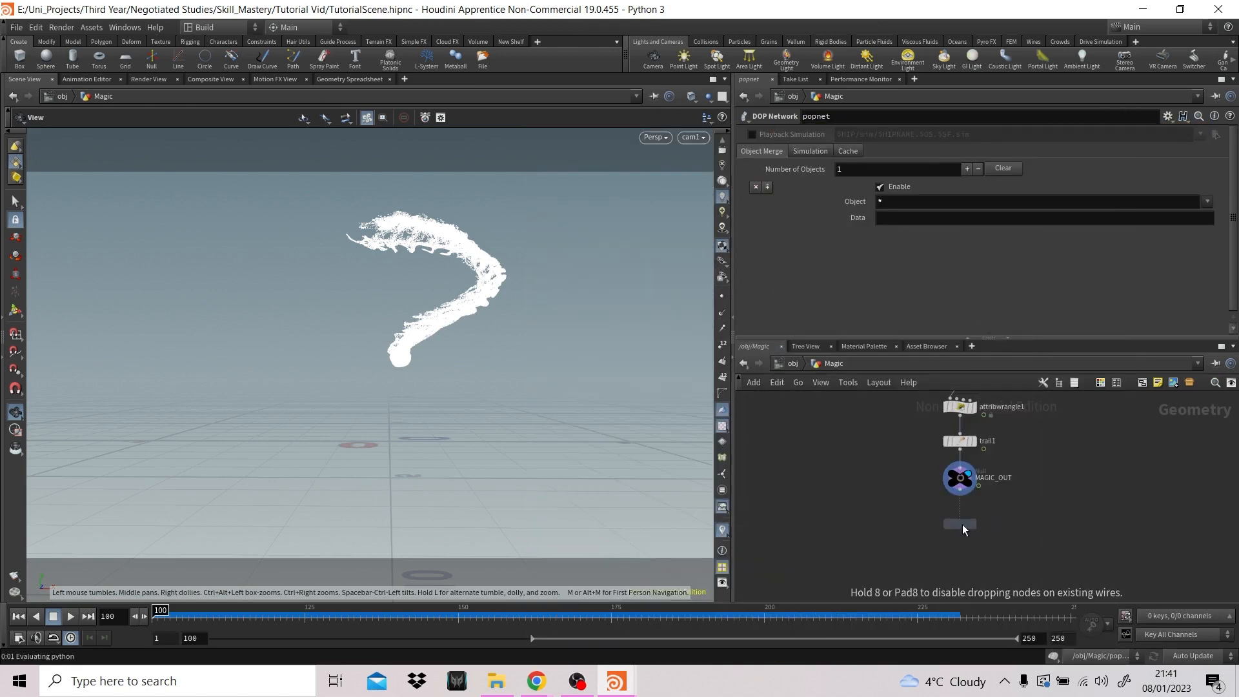
pyautogui.click(962, 523)
pyautogui.click(965, 513)
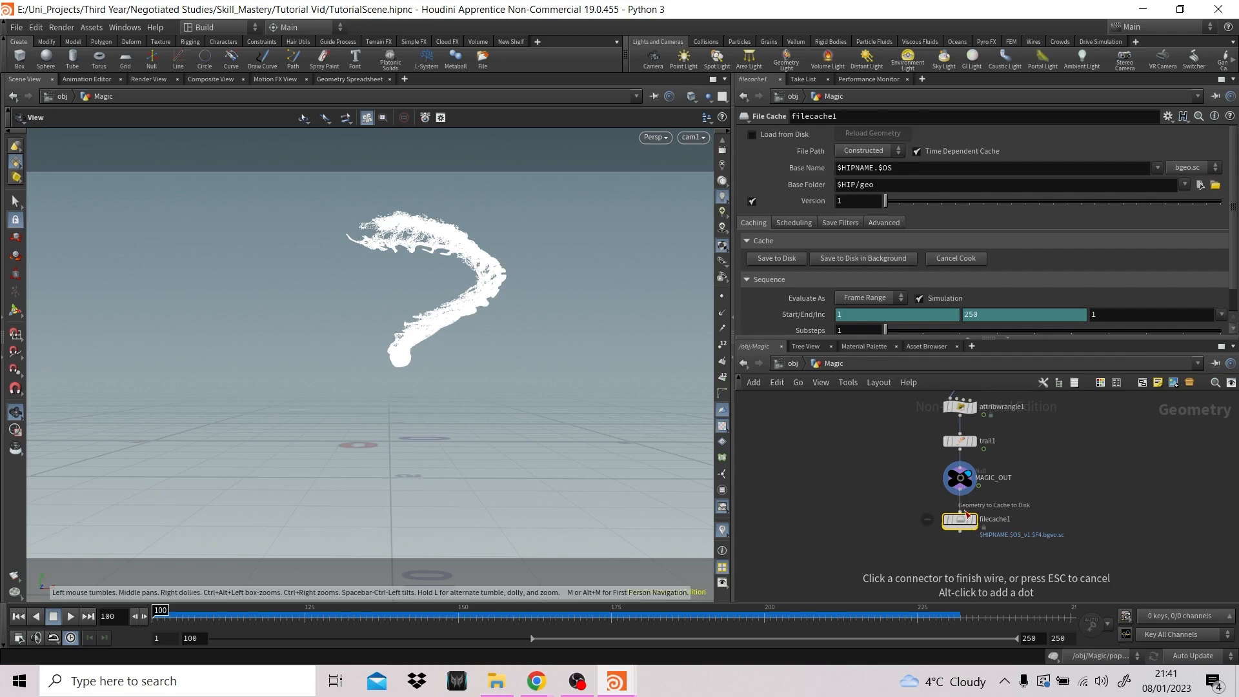
pyautogui.click(965, 514)
pyautogui.click(974, 519)
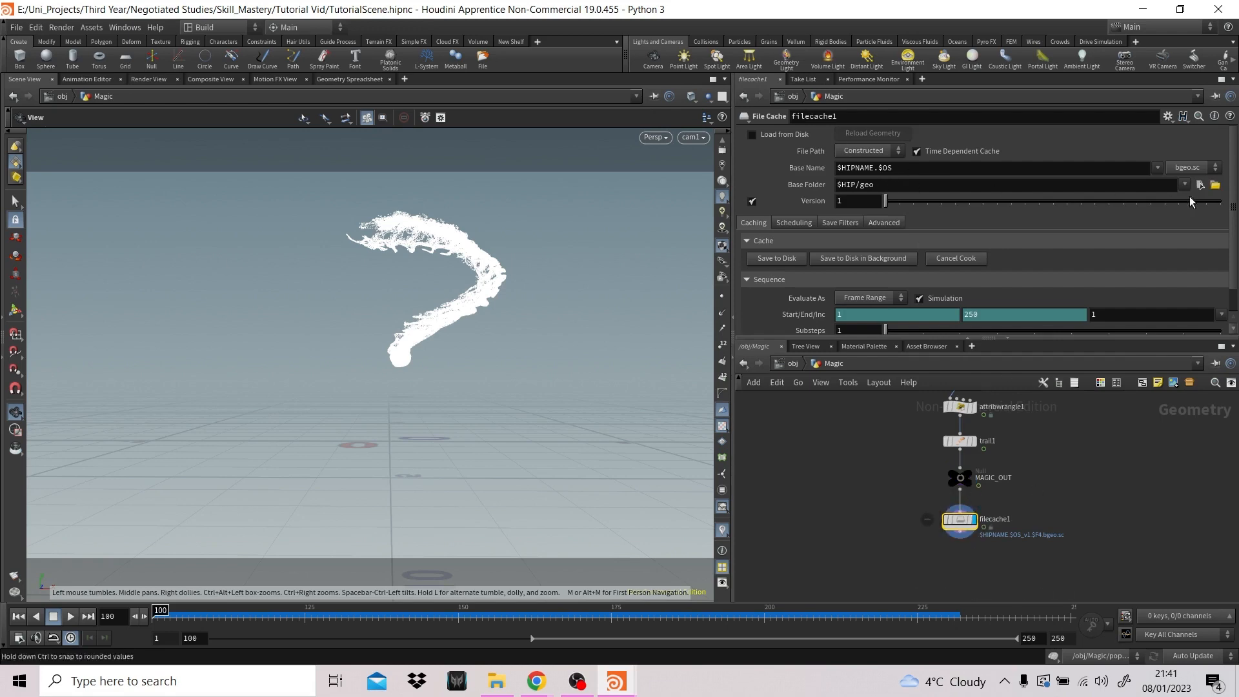
# - Save the Magic trail cache to disk with base name magic.filecache1 in the Skill_Mastery/geo base folder
pyautogui.click(1215, 185)
pyautogui.press('Escape')
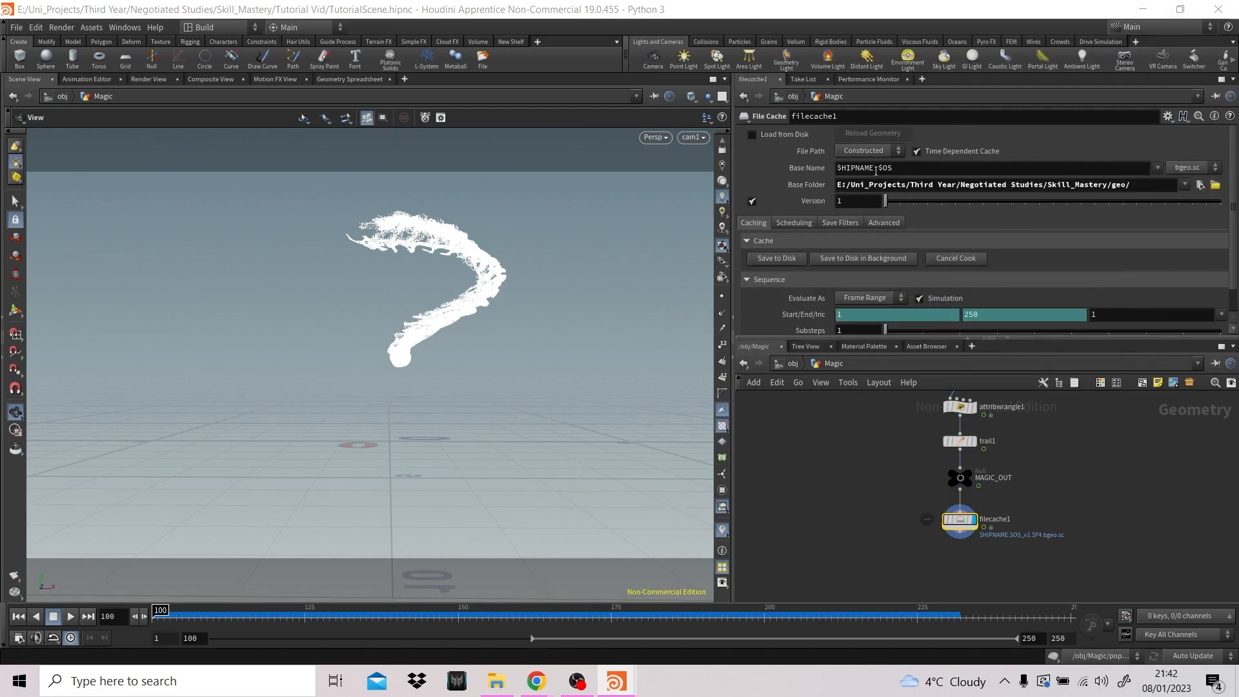
pyautogui.moveTo(898, 169); pyautogui.dragTo(827, 168)
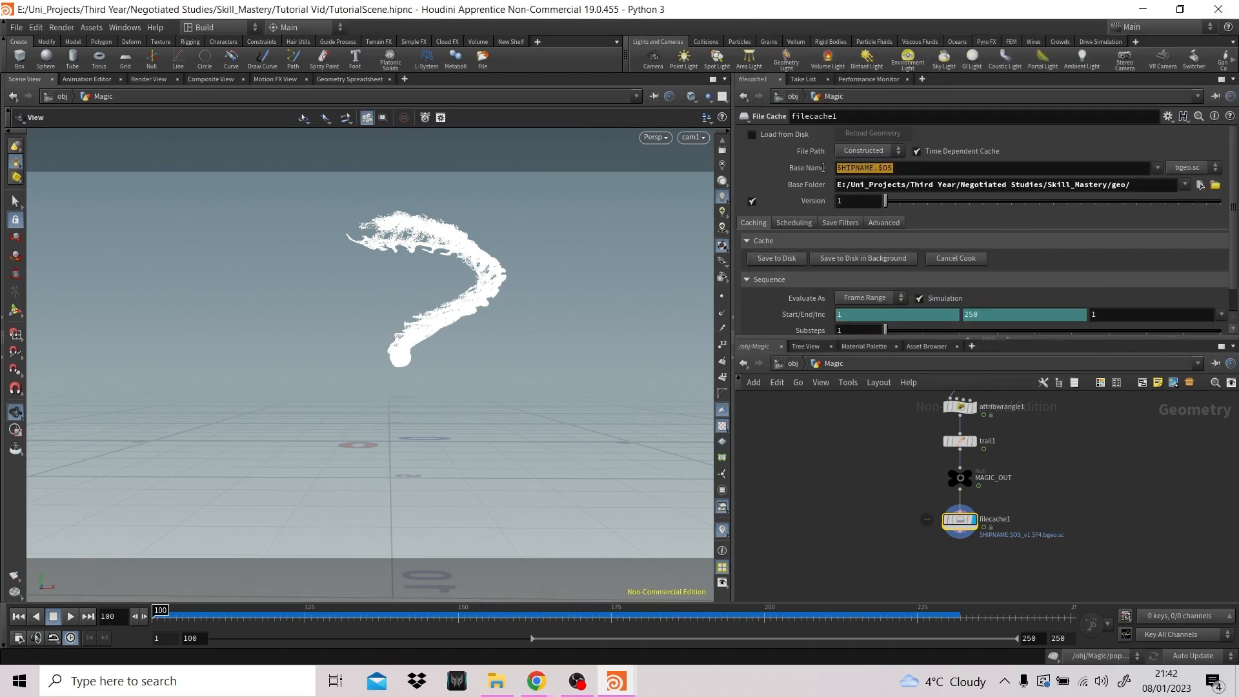
pyautogui.write('m')
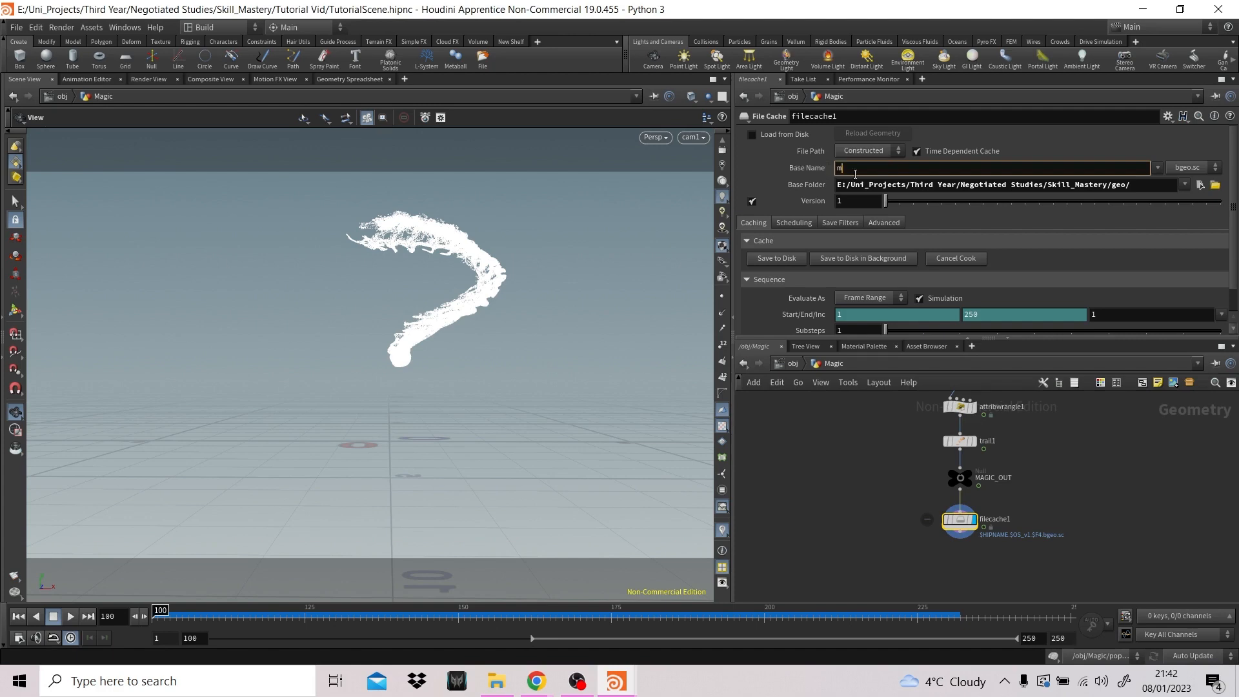
pyautogui.write('agic.filecache1')
pyautogui.press('Return')
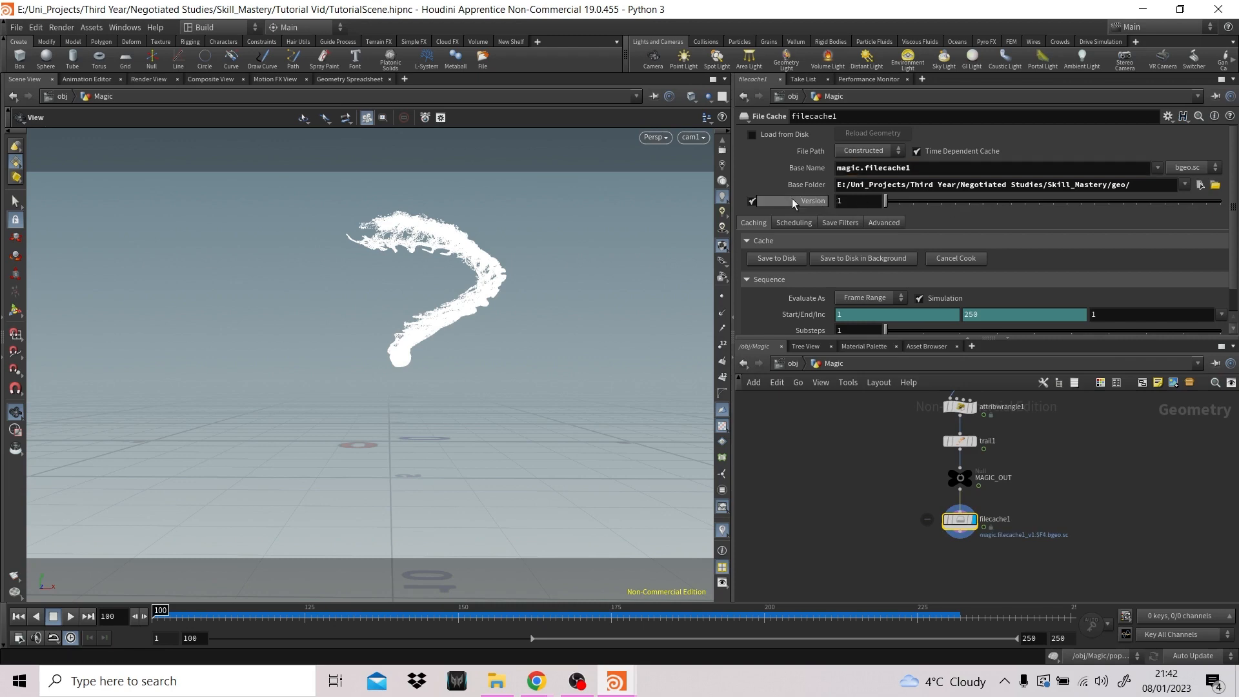
pyautogui.click(777, 259)
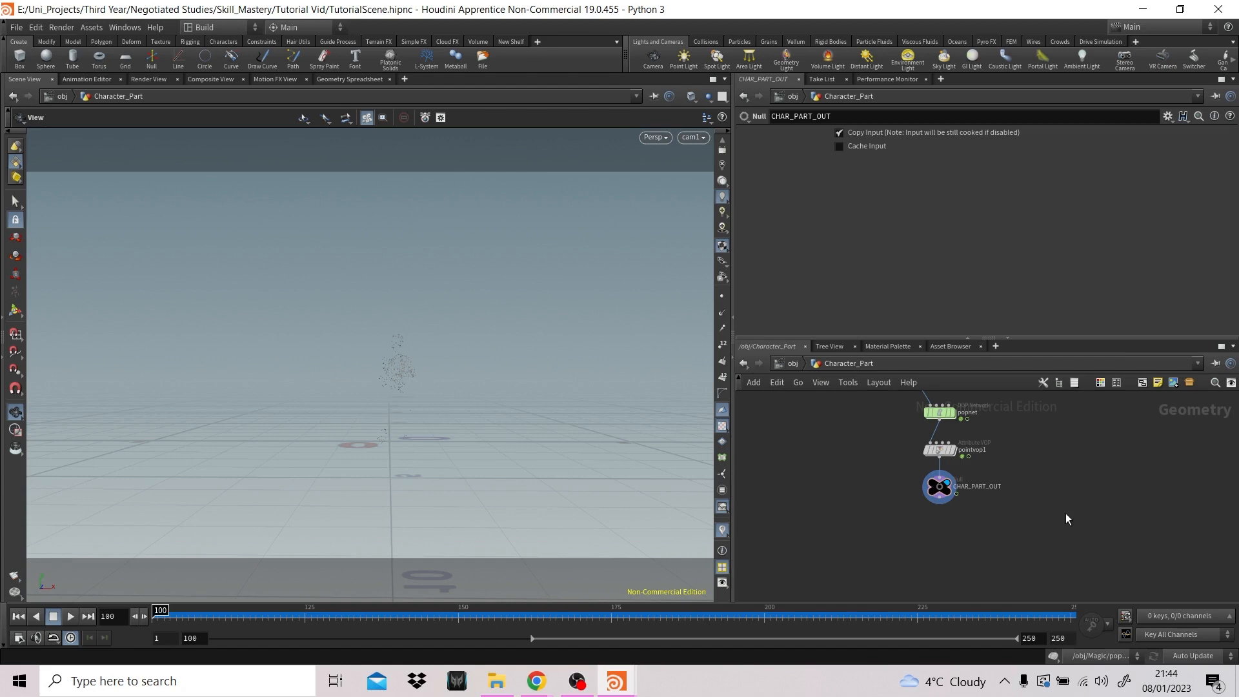
# - Add a File Cache node after CHAR_PART_OUT in the Character_Part network and make it the displayed node
pyautogui.press('Tab')
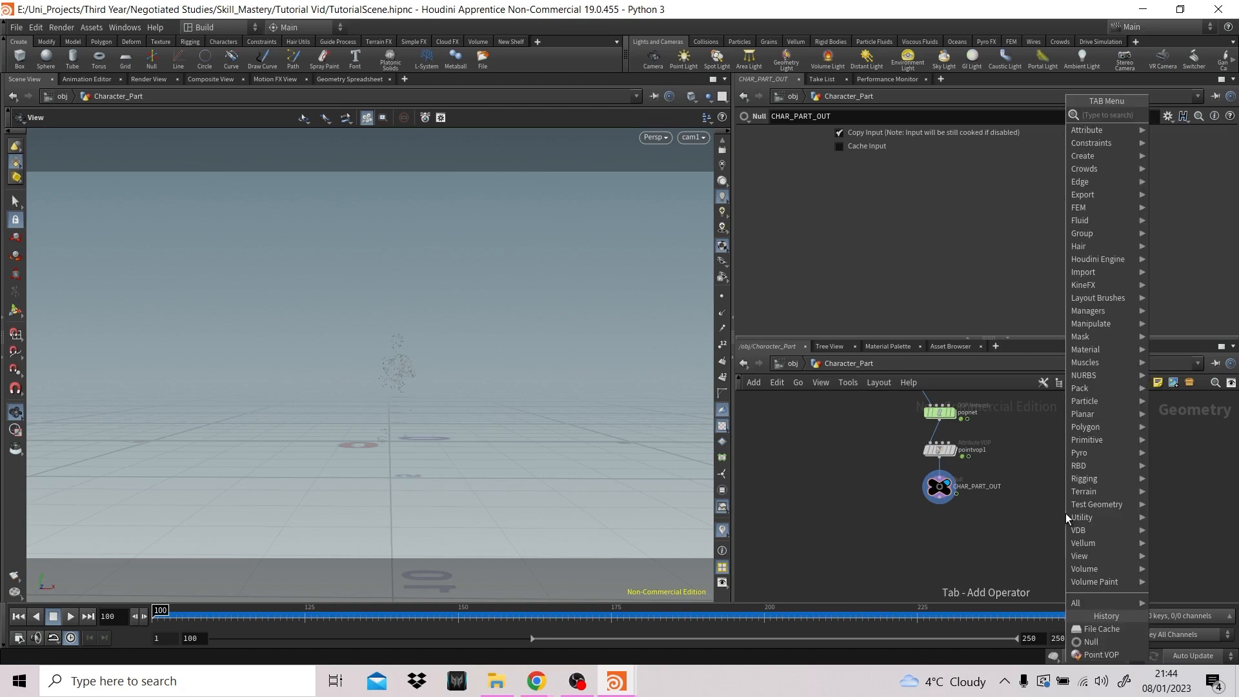
pyautogui.write('file')
pyautogui.press('Return')
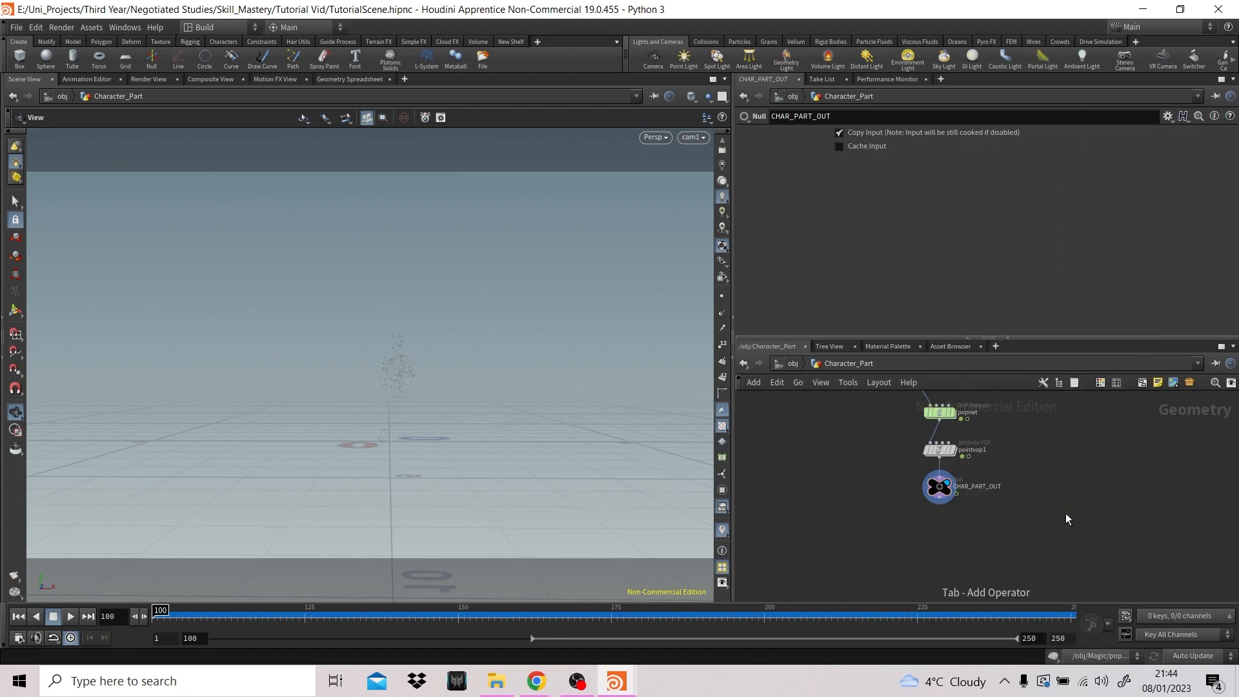
pyautogui.click(939, 521)
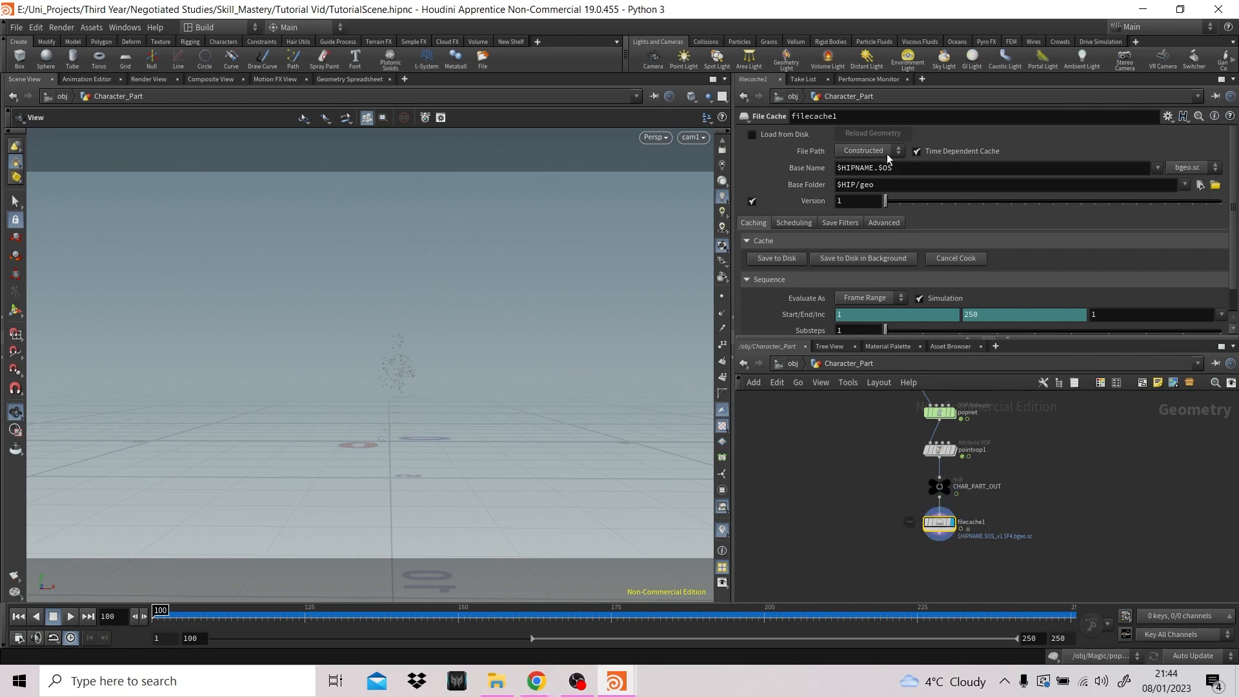
# - Set the base folder of Character_Part's file cache to the Skill_Mastery/geo folder
pyautogui.click(1215, 185)
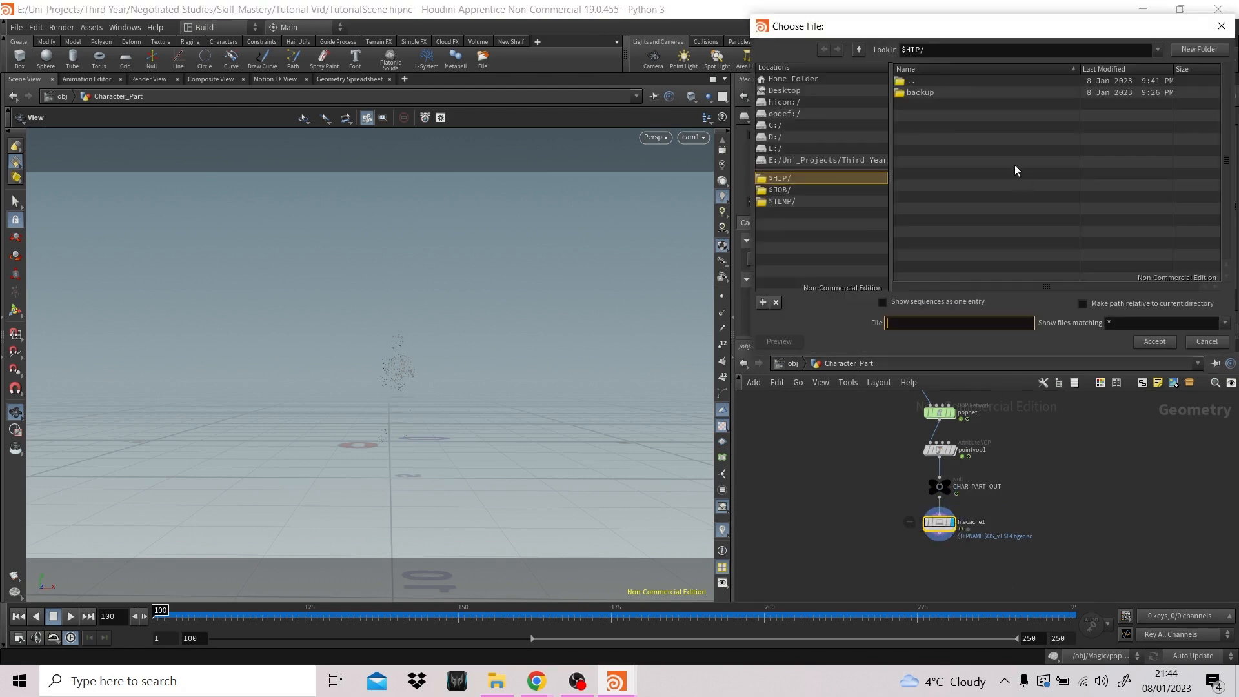
pyautogui.click(859, 49)
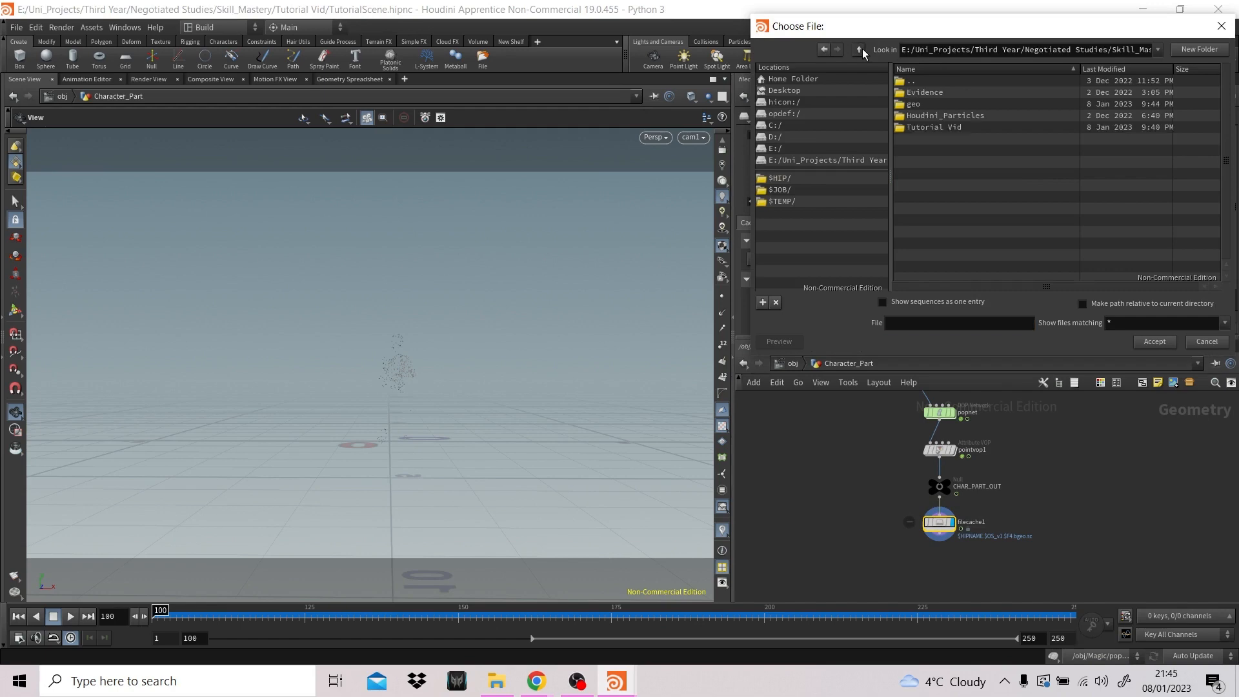
pyautogui.doubleClick(943, 103)
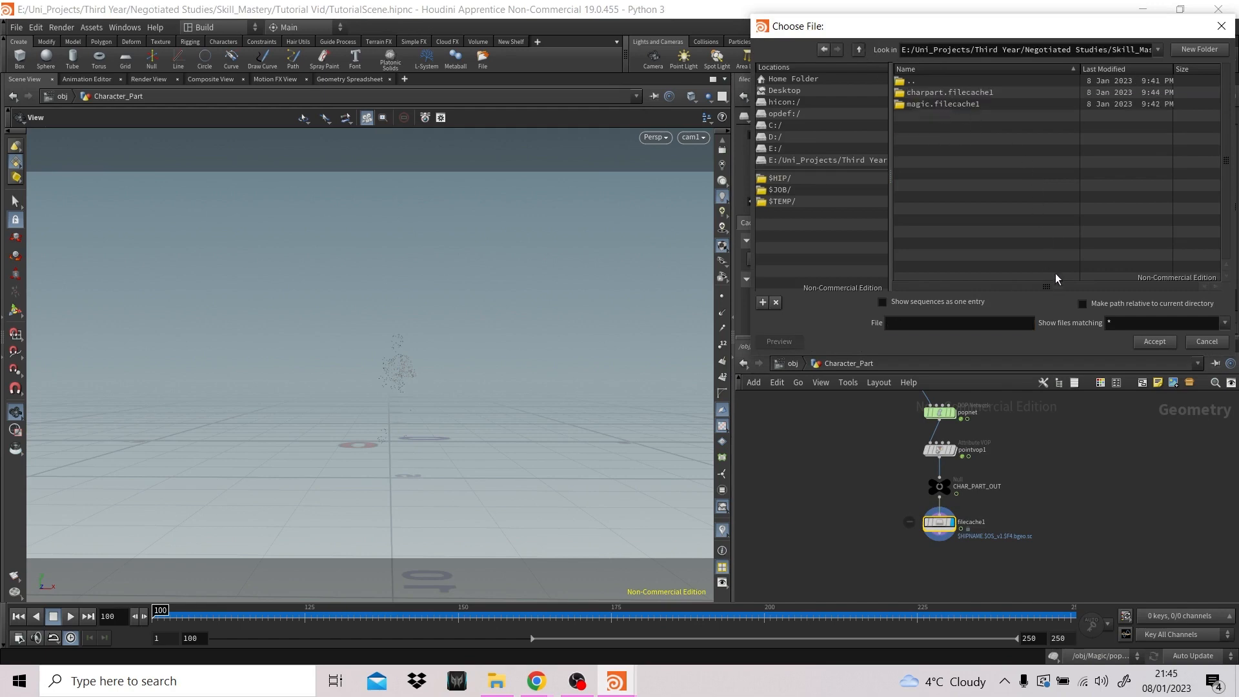
pyautogui.click(1148, 345)
# - Set the base name of Character_Part's file cache to charpart.filecache1 and save the cache to disk
pyautogui.tripleClick(876, 167)
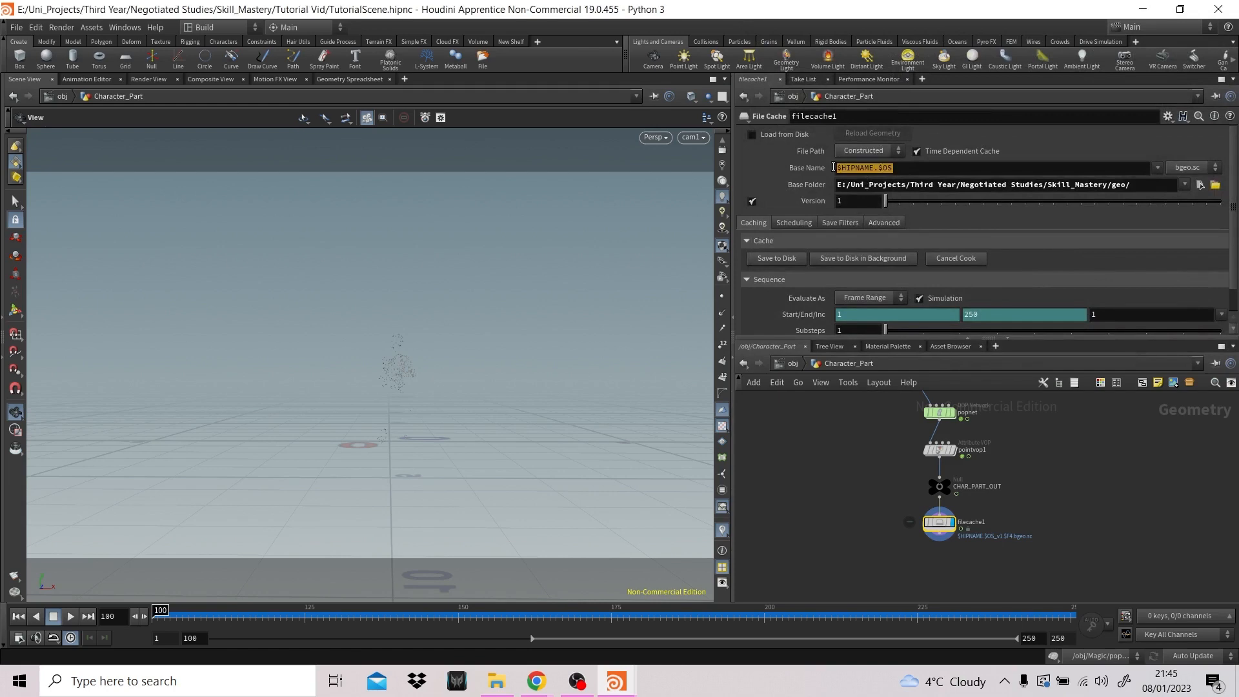
pyautogui.write('charpart')
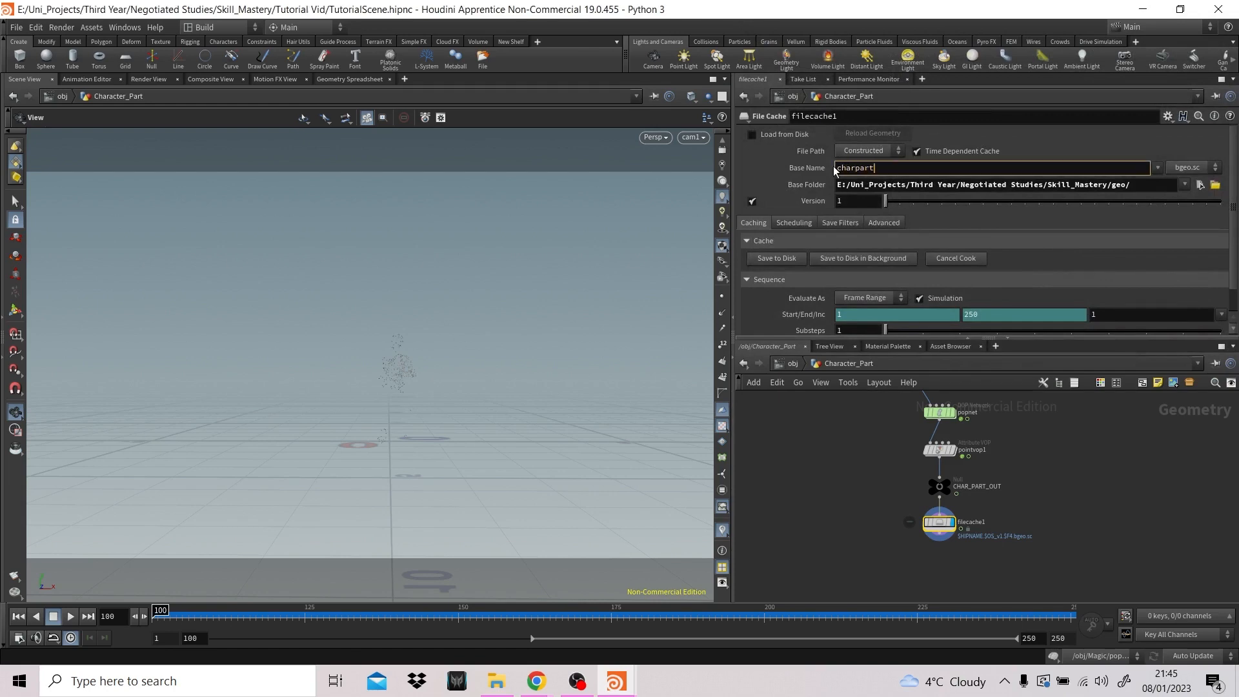
pyautogui.write('.filecache1')
pyautogui.press('Return')
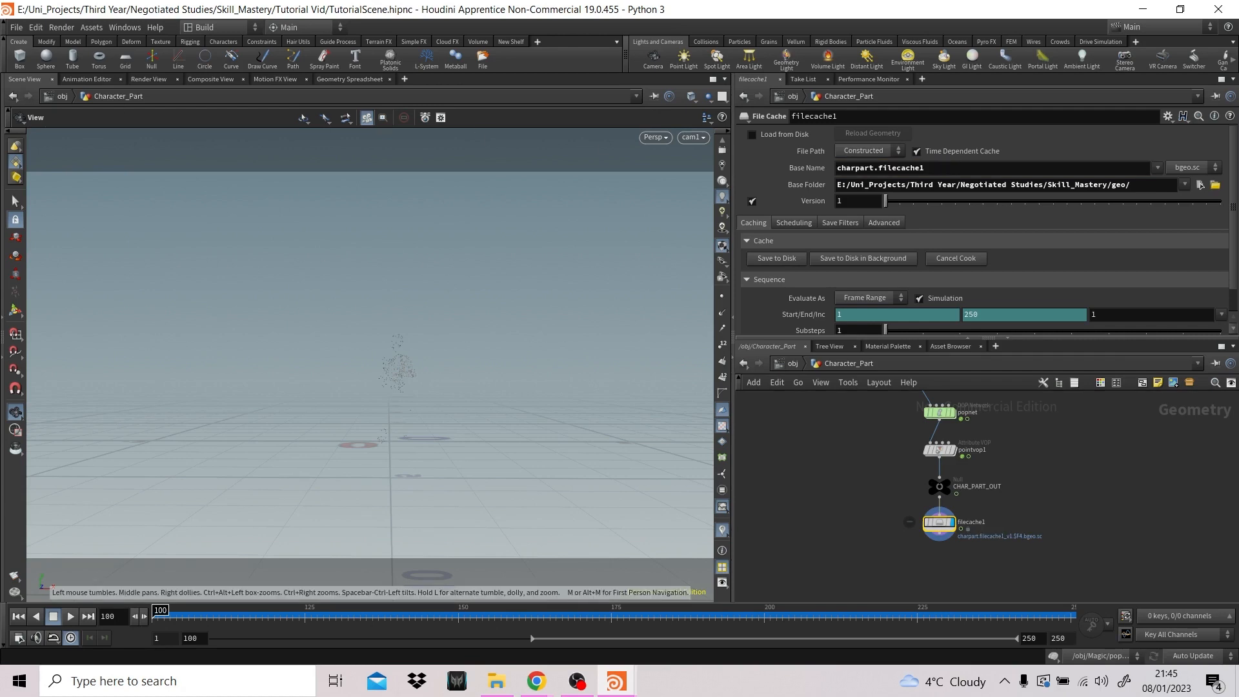
pyautogui.click(774, 260)
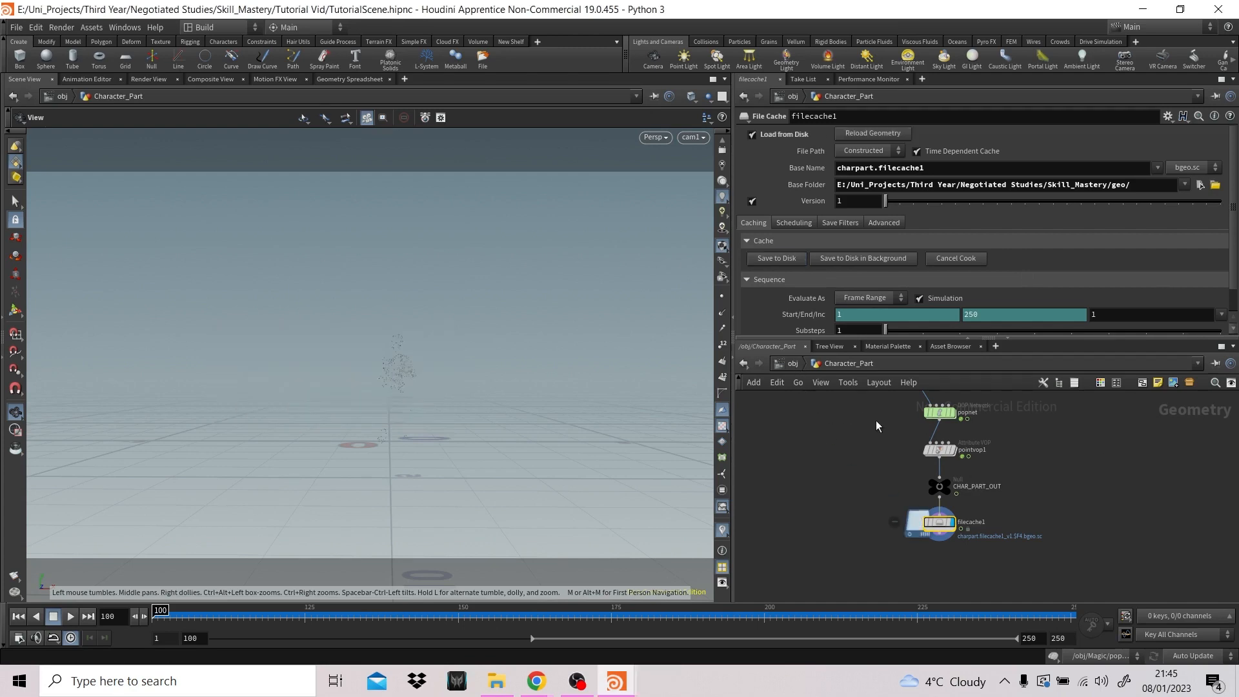
# - At object level, hide the Magic and Character_Part objects and move both nodes up out of the way
pyautogui.click(789, 363)
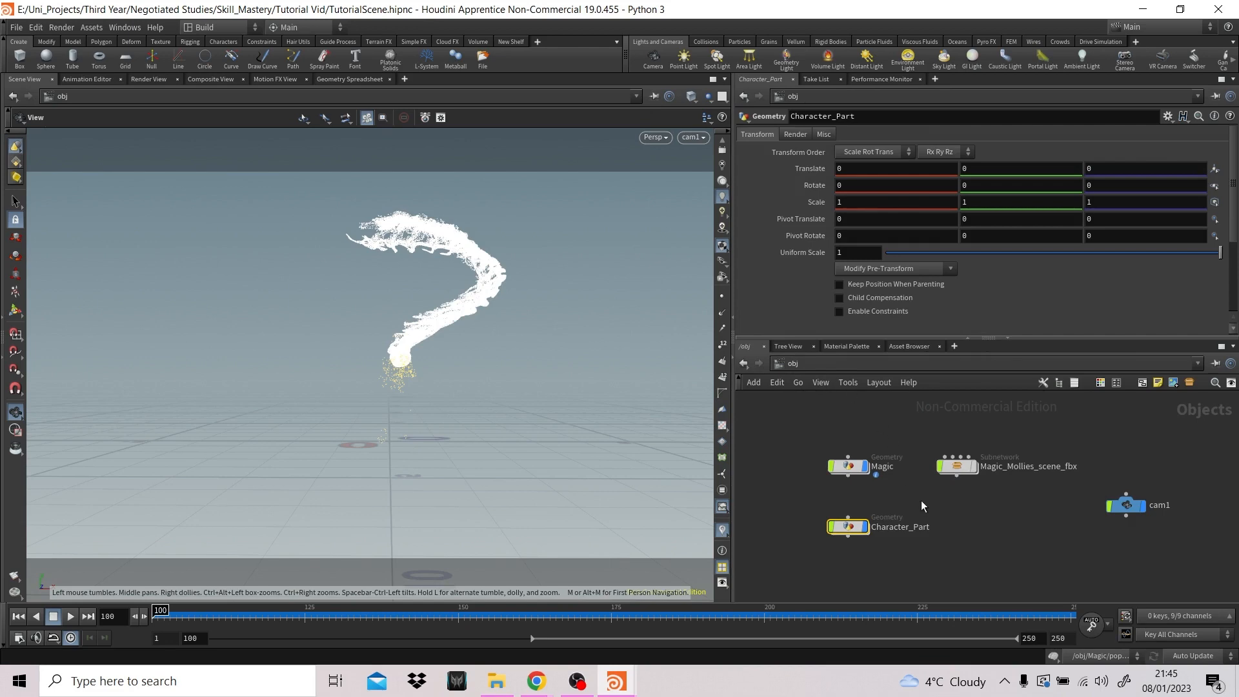
pyautogui.click(864, 469)
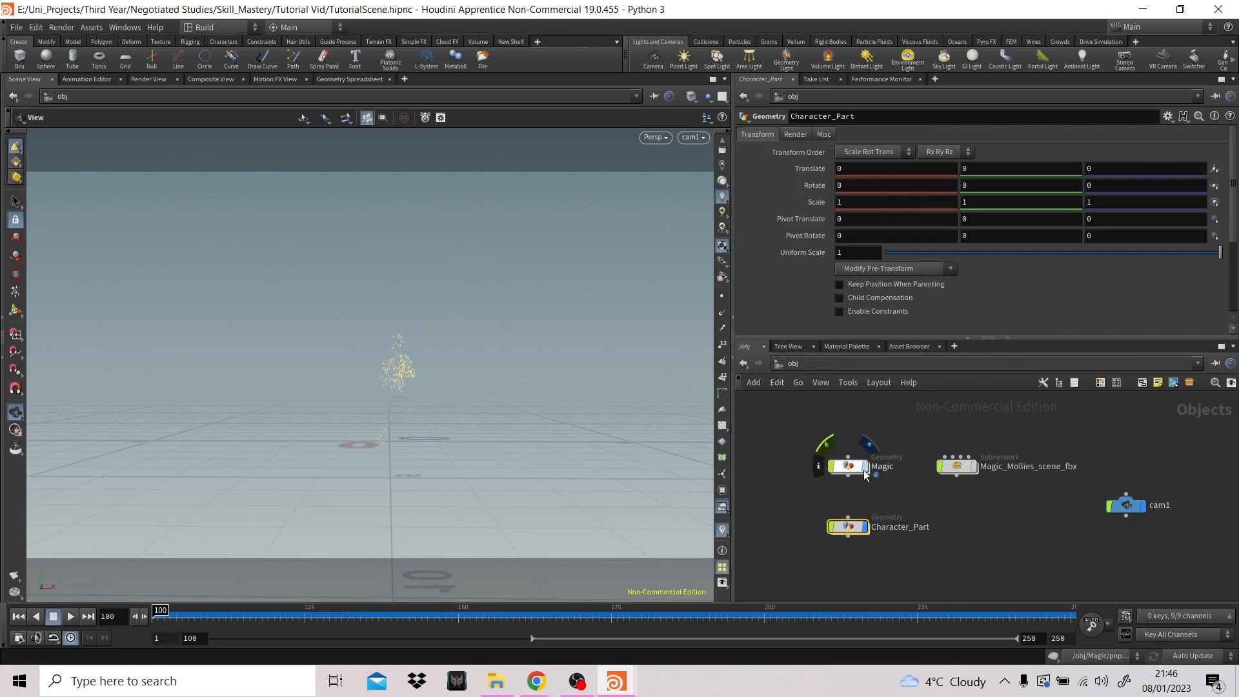
pyautogui.click(864, 527)
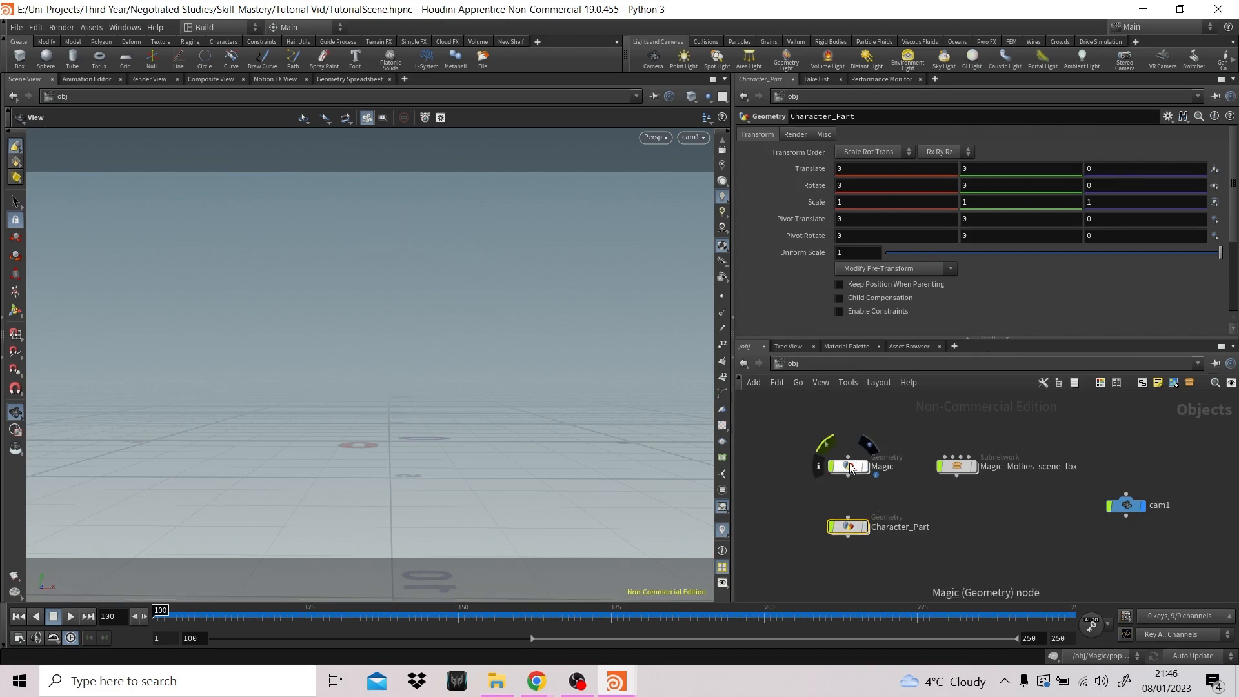
pyautogui.moveTo(848, 464); pyautogui.dragTo(787, 438)
pyautogui.moveTo(849, 526); pyautogui.dragTo(874, 444)
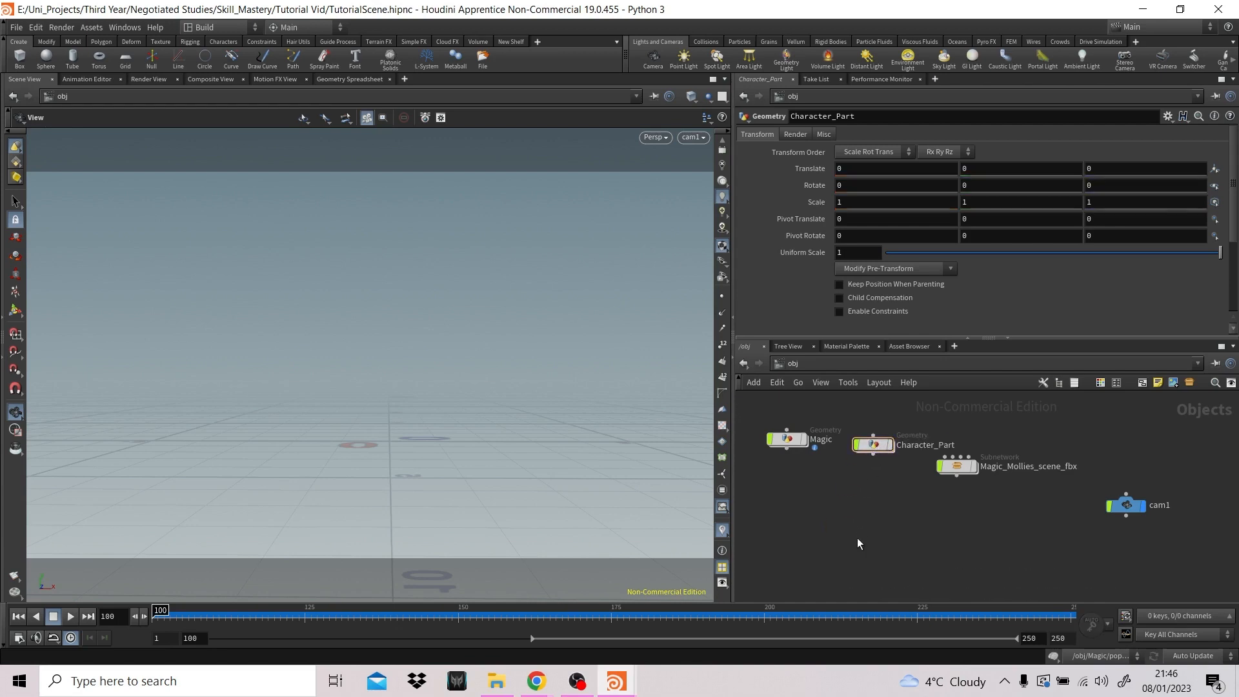
# - Add a new Geometry node at object level in the free space below Magic and Character_Part
pyautogui.press('Tab')
pyautogui.write('geo')
pyautogui.press('Return')
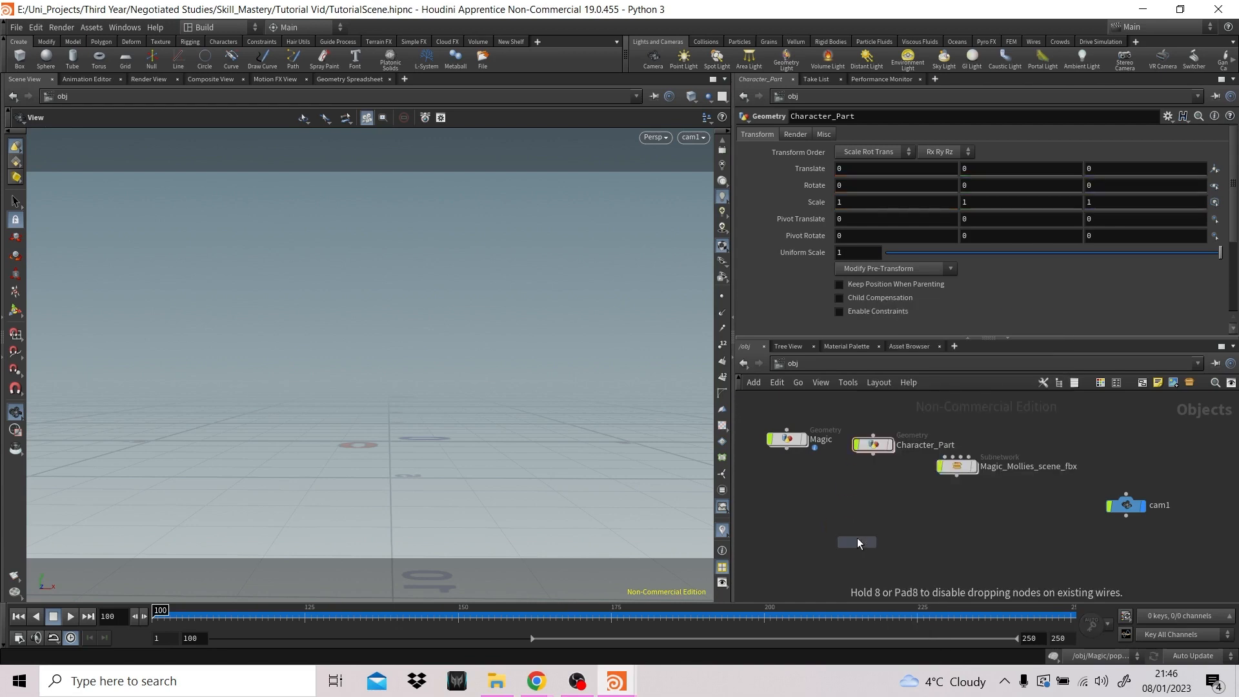
pyautogui.click(857, 538)
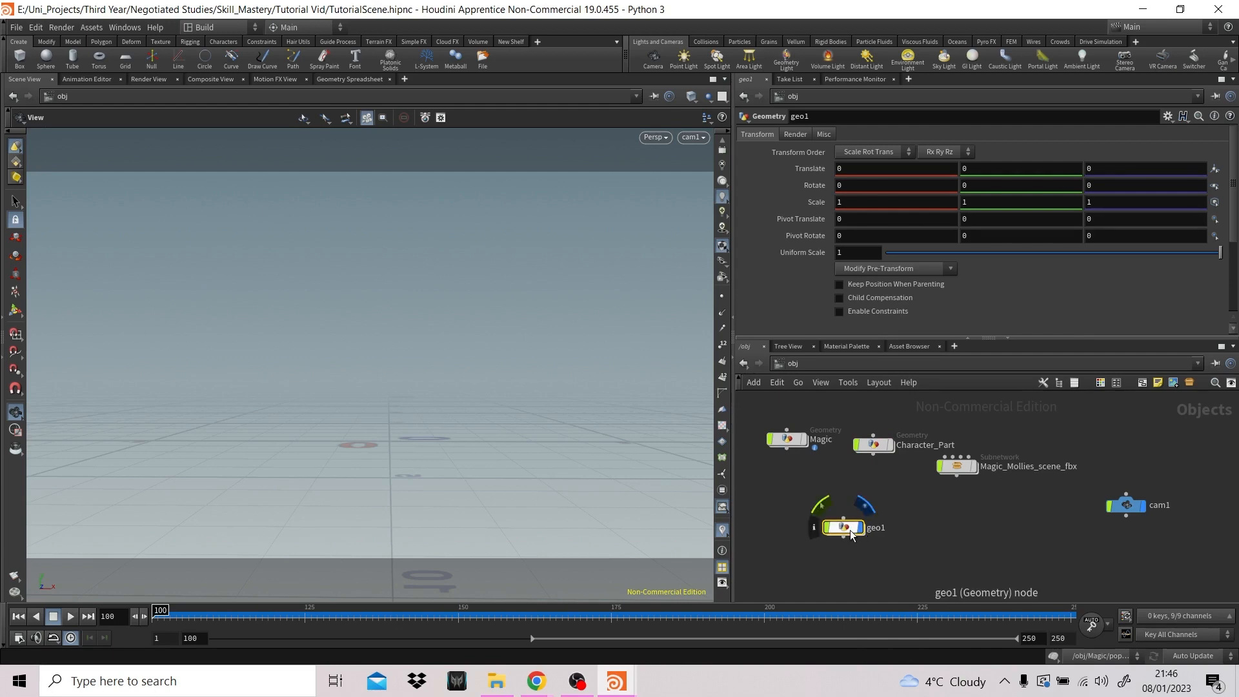
# - Inside geo1, create a File node and duplicate it beside the original
pyautogui.doubleClick(852, 534)
pyautogui.press('Tab')
pyautogui.write('file')
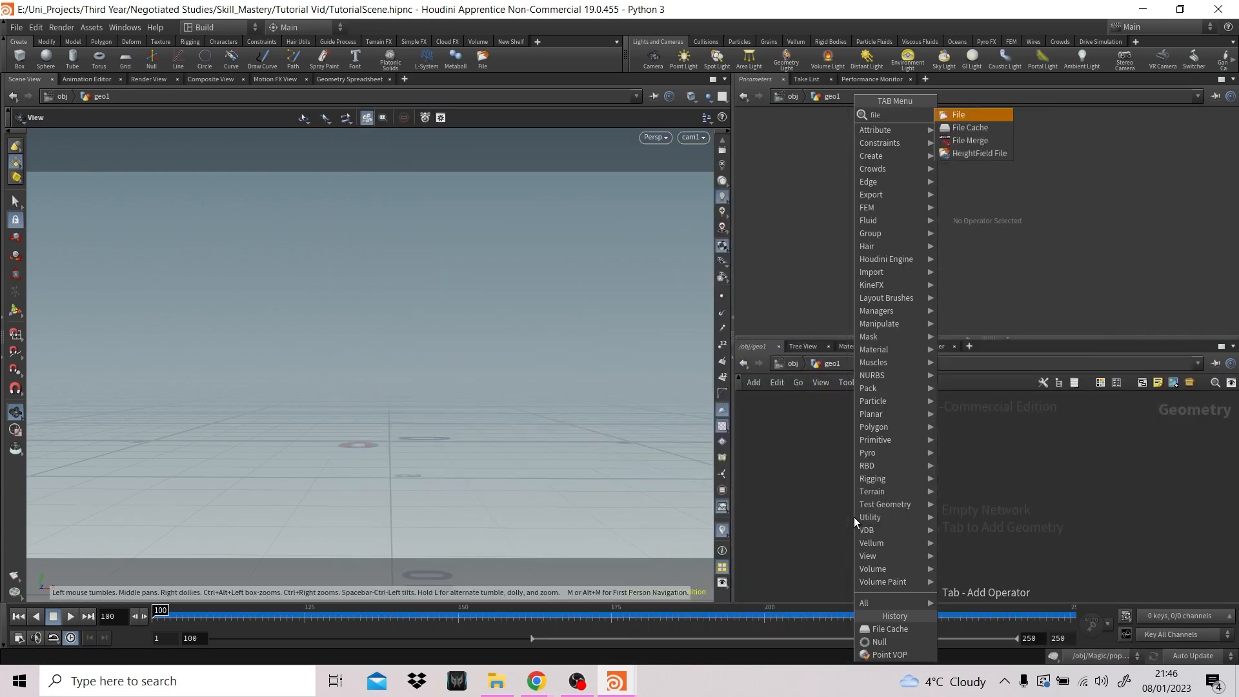
pyautogui.press('Return')
pyautogui.click(863, 461)
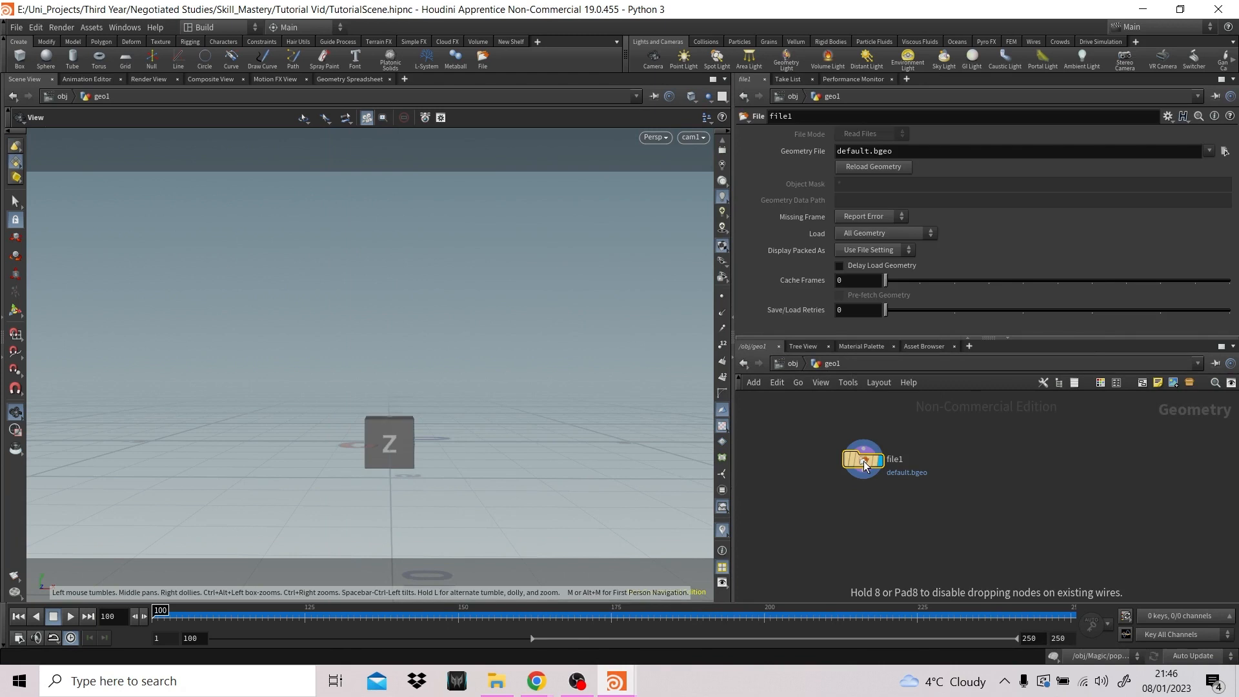
pyautogui.hotkey('ctrl', 'c')
pyautogui.hotkey('ctrl', 'v')
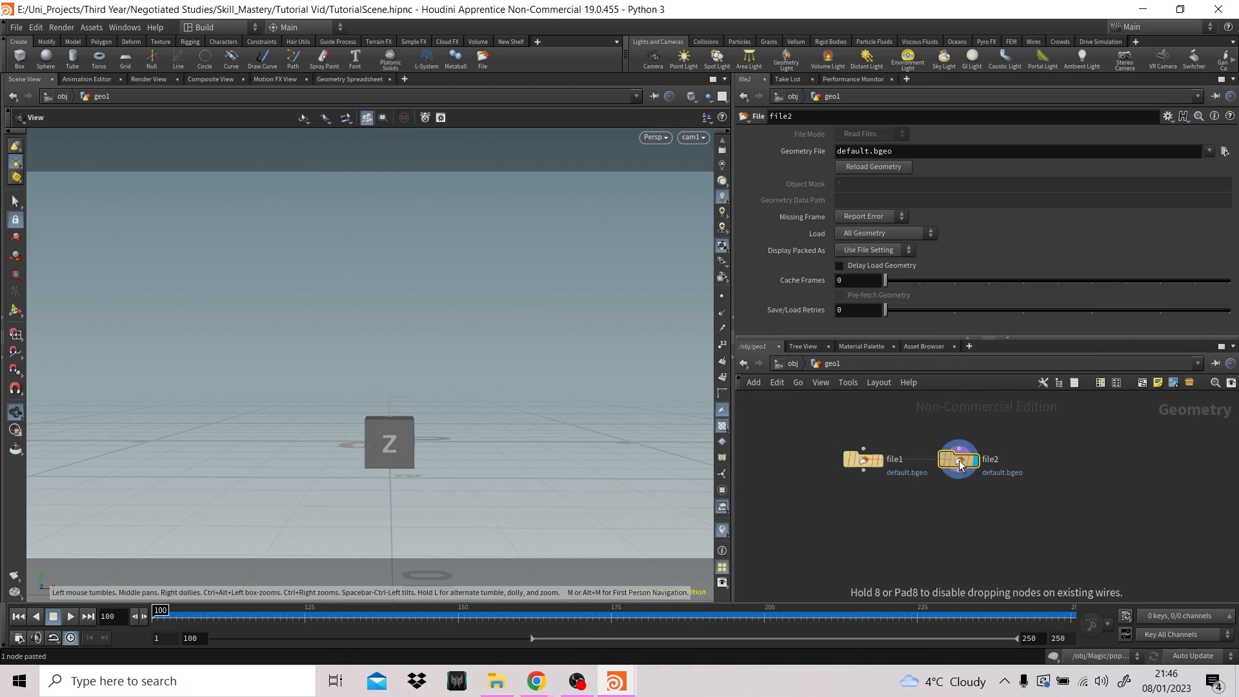
# - Load the magic.filecache1_v1.$F4.bgeo.sc sequence as the geometry file of file1
pyautogui.click(860, 458)
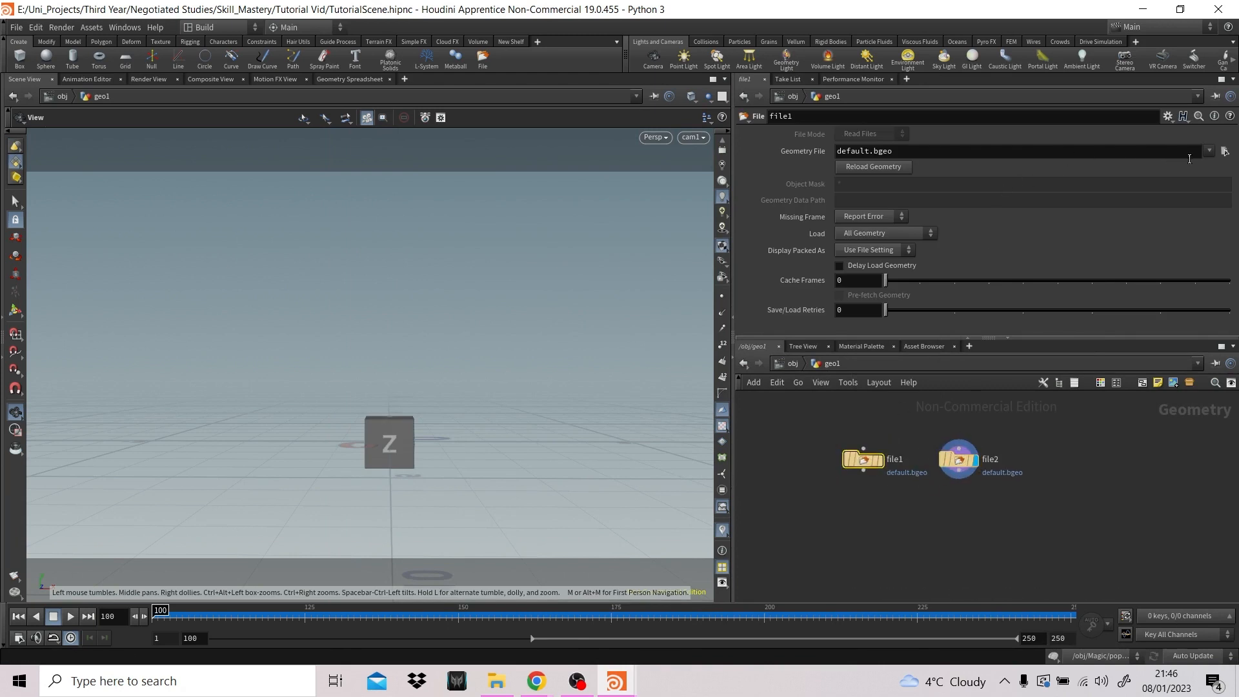
pyautogui.click(1225, 151)
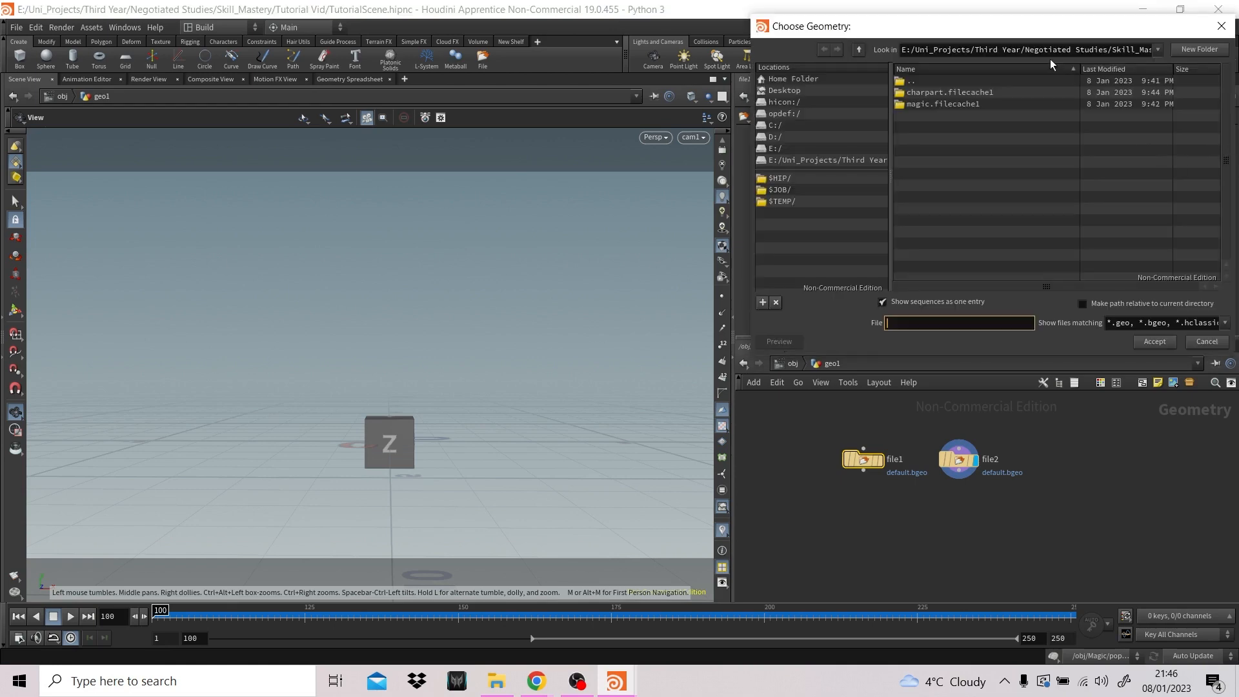
pyautogui.doubleClick(941, 103)
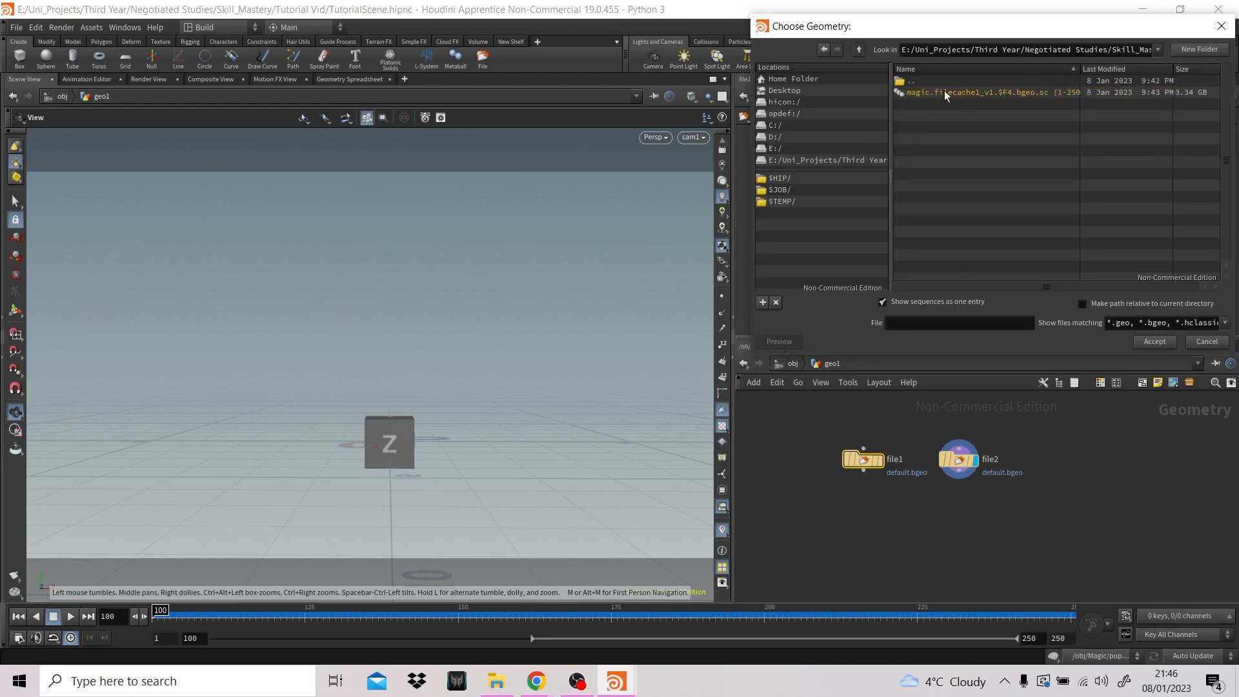
pyautogui.click(943, 92)
pyautogui.click(1146, 341)
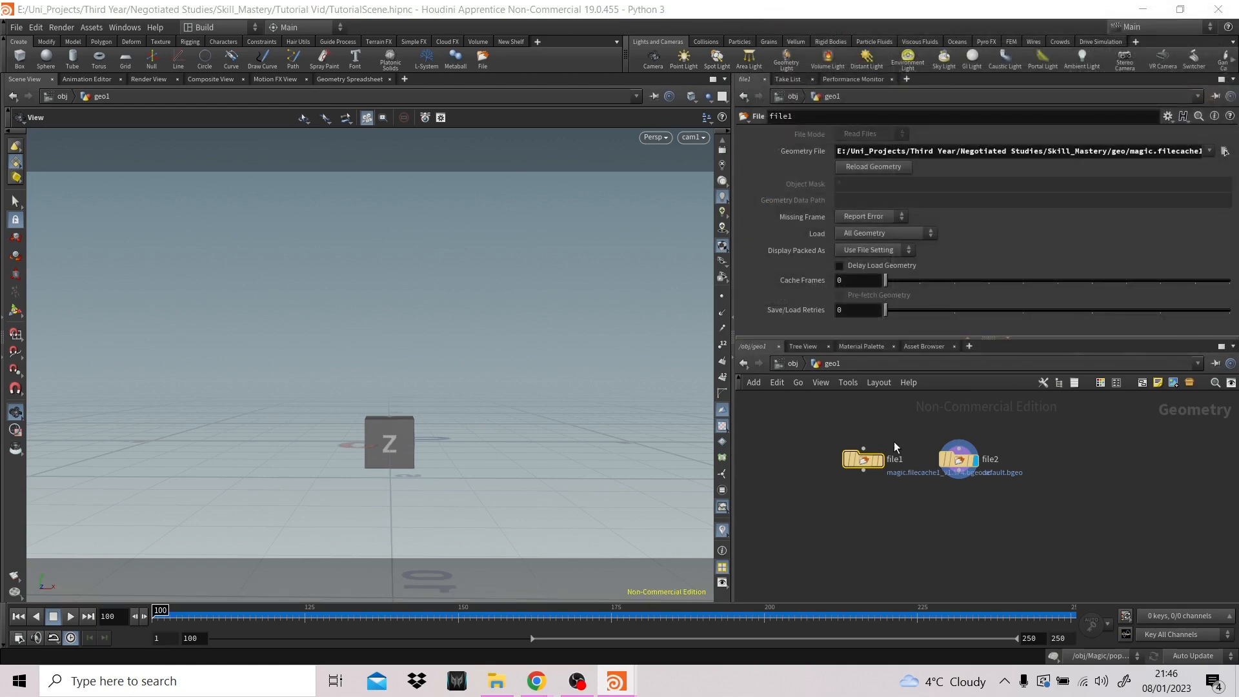
# - Load the charpart.filecache1_v1.$F4.bgeo.sc sequence from its v1 folder as the geometry file of file2
pyautogui.click(958, 460)
pyautogui.click(1224, 151)
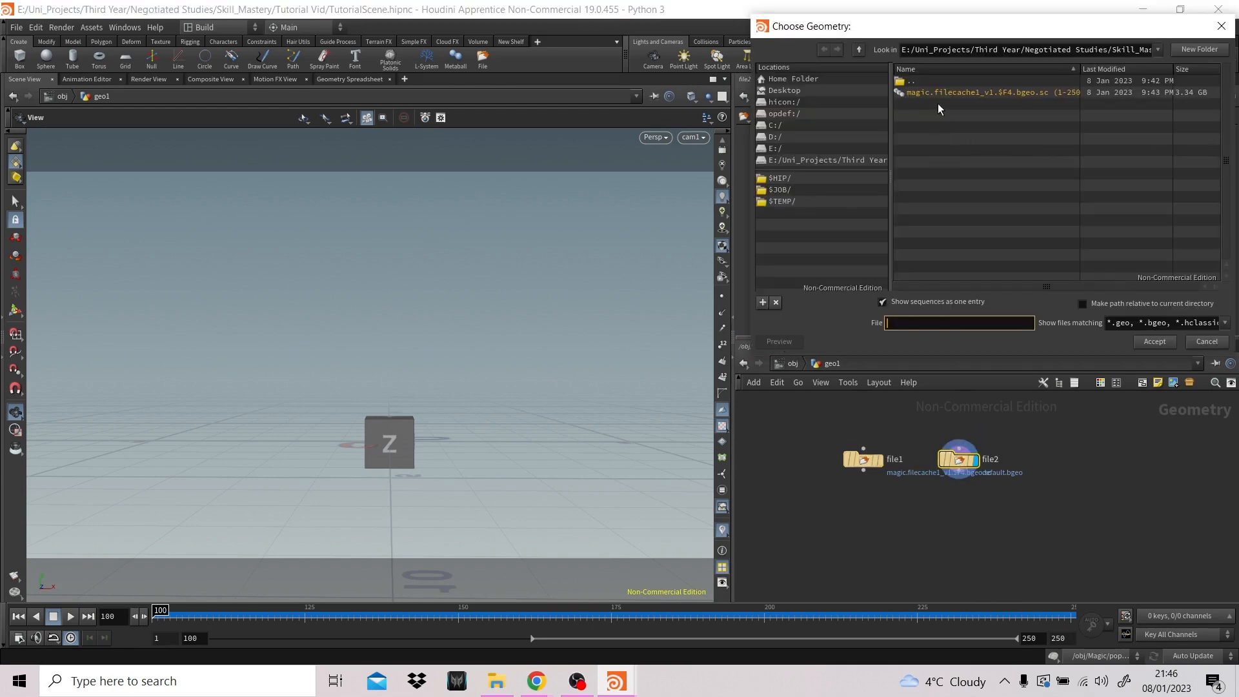
pyautogui.click(858, 50)
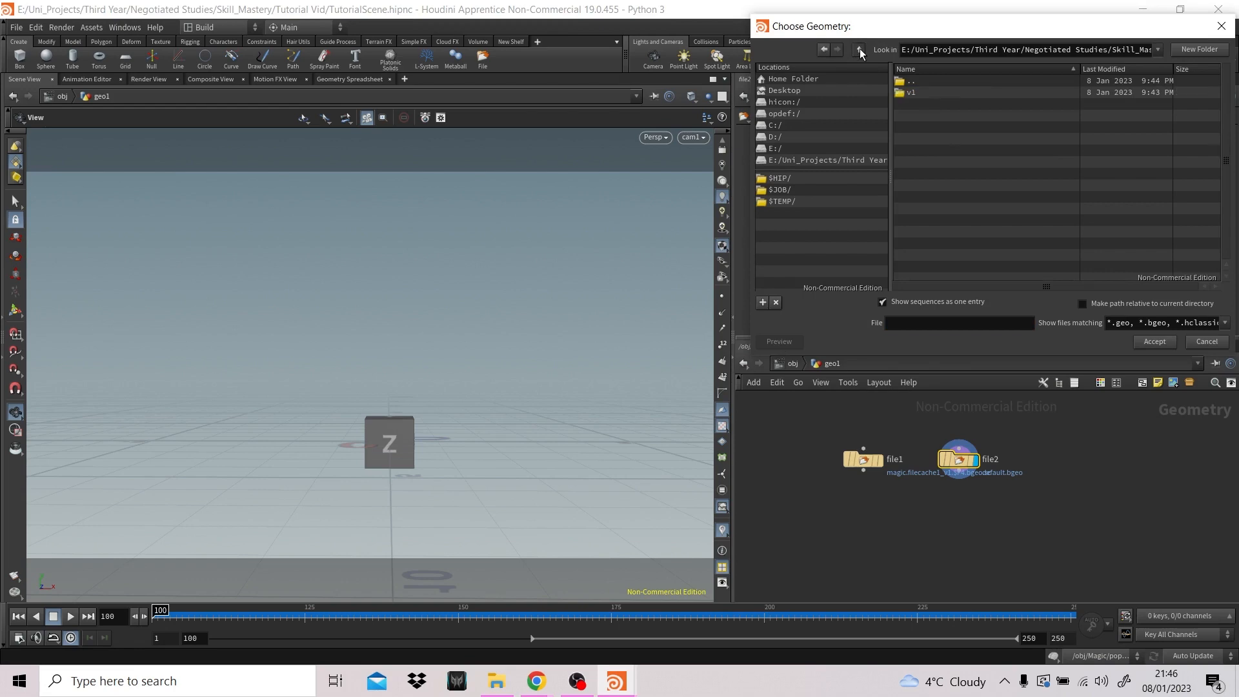
pyautogui.doubleClick(927, 92)
pyautogui.click(927, 92)
pyautogui.click(1153, 342)
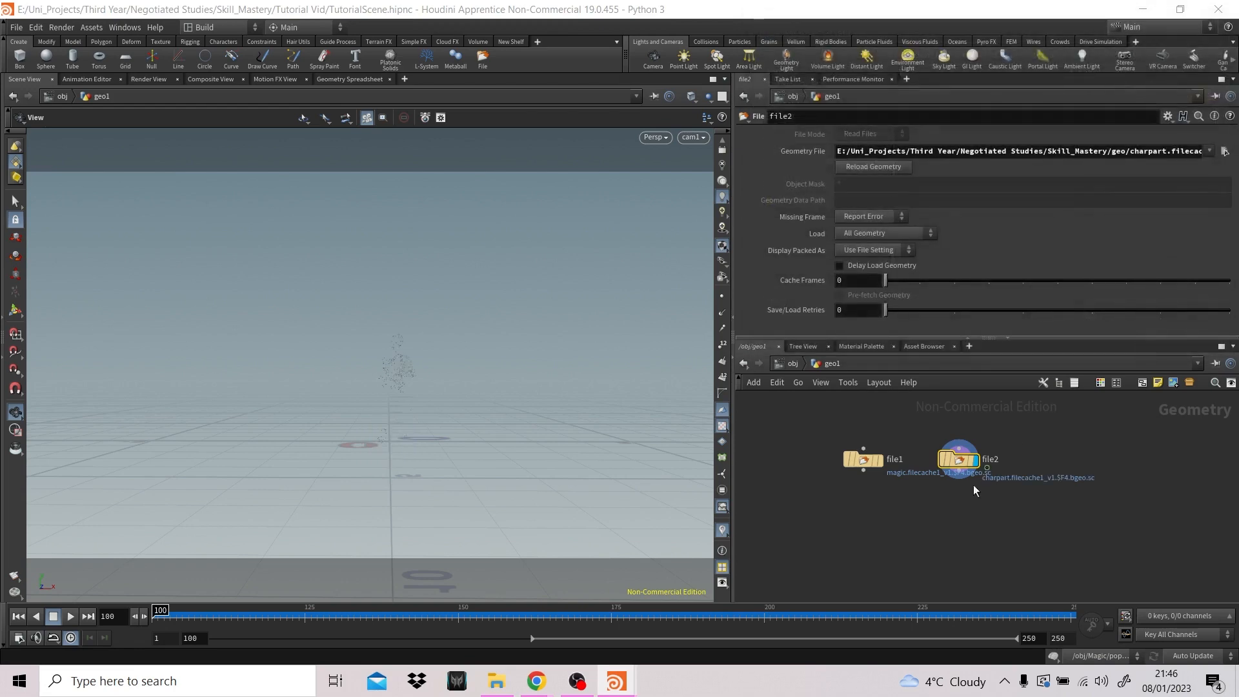
# - Add a Merge node below the File nodes, connect file1 and file2 to it, and make it the displayed node
pyautogui.press('Tab')
pyautogui.write('merge')
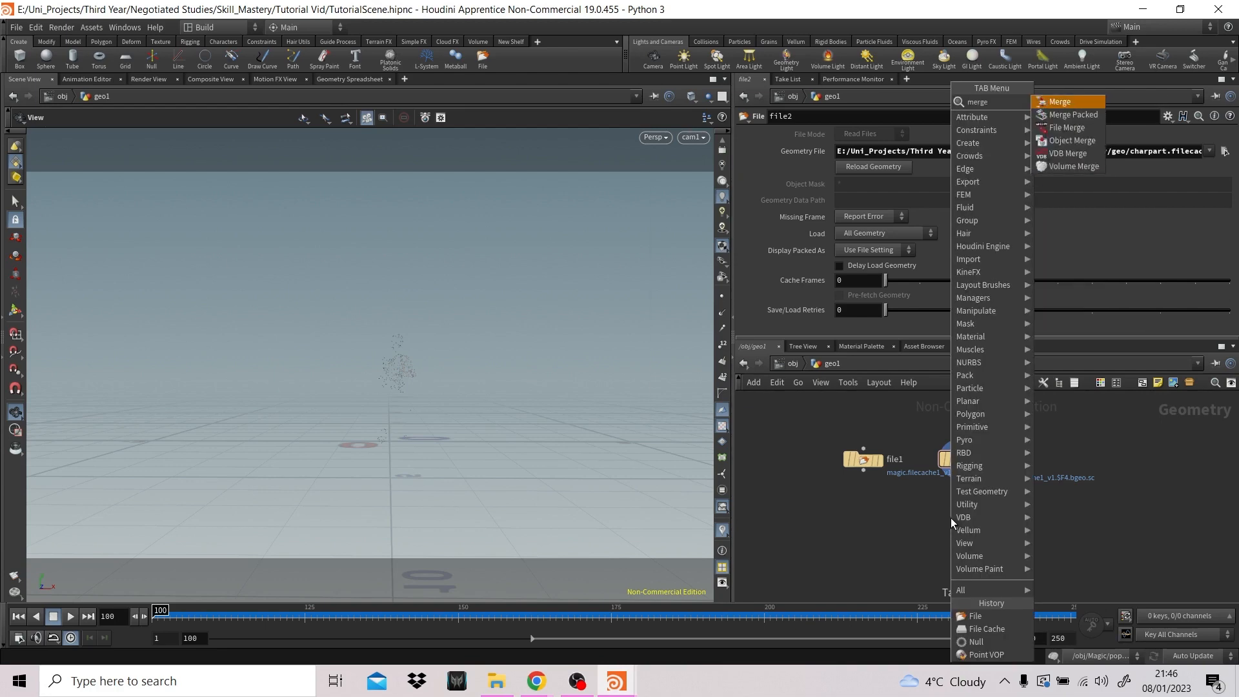
pyautogui.press('Return')
pyautogui.click(924, 510)
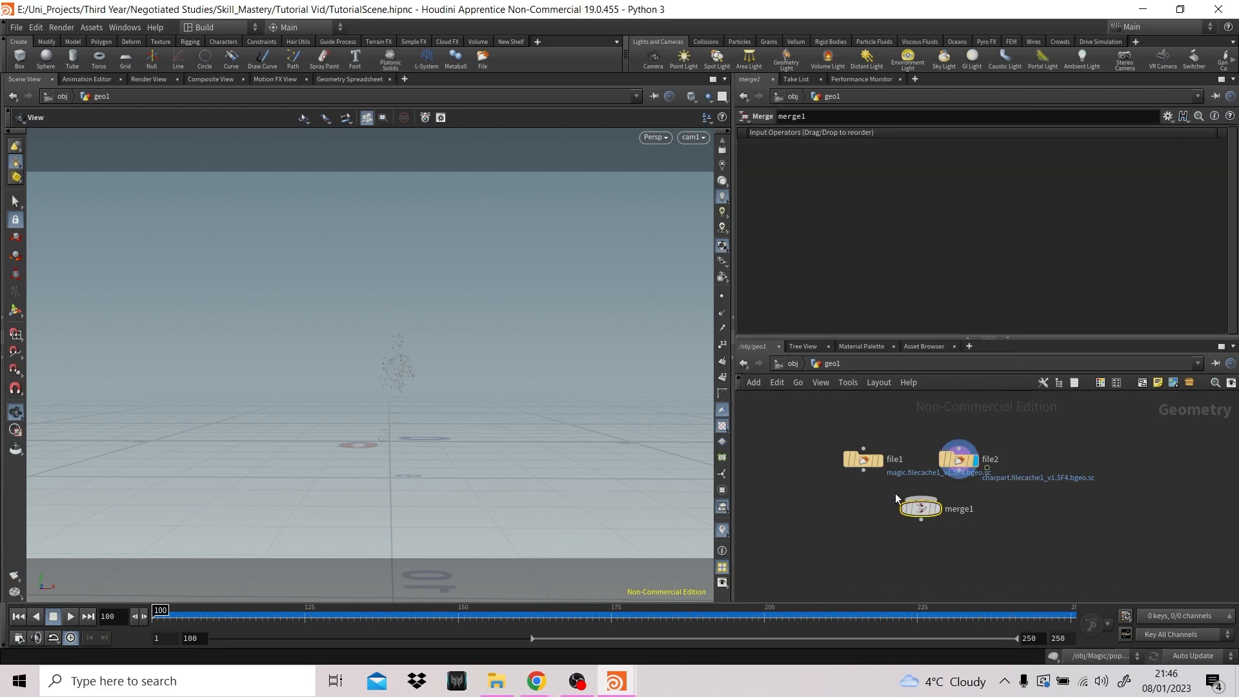
pyautogui.moveTo(863, 471); pyautogui.dragTo(920, 498)
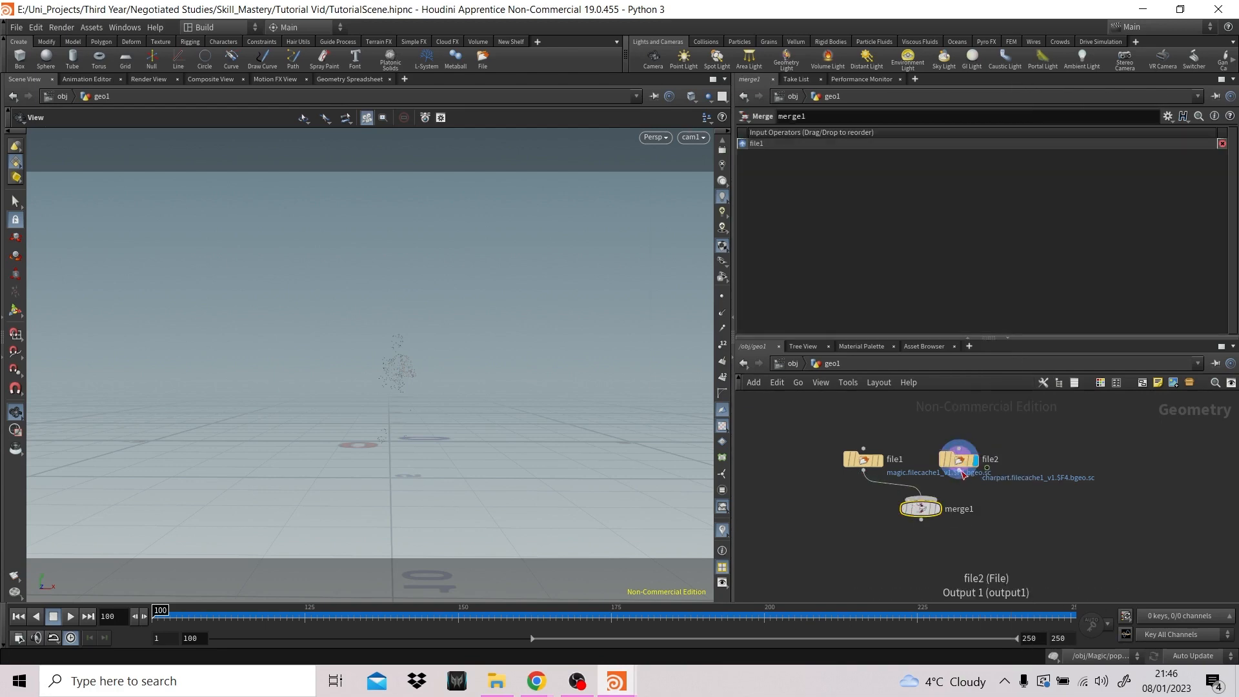
pyautogui.moveTo(986, 468); pyautogui.dragTo(923, 500)
pyautogui.click(940, 513)
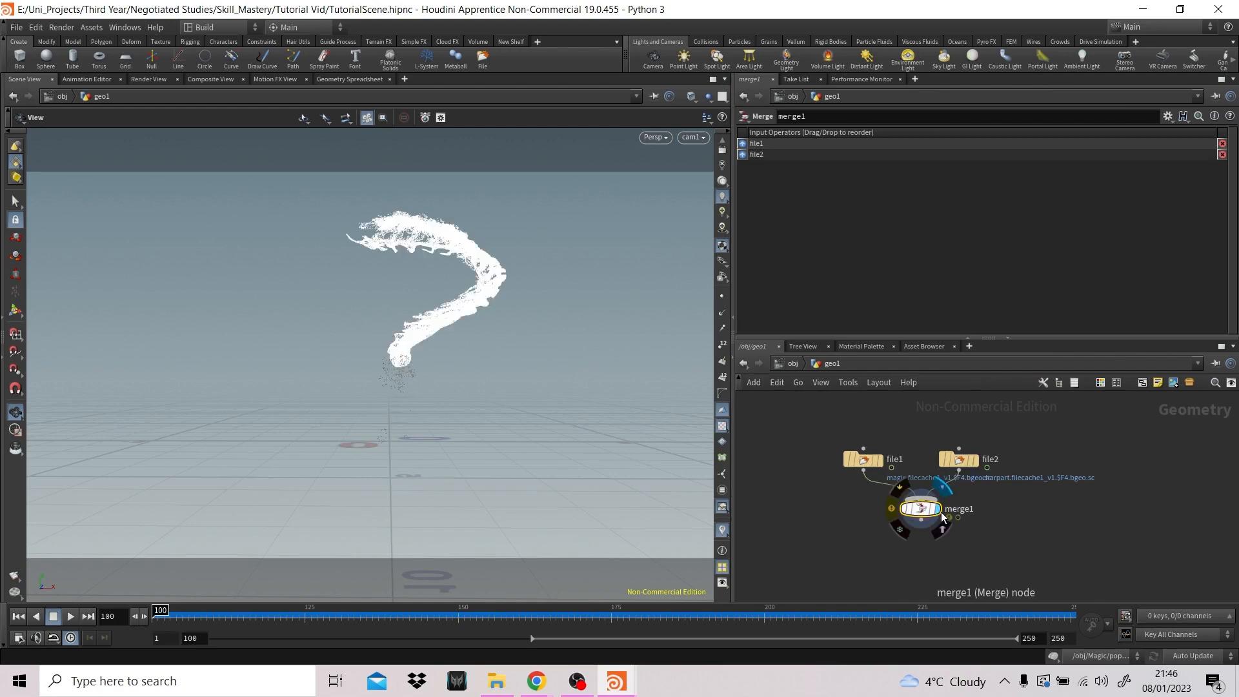
# - Return to the object level and play and scrub through the merged cached effect, ending back at frame 100
pyautogui.click(789, 364)
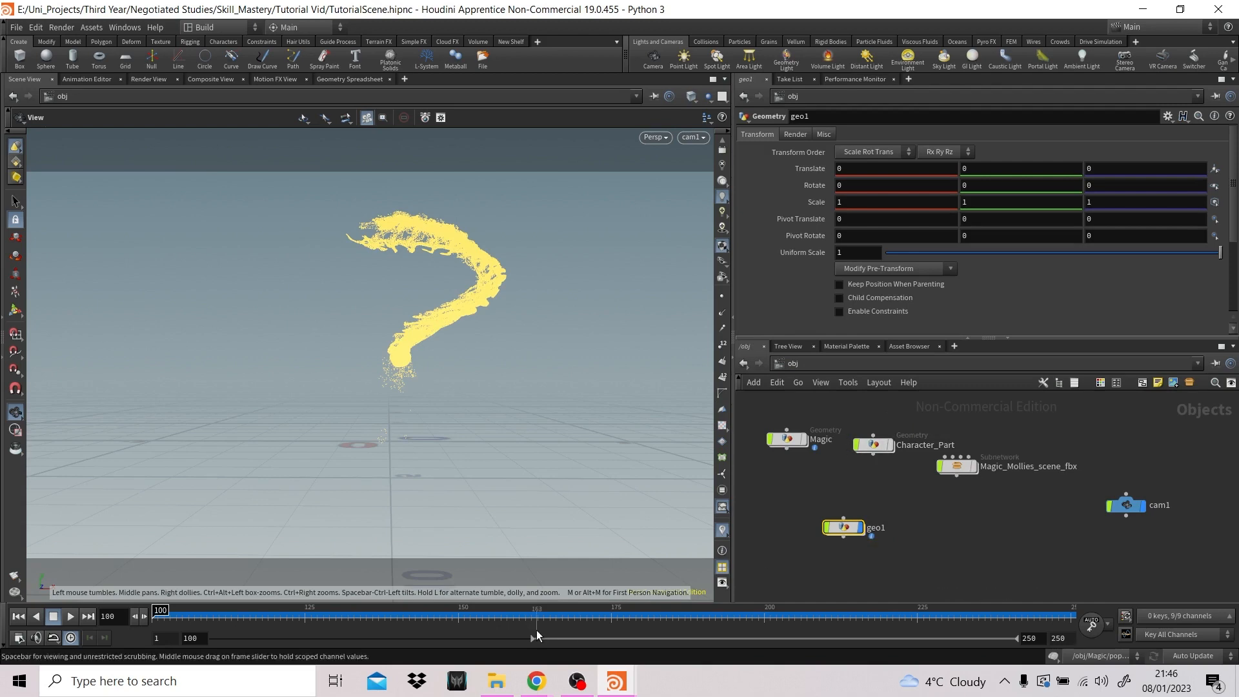
pyautogui.click(70, 617)
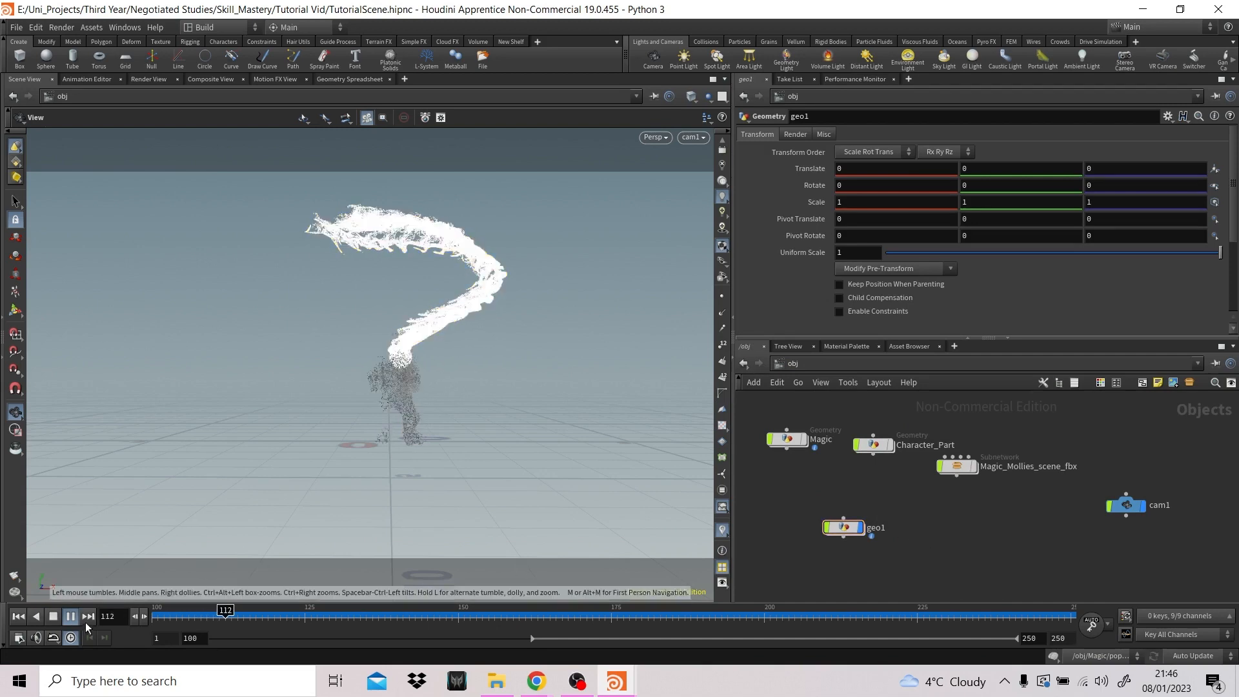
pyautogui.click(53, 616)
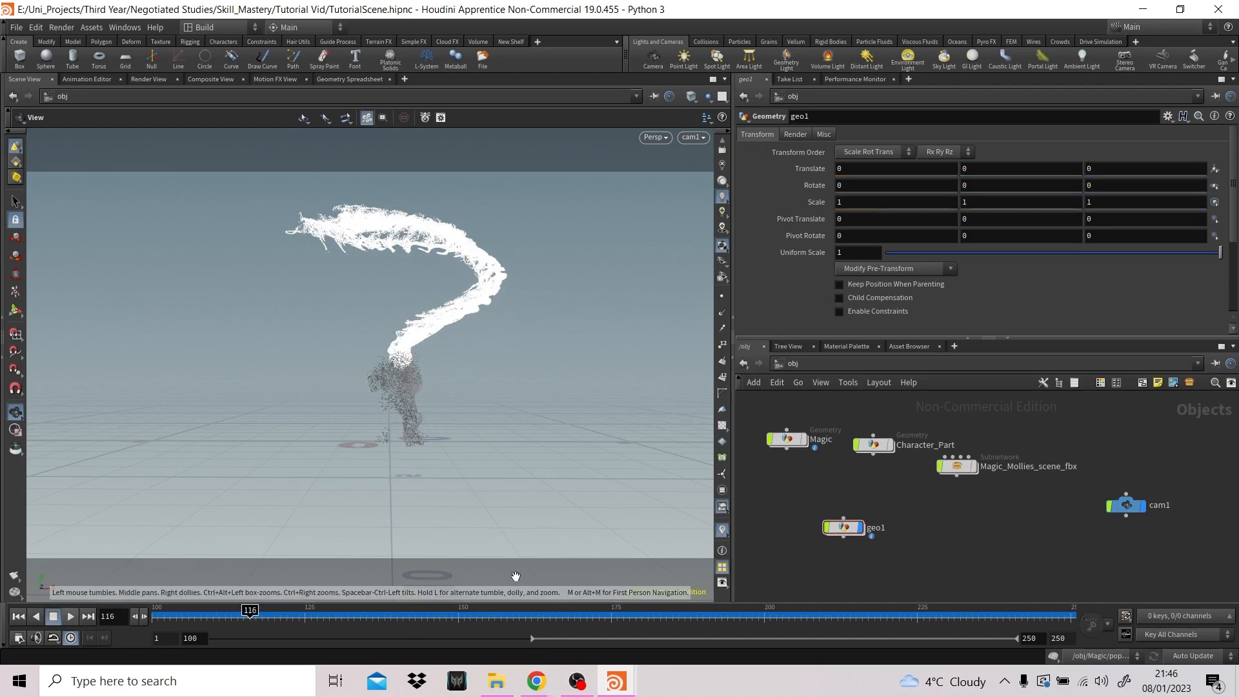
pyautogui.click(501, 616)
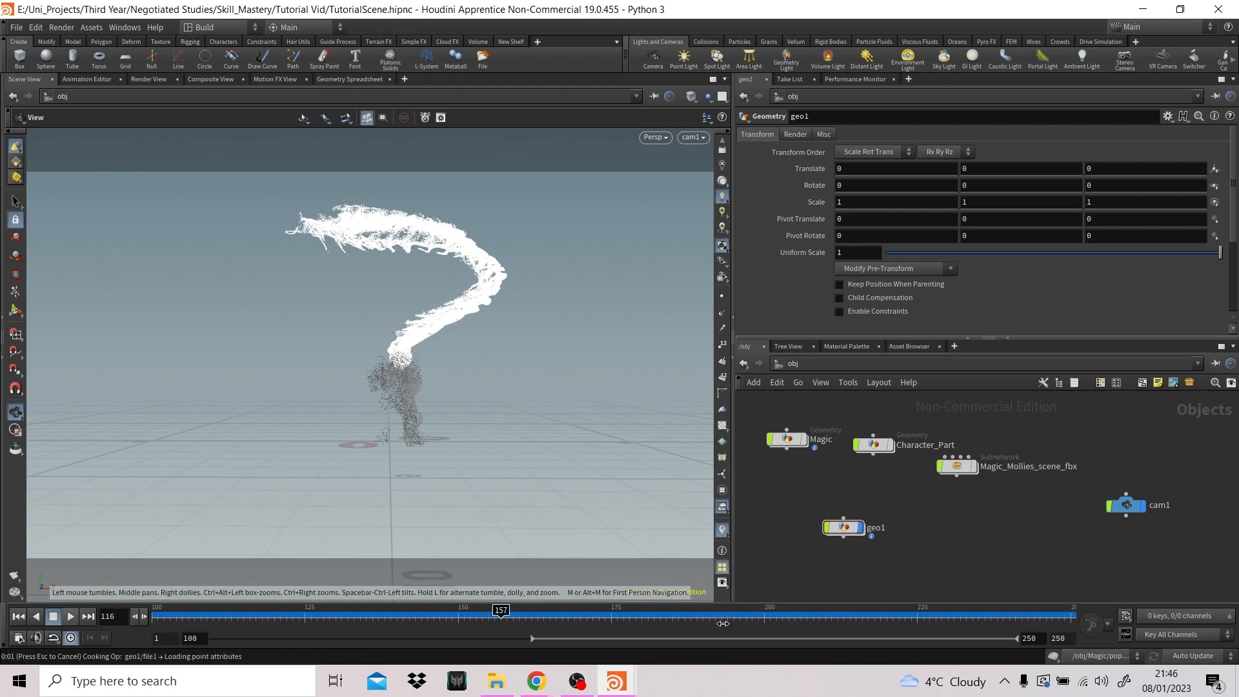
pyautogui.click(660, 616)
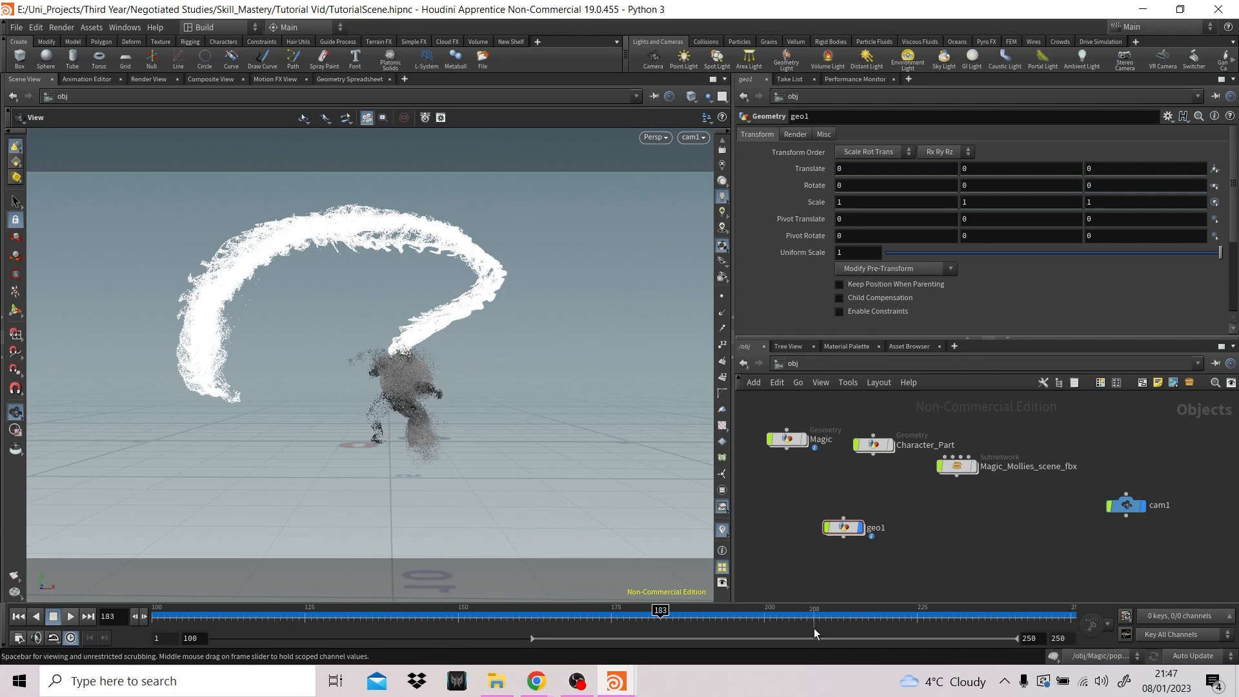
pyautogui.click(801, 616)
pyautogui.click(904, 616)
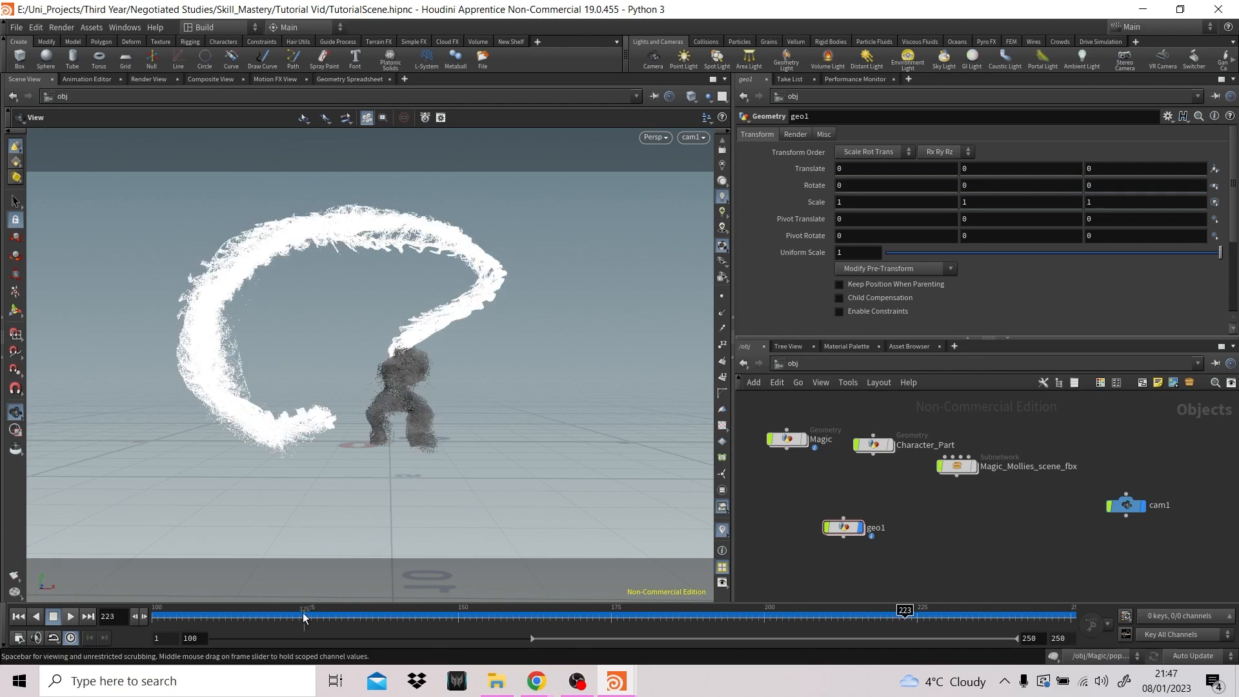
pyautogui.click(24, 616)
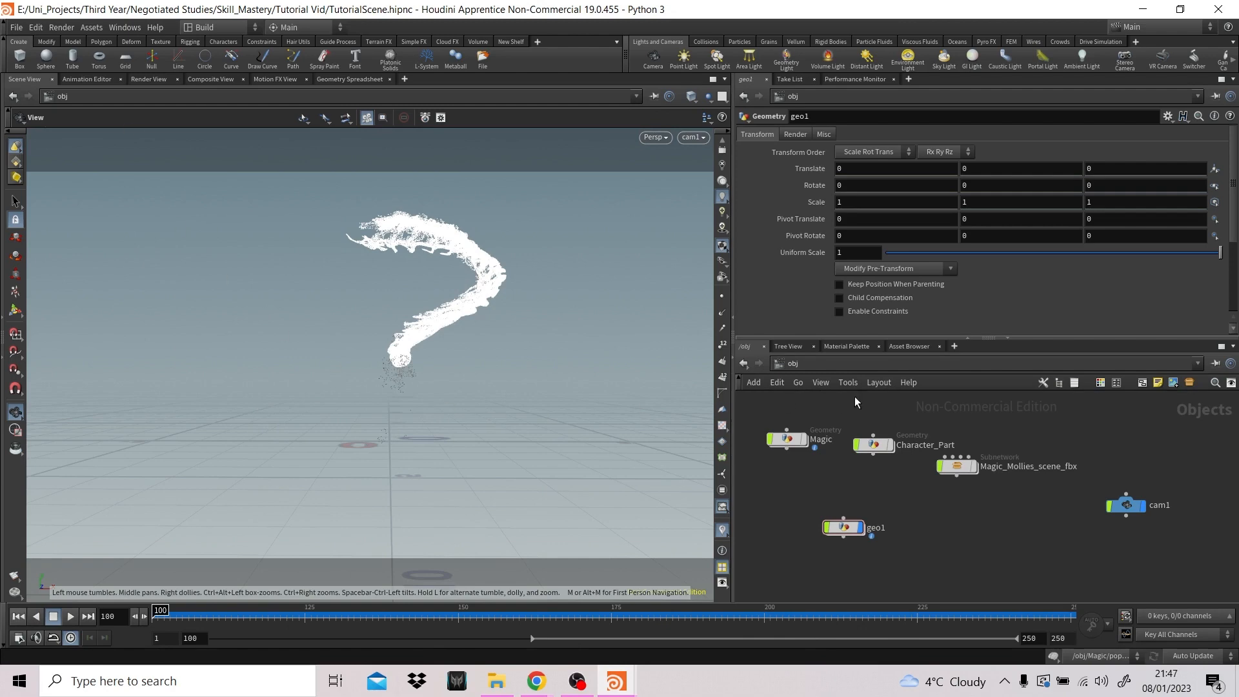
# - Switch the network view to the out network and bring up the parameters of its Mantra node
pyautogui.click(849, 346)
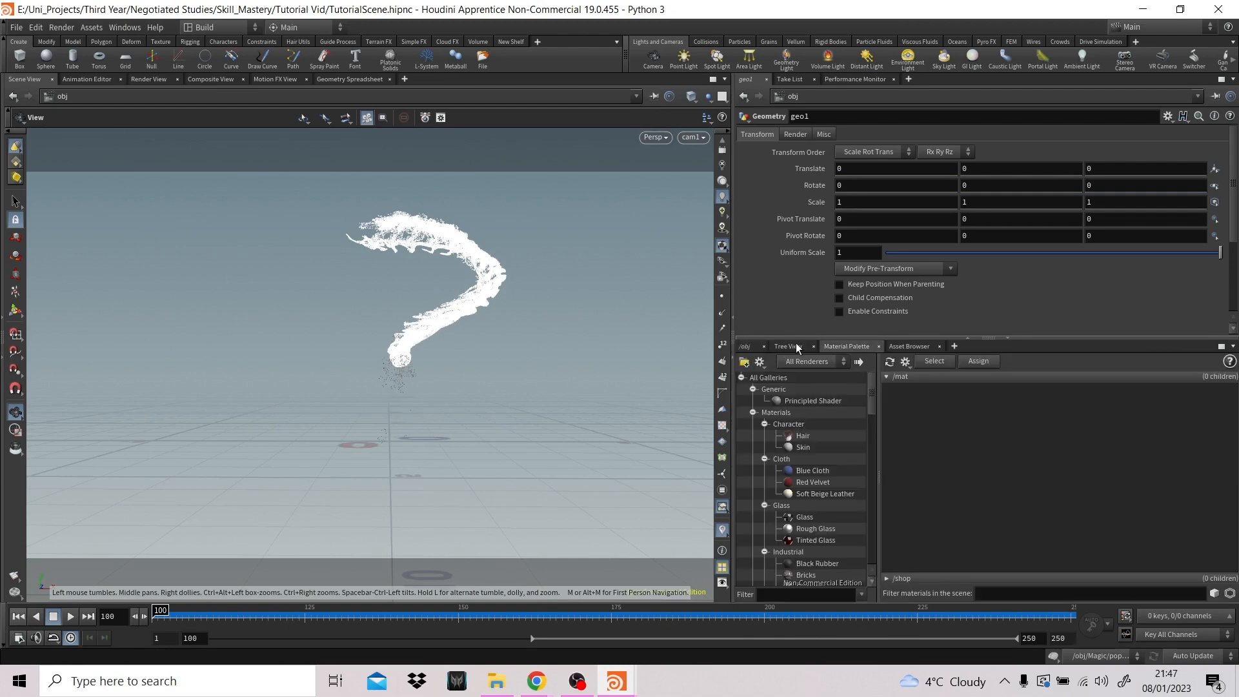
pyautogui.click(747, 346)
pyautogui.click(810, 365)
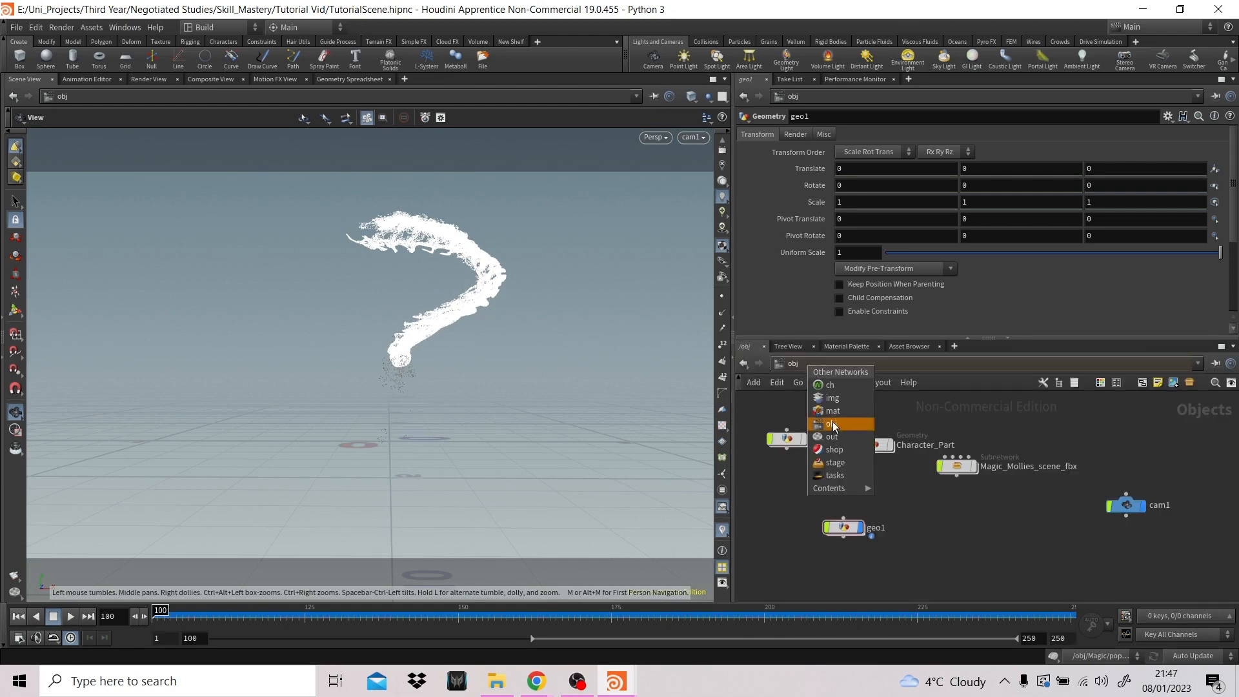
pyautogui.click(835, 436)
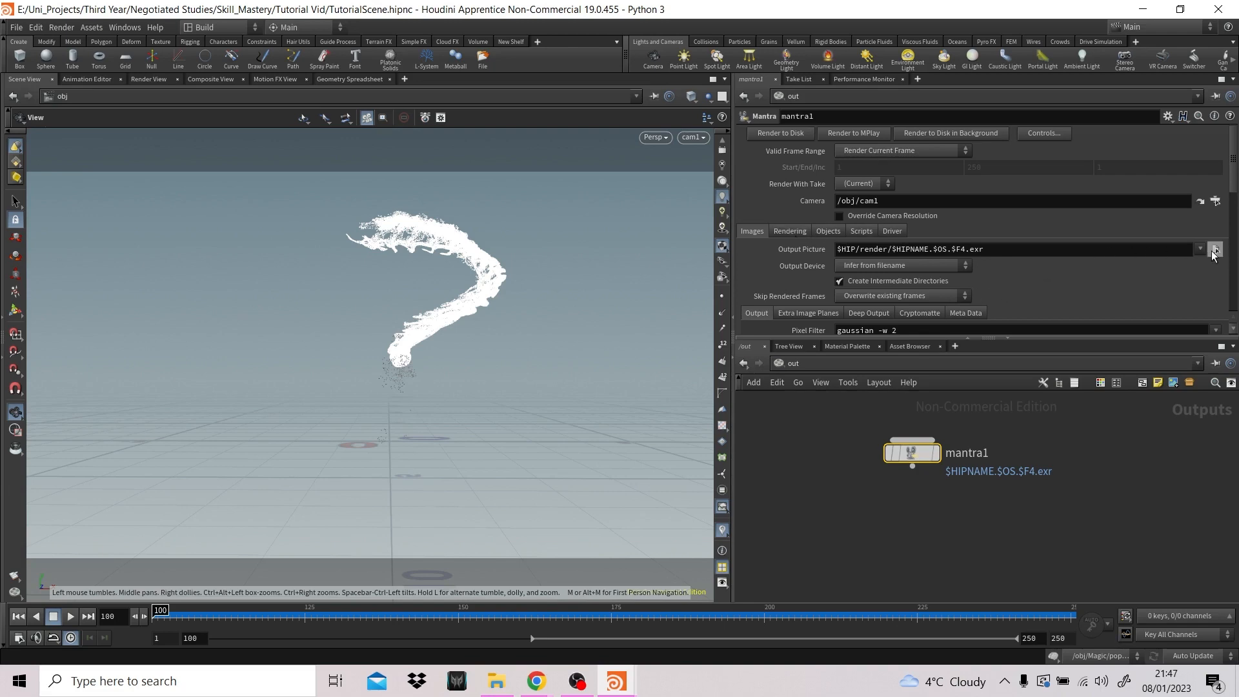
# - Copy the .$OS.$F4.exr ending of mantra1's Output Picture path
pyautogui.moveTo(983, 249); pyautogui.dragTo(959, 250)
pyautogui.click(995, 251)
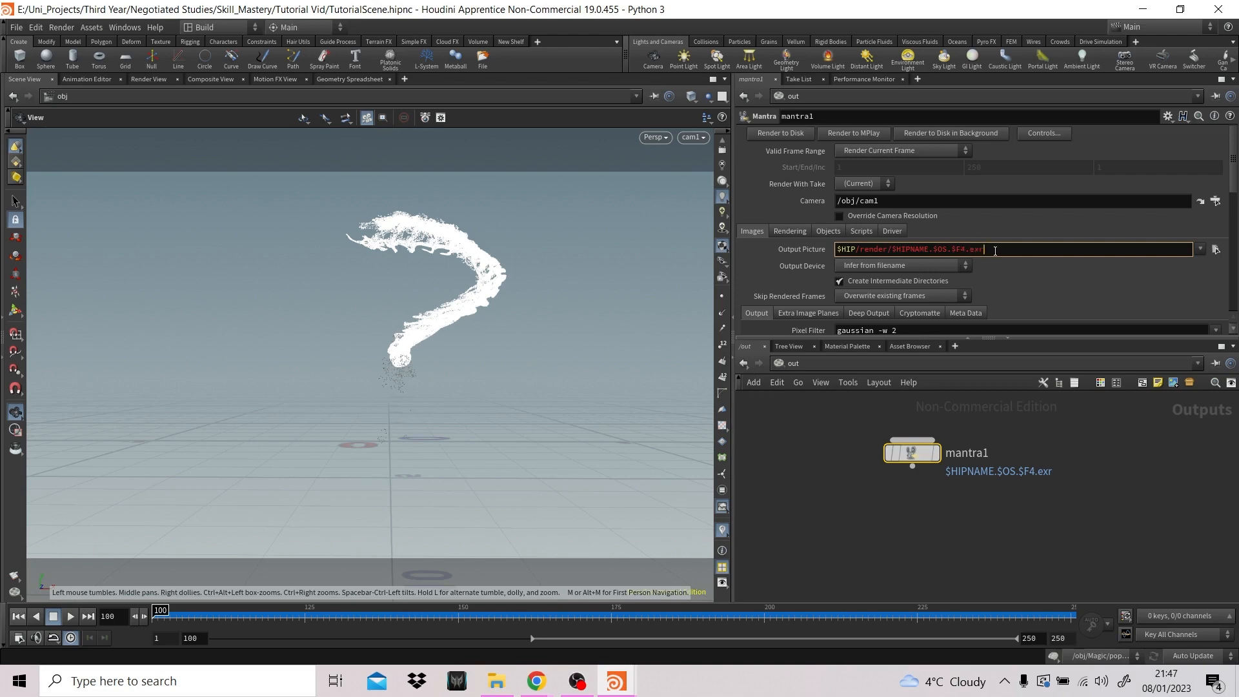
pyautogui.moveTo(837, 250); pyautogui.dragTo(927, 250)
pyautogui.hotkey('ctrl', 'c')
pyautogui.click(945, 250)
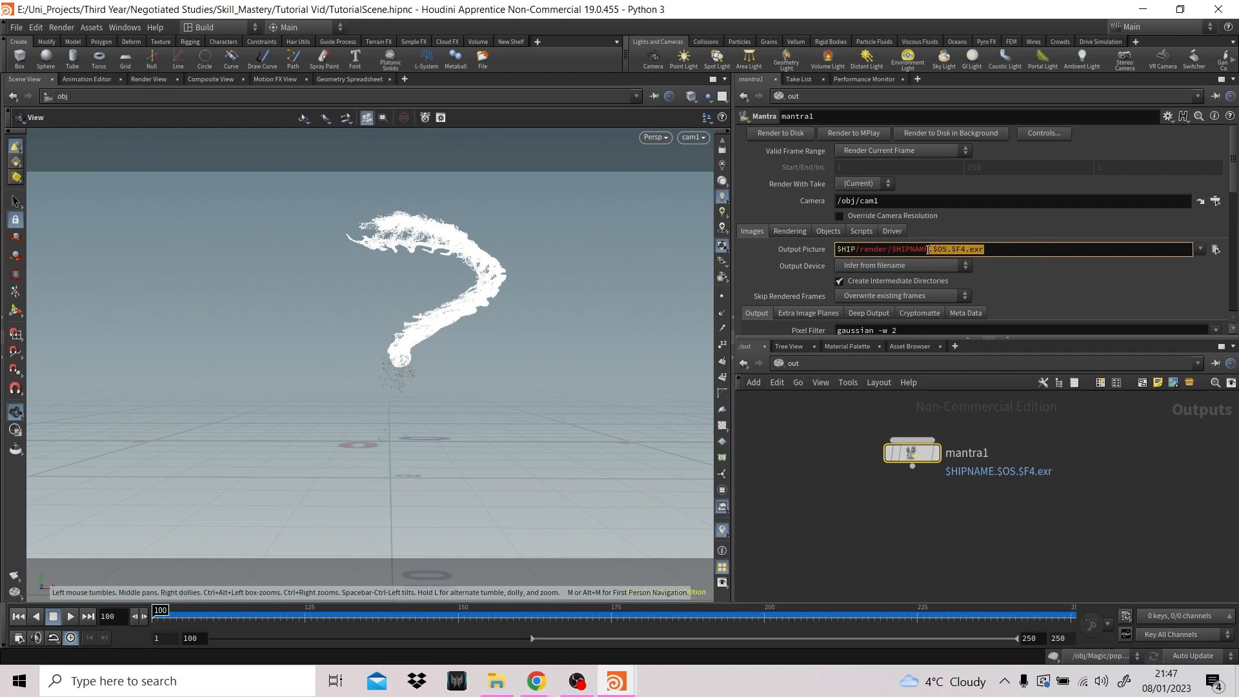
# - Browse for mantra1's Output Picture location and create a folder named render inside the Skill_Mastery folder
pyautogui.click(1216, 251)
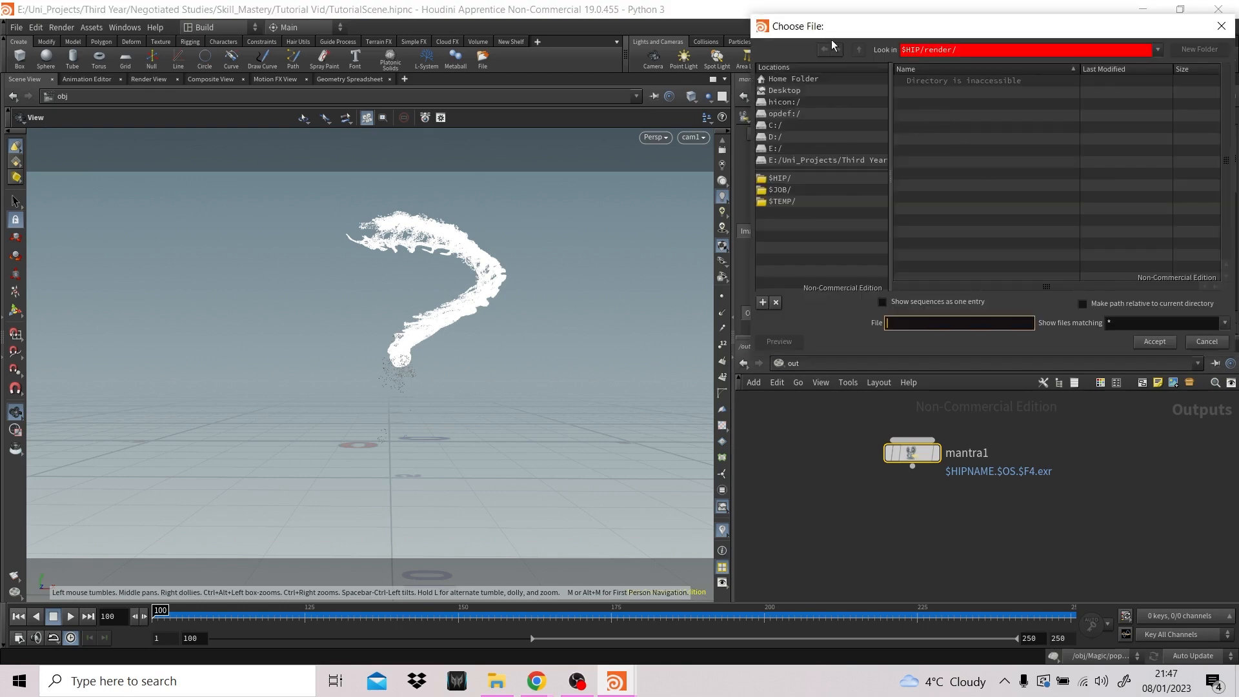
pyautogui.click(848, 161)
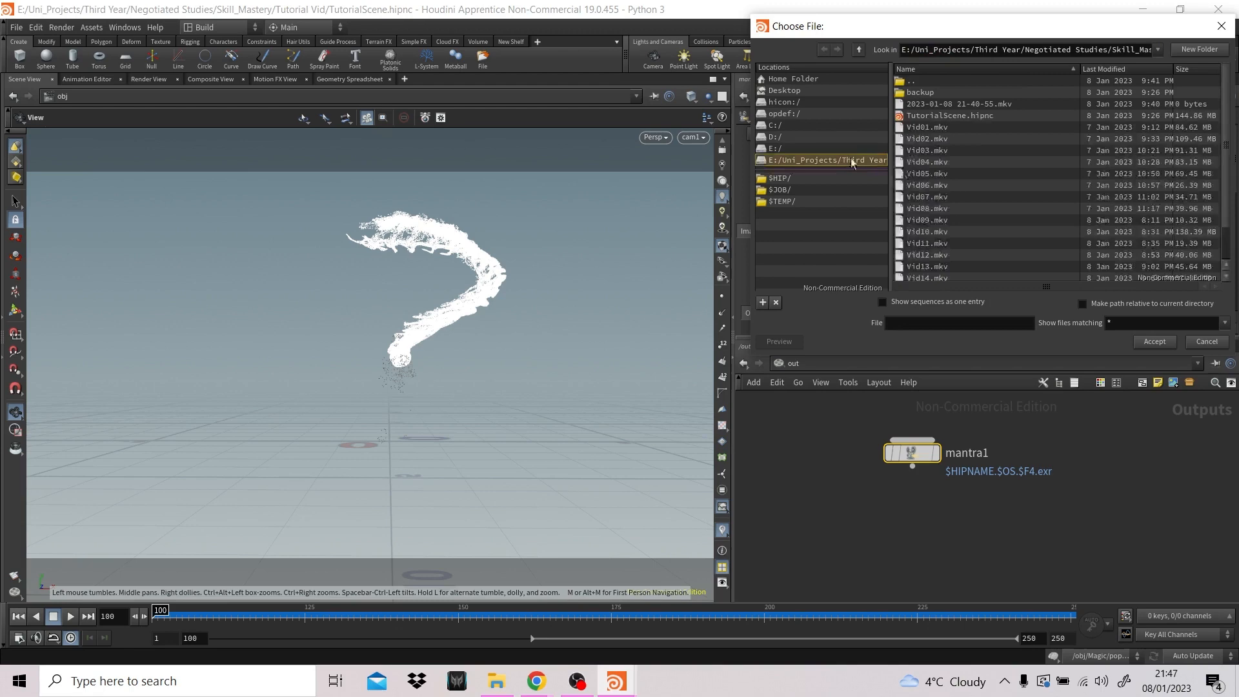
pyautogui.click(858, 51)
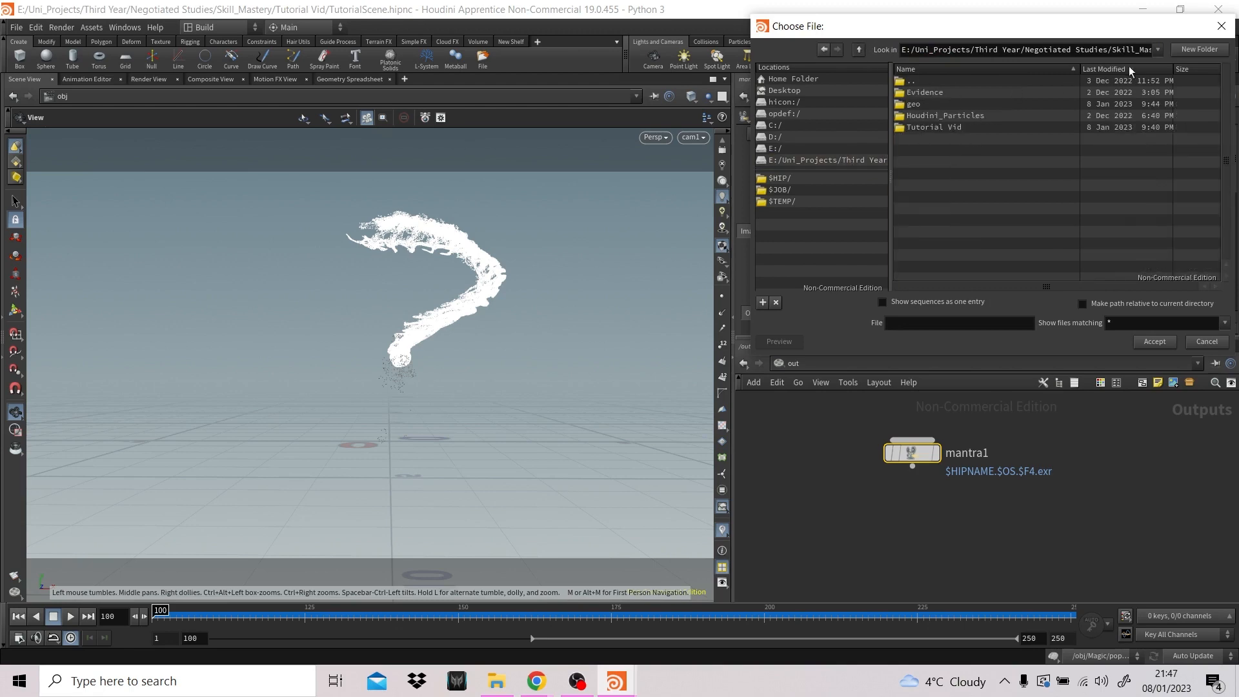
pyautogui.click(1198, 50)
pyautogui.write('render')
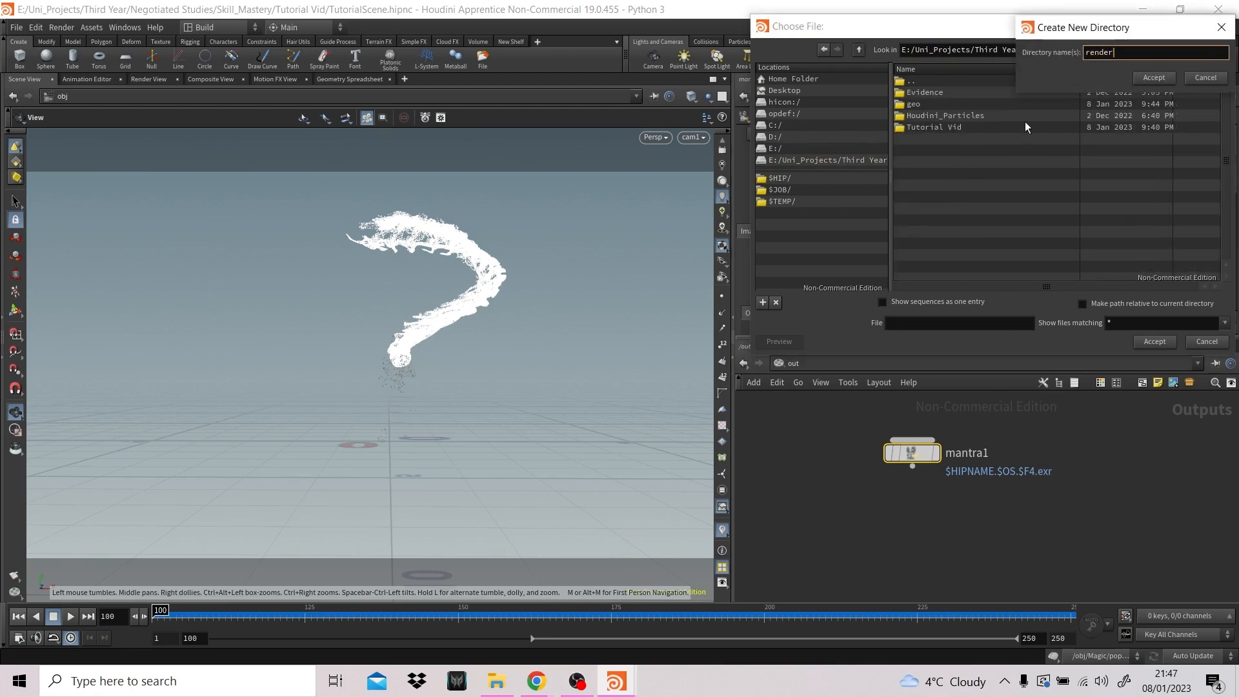
pyautogui.press('Return')
# - Name the output picture magiceffect.$OS.$F4.exr, reusing the copied ending, and accept it in the render folder
pyautogui.click(917, 323)
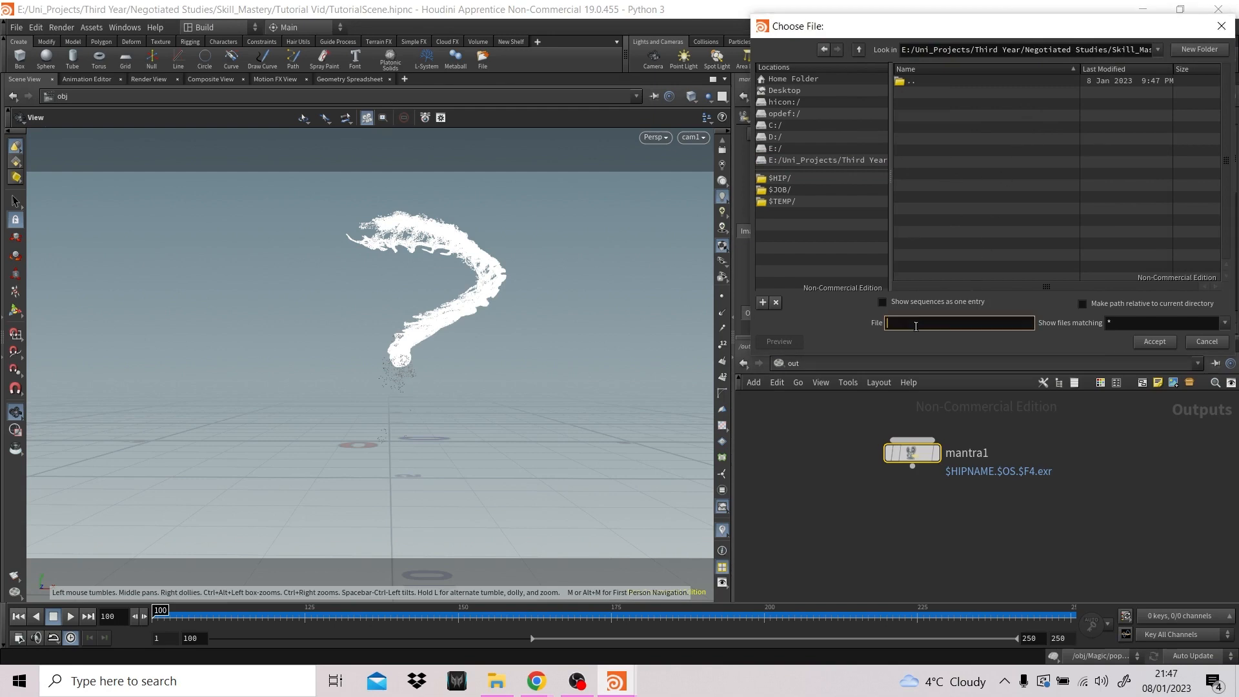
pyautogui.write('magcieffect')
pyautogui.press('Left')
pyautogui.press('Left')
pyautogui.press('Left')
pyautogui.press('Left')
pyautogui.press('Left')
pyautogui.press('Left')
pyautogui.press('BackSpace')
pyautogui.press('Left')
pyautogui.write('i')
pyautogui.click(960, 324)
pyautogui.hotkey('ctrl', 'v')
pyautogui.click(1157, 341)
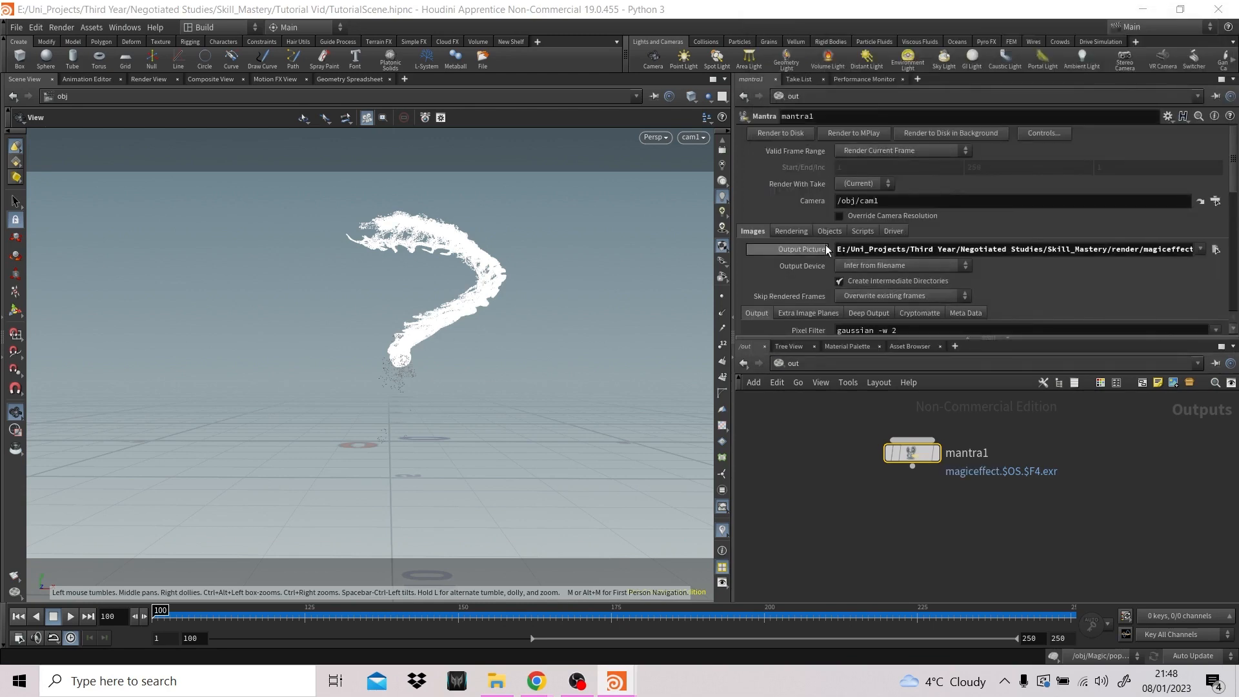
# - Set mantra1's Pixel Samples to 6 by 6
pyautogui.click(792, 231)
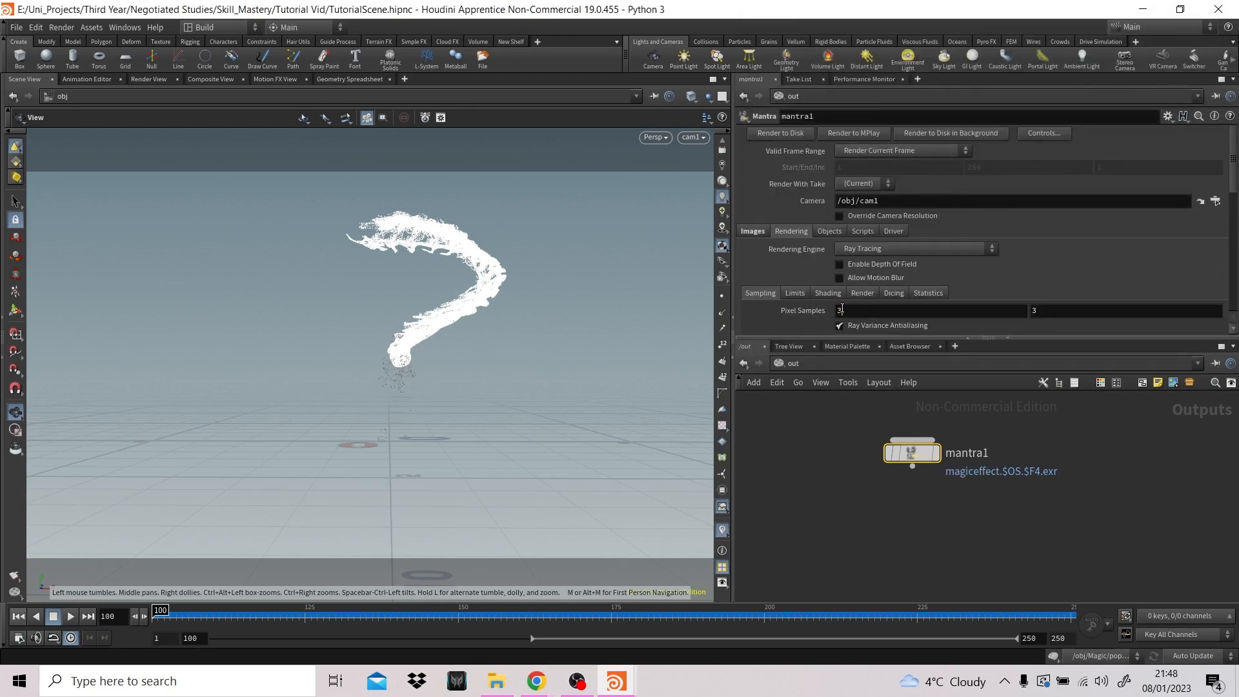
pyautogui.click(909, 316)
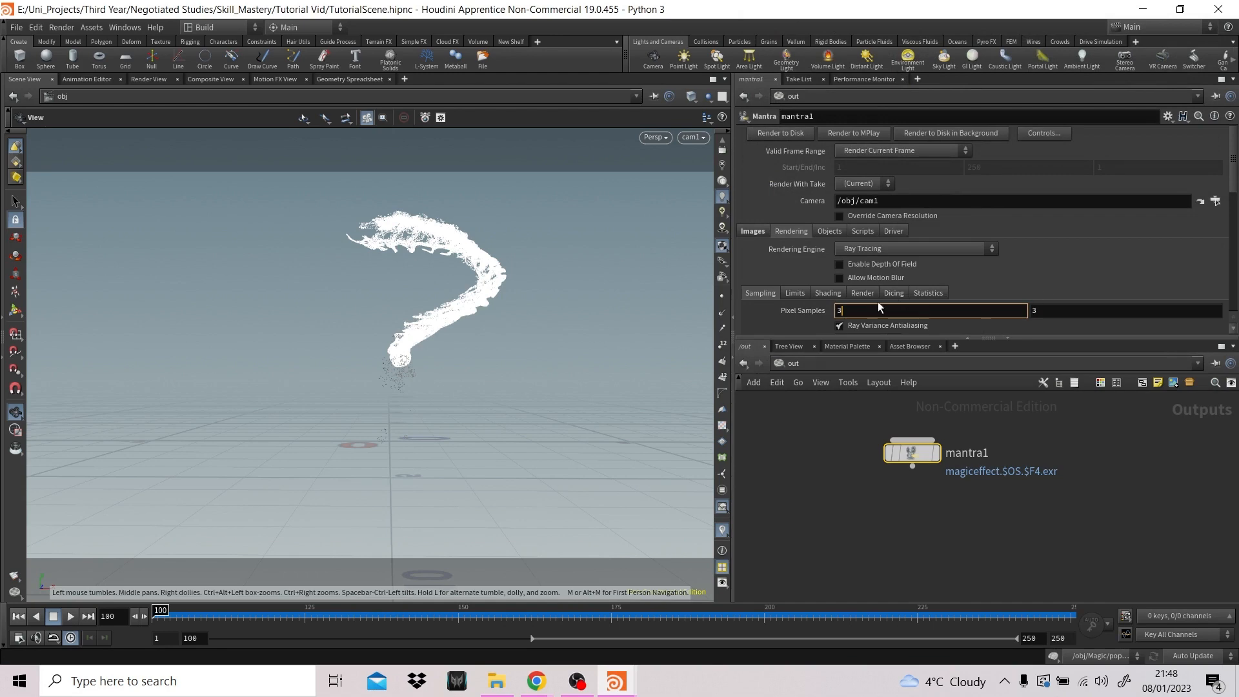
pyautogui.write('6')
pyautogui.press('Tab')
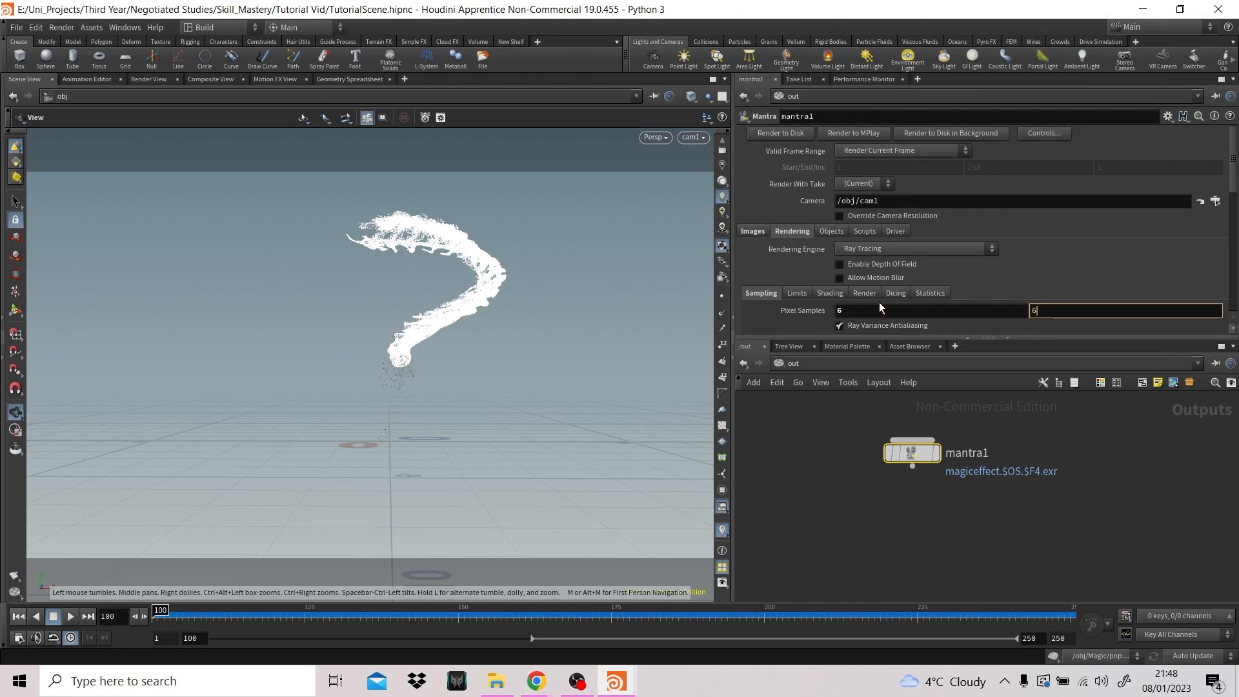
pyautogui.write('6')
pyautogui.press('Return')
pyautogui.click(829, 233)
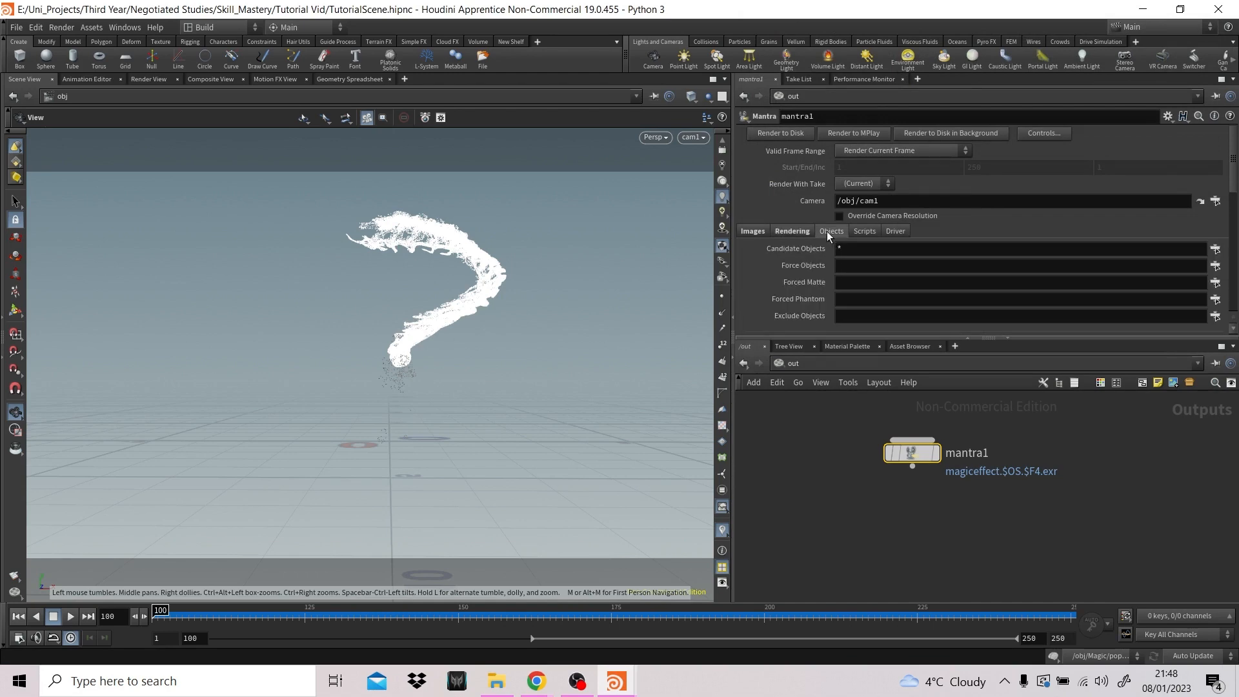
pyautogui.scroll(-3, 900, 296)
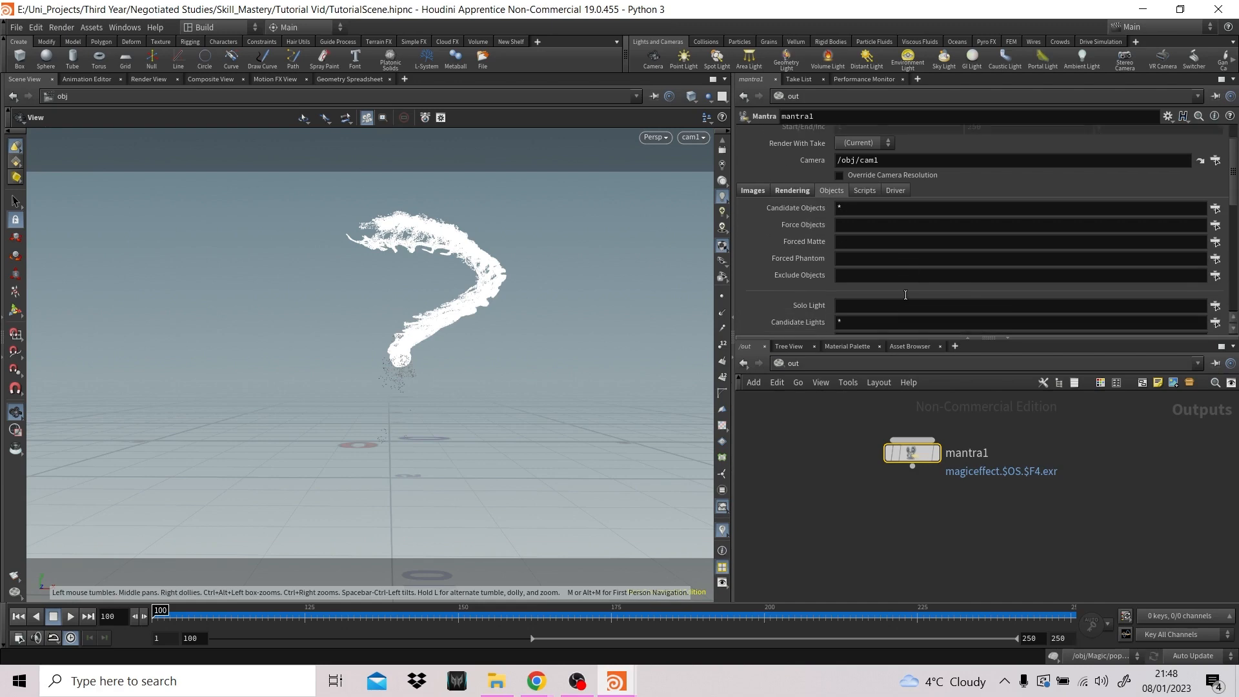
pyautogui.scroll(-3, 905, 295)
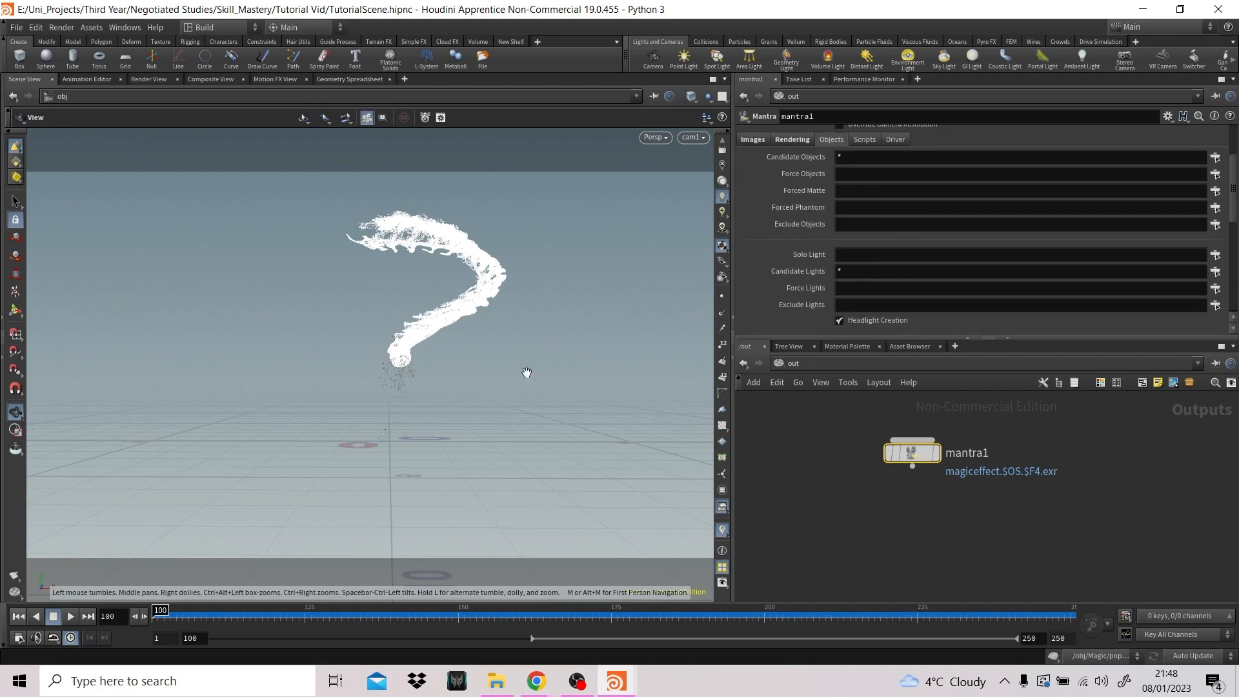
pyautogui.scroll(3, 978, 185)
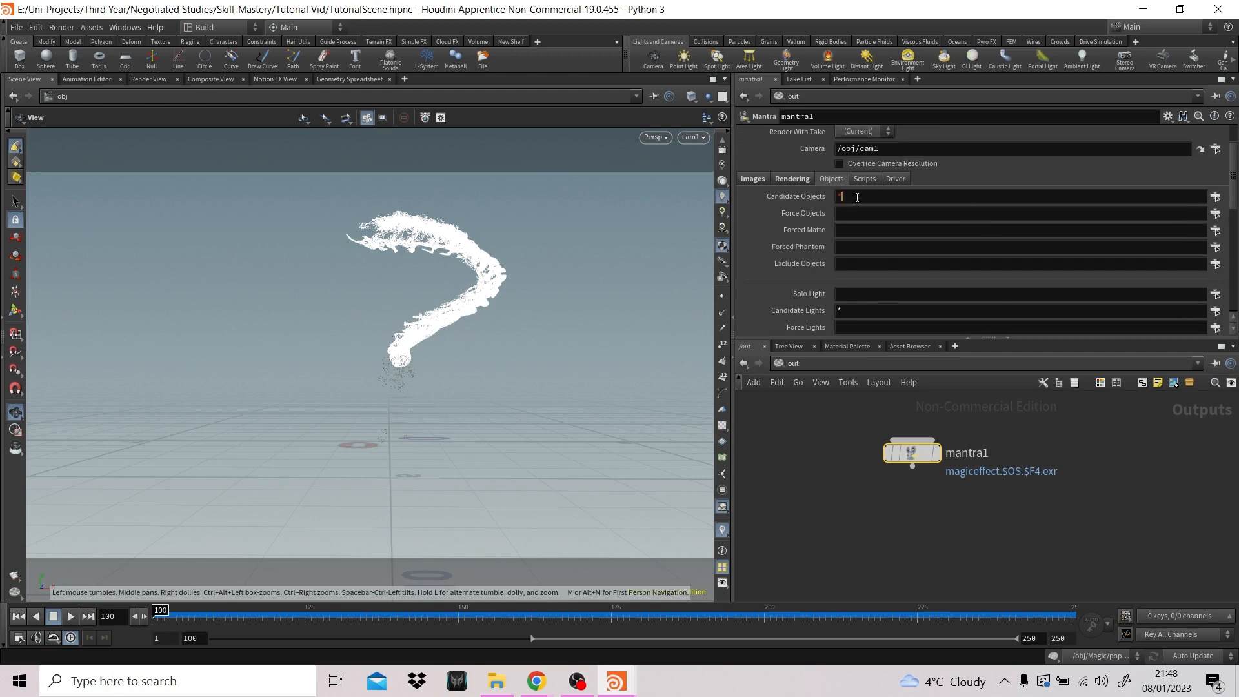
pyautogui.moveTo(857, 197); pyautogui.dragTo(828, 200)
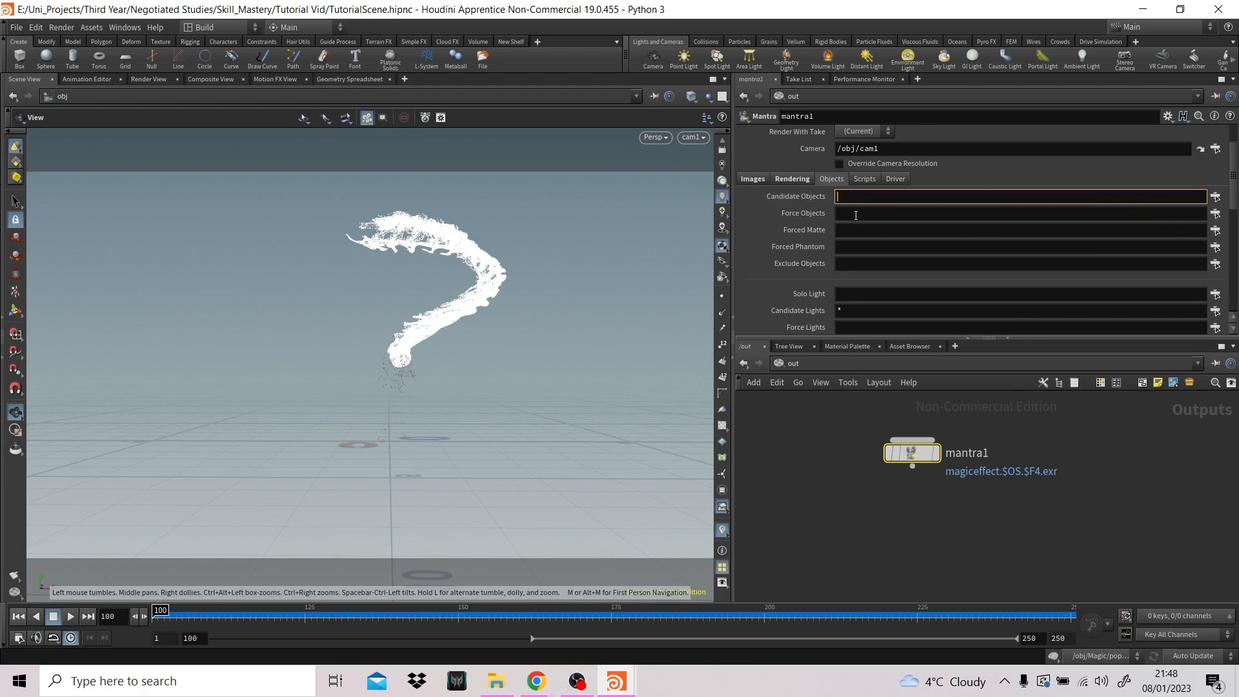
pyautogui.click(1176, 212)
pyautogui.click(1214, 213)
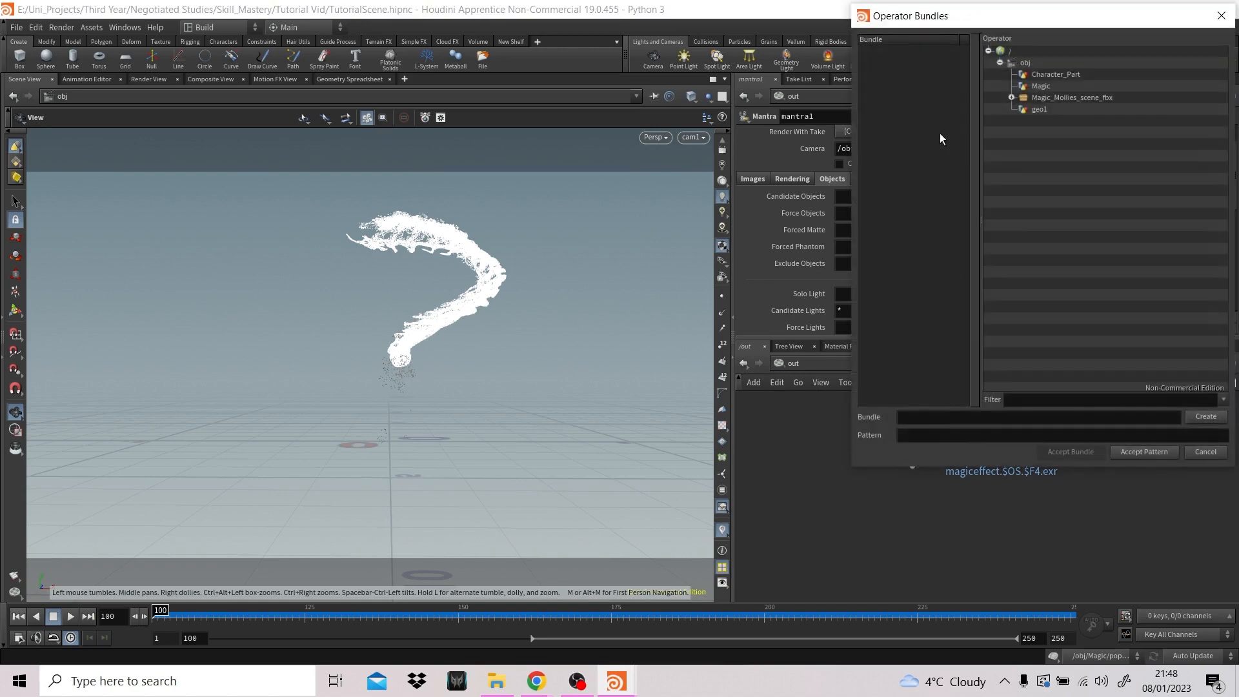
pyautogui.click(1056, 88)
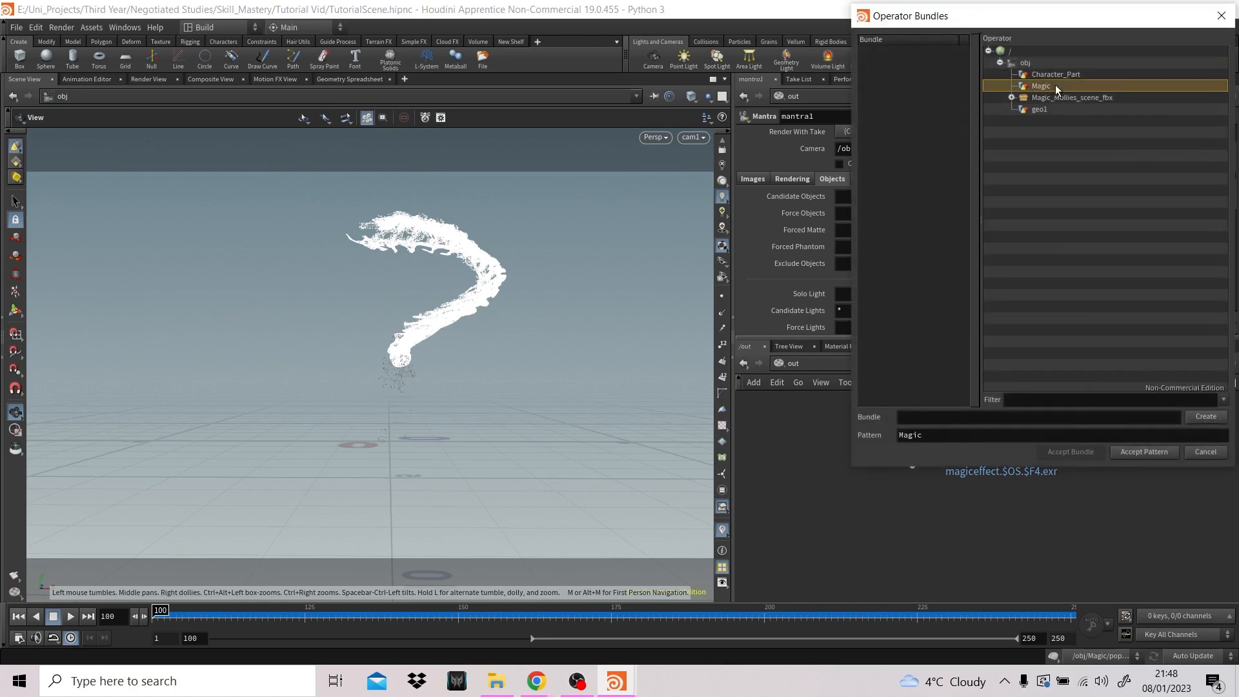
pyautogui.click(1106, 76)
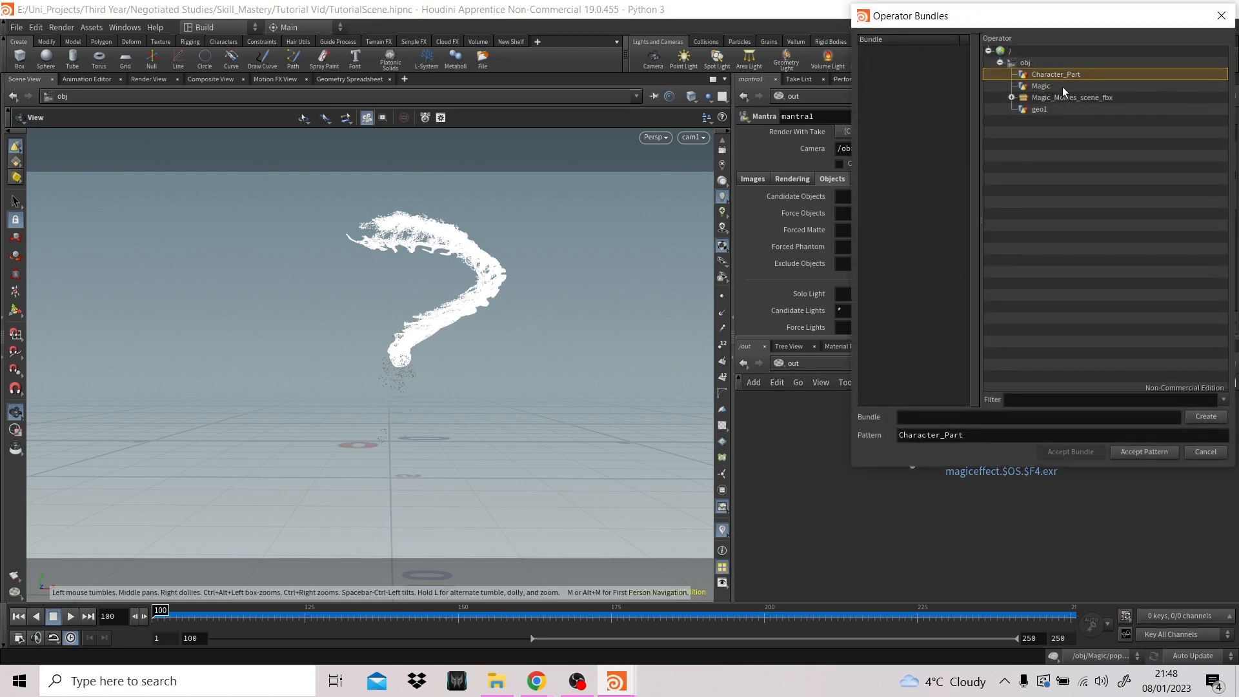
pyautogui.keyDown('ctrl'); pyautogui.click(1061, 89); pyautogui.keyUp('ctrl')
pyautogui.click(1128, 190)
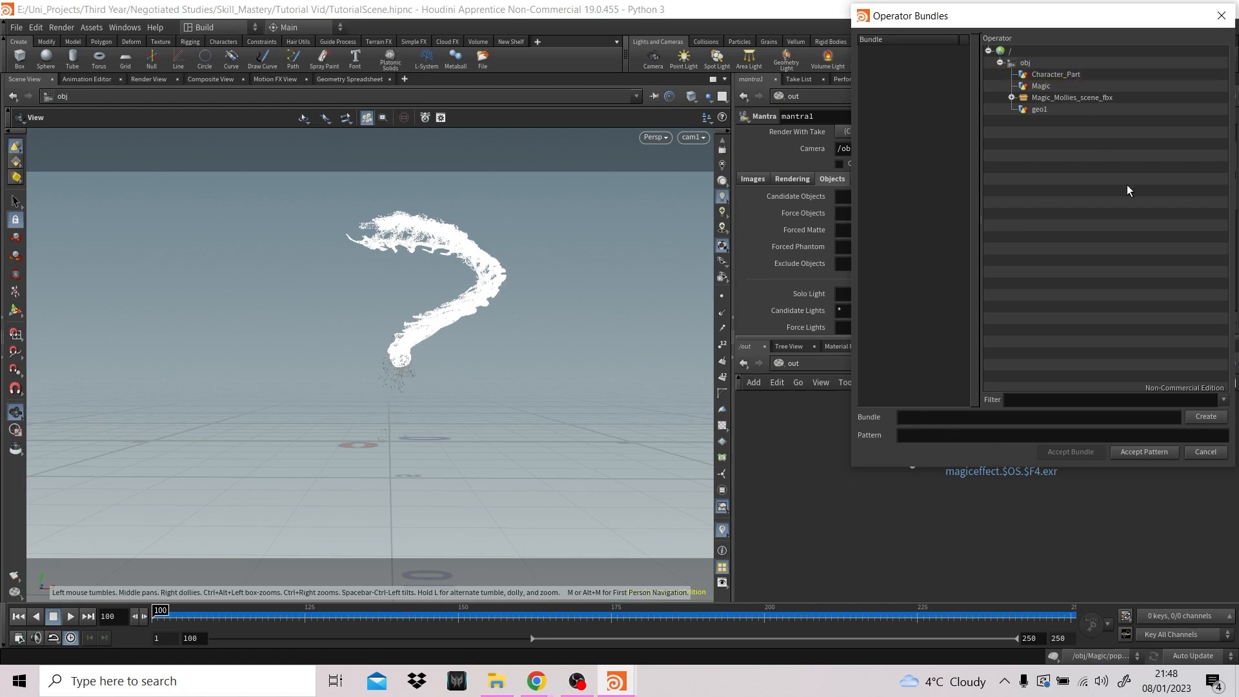
pyautogui.click(1204, 453)
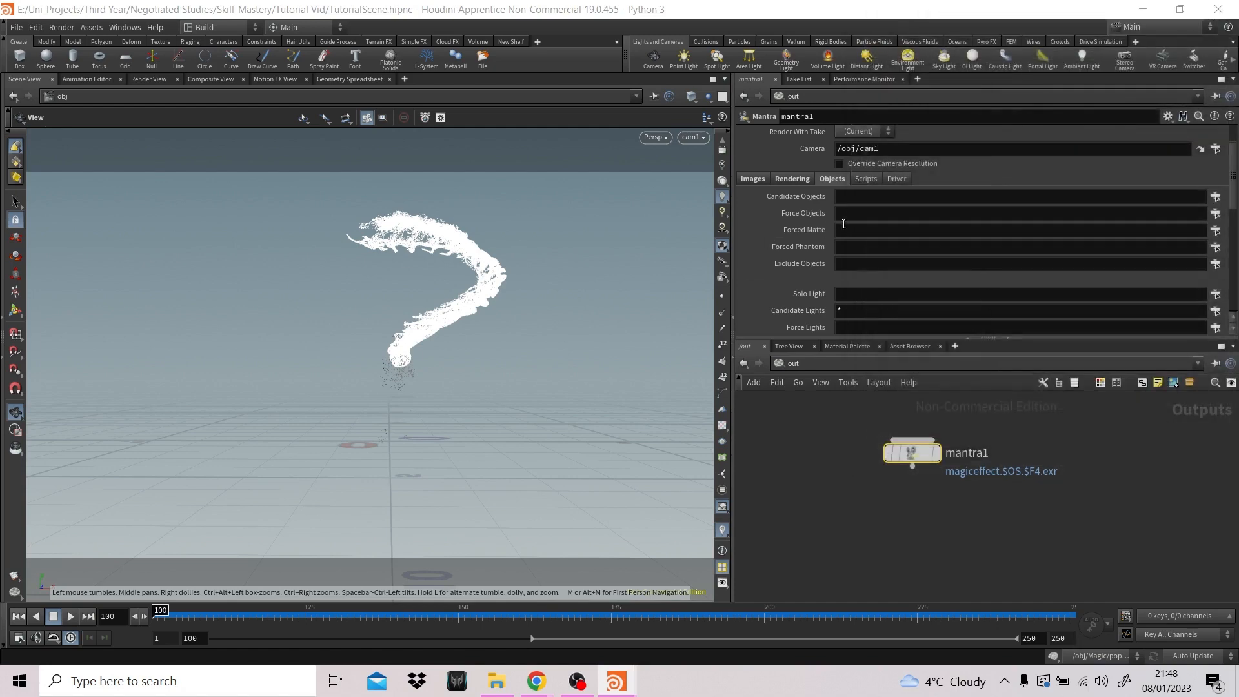
pyautogui.click(842, 229)
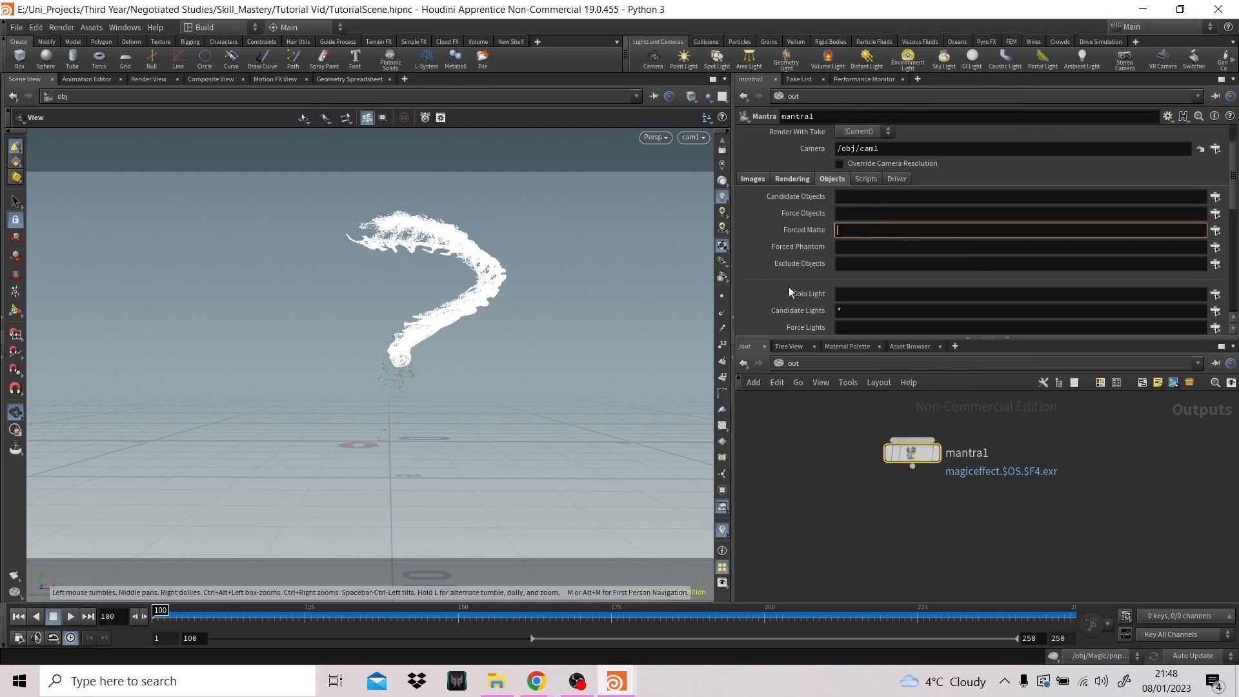
pyautogui.click(862, 198)
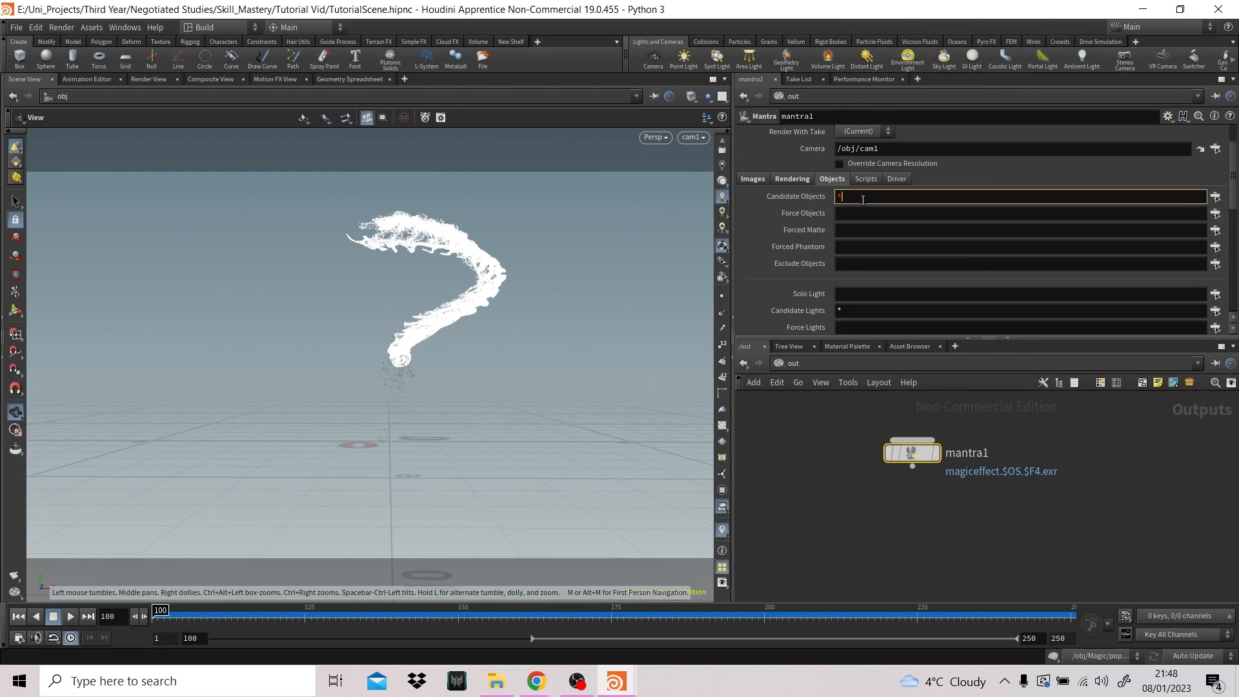
pyautogui.press('Return')
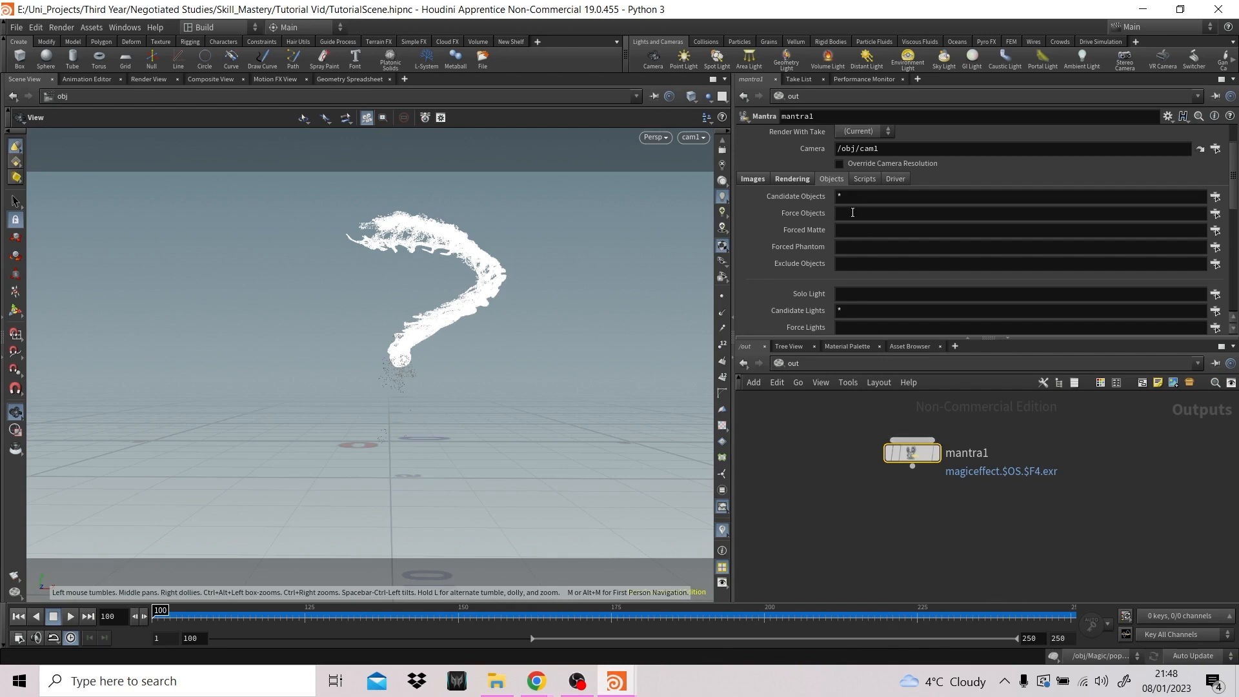
# - Set mantra1's Valid Frame Range to Render Frame Range
pyautogui.click(753, 179)
pyautogui.scroll(2, 900, 150)
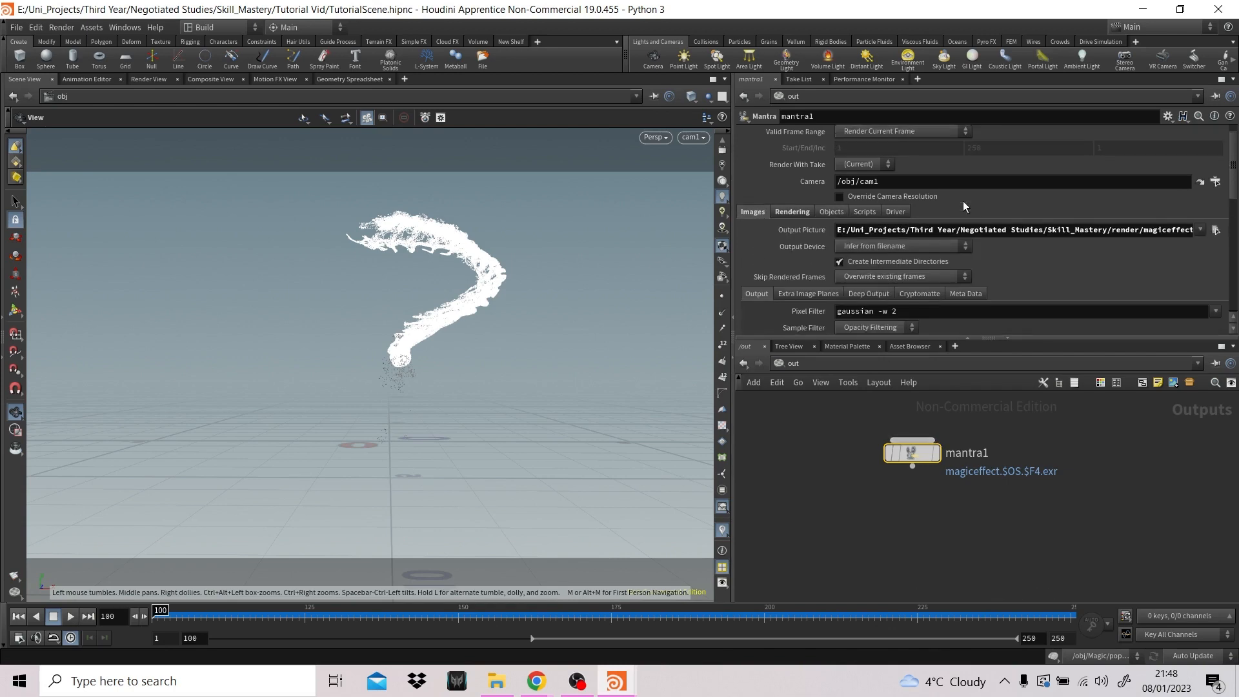
pyautogui.click(900, 135)
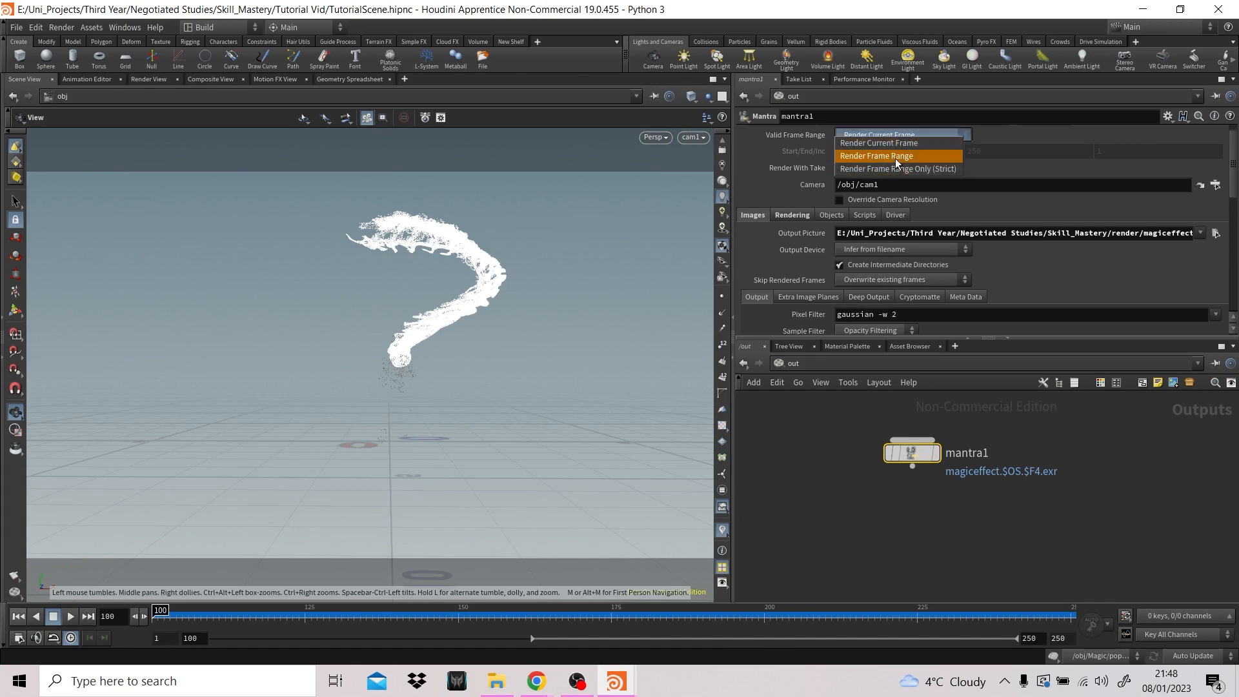
pyautogui.click(900, 155)
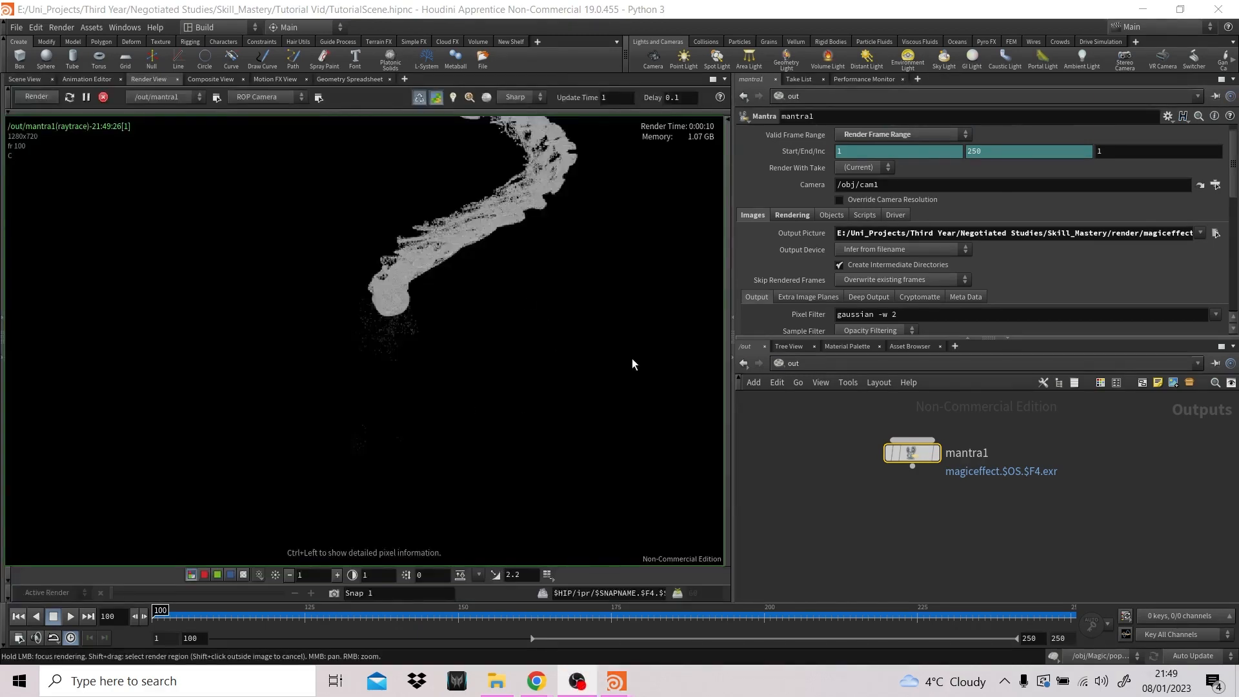
# - Review mantra1's test render of frame 100, its object settings and the output node chosen for rendering
pyautogui.scroll(-3, 478, 342)
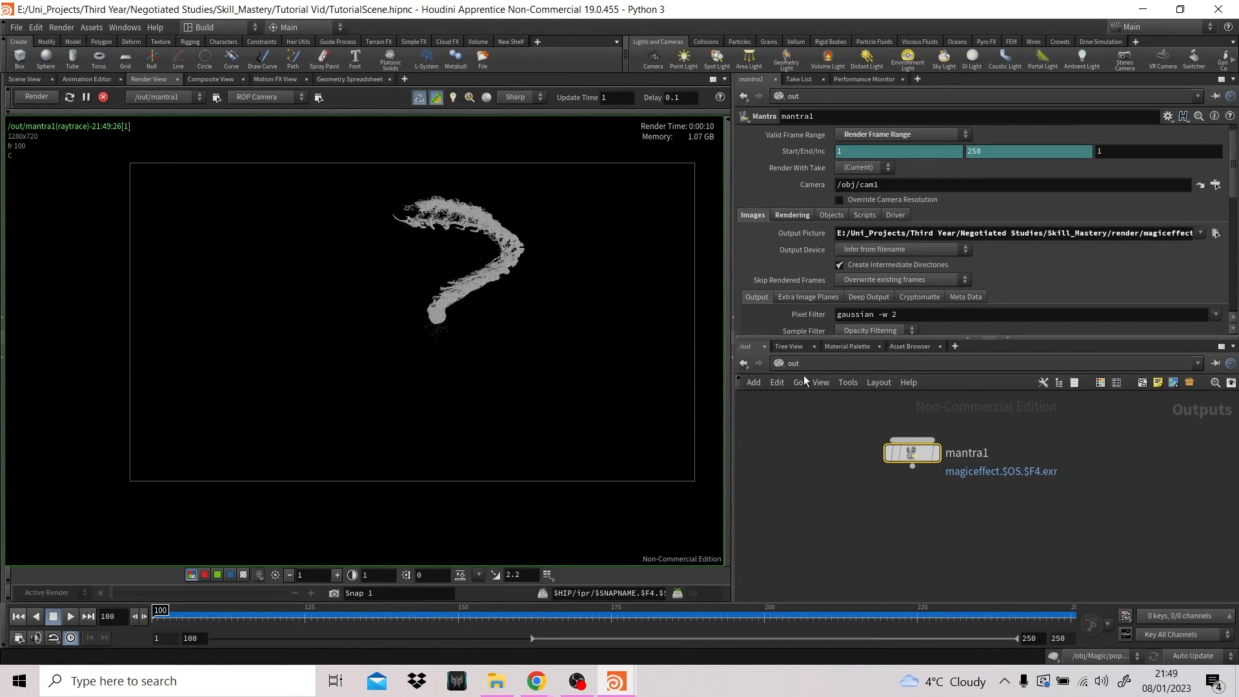
pyautogui.click(828, 216)
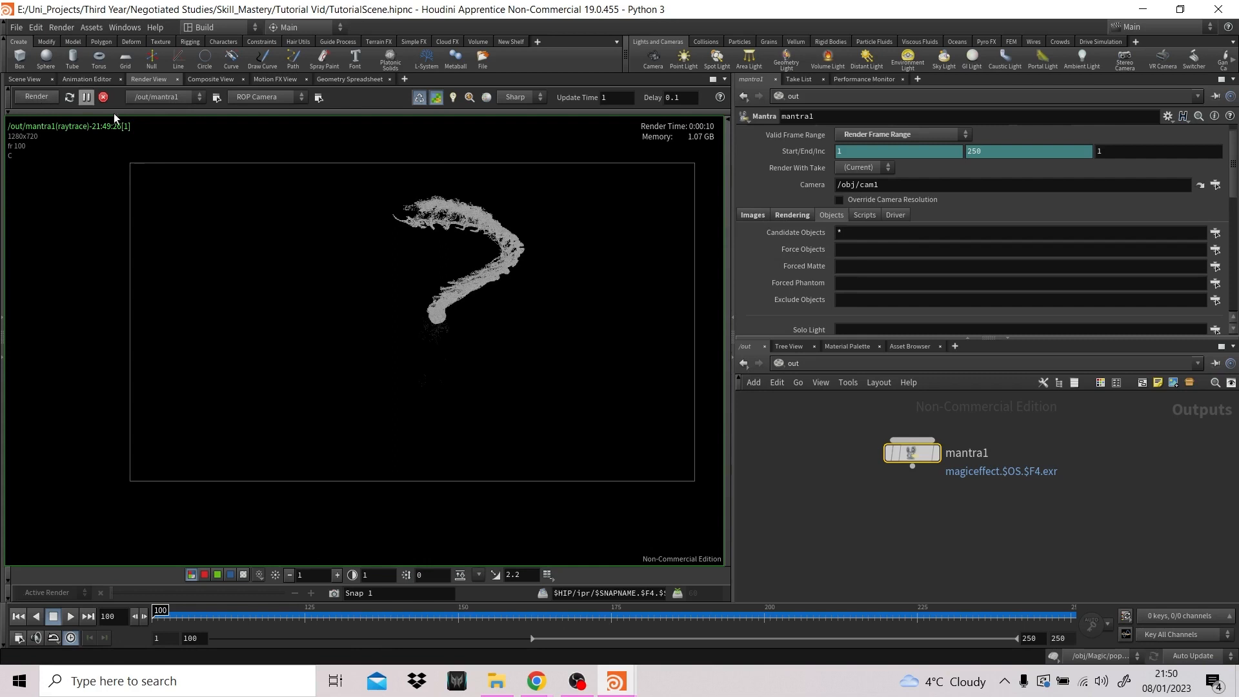
pyautogui.click(153, 98)
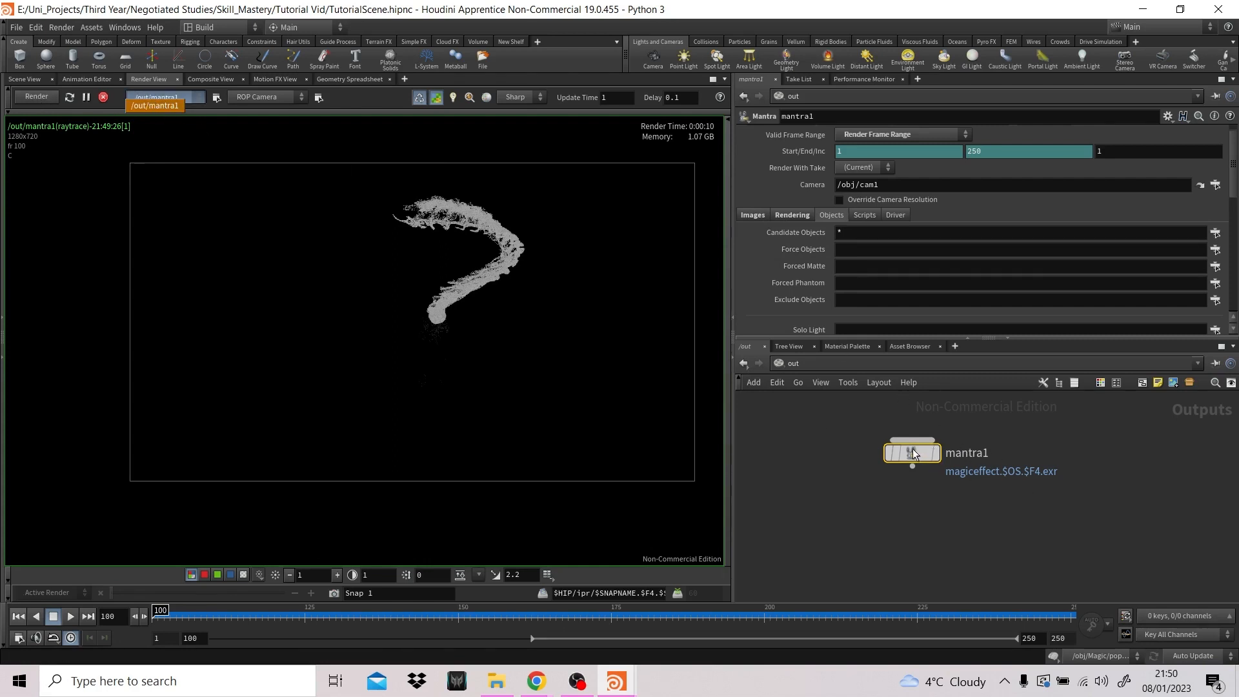
pyautogui.click(34, 99)
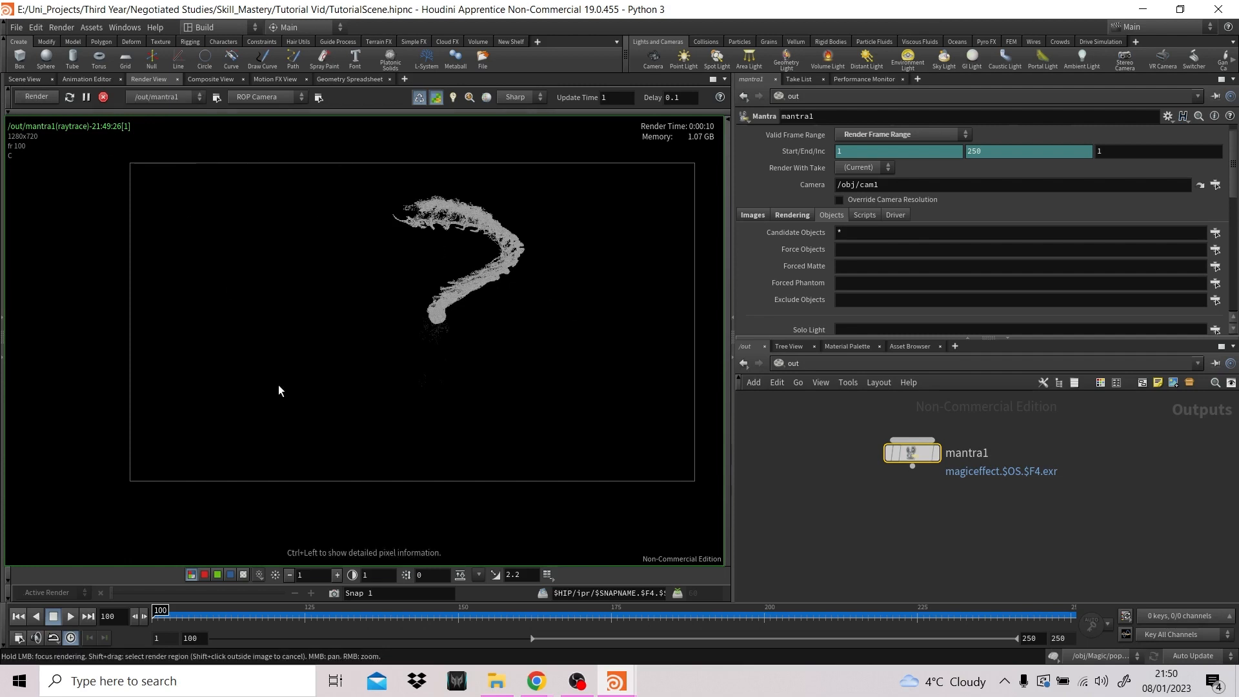
pyautogui.click(8, 575)
pyautogui.click(7, 583)
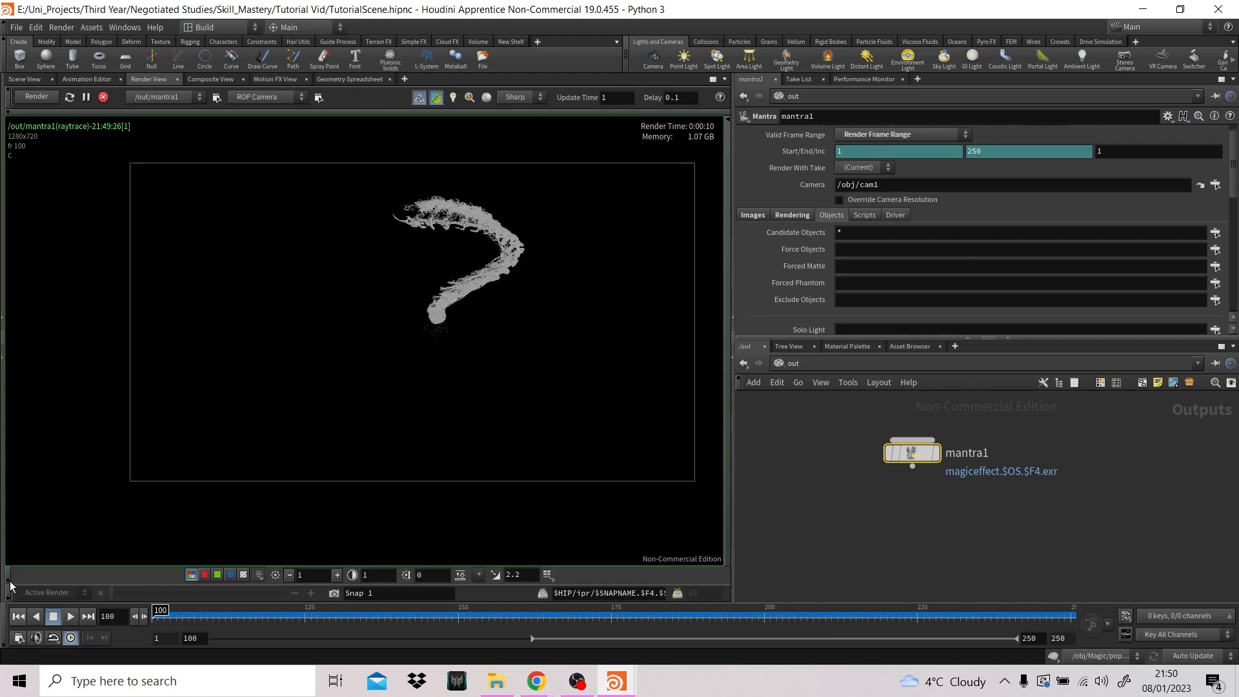
# - Compare the alpha and colour channels of the test render, moving to frame 140
pyautogui.click(244, 575)
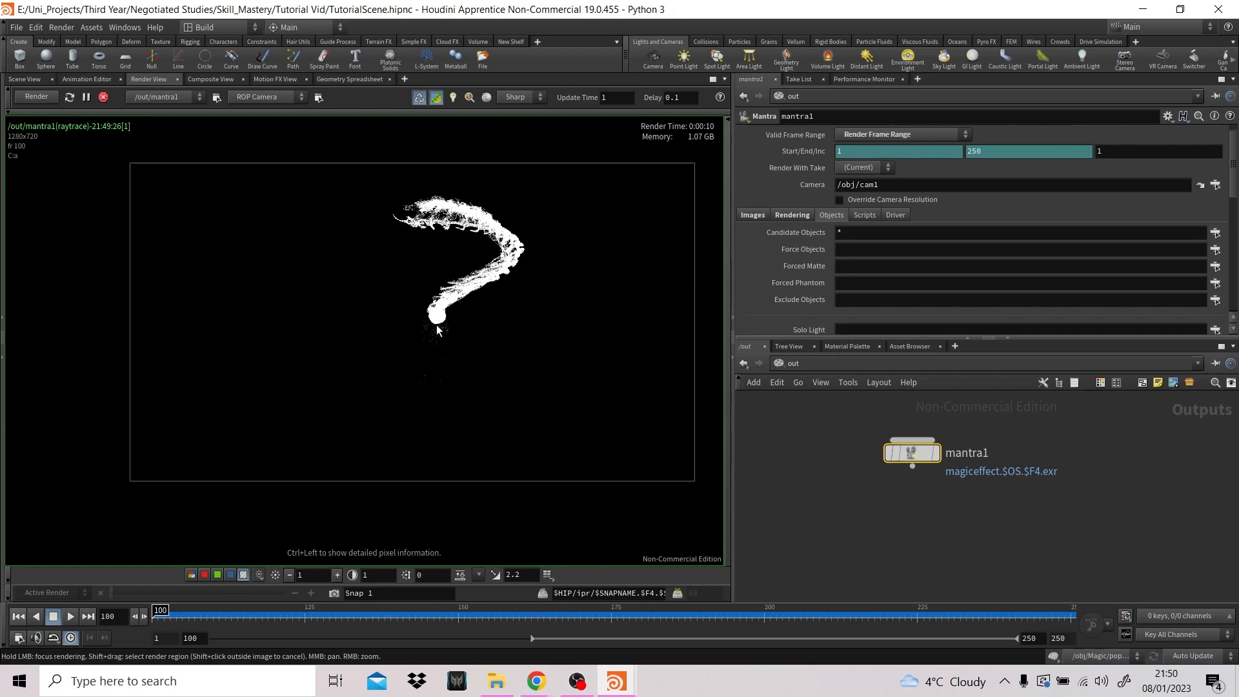
pyautogui.click(400, 617)
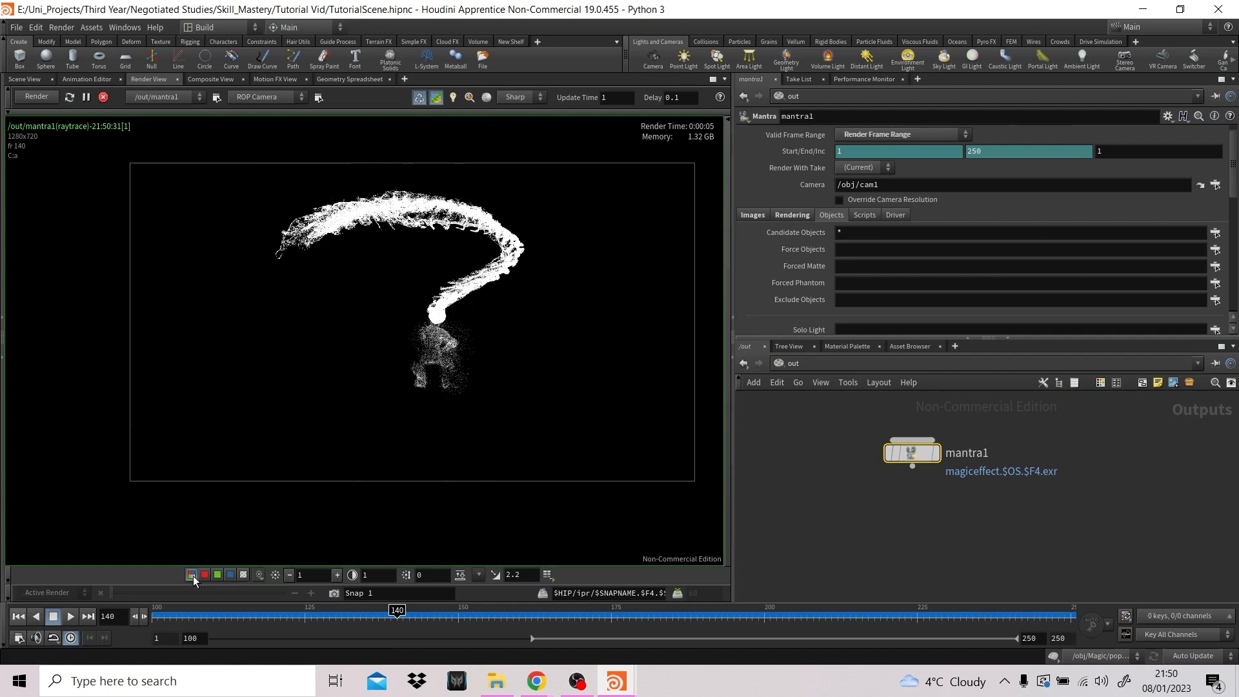
pyautogui.click(192, 574)
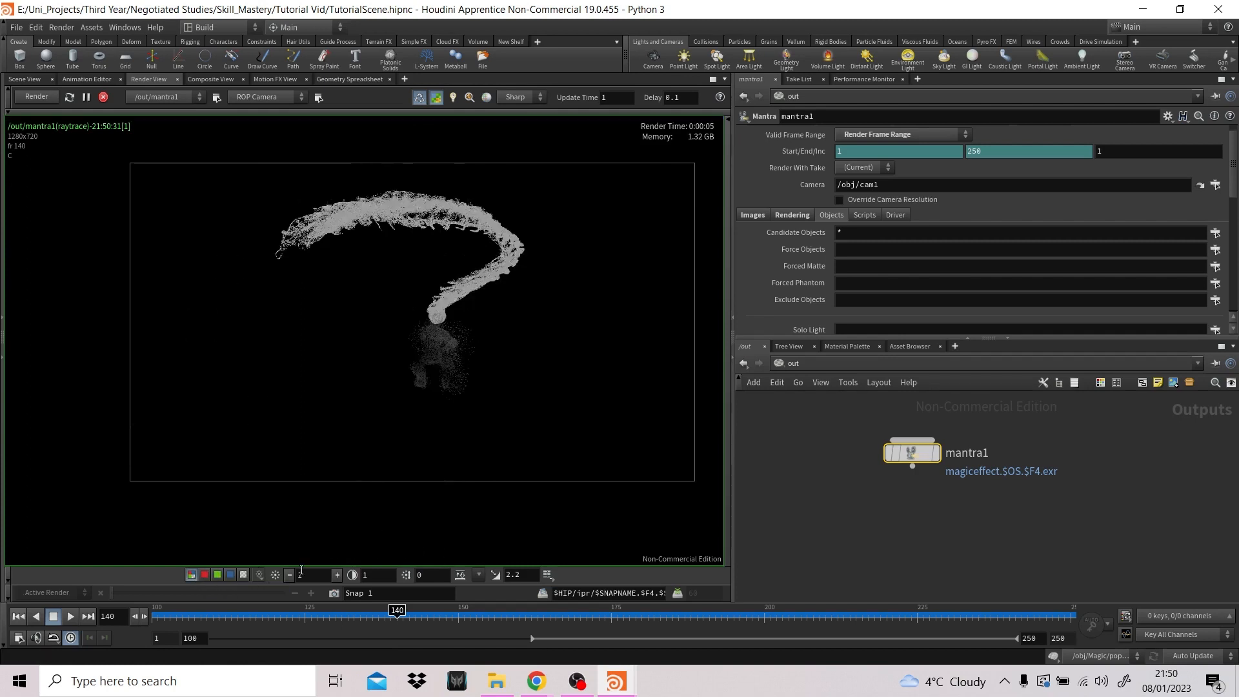
pyautogui.click(242, 575)
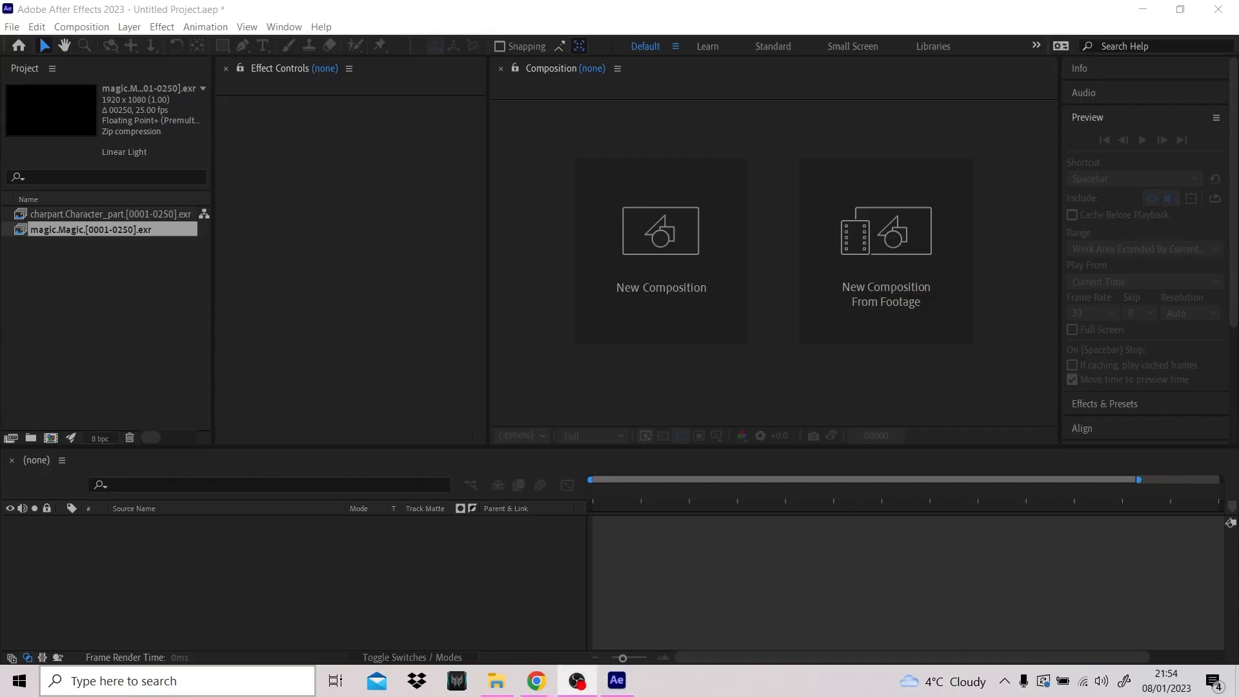
# - Switch to After Effects and accept the magic.Magic sequence's footage interpretation at 25 frames per second
pyautogui.click(68, 230)
pyautogui.click(71, 213)
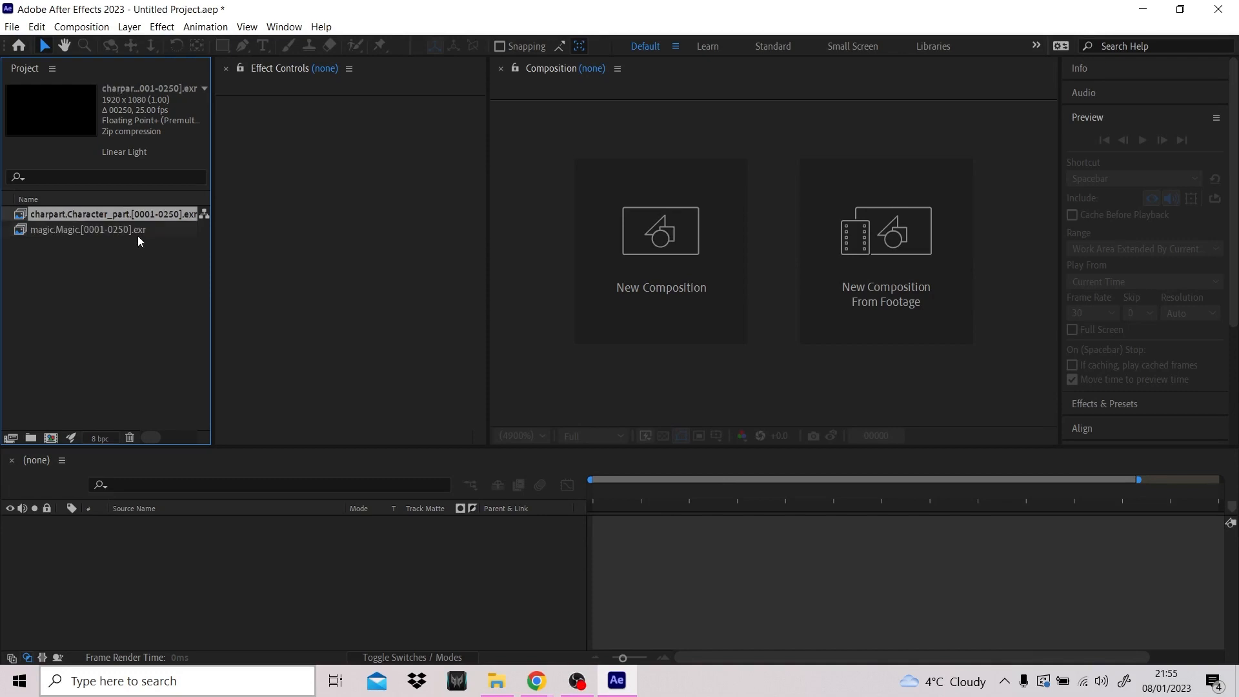
pyautogui.click(64, 231)
pyautogui.rightClick(67, 232)
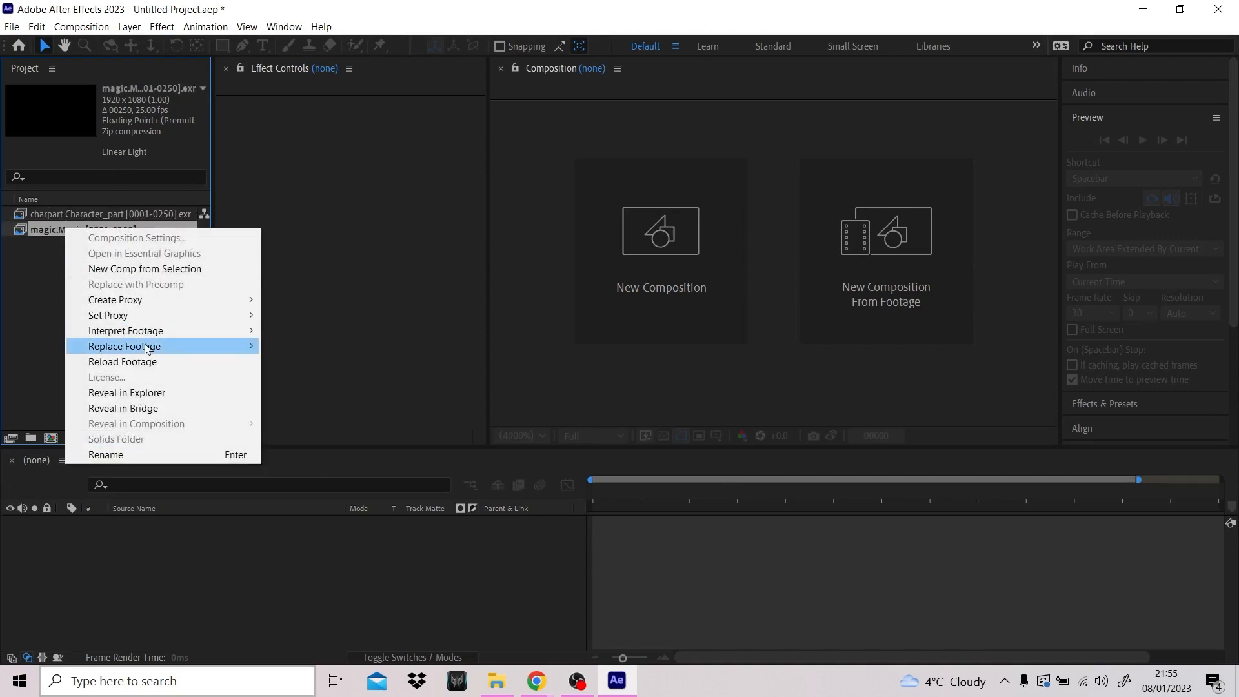
pyautogui.moveTo(145, 330)
pyautogui.click(323, 332)
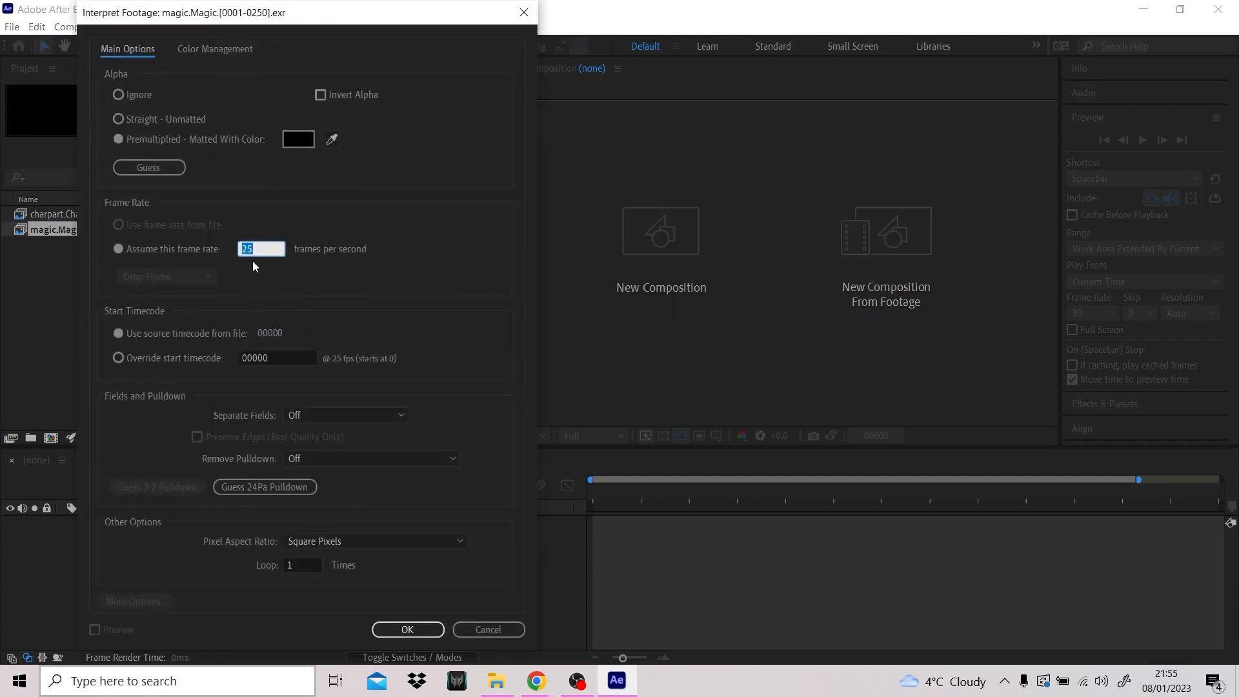
pyautogui.click(402, 620)
# - Accept the charpart.Character_part sequence's footage interpretation at 25 frames per second
pyautogui.rightClick(73, 215)
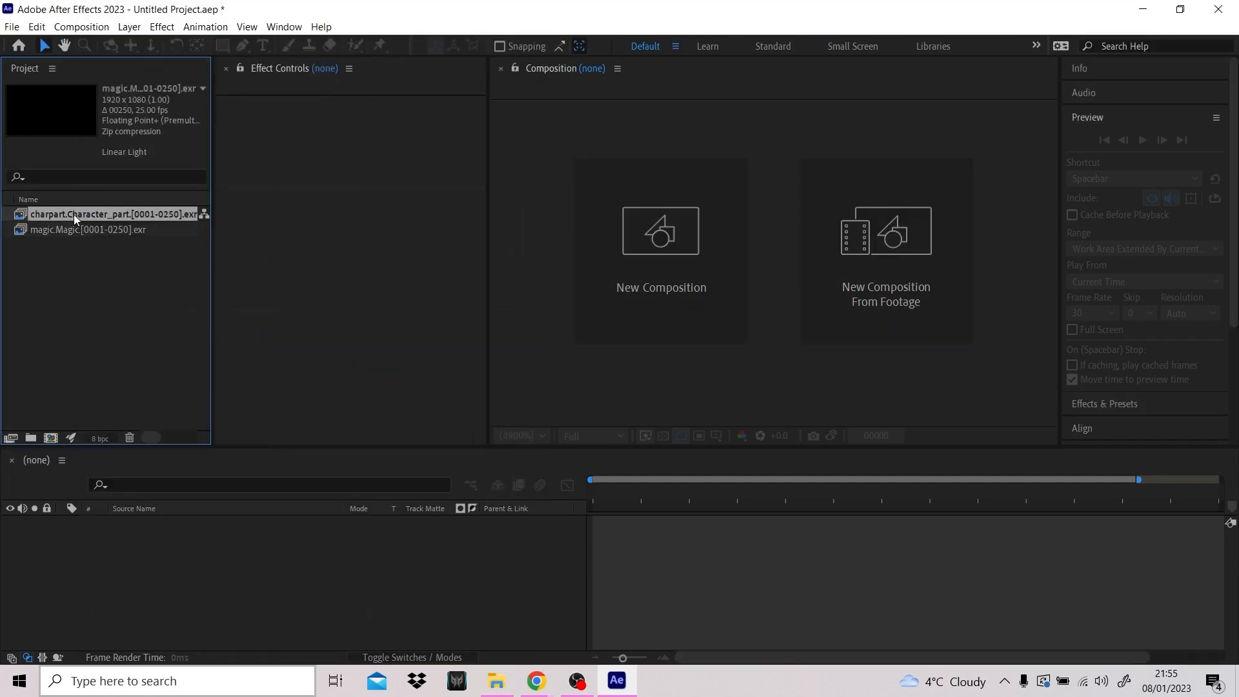
pyautogui.moveTo(155, 317)
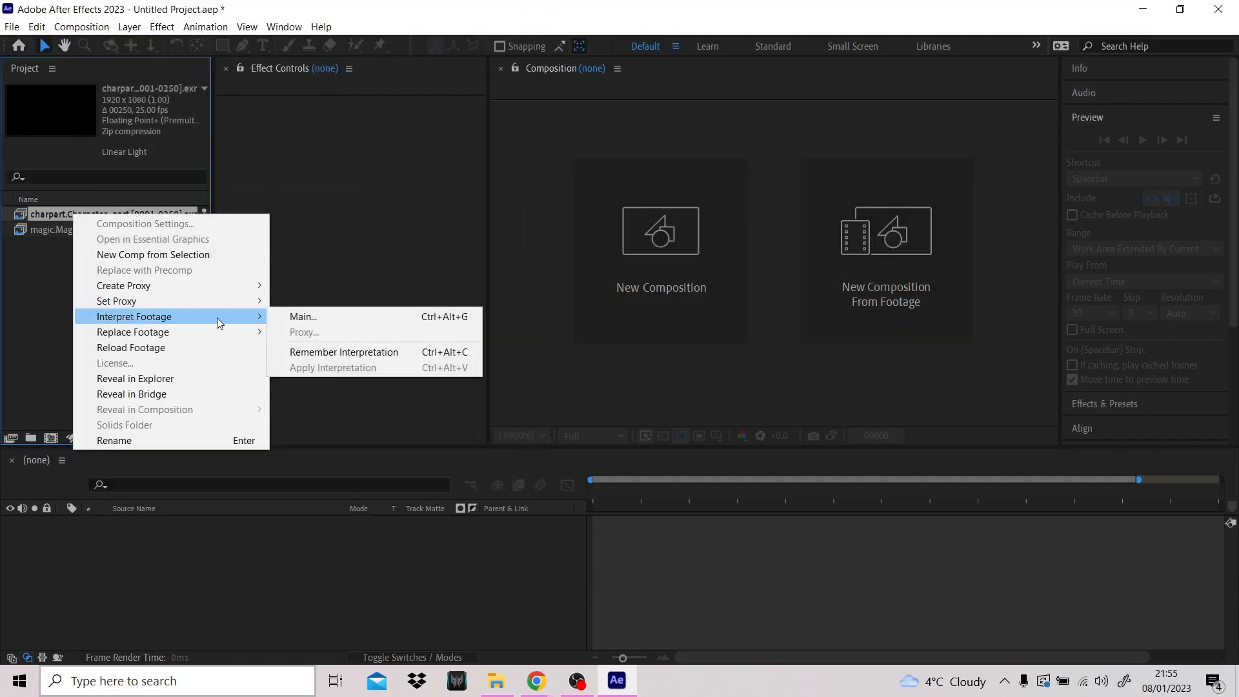
pyautogui.click(315, 318)
pyautogui.click(408, 627)
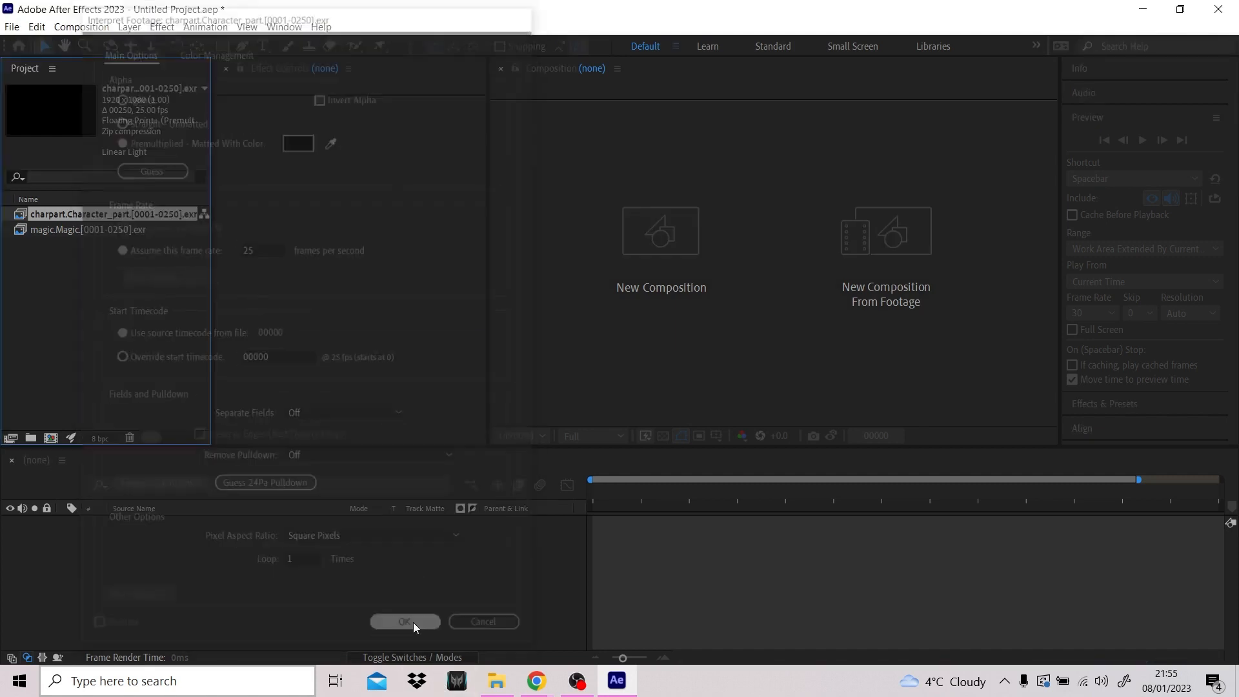
# - Create a composition from the magic.Magic sequence and add charpart.Character_part as the layer above it
pyautogui.moveTo(72, 234); pyautogui.dragTo(137, 525)
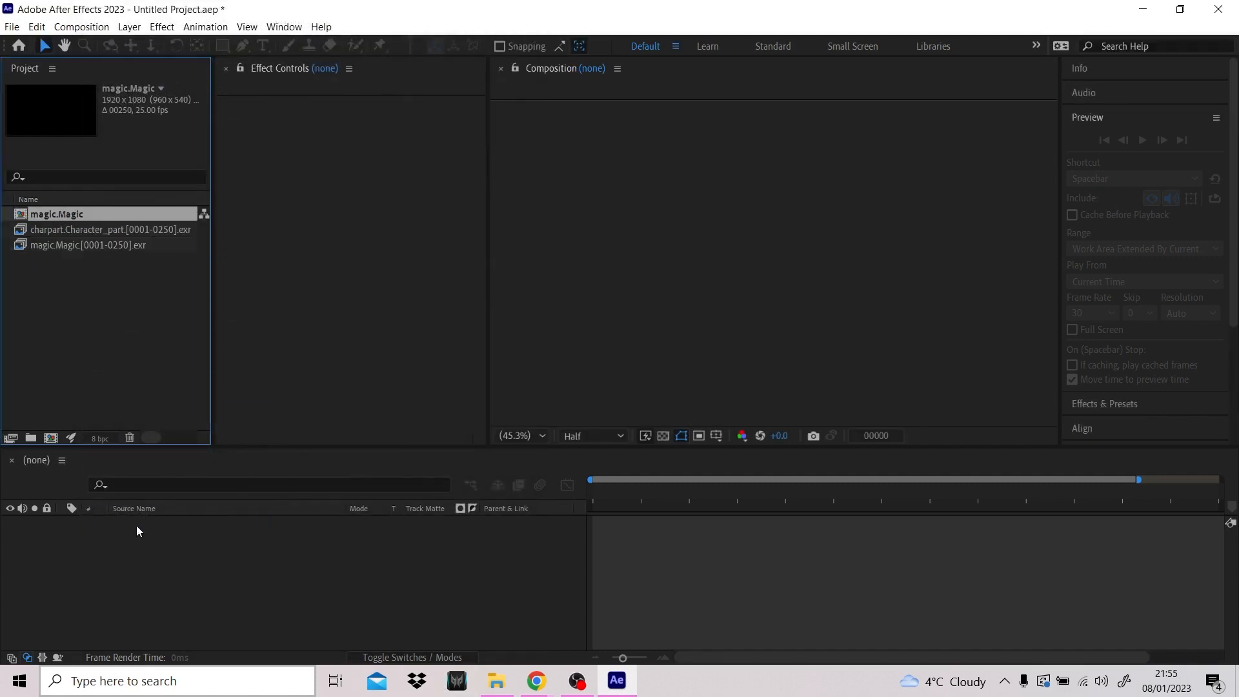
pyautogui.moveTo(60, 215); pyautogui.dragTo(108, 562)
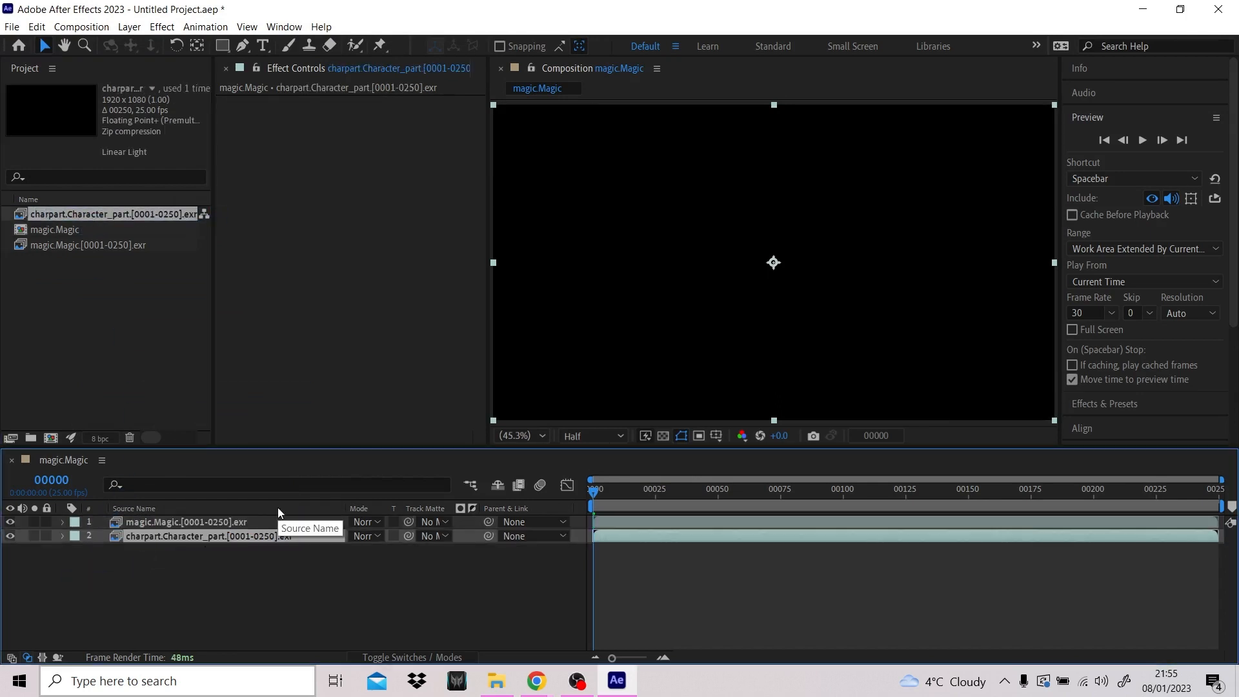
pyautogui.moveTo(160, 532); pyautogui.dragTo(162, 517)
pyautogui.click(159, 536)
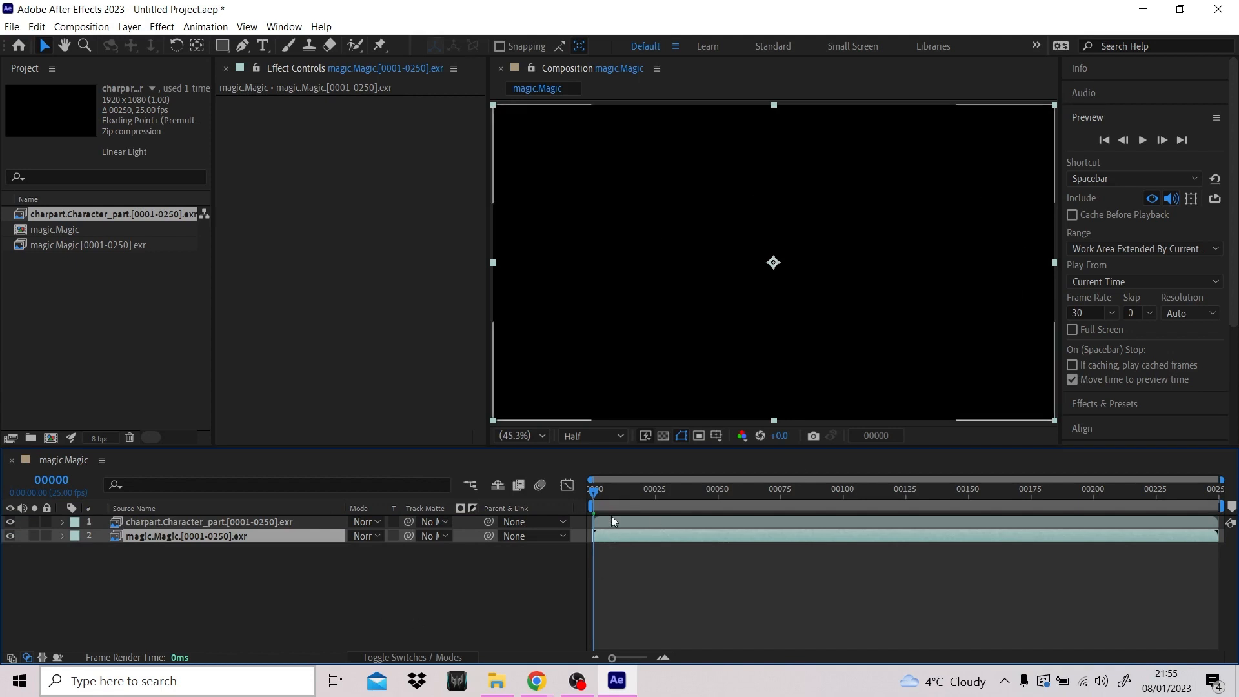
# - Scrub the composition to about frame 211 and back to the start, and enlarge the composition viewer
pyautogui.moveTo(594, 493); pyautogui.dragTo(1121, 493)
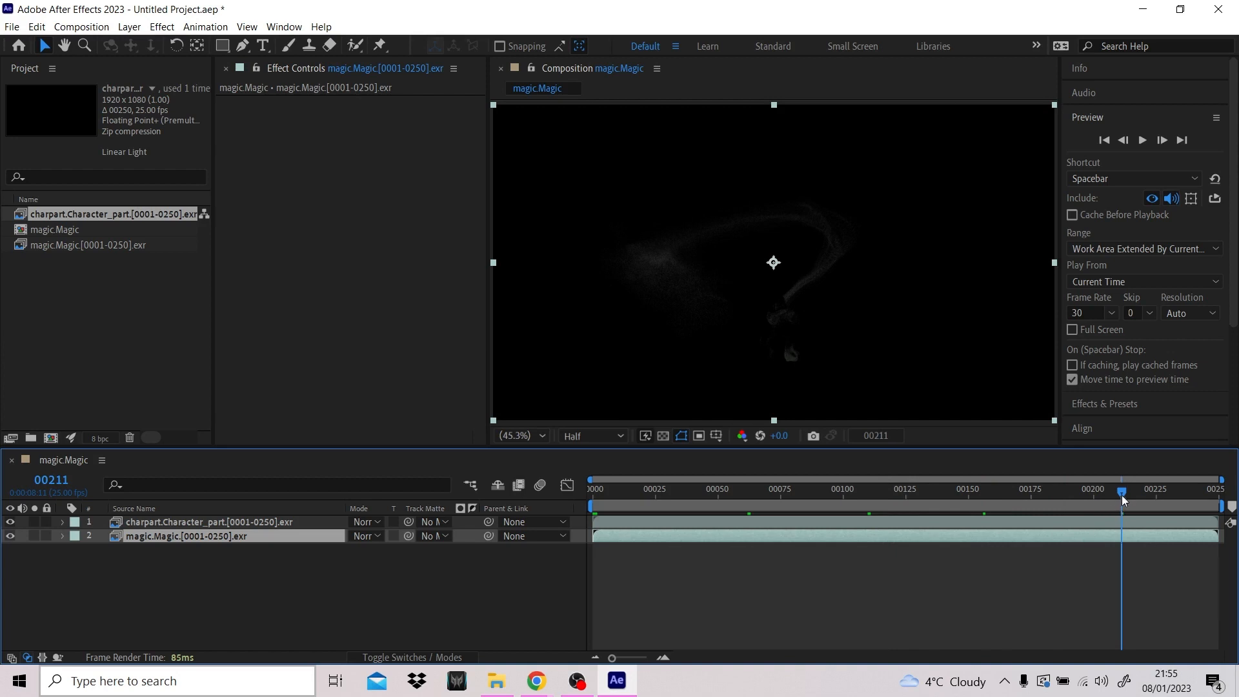
pyautogui.moveTo(1121, 494); pyautogui.dragTo(485, 509)
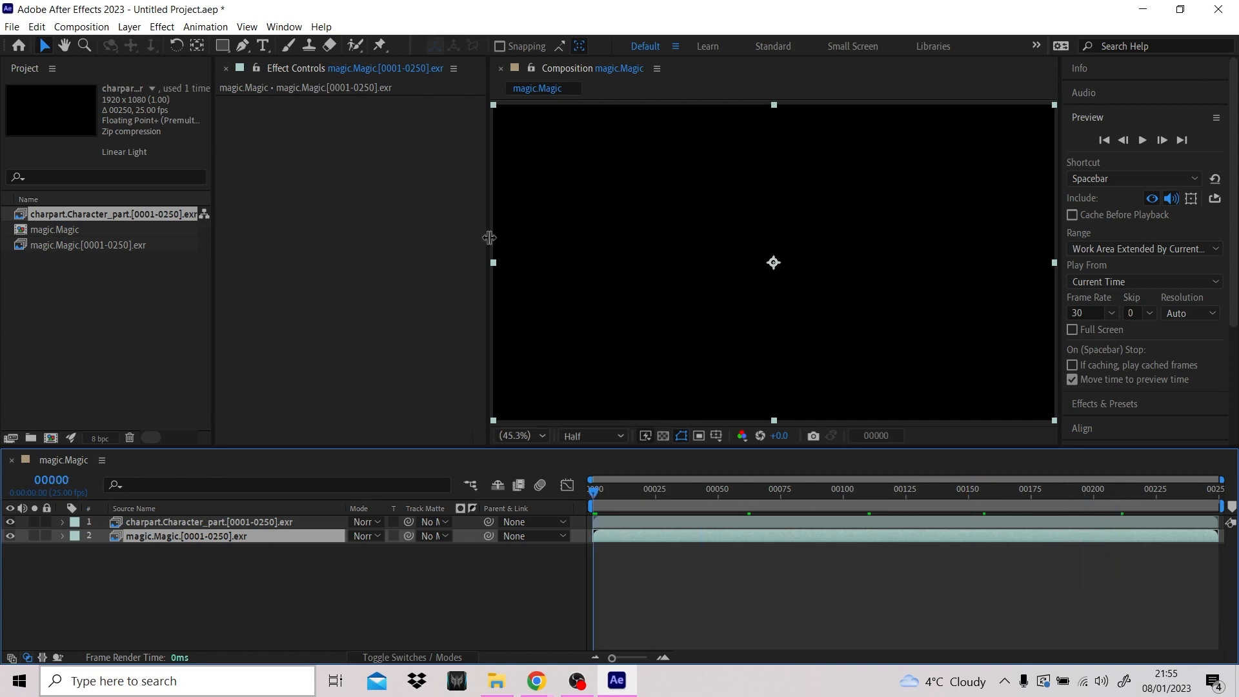
pyautogui.moveTo(491, 234); pyautogui.dragTo(410, 234)
# - Apply the Brightness & Contrast effect from Color Correction to the magic.Magic layer
pyautogui.click(1129, 114)
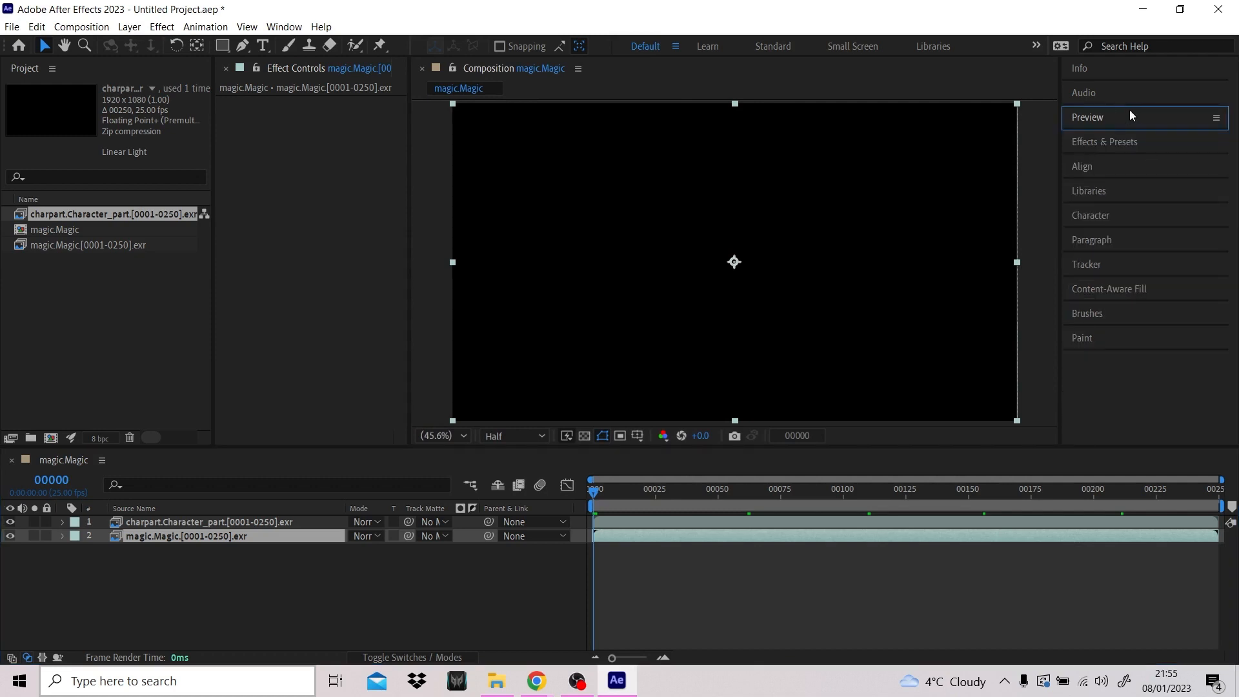
pyautogui.click(1156, 146)
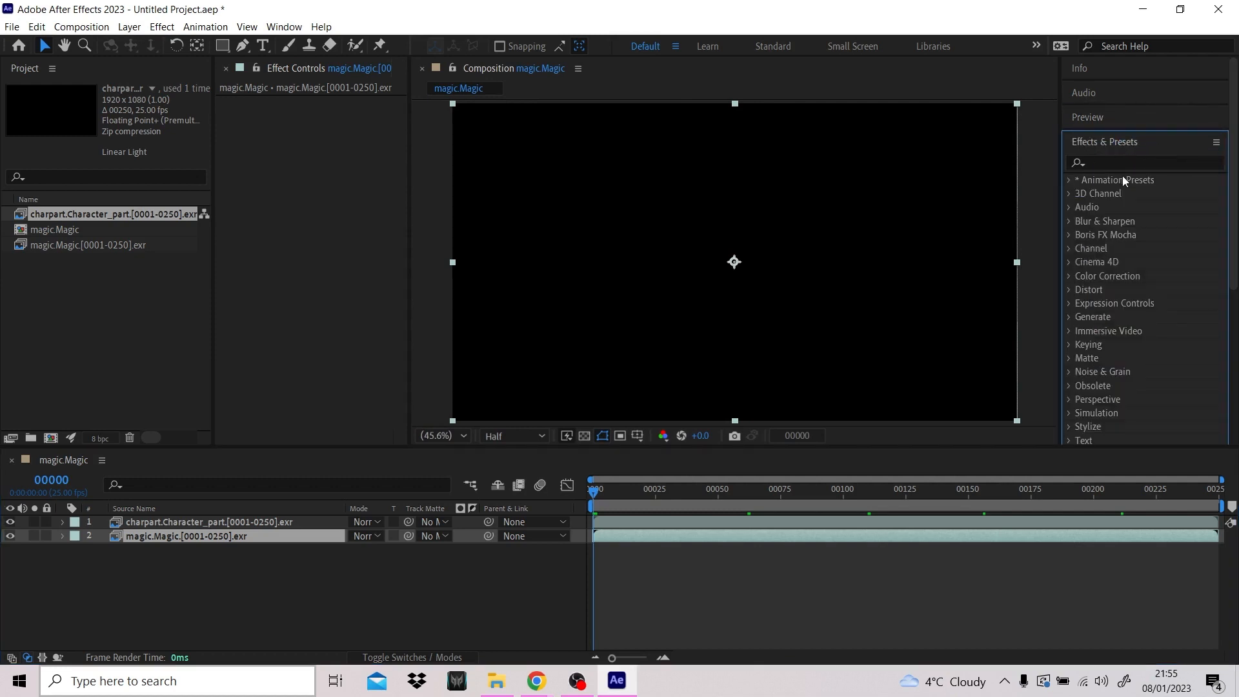
pyautogui.click(1071, 276)
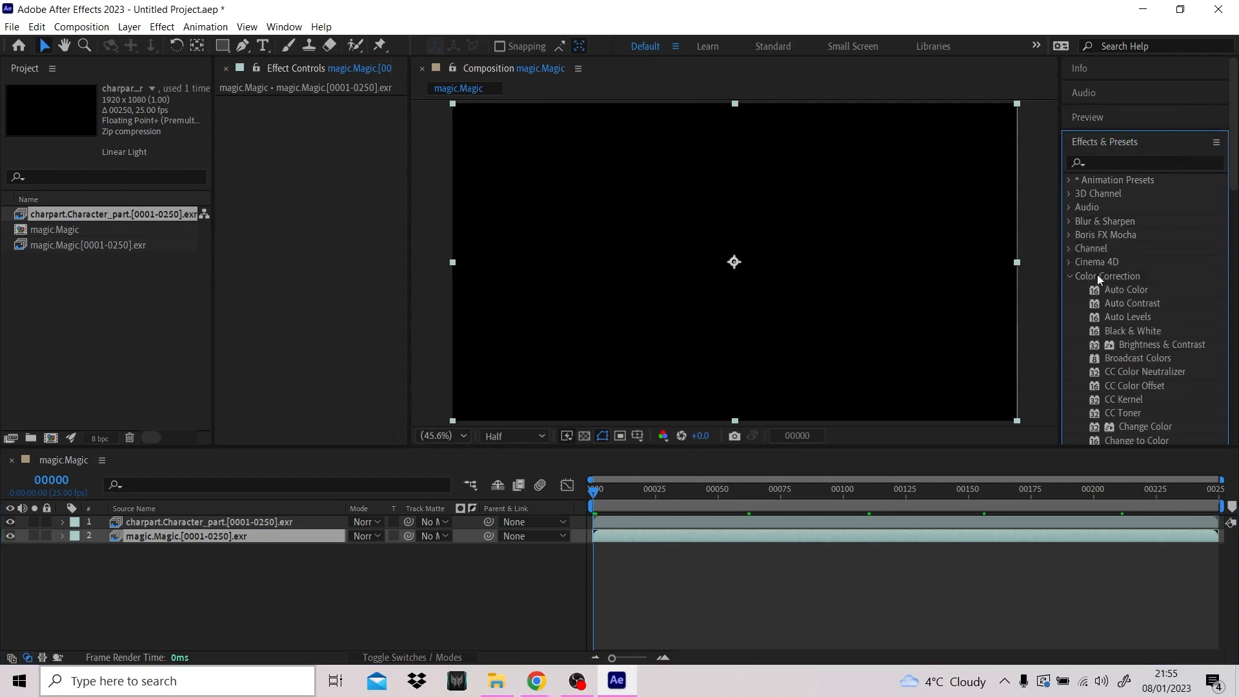
pyautogui.scroll(-2, 1149, 308)
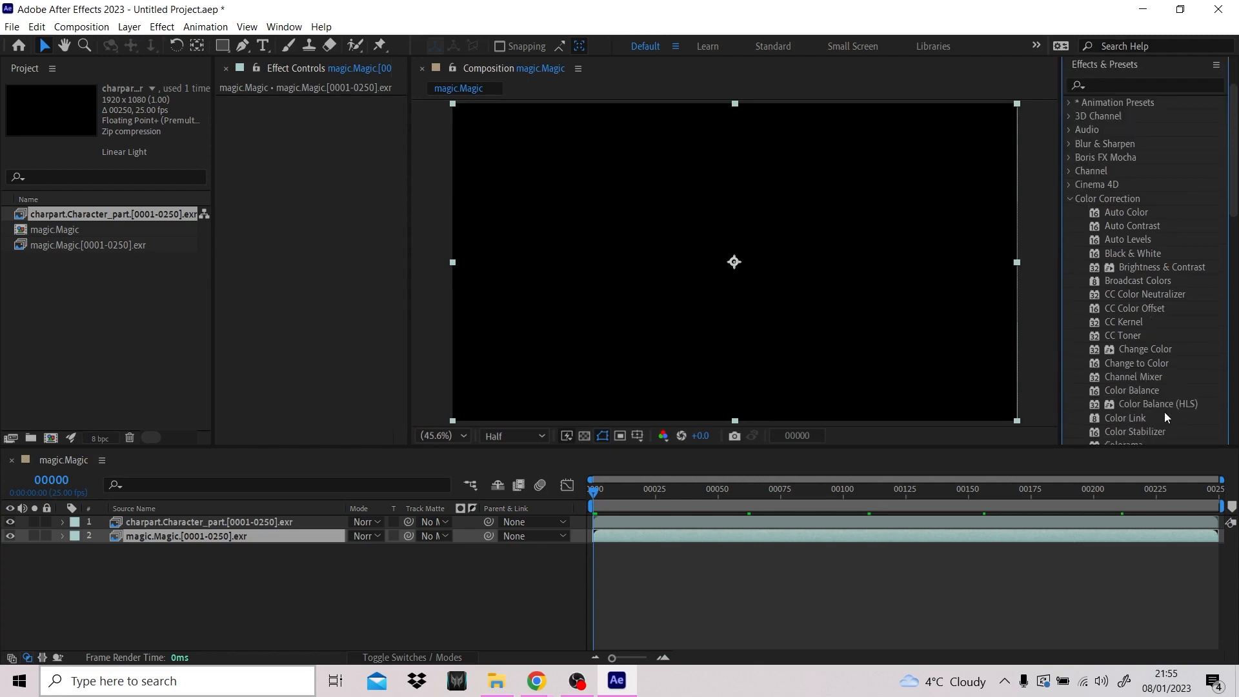
pyautogui.moveTo(1165, 265); pyautogui.dragTo(435, 117)
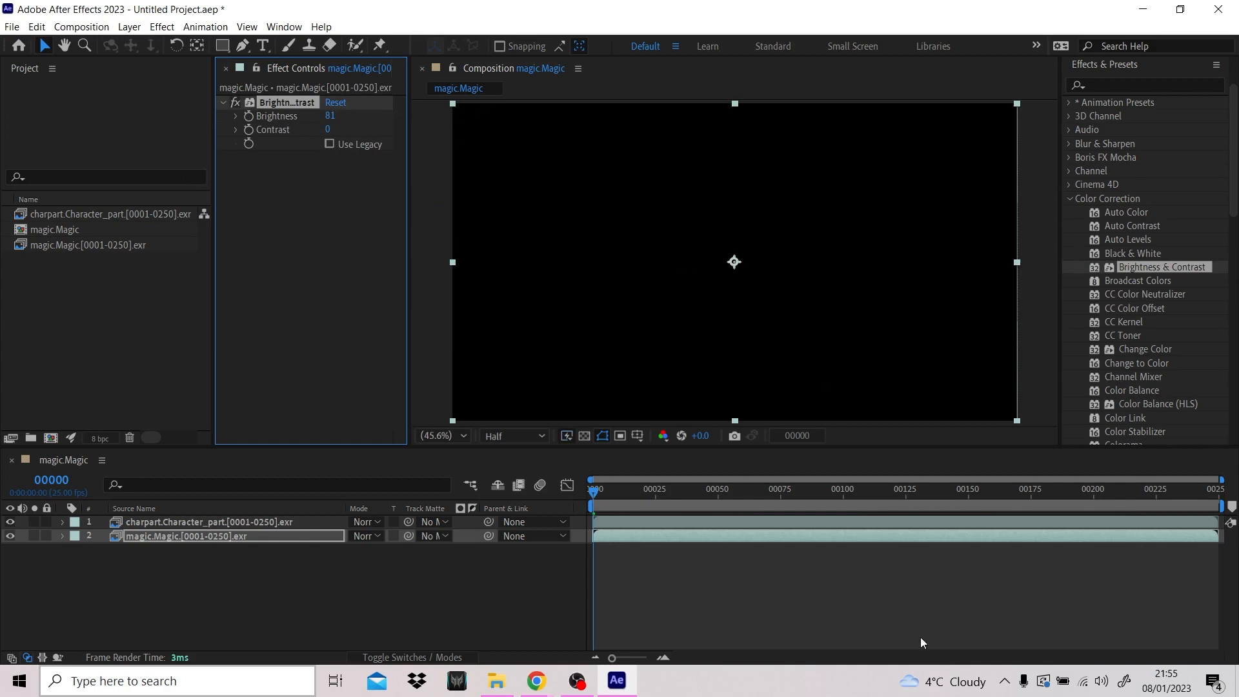
# - Set the magic.Magic layer's Brightness to 150 and check the effect at frame 177
pyautogui.moveTo(709, 489); pyautogui.dragTo(770, 490)
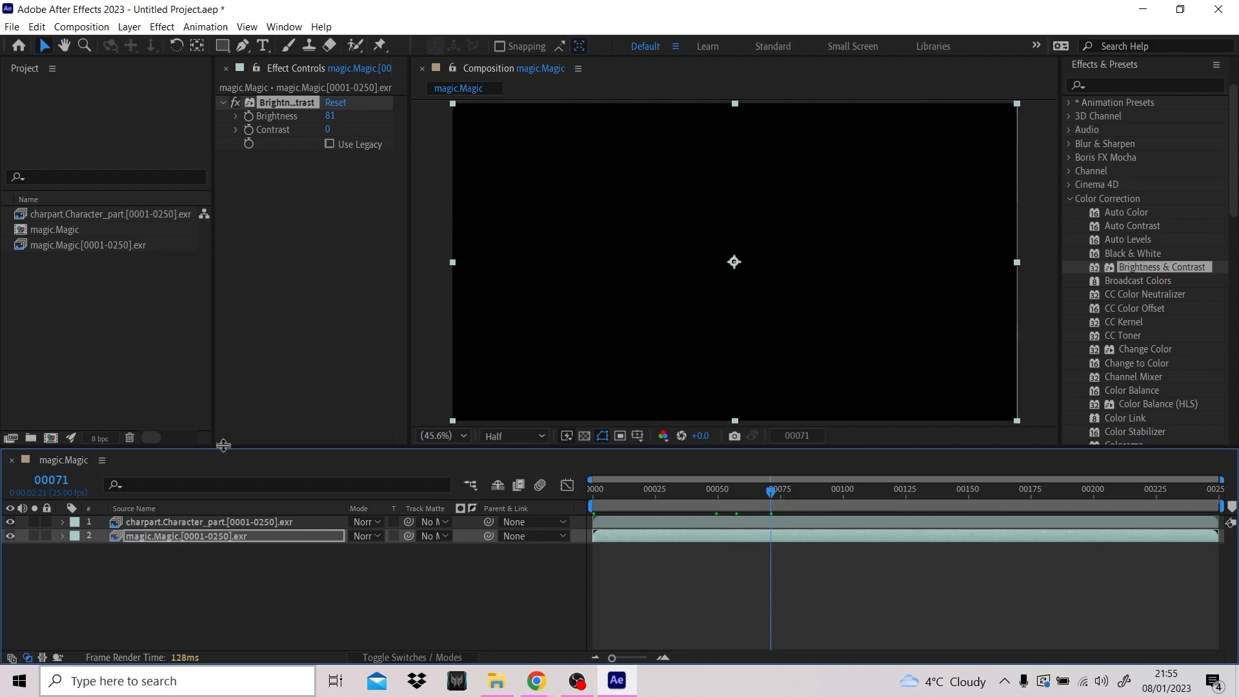
pyautogui.moveTo(331, 122); pyautogui.dragTo(583, 118)
pyautogui.moveTo(774, 494)
pyautogui.mouseDown()
pyautogui.moveTo(1054, 495)
pyautogui.moveTo(985, 500)
pyautogui.moveTo(1035, 494)
pyautogui.mouseUp()
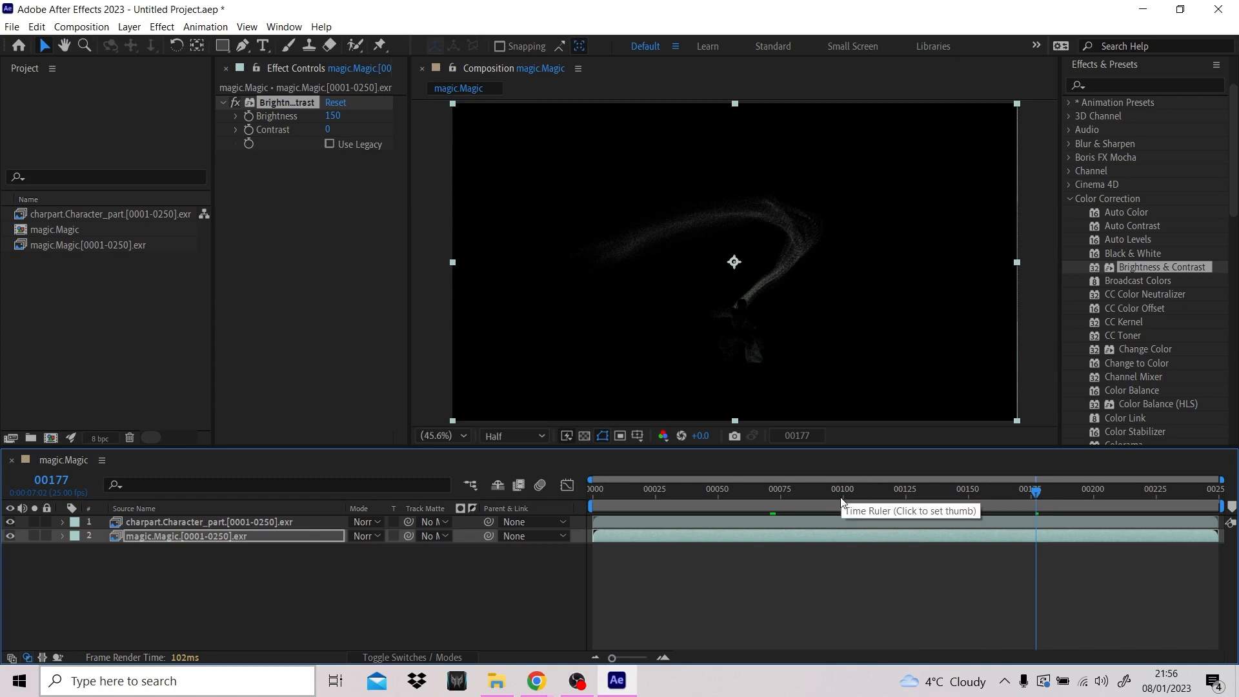
# - Move the work area start to about frame 96 and the current time to frame 184
pyautogui.moveTo(585, 505); pyautogui.dragTo(830, 504)
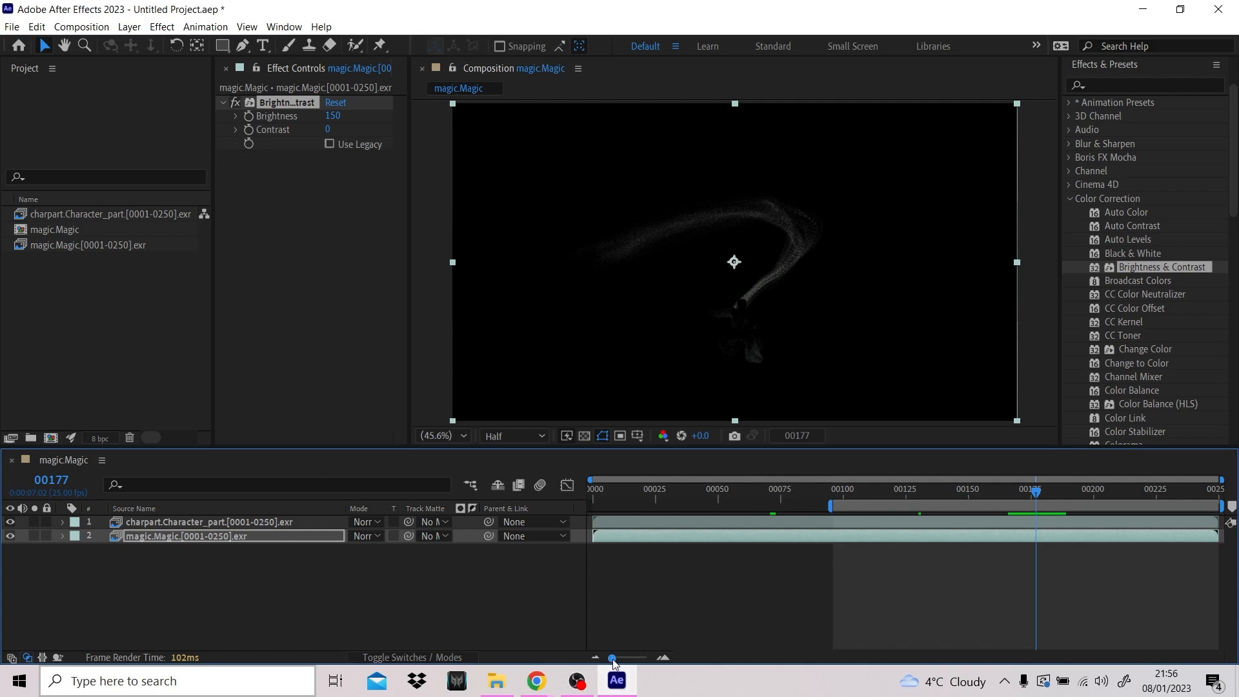
pyautogui.moveTo(612, 658); pyautogui.dragTo(632, 652)
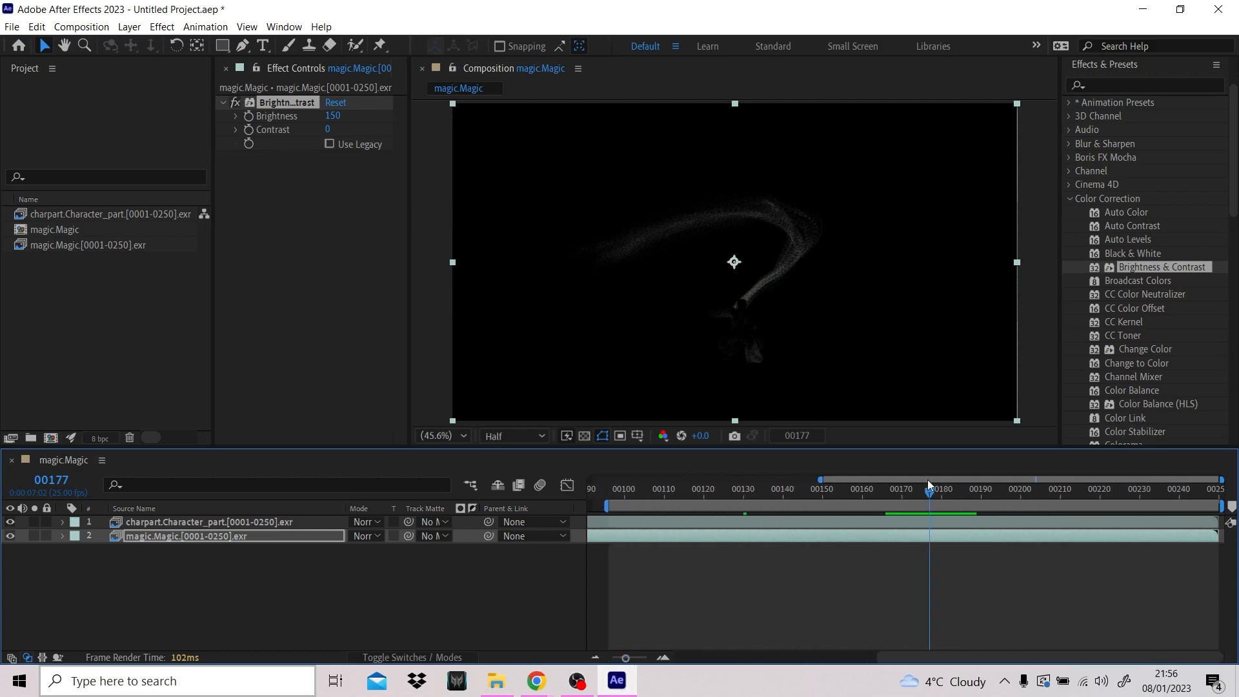
pyautogui.moveTo(928, 490); pyautogui.dragTo(956, 493)
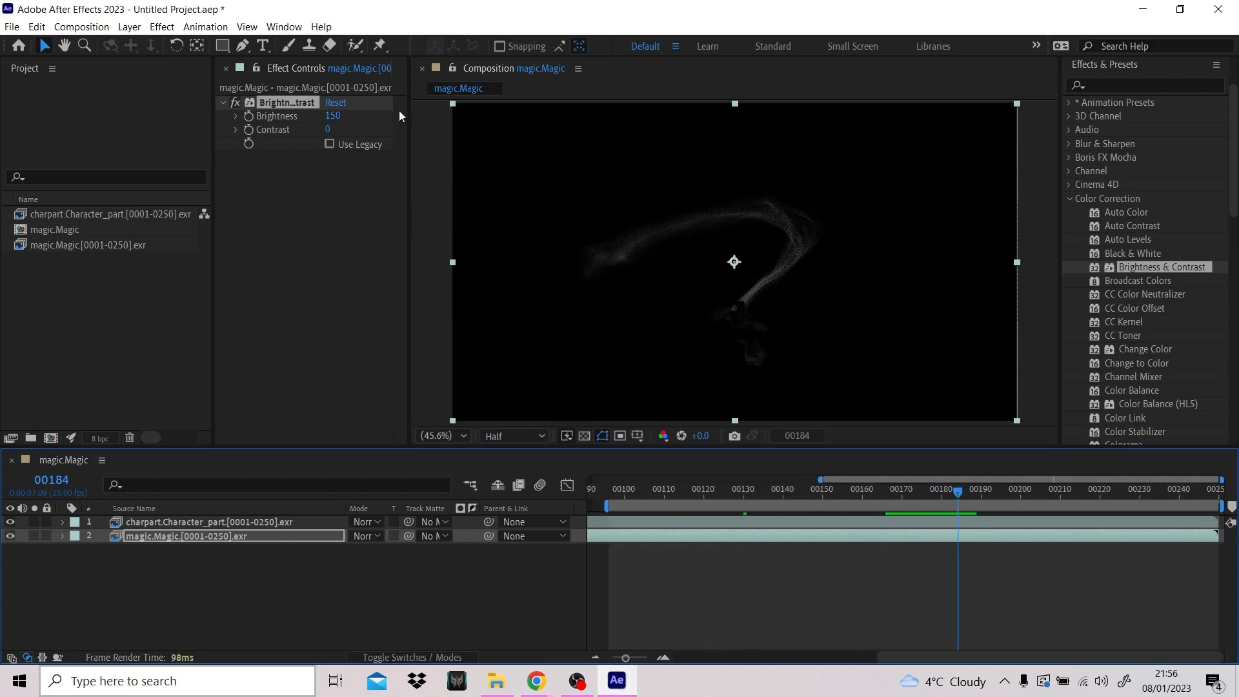
# - Set the Contrast of the magic.Magic layer's Brightness & Contrast effect to 38
pyautogui.click(350, 124)
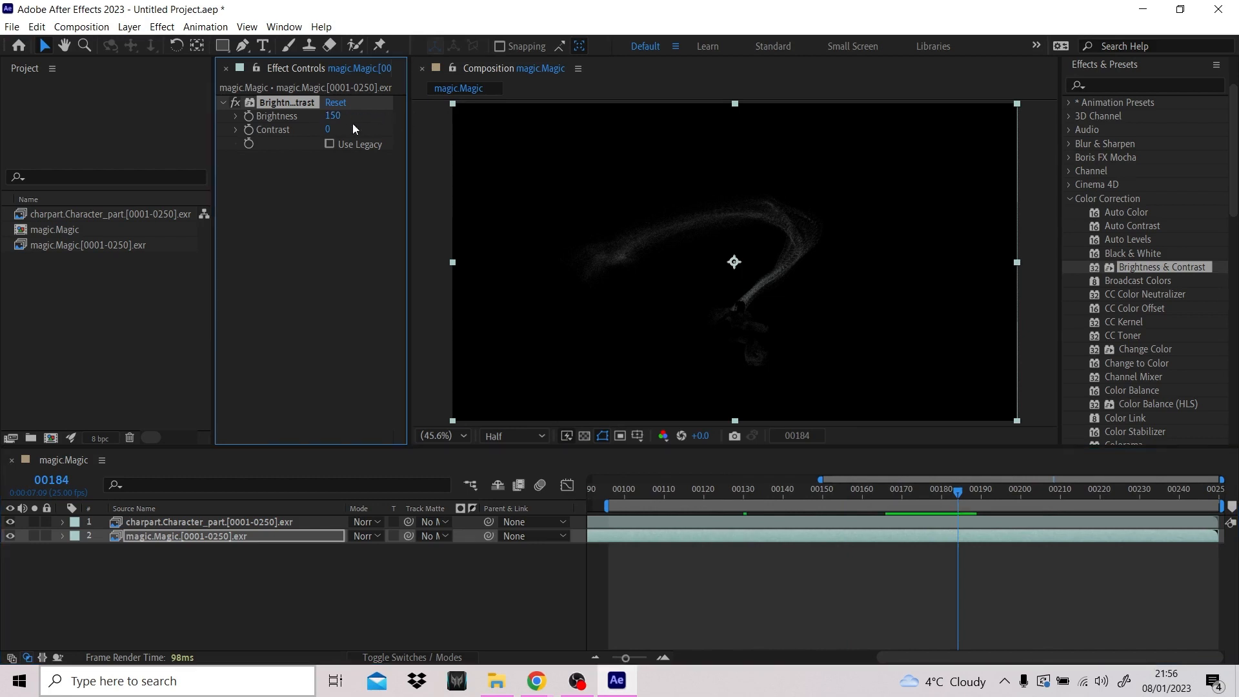
pyautogui.moveTo(330, 131); pyautogui.dragTo(341, 131)
pyautogui.moveTo(396, 133); pyautogui.dragTo(373, 143)
# - Apply the Tint effect from Color Correction to the magic.Magic layer and map white to magenta DC29E8
pyautogui.scroll(-3, 1145, 374)
pyautogui.scroll(-3, 1142, 375)
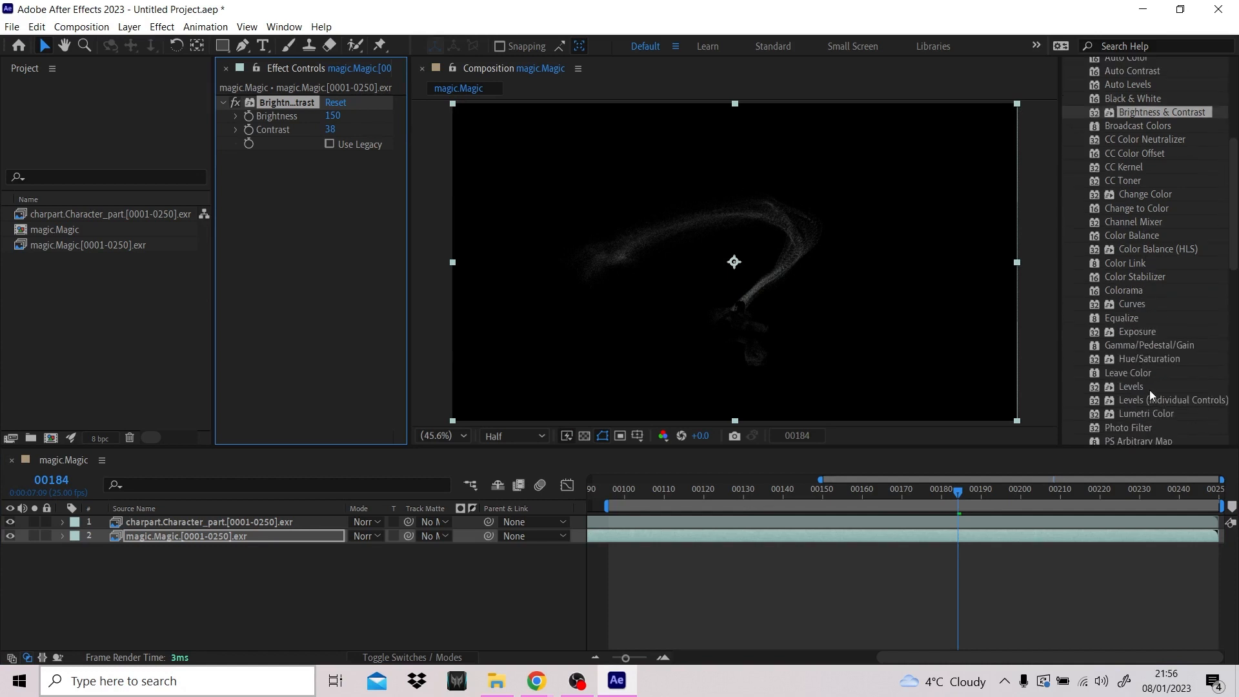
pyautogui.moveTo(1139, 406); pyautogui.dragTo(490, 297)
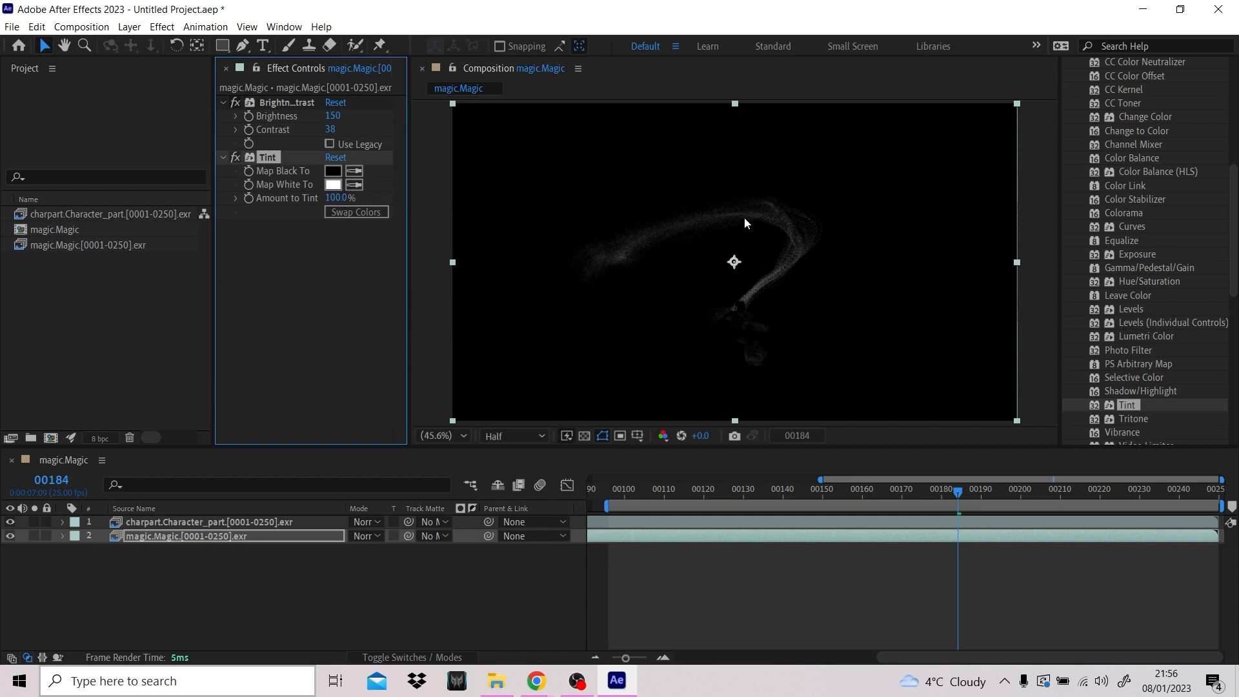
pyautogui.click(333, 185)
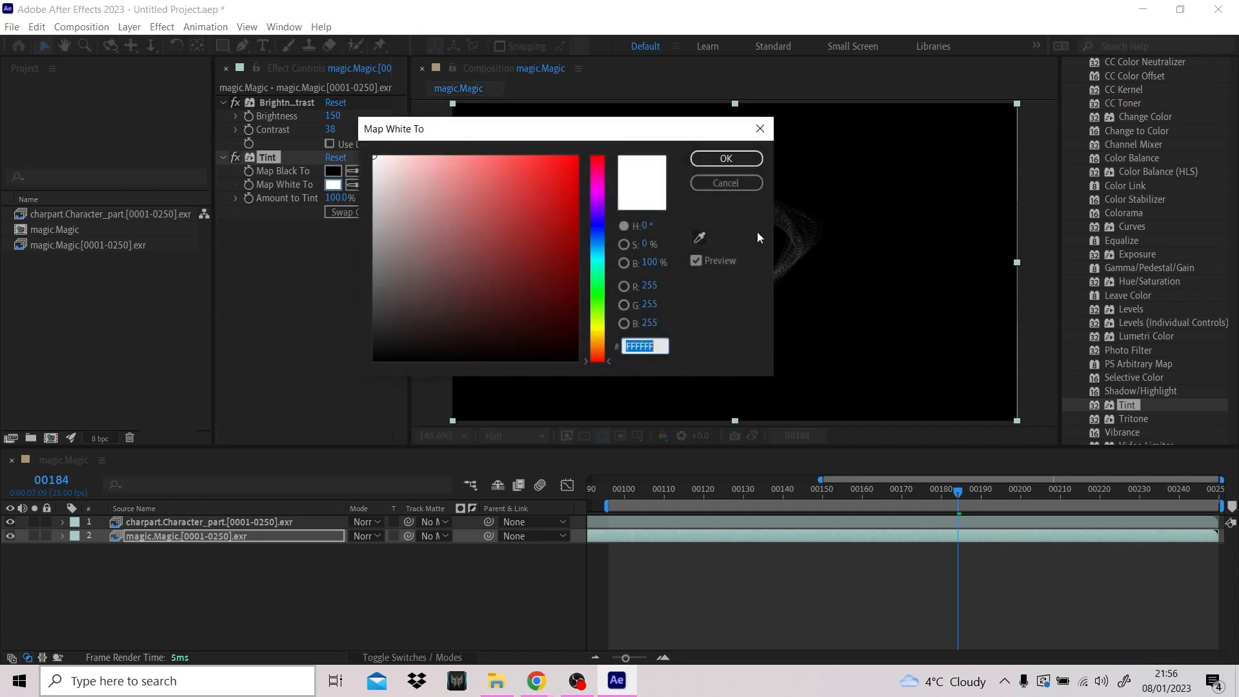
pyautogui.click(598, 192)
pyautogui.moveTo(544, 194); pyautogui.dragTo(542, 174)
pyautogui.click(742, 157)
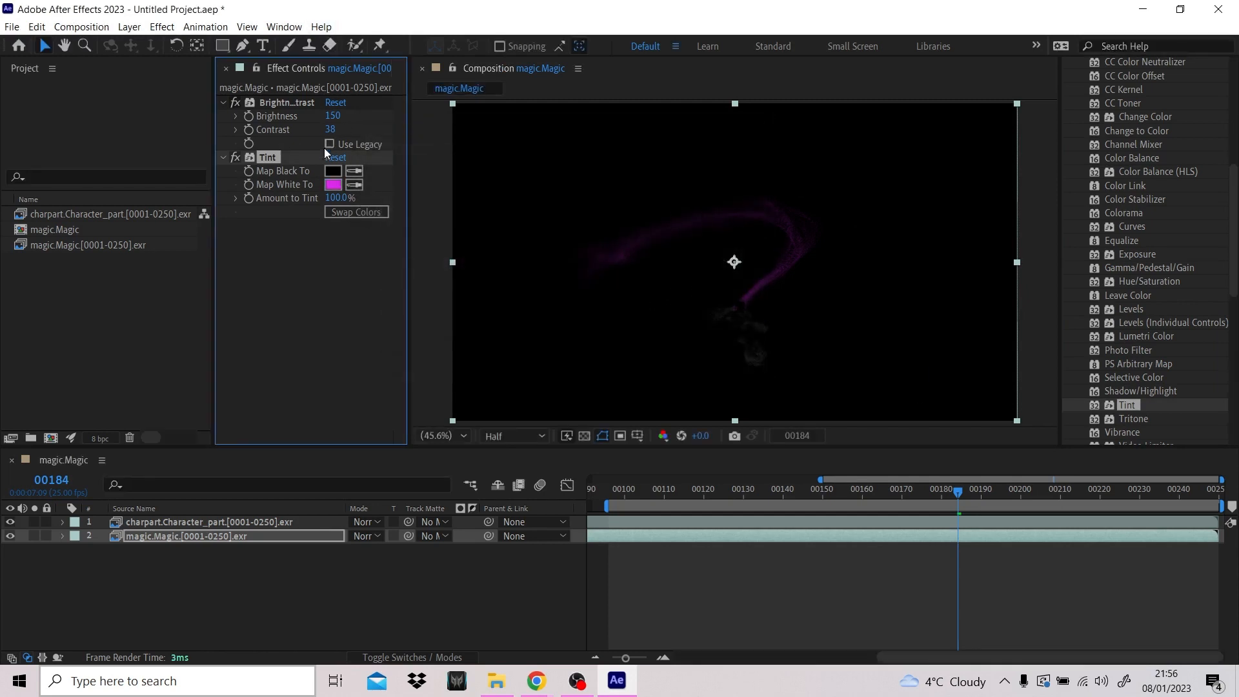
pyautogui.moveTo(333, 119); pyautogui.dragTo(383, 123)
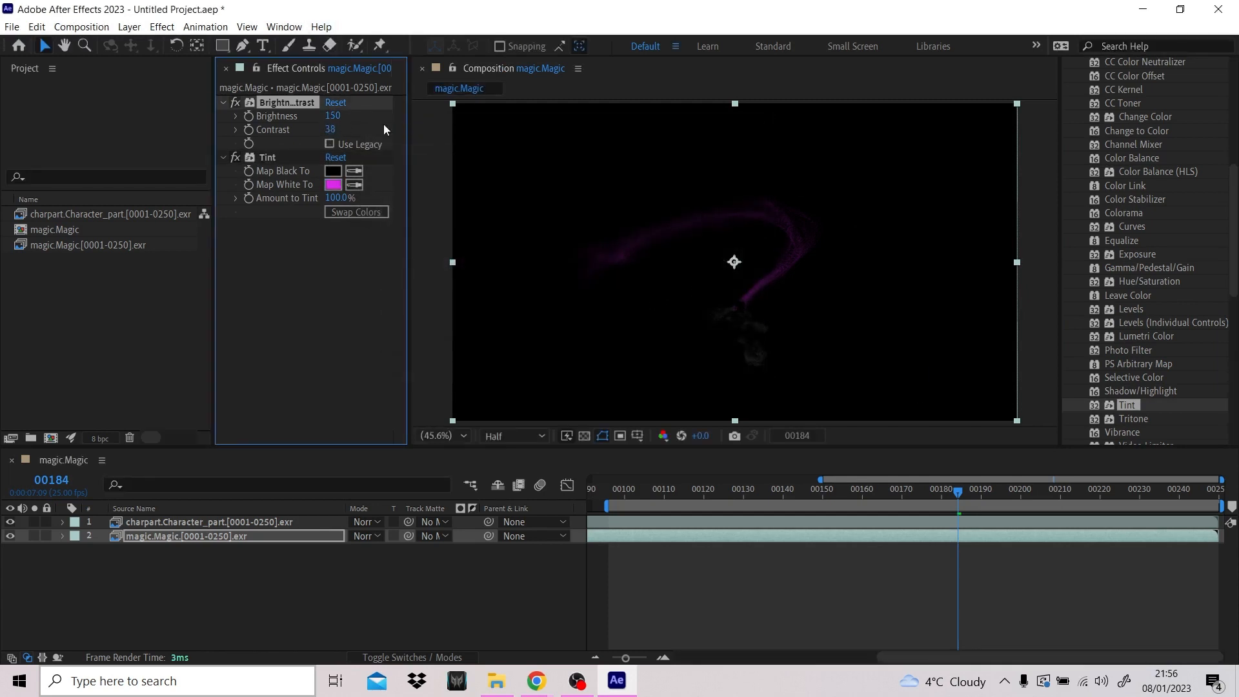
pyautogui.click(363, 103)
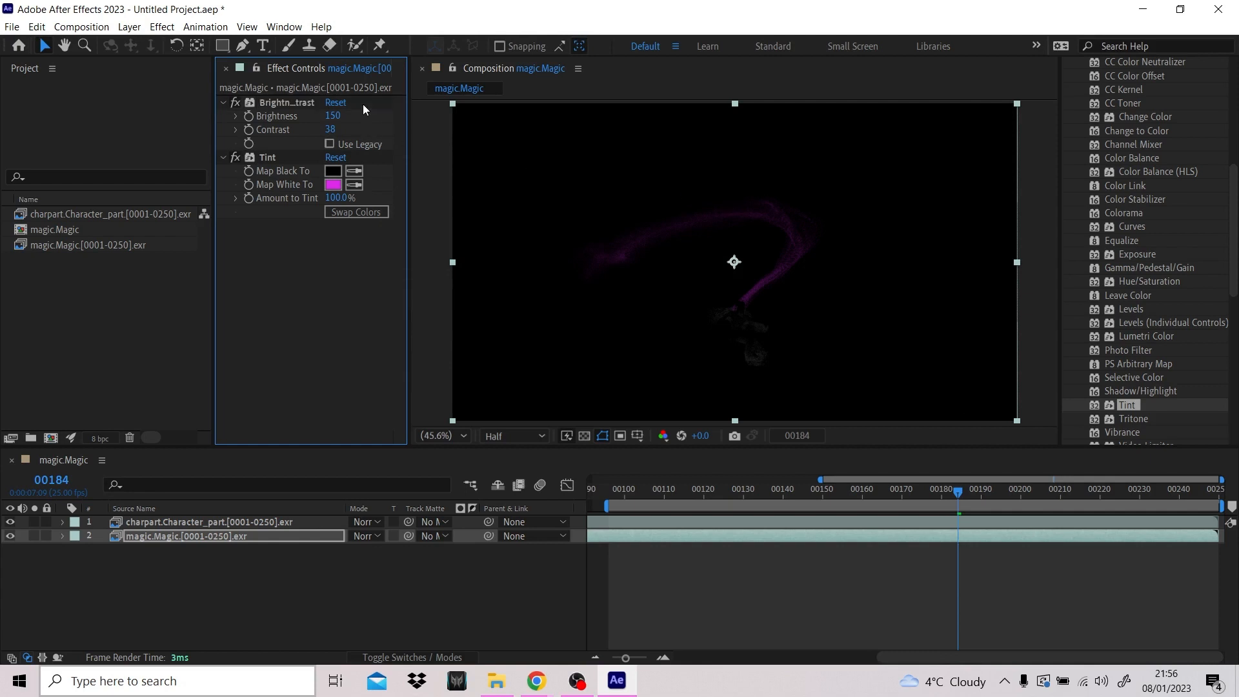
pyautogui.click(316, 107)
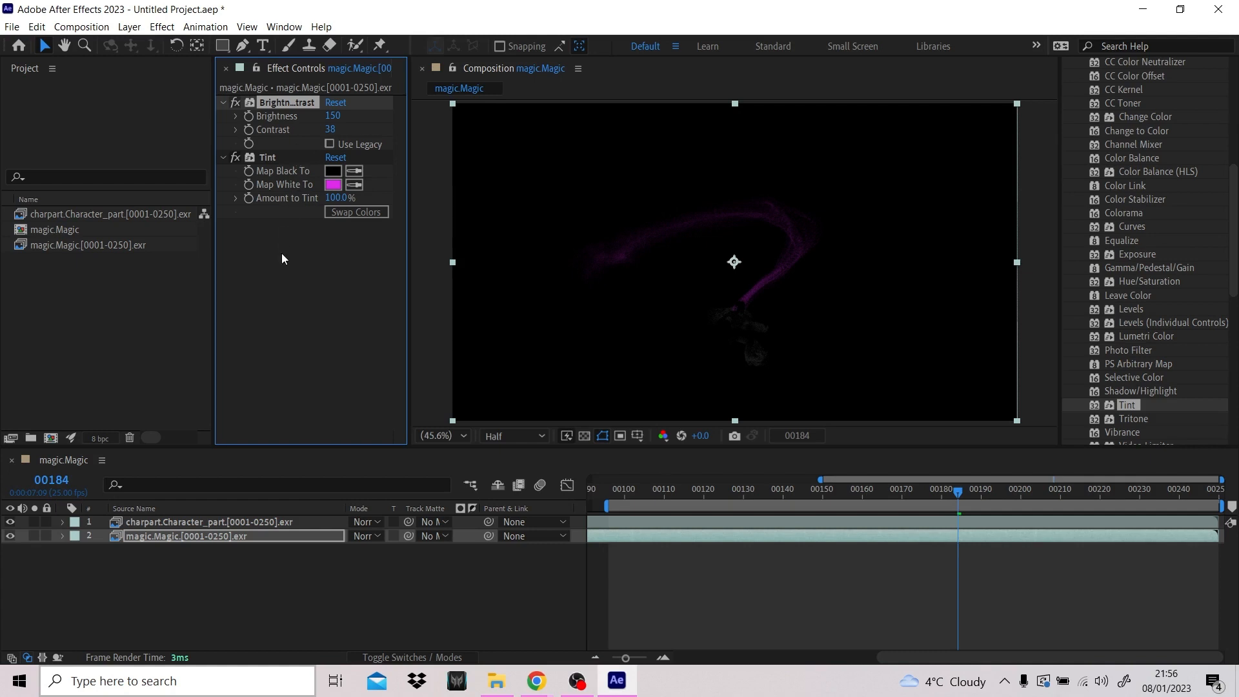
pyautogui.moveTo(357, 102); pyautogui.dragTo(282, 258)
# - Add a second Brightness & Contrast effect below Tint on the magic.Magic layer and set its Brightness to 133
pyautogui.scroll(2, 1155, 102)
pyautogui.moveTo(1164, 112); pyautogui.dragTo(420, 234)
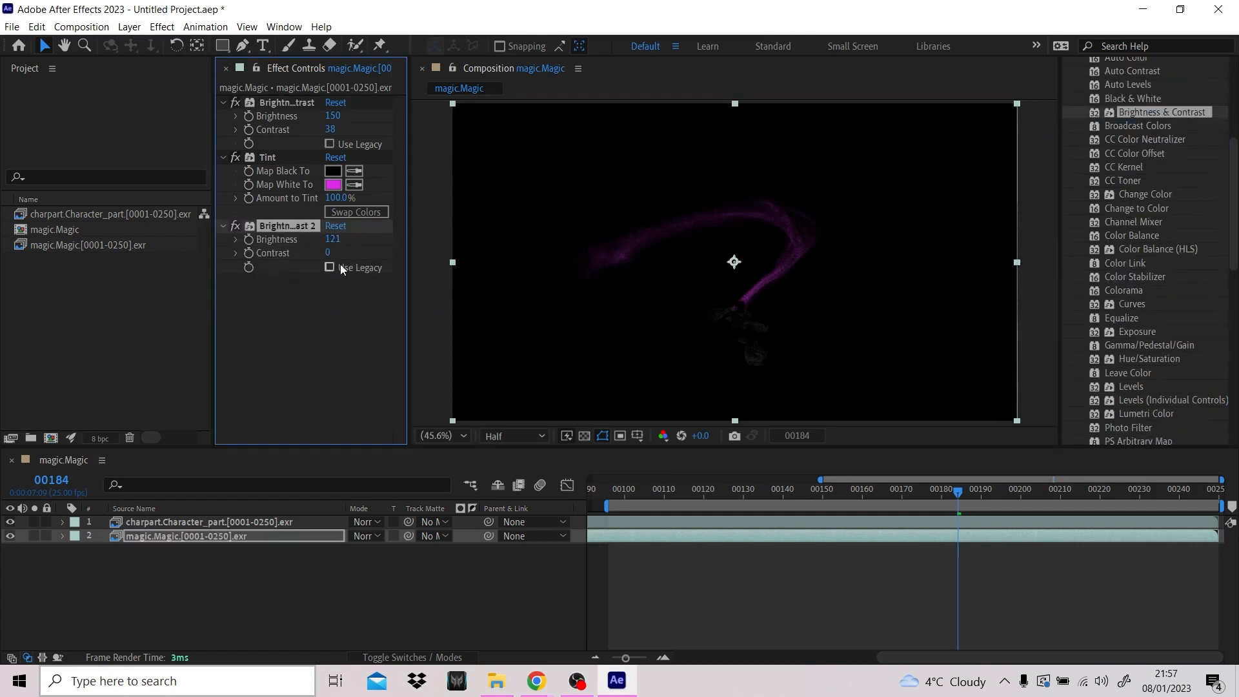
pyautogui.moveTo(338, 243); pyautogui.dragTo(349, 243)
# - Search the effects for "glow" and apply the Stylize Glow effect below the second Brightness & Contrast on the magic.Magic layer
pyautogui.scroll(5, 1152, 171)
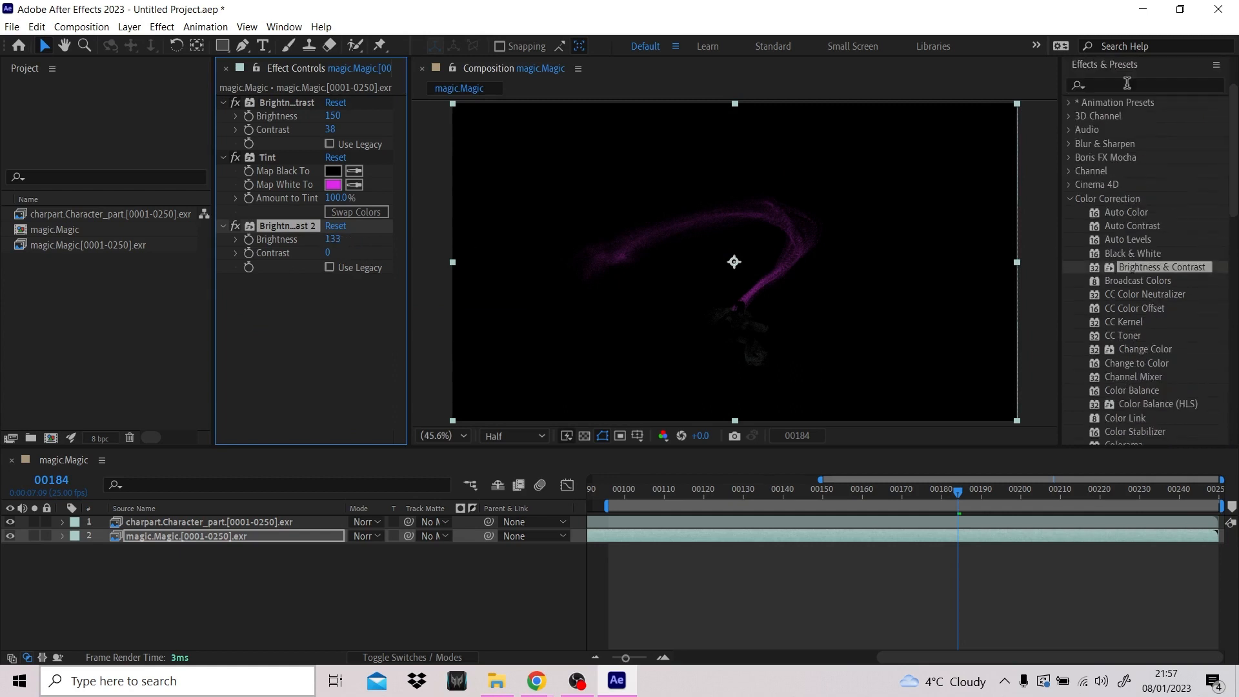
pyautogui.click(1116, 88)
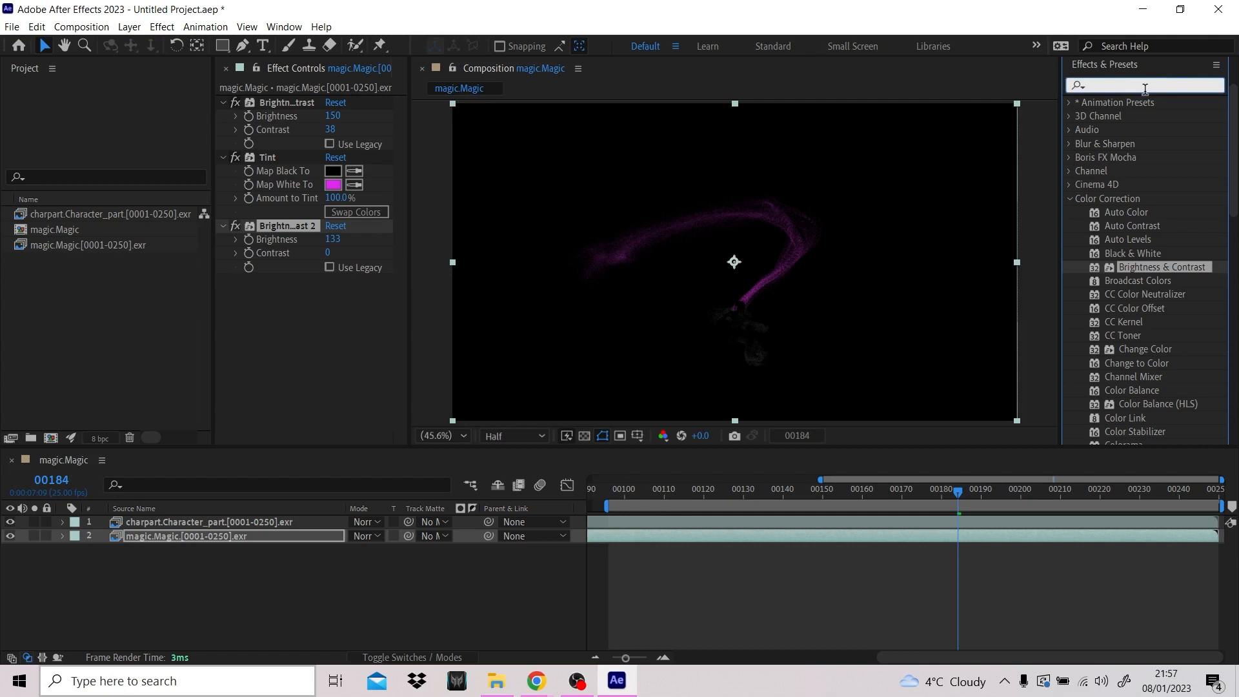
pyautogui.write('glow')
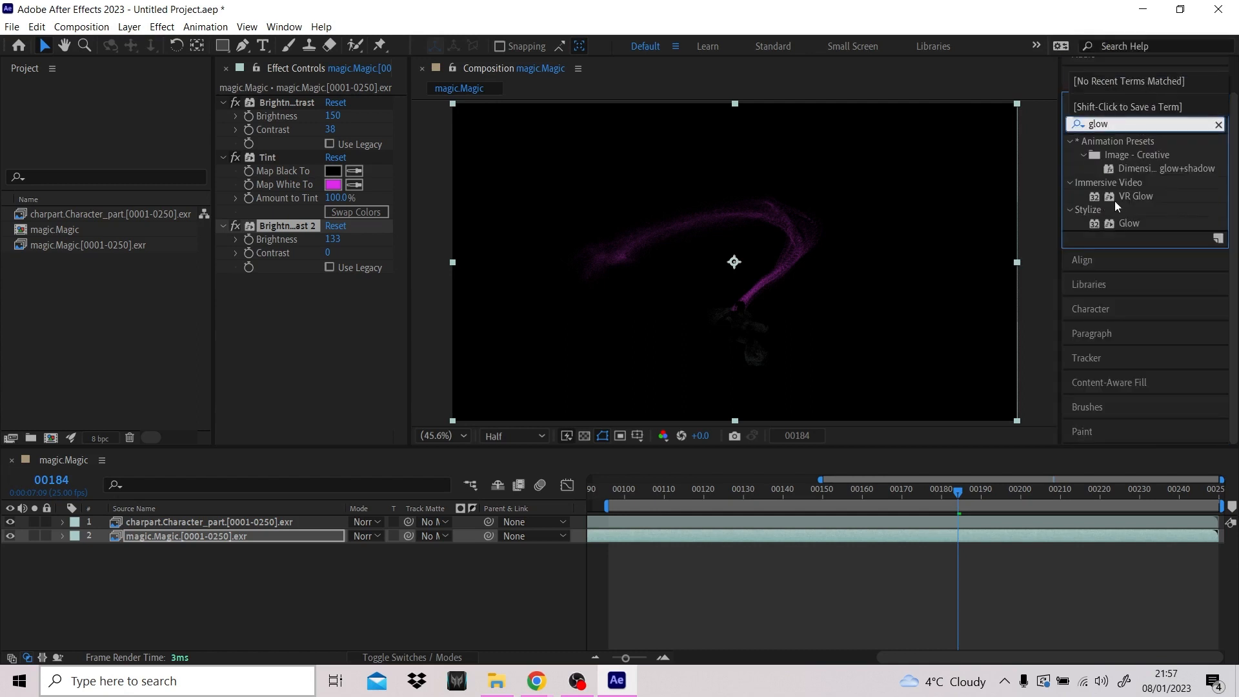
pyautogui.moveTo(1142, 217); pyautogui.dragTo(269, 309)
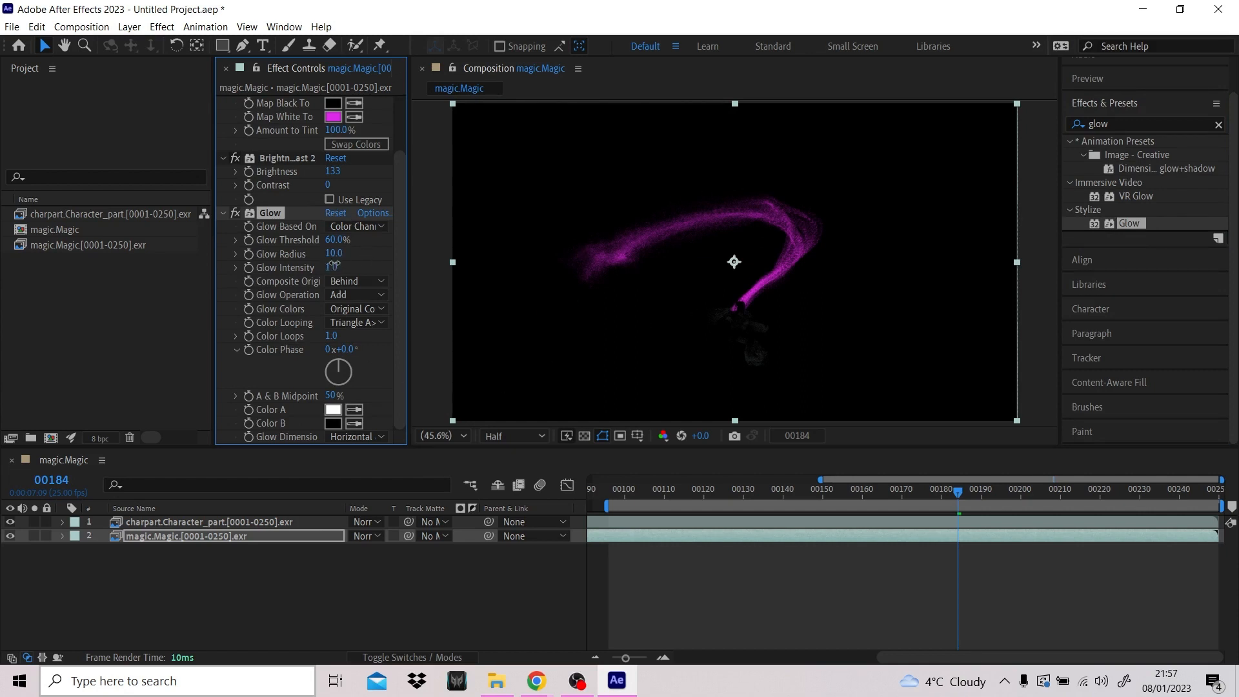
# - Set the magic.Magic layer's Glow Radius to 18 and Glow Intensity to 2.0
pyautogui.moveTo(333, 265); pyautogui.dragTo(382, 274)
pyautogui.scroll(3, 854, 257)
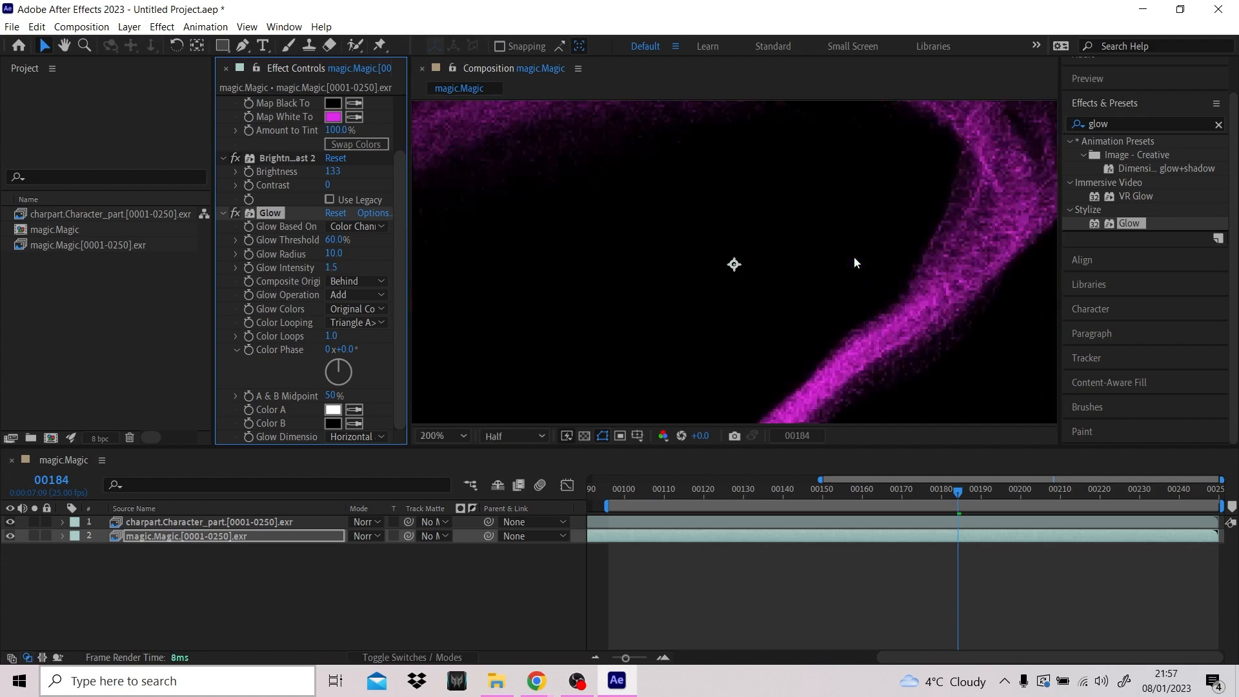
pyautogui.scroll(-1, 854, 257)
pyautogui.moveTo(332, 253)
pyautogui.mouseDown()
pyautogui.moveTo(420, 256)
pyautogui.moveTo(291, 261)
pyautogui.moveTo(647, 269)
pyautogui.moveTo(352, 281)
pyautogui.moveTo(385, 273)
pyautogui.mouseUp()
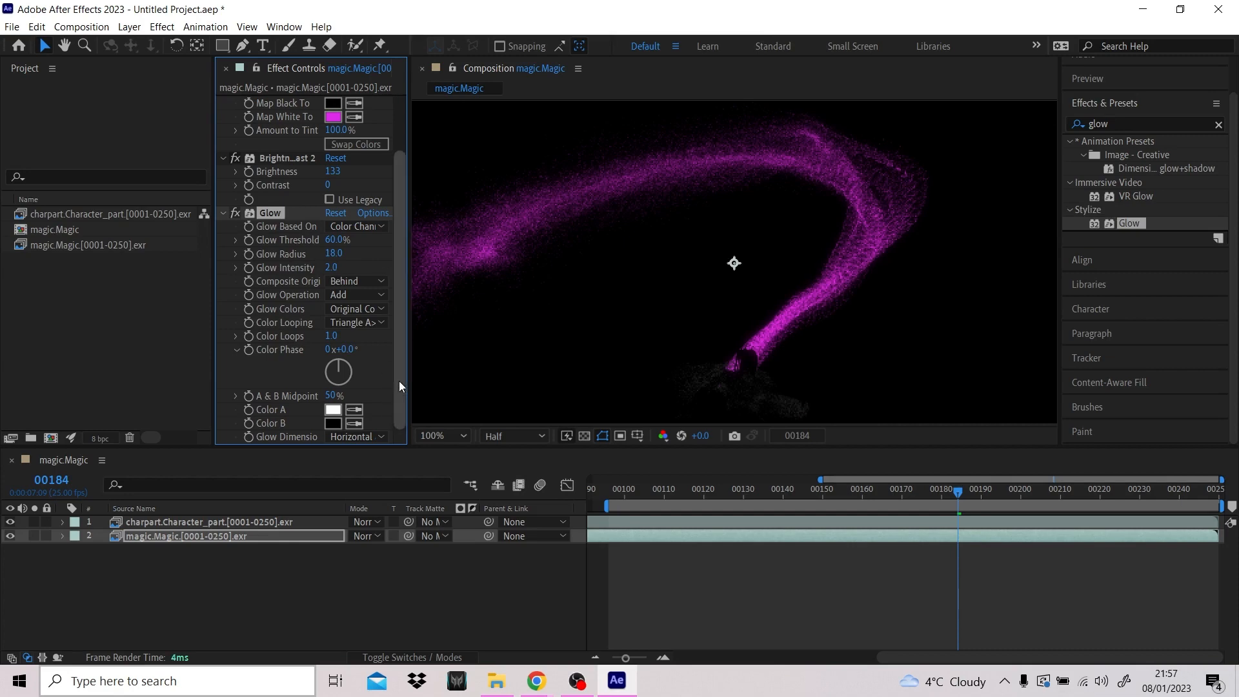
pyautogui.moveTo(399, 386); pyautogui.dragTo(401, 309)
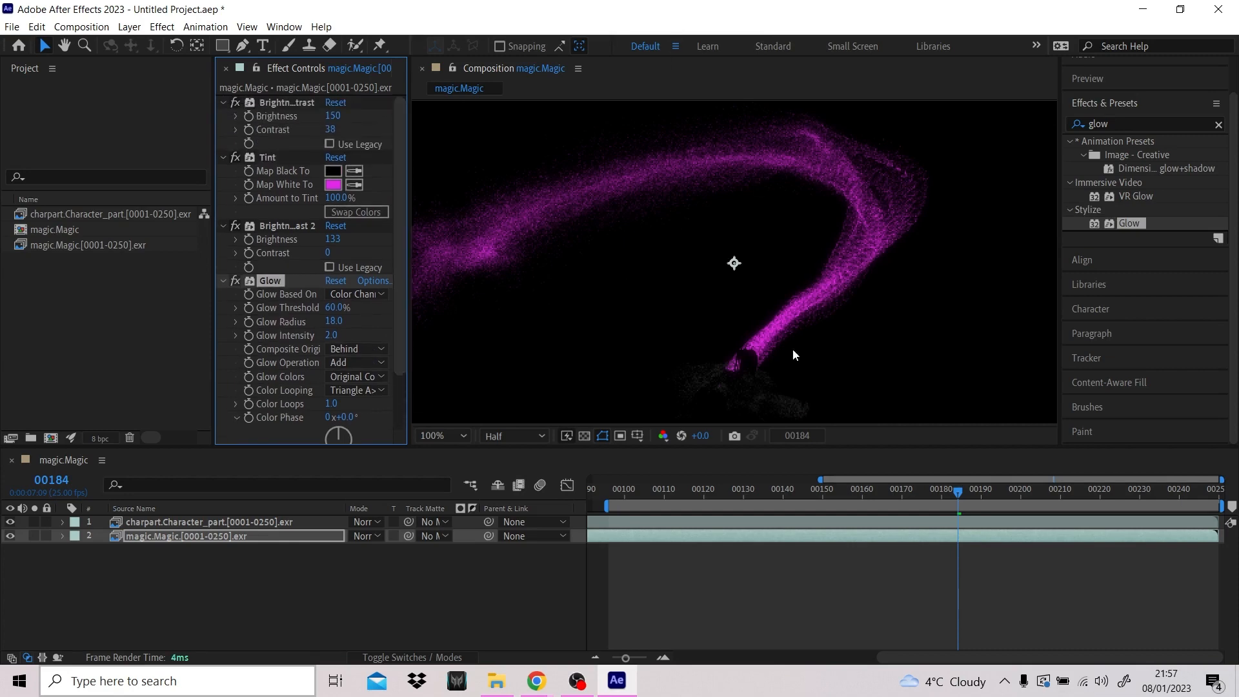
# - Try adding separate Glow, Brightness & Contrast and Tint effects to the charpart.Character_part layer
pyautogui.click(165, 521)
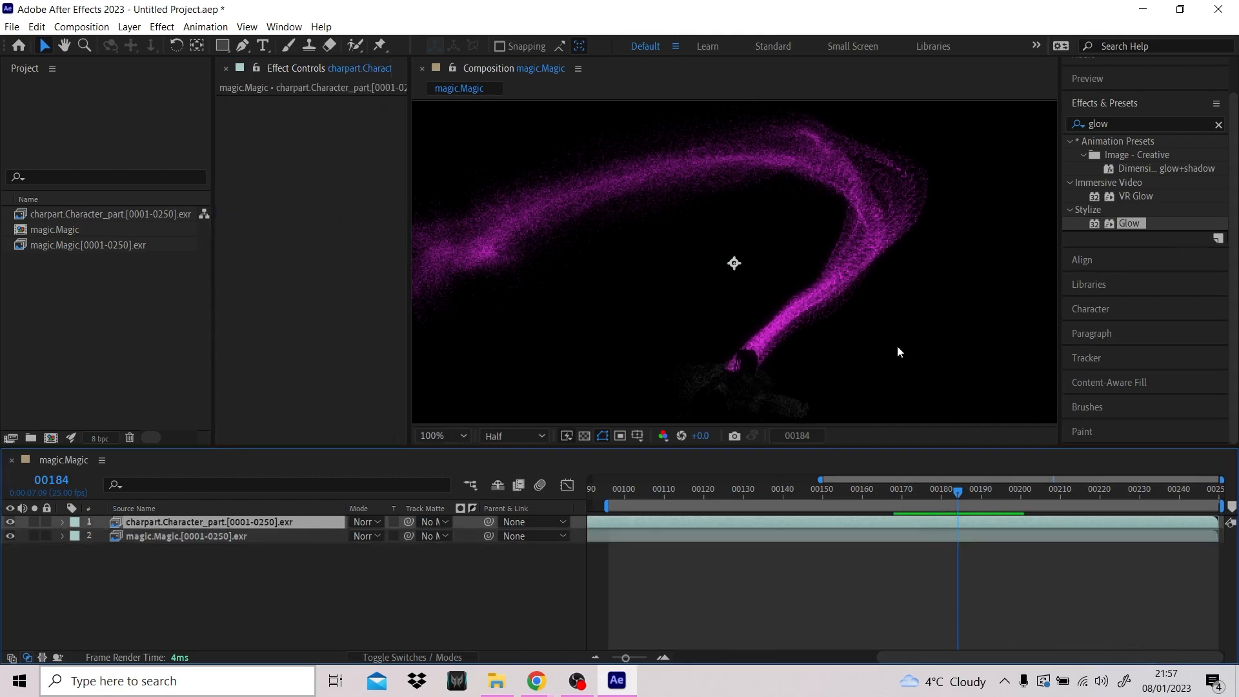
pyautogui.moveTo(897, 346); pyautogui.dragTo(893, 237, button='middle')
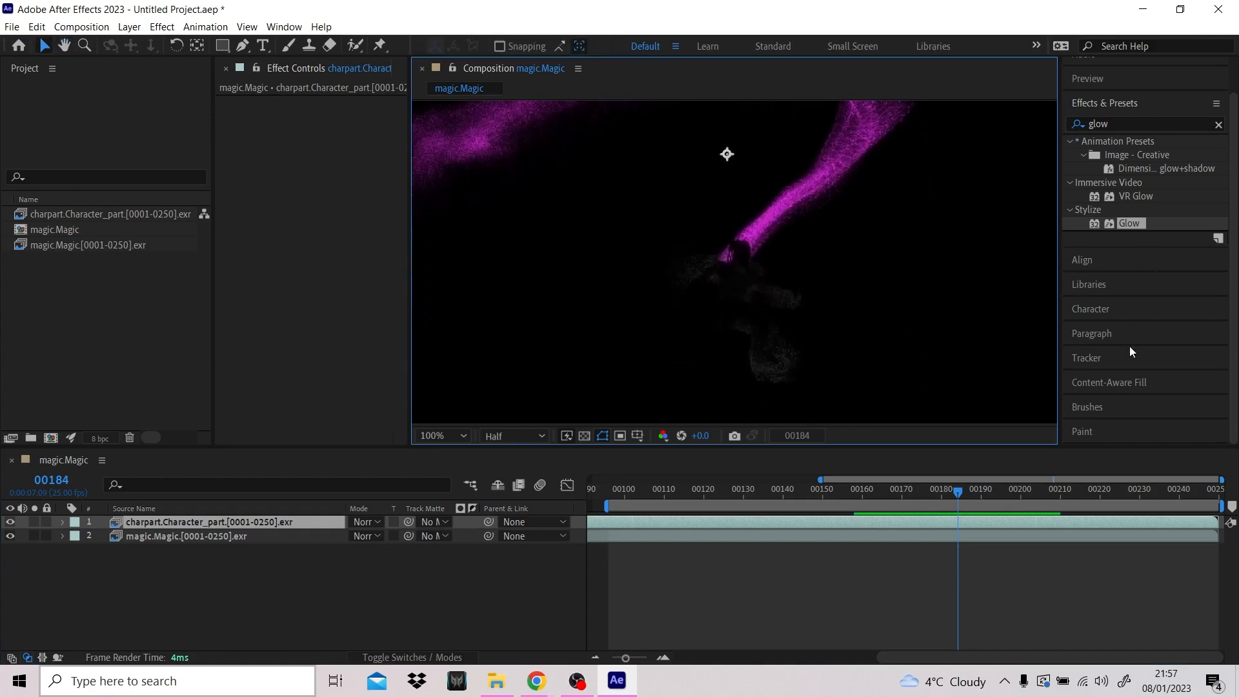
pyautogui.moveTo(1148, 224); pyautogui.dragTo(316, 226)
pyautogui.click(1128, 124)
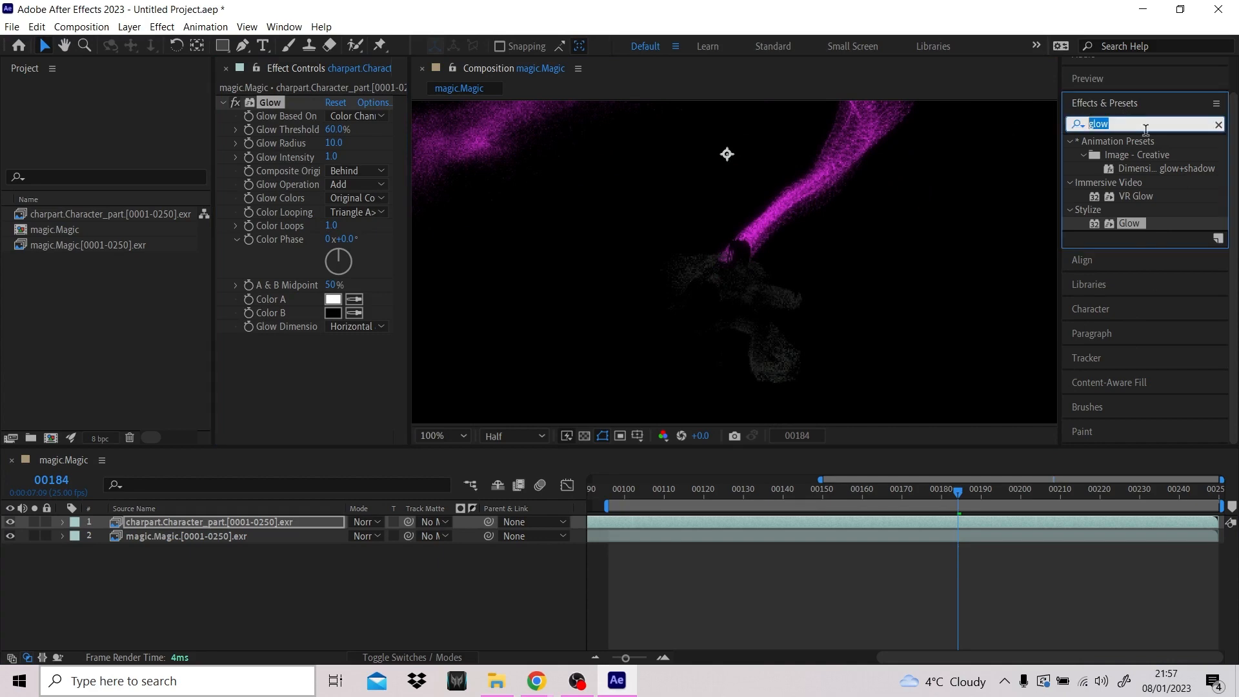
pyautogui.click(1218, 124)
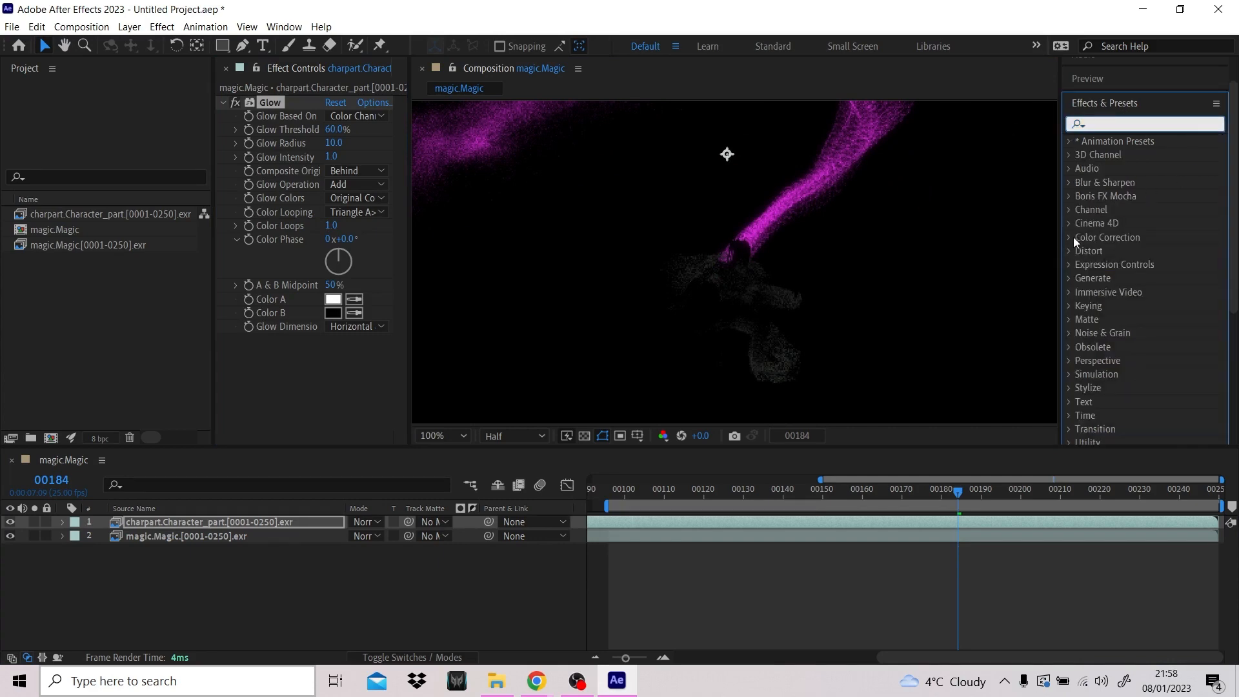
pyautogui.click(1073, 237)
pyautogui.doubleClick(1161, 306)
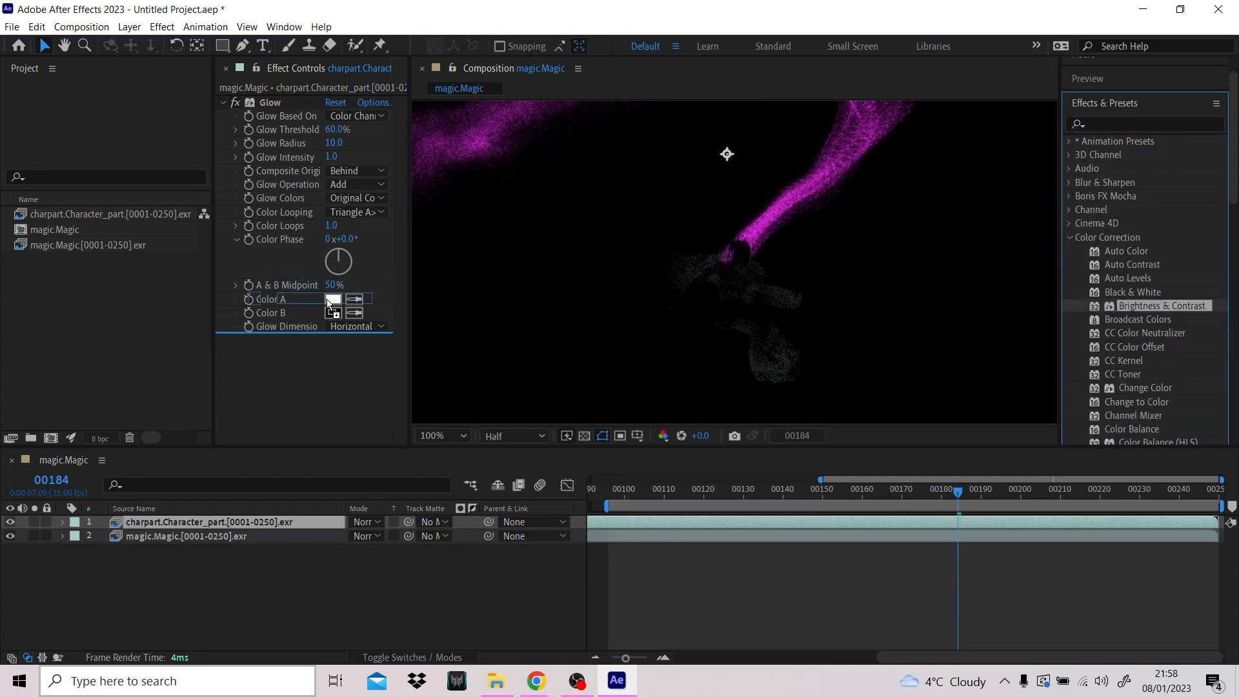
pyautogui.scroll(-8, 1154, 307)
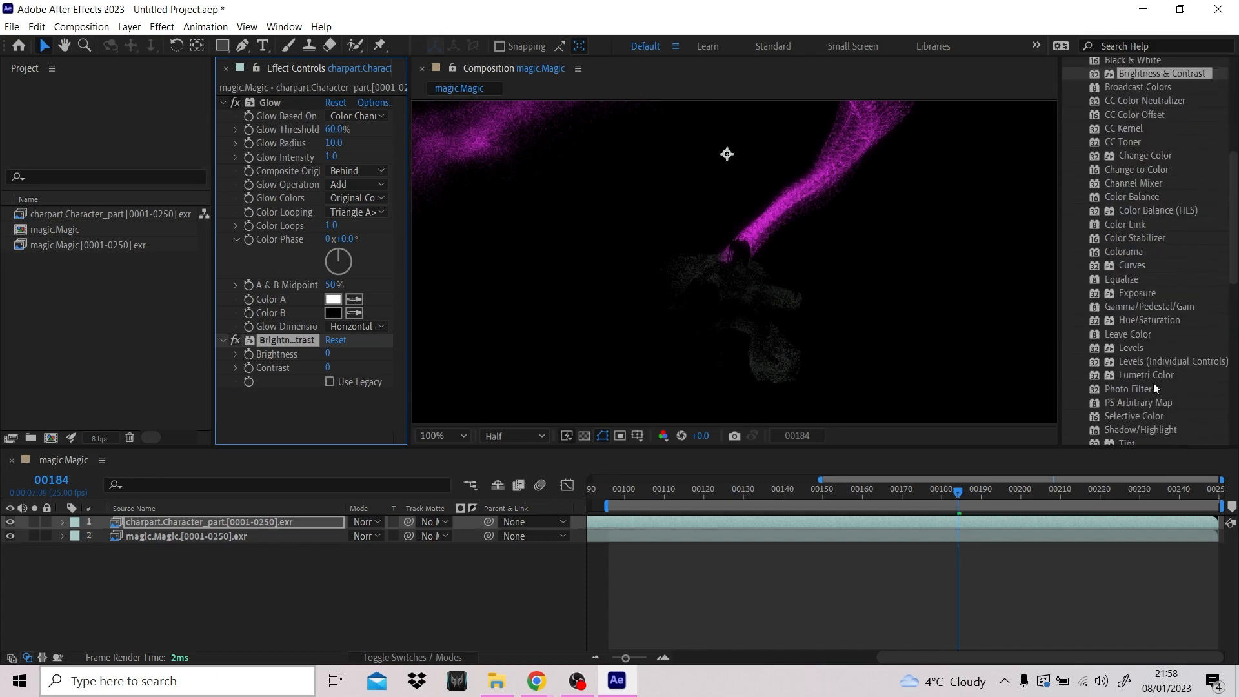
pyautogui.moveTo(1144, 328); pyautogui.dragTo(350, 398)
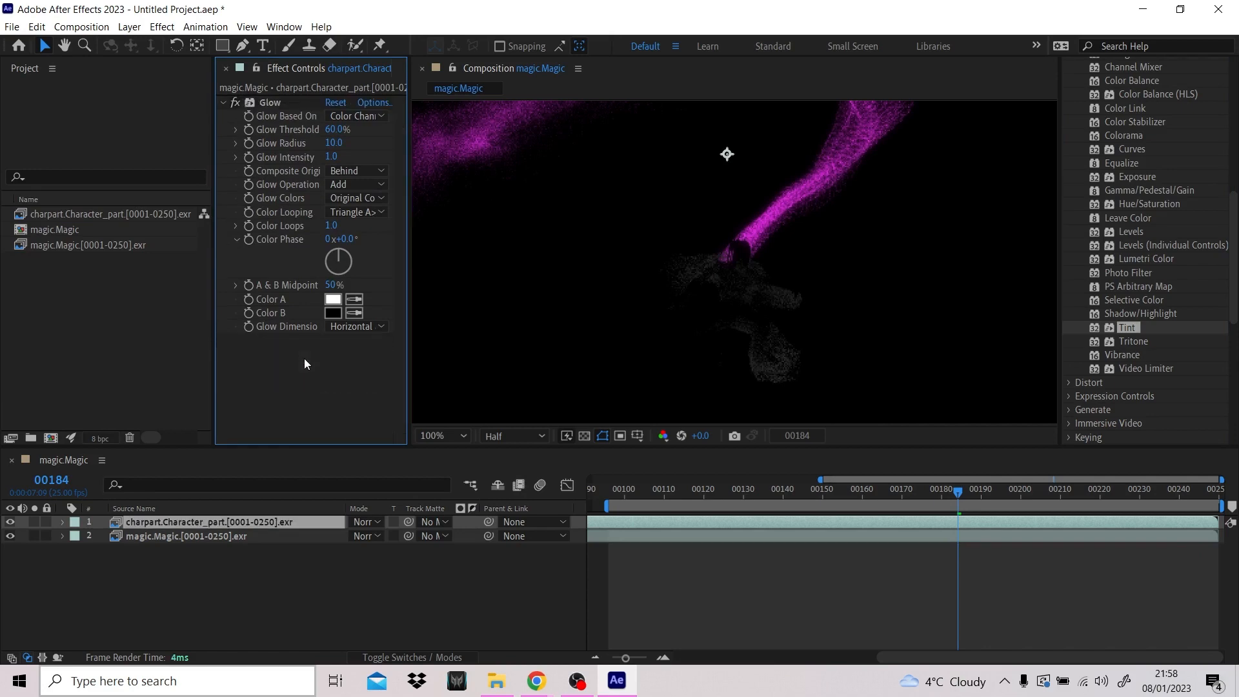
# - Copy all four effects from the magic.Magic layer, from Brightness & Contrast to Glow, and paste them onto the charpart.Character_part layer
pyautogui.click(257, 537)
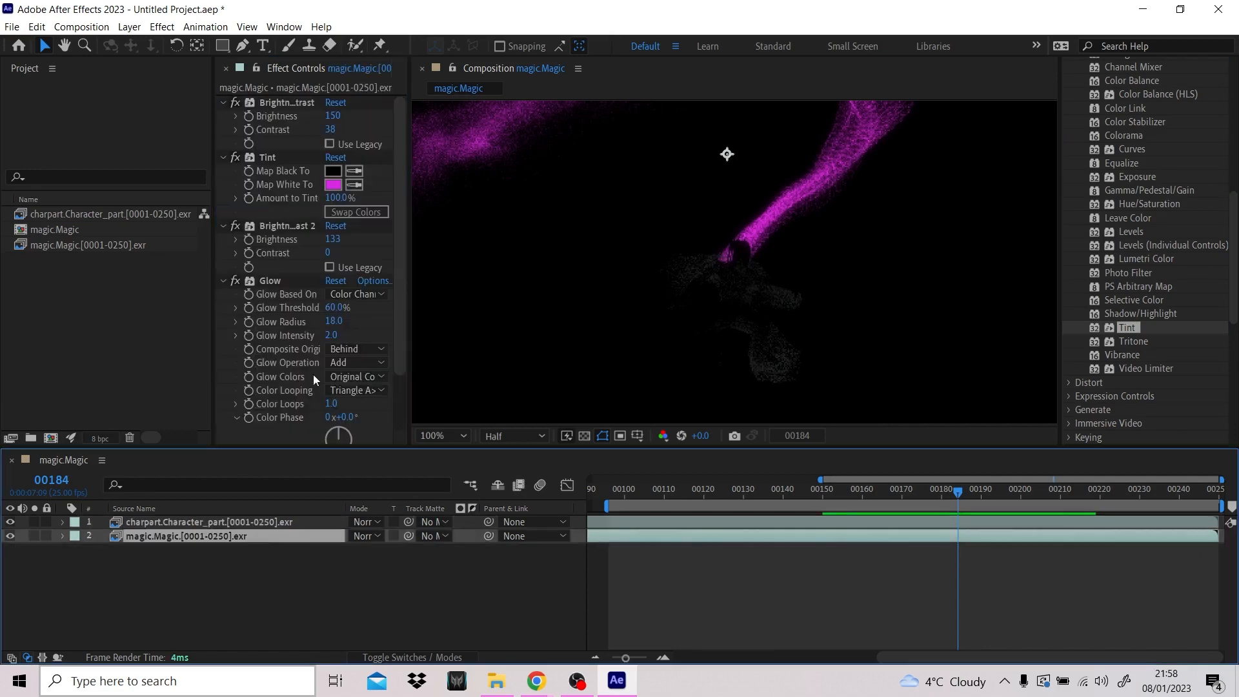
pyautogui.click(313, 102)
pyautogui.keyDown('shift'); pyautogui.click(306, 286); pyautogui.keyUp('shift')
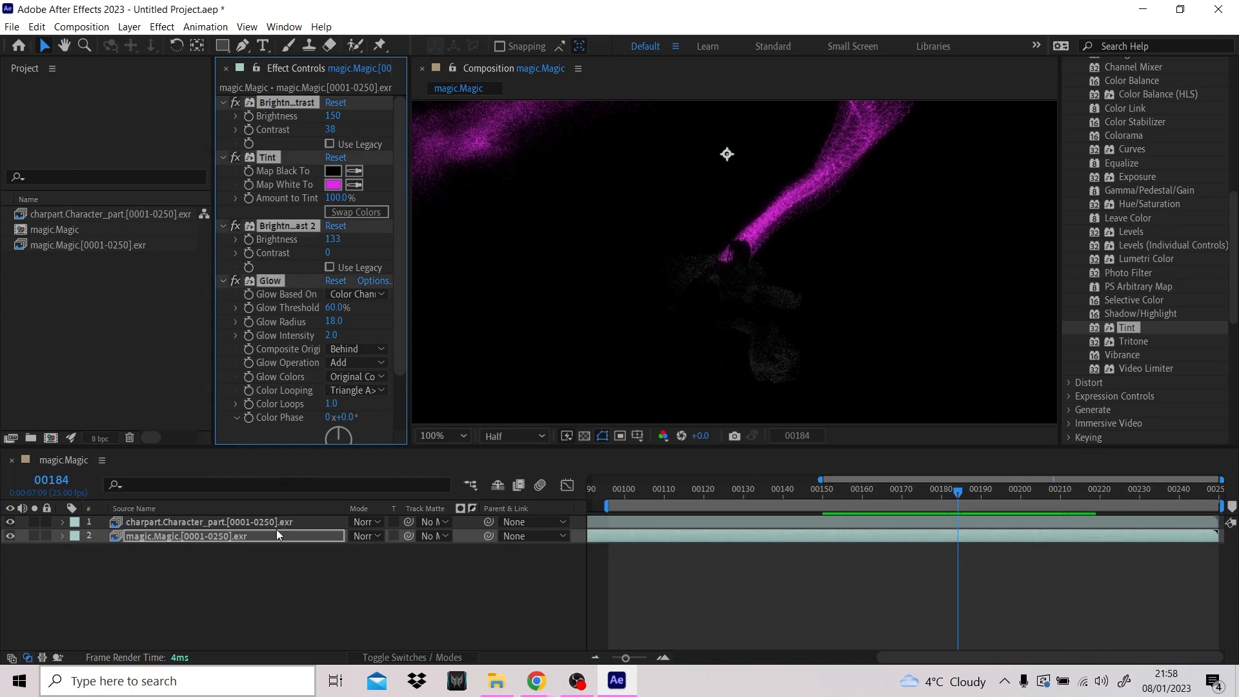
pyautogui.click(296, 519)
pyautogui.hotkey('ctrl', 'v')
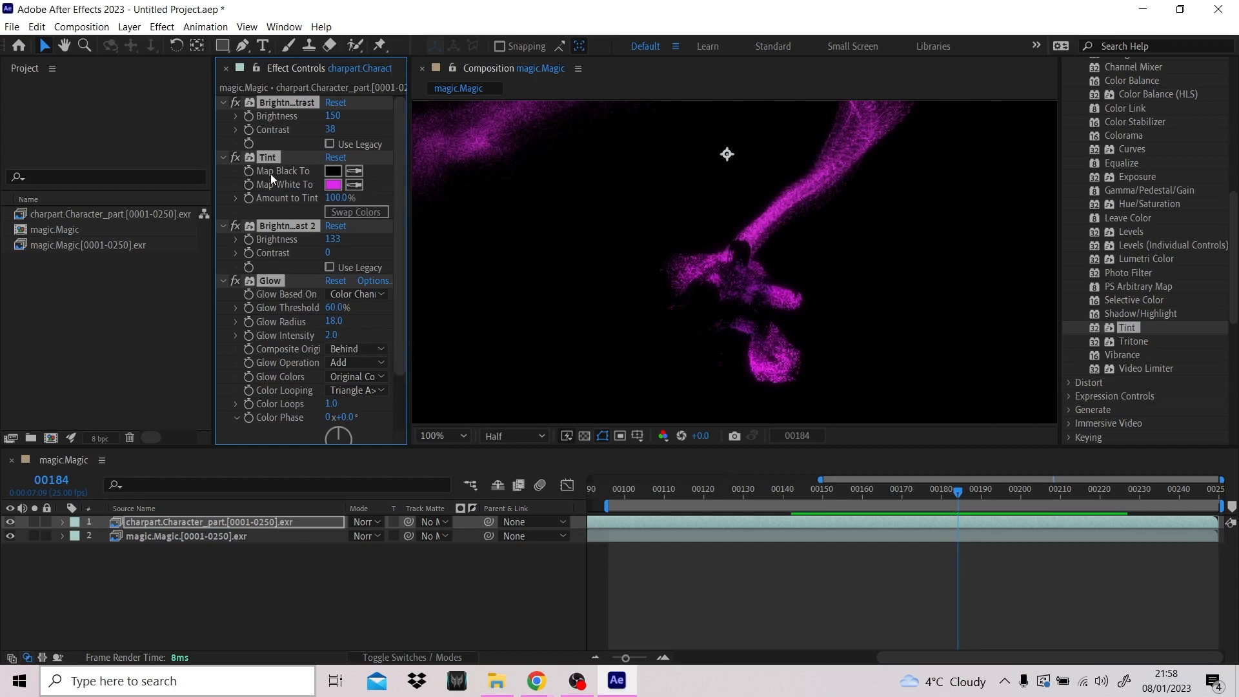
# - Shift the charpart.Character_part layer's Tint white mapping from magenta to purple, judging the colour at frame 196
pyautogui.click(331, 186)
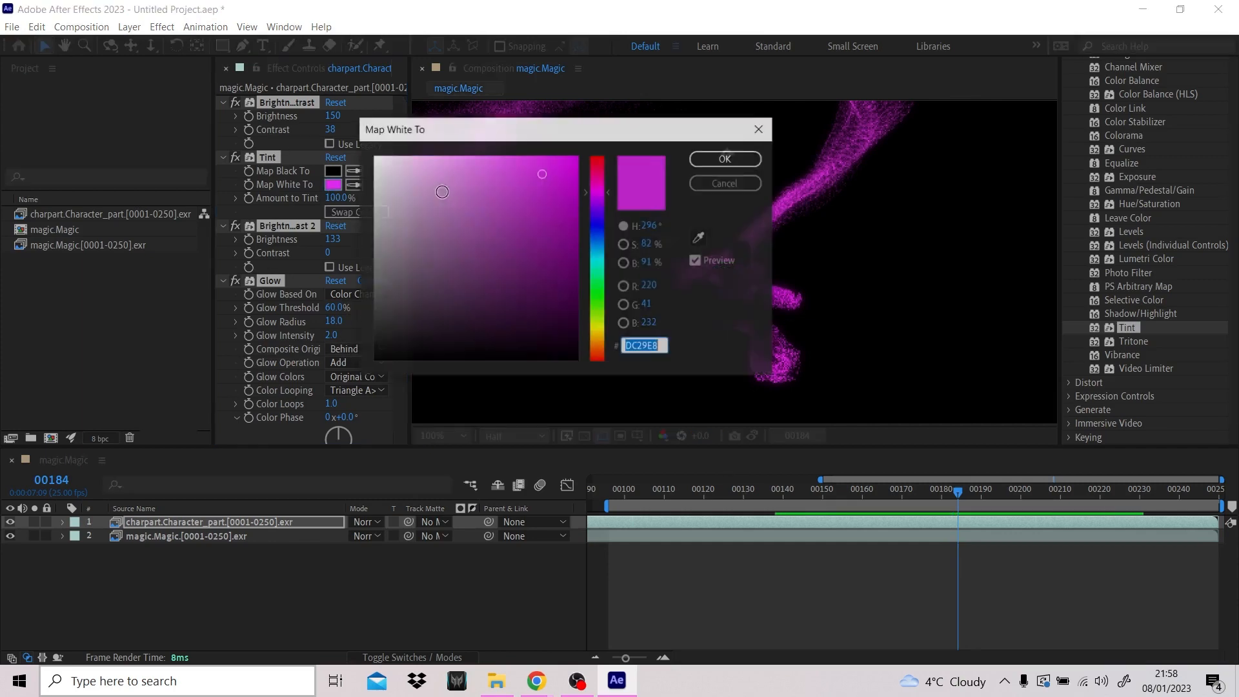
pyautogui.click(598, 208)
pyautogui.click(726, 158)
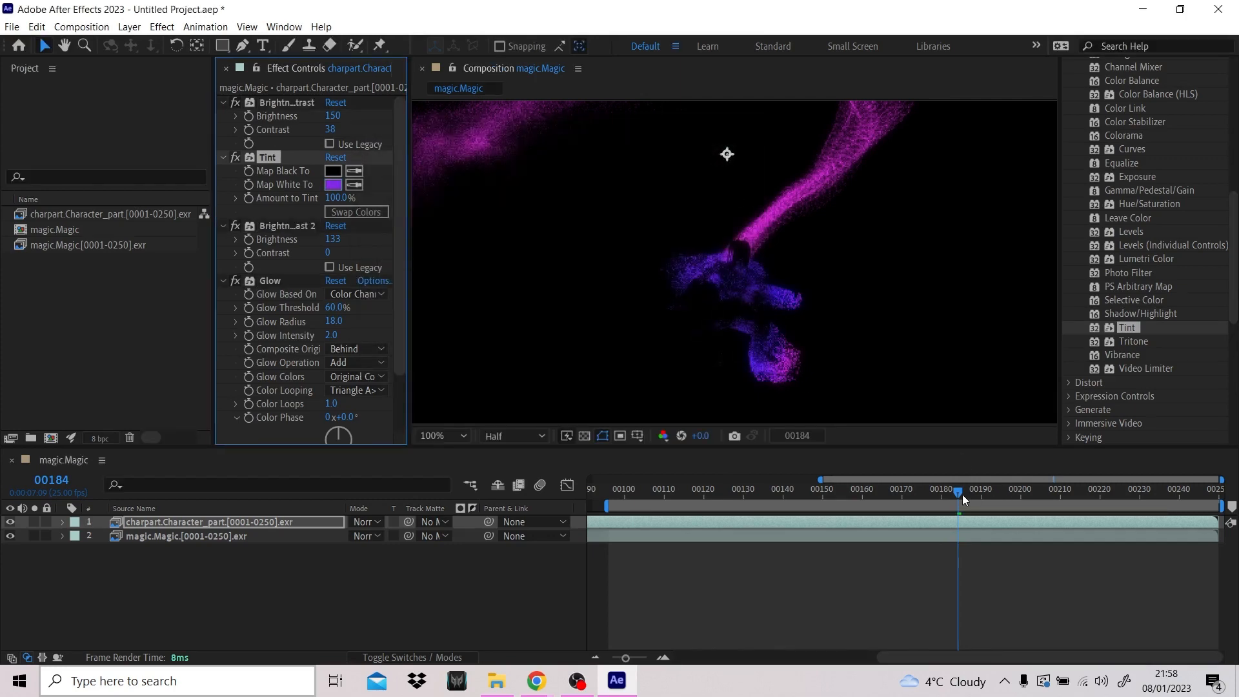
pyautogui.moveTo(962, 494); pyautogui.dragTo(1012, 486)
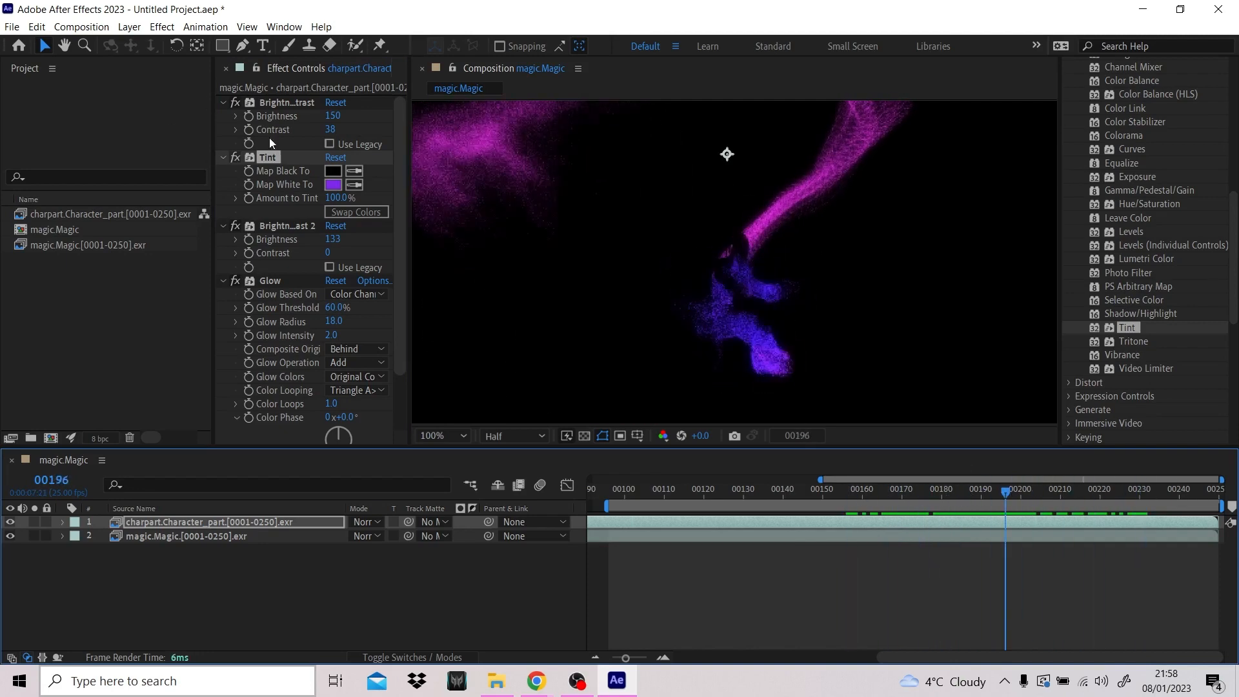
pyautogui.click(333, 185)
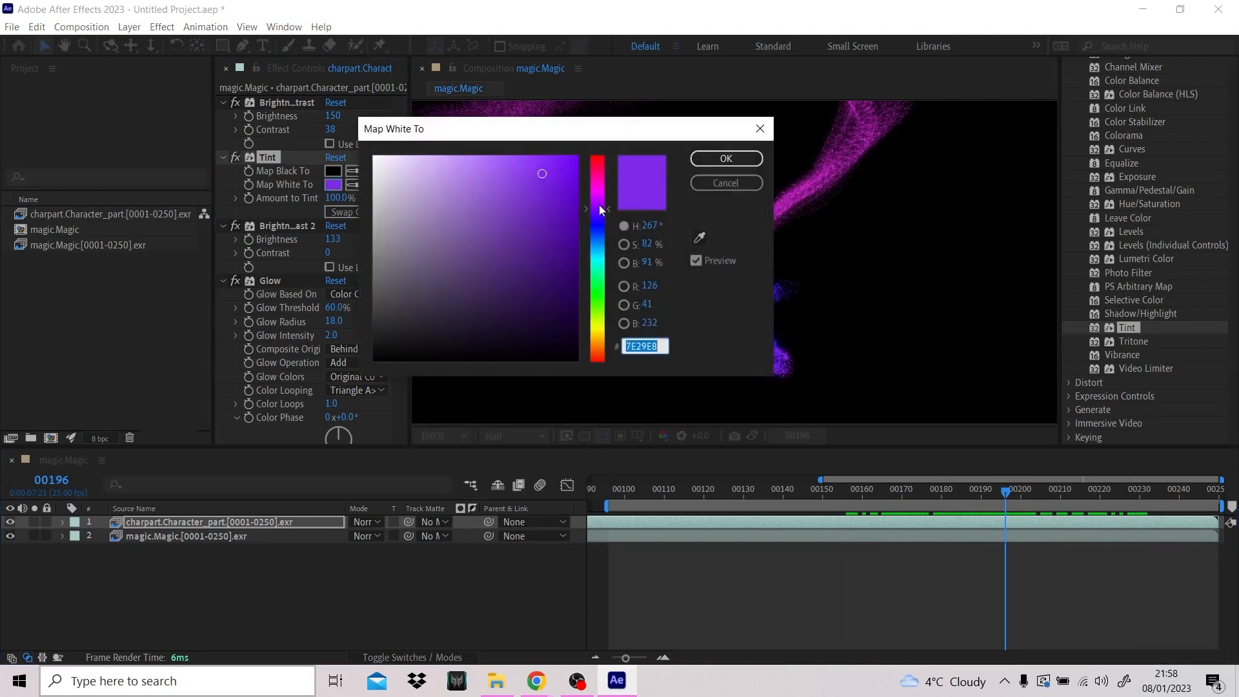
pyautogui.click(601, 202)
pyautogui.click(725, 158)
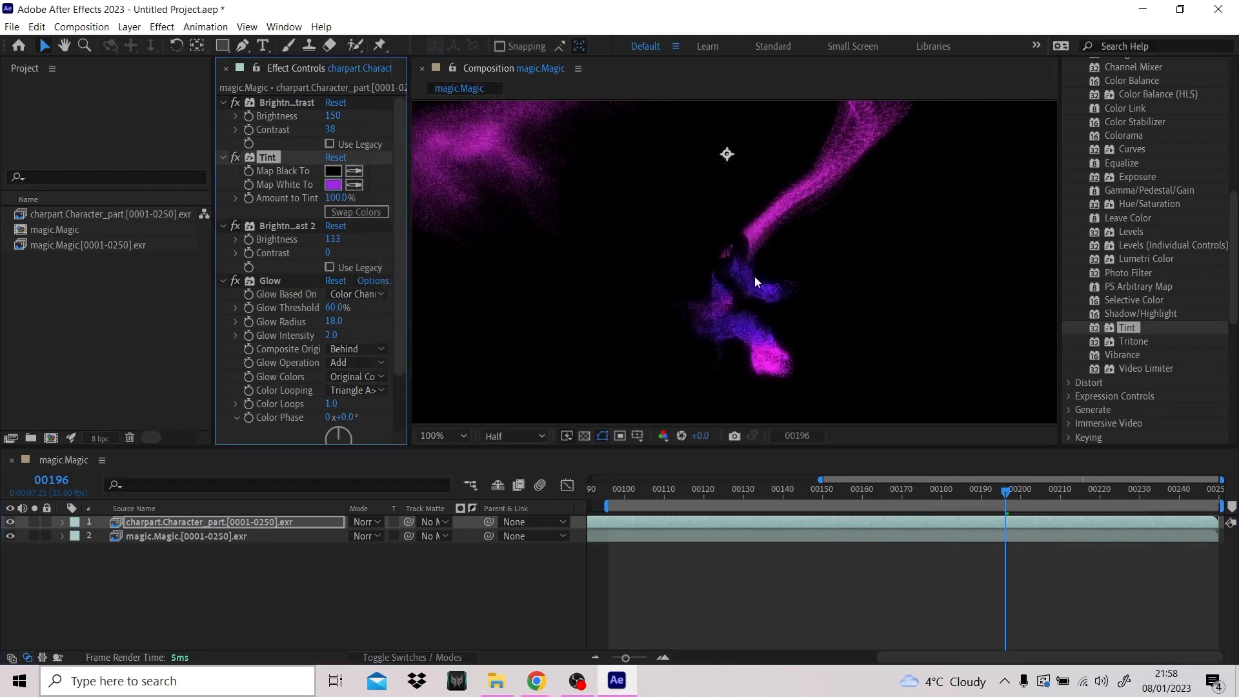
# - Examine both tinted layers up close and fitted to the view at frames 199 and 188, and select the magic.Magic layer
pyautogui.moveTo(1011, 491)
pyautogui.mouseDown()
pyautogui.moveTo(1078, 490)
pyautogui.moveTo(868, 490)
pyautogui.moveTo(1016, 490)
pyautogui.mouseUp()
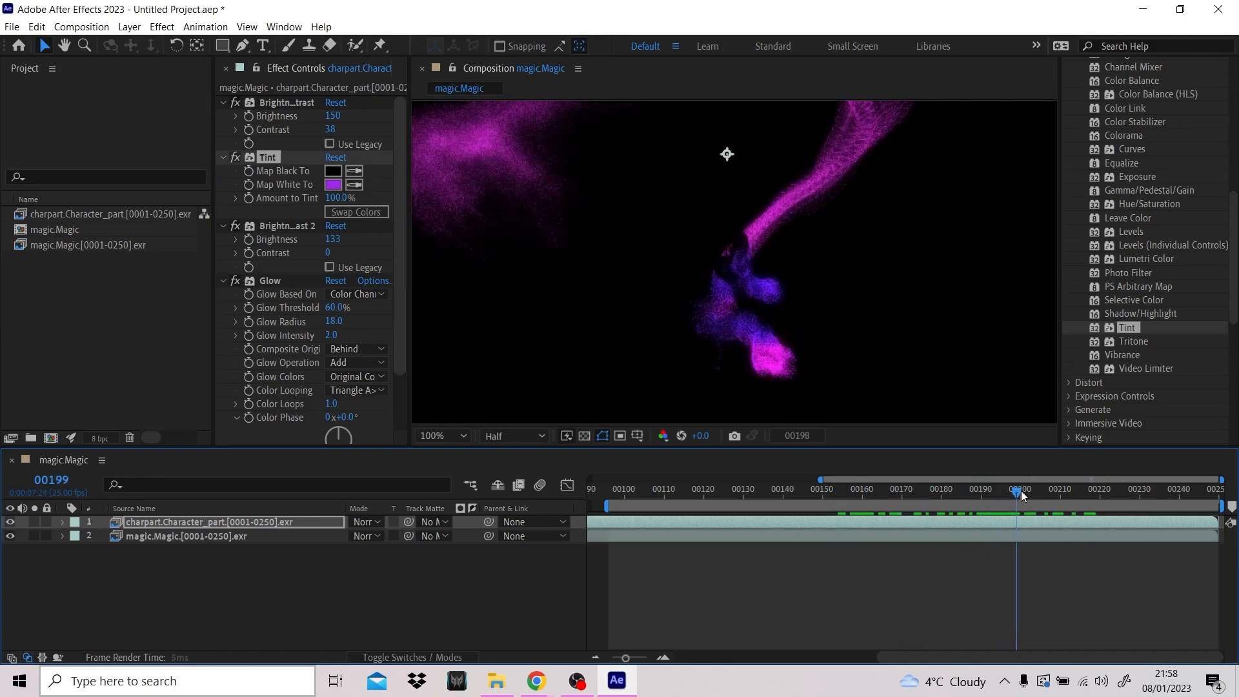
pyautogui.scroll(-4, 860, 323)
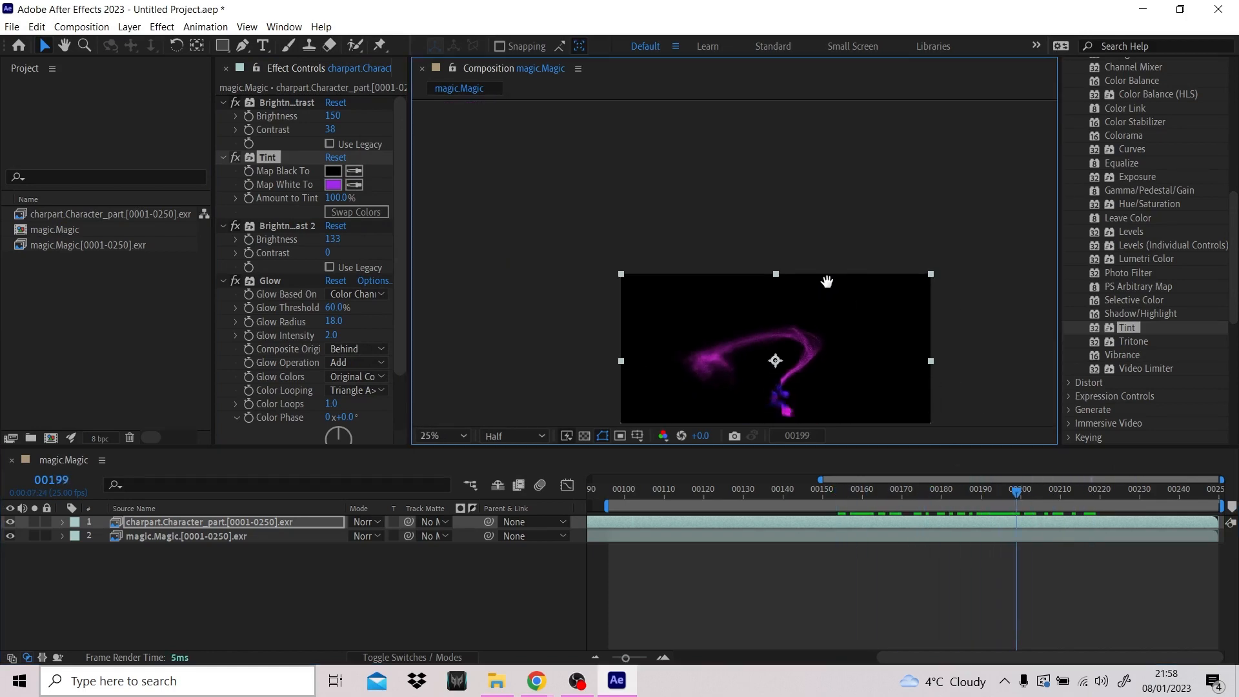
pyautogui.scroll(2, 800, 330)
pyautogui.scroll(1, 801, 327)
pyautogui.moveTo(814, 336); pyautogui.dragTo(800, 279, button='middle')
pyautogui.scroll(-1, 829, 276)
pyautogui.scroll(-1, 834, 250)
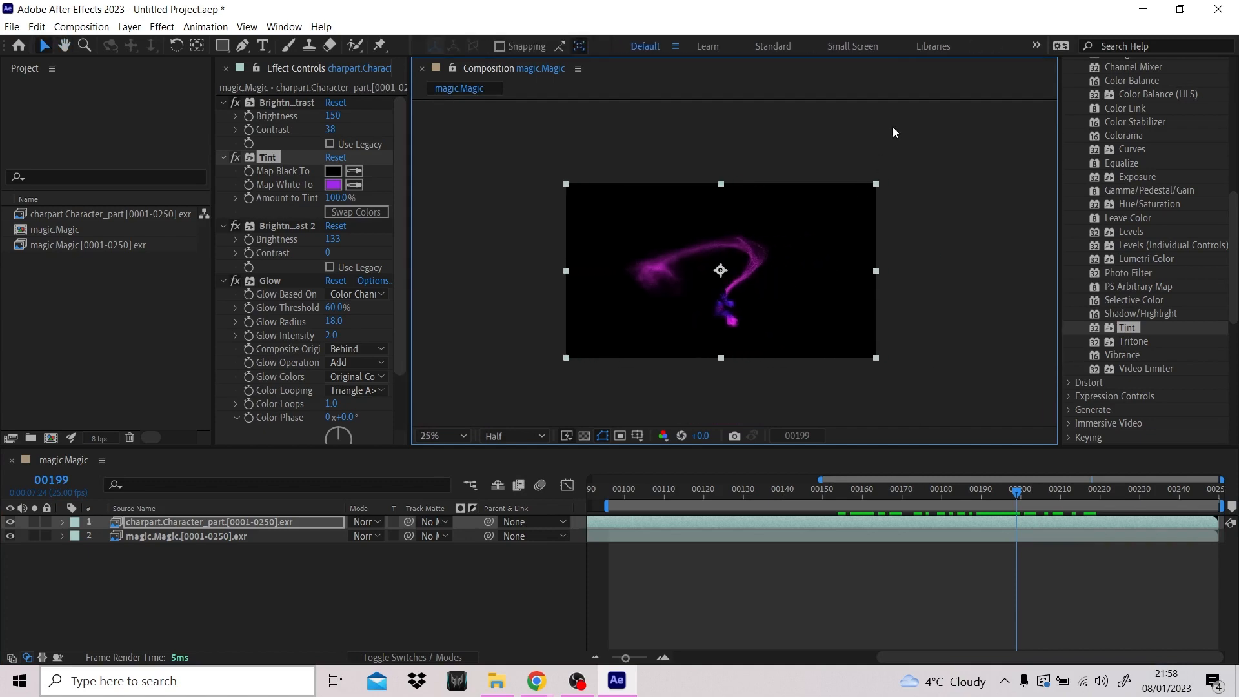
pyautogui.click(451, 436)
pyautogui.click(491, 148)
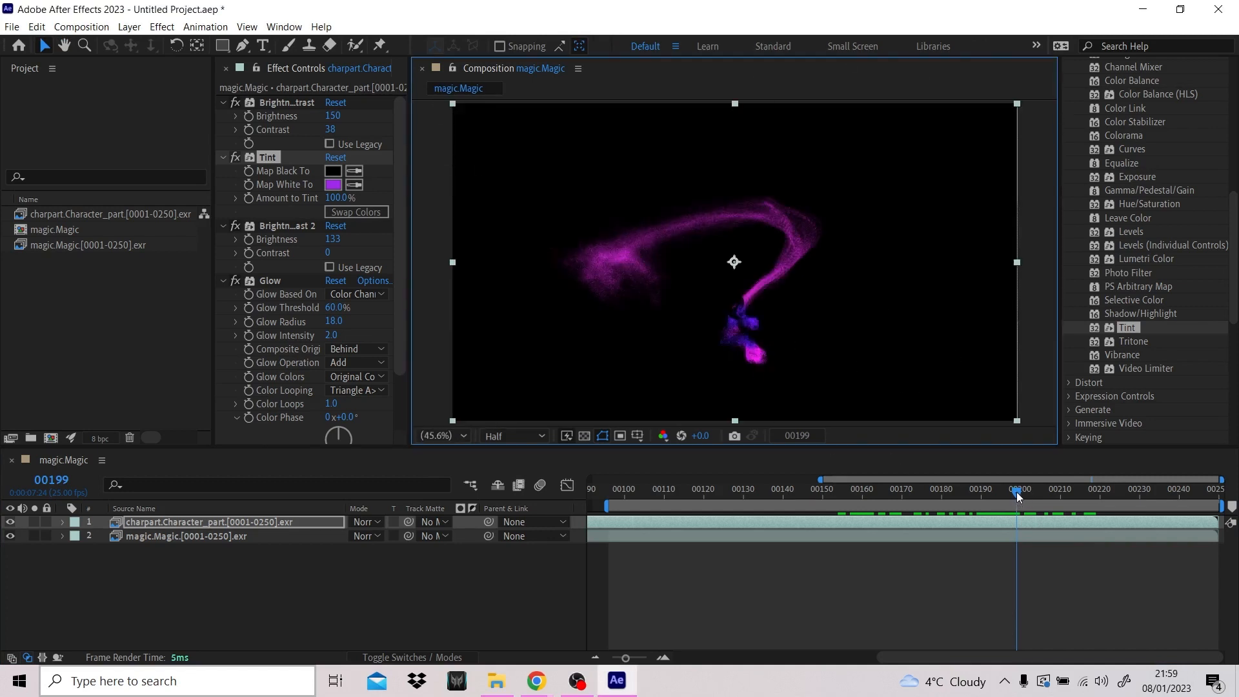
pyautogui.moveTo(1018, 493); pyautogui.dragTo(973, 494)
pyautogui.click(255, 536)
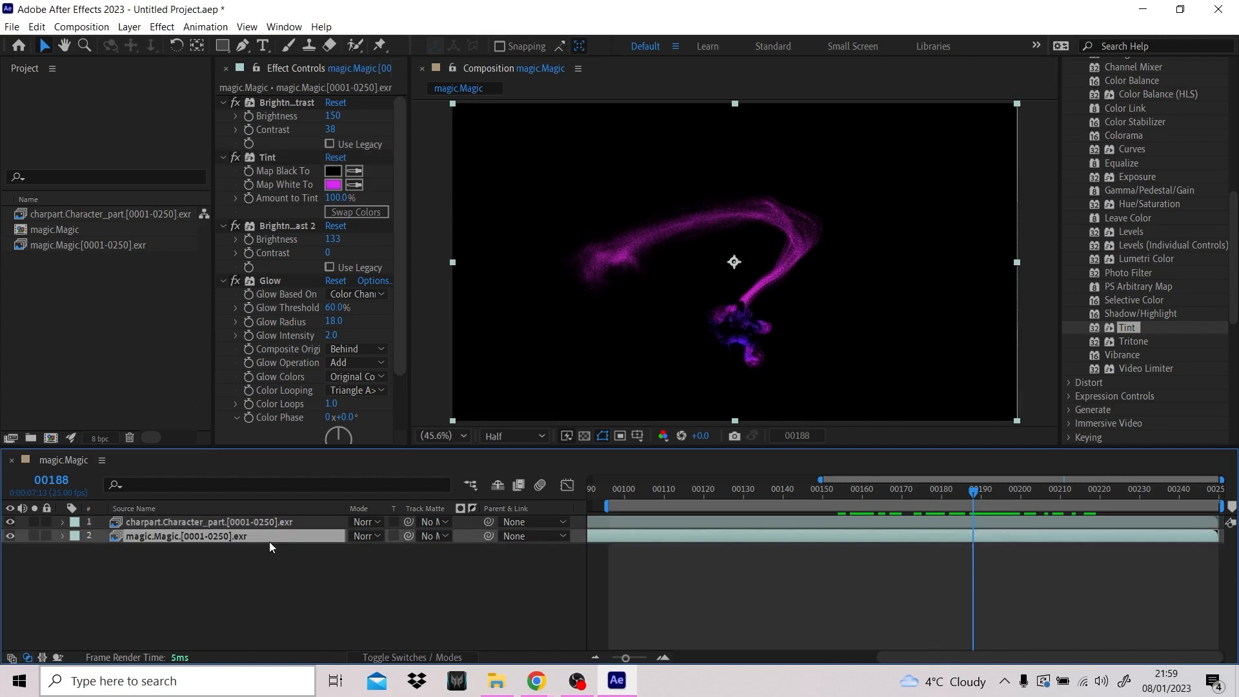
# - Duplicate the magic.Magic layer, compare the effect with the duplicate hidden and shown, and check it at frame 191
pyautogui.hotkey('ctrl', 'd')
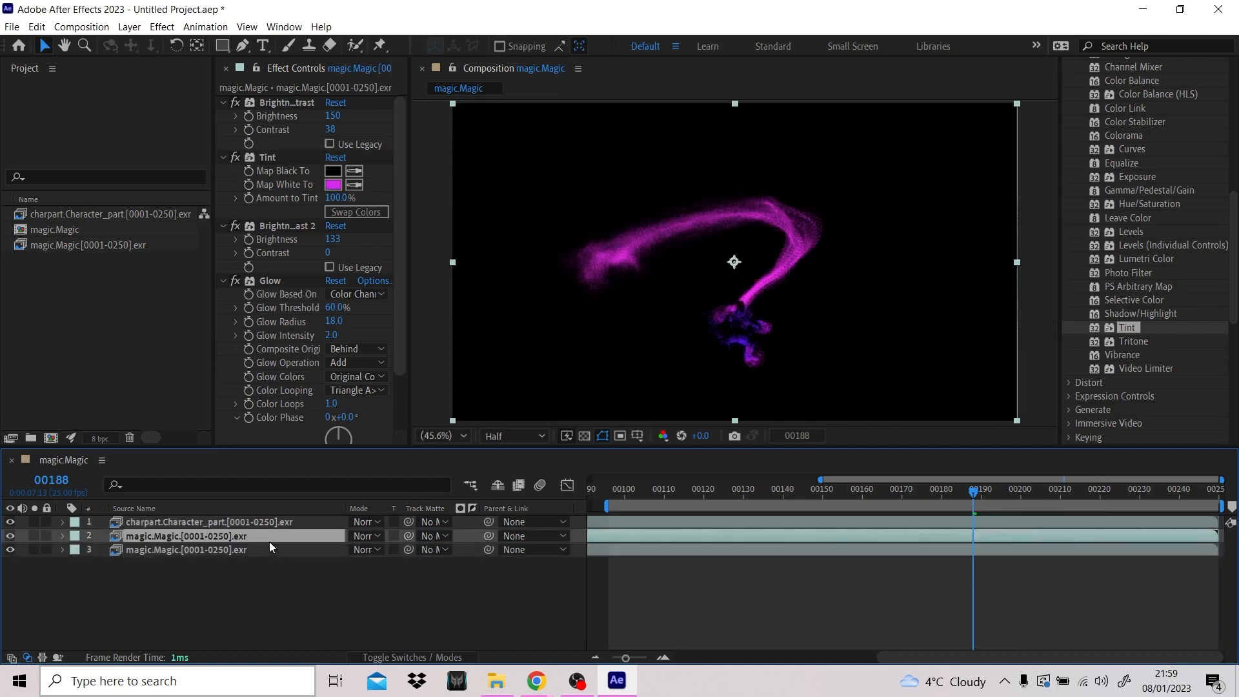
pyautogui.click(8, 535)
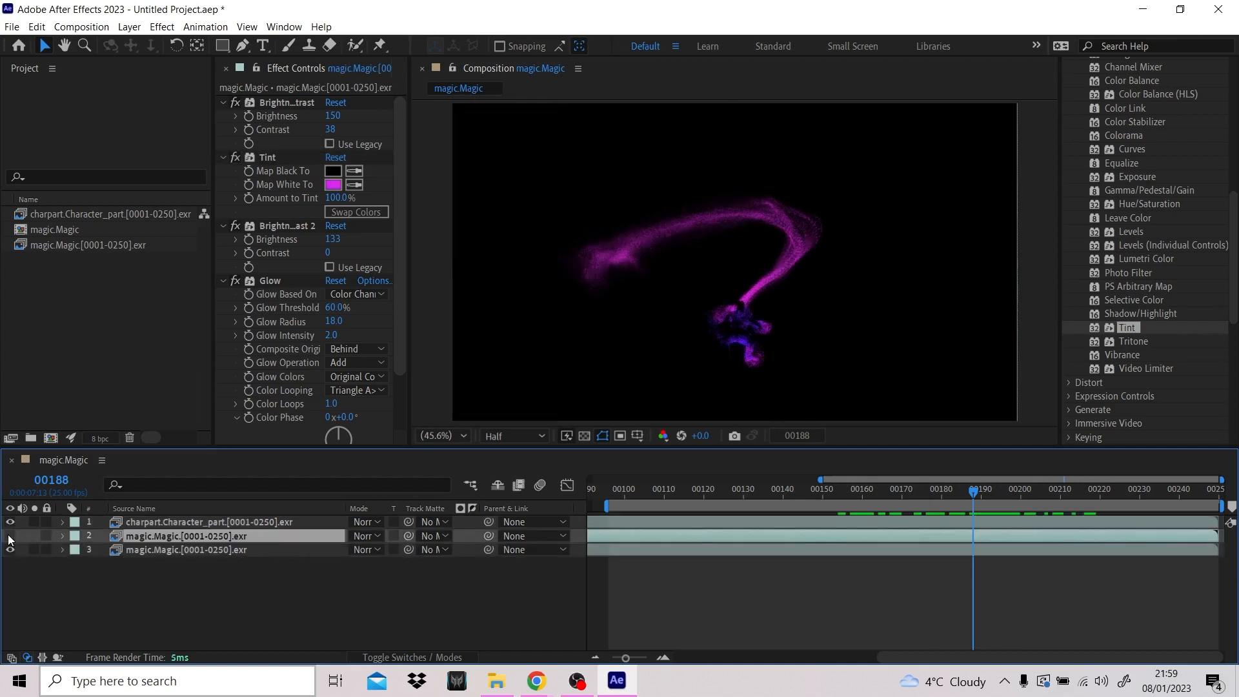
pyautogui.click(8, 535)
pyautogui.click(9, 535)
pyautogui.click(8, 535)
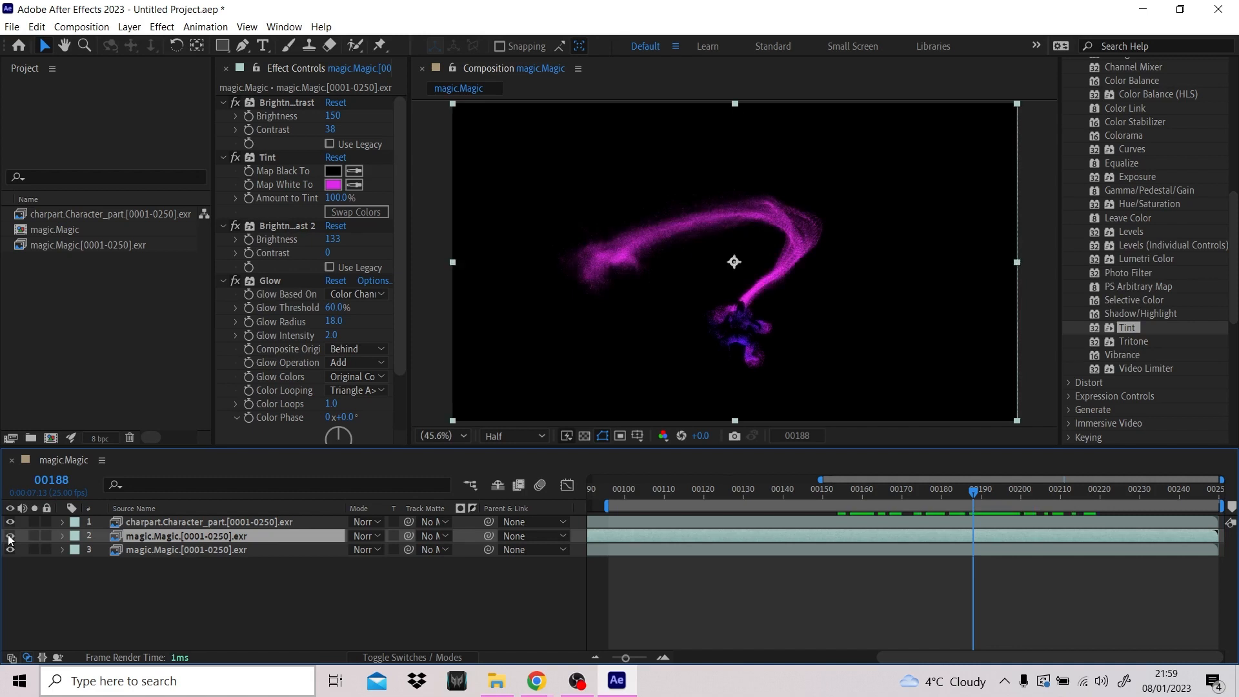
pyautogui.click(149, 522)
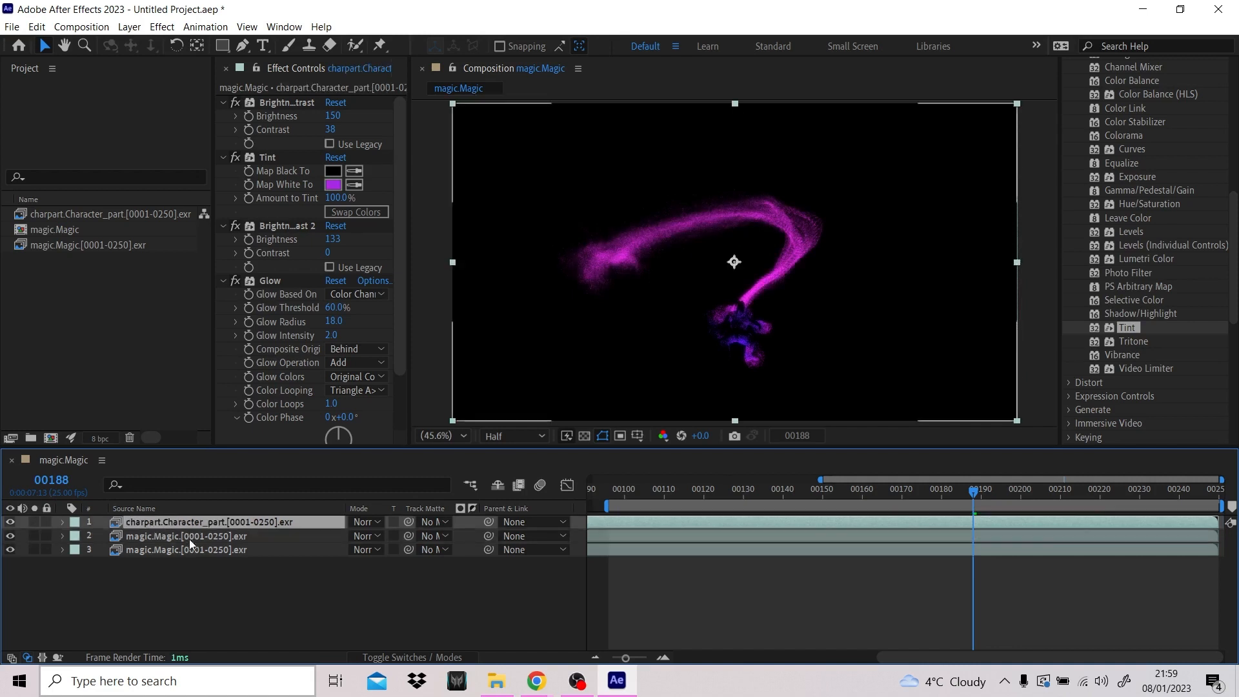
pyautogui.click(303, 596)
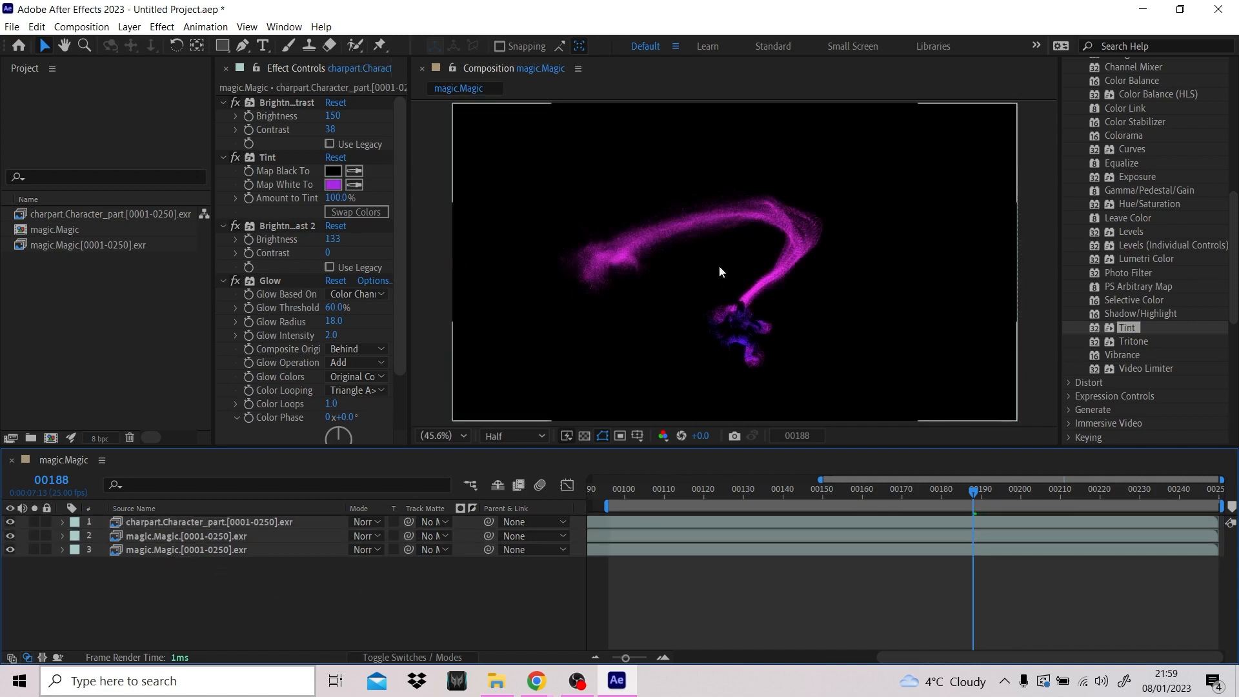
pyautogui.moveTo(969, 489)
pyautogui.mouseDown()
pyautogui.moveTo(865, 490)
pyautogui.moveTo(1008, 490)
pyautogui.moveTo(959, 502)
pyautogui.moveTo(985, 498)
pyautogui.mouseUp()
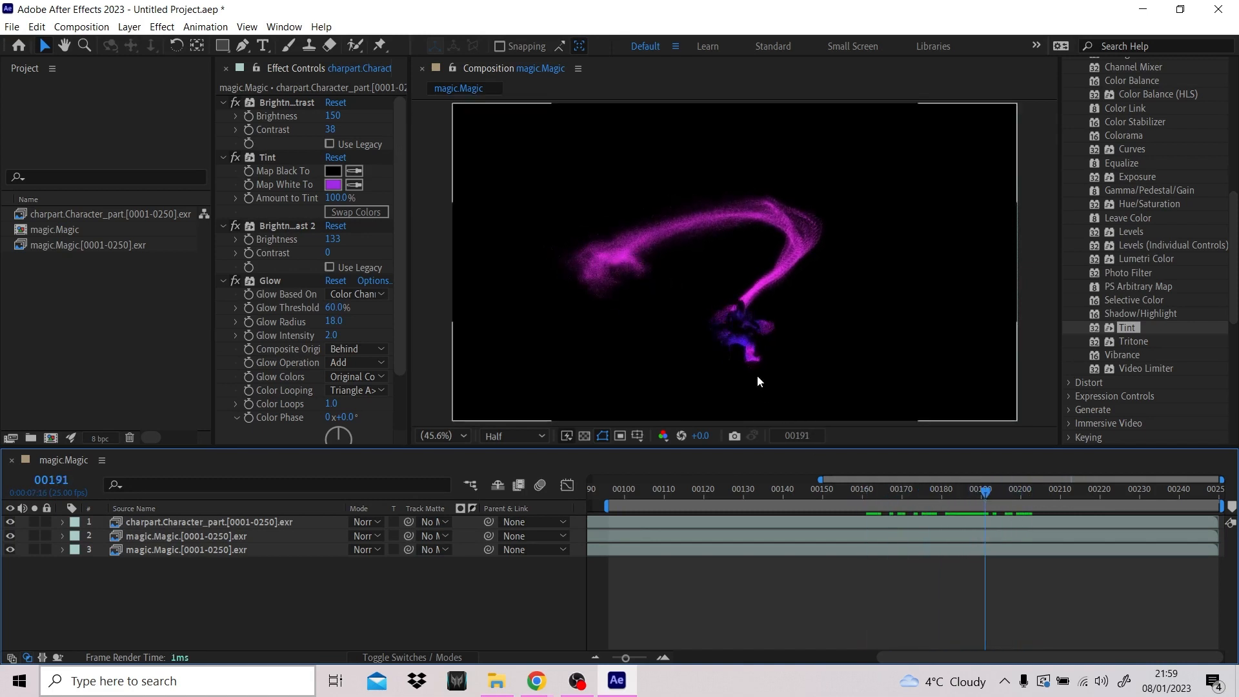
# - Import the character.Character EXR sequence from the Character folder inside RENDER > Gravity
pyautogui.click(12, 27)
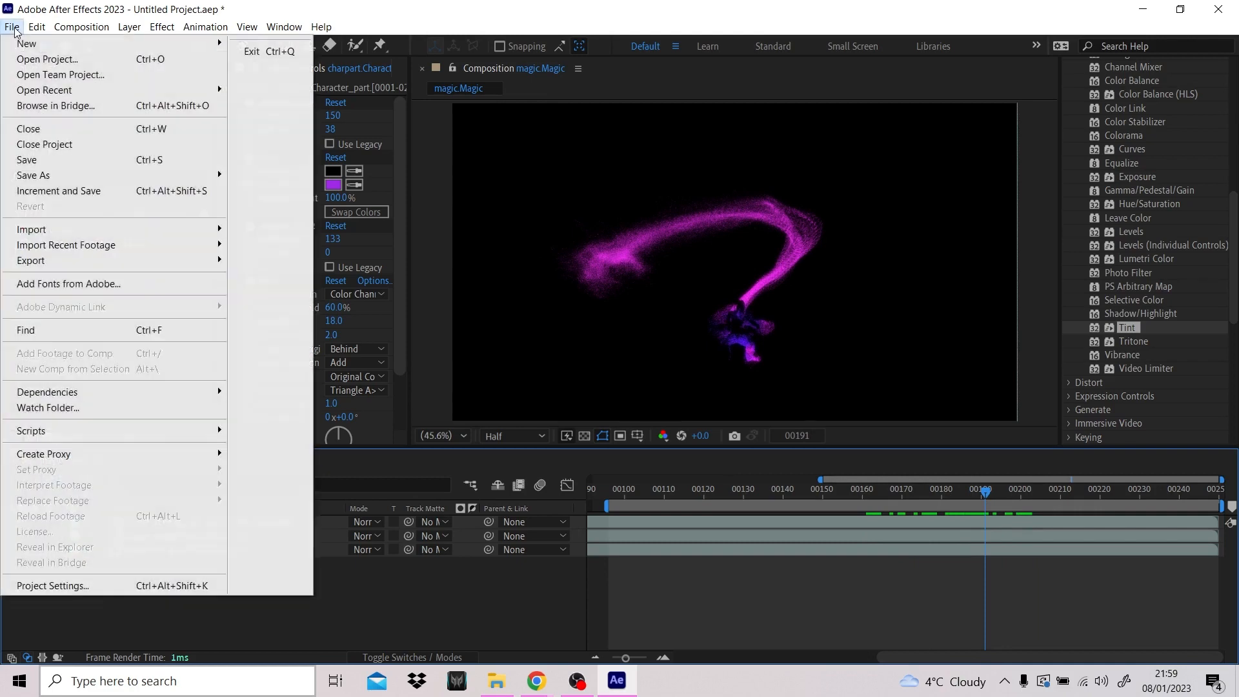
pyautogui.moveTo(129, 230)
pyautogui.click(264, 231)
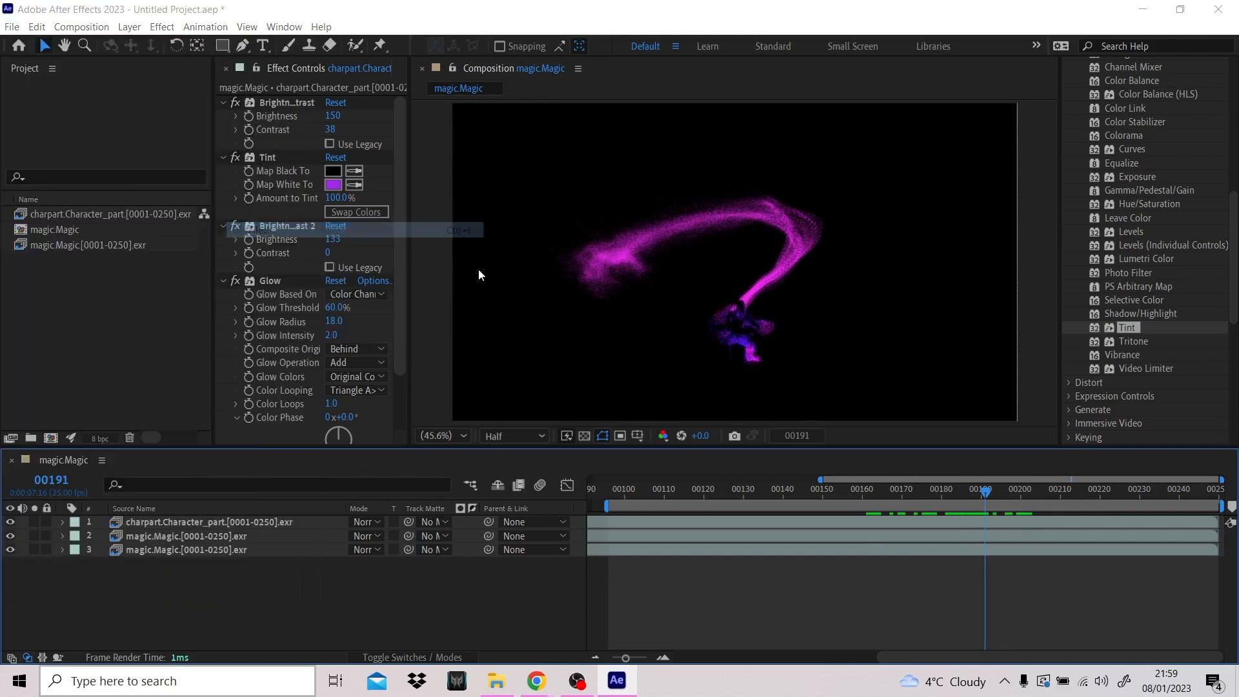
pyautogui.click(141, 75)
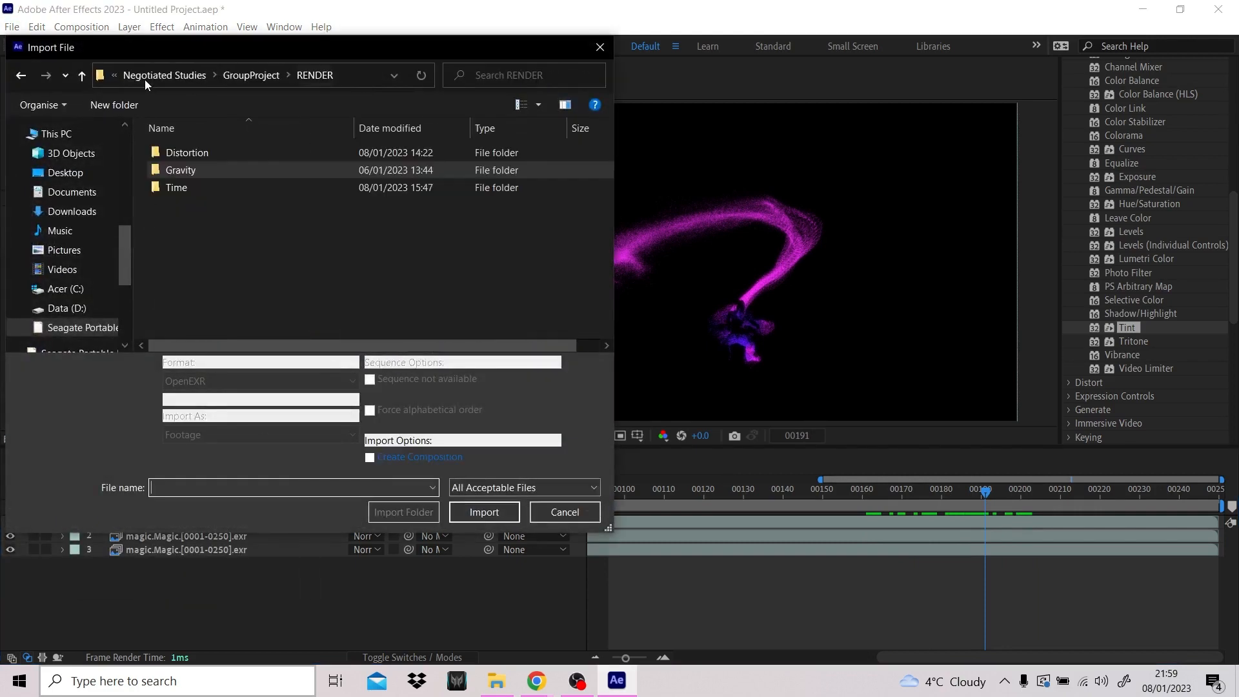
pyautogui.doubleClick(230, 177)
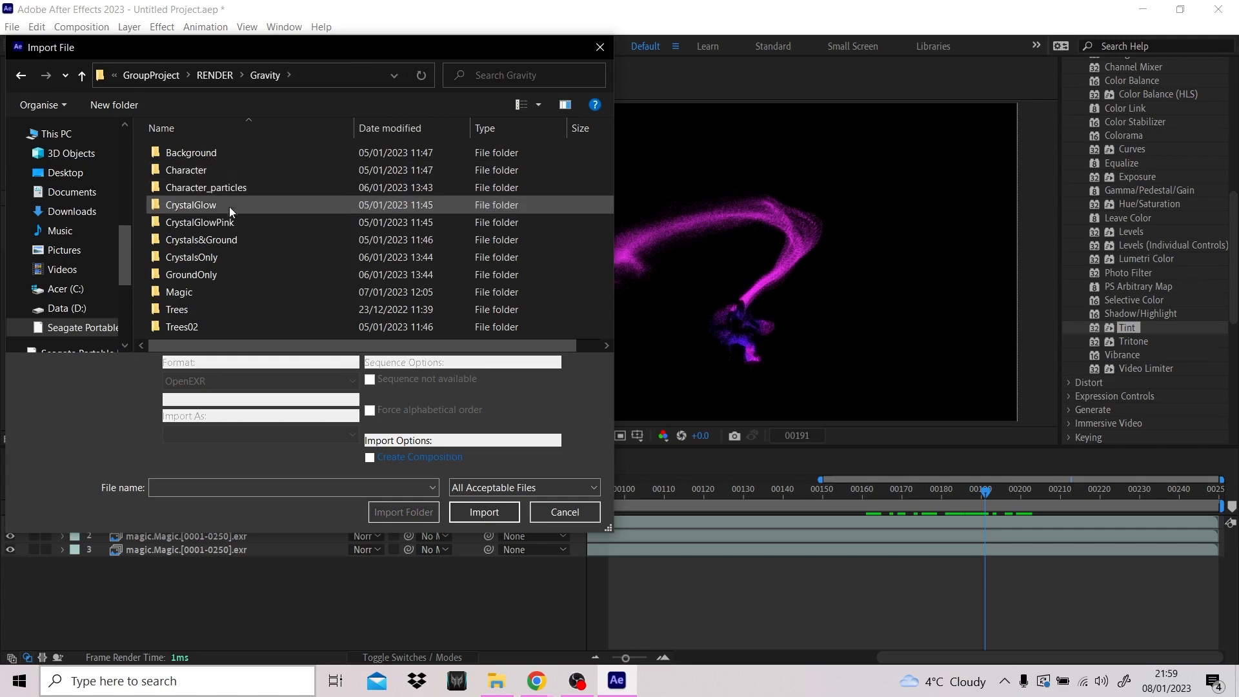
pyautogui.doubleClick(227, 169)
pyautogui.click(226, 170)
pyautogui.click(506, 511)
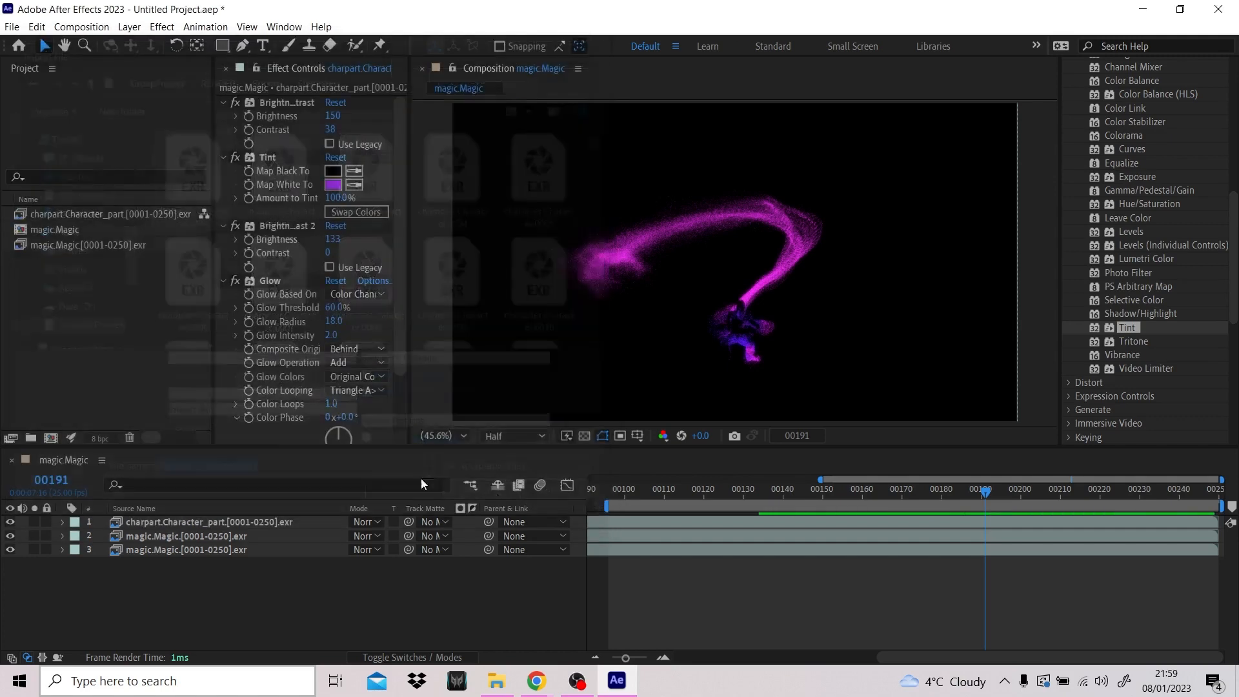
# - Open the footage interpretation settings of the imported character.Character sequence and accept them
pyautogui.rightClick(87, 215)
pyautogui.moveTo(165, 320)
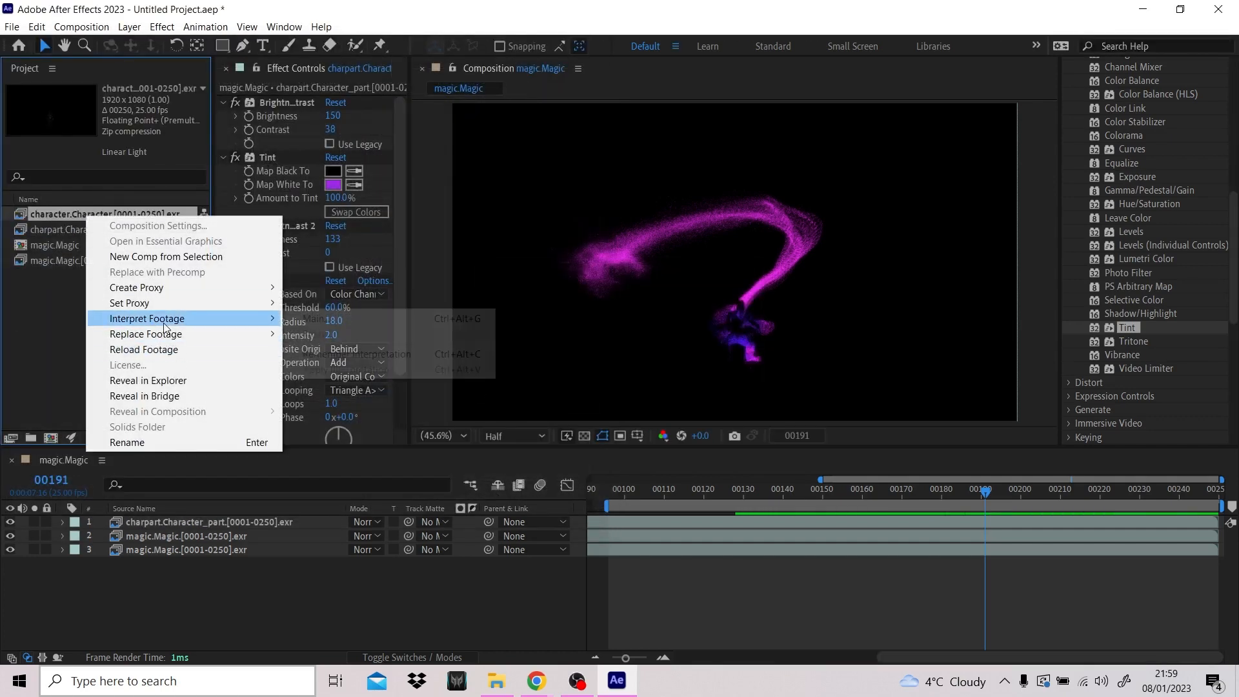
pyautogui.click(322, 320)
pyautogui.click(408, 632)
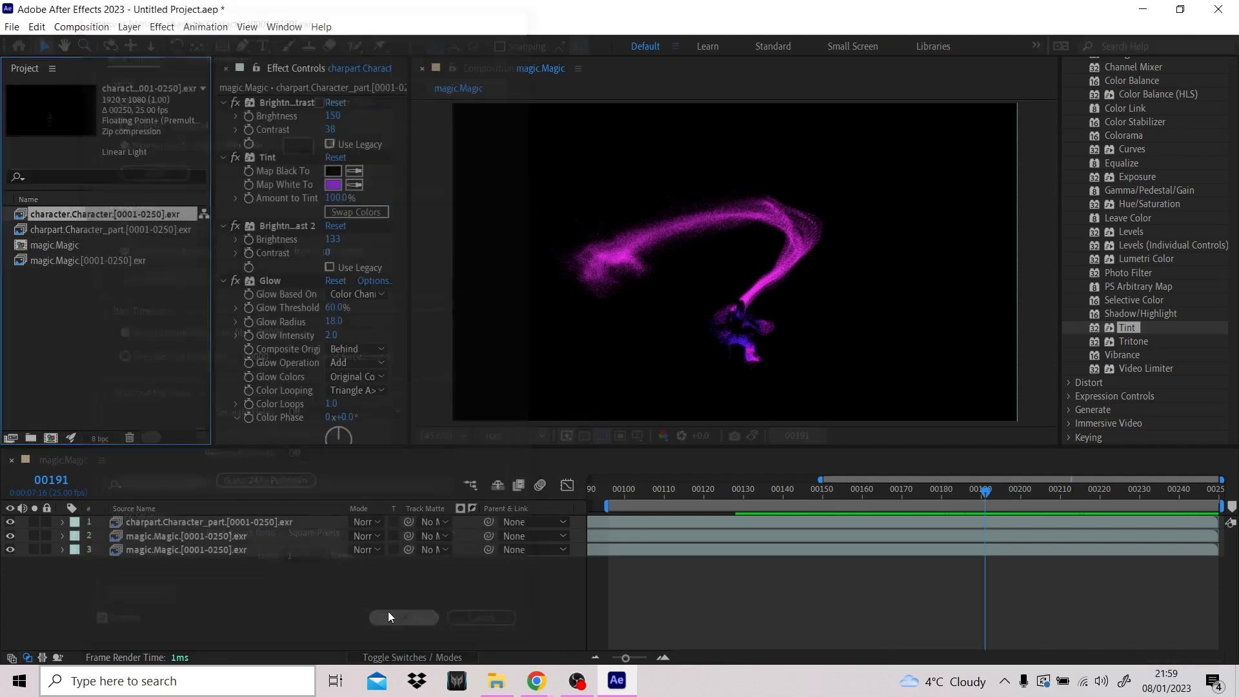
# - Add the character.Character sequence to the magic.Magic composition and move it below all the other layers
pyautogui.moveTo(65, 214); pyautogui.dragTo(267, 507)
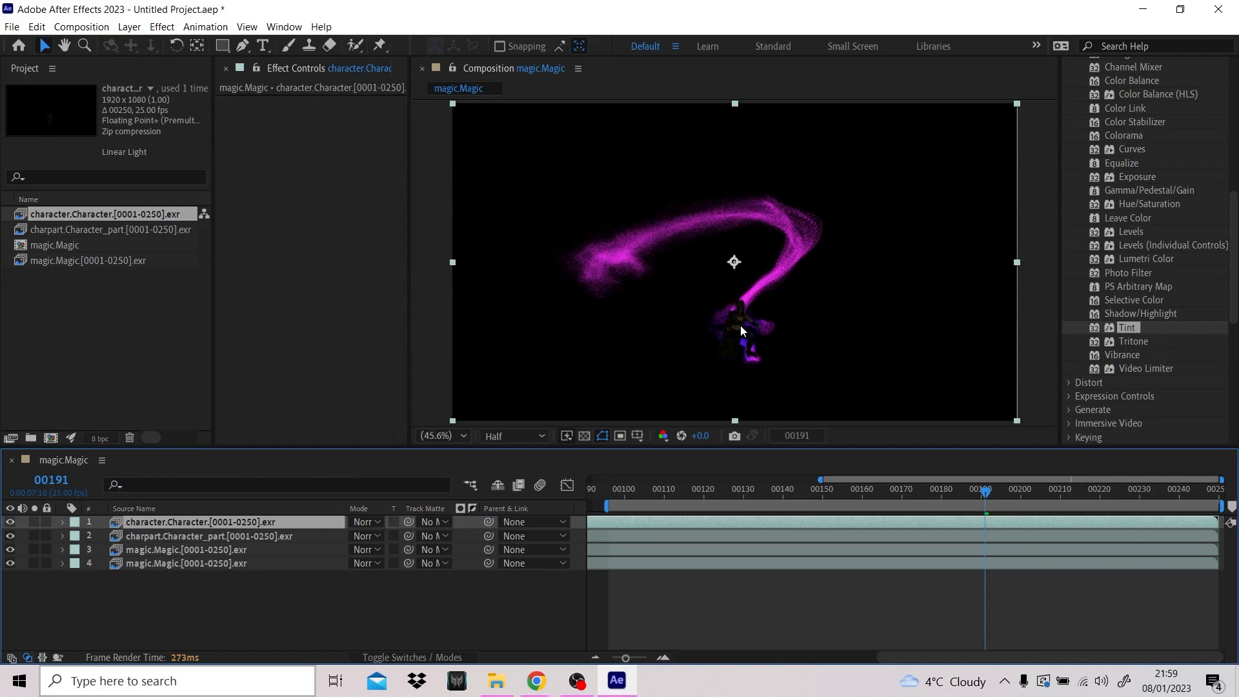
pyautogui.scroll(3, 740, 324)
pyautogui.scroll(-1, 758, 328)
pyautogui.moveTo(819, 367); pyautogui.dragTo(768, 270, button='middle')
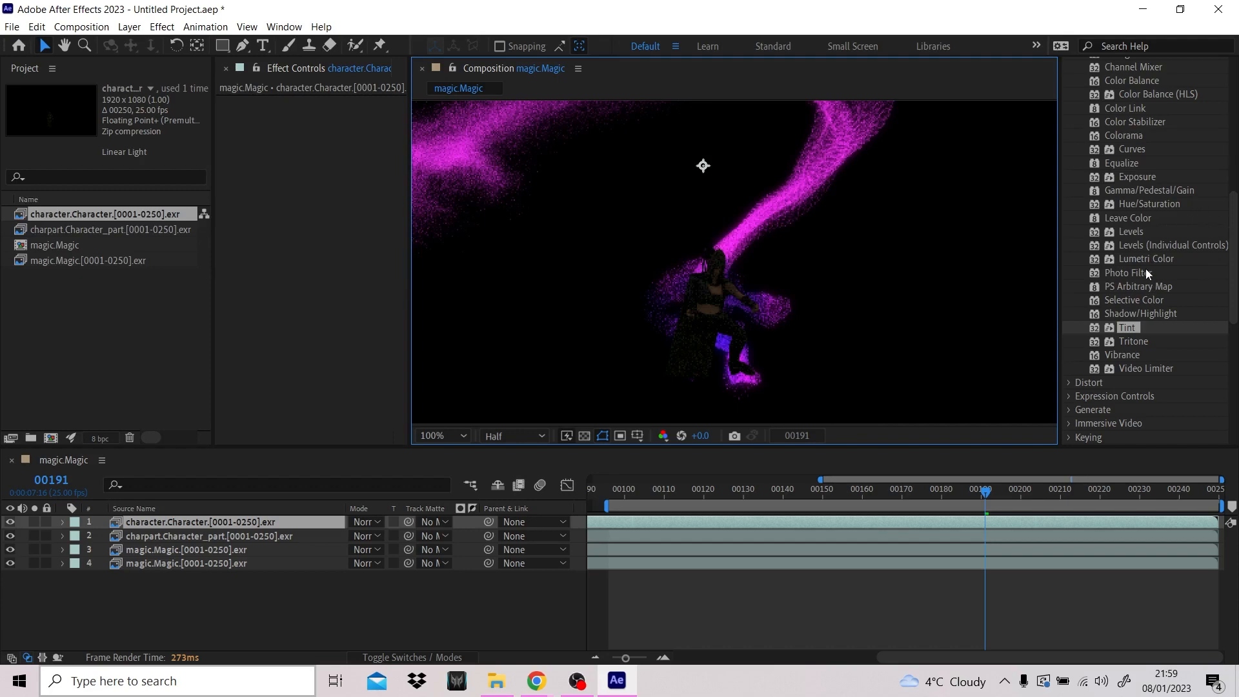
pyautogui.moveTo(158, 521); pyautogui.dragTo(159, 568)
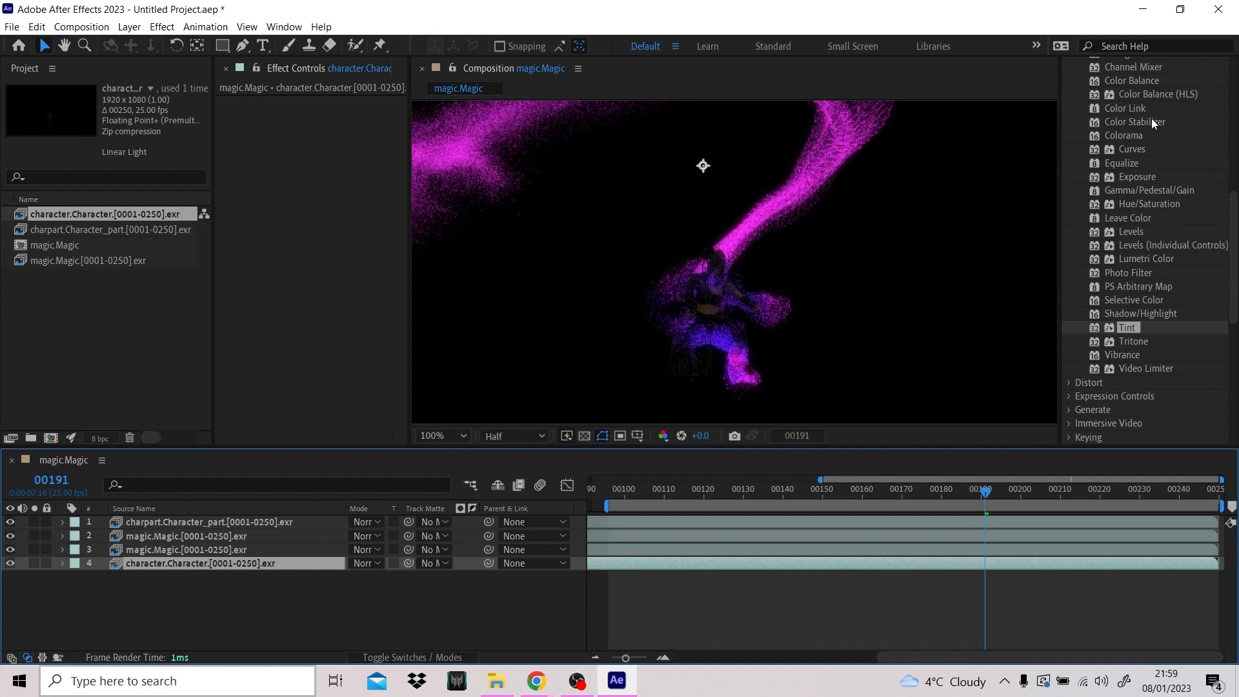
# - Apply Brightness & Contrast to the character.Character layer with Brightness 68, and check the whole frame at frame 117
pyautogui.scroll(5, 1182, 187)
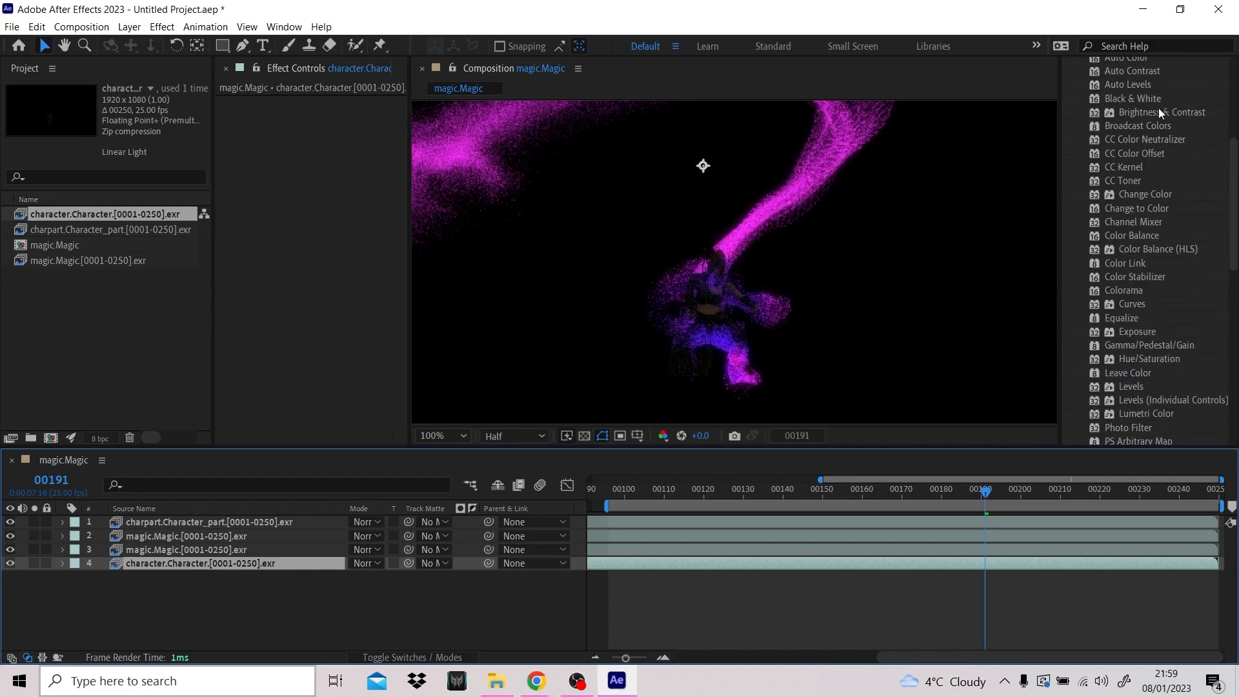
pyautogui.moveTo(1198, 111); pyautogui.dragTo(343, 94)
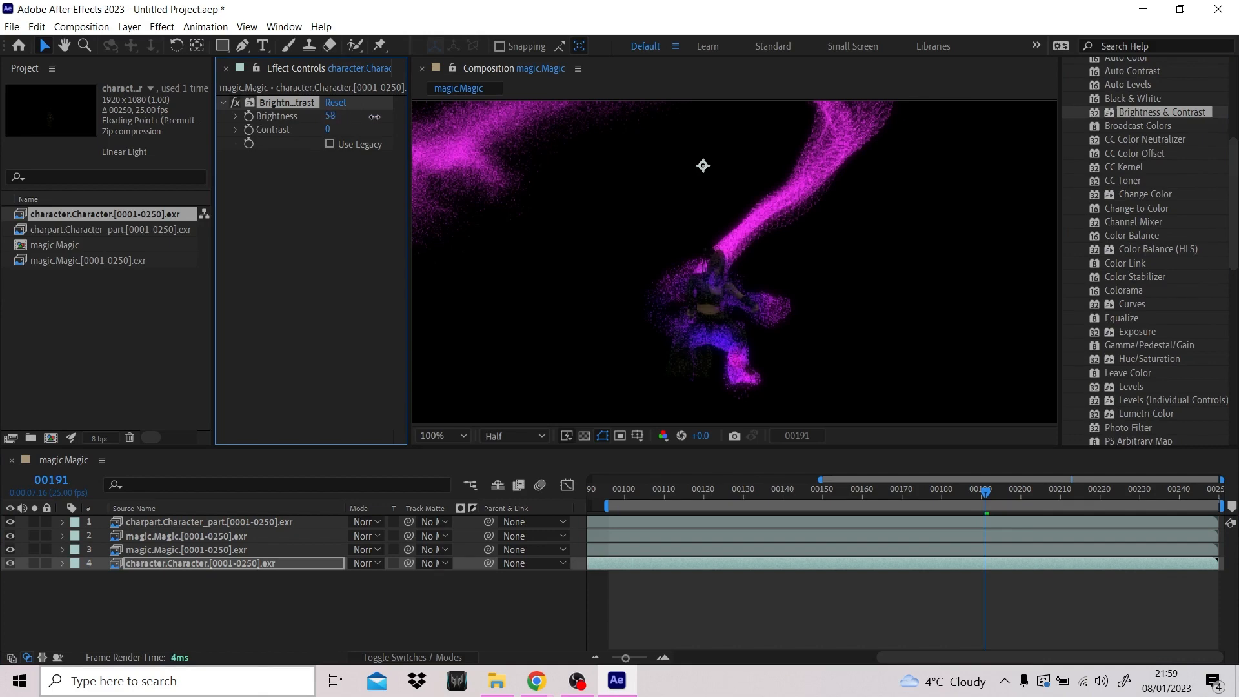
pyautogui.click(442, 435)
pyautogui.click(467, 154)
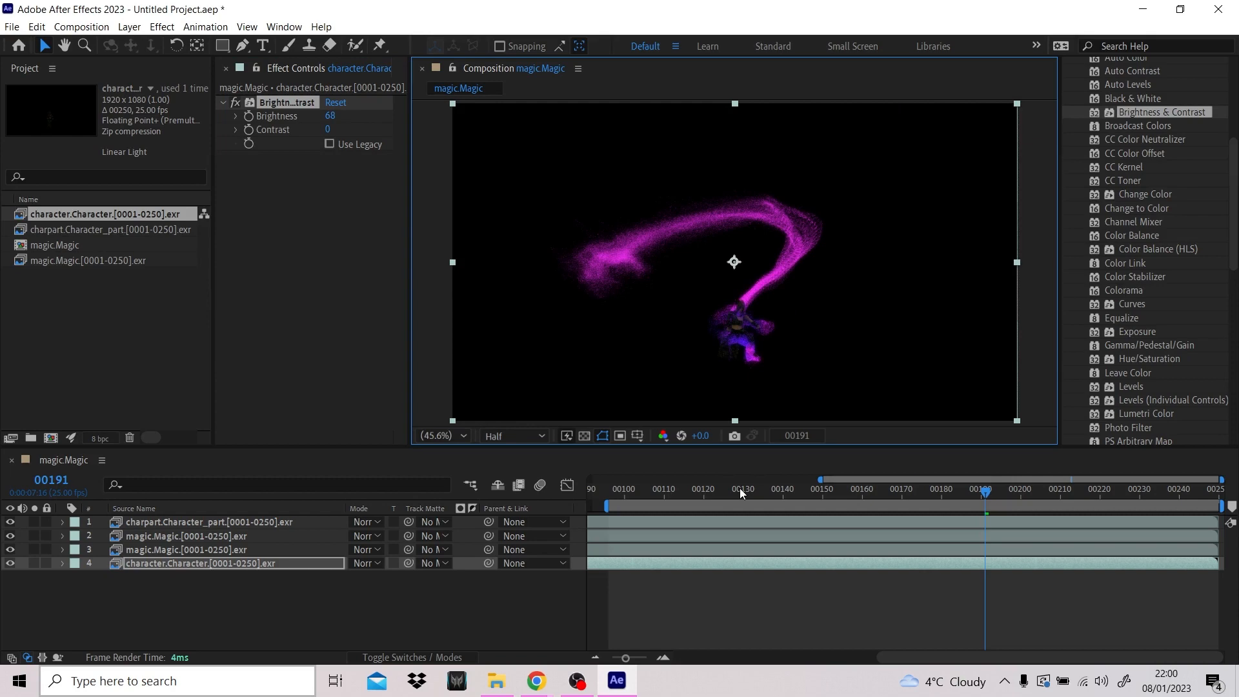
pyautogui.moveTo(740, 488); pyautogui.dragTo(693, 494)
# - Extend the work area start to frame 0 and preview the composite from the first frame, stopping at frame 47
pyautogui.scroll(5, 1209, 133)
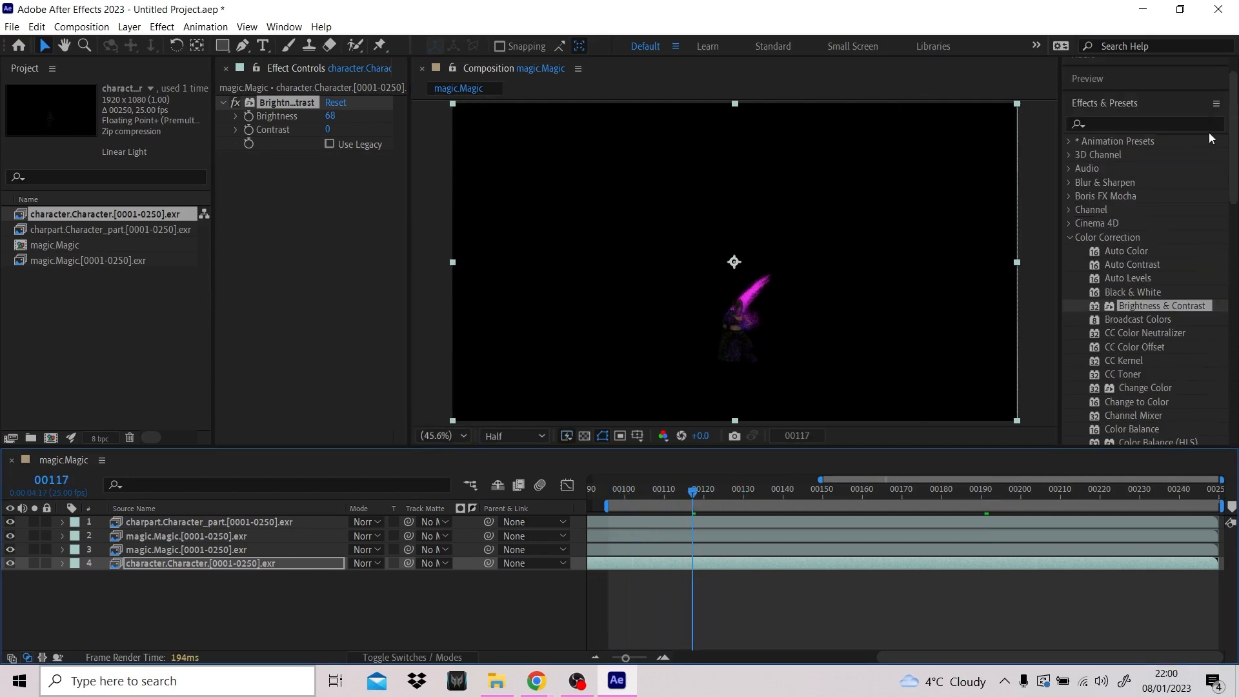
pyautogui.click(1157, 110)
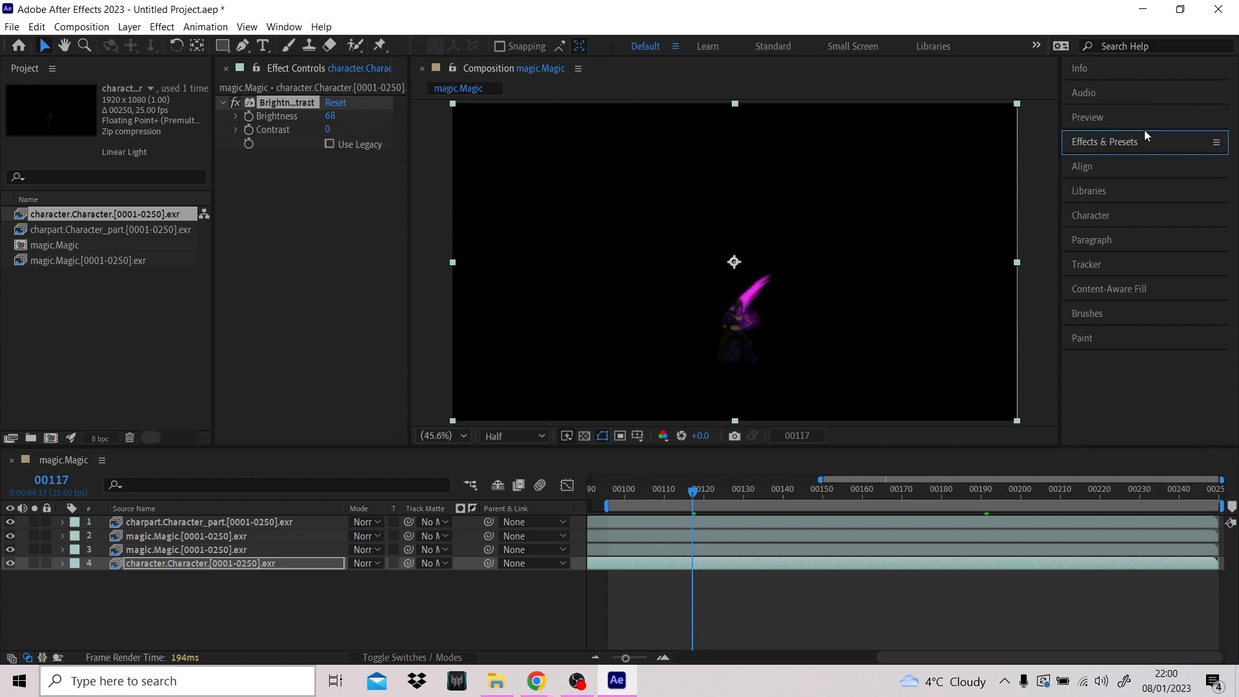
pyautogui.click(1113, 117)
pyautogui.click(1102, 140)
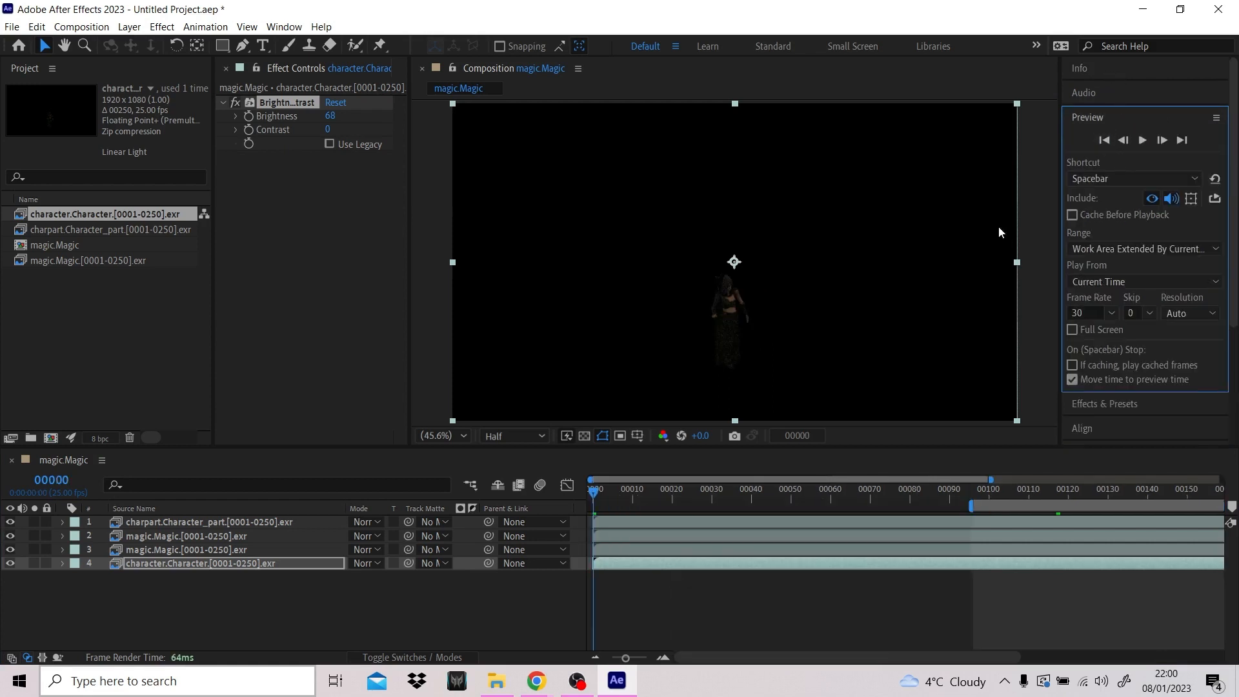
pyautogui.moveTo(970, 503); pyautogui.dragTo(594, 505)
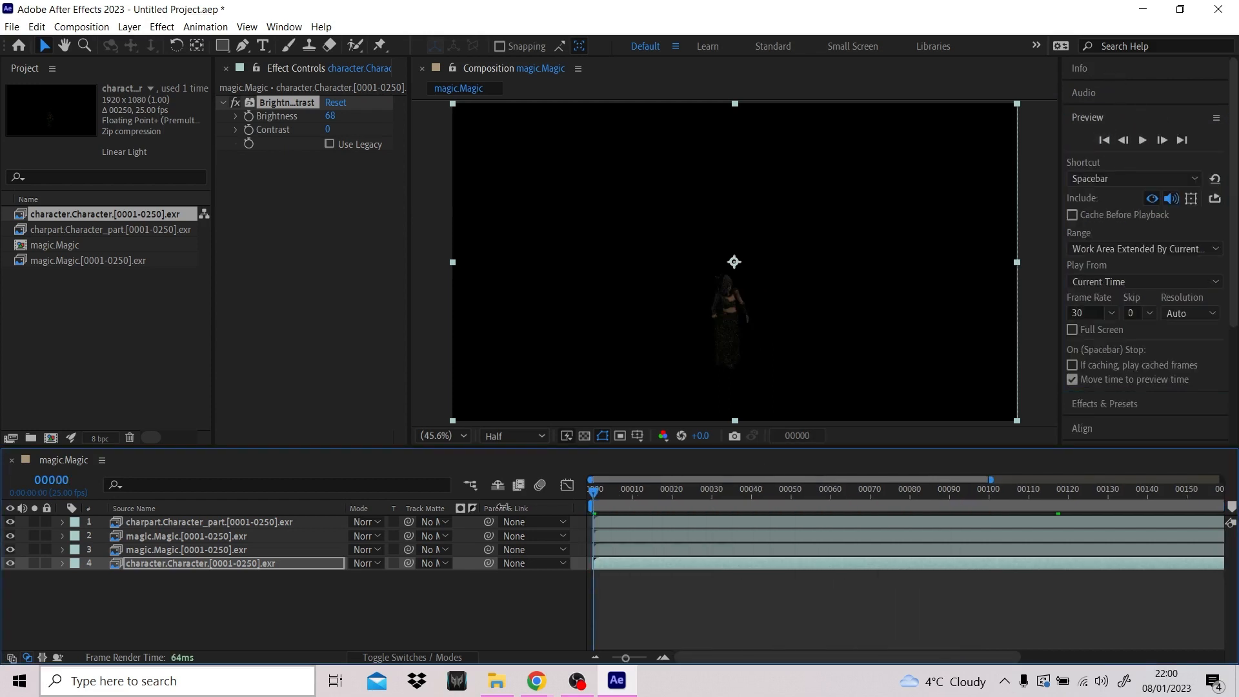
pyautogui.click(1142, 140)
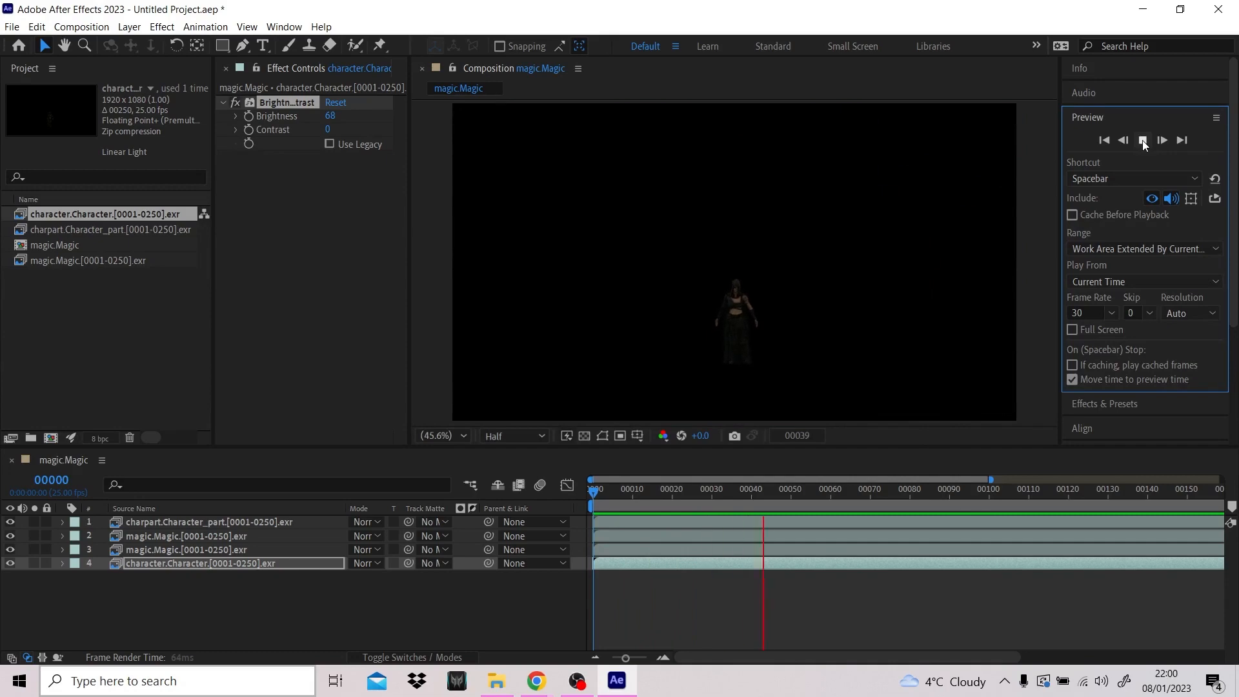
pyautogui.click(1143, 140)
# - Save the project as MagicEffectCOMP in Uni_Projects > Third Year > Negotiated Studies > Skill_Mastery on the portable drive
pyautogui.click(12, 27)
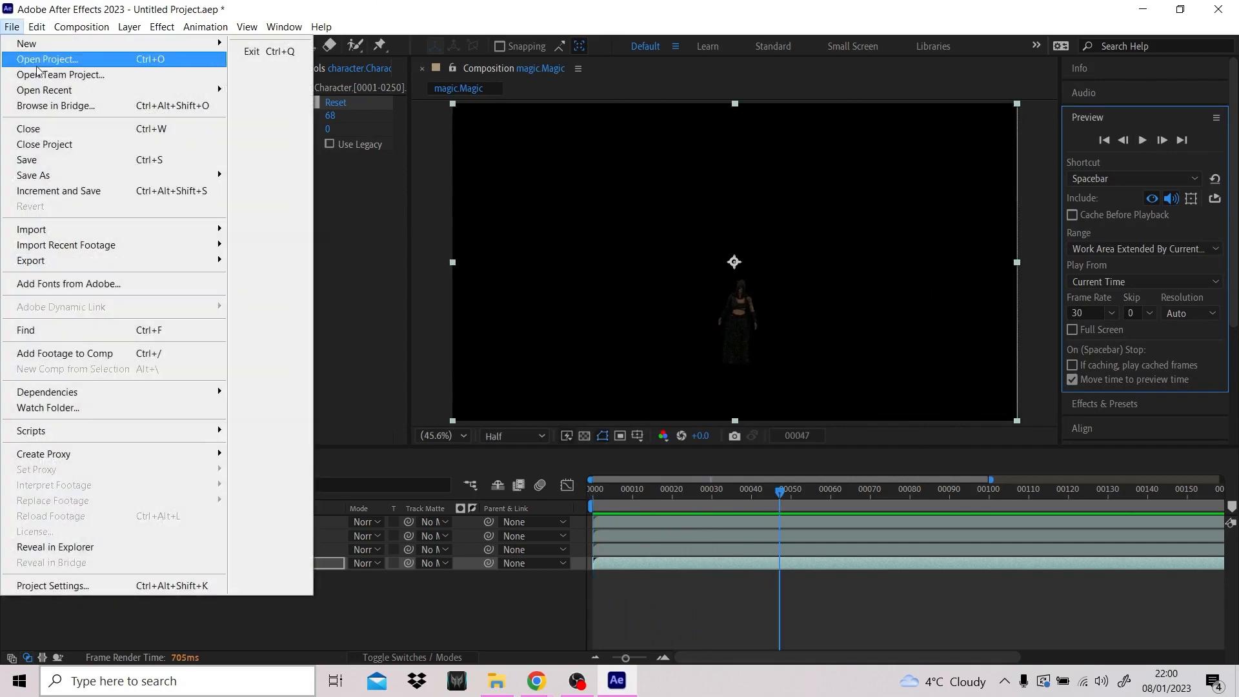
pyautogui.moveTo(129, 175)
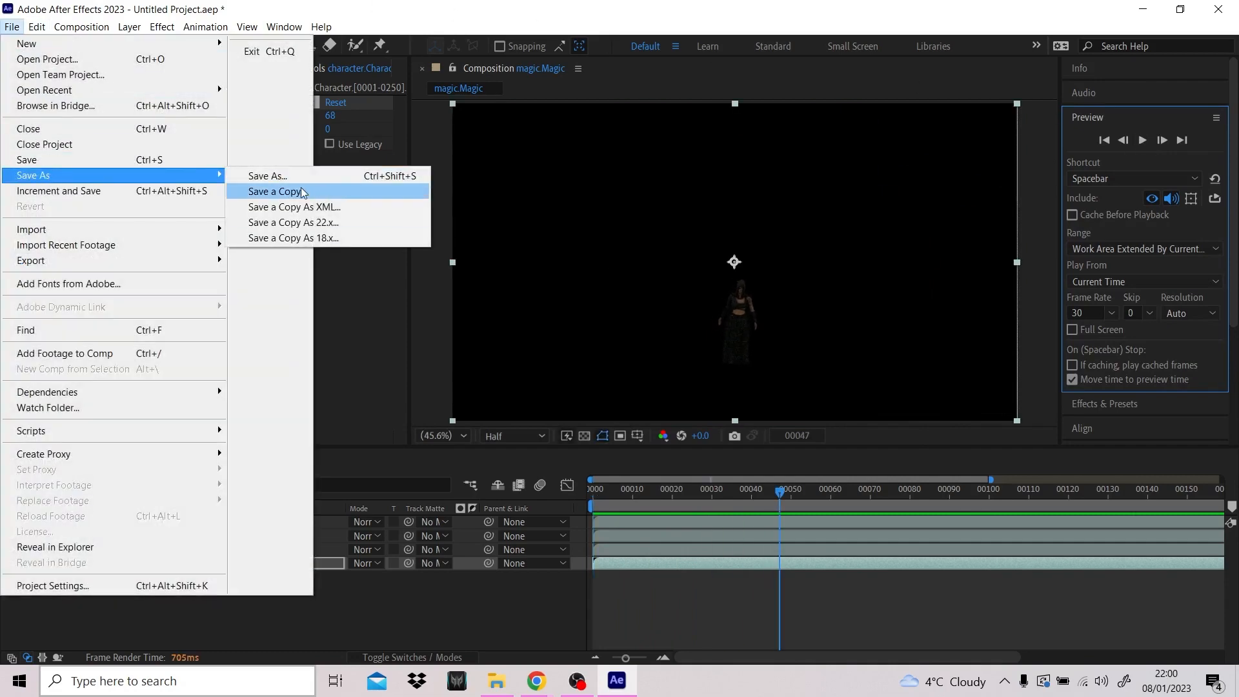
pyautogui.click(284, 176)
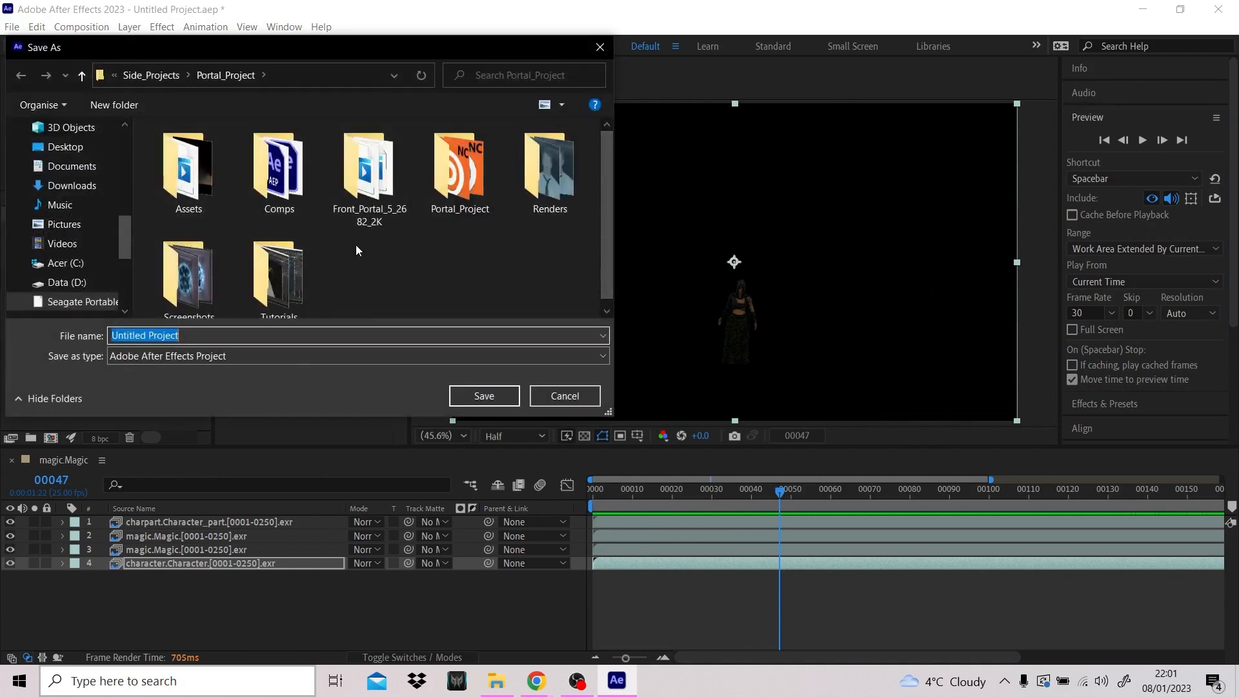
pyautogui.click(155, 75)
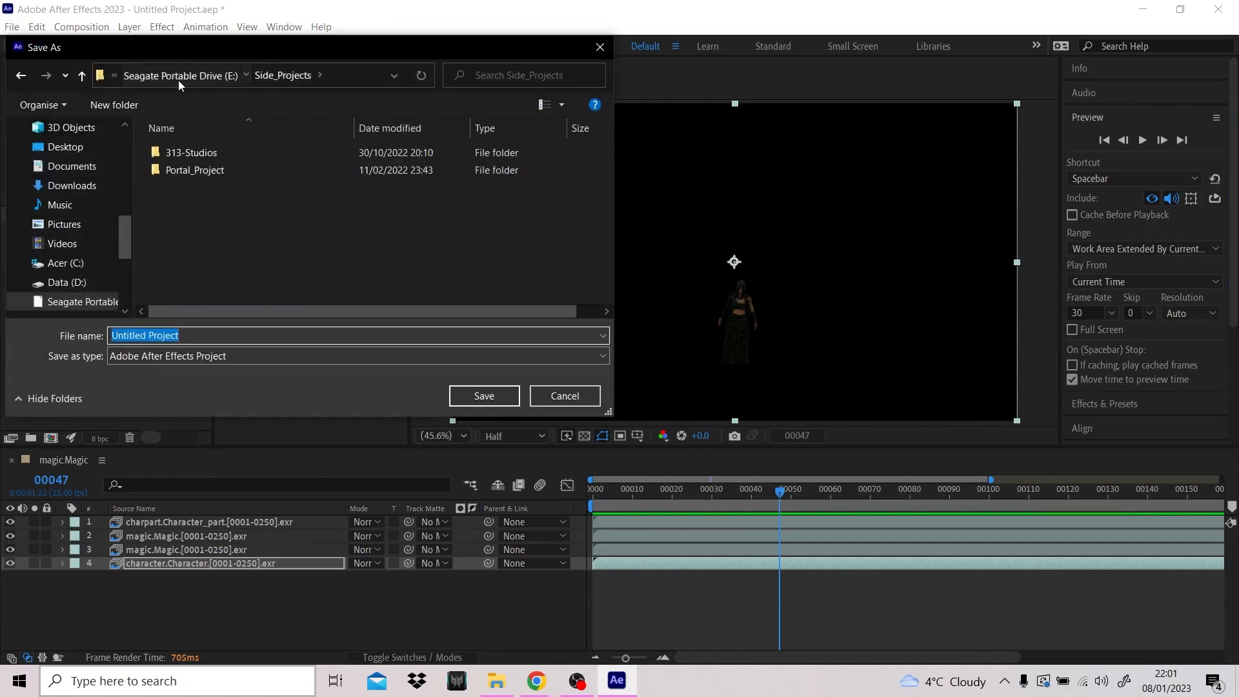
pyautogui.click(178, 75)
pyautogui.doubleClick(193, 275)
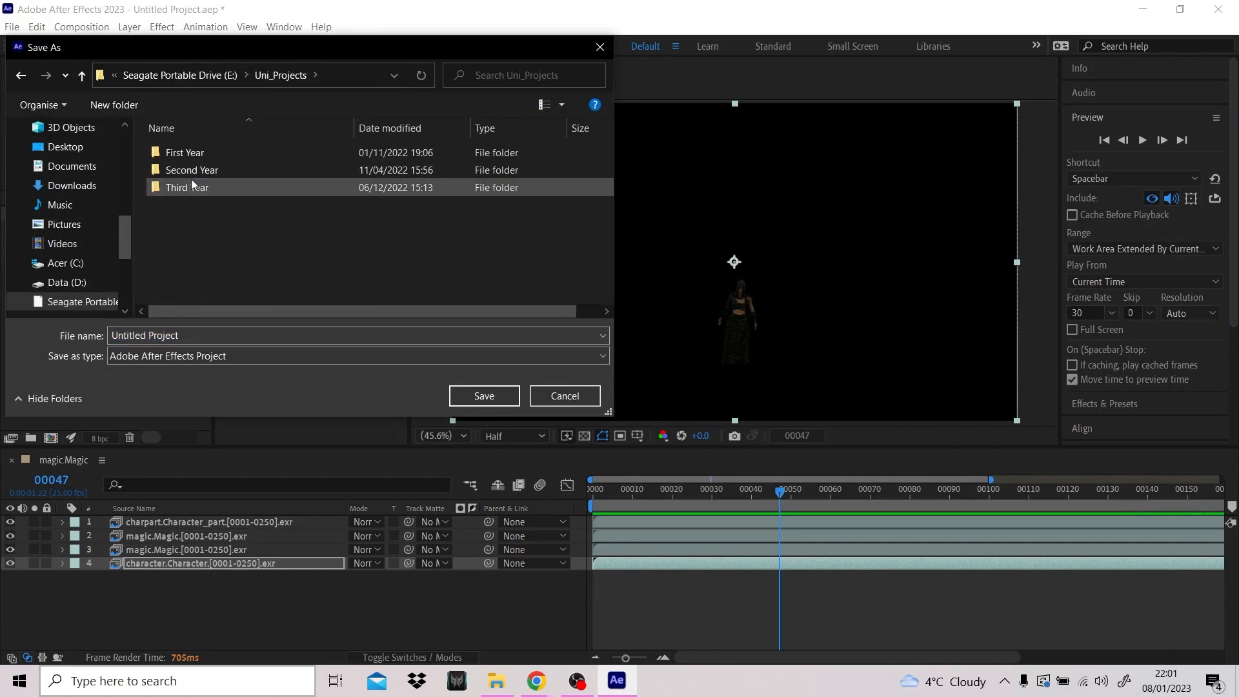
pyautogui.doubleClick(219, 187)
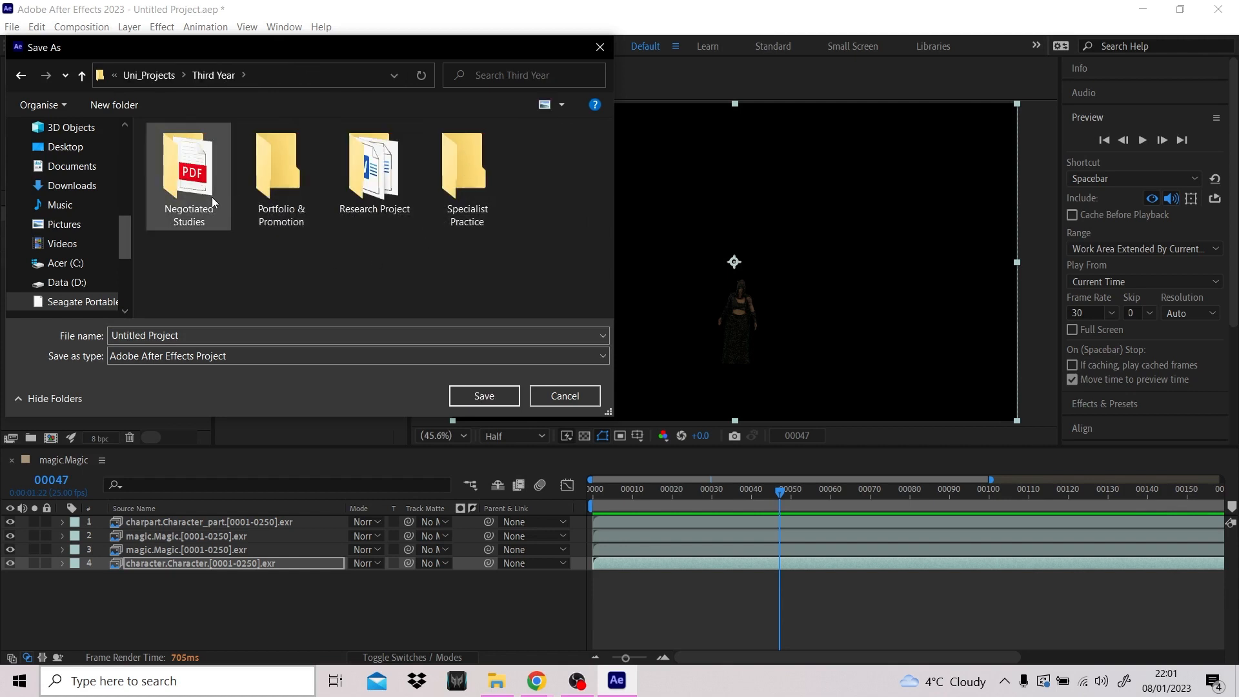
pyautogui.doubleClick(196, 187)
pyautogui.doubleClick(210, 222)
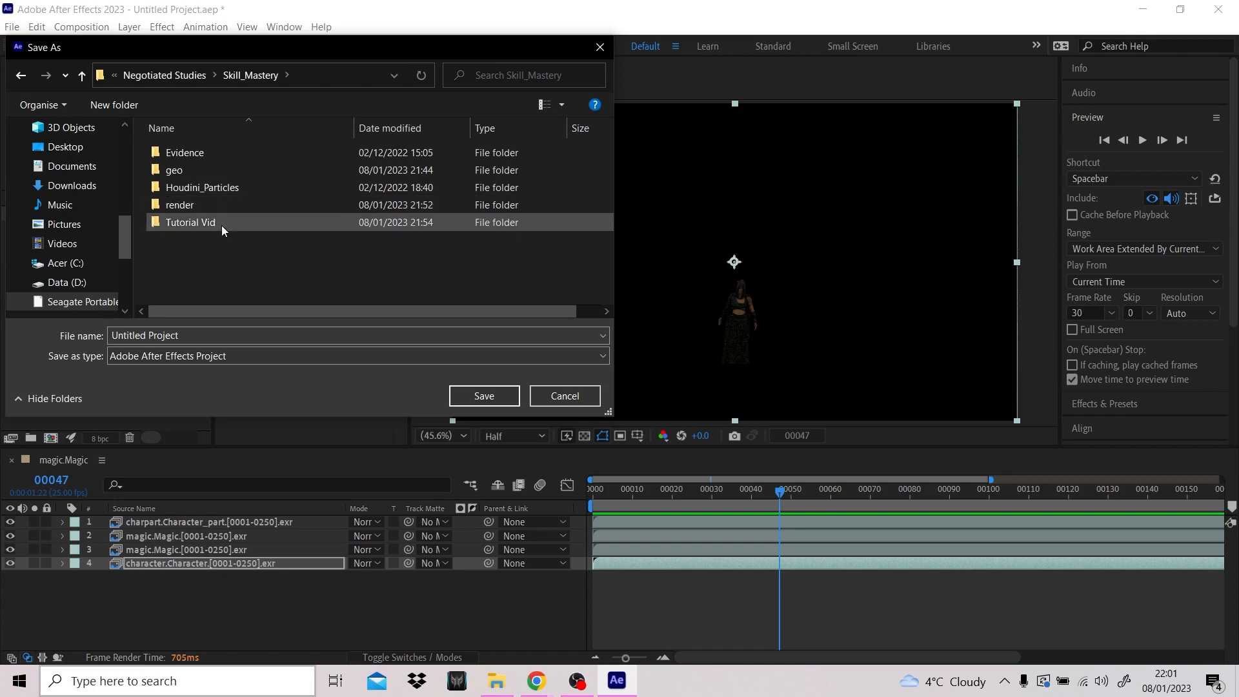
pyautogui.click(221, 332)
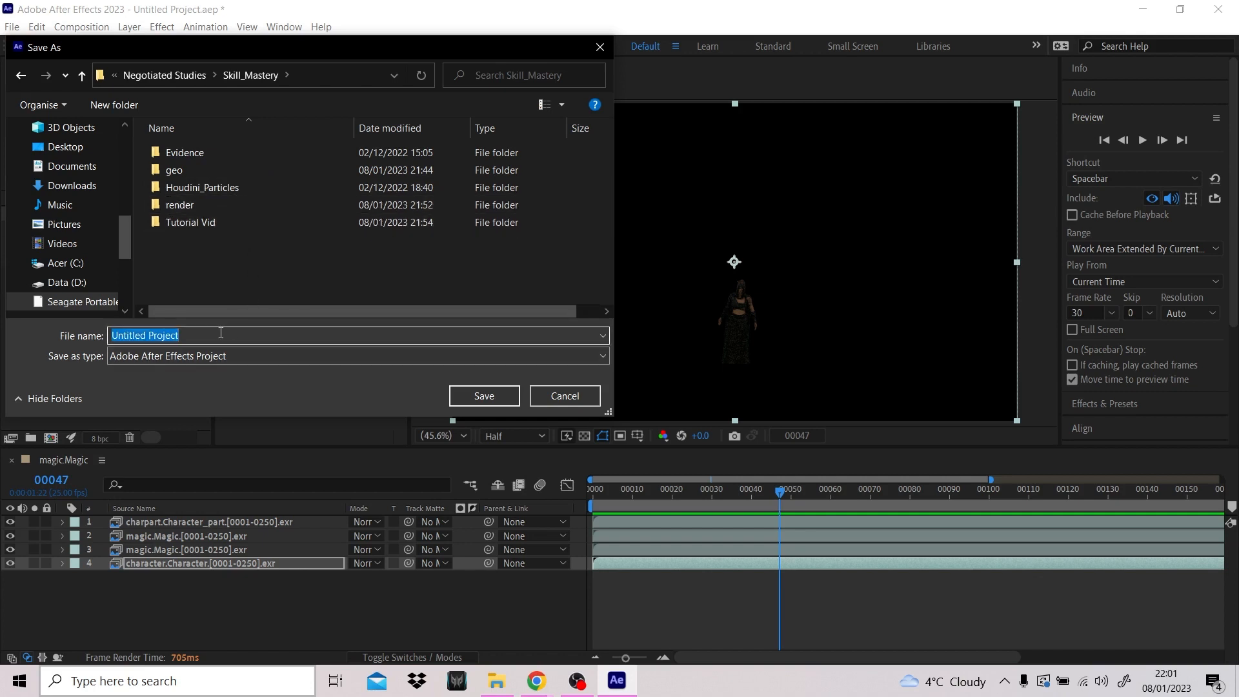
pyautogui.write('MagicEffectCOMP')
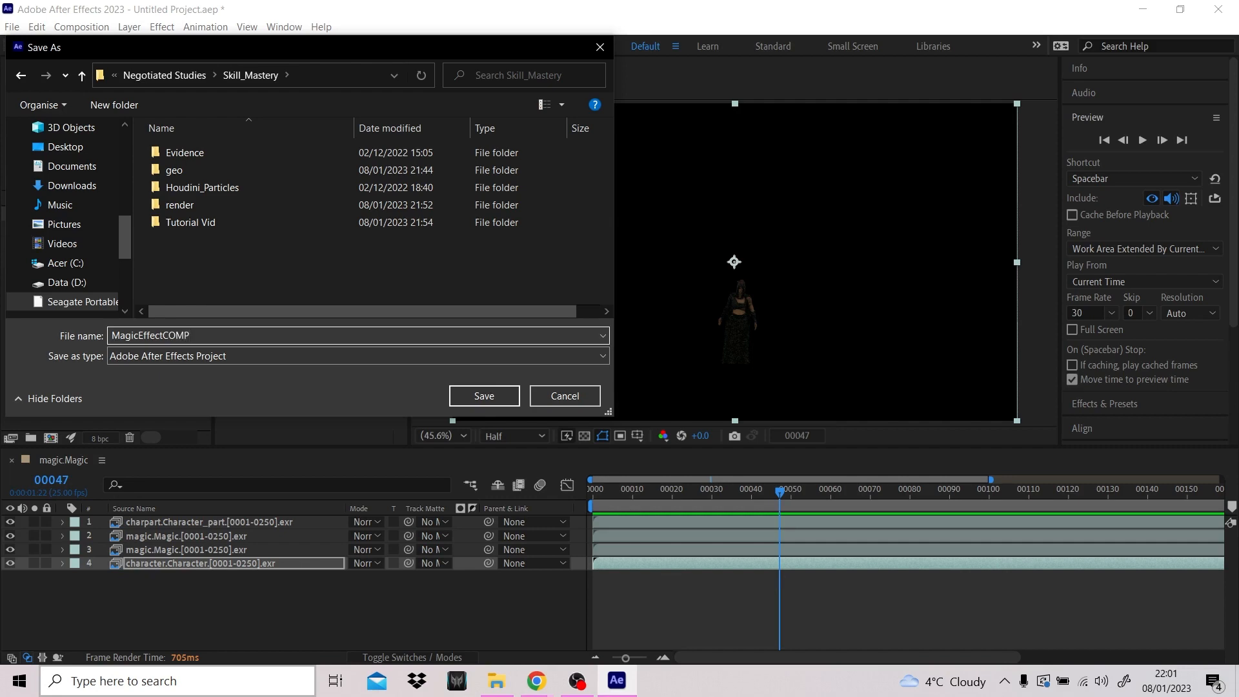
pyautogui.press('Return')
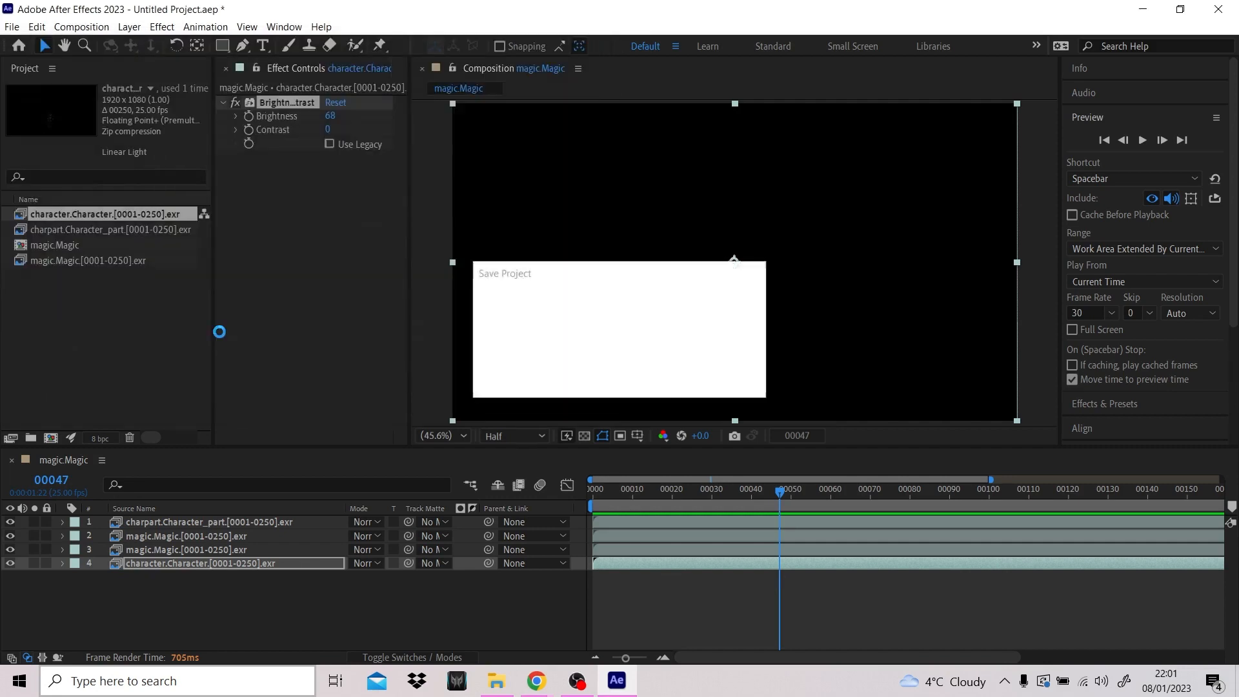
pyautogui.click(96, 29)
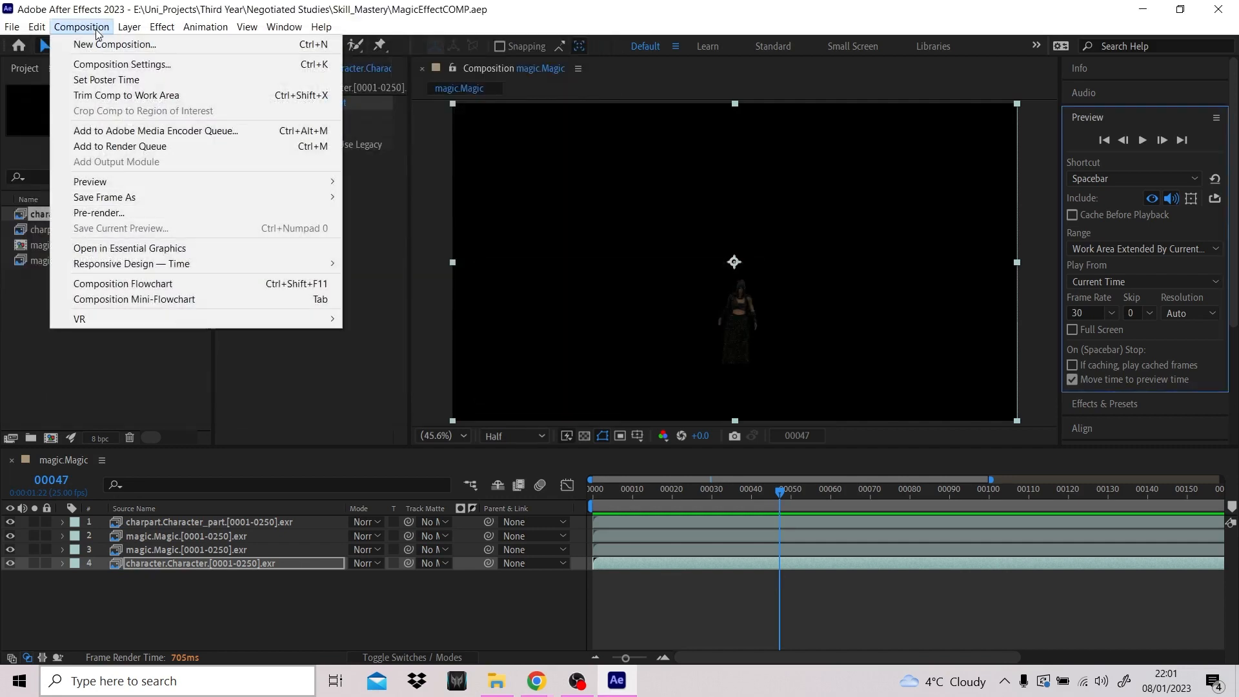
pyautogui.click(126, 67)
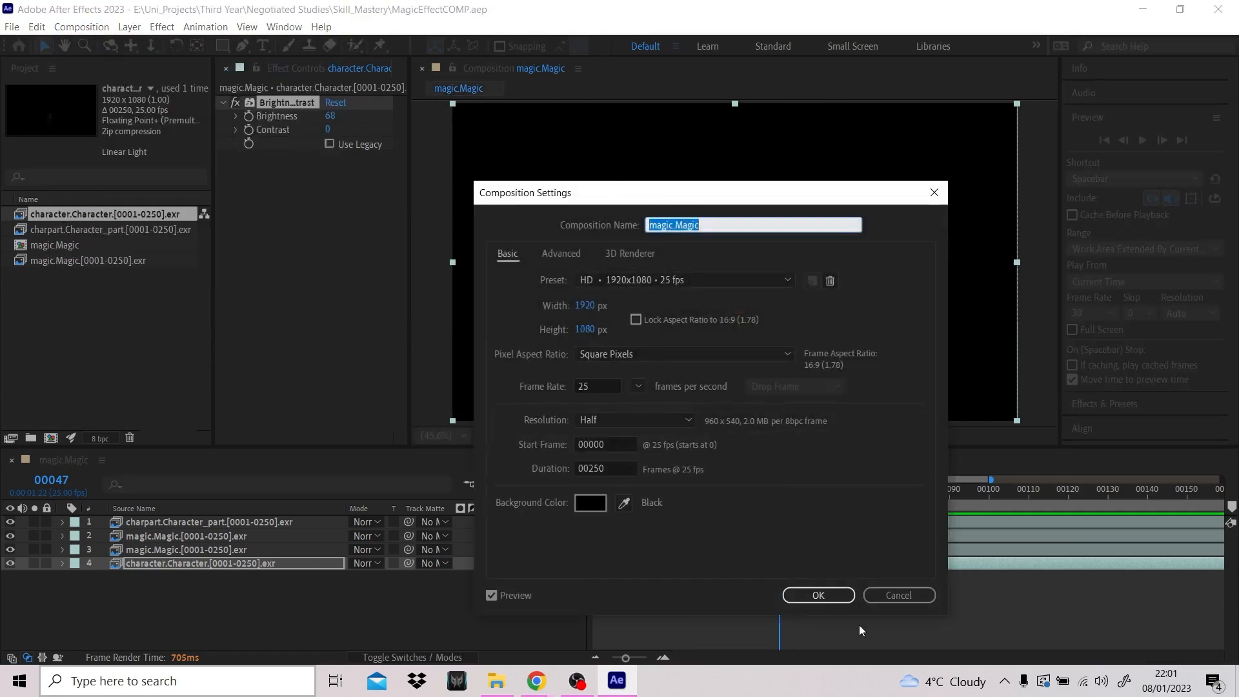
pyautogui.click(898, 595)
# - Send the magic.Magic composition to the Adobe Media Encoder queue and turn off audio export in its H.264 export settings
pyautogui.click(81, 26)
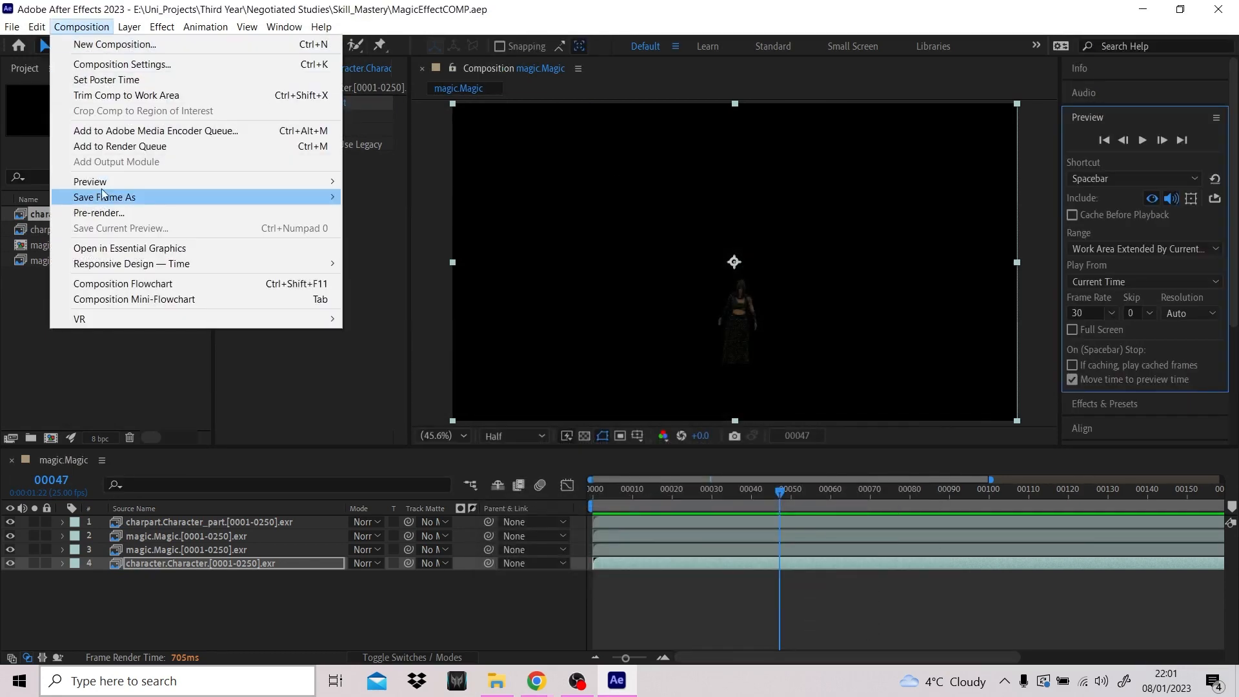
pyautogui.click(145, 131)
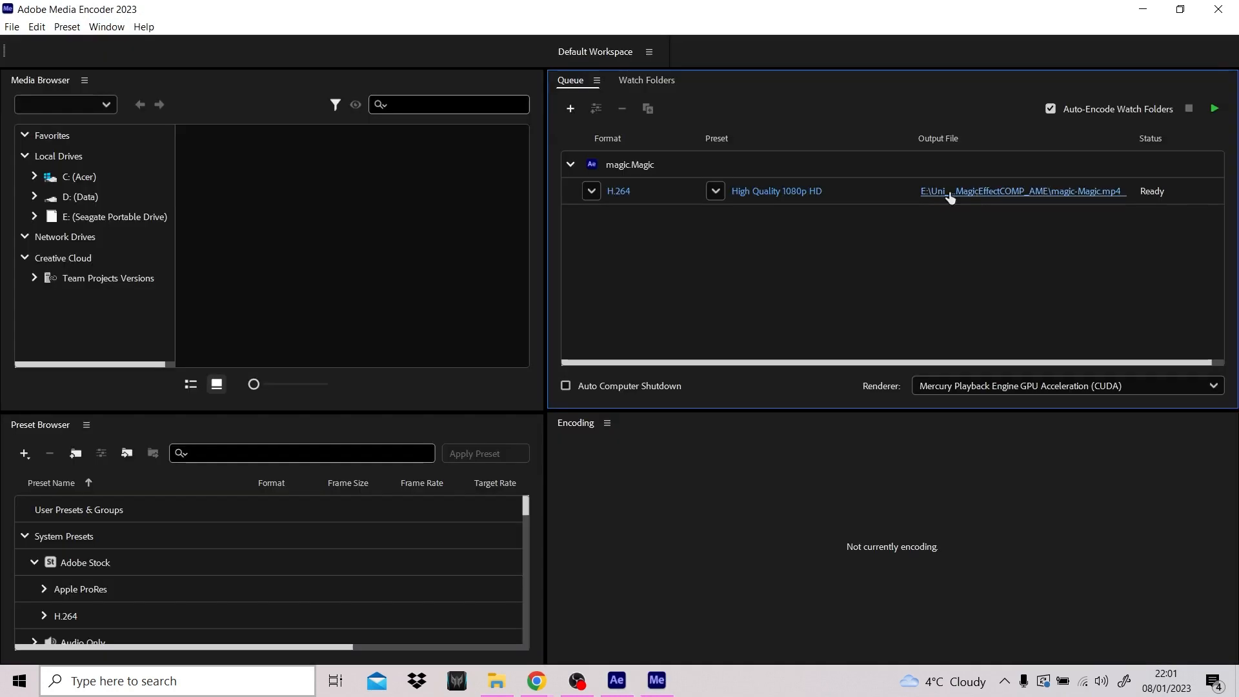
pyautogui.click(776, 191)
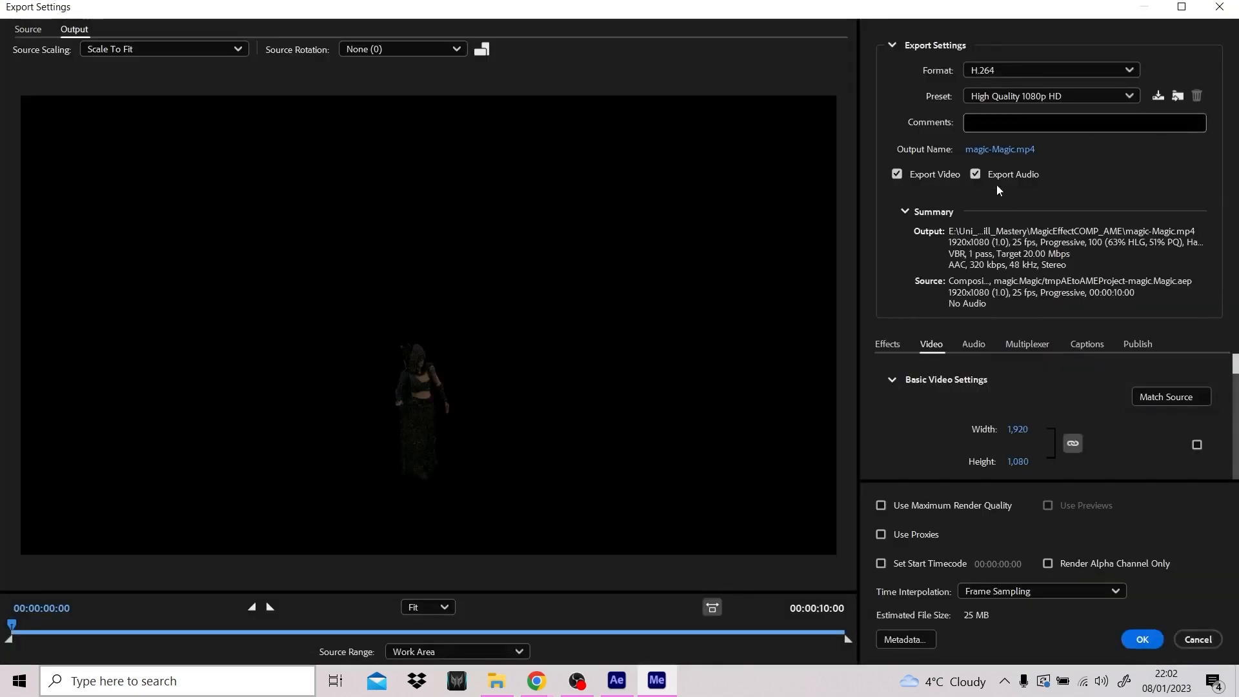
pyautogui.click(1141, 638)
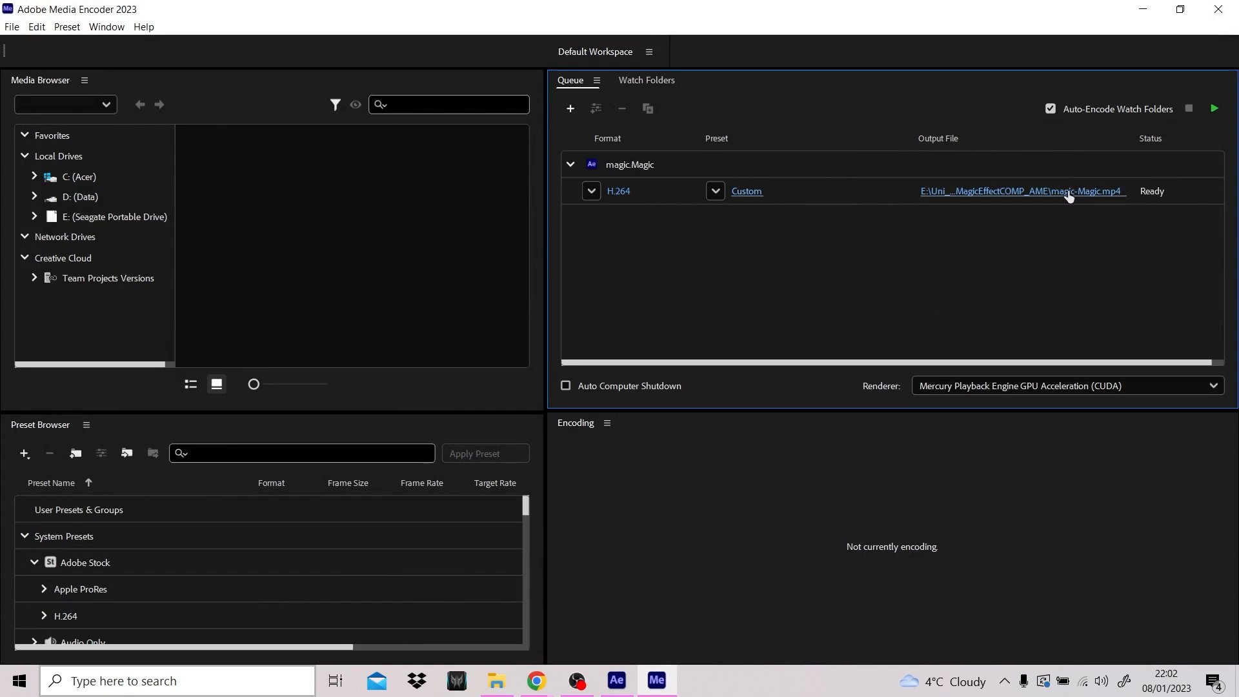
# - Set the output file to MagicEffect in the Skill_Mastery folder as an MP4 video and start encoding the queue
pyautogui.click(1067, 191)
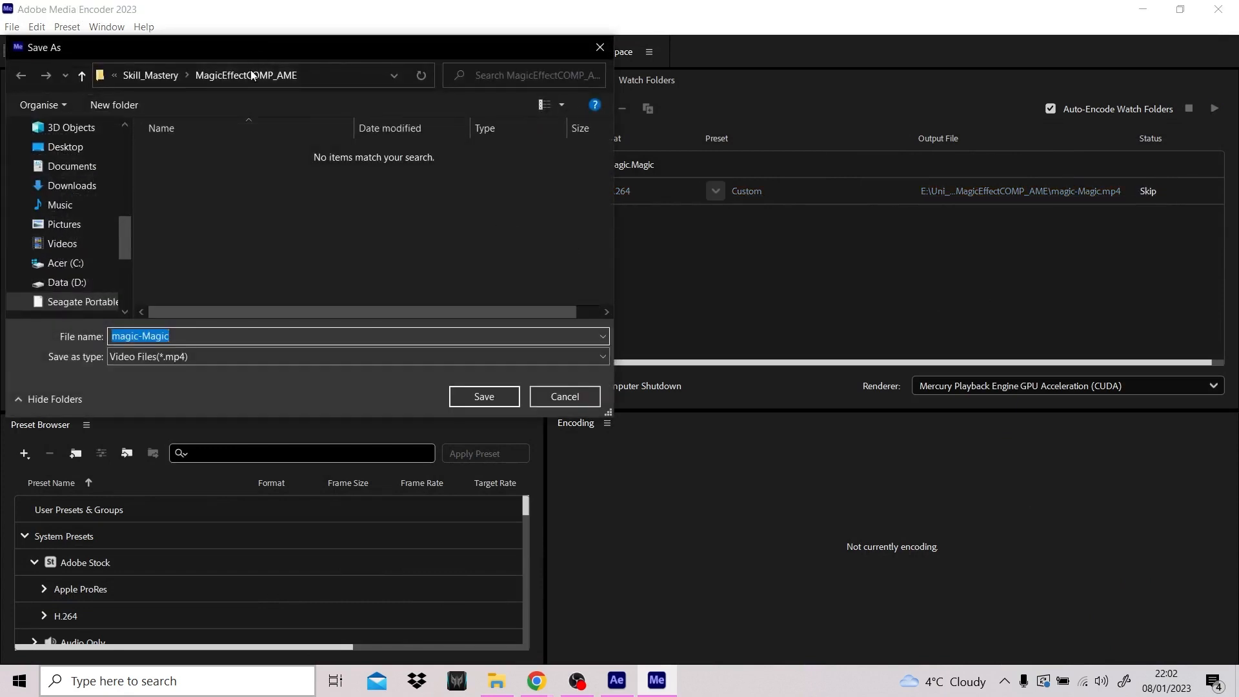
pyautogui.click(150, 75)
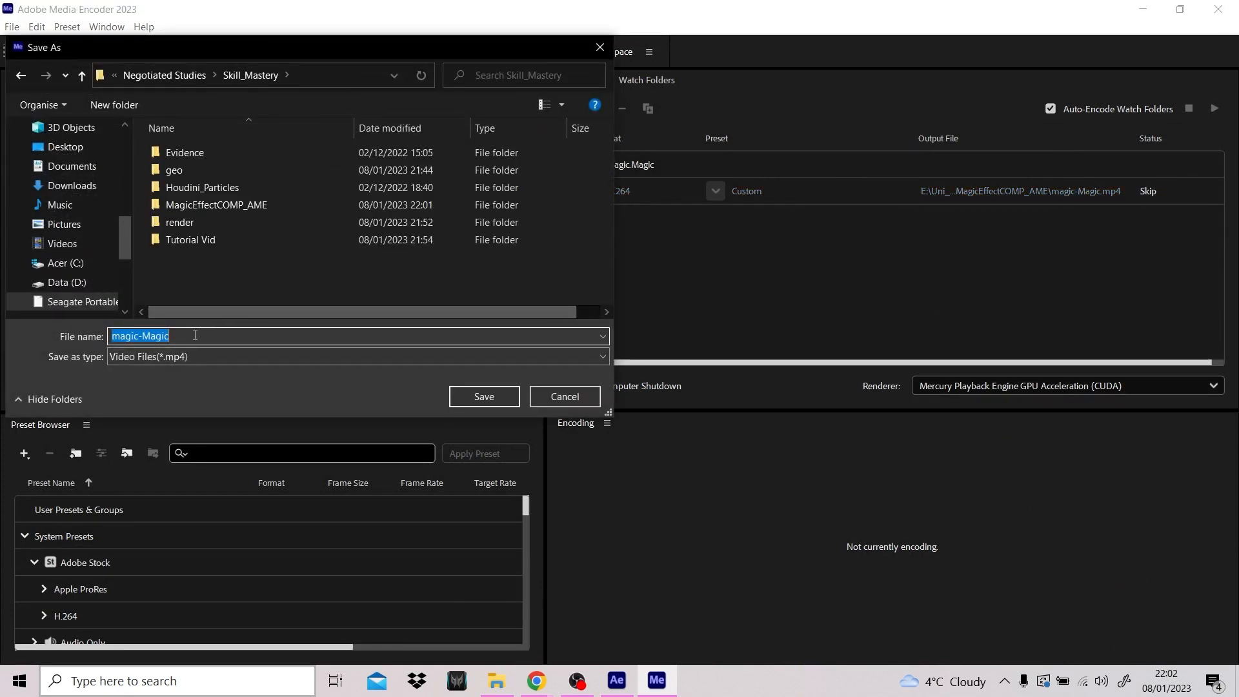
pyautogui.write('MagicEffect')
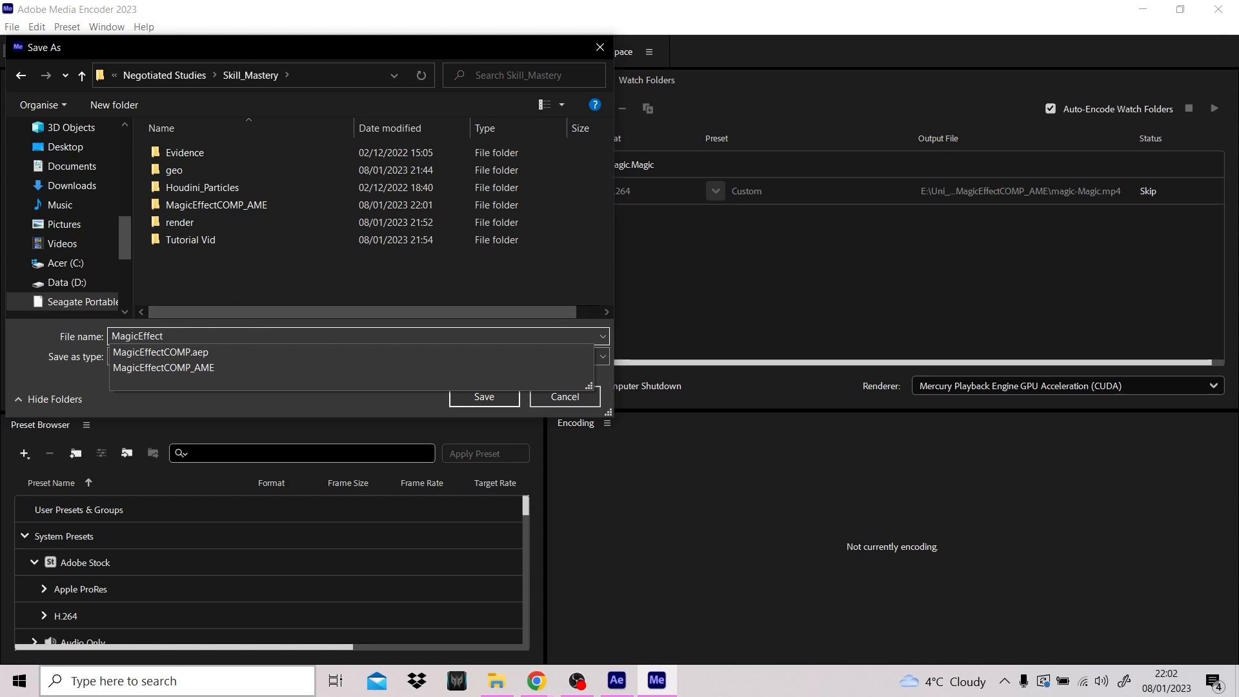
pyautogui.press('Return')
pyautogui.click(1213, 108)
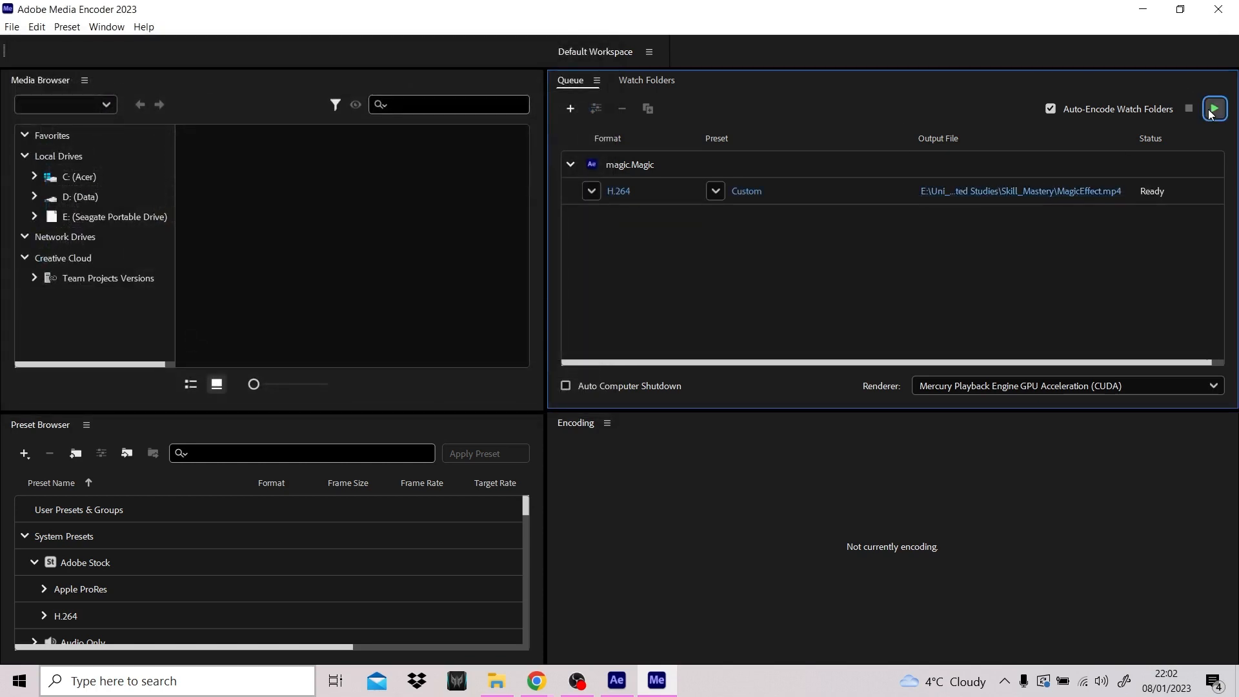